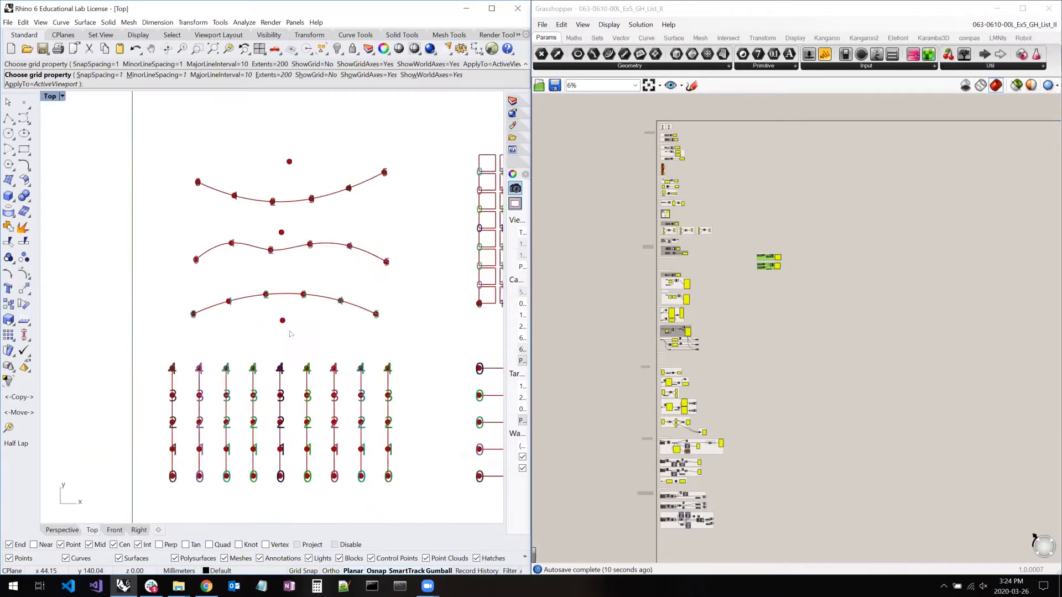
- Look over the numbered points, curves, grids and polylines in the Rhino Top viewport
{"action": "right_click_drag", "start_coordinate": [289, 331], "coordinate": [255, 201]}
{"action": "right_click_drag", "start_coordinate": [266, 256], "coordinate": [264, 254]}
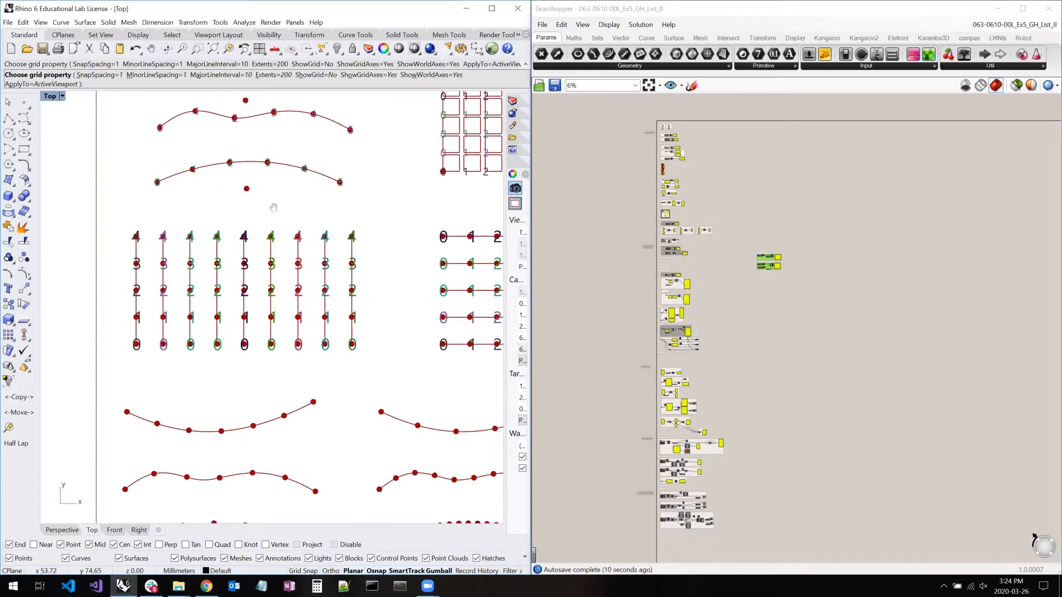
{"action": "right_click_drag", "start_coordinate": [328, 386], "coordinate": [288, 199]}
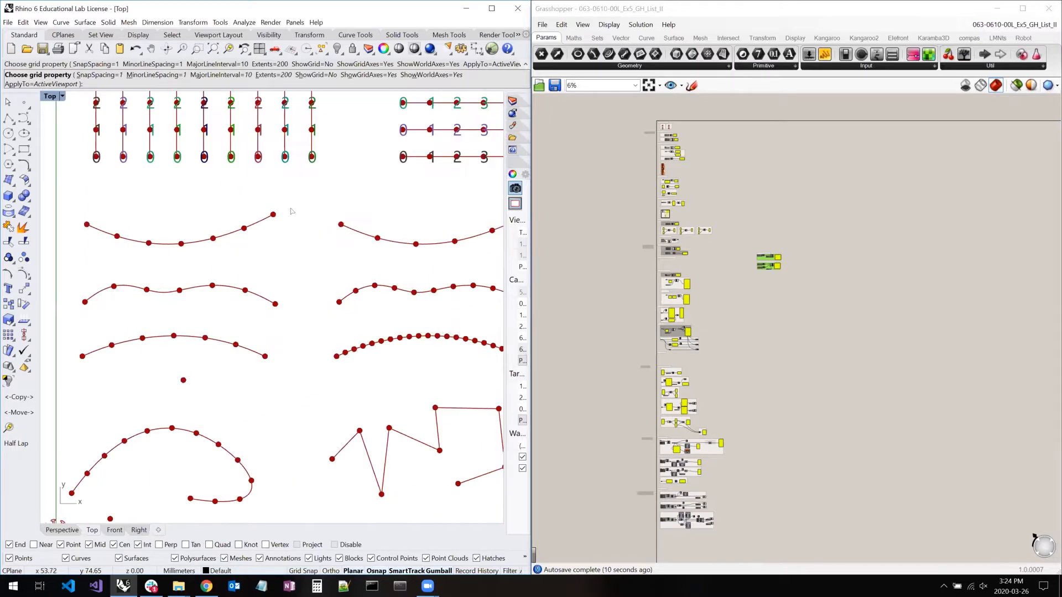
{"action": "right_click_drag", "start_coordinate": [225, 322], "coordinate": [247, 269]}
{"action": "scroll", "coordinate": [311, 215], "scroll_direction": "down", "scroll_amount": 2}
{"action": "right_click_drag", "start_coordinate": [312, 216], "coordinate": [269, 290]}
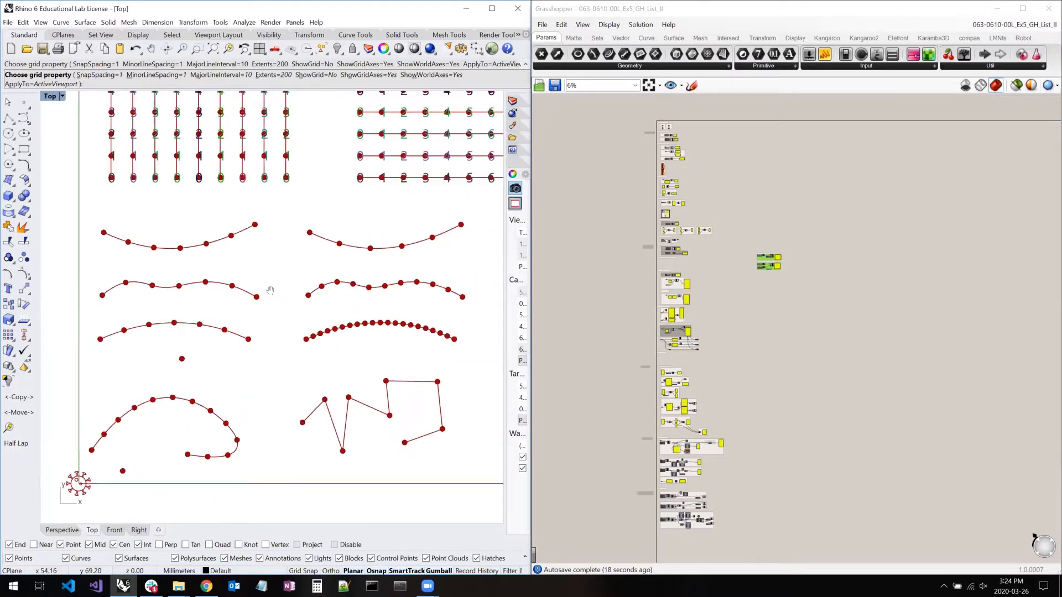
{"action": "scroll", "coordinate": [249, 304], "scroll_direction": "down", "scroll_amount": 4}
{"action": "right_click_drag", "start_coordinate": [226, 317], "coordinate": [144, 415]}
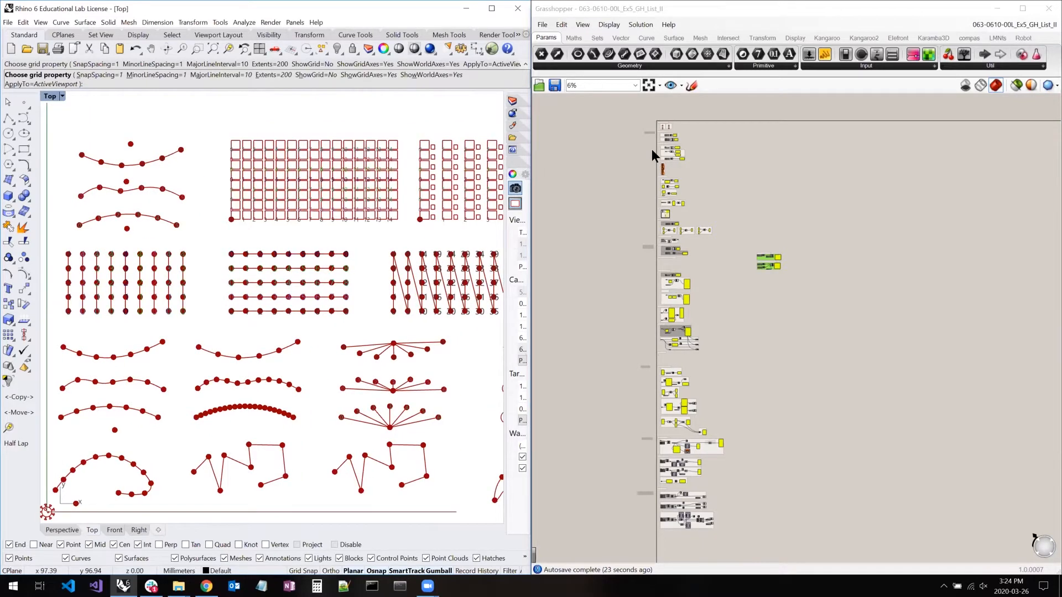
- Review the Grasshopper definition's sections from #01 Matching Input List through #05 A Brick Pattern Example, and return to #01
{"action": "scroll", "coordinate": [645, 131], "scroll_direction": "up", "scroll_amount": 1}
{"action": "scroll", "coordinate": [631, 120], "scroll_direction": "up", "scroll_amount": 3}
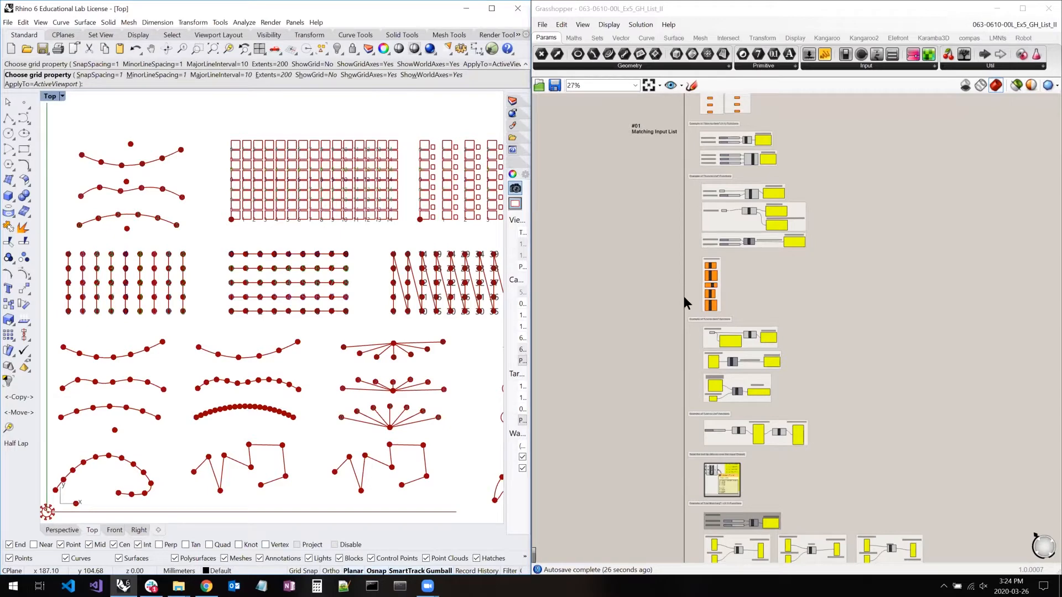
{"action": "mouse_move", "coordinate": [688, 409]}
{"action": "right_mouse_down"}
{"action": "mouse_move", "coordinate": [666, 127]}
{"action": "mouse_move", "coordinate": [704, 153]}
{"action": "right_mouse_up"}
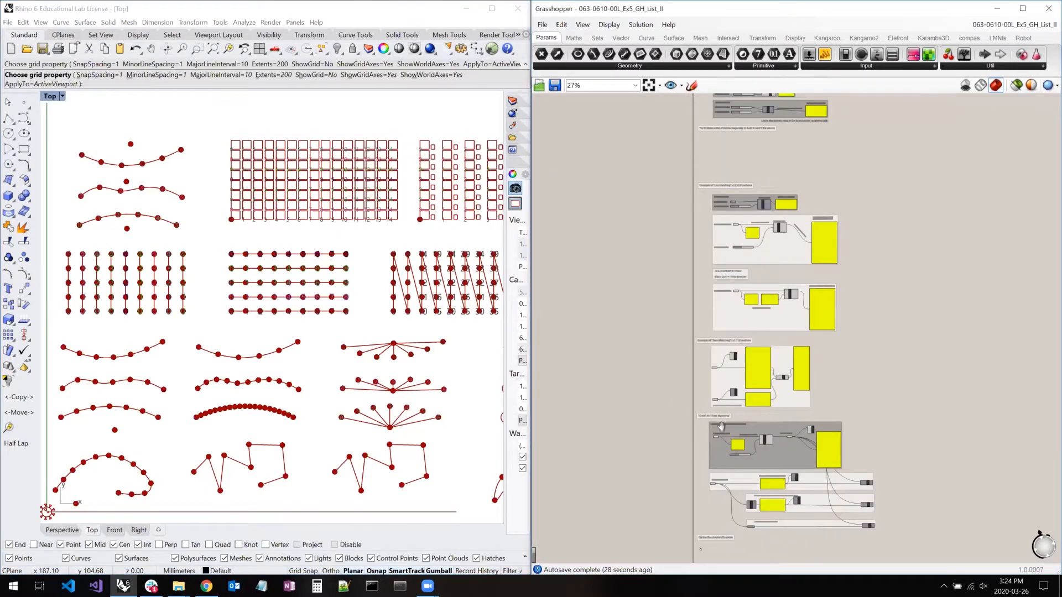
{"action": "right_click_drag", "start_coordinate": [679, 414], "coordinate": [697, 138]}
{"action": "right_click_drag", "start_coordinate": [689, 454], "coordinate": [701, 292]}
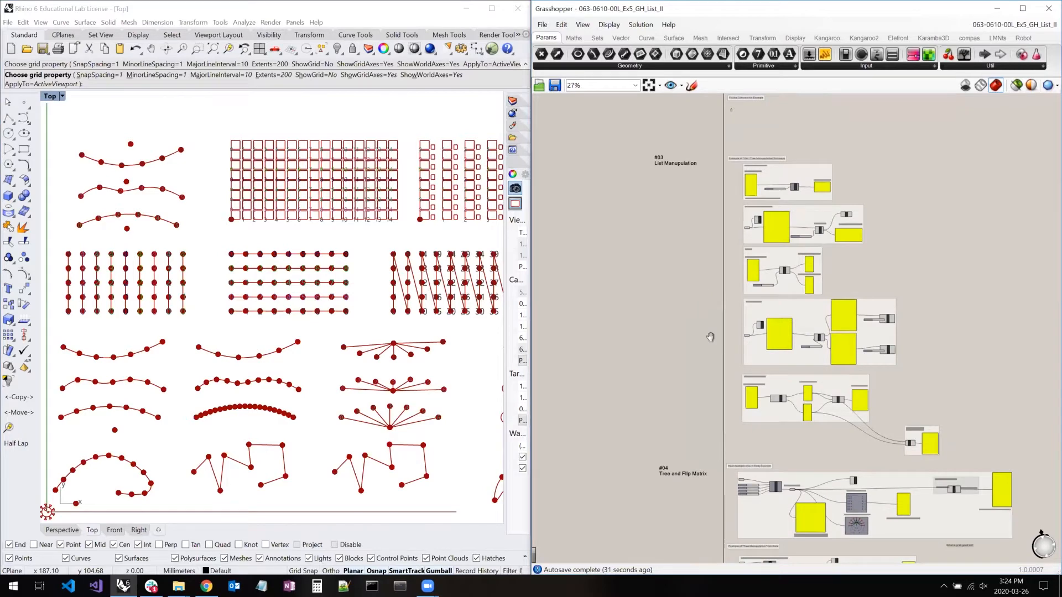
{"action": "right_click_drag", "start_coordinate": [705, 539], "coordinate": [711, 308]}
{"action": "right_click_drag", "start_coordinate": [709, 352], "coordinate": [716, 248]}
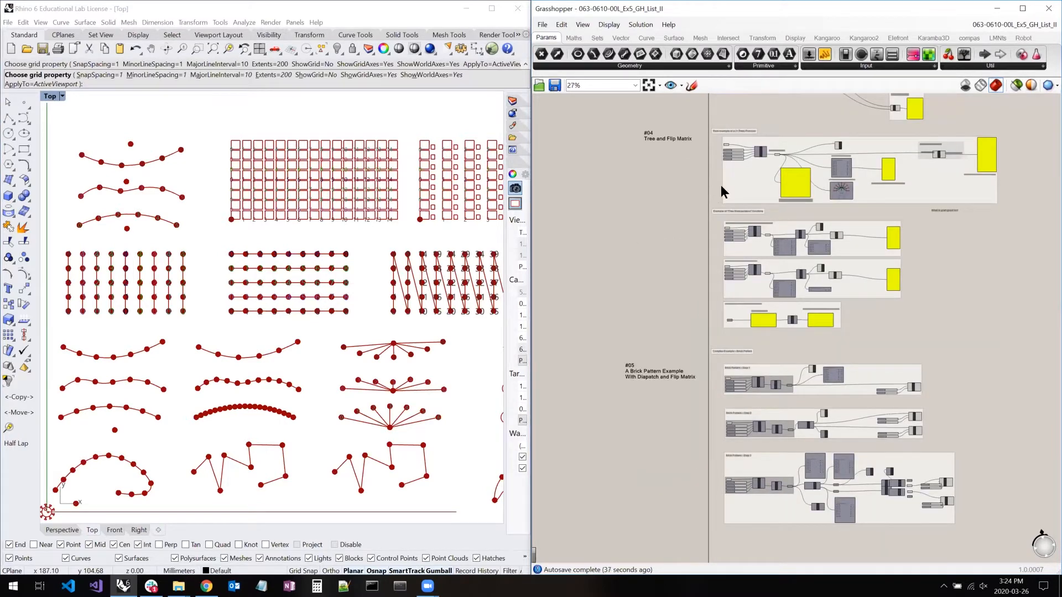
{"action": "right_click_drag", "start_coordinate": [701, 386], "coordinate": [698, 537]}
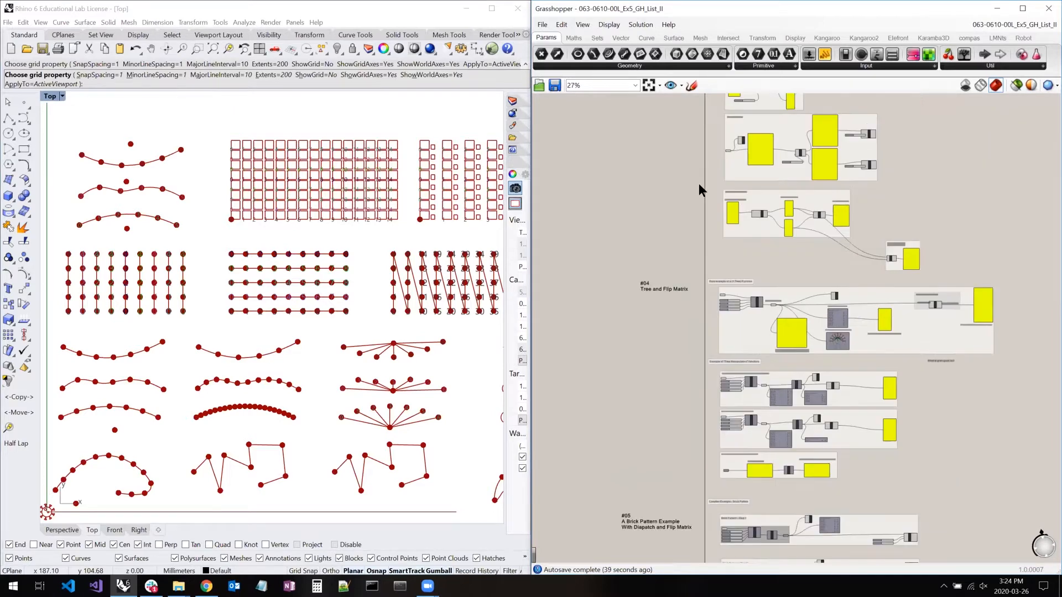
{"action": "right_click_drag", "start_coordinate": [664, 154], "coordinate": [633, 475]}
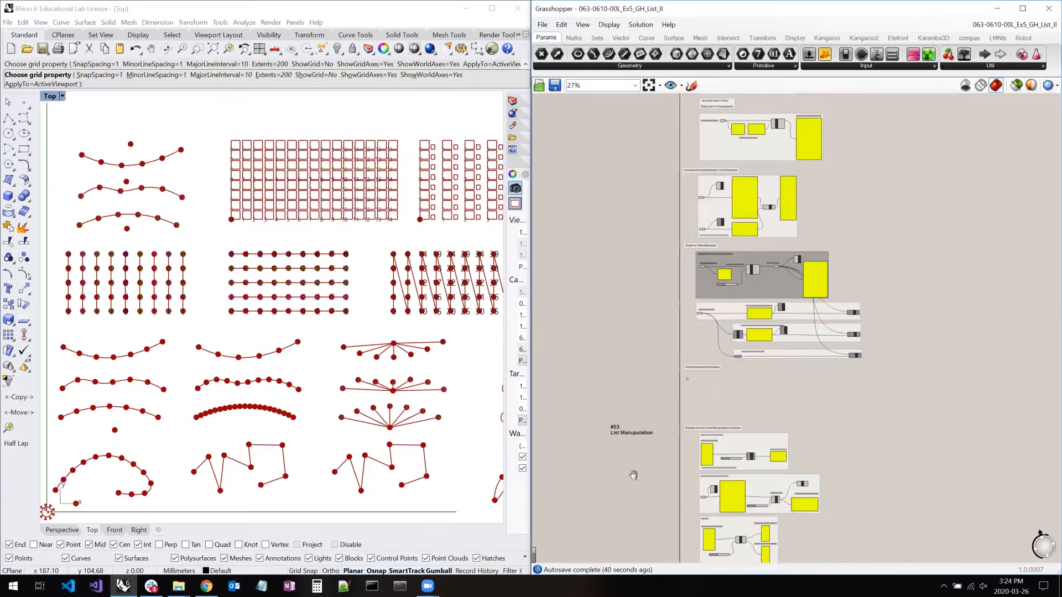
{"action": "right_click_drag", "start_coordinate": [632, 161], "coordinate": [629, 373]}
{"action": "right_click_drag", "start_coordinate": [626, 103], "coordinate": [610, 416]}
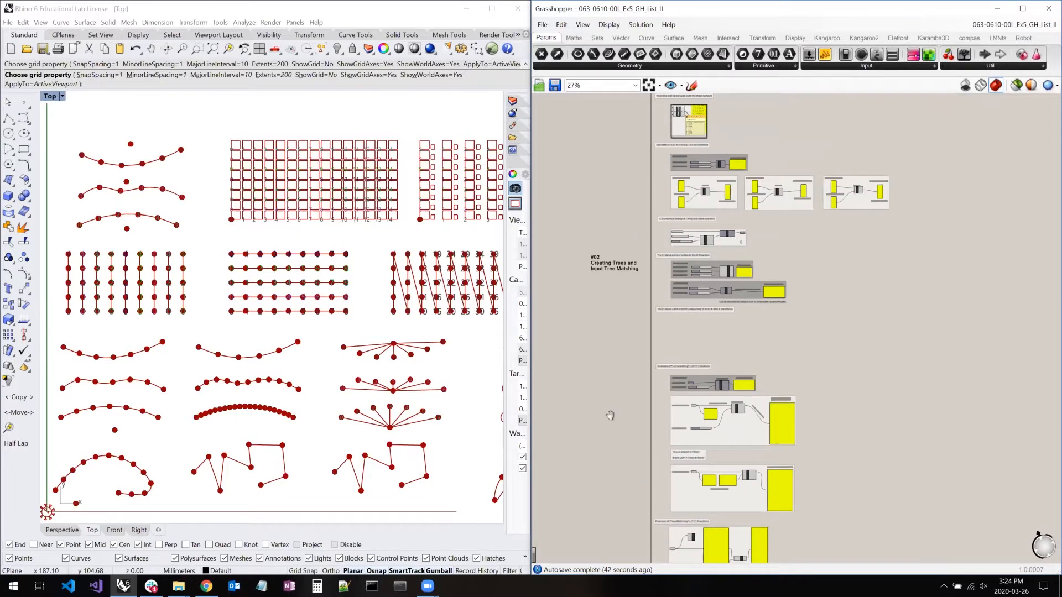
{"action": "right_click_drag", "start_coordinate": [653, 132], "coordinate": [673, 297]}
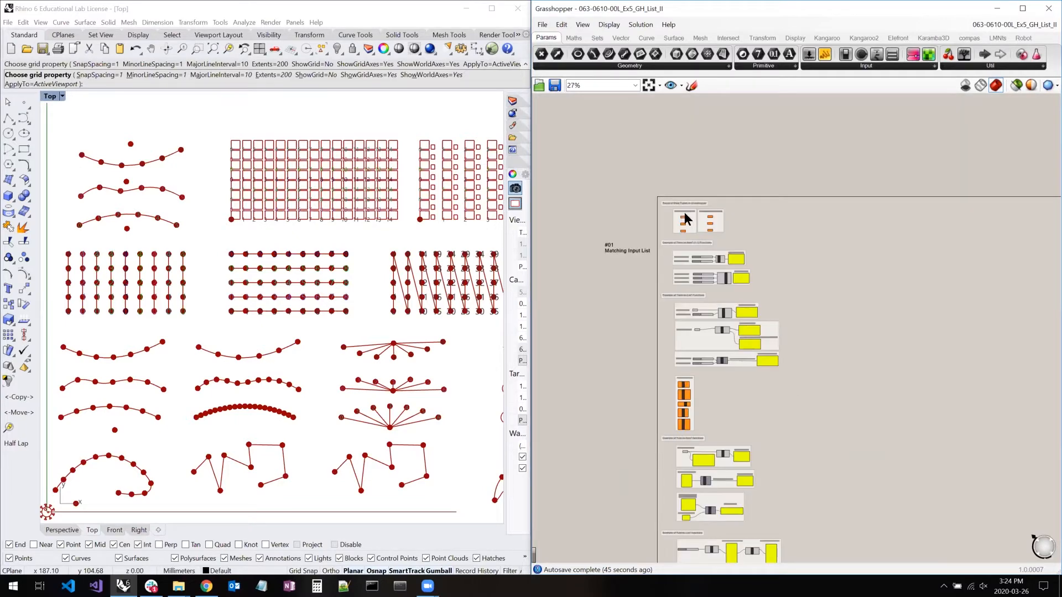
- Examine the #01 Matching Input List heading and the Recap of Data Types in Grasshopper section up close
{"action": "scroll", "coordinate": [688, 213], "scroll_direction": "up", "scroll_amount": 3}
{"action": "scroll", "coordinate": [683, 216], "scroll_direction": "up", "scroll_amount": 2}
{"action": "right_click", "coordinate": [595, 218]}
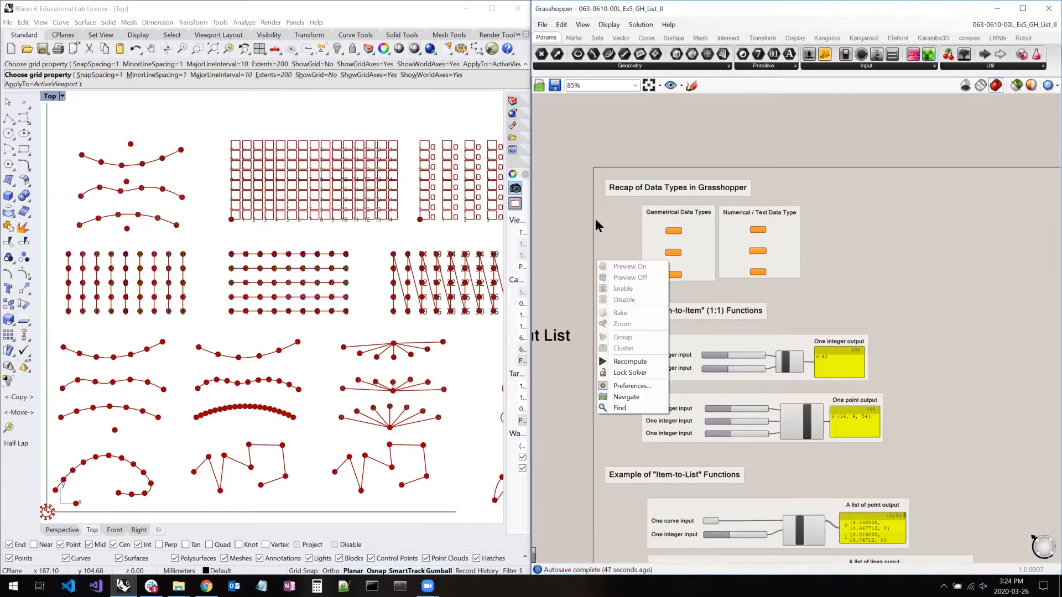
{"action": "right_click_drag", "start_coordinate": [684, 191], "coordinate": [715, 162]}
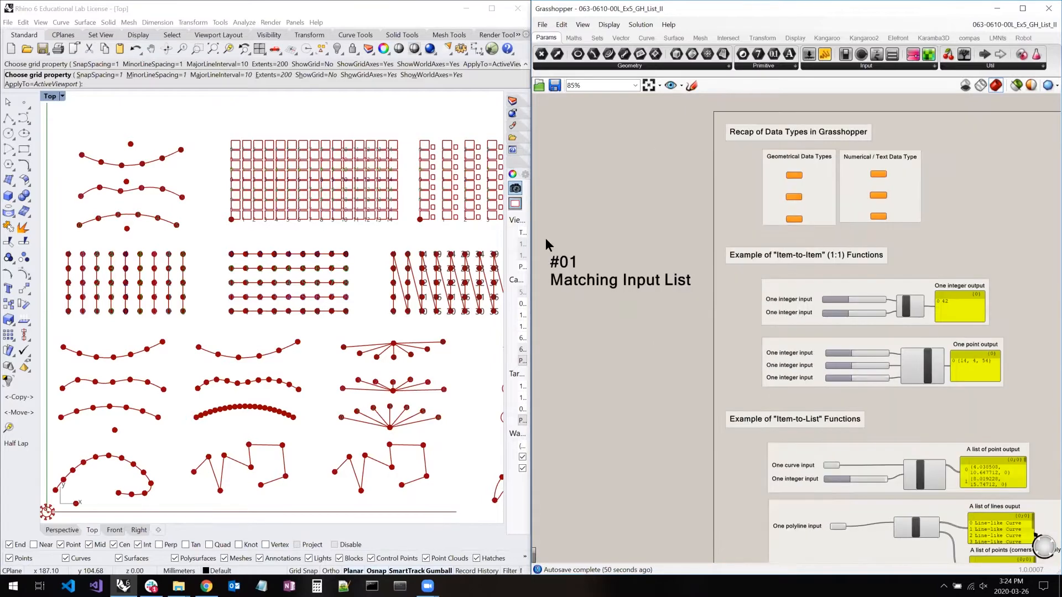
{"action": "left_click_drag", "start_coordinate": [545, 242], "coordinate": [680, 217]}
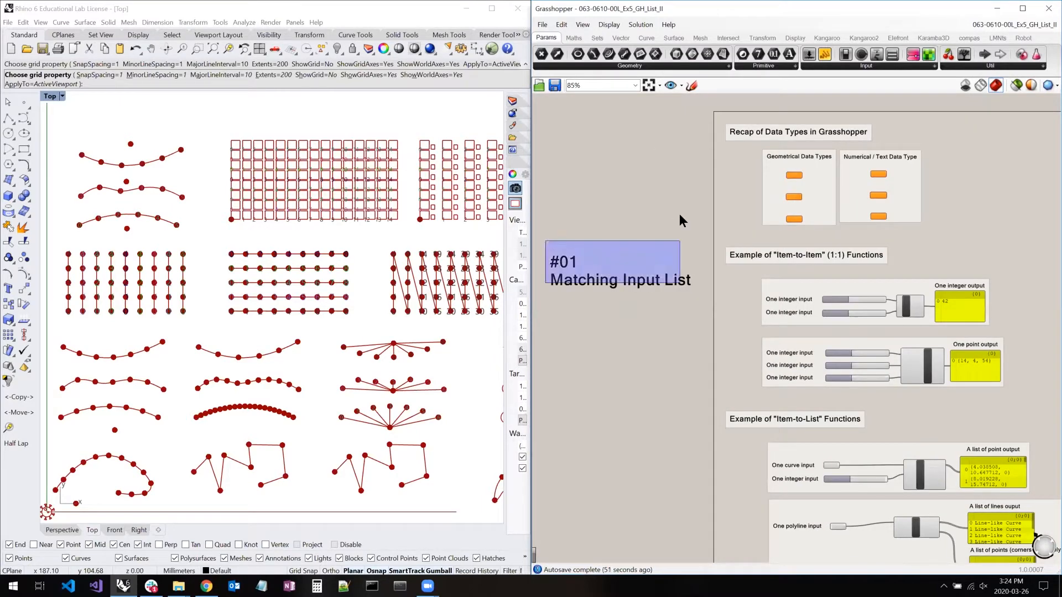
{"action": "left_click_drag", "start_coordinate": [699, 170], "coordinate": [658, 210]}
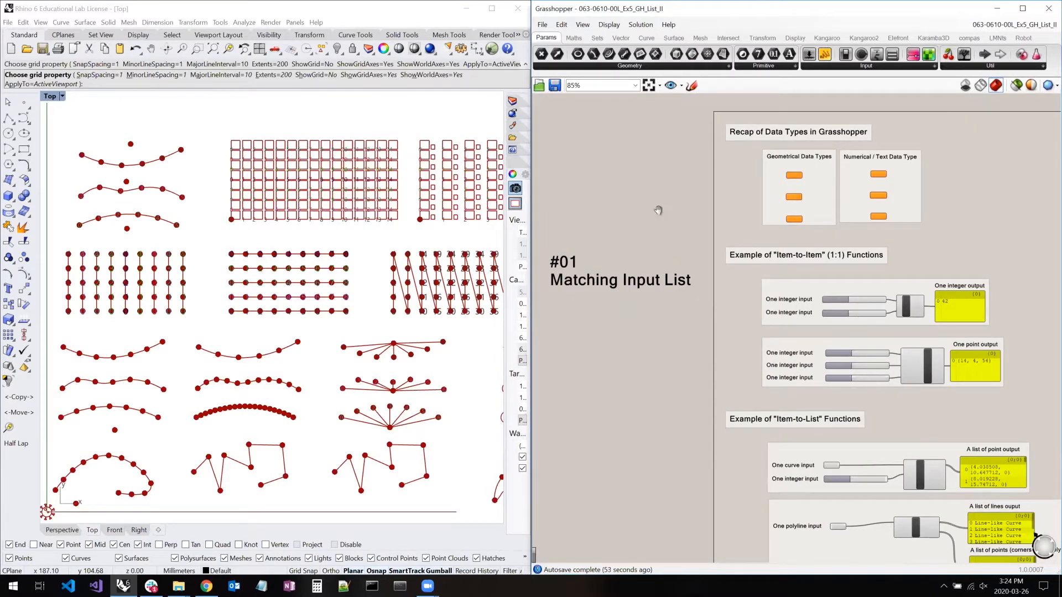
{"action": "scroll", "coordinate": [661, 212], "scroll_direction": "up", "scroll_amount": 3}
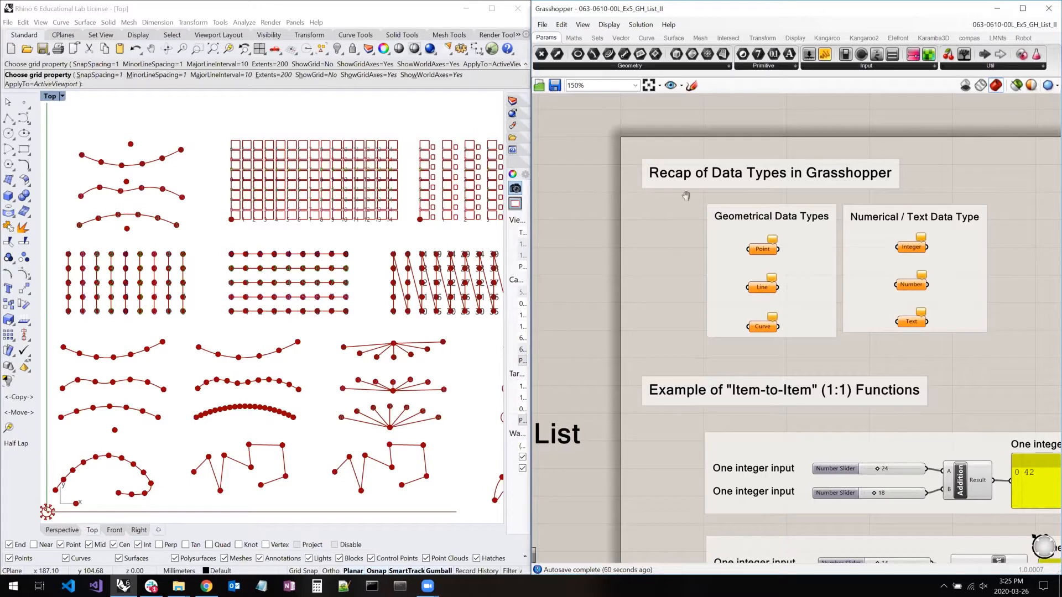
{"action": "right_click_drag", "start_coordinate": [715, 200], "coordinate": [678, 199]}
{"action": "left_click", "coordinate": [652, 195]}
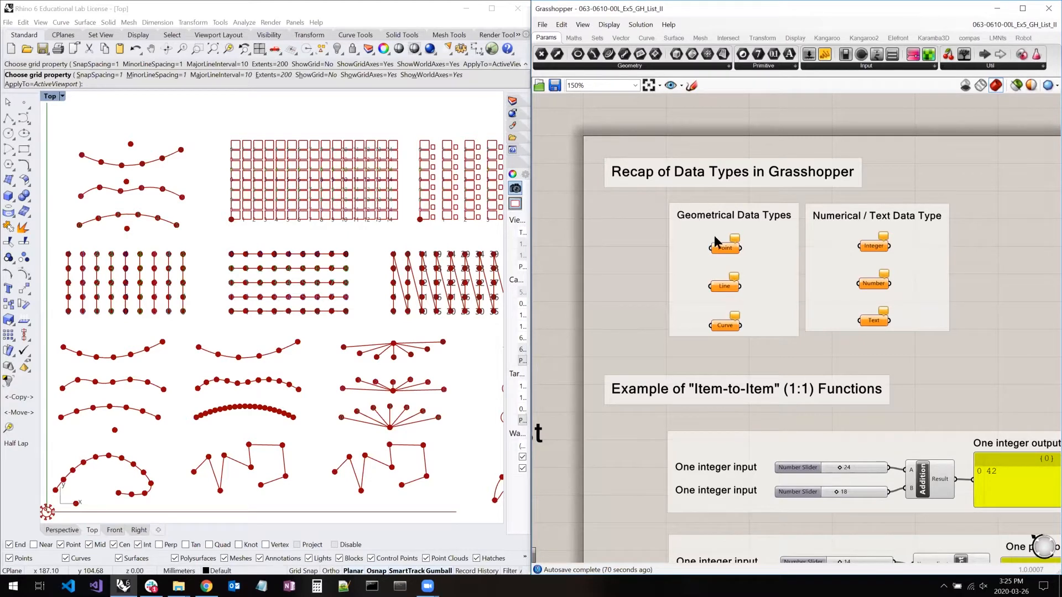
- Inspect the Point, Line and Curve parameters in the Geometrical Data Types group
{"action": "mouse_move", "coordinate": [730, 252]}
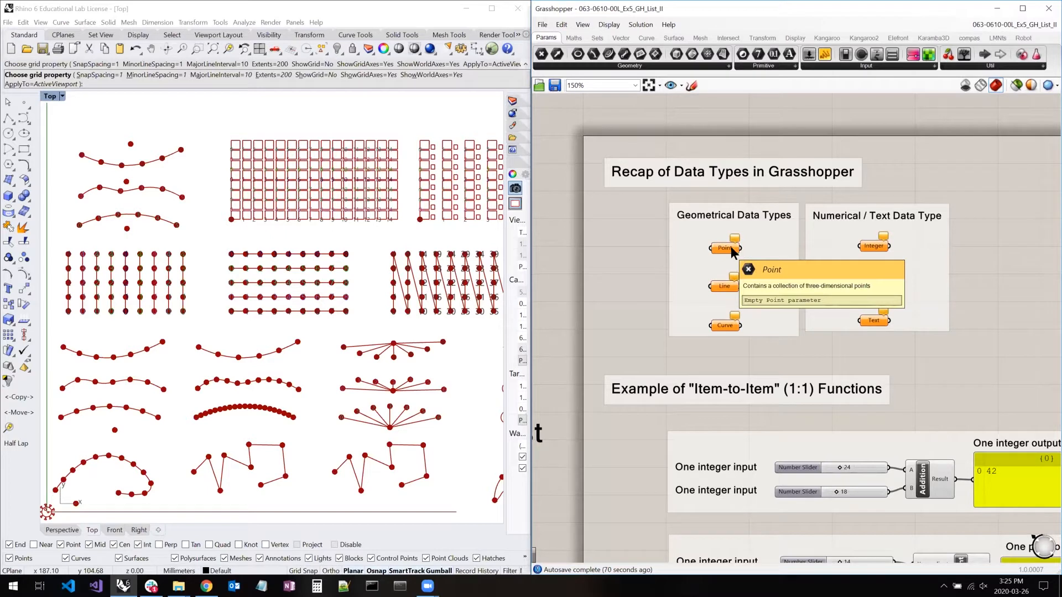
{"action": "left_click", "coordinate": [727, 249]}
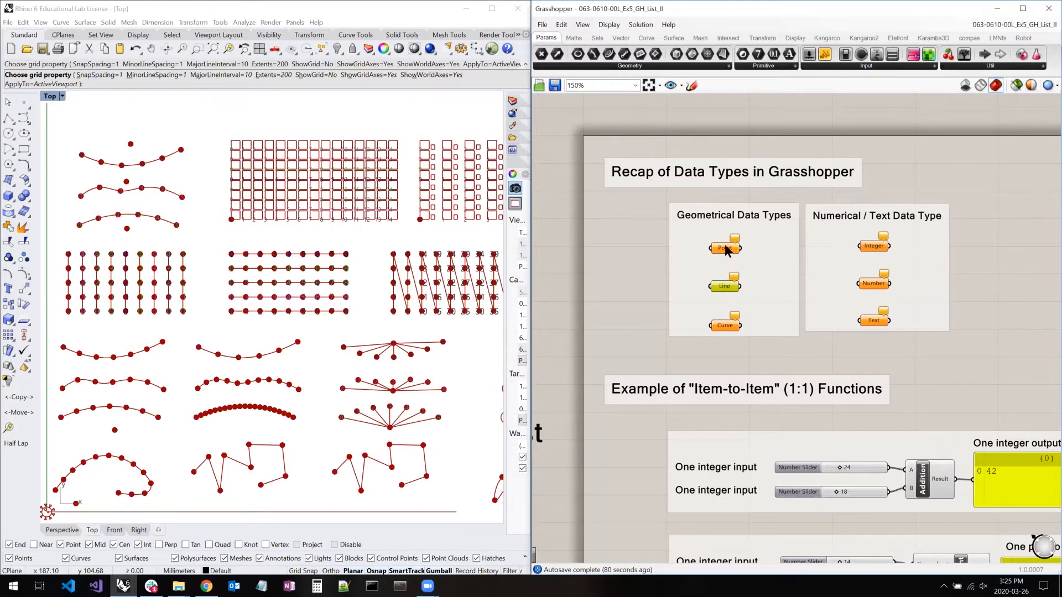
{"action": "left_click", "coordinate": [726, 327]}
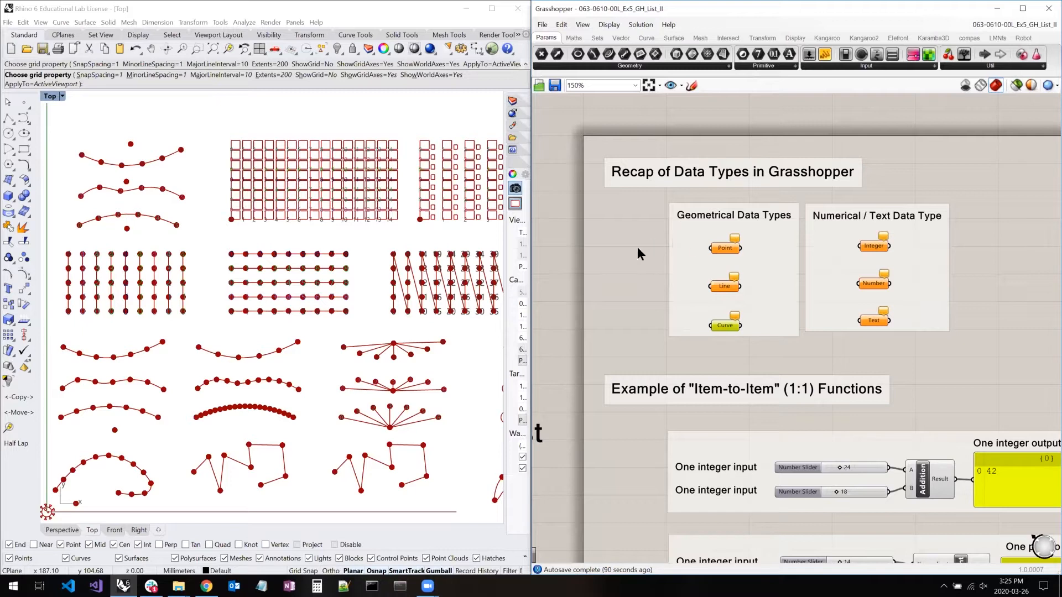
{"action": "left_click", "coordinate": [726, 248]}
{"action": "left_click", "coordinate": [725, 325]}
{"action": "left_click", "coordinate": [726, 287]}
{"action": "left_click", "coordinate": [724, 248]}
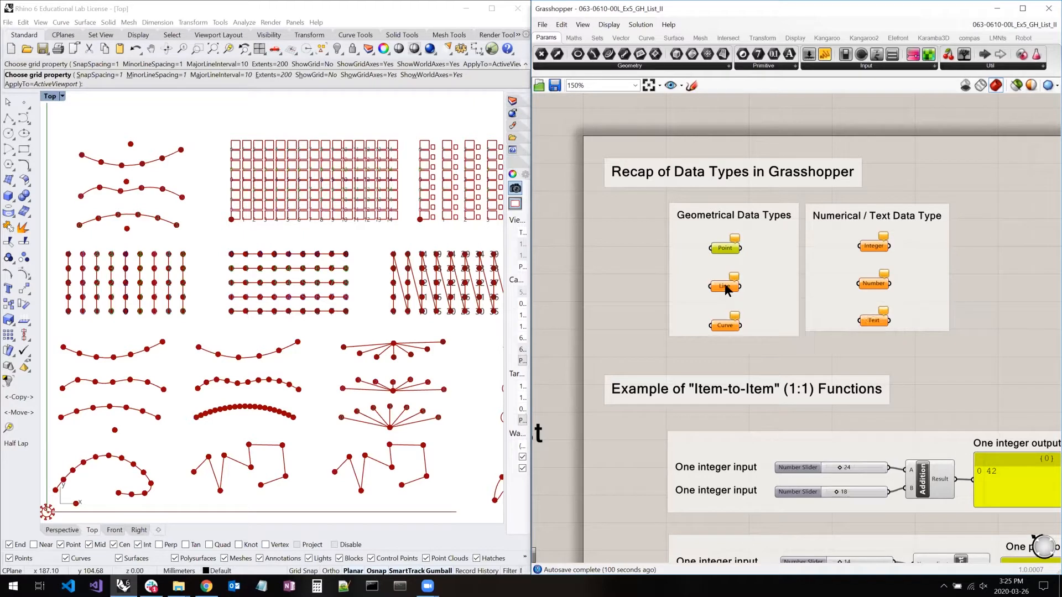
{"action": "left_click", "coordinate": [644, 264]}
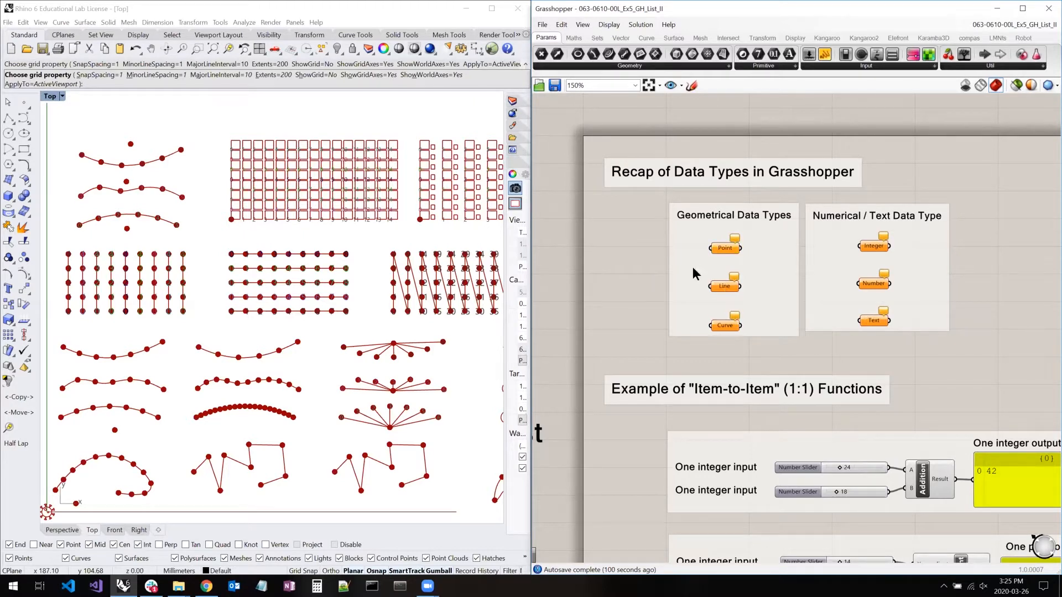
{"action": "left_click", "coordinate": [722, 323]}
{"action": "right_click_drag", "start_coordinate": [761, 330], "coordinate": [723, 307]}
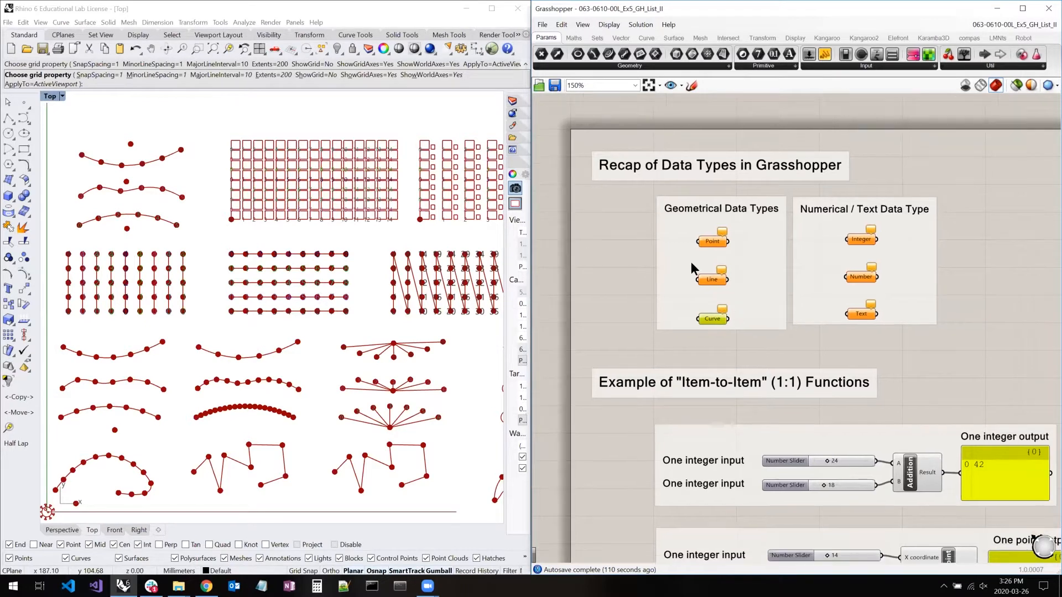
- Add an End Points component to the canvas beside the Geometrical Data Types group
{"action": "double_click", "coordinate": [589, 309]}
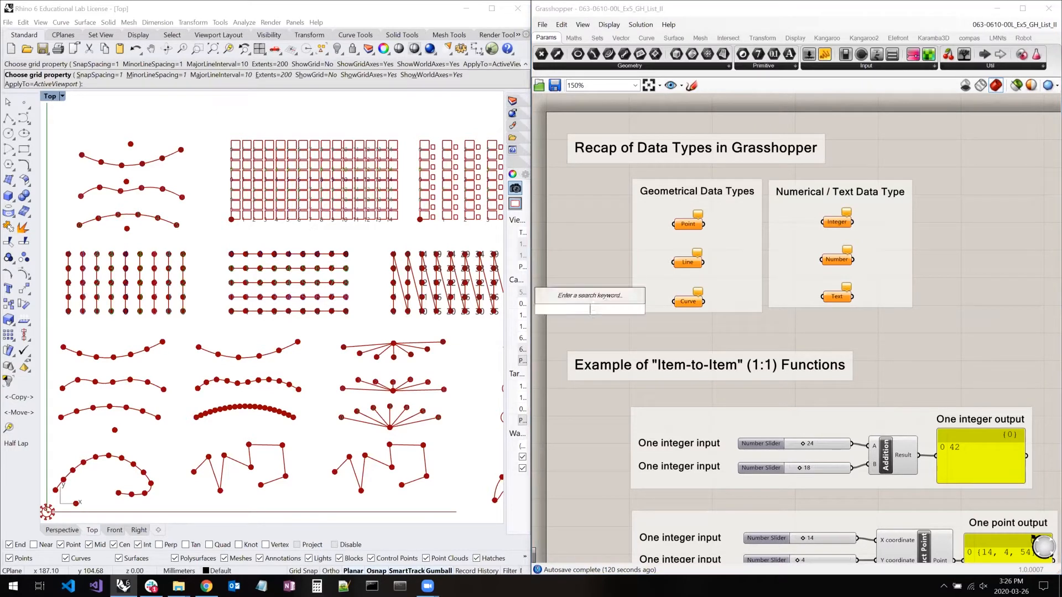
{"action": "type", "text": "end"}
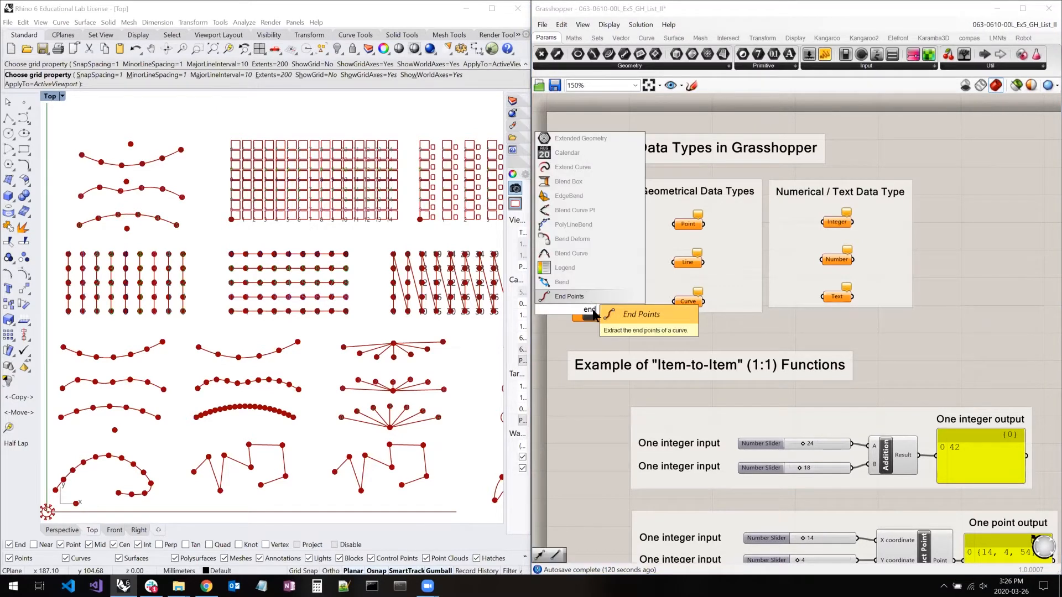
{"action": "left_click", "coordinate": [586, 293]}
{"action": "left_click_drag", "start_coordinate": [596, 315], "coordinate": [607, 242]}
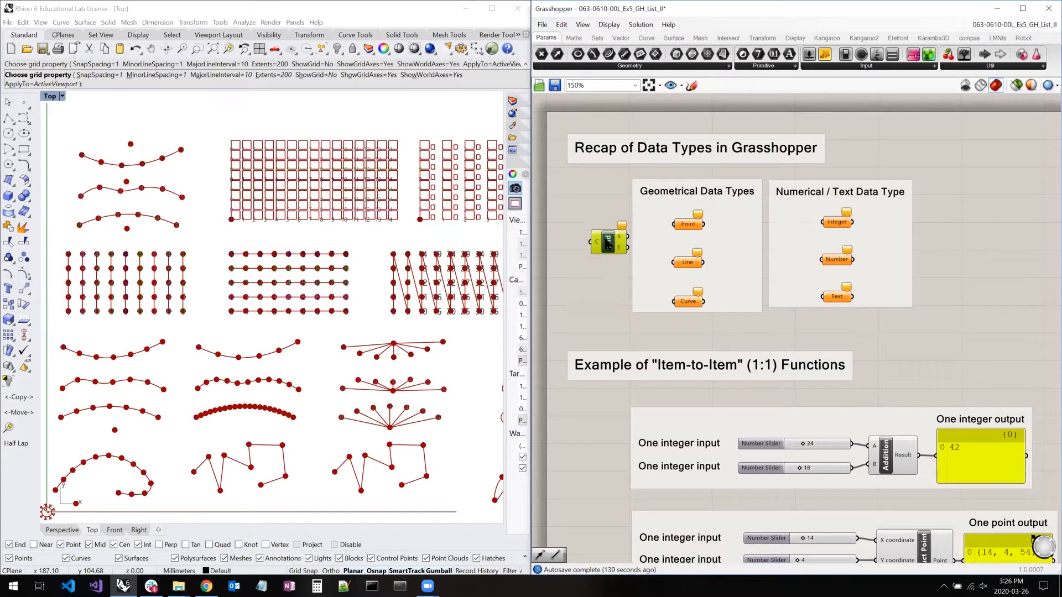
- Add a curve Explode component below the End Points component
{"action": "left_click", "coordinate": [686, 261]}
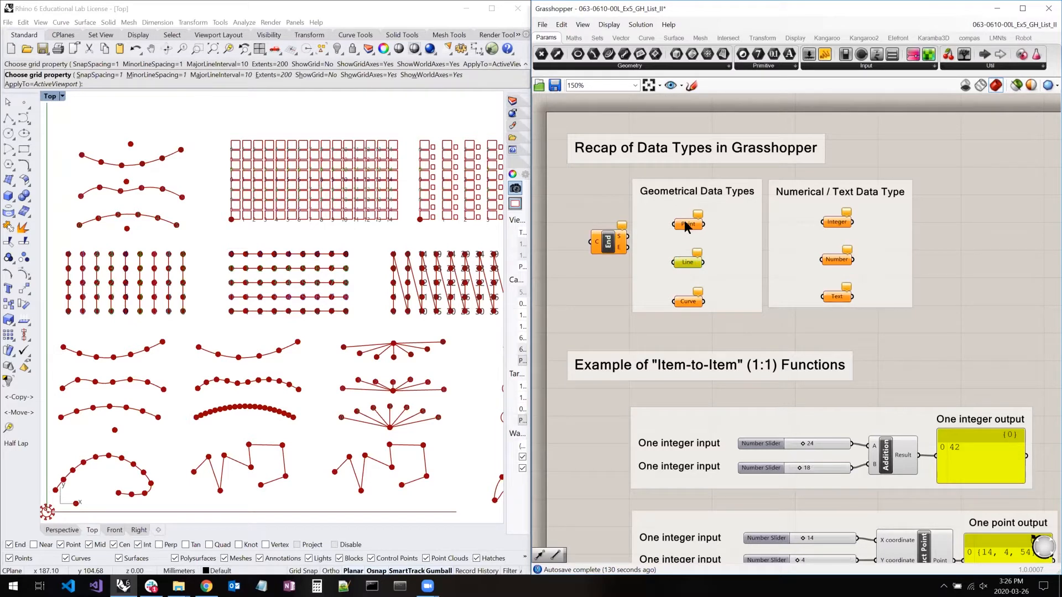
{"action": "left_click", "coordinate": [585, 303]}
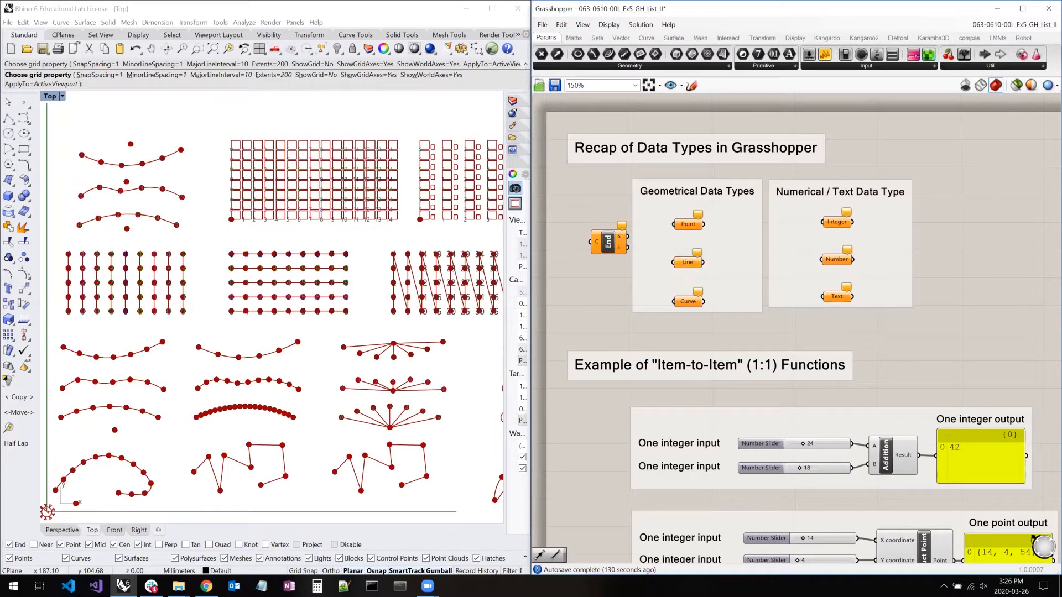
{"action": "double_click", "coordinate": [586, 303]}
{"action": "type", "text": "expl"}
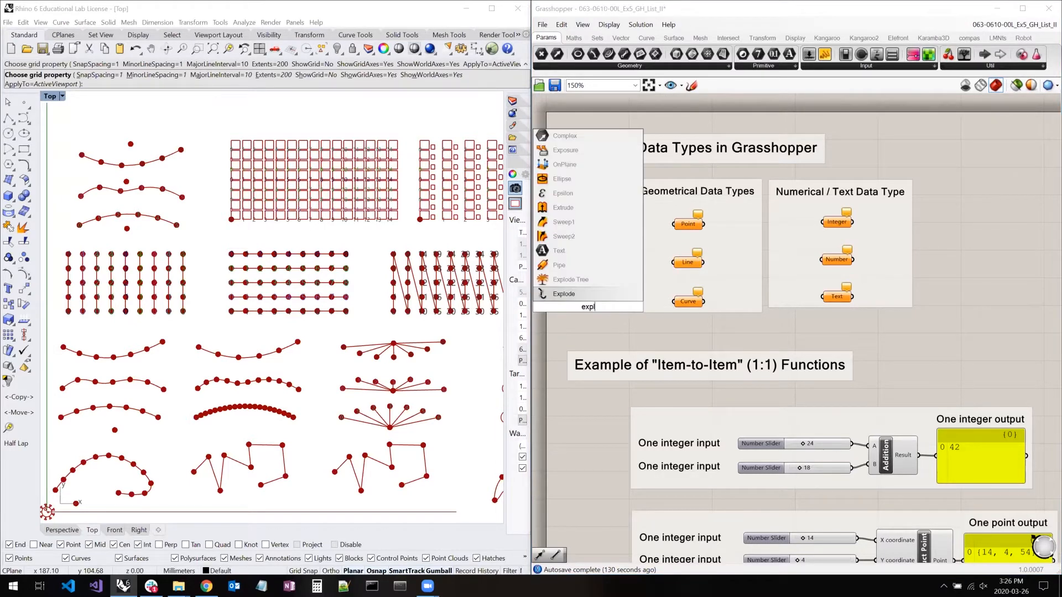
{"action": "left_click", "coordinate": [573, 294]}
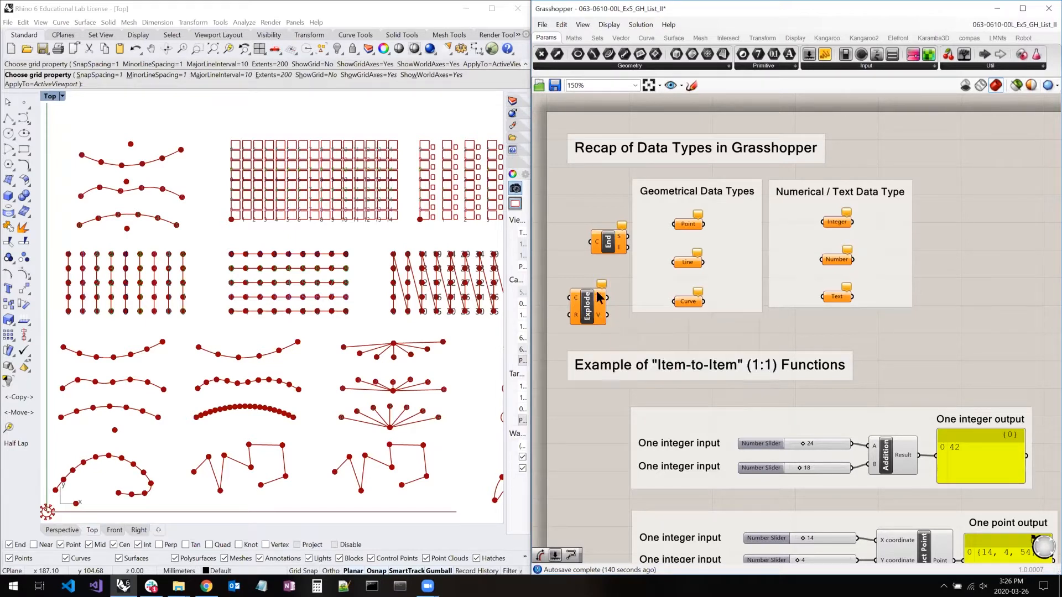
- Delete the End Points and Explode components from the canvas
{"action": "left_click_drag", "start_coordinate": [565, 327], "coordinate": [632, 215]}
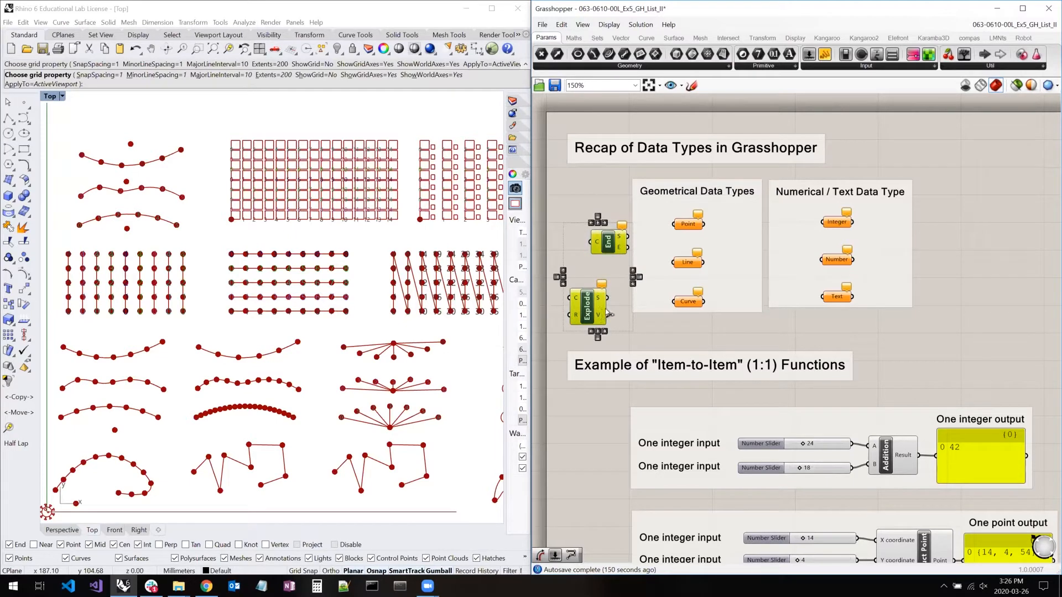
{"action": "key", "text": "Delete"}
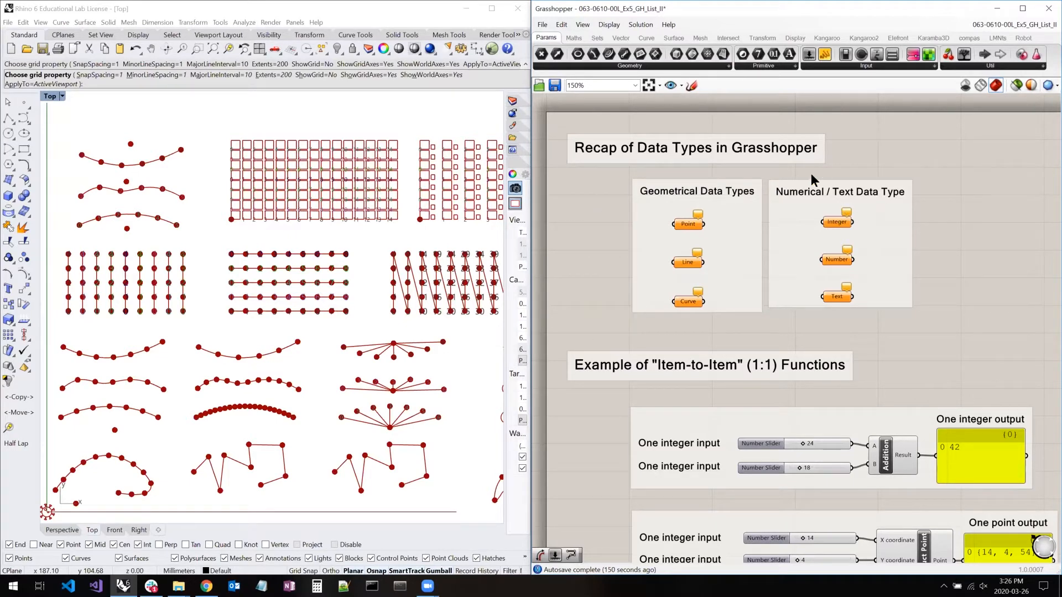
- Examine the Integer, Number and Text parameters, and continue to the "Item-to-Item" (1:1) Functions examples
{"action": "left_click_drag", "start_coordinate": [810, 171], "coordinate": [876, 329]}
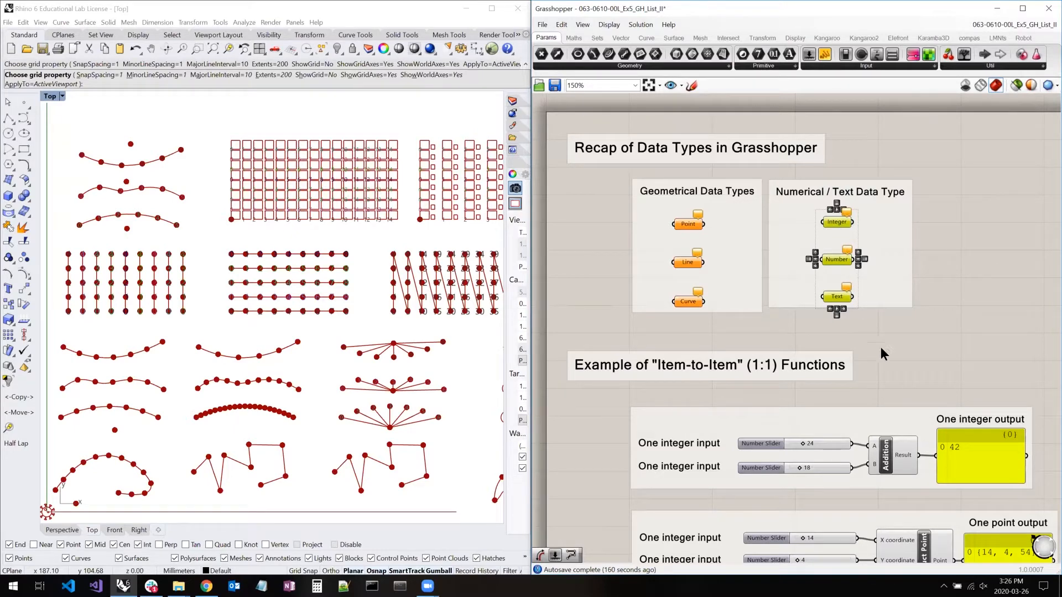
{"action": "right_click_drag", "start_coordinate": [908, 291], "coordinate": [875, 236]}
{"action": "right_click_drag", "start_coordinate": [945, 299], "coordinate": [930, 236]}
{"action": "left_click", "coordinate": [931, 236]}
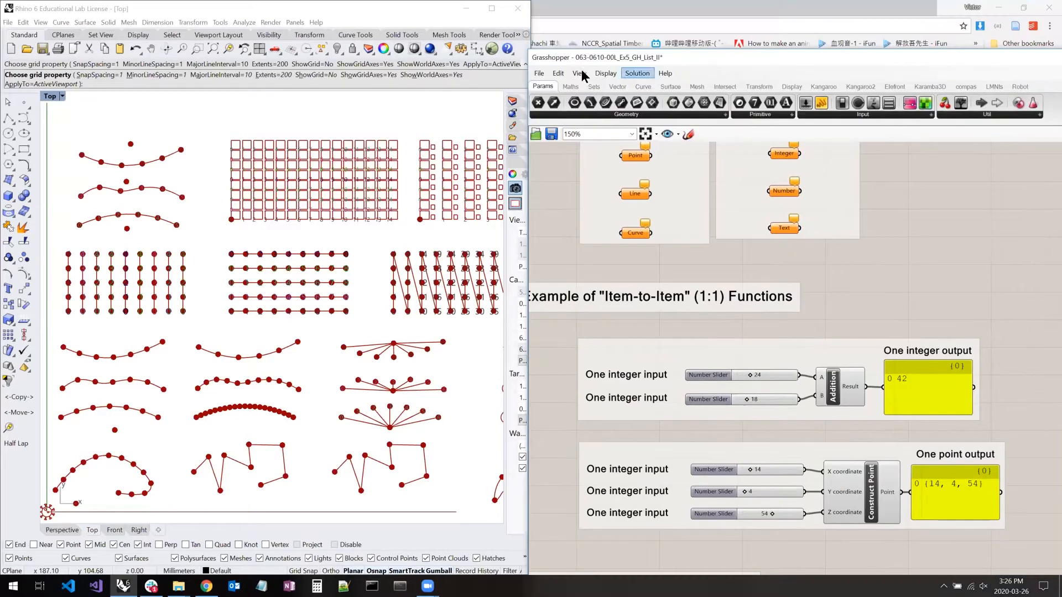
- Enable Draw Full Names for the Grasshopper canvas and move the Grasshopper window back up to the screen's upper edge
{"action": "left_click", "coordinate": [579, 73]}
{"action": "mouse_move", "coordinate": [606, 73]}
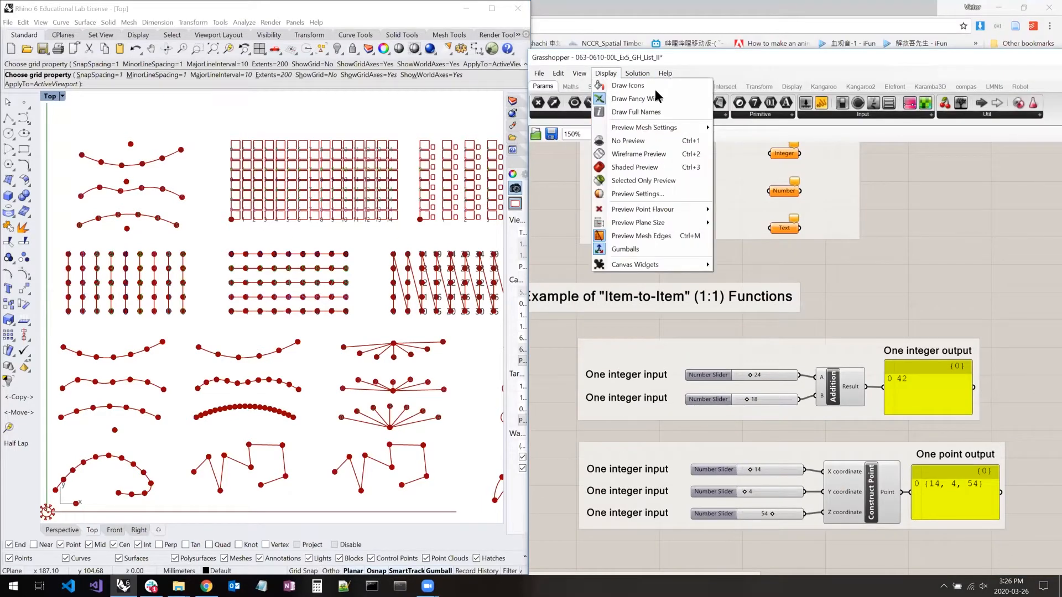
{"action": "left_click", "coordinate": [640, 114]}
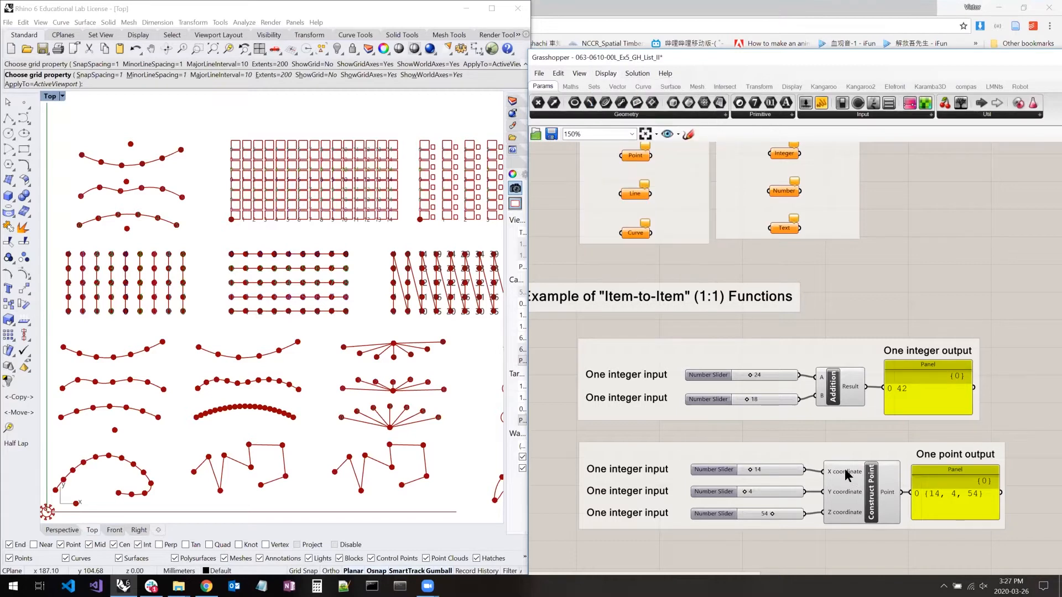
{"action": "left_click", "coordinate": [857, 474]}
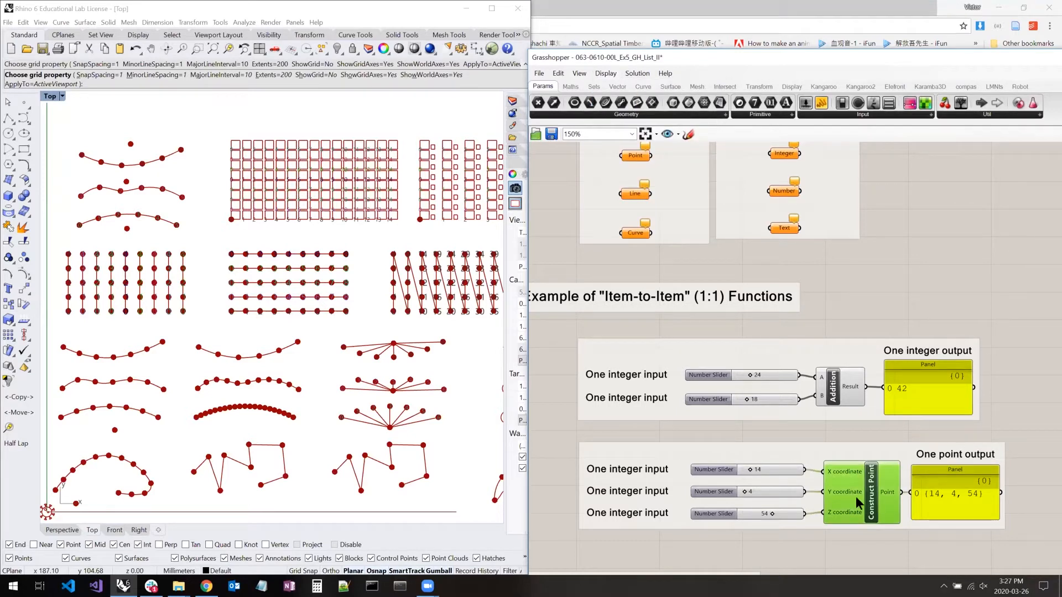
{"action": "left_click", "coordinate": [606, 73]}
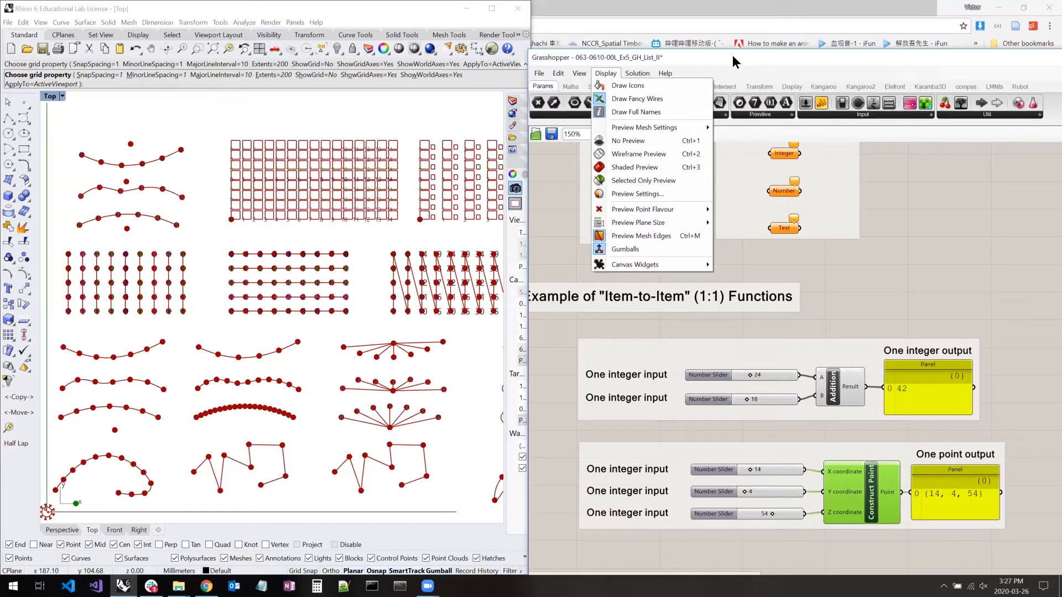
{"action": "left_click_drag", "start_coordinate": [733, 57], "coordinate": [735, 10]}
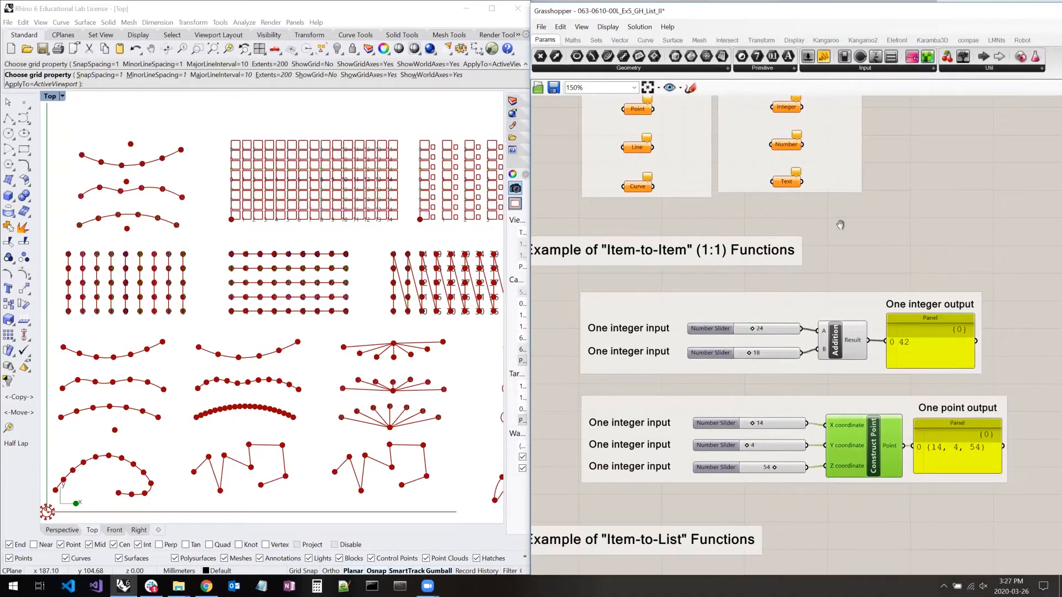
- Examine the Addition and Construct Point components in the "Item-to-Item" (1:1) Functions examples
{"action": "right_click_drag", "start_coordinate": [820, 233], "coordinate": [842, 203]}
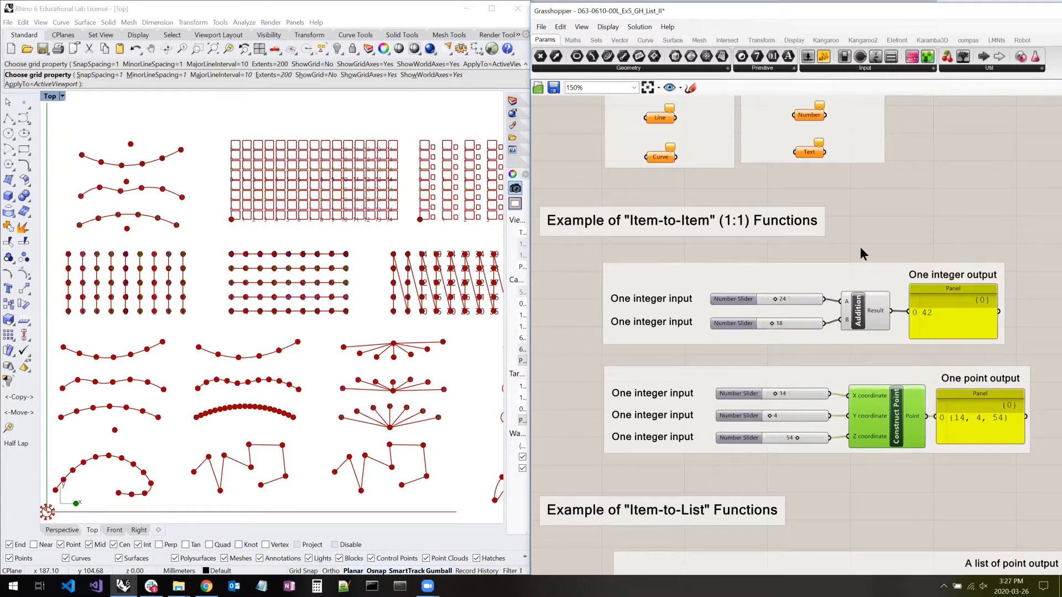
{"action": "right_click_drag", "start_coordinate": [856, 239], "coordinate": [849, 227]}
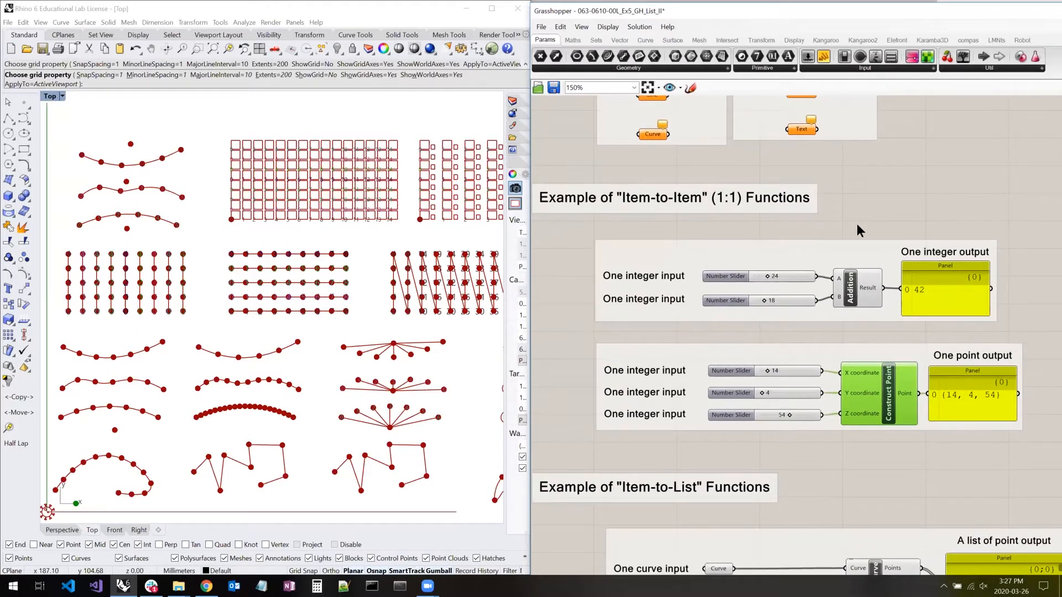
{"action": "left_click", "coordinate": [857, 223]}
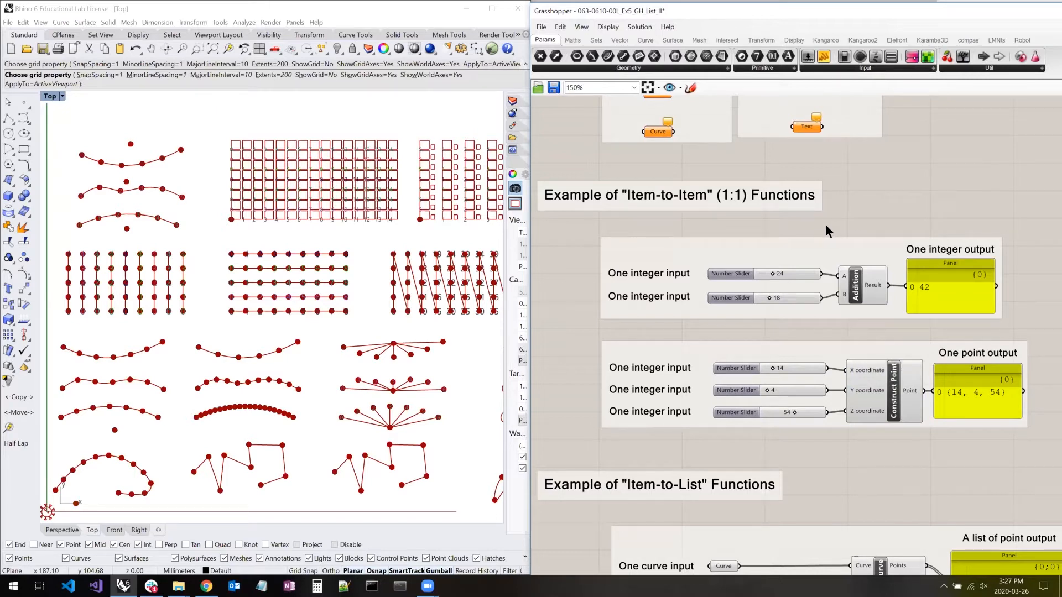
{"action": "left_click_drag", "start_coordinate": [825, 225], "coordinate": [843, 277]}
{"action": "mouse_move", "coordinate": [843, 277]}
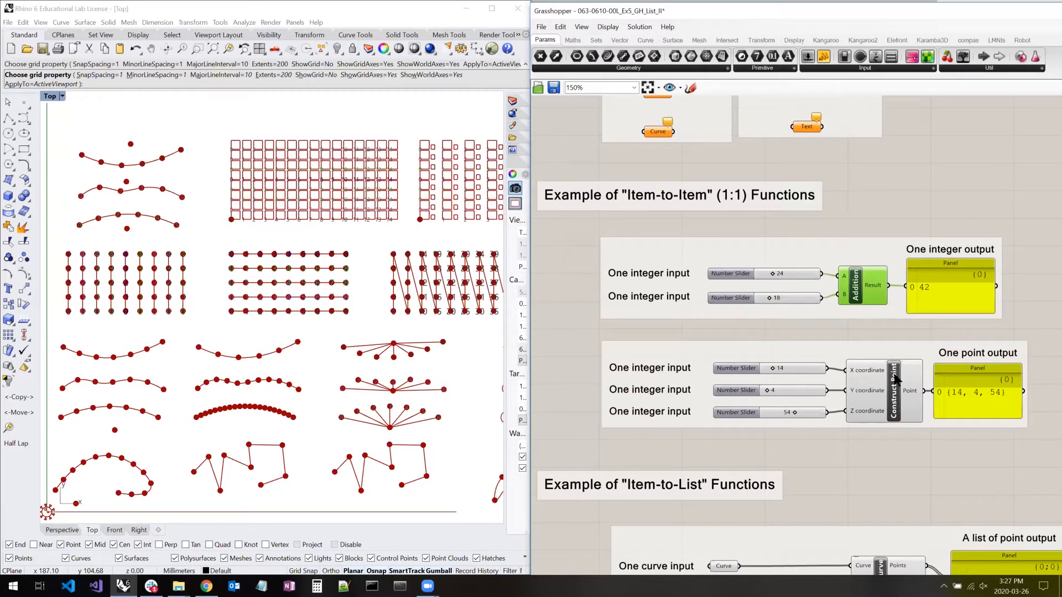
{"action": "left_click", "coordinate": [799, 272]}
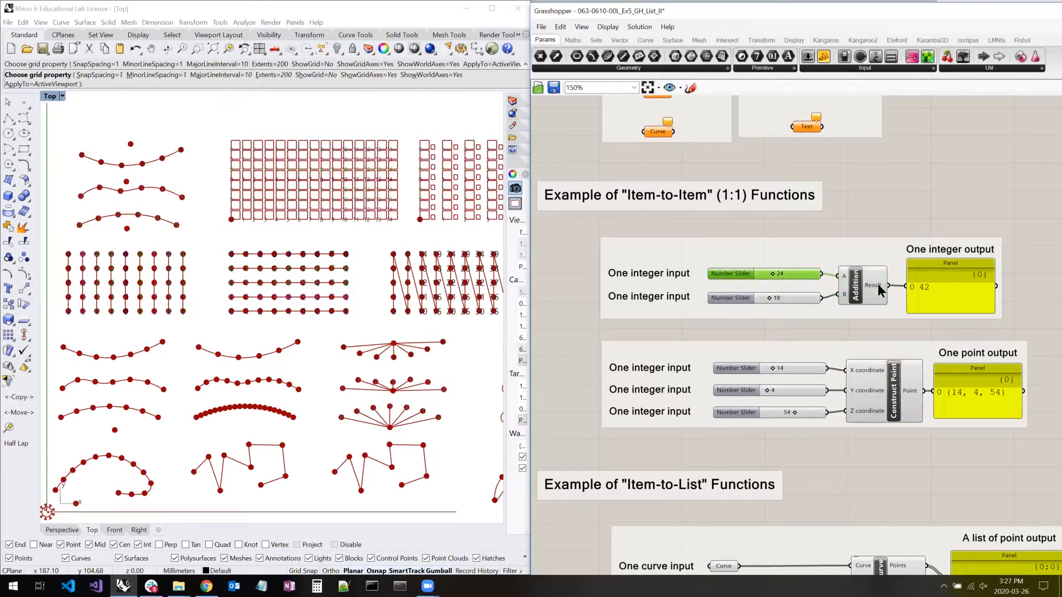
- Trace the Addition example up close, from its two integer sliders through the component to the one-integer output panel
{"action": "scroll", "coordinate": [852, 285], "scroll_direction": "up", "scroll_amount": 1}
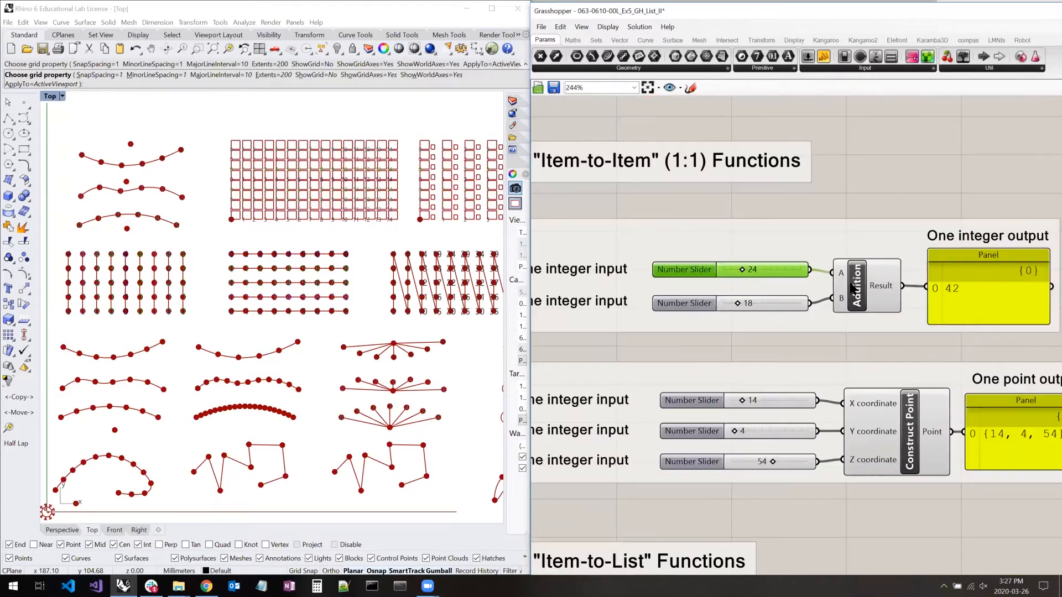
{"action": "scroll", "coordinate": [822, 269], "scroll_direction": "up", "scroll_amount": 3}
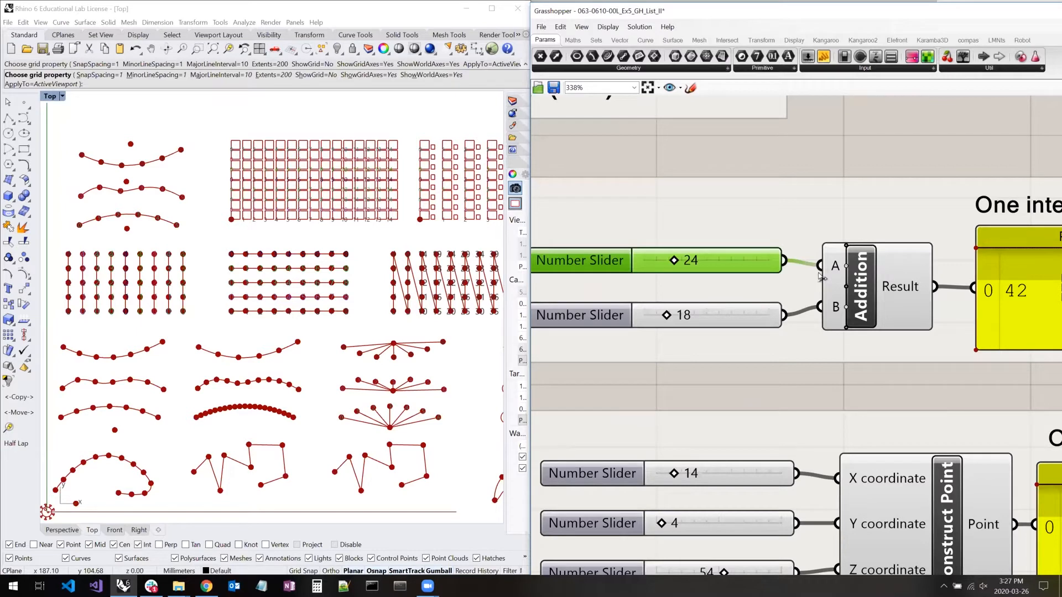
{"action": "left_click", "coordinate": [869, 278]}
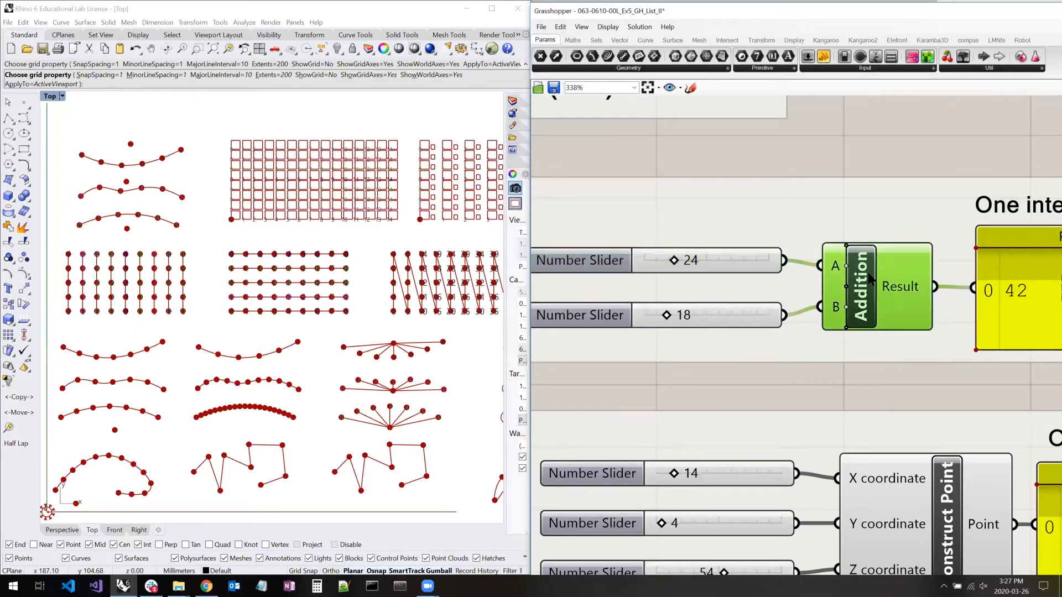
{"action": "left_click", "coordinate": [638, 253]}
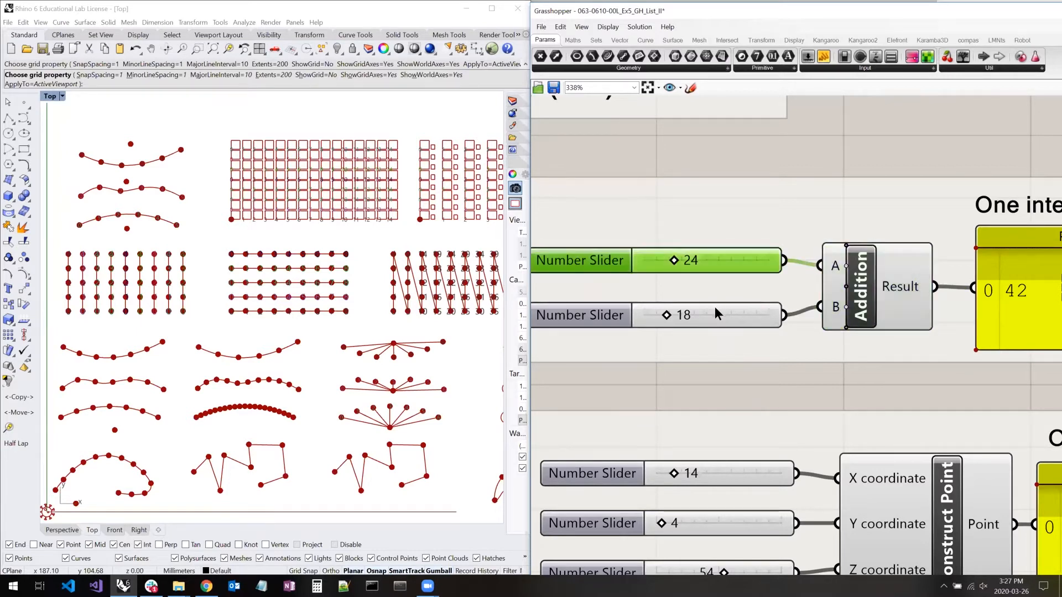
{"action": "left_click", "coordinate": [715, 308]}
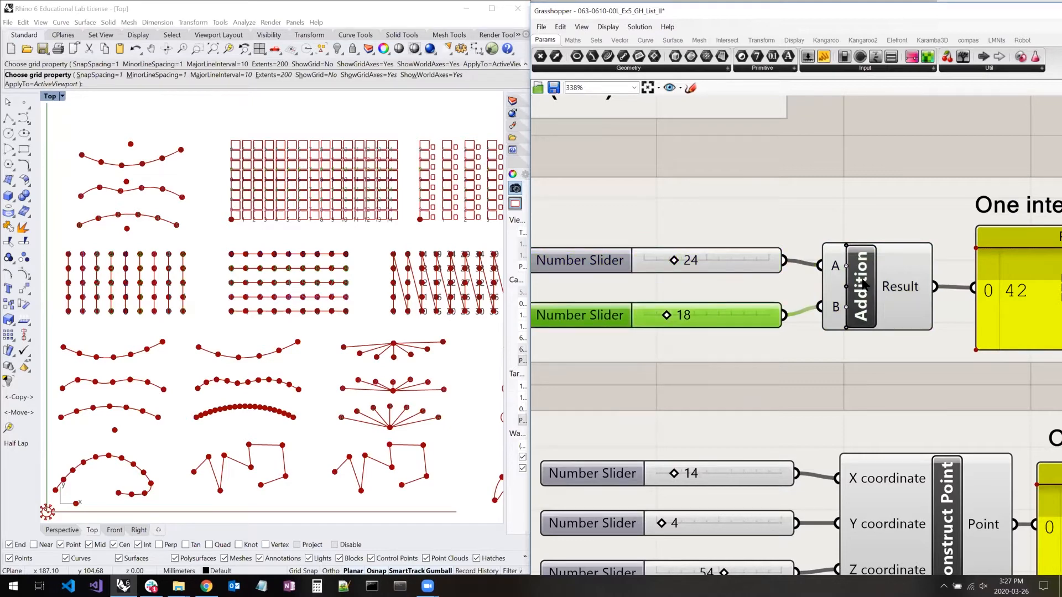
{"action": "right_click_drag", "start_coordinate": [838, 298], "coordinate": [820, 299]}
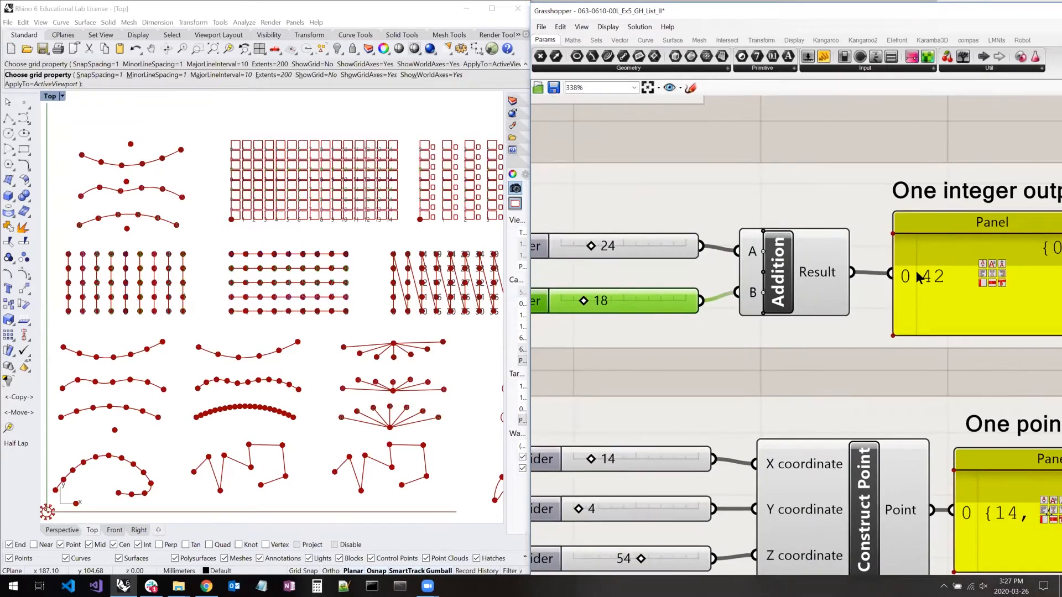
{"action": "scroll", "coordinate": [721, 290], "scroll_direction": "down", "scroll_amount": 3}
{"action": "left_click", "coordinate": [668, 275], "text": "shift"}
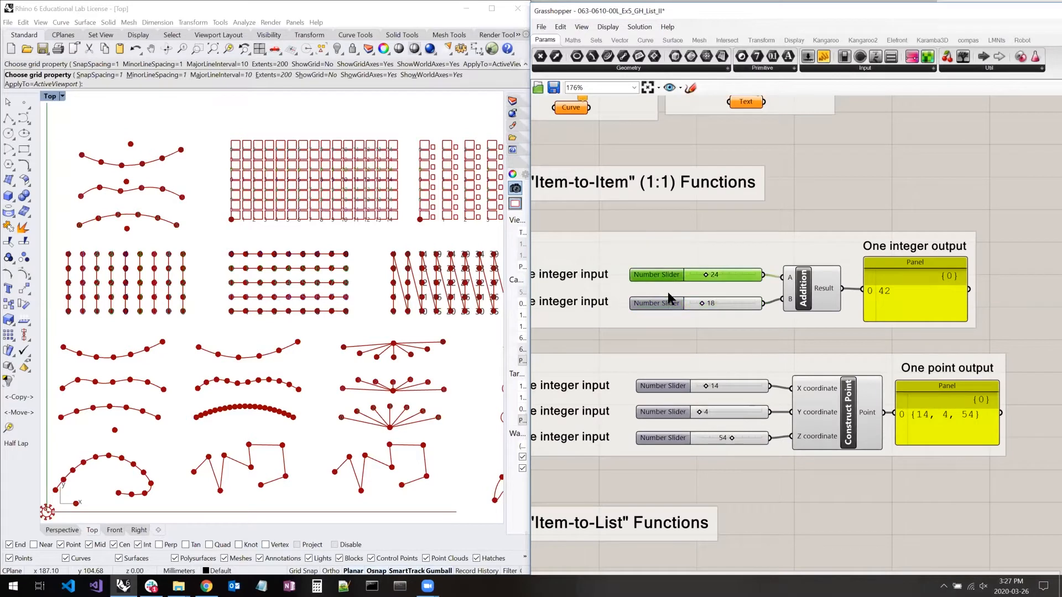
{"action": "left_click", "coordinate": [921, 291], "text": "shift"}
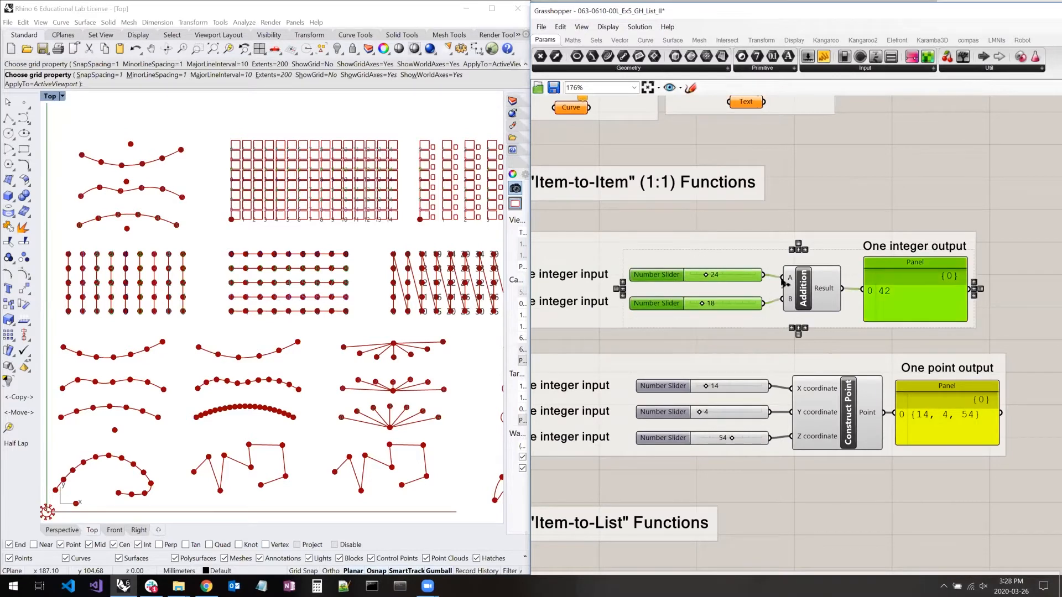
{"action": "left_click", "coordinate": [821, 217]}
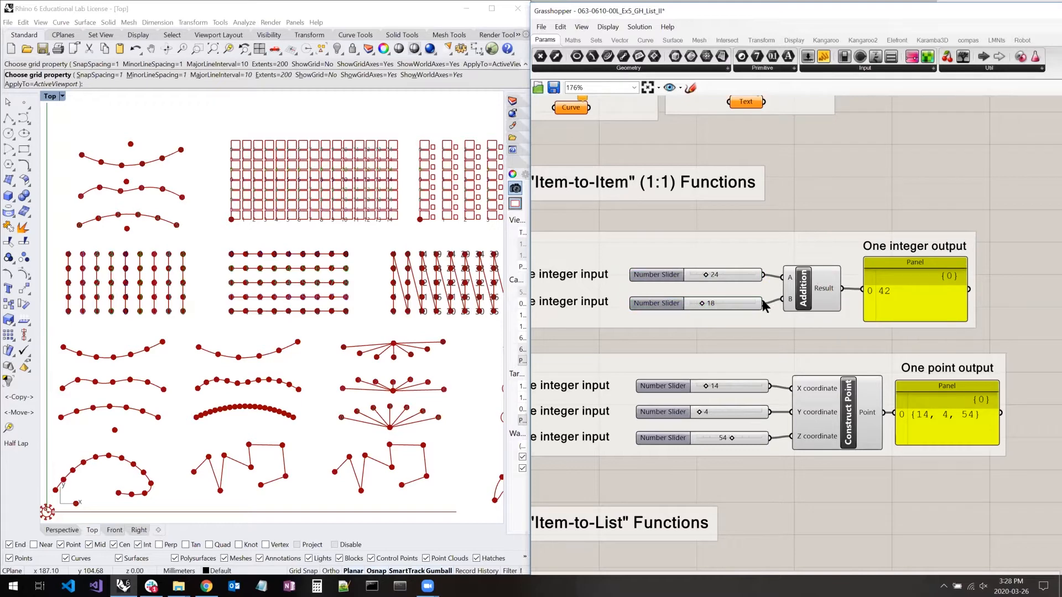
{"action": "right_click_drag", "start_coordinate": [773, 339], "coordinate": [807, 281]}
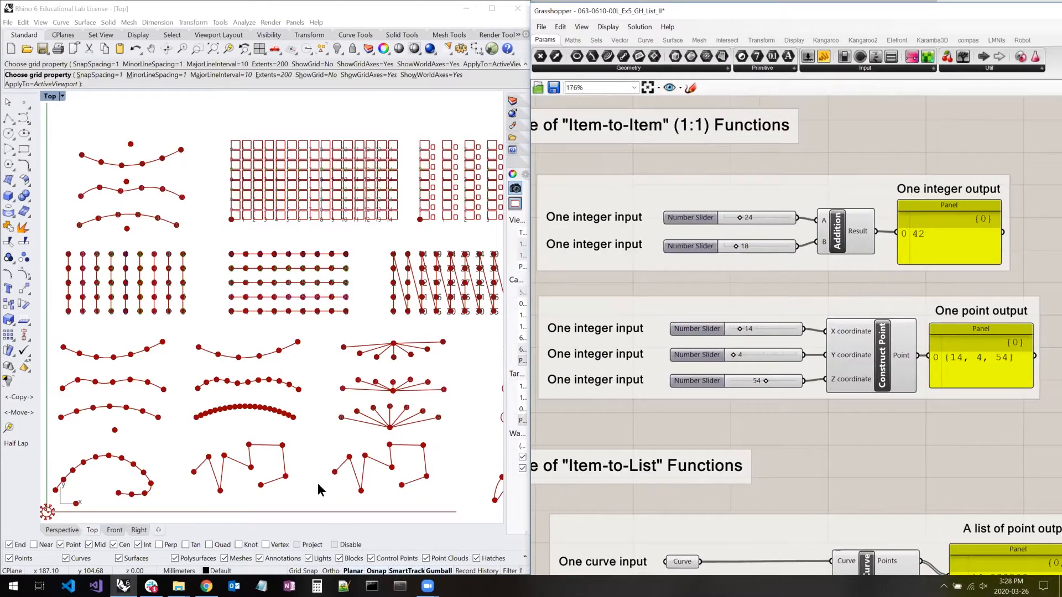
- Switch to Chrome to view the Data Trees section of the Grasshopper Basics page, and return to Grasshopper
{"action": "left_click", "coordinate": [206, 586]}
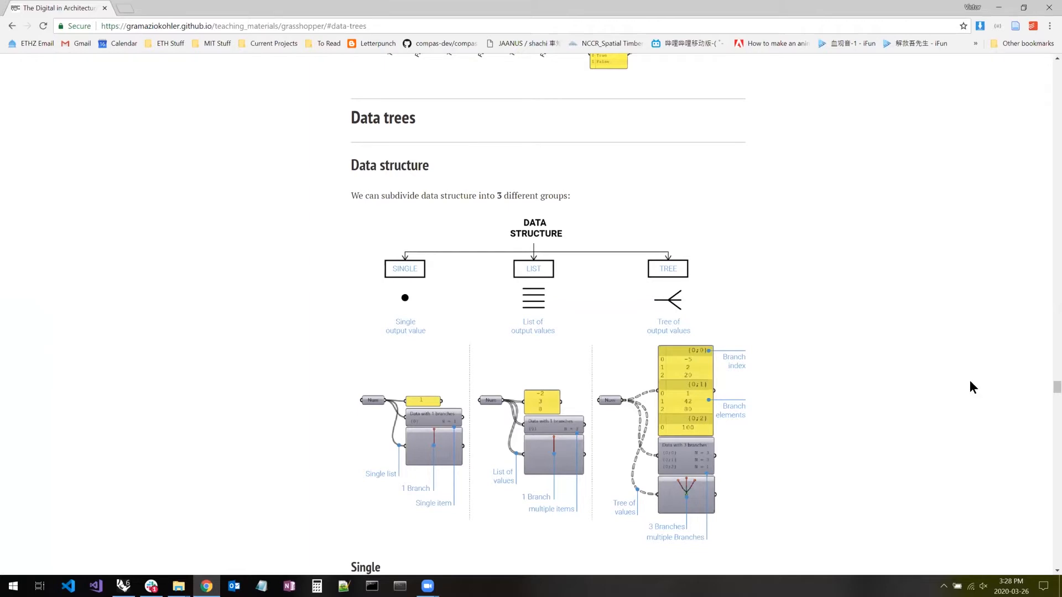
{"action": "left_click_drag", "start_coordinate": [1057, 387], "coordinate": [1057, 68]}
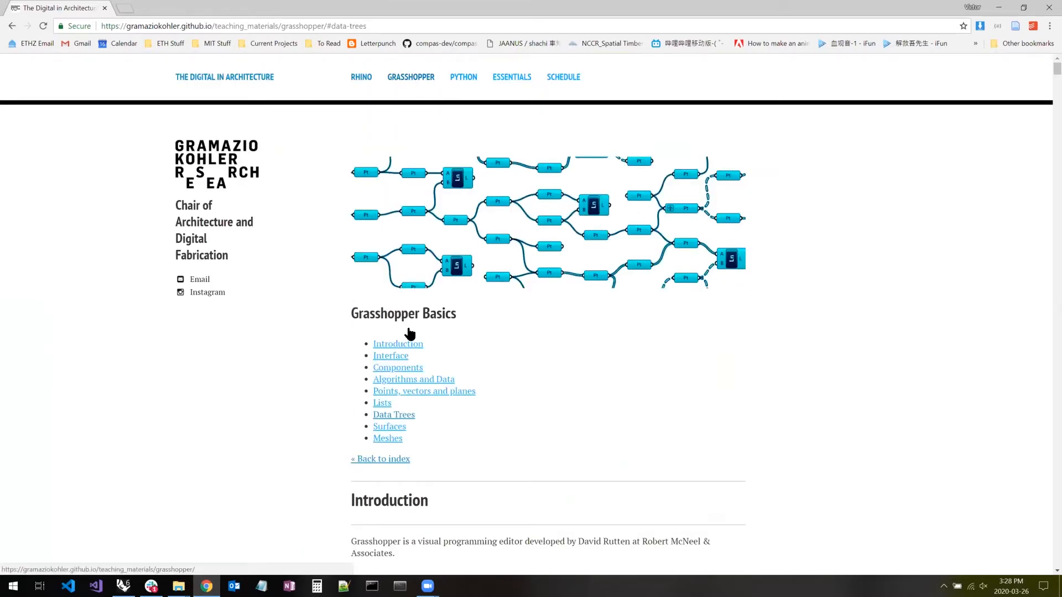
{"action": "left_click", "coordinate": [398, 416]}
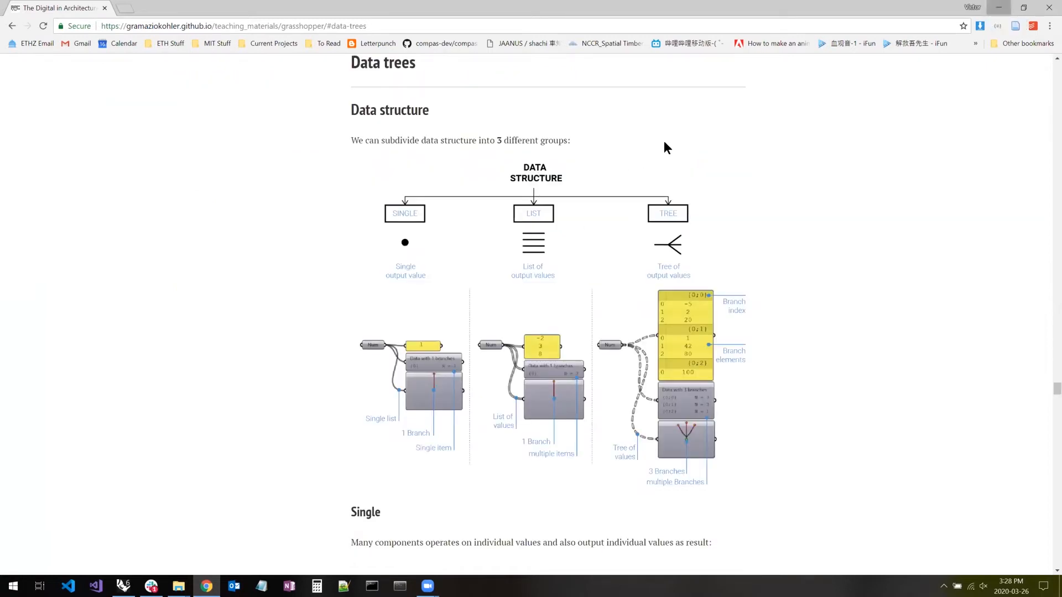
{"action": "key", "text": "alt+Tab"}
- Trace the Construct Point example from its three integer sliders to the one-point output panel
{"action": "left_click_drag", "start_coordinate": [639, 166], "coordinate": [777, 286]}
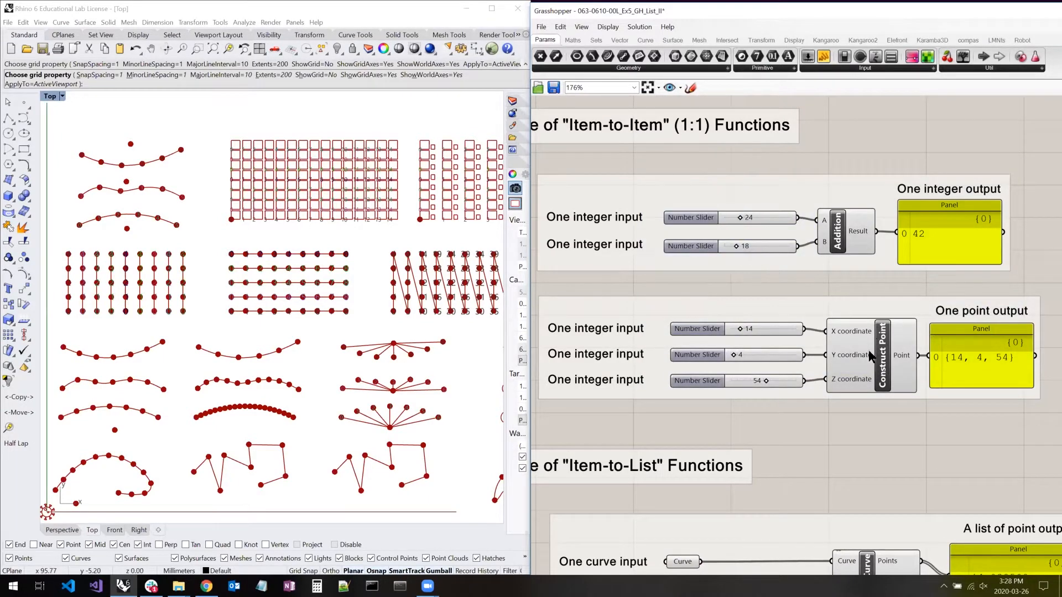
{"action": "double_click", "coordinate": [872, 350]}
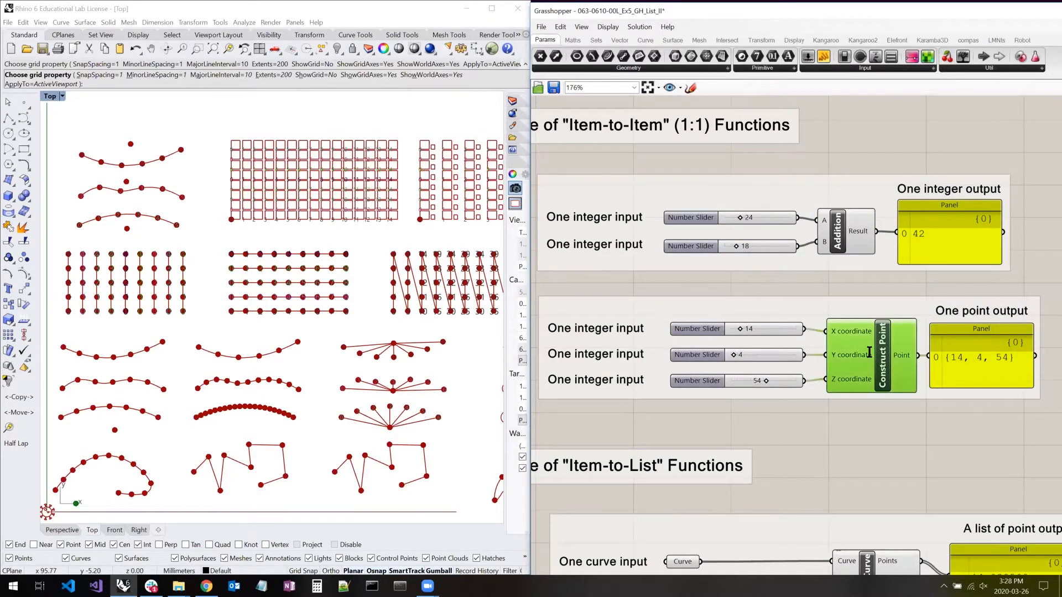
{"action": "left_click", "coordinate": [881, 280]}
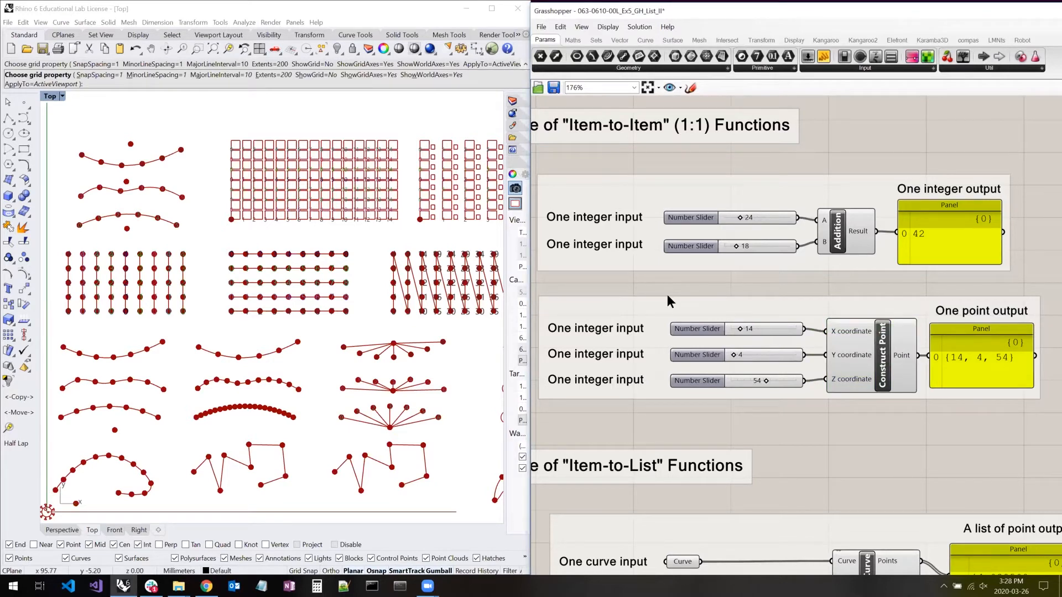
{"action": "left_click", "coordinate": [687, 329]}
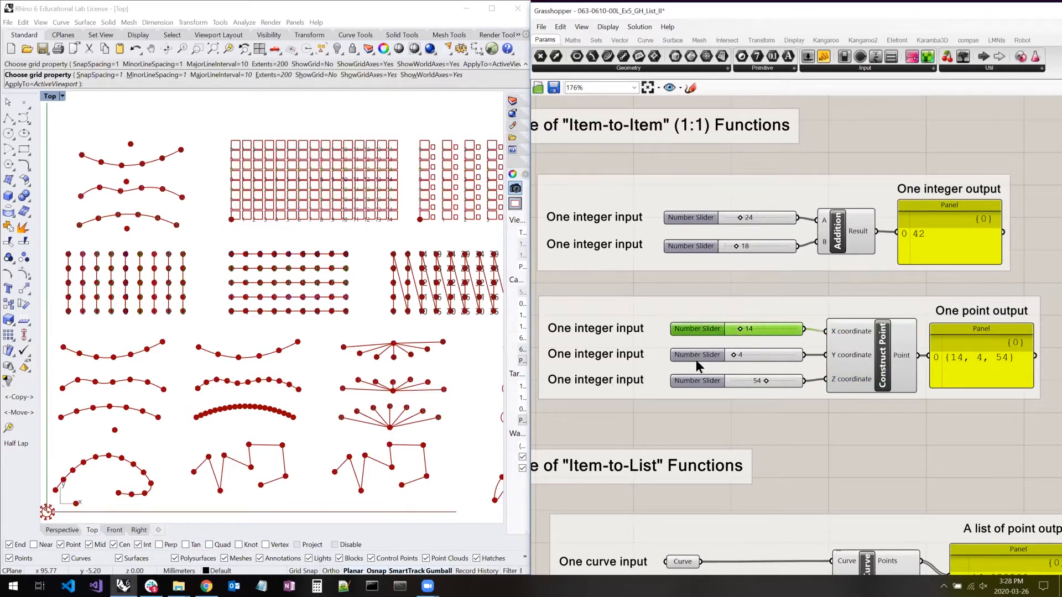
{"action": "left_click", "coordinate": [695, 358]}
{"action": "left_click", "coordinate": [697, 380]}
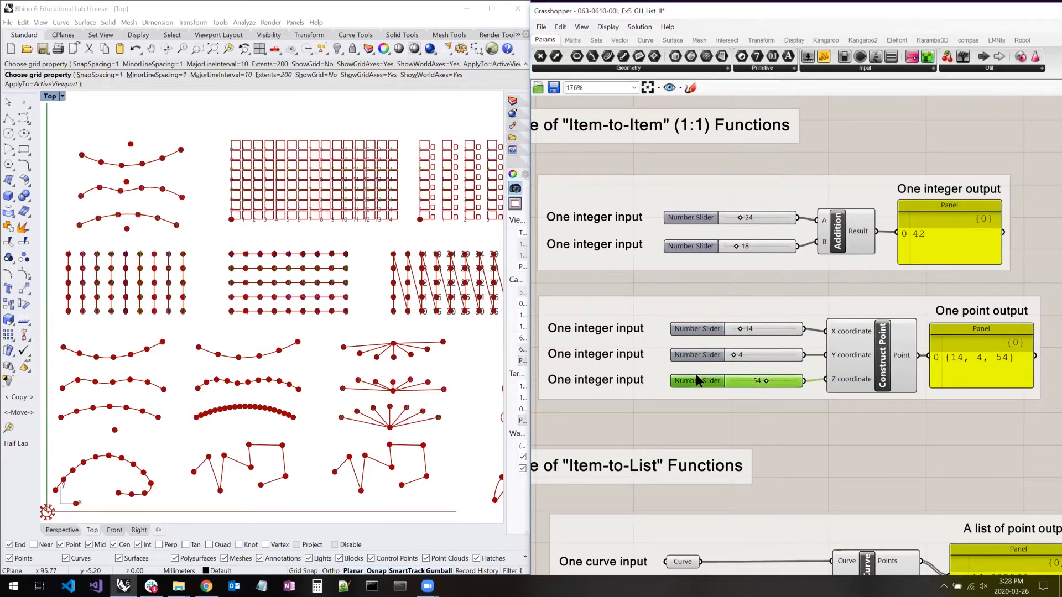
{"action": "left_click", "coordinate": [972, 349]}
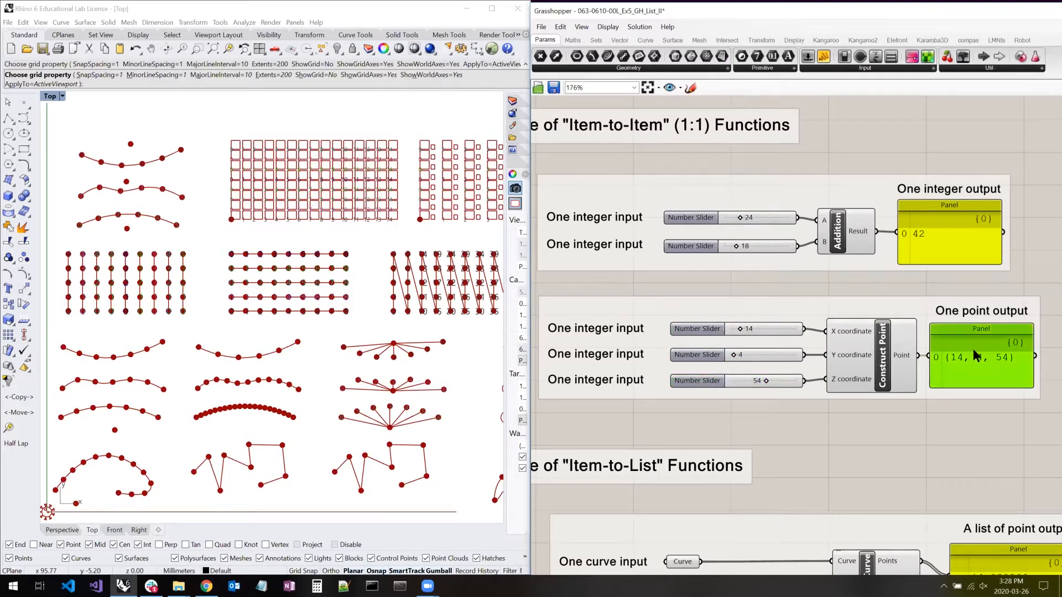
{"action": "left_click", "coordinate": [692, 330]}
{"action": "left_click", "coordinate": [931, 358]}
- Go to the "Item-to-List" Functions examples and highlight the input curve of the Divide Curve component
{"action": "right_click_drag", "start_coordinate": [738, 415], "coordinate": [704, 181]}
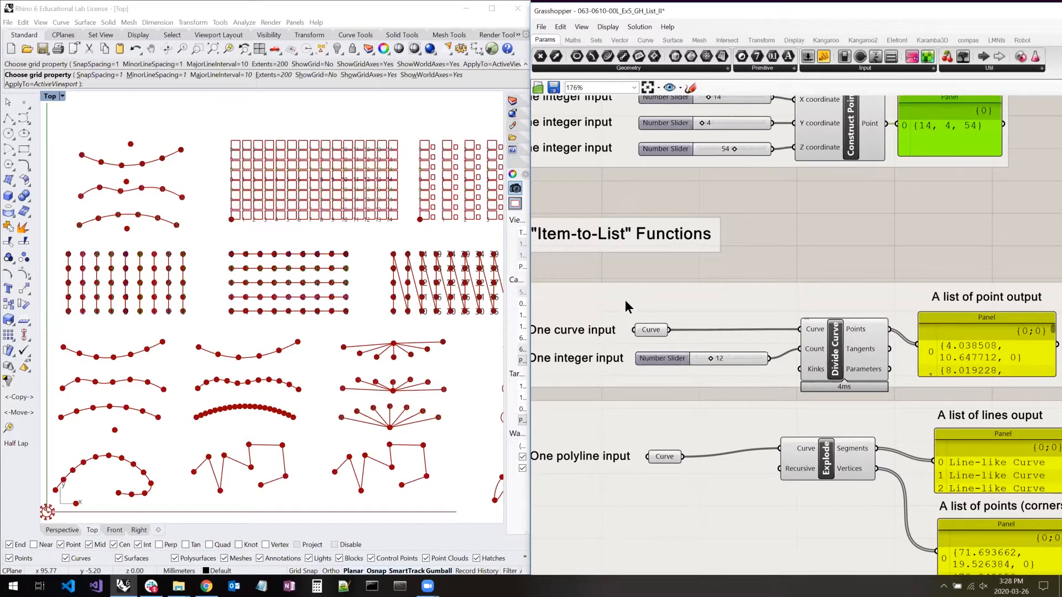
{"action": "right_click_drag", "start_coordinate": [752, 257], "coordinate": [771, 260]}
{"action": "right_click", "coordinate": [772, 261]}
{"action": "left_click", "coordinate": [873, 251]}
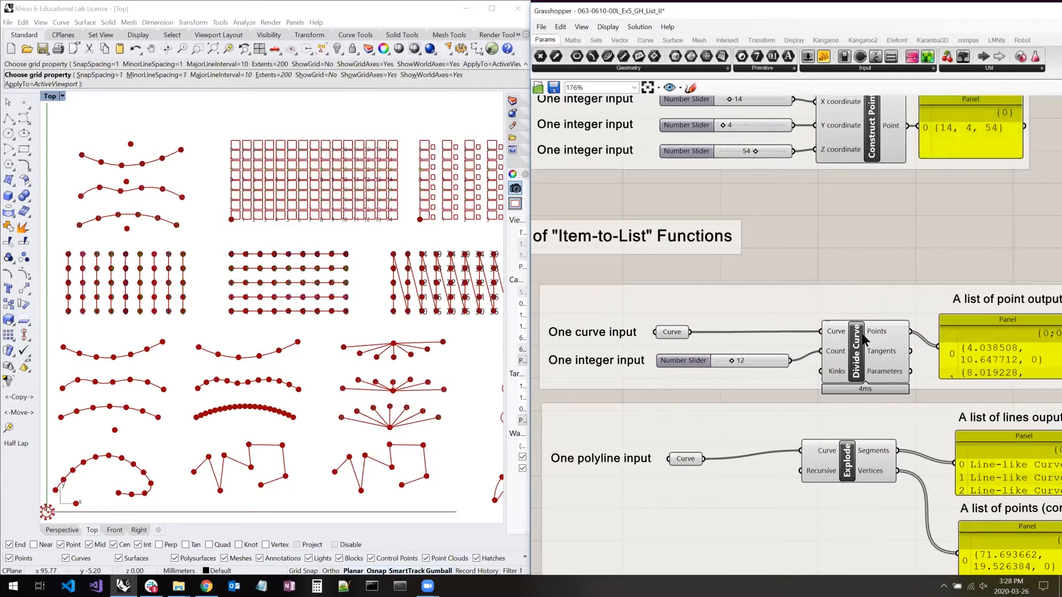
{"action": "left_click", "coordinate": [679, 332]}
- Enlarge the Divide Curve points panel to show each point on one line, and move its "A list of point output" label above it
{"action": "right_click_drag", "start_coordinate": [935, 281], "coordinate": [787, 268]}
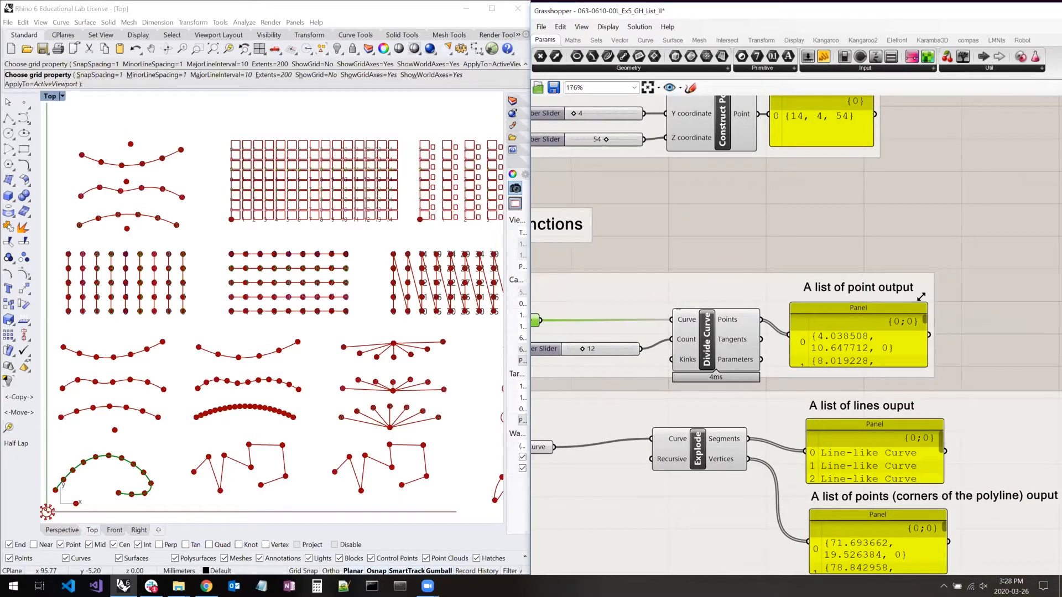
{"action": "left_click_drag", "start_coordinate": [974, 249], "coordinate": [1042, 190]}
{"action": "left_click_drag", "start_coordinate": [866, 287], "coordinate": [885, 274]}
{"action": "left_click_drag", "start_coordinate": [898, 186], "coordinate": [900, 171]}
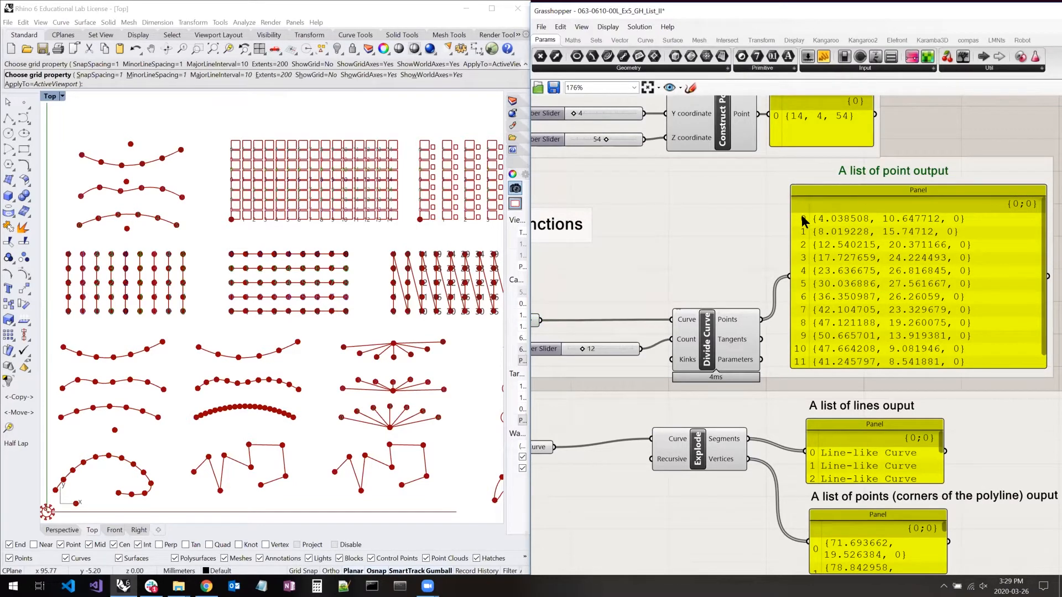
- Inspect the end of the Divide Curve point list and the wire connecting the Points output to the panel
{"action": "left_click_drag", "start_coordinate": [1040, 240], "coordinate": [1044, 269]}
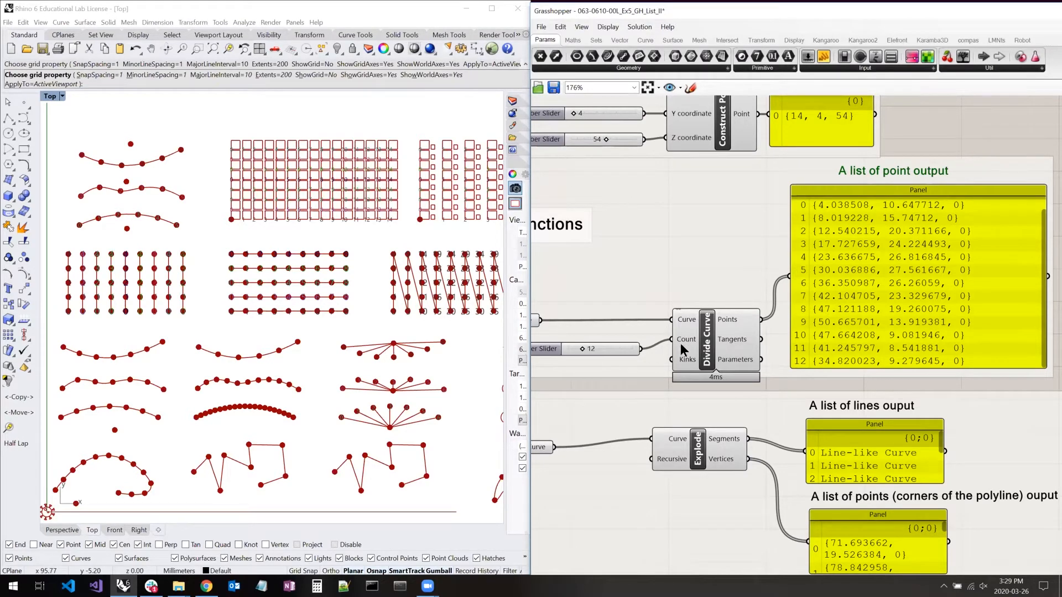
{"action": "right_click_drag", "start_coordinate": [744, 305], "coordinate": [840, 314]}
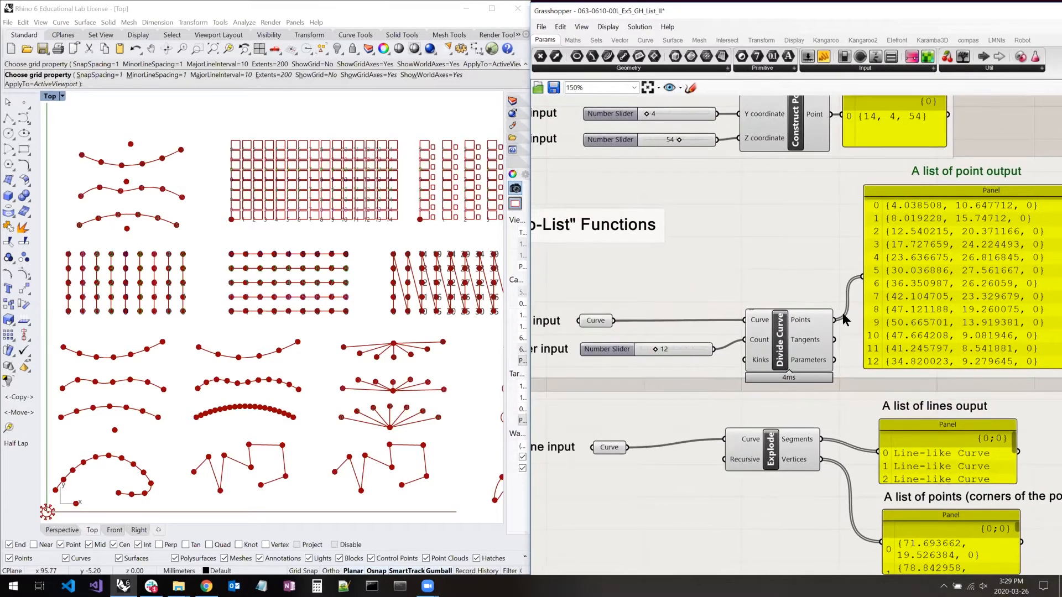
{"action": "scroll", "coordinate": [843, 320], "scroll_direction": "up", "scroll_amount": 5}
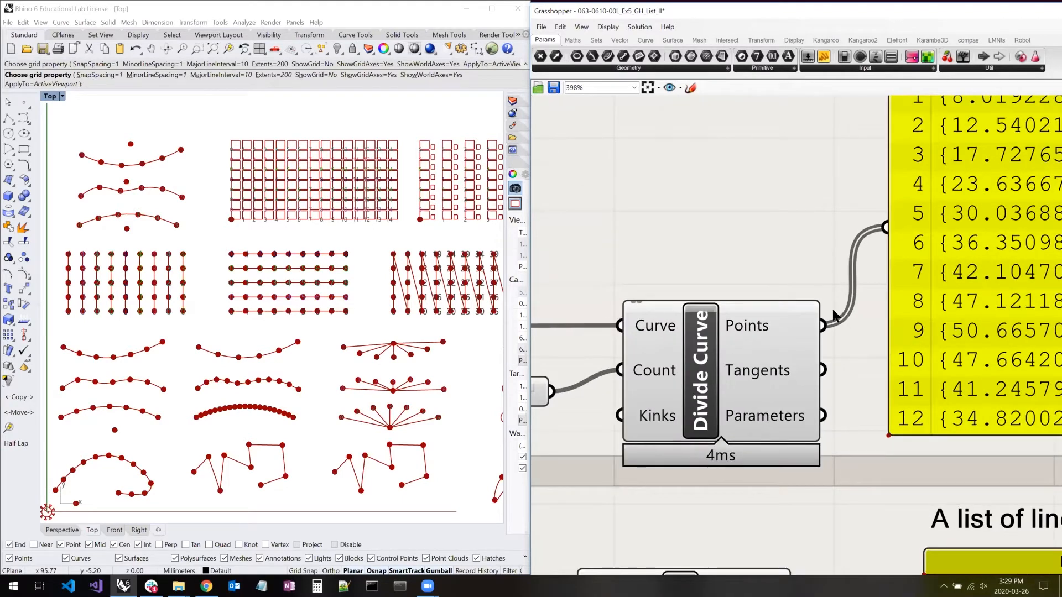
{"action": "right_click_drag", "start_coordinate": [661, 332], "coordinate": [714, 338]}
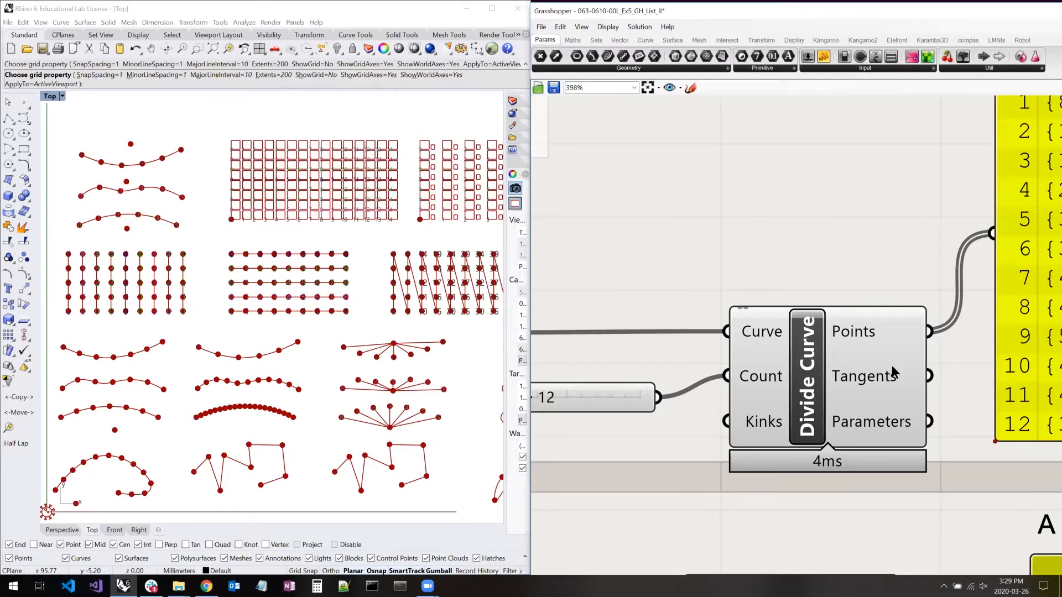
{"action": "scroll", "coordinate": [891, 365], "scroll_direction": "down", "scroll_amount": 5}
- Highlight the Explode example's input polyline and inspect it up close in the Rhino Top viewport
{"action": "right_click_drag", "start_coordinate": [853, 275], "coordinate": [857, 224]}
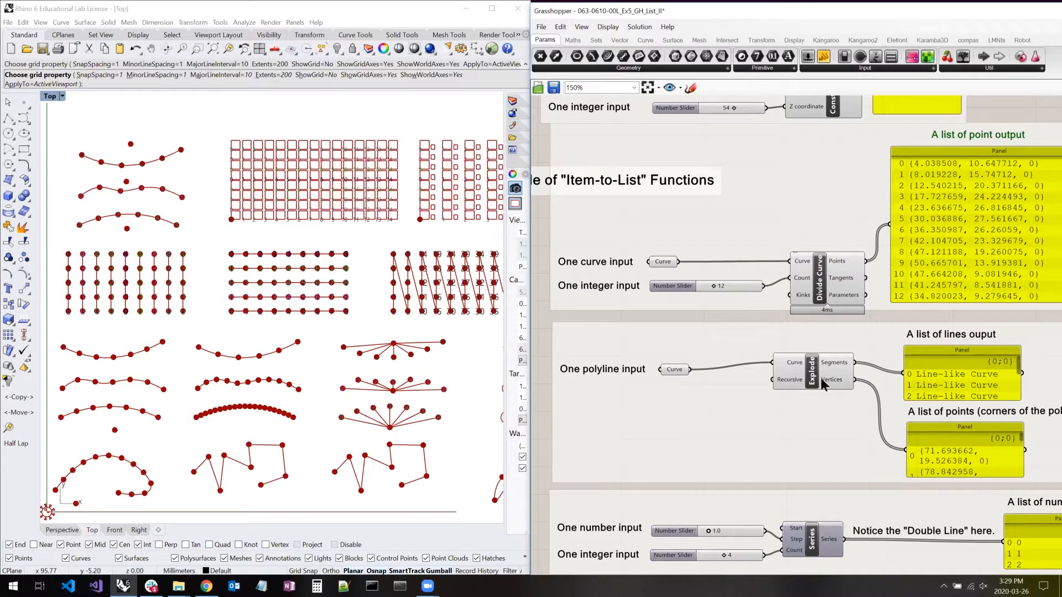
{"action": "left_click_drag", "start_coordinate": [819, 376], "coordinate": [818, 380]}
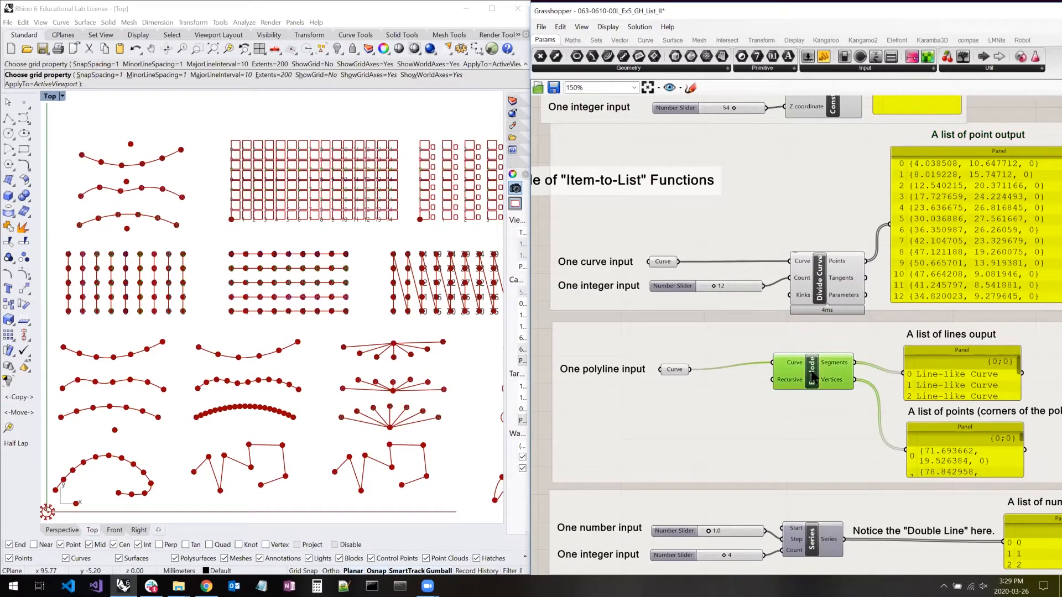
{"action": "left_click", "coordinate": [672, 372]}
{"action": "right_click_drag", "start_coordinate": [230, 414], "coordinate": [230, 411]}
{"action": "scroll", "coordinate": [230, 412], "scroll_direction": "up", "scroll_amount": 6}
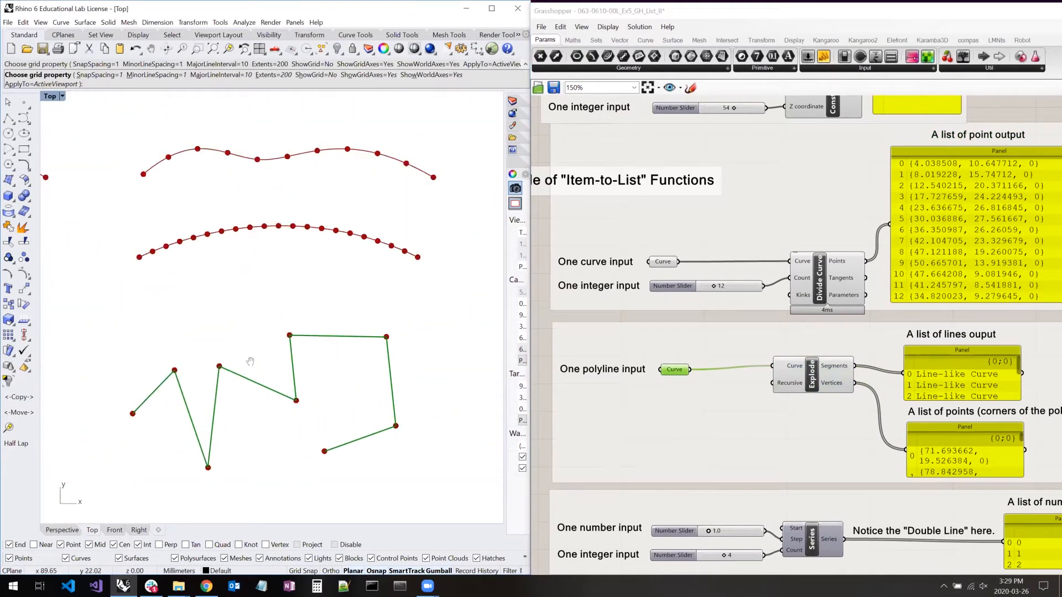
- Highlight the Explode component and examine its Segments output and the lines and points panels connected to it
{"action": "right_click_drag", "start_coordinate": [250, 361], "coordinate": [238, 328]}
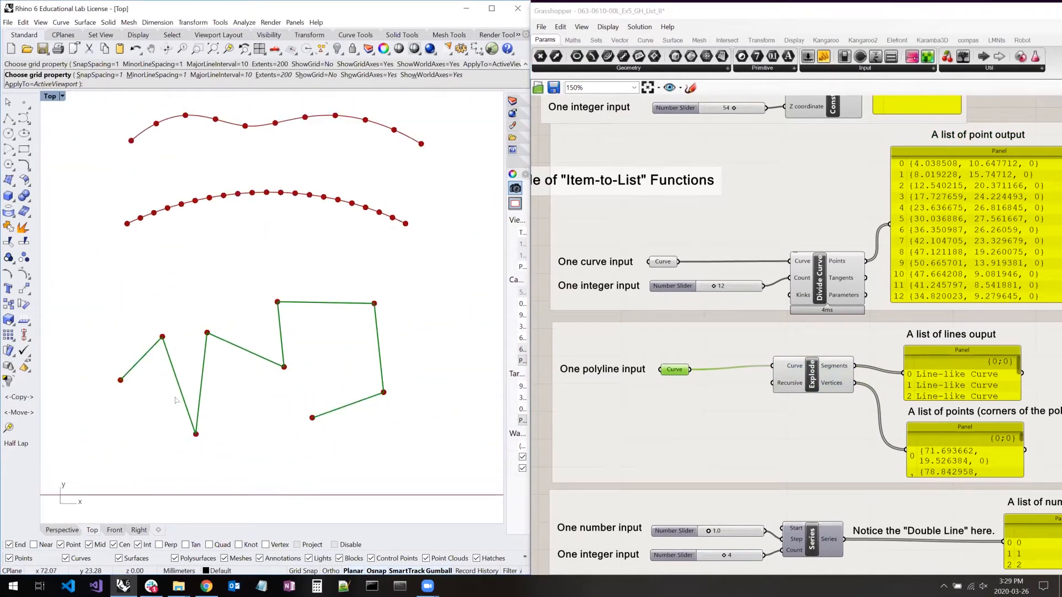
{"action": "left_click", "coordinate": [816, 381]}
{"action": "right_click_drag", "start_coordinate": [867, 378], "coordinate": [840, 339]}
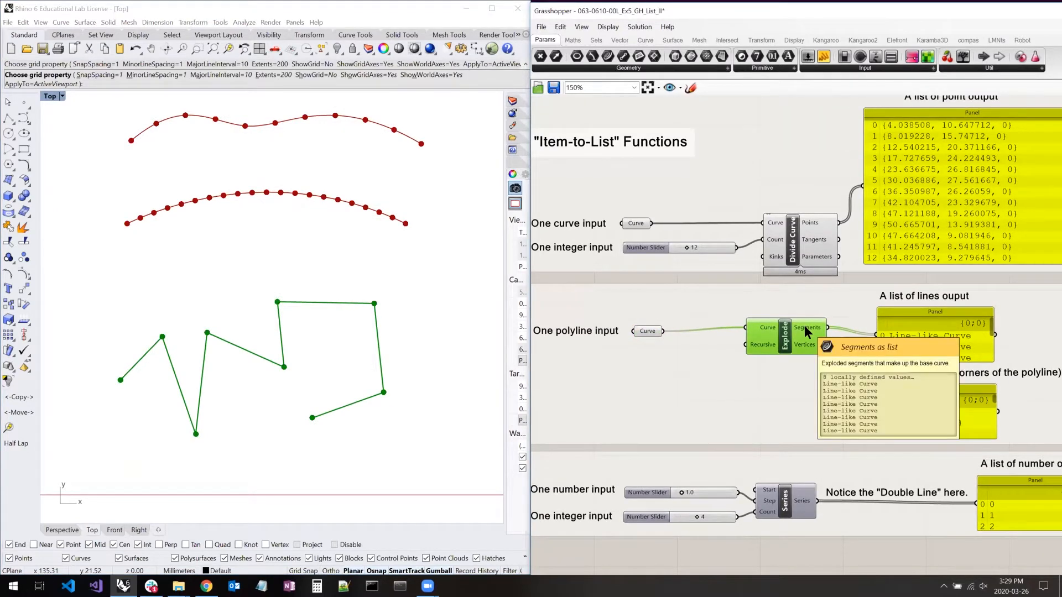
{"action": "mouse_move", "coordinate": [803, 342]}
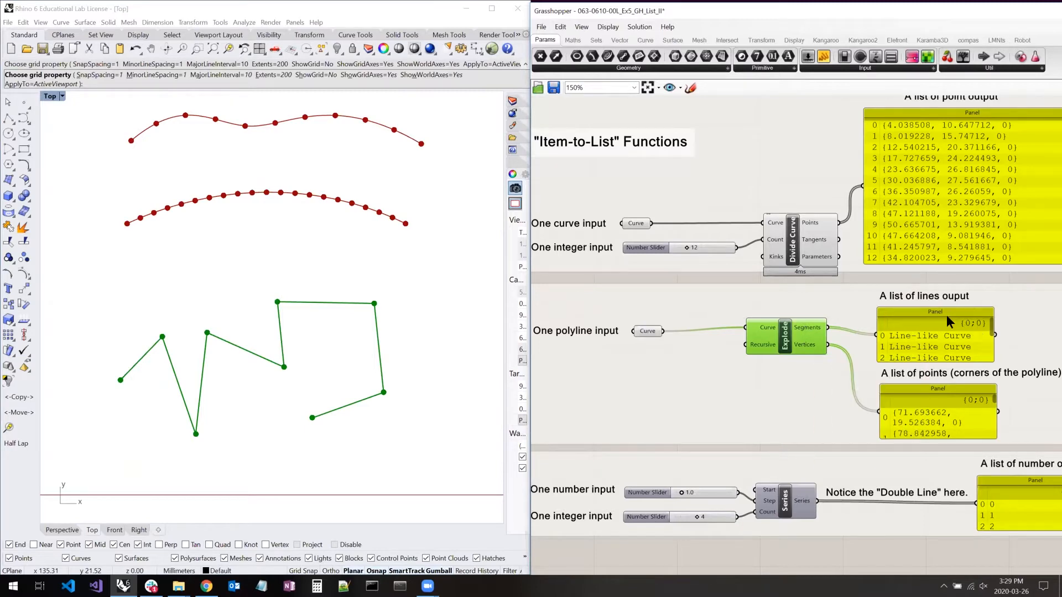
{"action": "right_click_drag", "start_coordinate": [967, 305], "coordinate": [879, 318]}
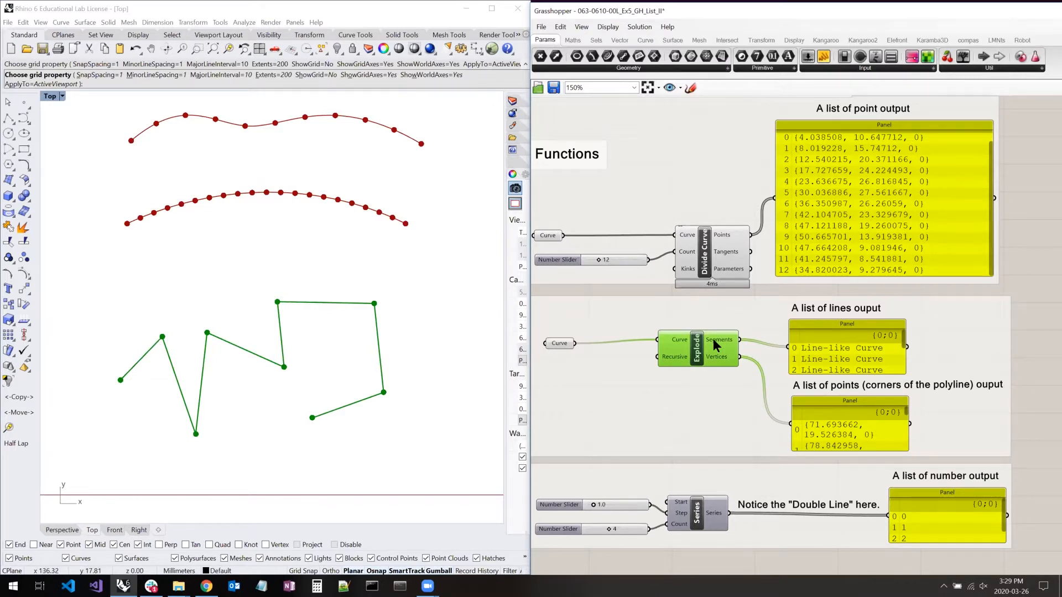
{"action": "mouse_move", "coordinate": [713, 341]}
- Examine up close the wires leaving the Explode component's Segments and Vertices outputs
{"action": "right_click_drag", "start_coordinate": [644, 376], "coordinate": [798, 283]}
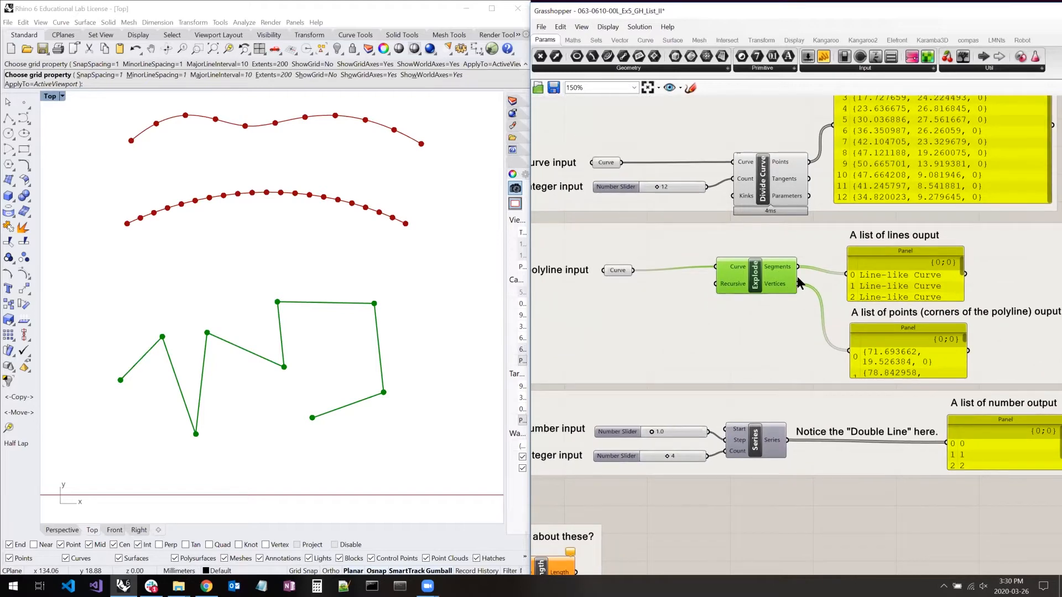
{"action": "scroll", "coordinate": [798, 282], "scroll_direction": "up", "scroll_amount": 5}
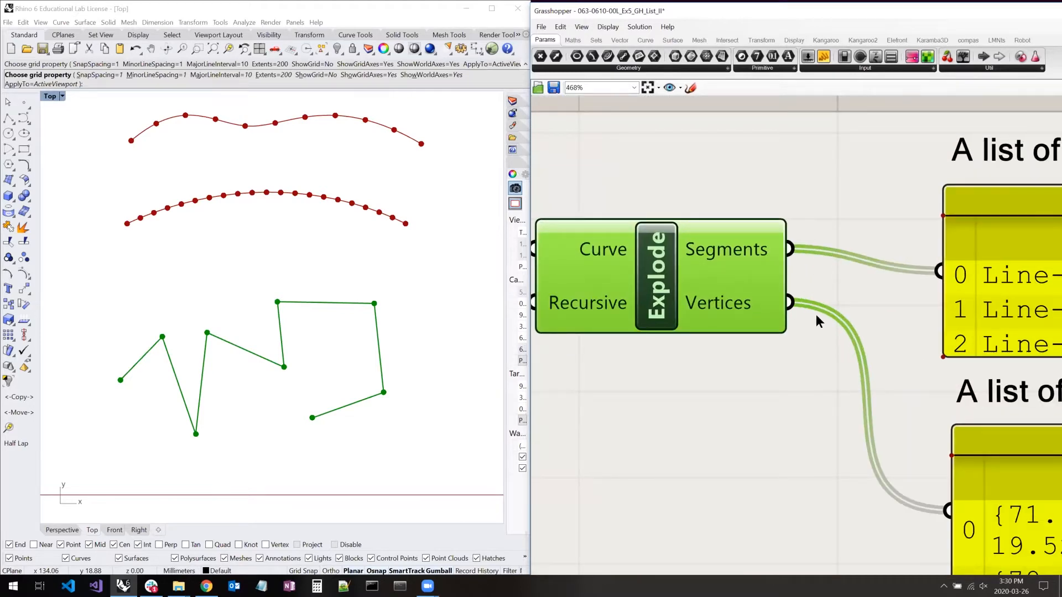
{"action": "scroll", "coordinate": [804, 341], "scroll_direction": "down", "scroll_amount": 5}
- Highlight the Series component and its number and integer sliders, and inspect how they feed the Step and Count inputs
{"action": "right_click_drag", "start_coordinate": [792, 363], "coordinate": [855, 267]}
{"action": "right_click_drag", "start_coordinate": [795, 468], "coordinate": [837, 459]}
{"action": "left_click", "coordinate": [852, 412]}
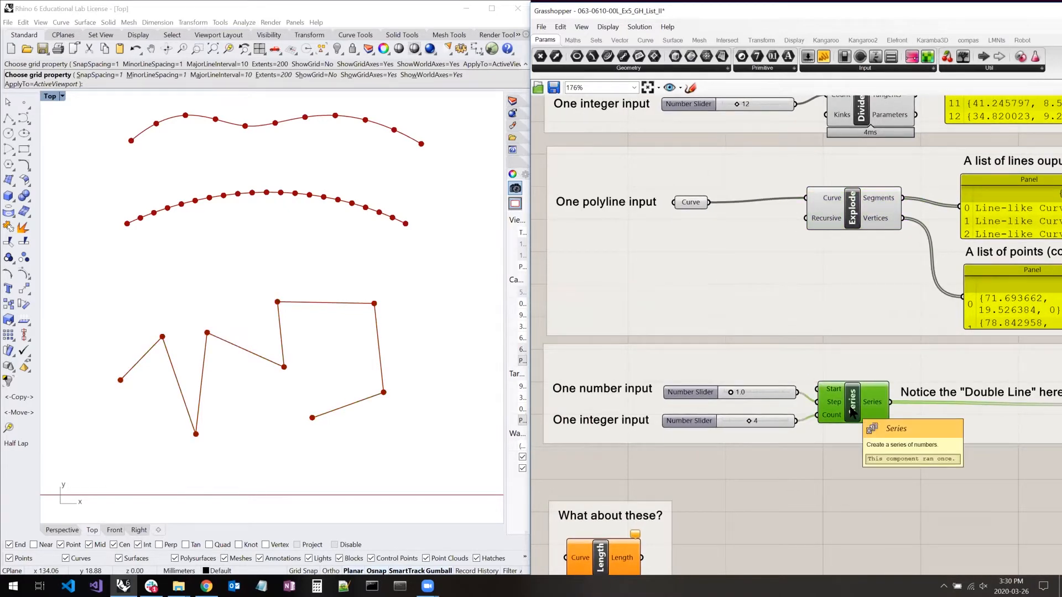
{"action": "left_click", "coordinate": [688, 393]}
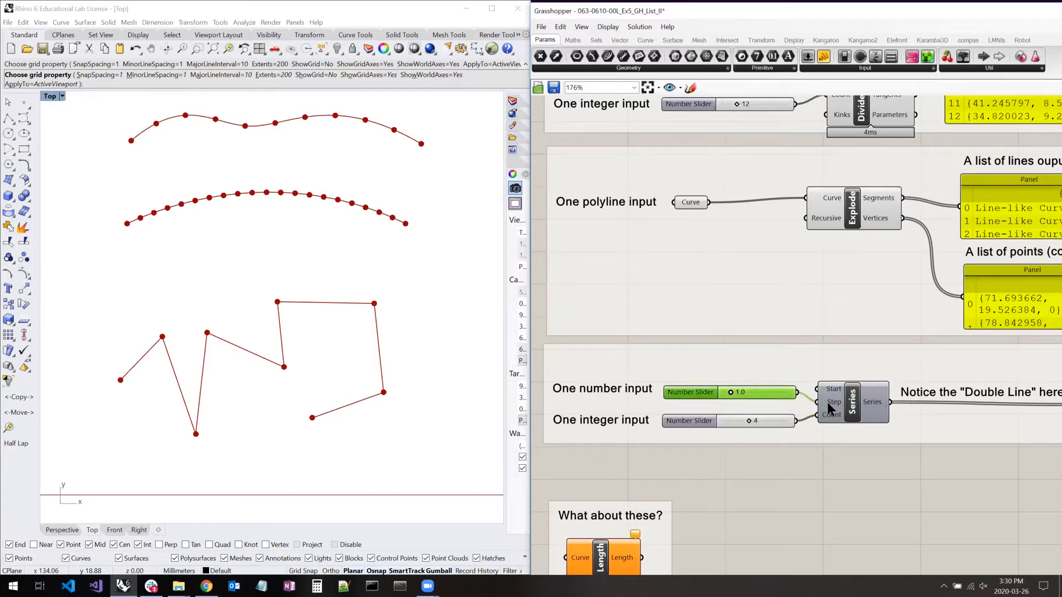
{"action": "left_click", "coordinate": [681, 422]}
{"action": "right_click_drag", "start_coordinate": [857, 400], "coordinate": [786, 393]}
{"action": "scroll", "coordinate": [715, 402], "scroll_direction": "up", "scroll_amount": 3}
{"action": "left_click", "coordinate": [725, 513]}
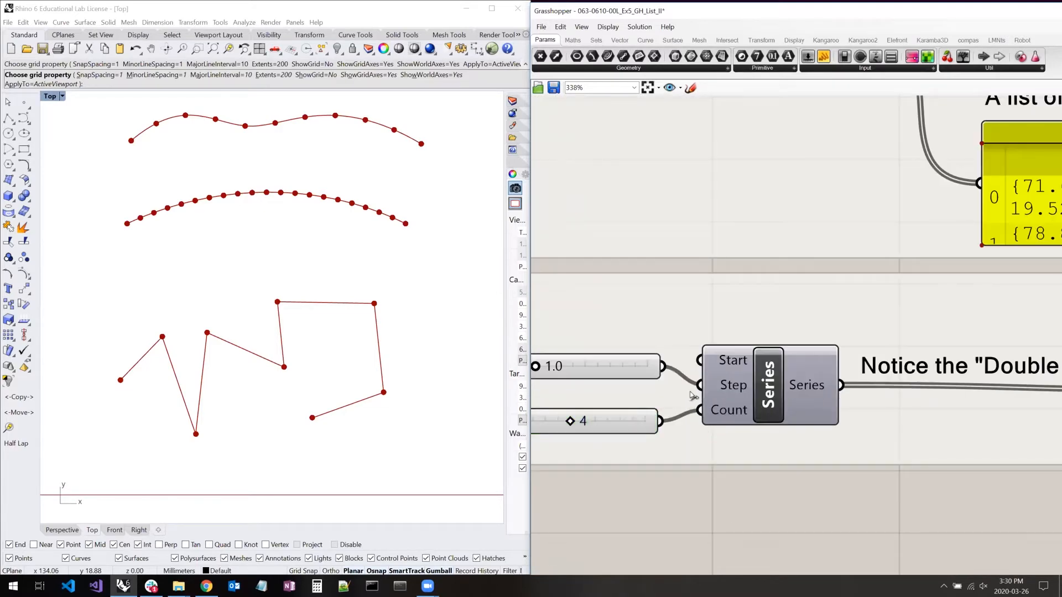
- Enlarge the Series component's number output panel so its whole list fits
{"action": "mouse_move", "coordinate": [957, 378]}
{"action": "right_mouse_down"}
{"action": "mouse_move", "coordinate": [789, 364]}
{"action": "mouse_move", "coordinate": [815, 359]}
{"action": "right_mouse_up"}
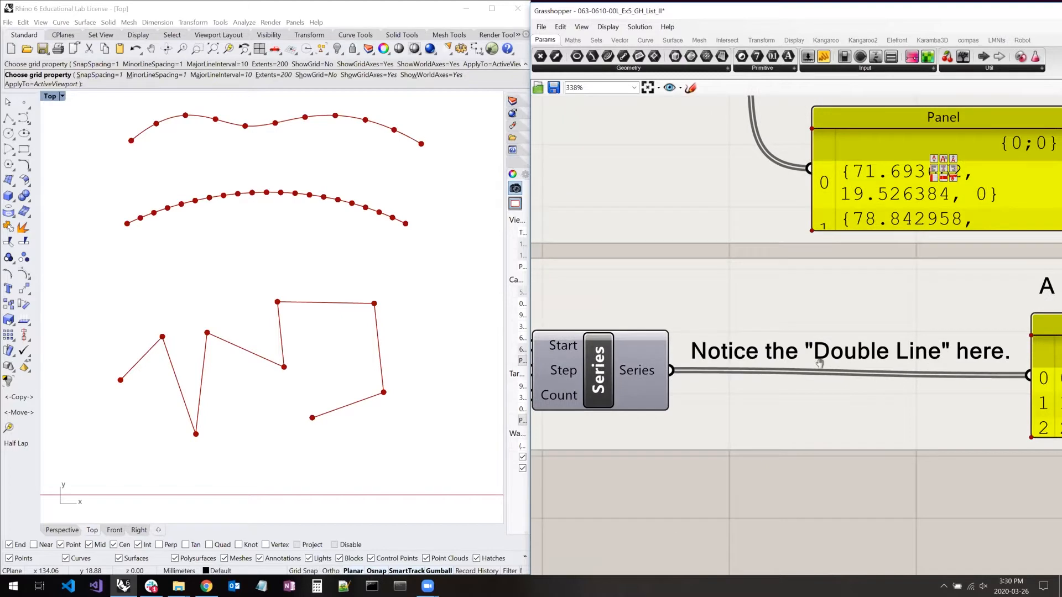
{"action": "left_click_drag", "start_coordinate": [950, 425], "coordinate": [951, 451]}
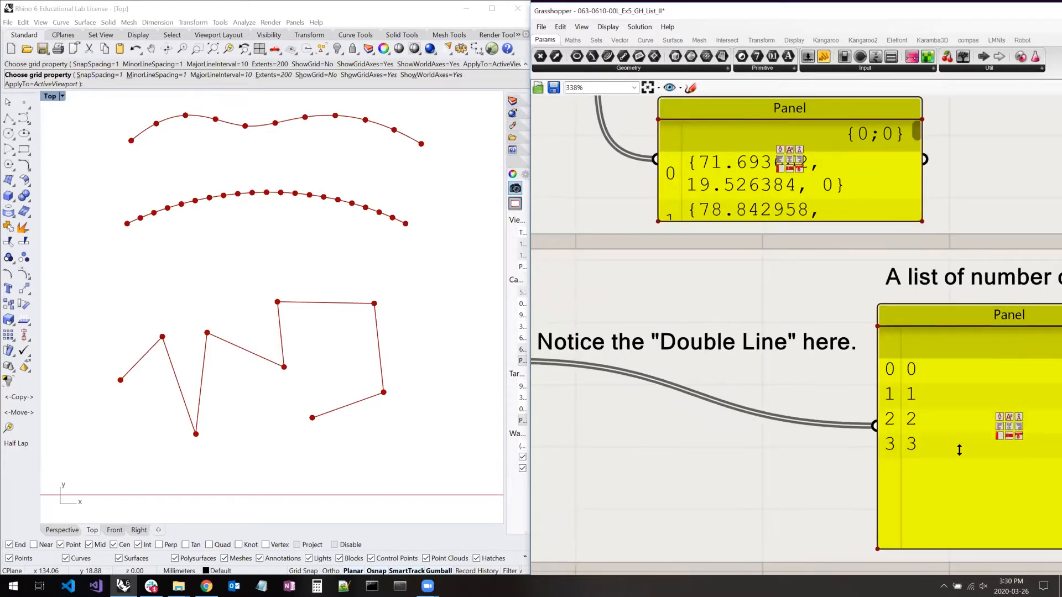
{"action": "right_click_drag", "start_coordinate": [852, 360], "coordinate": [1061, 375]}
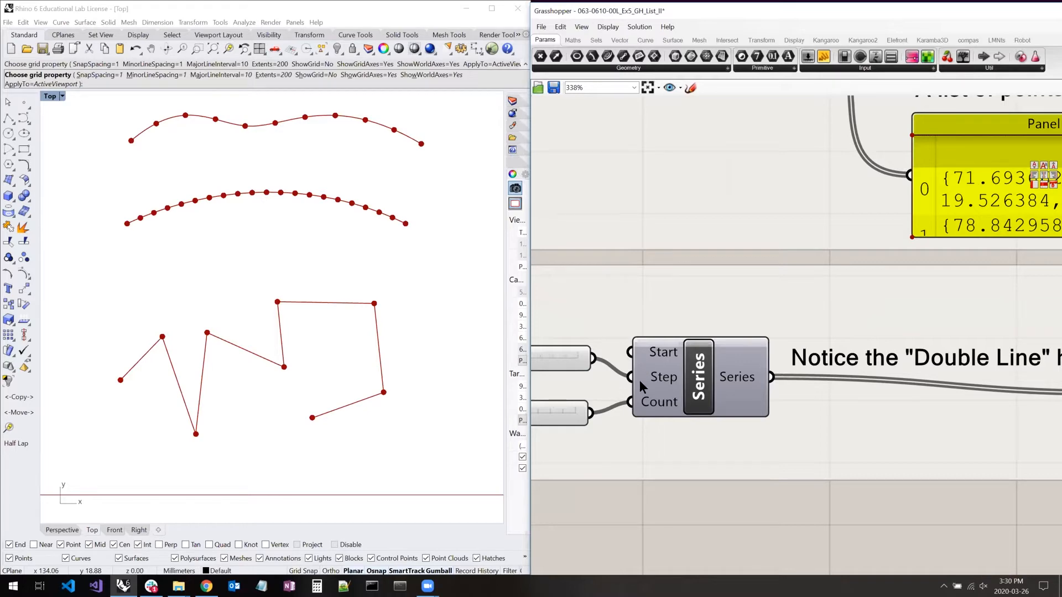
- Go to the "What about these?" group below the Series example and highlight its Length component
{"action": "scroll", "coordinate": [750, 376], "scroll_direction": "down", "scroll_amount": 5}
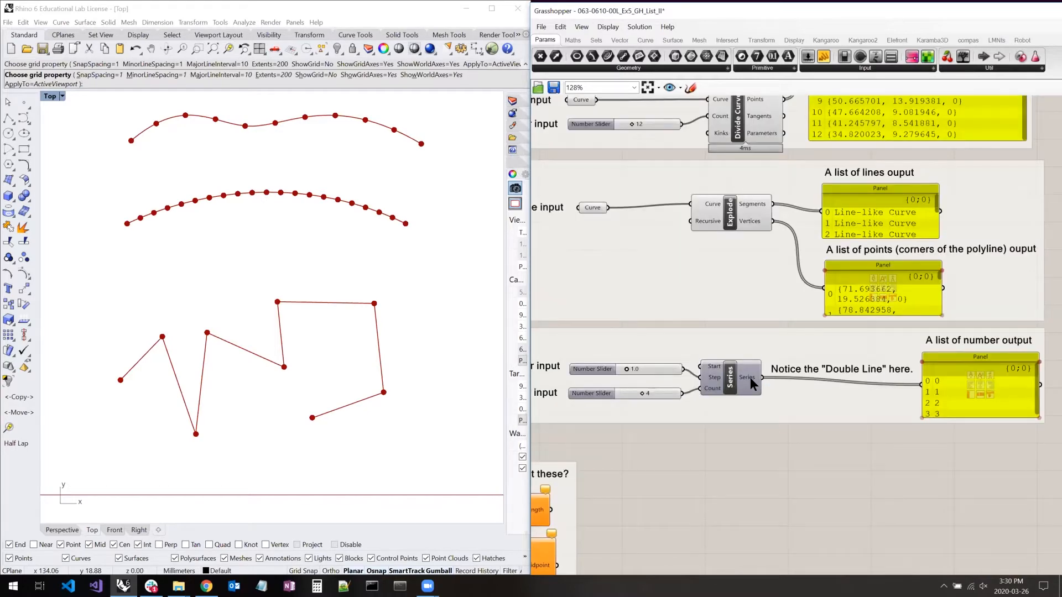
{"action": "scroll", "coordinate": [709, 414], "scroll_direction": "down", "scroll_amount": 1}
{"action": "scroll", "coordinate": [777, 375], "scroll_direction": "up", "scroll_amount": 5}
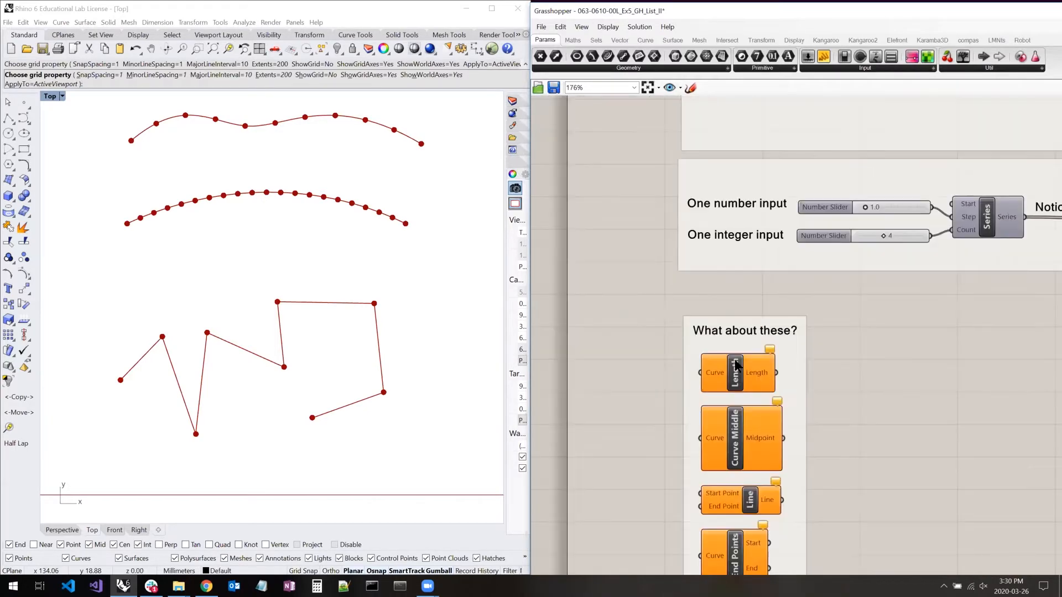
{"action": "right_click_drag", "start_coordinate": [777, 374], "coordinate": [791, 330]}
{"action": "left_click", "coordinate": [748, 339]}
{"action": "right_click_drag", "start_coordinate": [923, 263], "coordinate": [920, 223]}
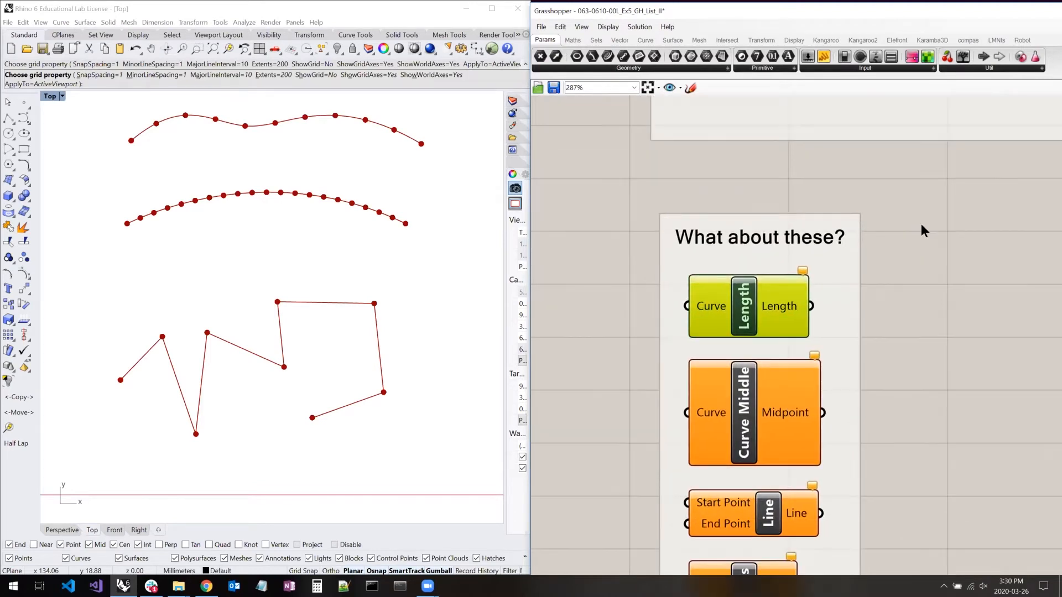
{"action": "right_click", "coordinate": [921, 223]}
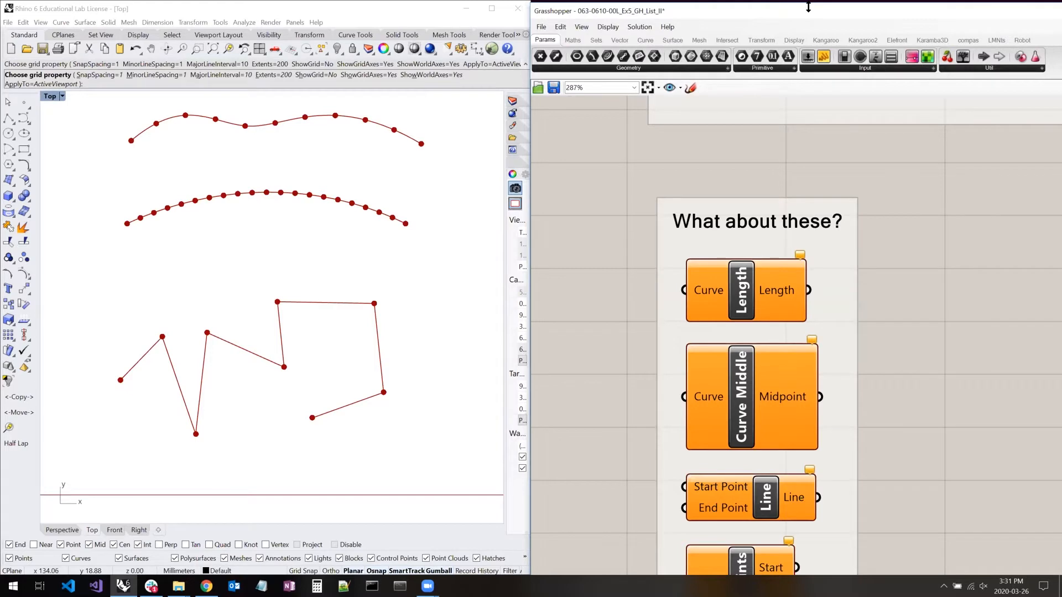
- Move the Grasshopper window lower on the screen and review the Draw Full Names display option
{"action": "left_click_drag", "start_coordinate": [808, 7], "coordinate": [808, 51]}
{"action": "left_click", "coordinate": [605, 71]}
{"action": "left_click", "coordinate": [656, 110]}
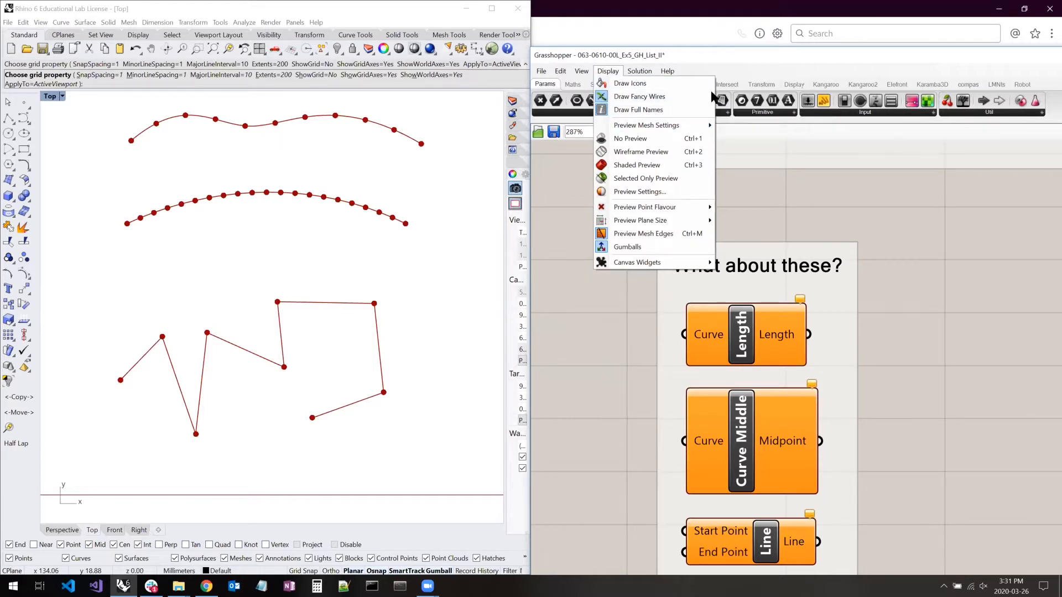
{"action": "left_click", "coordinate": [874, 248]}
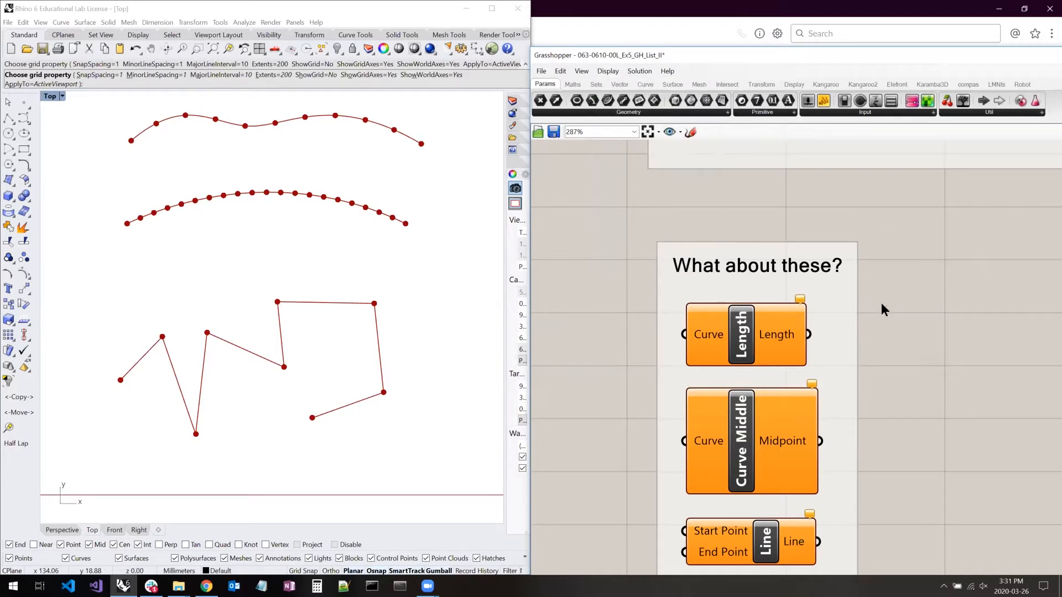
- Highlight the Length component in the "What about these?" group and examine its description and Length output
{"action": "right_click_drag", "start_coordinate": [851, 284], "coordinate": [826, 253]}
{"action": "left_click", "coordinate": [715, 320]}
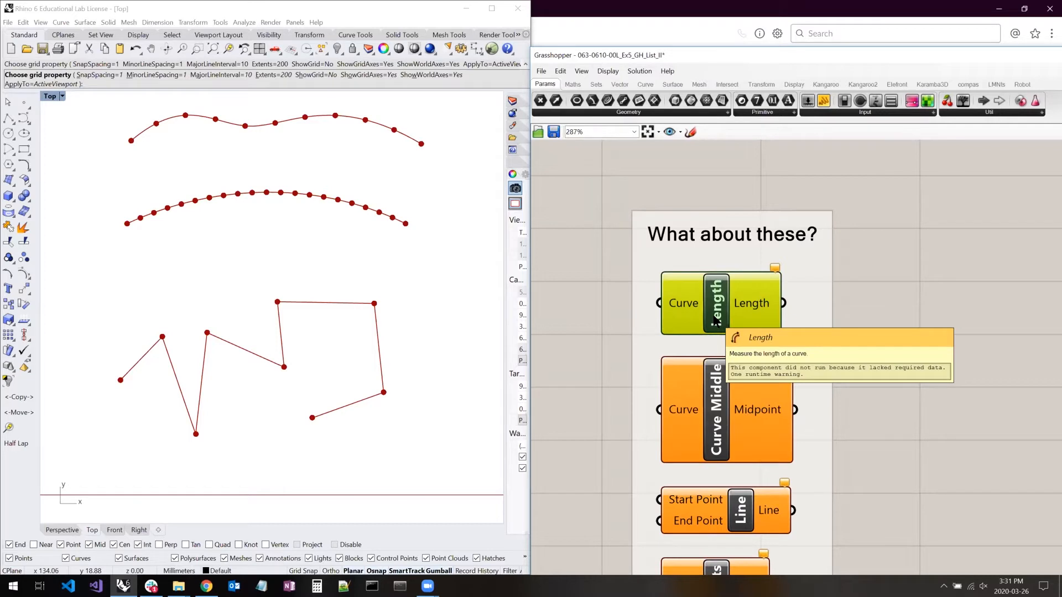
{"action": "right_click_drag", "start_coordinate": [868, 320], "coordinate": [861, 276]}
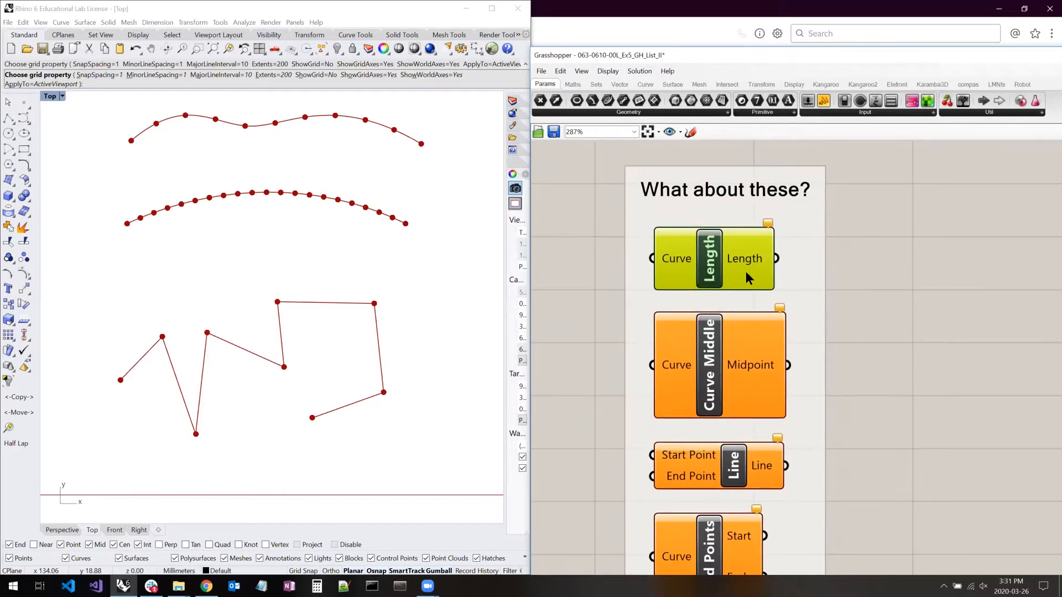
{"action": "mouse_move", "coordinate": [744, 255]}
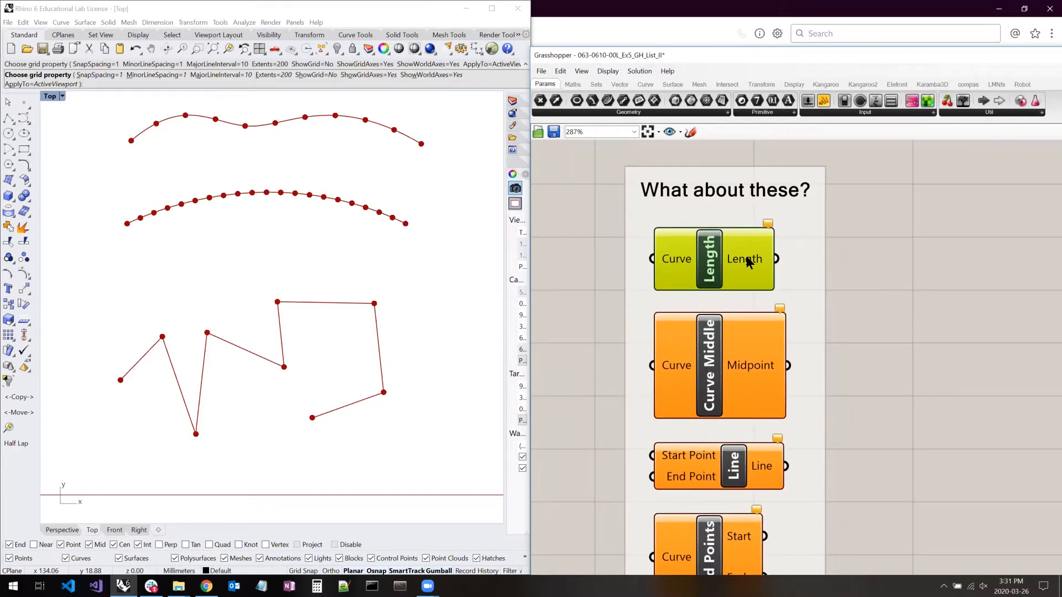
{"action": "right_click_drag", "start_coordinate": [896, 324], "coordinate": [882, 278]}
- Highlight the Curve Middle component and the Line component below it to examine their inputs and outputs
{"action": "left_click", "coordinate": [704, 343]}
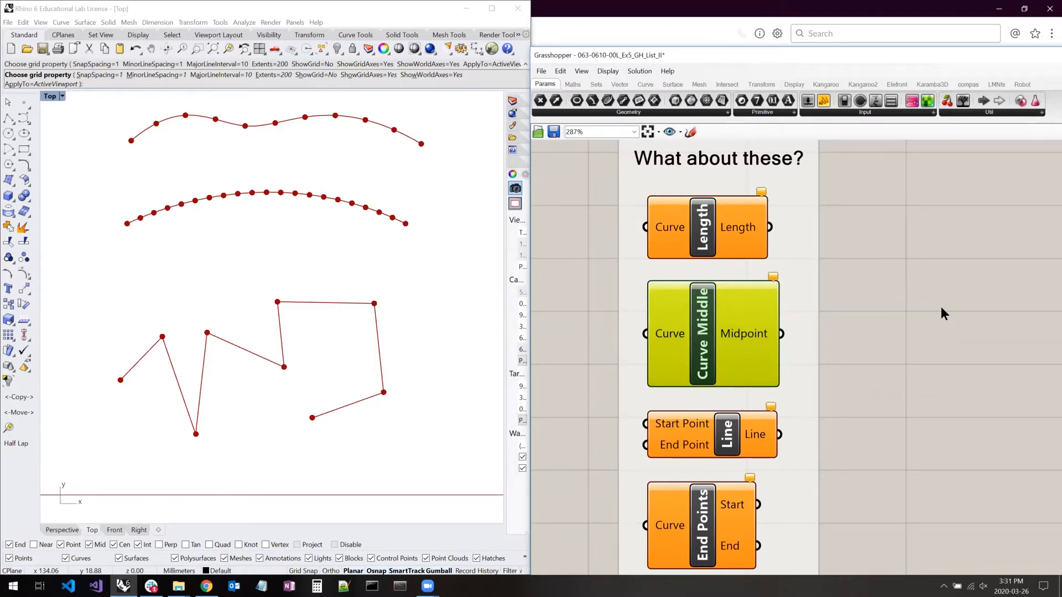
{"action": "right_click_drag", "start_coordinate": [920, 328], "coordinate": [921, 288]}
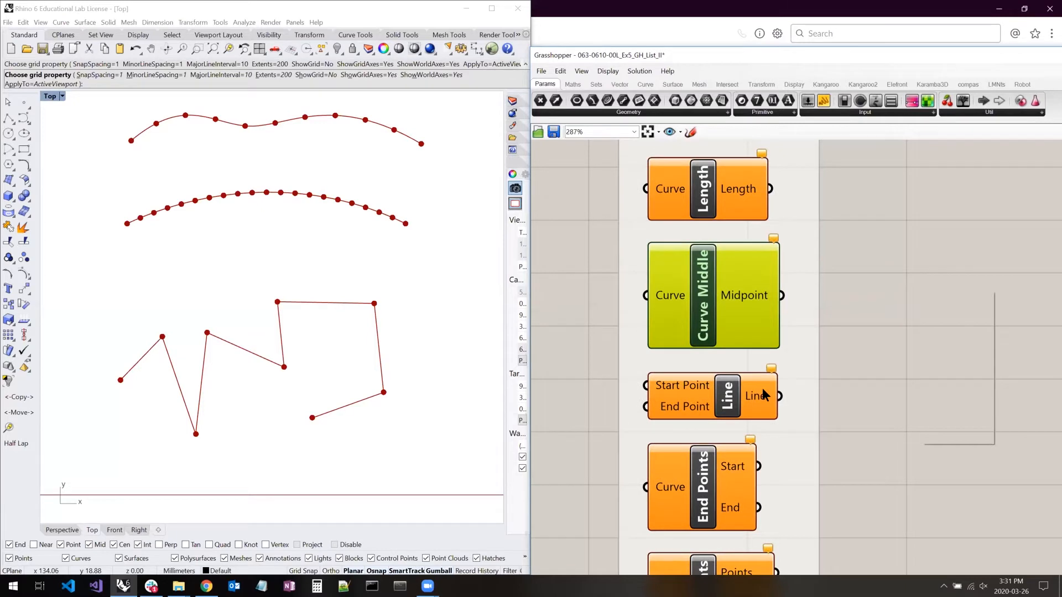
{"action": "left_click", "coordinate": [733, 396]}
{"action": "right_click_drag", "start_coordinate": [900, 363], "coordinate": [916, 257]}
{"action": "right_click_drag", "start_coordinate": [854, 339], "coordinate": [841, 294]}
- Highlight the End Points component and point out its separate Start and End outputs
{"action": "left_click", "coordinate": [704, 350]}
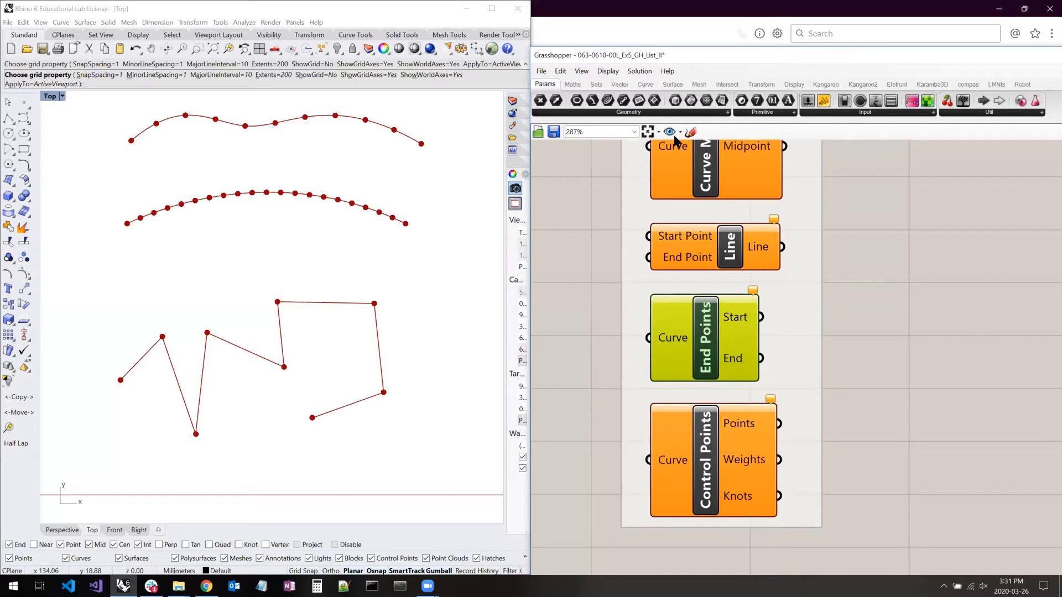
{"action": "left_click", "coordinate": [632, 342]}
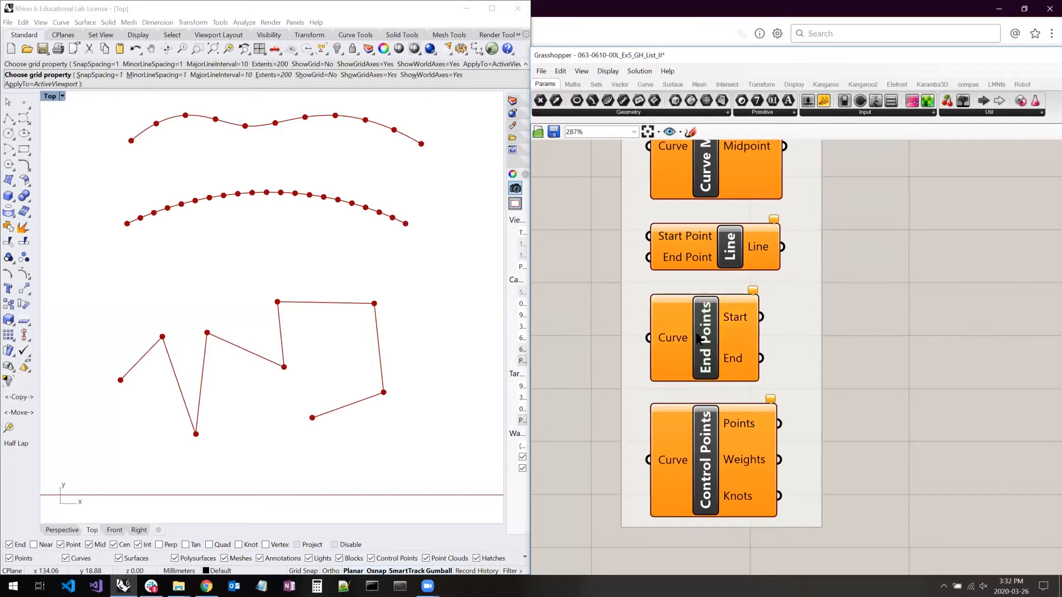
{"action": "left_click_drag", "start_coordinate": [760, 317], "coordinate": [882, 309]}
{"action": "left_click_drag", "start_coordinate": [763, 358], "coordinate": [887, 367]}
- Connect the Explode example's polyline Curve parameter to the Curve input of the End Points component
{"action": "scroll", "coordinate": [674, 397], "scroll_direction": "down", "scroll_amount": 6}
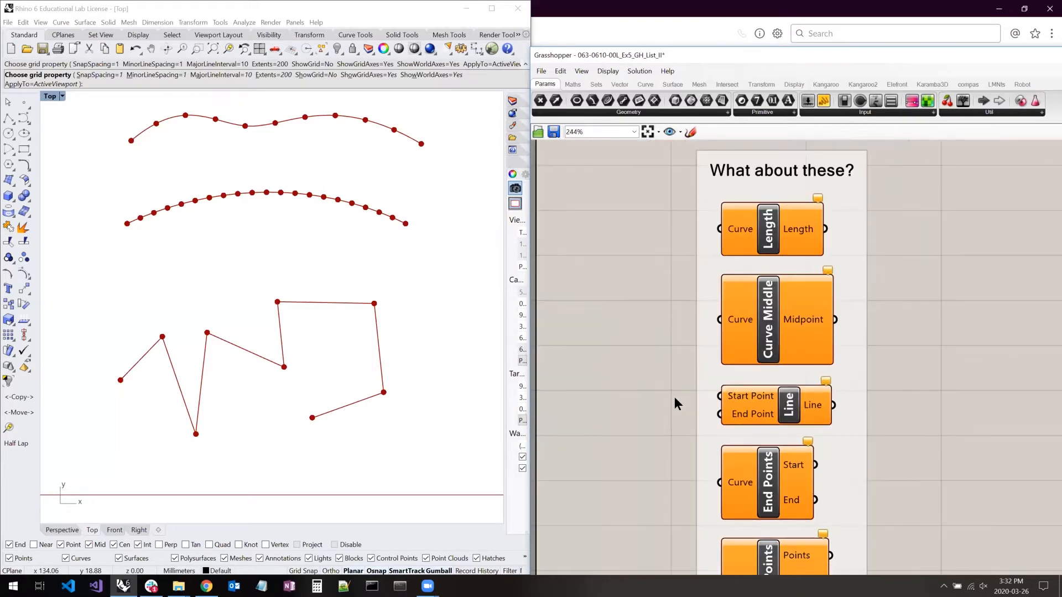
{"action": "right_click_drag", "start_coordinate": [742, 187], "coordinate": [745, 234]}
{"action": "scroll", "coordinate": [745, 234], "scroll_direction": "up", "scroll_amount": 5}
{"action": "left_click", "coordinate": [741, 237]}
{"action": "left_click_drag", "start_coordinate": [778, 239], "coordinate": [745, 406]}
{"action": "scroll", "coordinate": [796, 249], "scroll_direction": "down", "scroll_amount": 4}
{"action": "scroll", "coordinate": [747, 412], "scroll_direction": "up", "scroll_amount": 4}
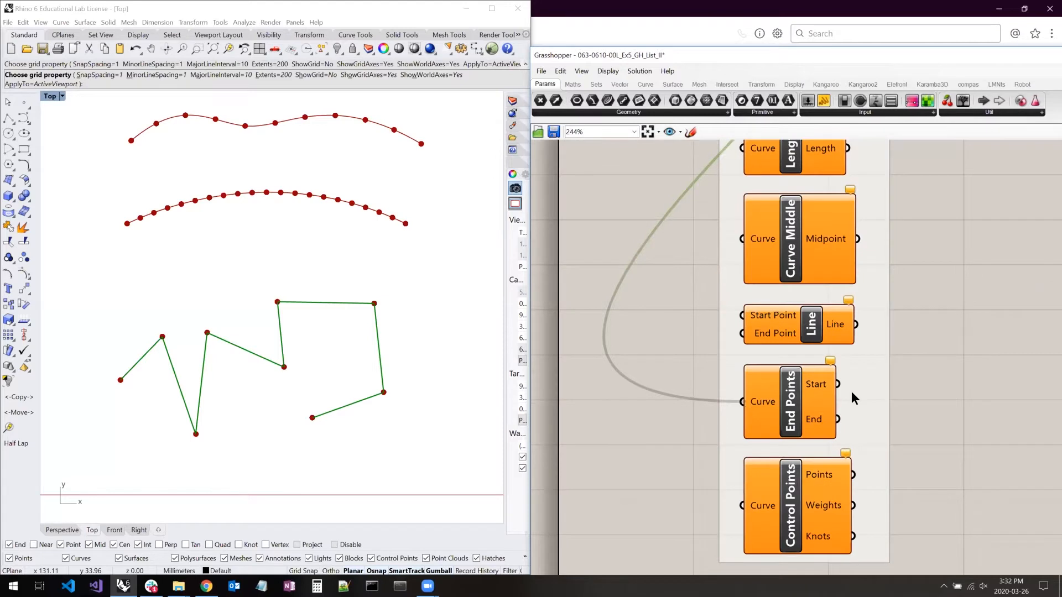
- Add a panel beside the End Points component, connect it to the Start output and inspect its content
{"action": "double_click", "coordinate": [948, 378]}
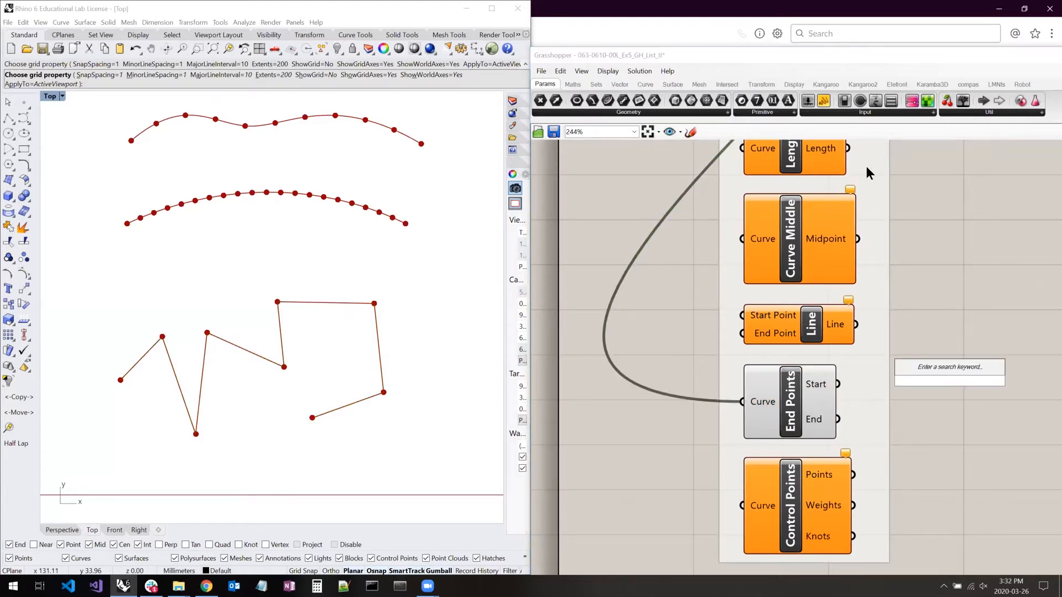
{"action": "left_click", "coordinate": [823, 101]}
{"action": "left_click", "coordinate": [1000, 288]}
{"action": "left_click_drag", "start_coordinate": [836, 383], "coordinate": [944, 394]}
{"action": "right_click_drag", "start_coordinate": [854, 375], "coordinate": [821, 354]}
{"action": "scroll", "coordinate": [918, 339], "scroll_direction": "up", "scroll_amount": 3}
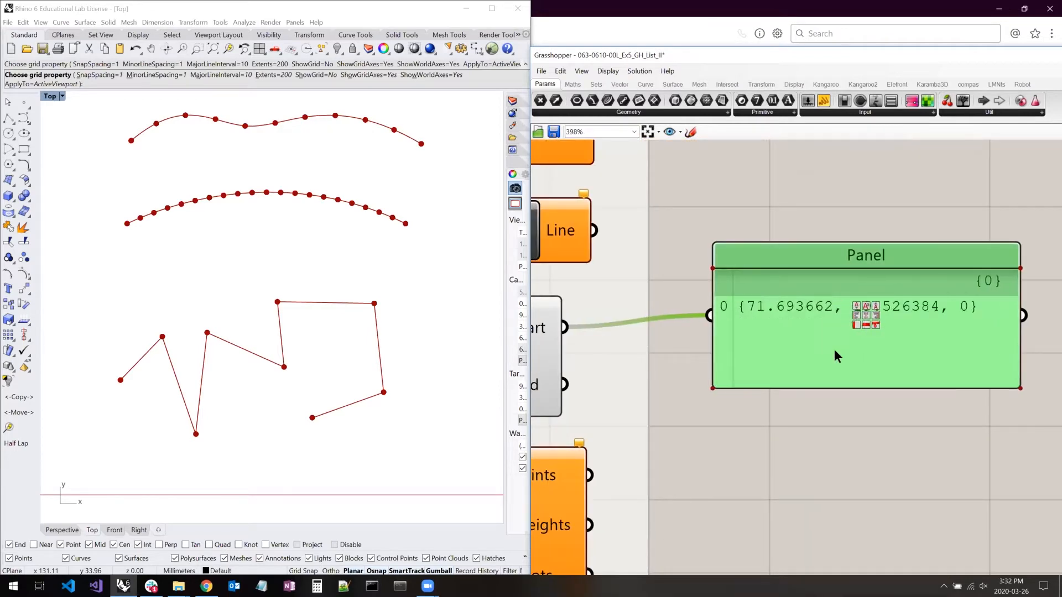
{"action": "scroll", "coordinate": [798, 356], "scroll_direction": "down", "scroll_amount": 3}
- Duplicate the panel below the first one and connect the copy to the End output of End Points
{"action": "left_click_drag", "start_coordinate": [797, 354], "coordinate": [814, 311]}
{"action": "left_click", "coordinate": [741, 386]}
{"action": "key", "text": "ctrl+c"}
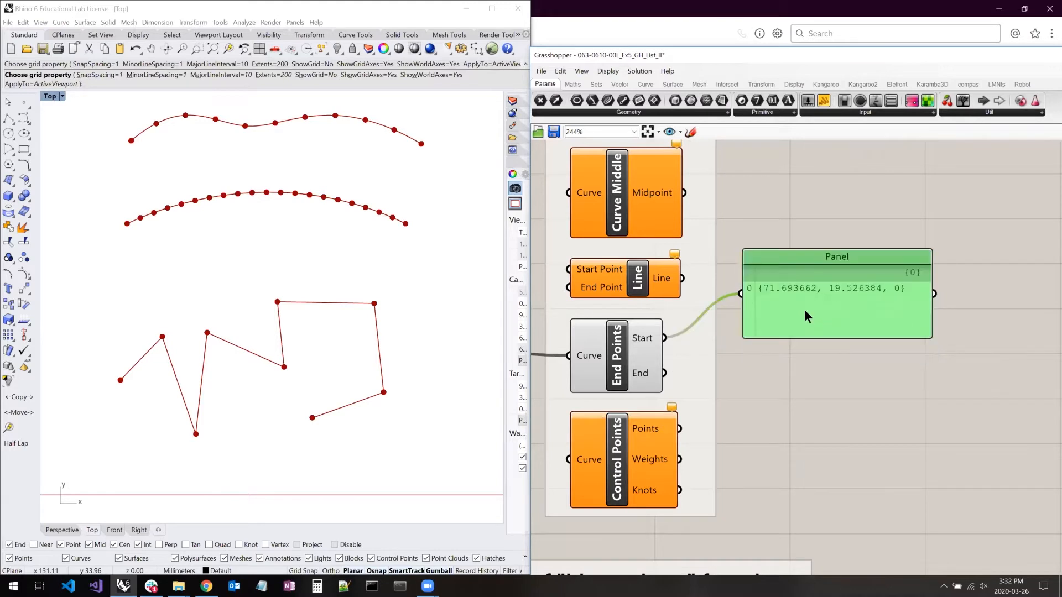
{"action": "key", "text": "ctrl+v"}
{"action": "left_click_drag", "start_coordinate": [667, 374], "coordinate": [746, 396]}
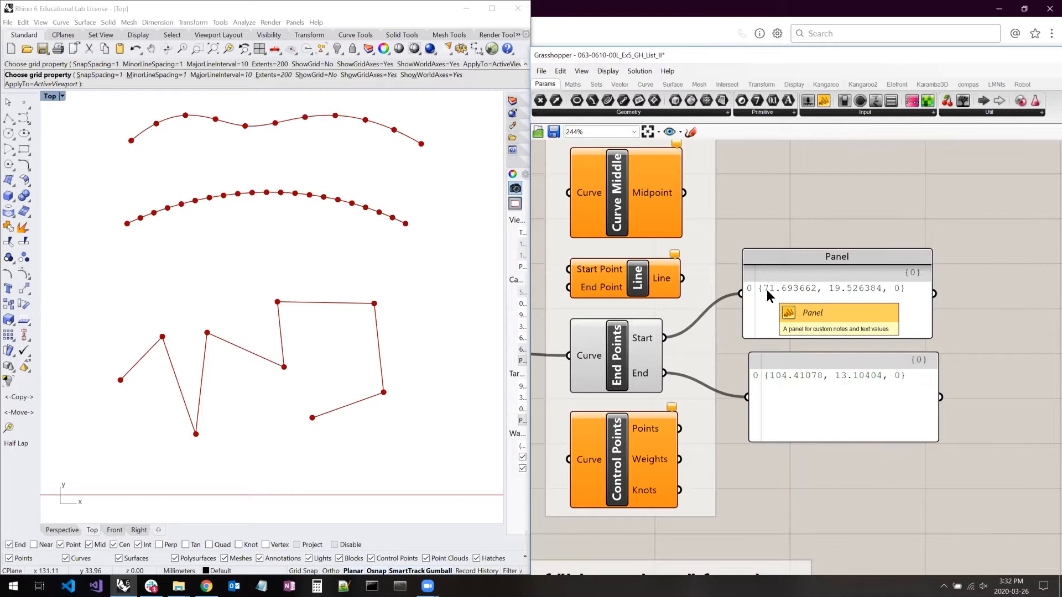
- Highlight the Control Points component below End Points and examine its Curve input and its outputs
{"action": "right_click_drag", "start_coordinate": [766, 303], "coordinate": [822, 242]}
{"action": "right_click", "coordinate": [824, 245]}
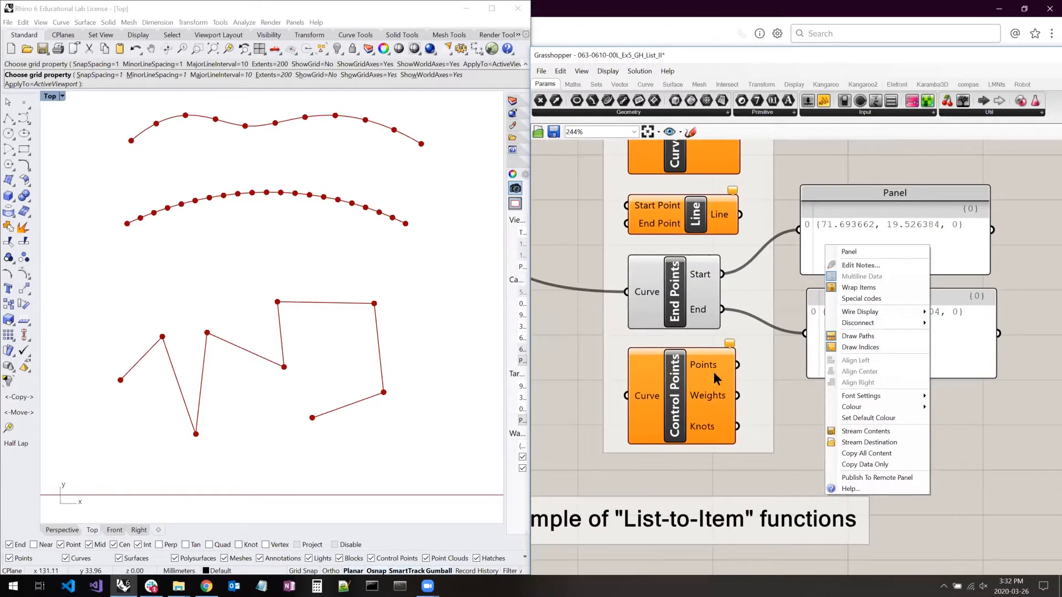
{"action": "left_click", "coordinate": [749, 413]}
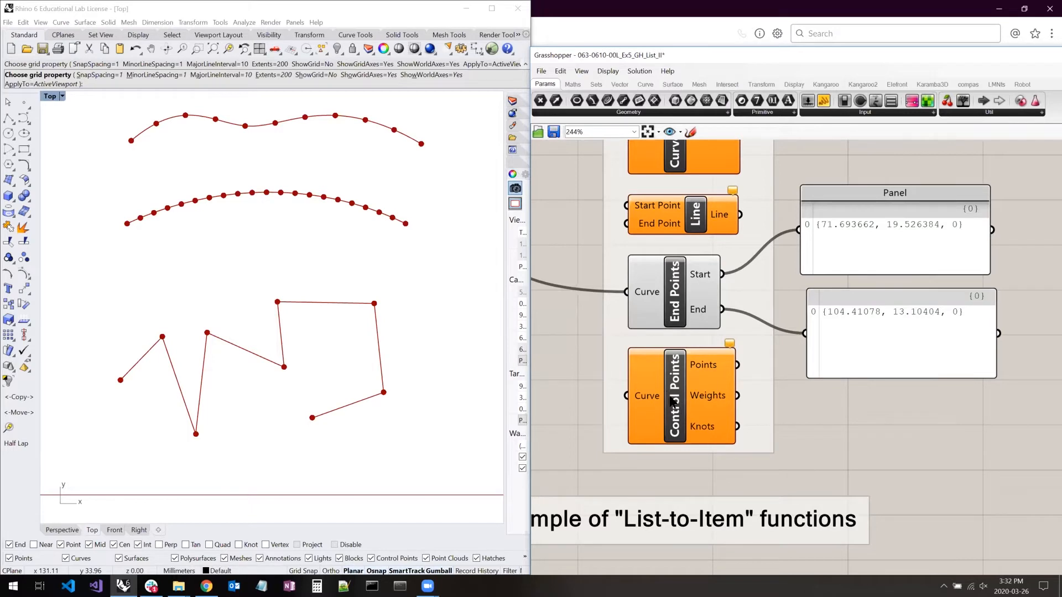
{"action": "left_click", "coordinate": [648, 397]}
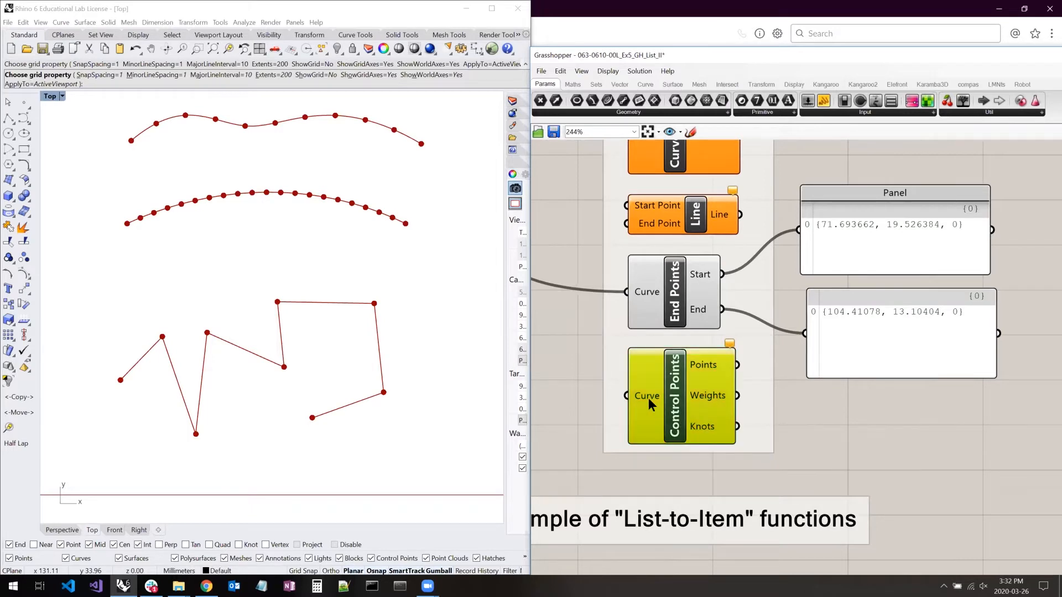
{"action": "left_click", "coordinate": [844, 425]}
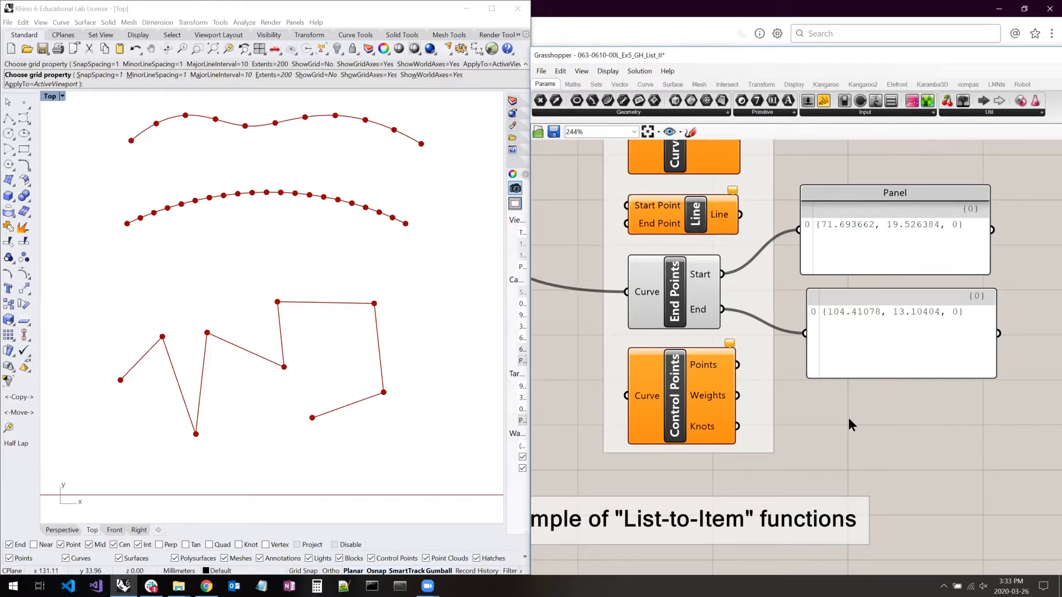
- Display the Grasshopper version information and close it again
{"action": "right_click_drag", "start_coordinate": [756, 247], "coordinate": [758, 496]}
{"action": "left_click", "coordinate": [682, 380]}
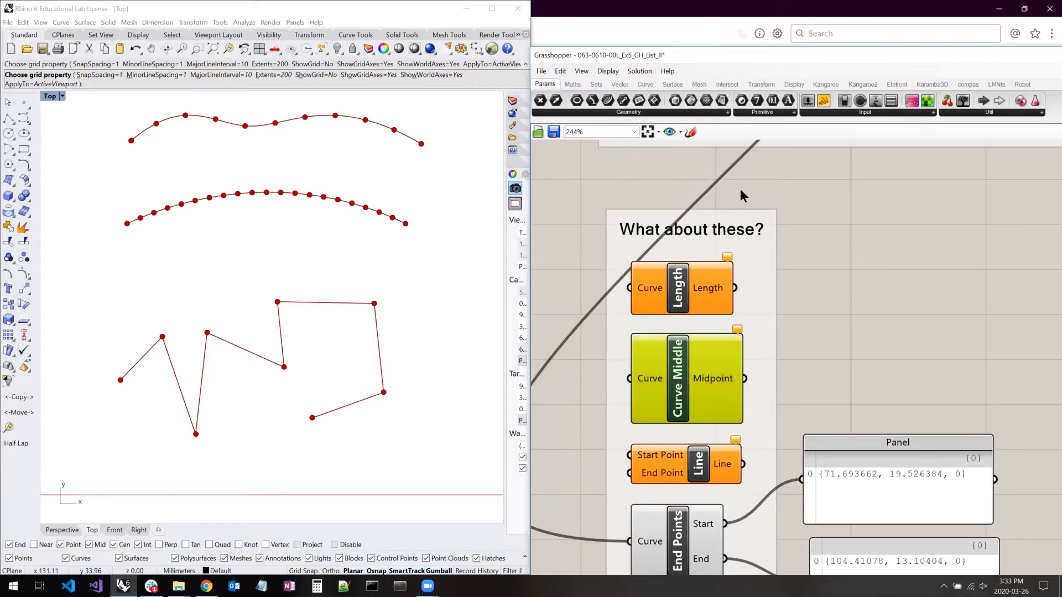
{"action": "left_click", "coordinate": [668, 71]}
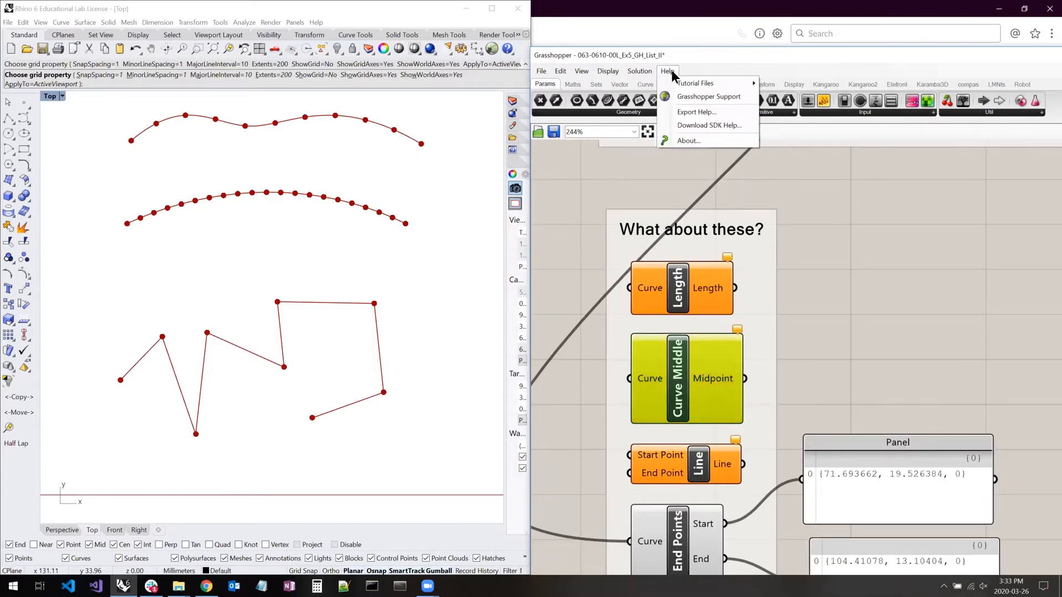
{"action": "left_click", "coordinate": [689, 141]}
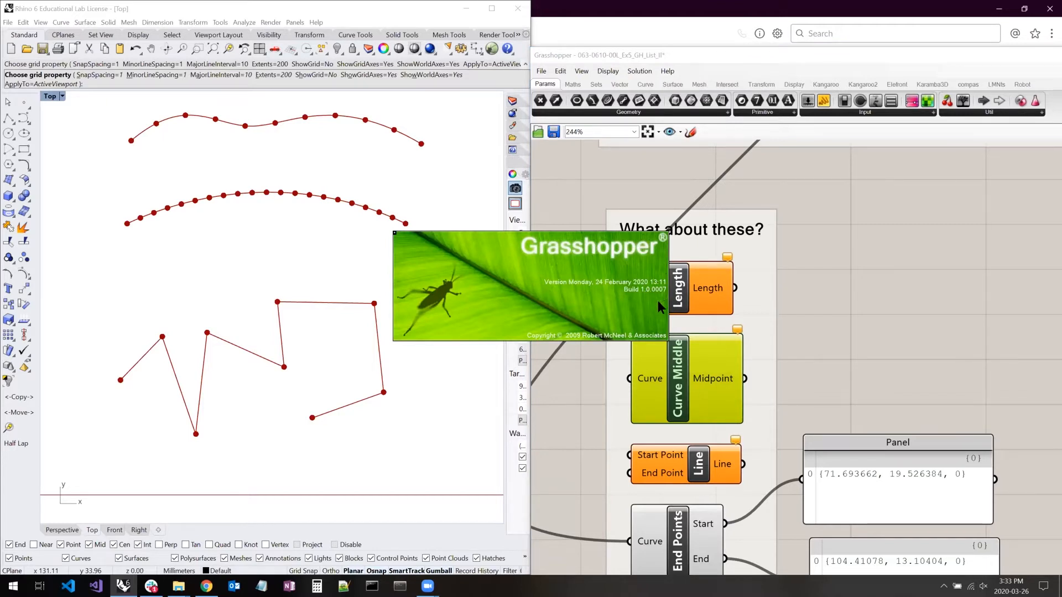
{"action": "left_click", "coordinate": [580, 332]}
- Connect the Points output of Control Points to the lower panel, replacing the wire from the End output
{"action": "left_click", "coordinate": [805, 289]}
{"action": "right_click_drag", "start_coordinate": [806, 289], "coordinate": [806, 132]}
{"action": "right_click_drag", "start_coordinate": [781, 270], "coordinate": [780, 149]}
{"action": "right_click_drag", "start_coordinate": [815, 396], "coordinate": [816, 227]}
{"action": "right_click_drag", "start_coordinate": [759, 294], "coordinate": [831, 356]}
{"action": "scroll", "coordinate": [827, 319], "scroll_direction": "down", "scroll_amount": 1}
{"action": "scroll", "coordinate": [827, 320], "scroll_direction": "down", "scroll_amount": 1}
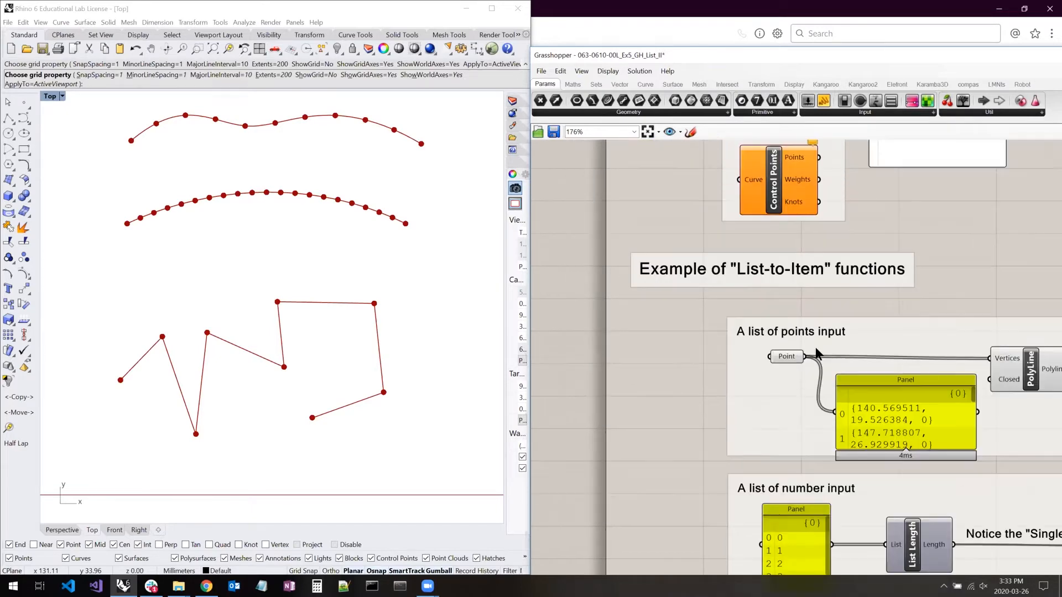
{"action": "scroll", "coordinate": [824, 345], "scroll_direction": "down", "scroll_amount": 3}
{"action": "right_click_drag", "start_coordinate": [814, 232], "coordinate": [779, 368]}
{"action": "scroll", "coordinate": [771, 381], "scroll_direction": "up", "scroll_amount": 4}
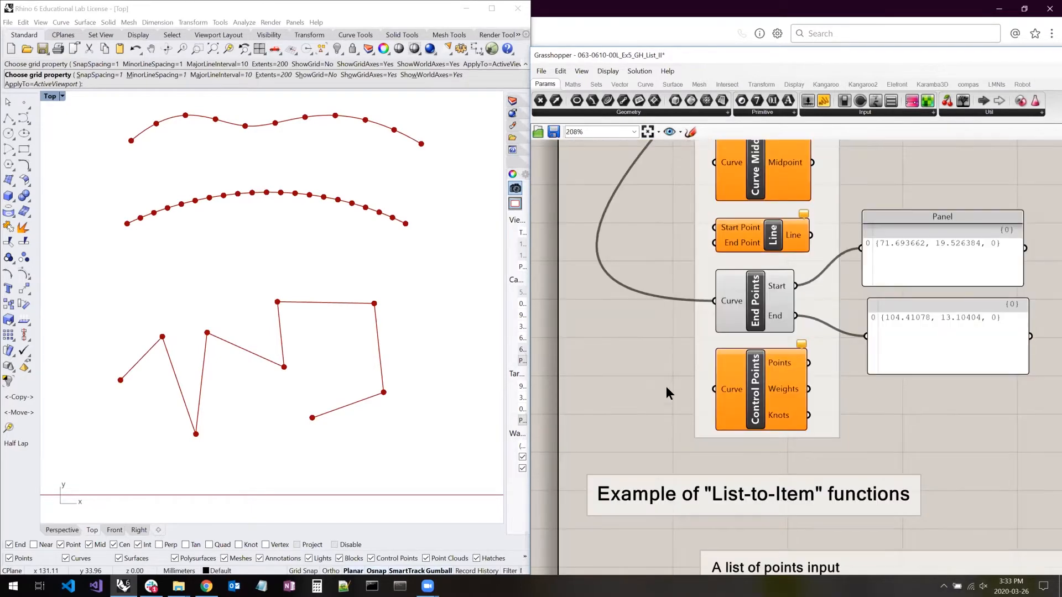
{"action": "left_click_drag", "start_coordinate": [714, 388], "coordinate": [599, 393]}
{"action": "left_click_drag", "start_coordinate": [808, 363], "coordinate": [865, 336]}
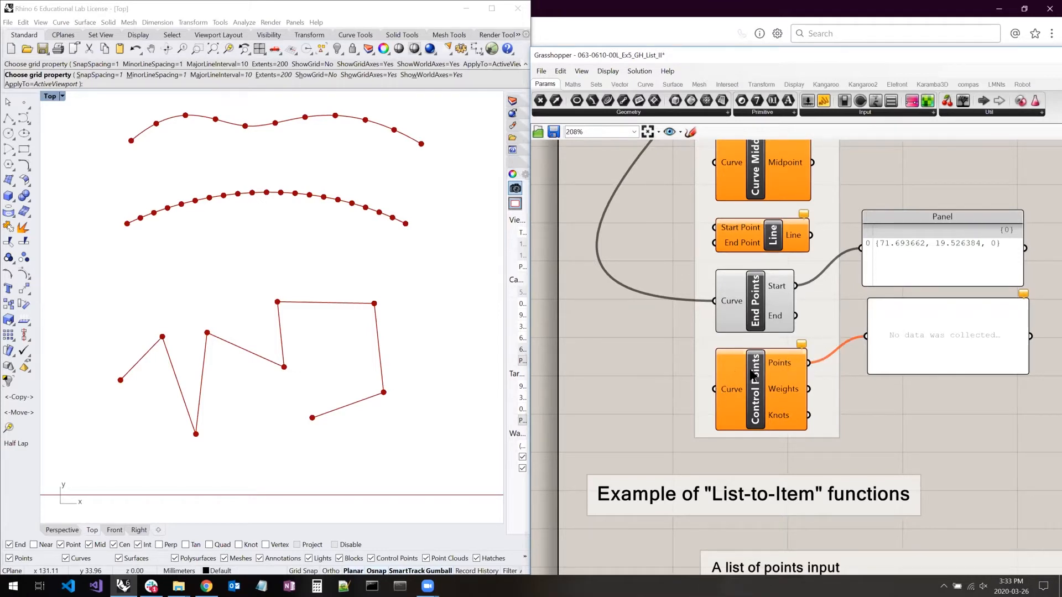
- Move the incoming polyline wire from the Curve input of End Points to the Curve input of Control Points
{"action": "mouse_move", "coordinate": [775, 360]}
{"action": "scroll", "coordinate": [788, 396], "scroll_direction": "up", "scroll_amount": 3}
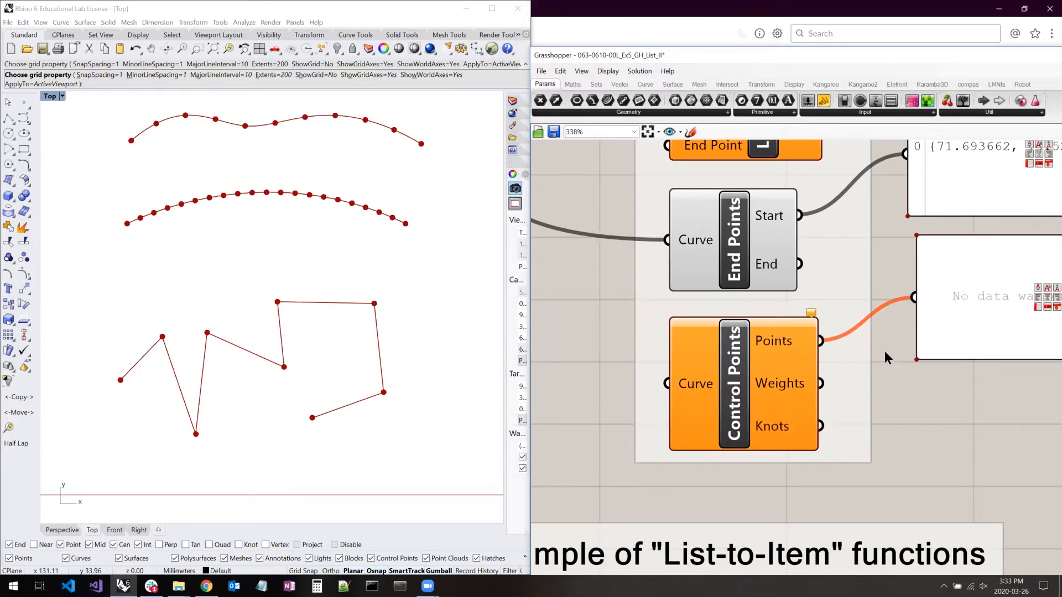
{"action": "right_click_drag", "start_coordinate": [701, 385], "coordinate": [670, 377]}
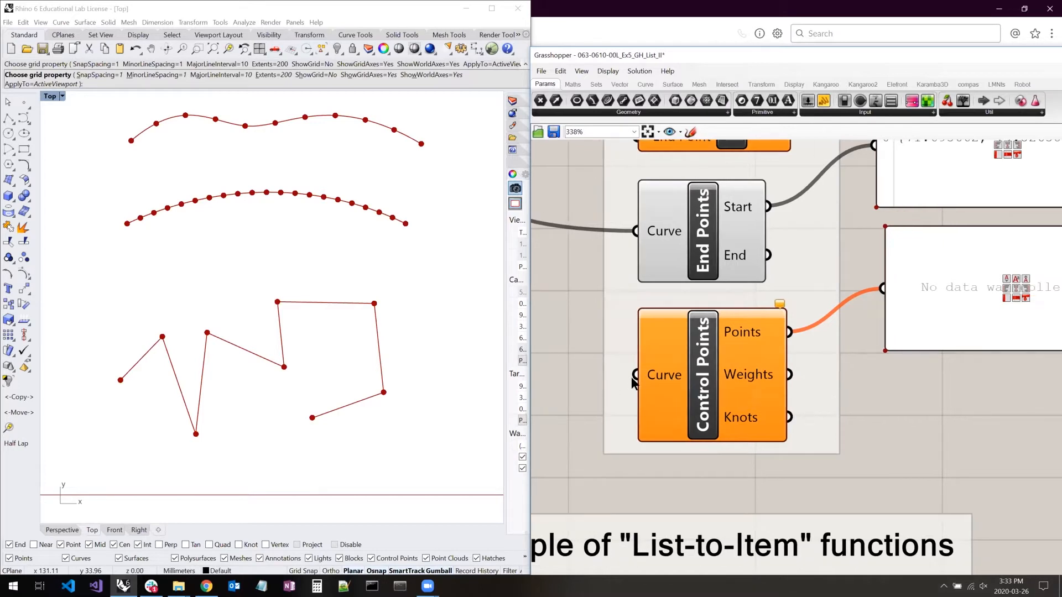
{"action": "left_click_drag", "start_coordinate": [636, 232], "coordinate": [638, 374], "text": "ctrl+shift"}
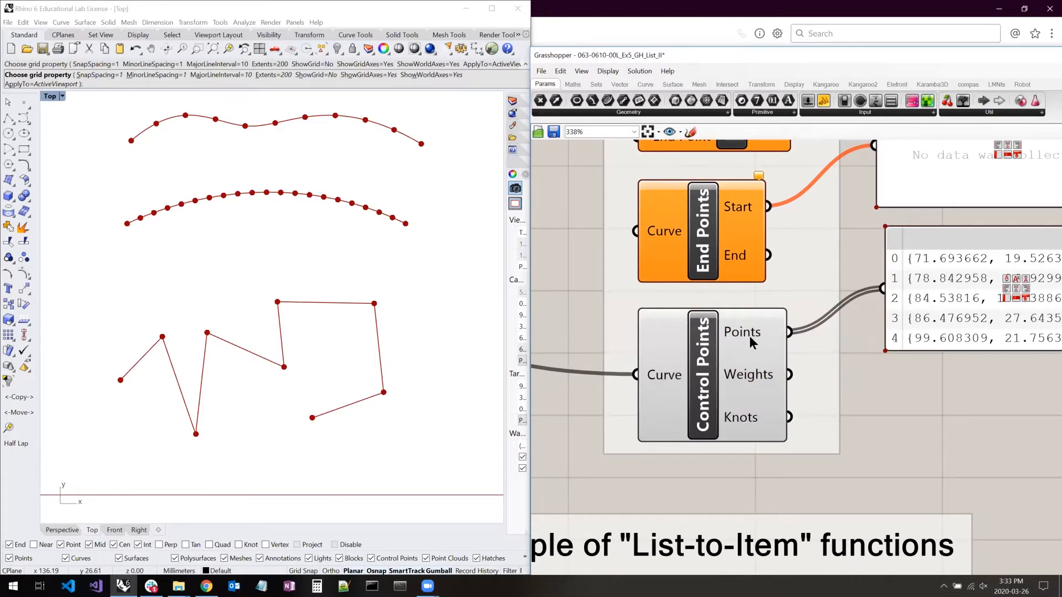
- Enlarge the panel connected to Control Points until its whole list of points fits
{"action": "scroll", "coordinate": [752, 336], "scroll_direction": "down", "scroll_amount": 3}
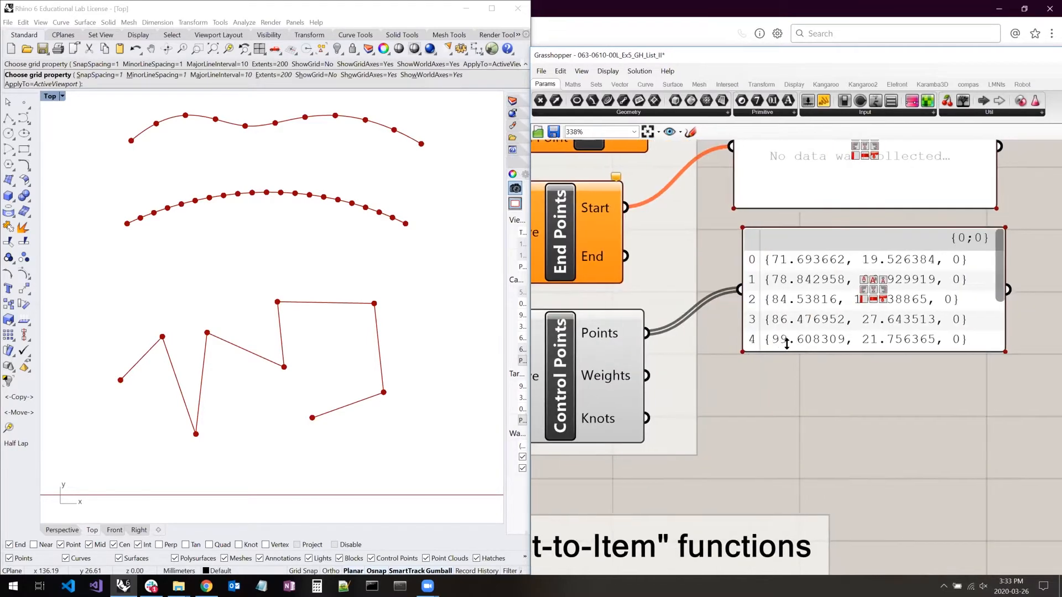
{"action": "left_click_drag", "start_coordinate": [862, 410], "coordinate": [862, 426]}
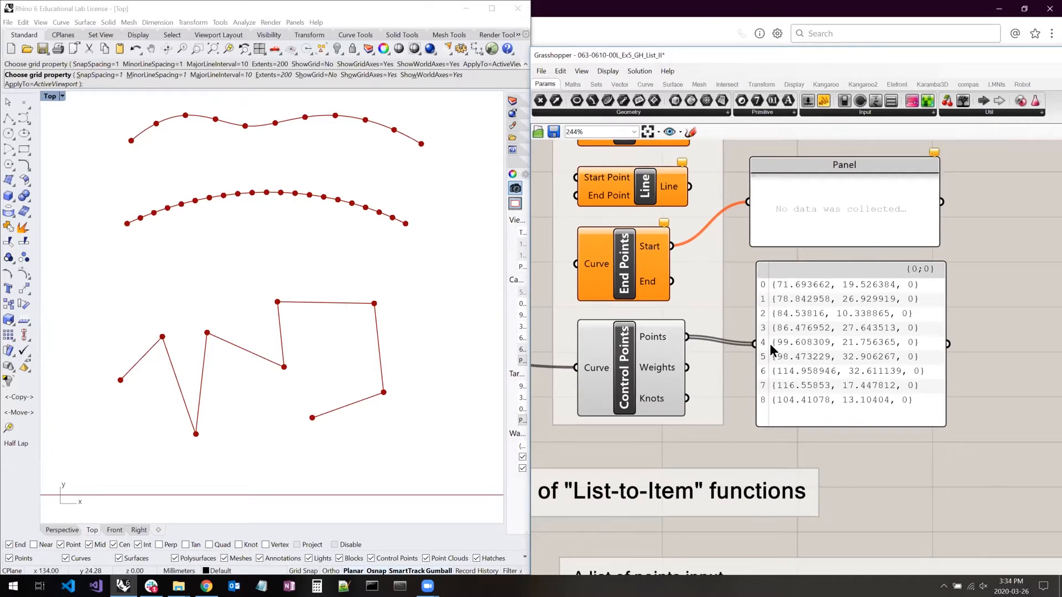
{"action": "right_click_drag", "start_coordinate": [768, 347], "coordinate": [854, 330]}
{"action": "mouse_move", "coordinate": [739, 318]}
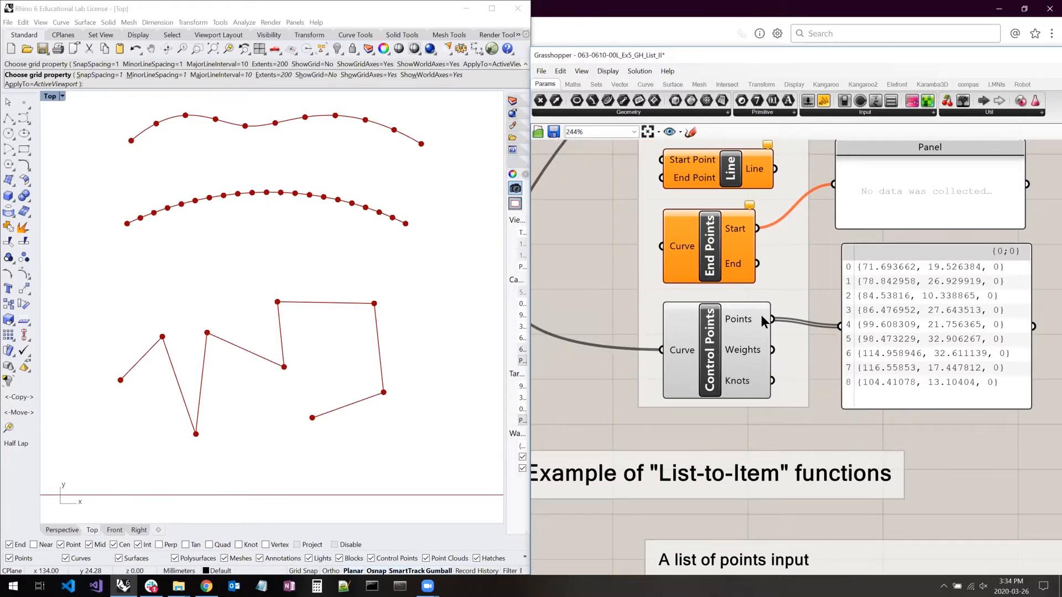
- Feed the panel from the Weights output and the Knots output to compare their lists, and reconnect it to Points
{"action": "left_click_drag", "start_coordinate": [770, 350], "coordinate": [840, 326]}
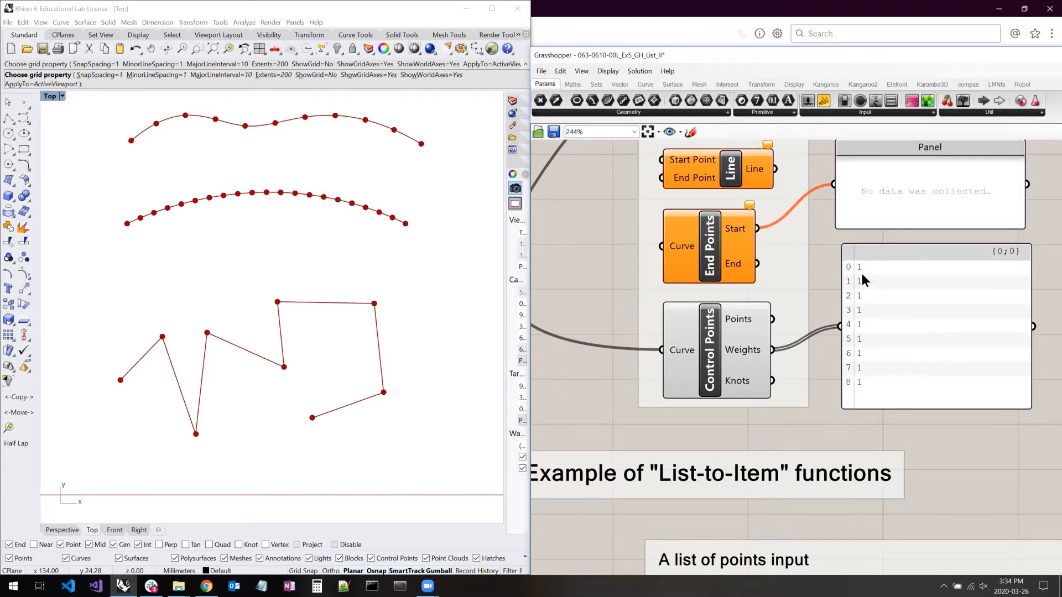
{"action": "left_click_drag", "start_coordinate": [772, 380], "coordinate": [836, 326], "text": "shift"}
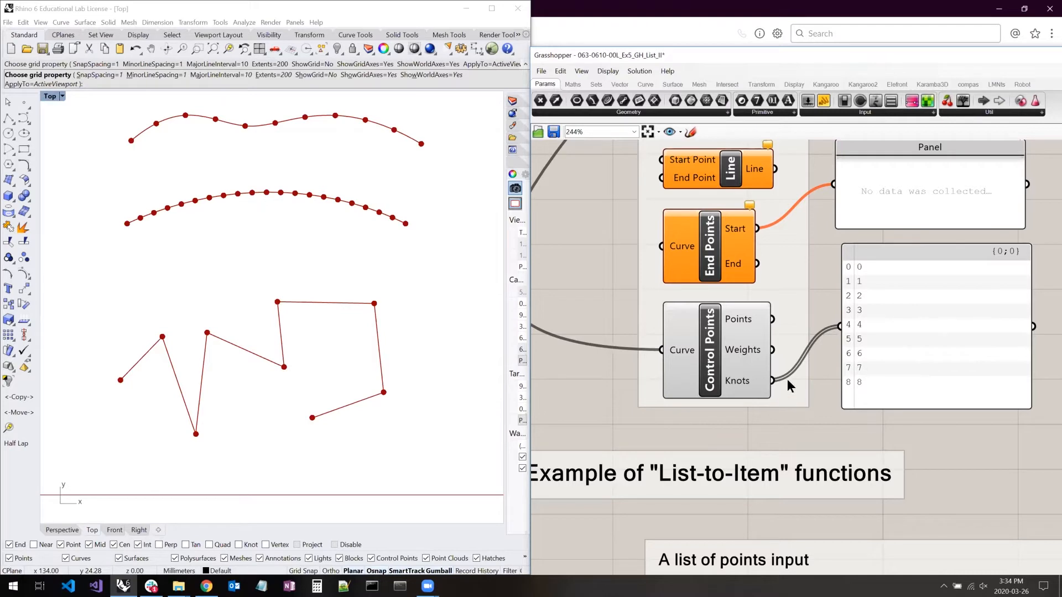
{"action": "left_click_drag", "start_coordinate": [773, 319], "coordinate": [840, 326]}
{"action": "left_click_drag", "start_coordinate": [829, 365], "coordinate": [796, 404]}
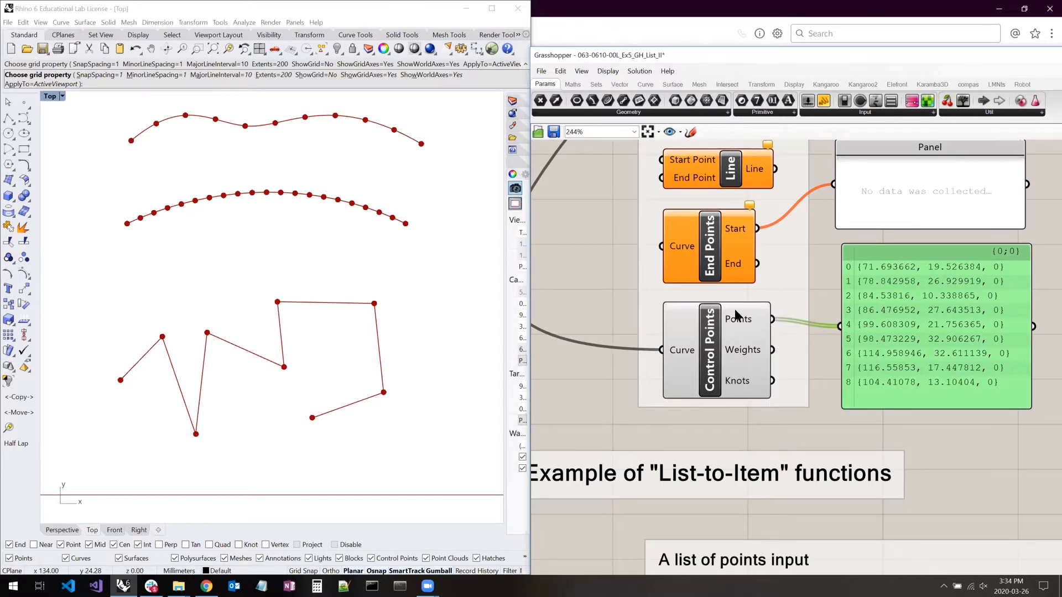
- Review the Control Points outputs and highlight the PolyLine component in the "A list of points input" example
{"action": "mouse_move", "coordinate": [734, 311]}
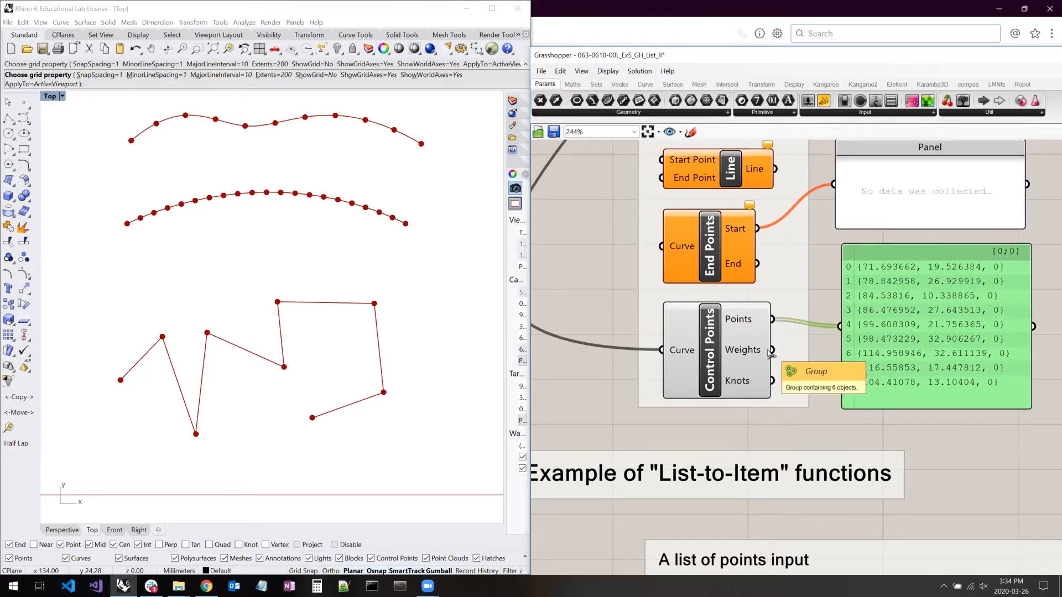
{"action": "right_click_drag", "start_coordinate": [785, 379], "coordinate": [759, 335]}
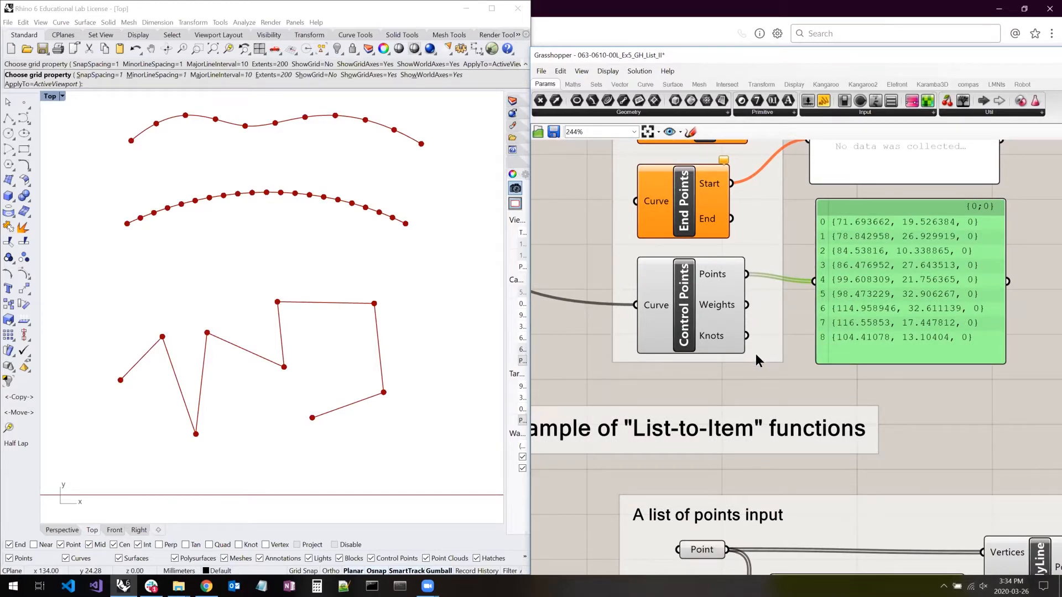
{"action": "scroll", "coordinate": [755, 353], "scroll_direction": "down", "scroll_amount": 5}
{"action": "scroll", "coordinate": [668, 275], "scroll_direction": "up", "scroll_amount": 2}
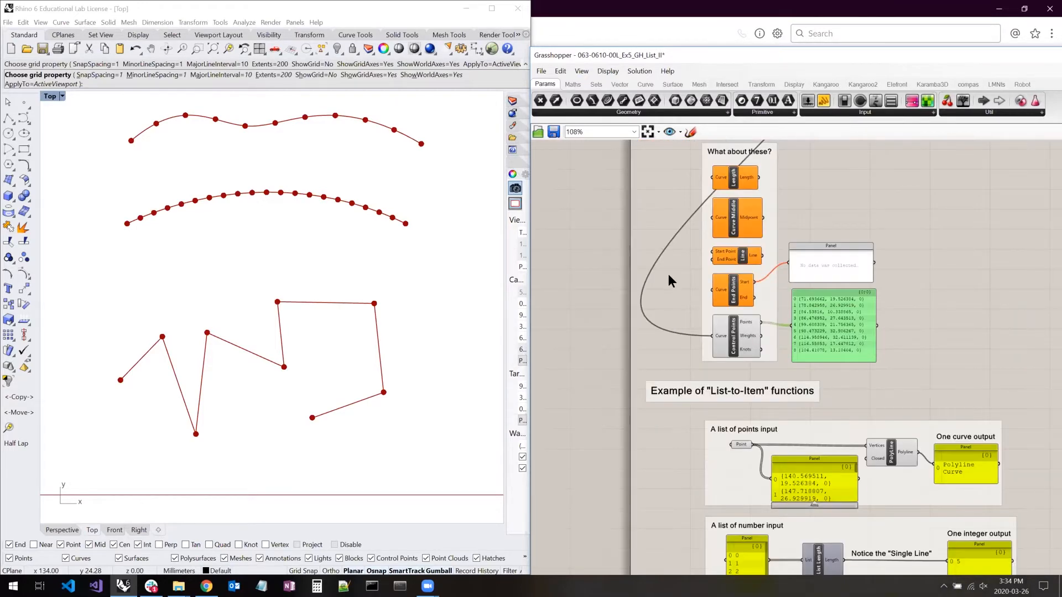
{"action": "right_click_drag", "start_coordinate": [745, 373], "coordinate": [652, 267]}
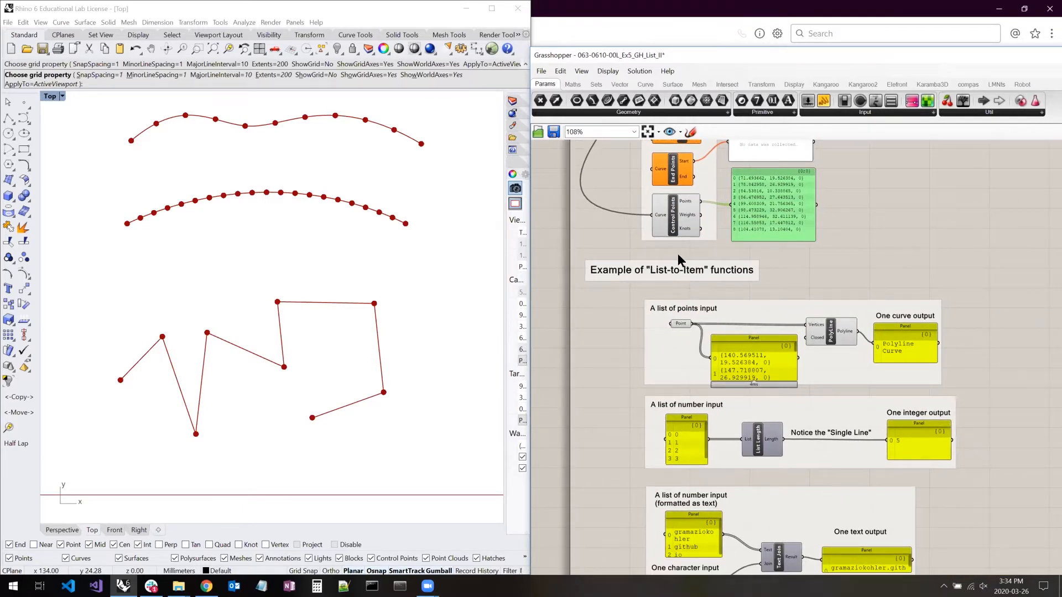
{"action": "scroll", "coordinate": [707, 294], "scroll_direction": "up", "scroll_amount": 3}
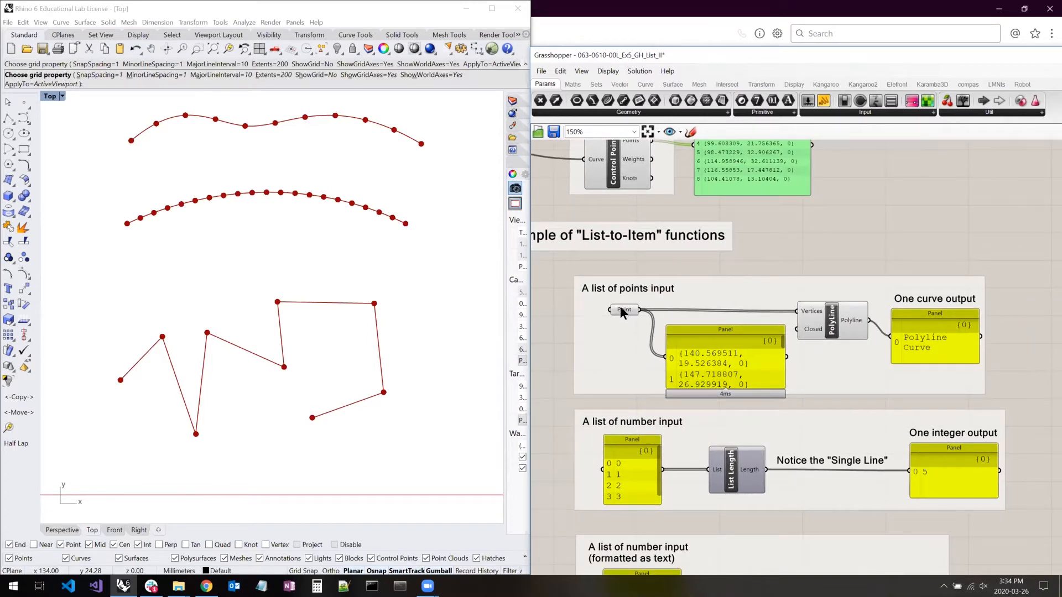
{"action": "left_click", "coordinate": [831, 320]}
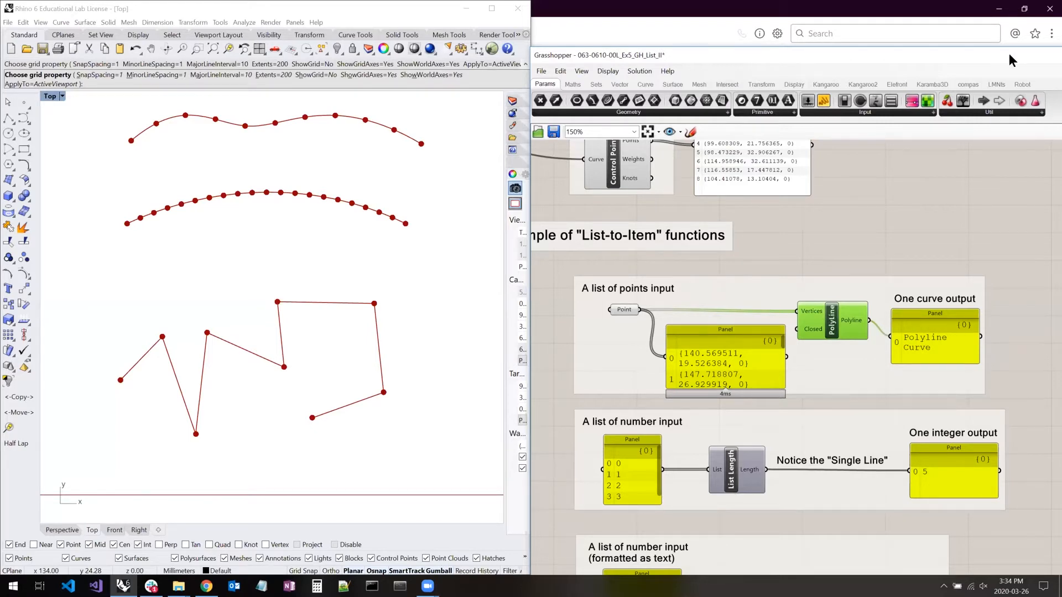
- Expand the example's points panel to read its full coordinate list beside the matching Rhino polyline, and shrink it again
{"action": "left_click_drag", "start_coordinate": [1003, 53], "coordinate": [993, 29]}
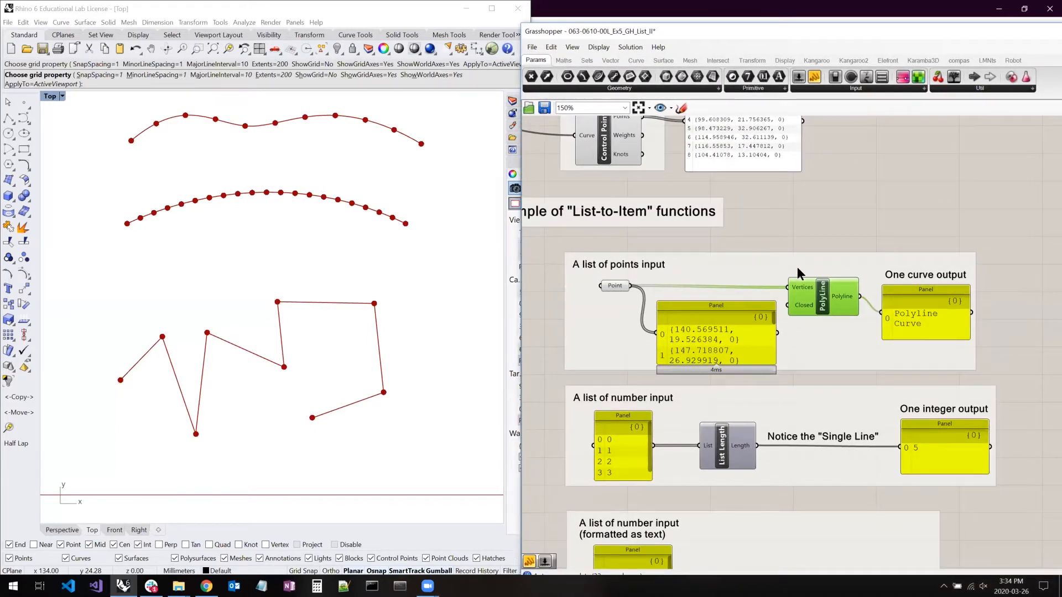
{"action": "left_click", "coordinate": [795, 236]}
{"action": "left_click_drag", "start_coordinate": [652, 297], "coordinate": [593, 227]}
{"action": "right_click_drag", "start_coordinate": [432, 360], "coordinate": [154, 349]}
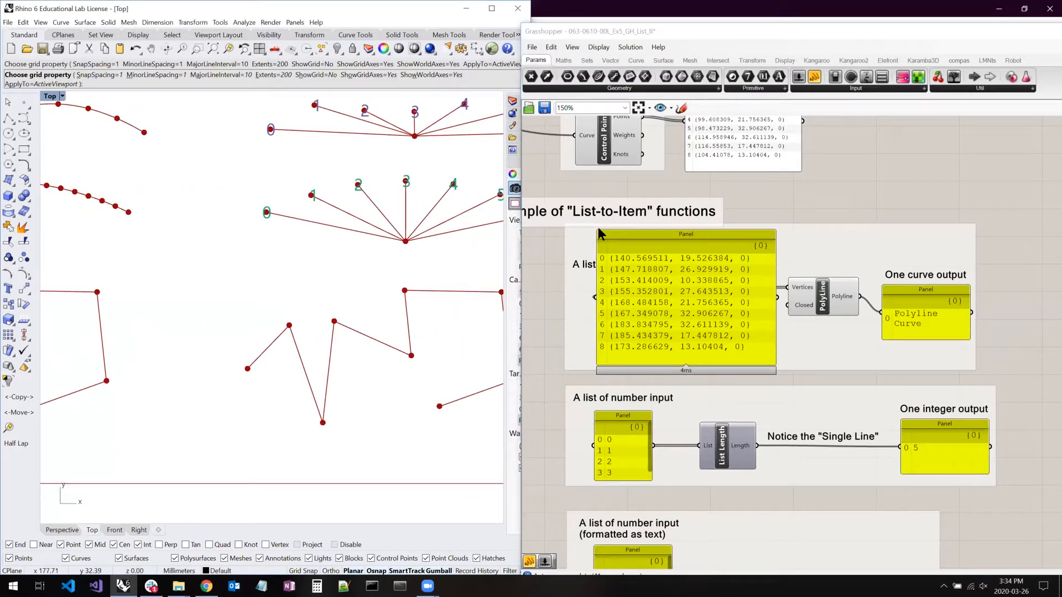
{"action": "left_click_drag", "start_coordinate": [594, 226], "coordinate": [657, 278]}
- Highlight the Point parameter's geometry in the Rhino viewport and shrink the points panel clear of the wire to PolyLine
{"action": "left_click", "coordinate": [615, 286]}
{"action": "right_click_drag", "start_coordinate": [442, 311], "coordinate": [372, 311]}
{"action": "right_click_drag", "start_coordinate": [449, 284], "coordinate": [438, 283]}
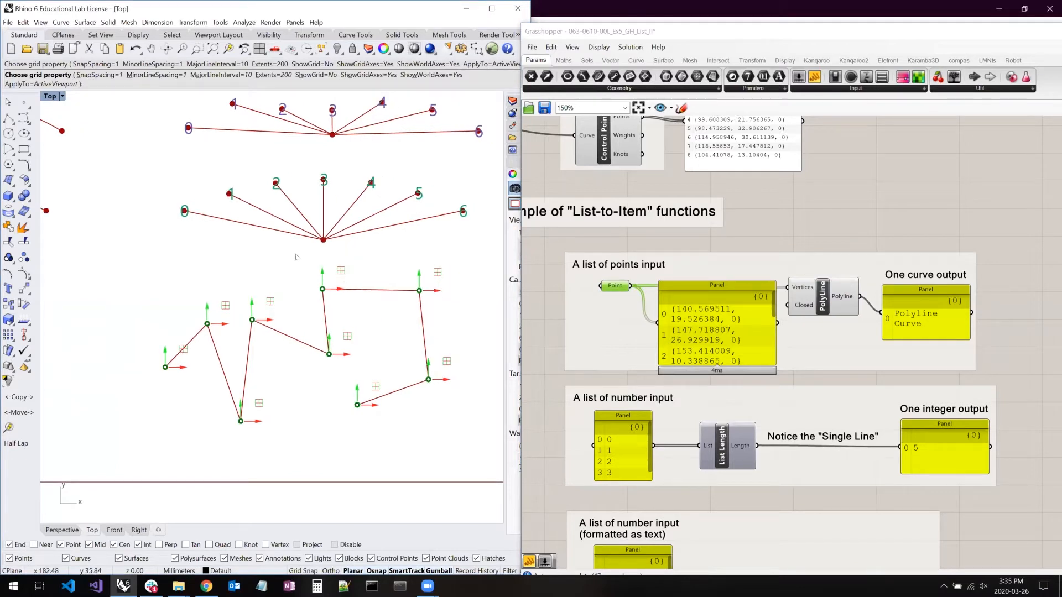
{"action": "left_click", "coordinate": [761, 239]}
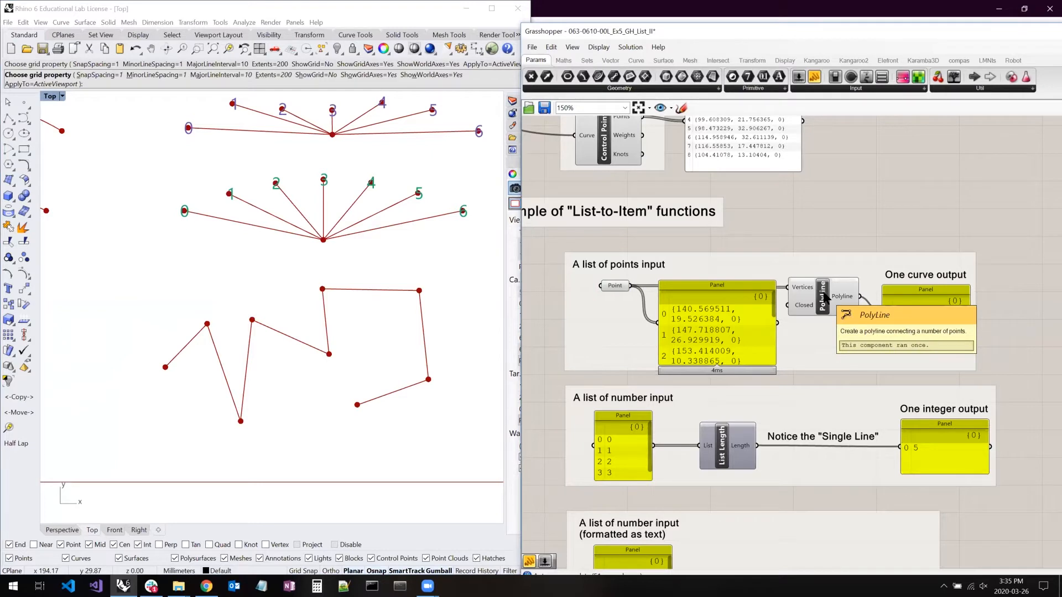
{"action": "left_click_drag", "start_coordinate": [773, 283], "coordinate": [773, 317]}
- Highlight the curve output panel, the Point parameter and the PolyLine component in turn, and inspect PolyLine's Closed input
{"action": "left_click", "coordinate": [941, 322]}
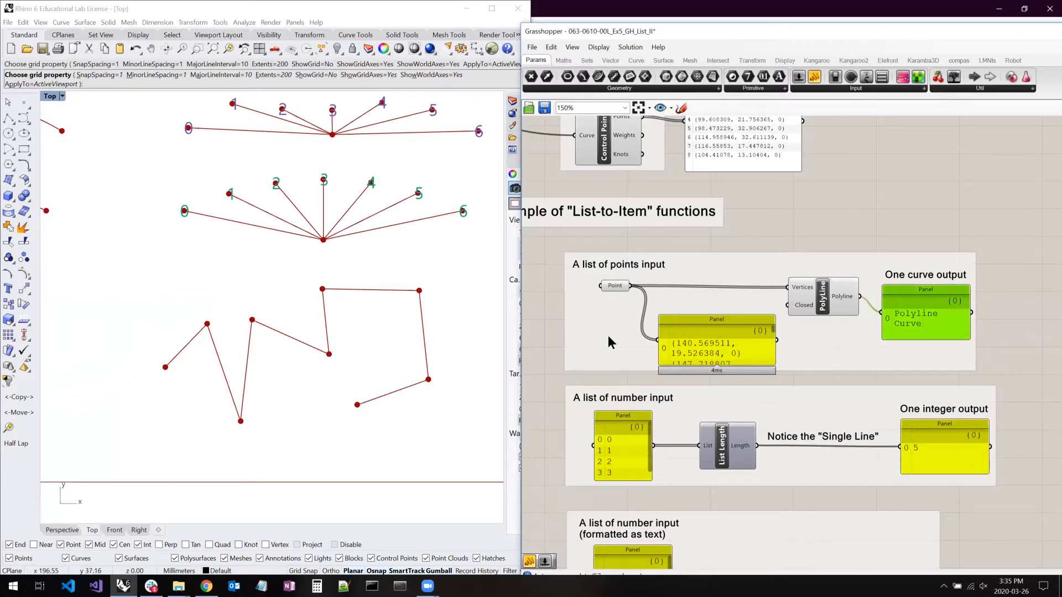
{"action": "left_click", "coordinate": [615, 286]}
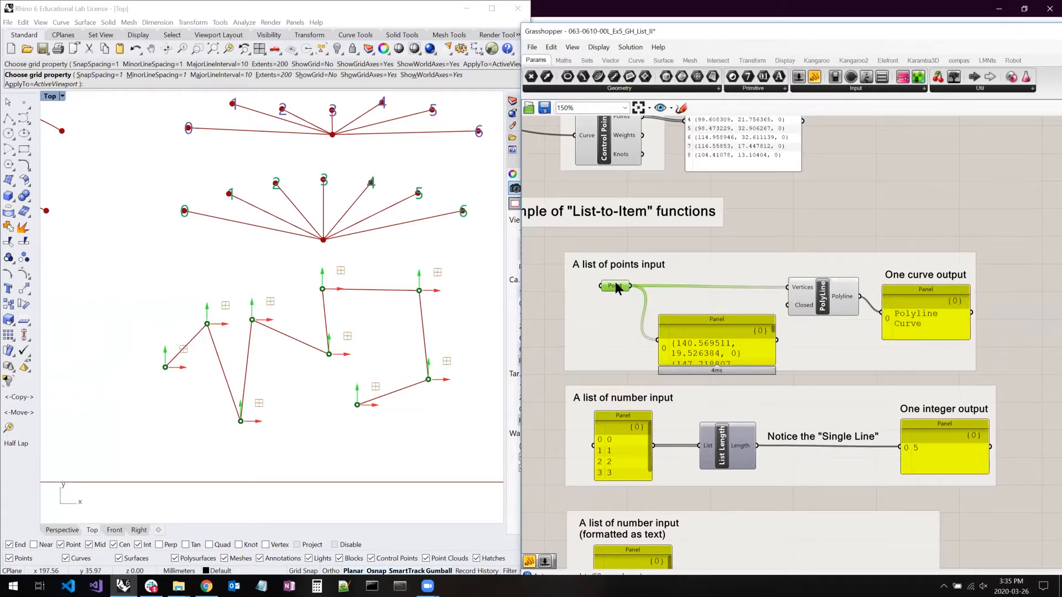
{"action": "left_click", "coordinate": [828, 302]}
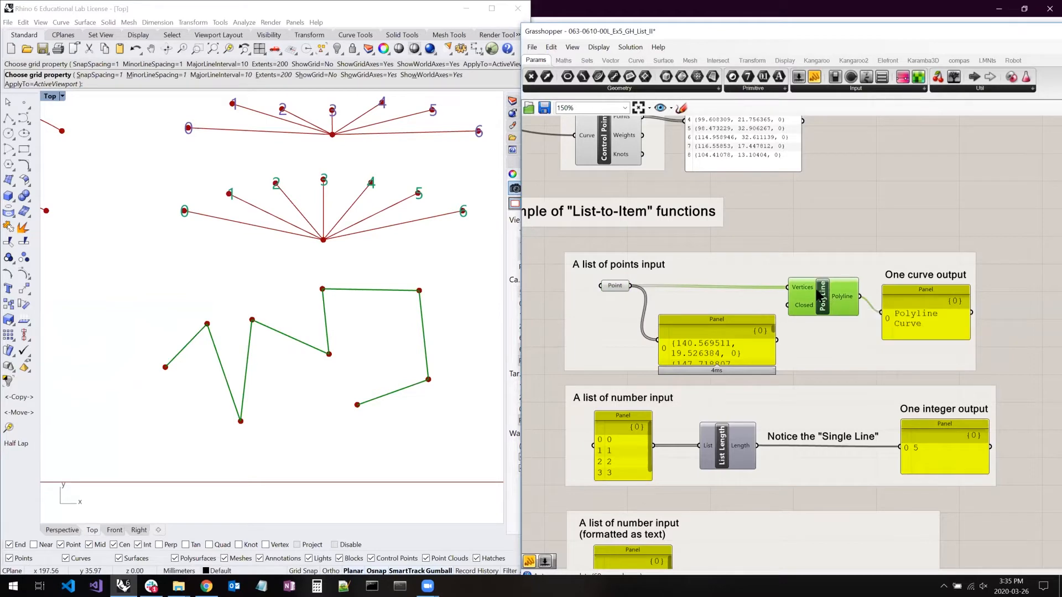
{"action": "left_click_drag", "start_coordinate": [770, 313], "coordinate": [766, 315]}
{"action": "scroll", "coordinate": [798, 306], "scroll_direction": "up", "scroll_amount": 3}
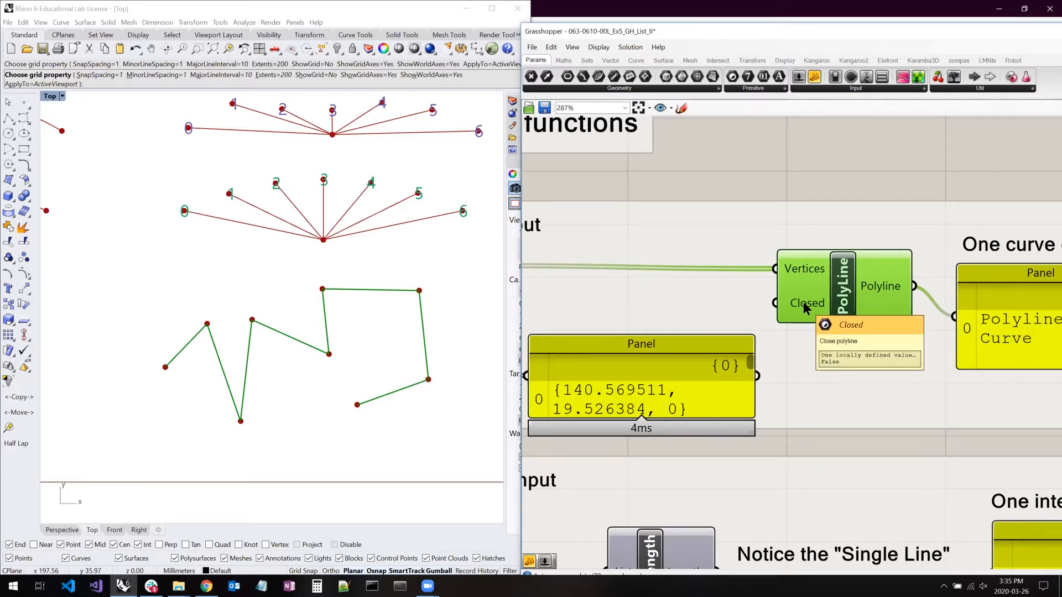
- Add a Boolean Toggle and place it above the points panel, in front of PolyLine's Closed input
{"action": "left_click", "coordinate": [721, 186]}
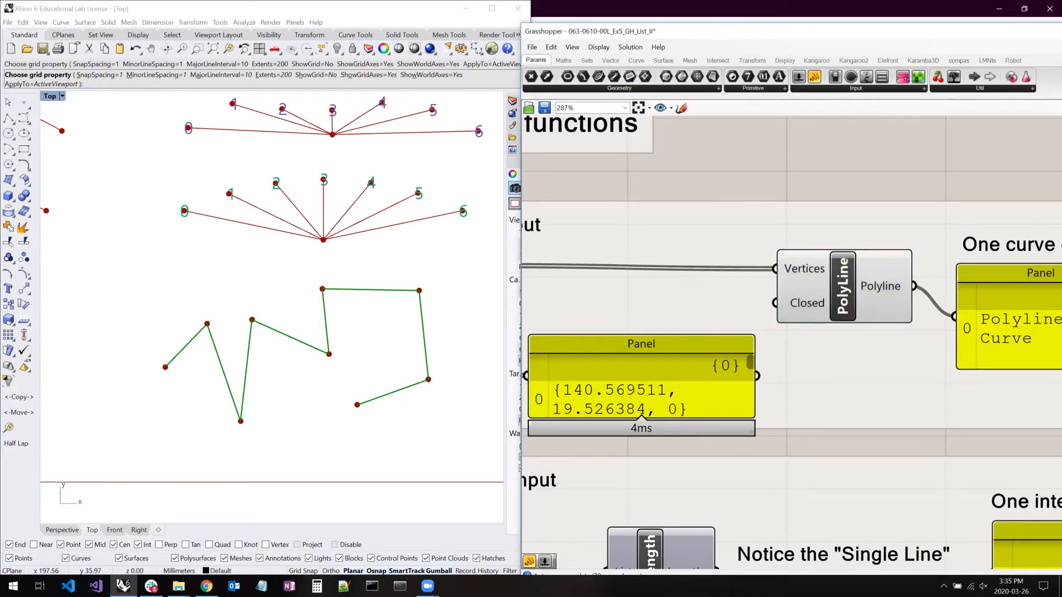
{"action": "double_click", "coordinate": [722, 185]}
{"action": "type", "text": "bool"}
{"action": "left_click", "coordinate": [710, 162]}
{"action": "left_click_drag", "start_coordinate": [701, 184], "coordinate": [607, 302]}
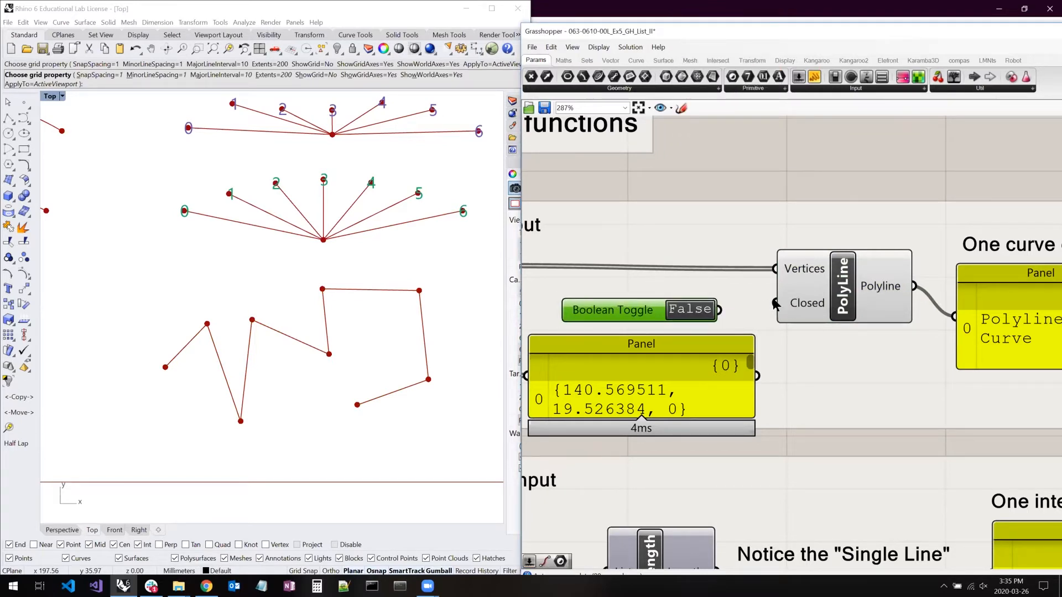
- Connect the Boolean Toggle to the Closed input of the PolyLine component
{"action": "right_click_drag", "start_coordinate": [714, 184], "coordinate": [737, 202]}
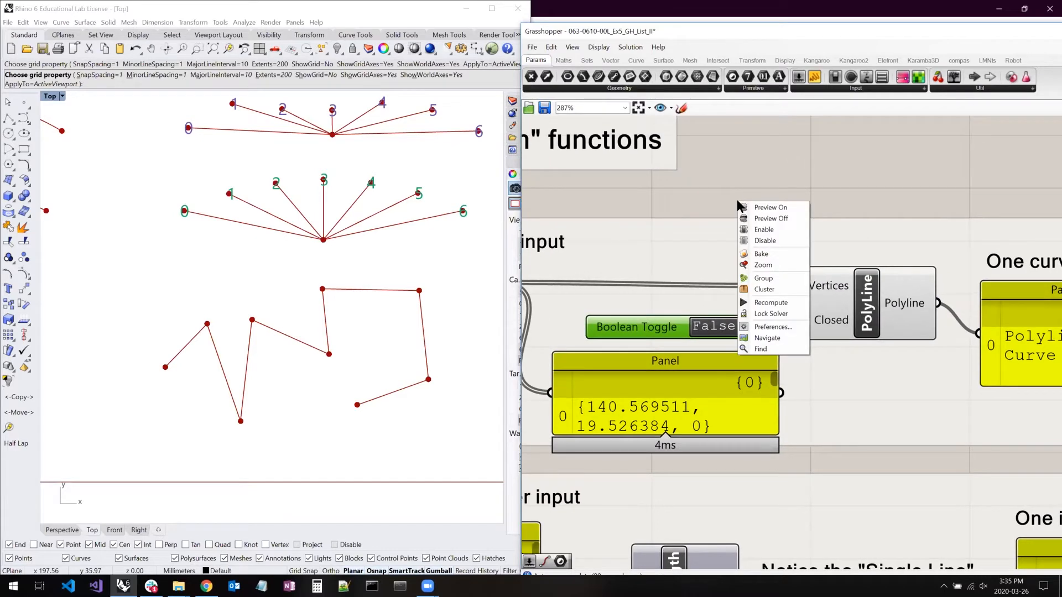
{"action": "left_click", "coordinate": [725, 190]}
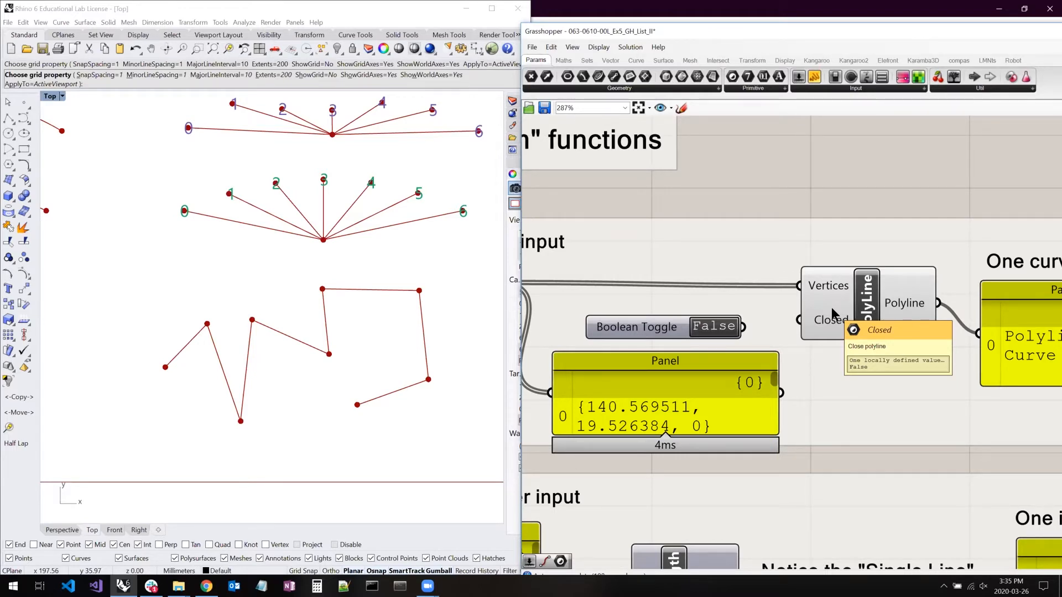
{"action": "left_click_drag", "start_coordinate": [830, 307], "coordinate": [767, 316]}
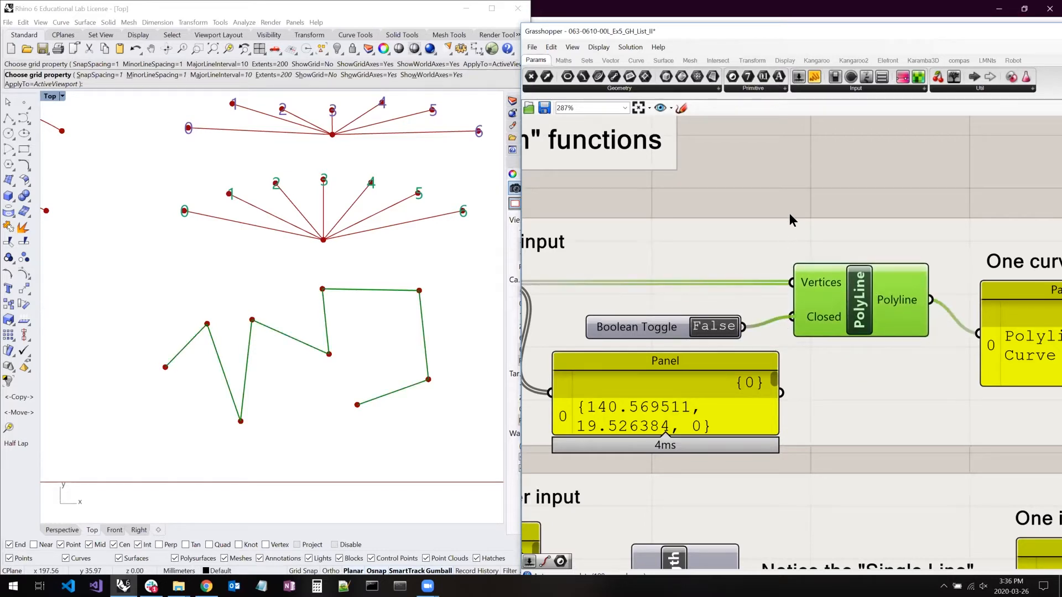
{"action": "key", "text": "ctrl+z"}
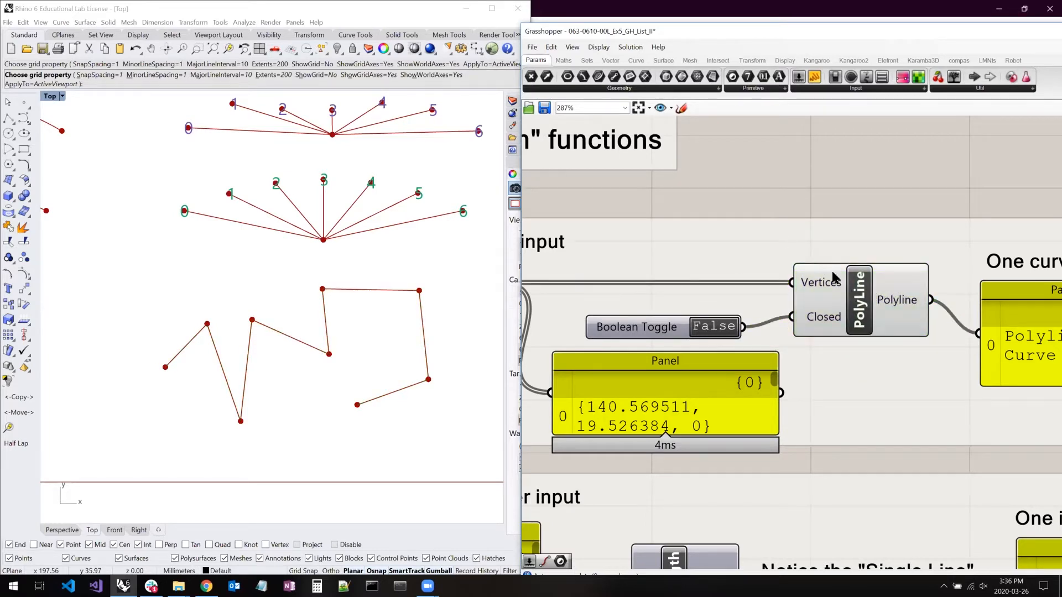
- Switch the Boolean Toggle on PolyLine's Closed input to True and back to False to compare the closed and open polyline
{"action": "left_click", "coordinate": [713, 327]}
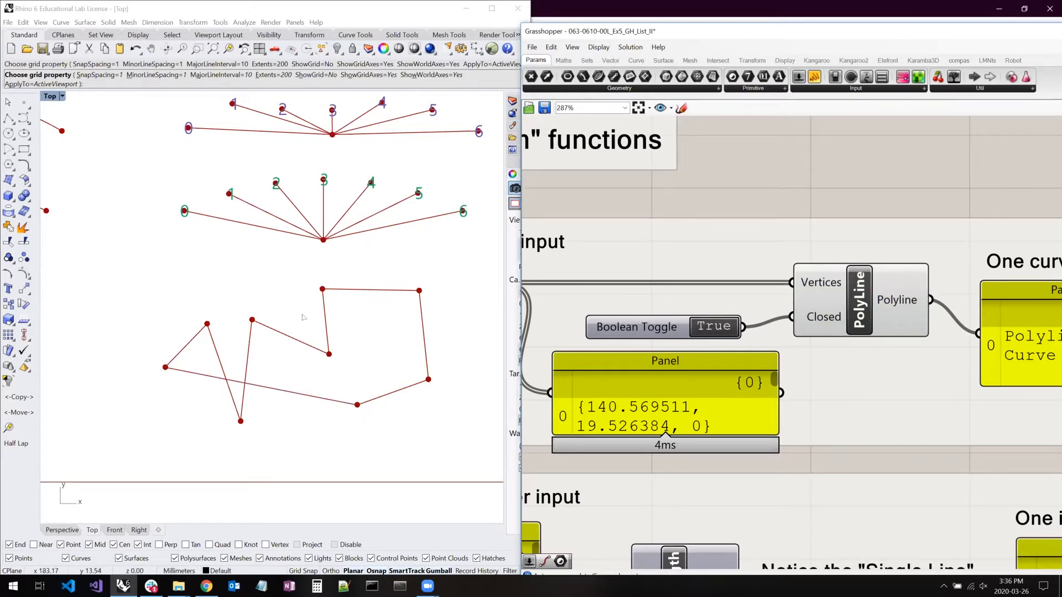
{"action": "left_click", "coordinate": [716, 329]}
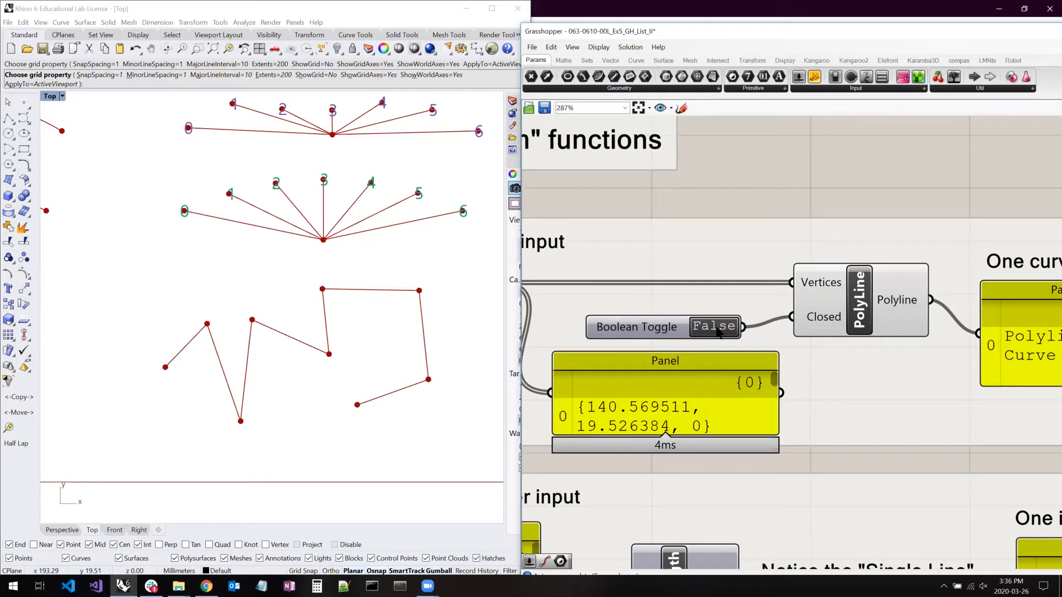
{"action": "right_click_drag", "start_coordinate": [663, 308], "coordinate": [602, 292]}
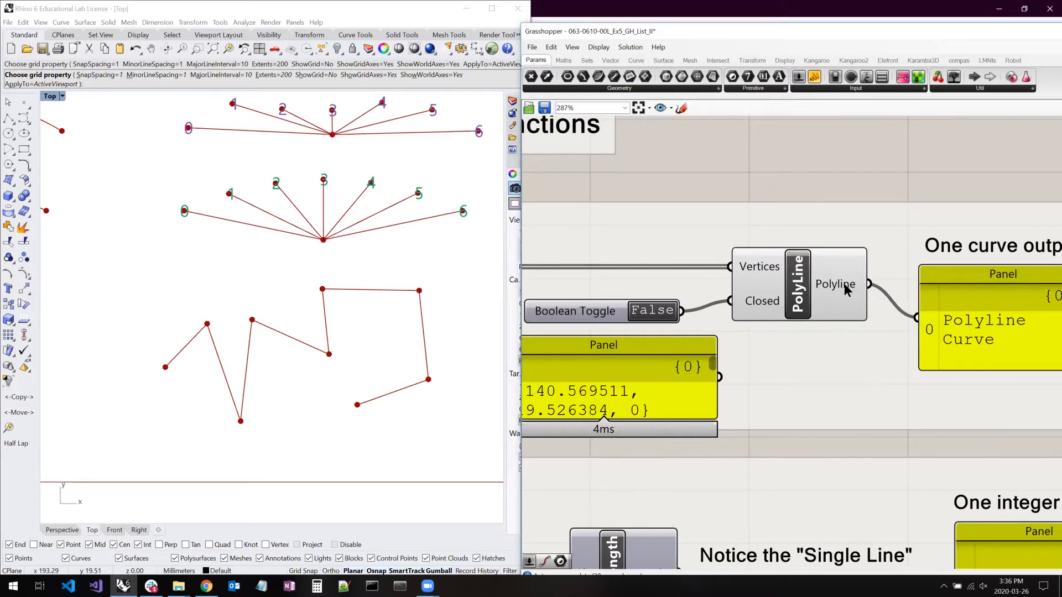
- Examine the List Length example below PolyLine and highlight the List Length component
{"action": "scroll", "coordinate": [827, 346], "scroll_direction": "down", "scroll_amount": 3}
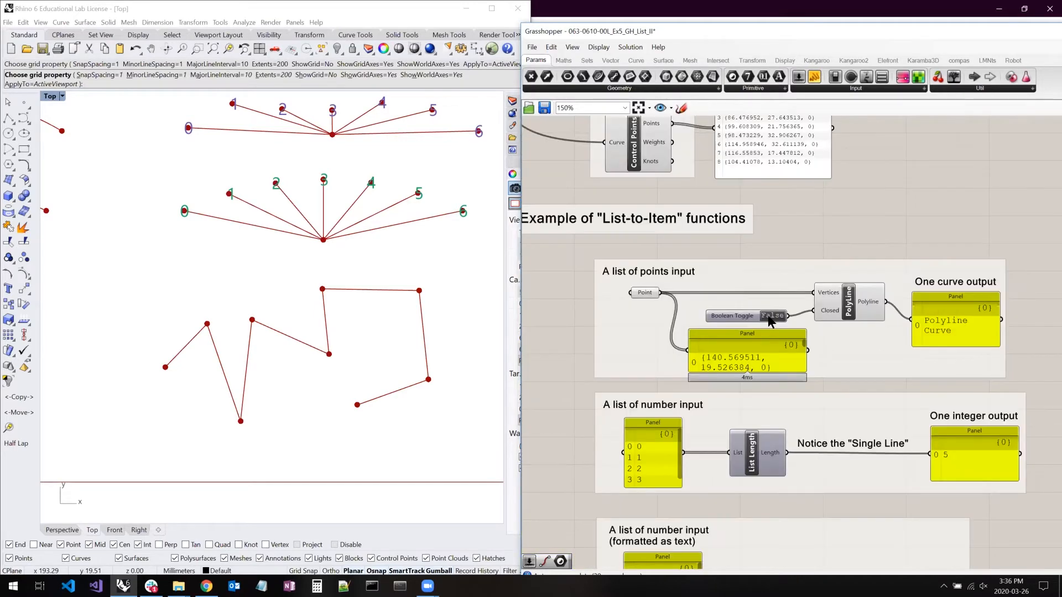
{"action": "scroll", "coordinate": [790, 313], "scroll_direction": "up", "scroll_amount": 1}
{"action": "scroll", "coordinate": [725, 321], "scroll_direction": "up", "scroll_amount": 1}
{"action": "scroll", "coordinate": [749, 271], "scroll_direction": "up", "scroll_amount": 1}
{"action": "right_click_drag", "start_coordinate": [749, 271], "coordinate": [742, 240]}
{"action": "right_click_drag", "start_coordinate": [756, 325], "coordinate": [774, 213]}
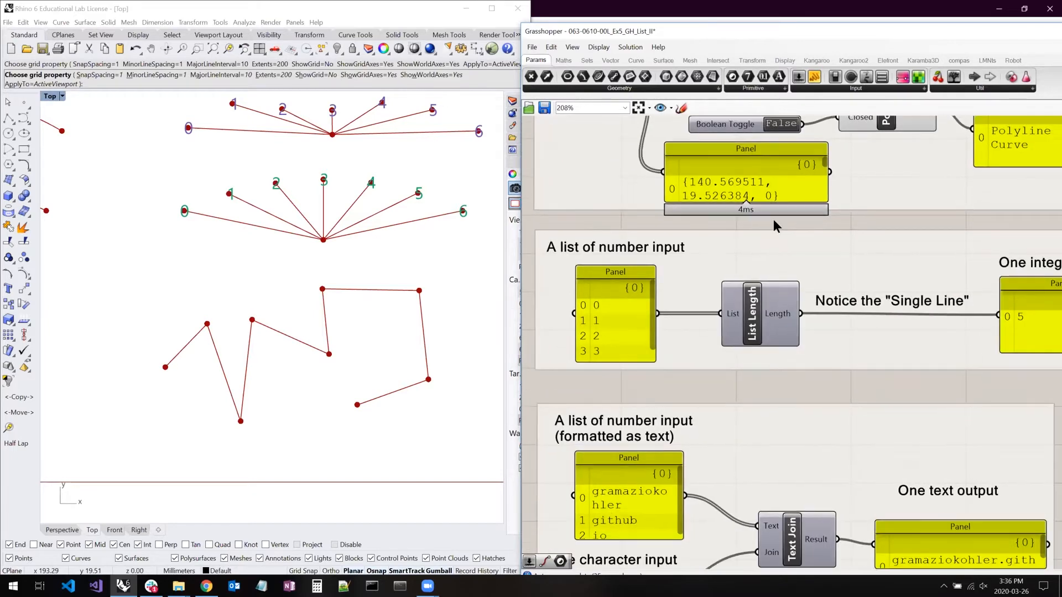
{"action": "right_click_drag", "start_coordinate": [780, 282], "coordinate": [784, 240]}
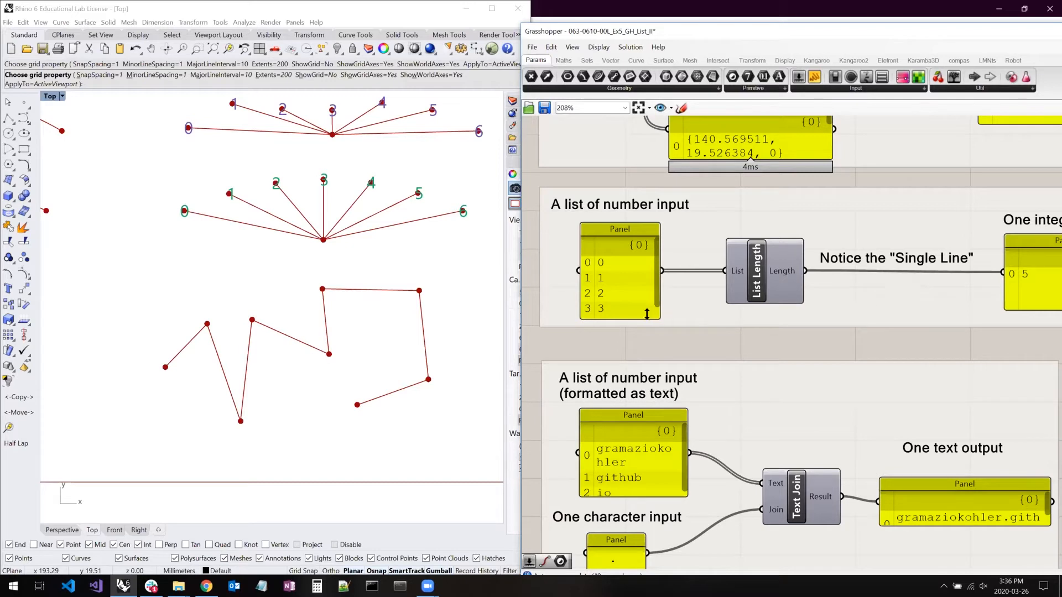
{"action": "left_click", "coordinate": [762, 282]}
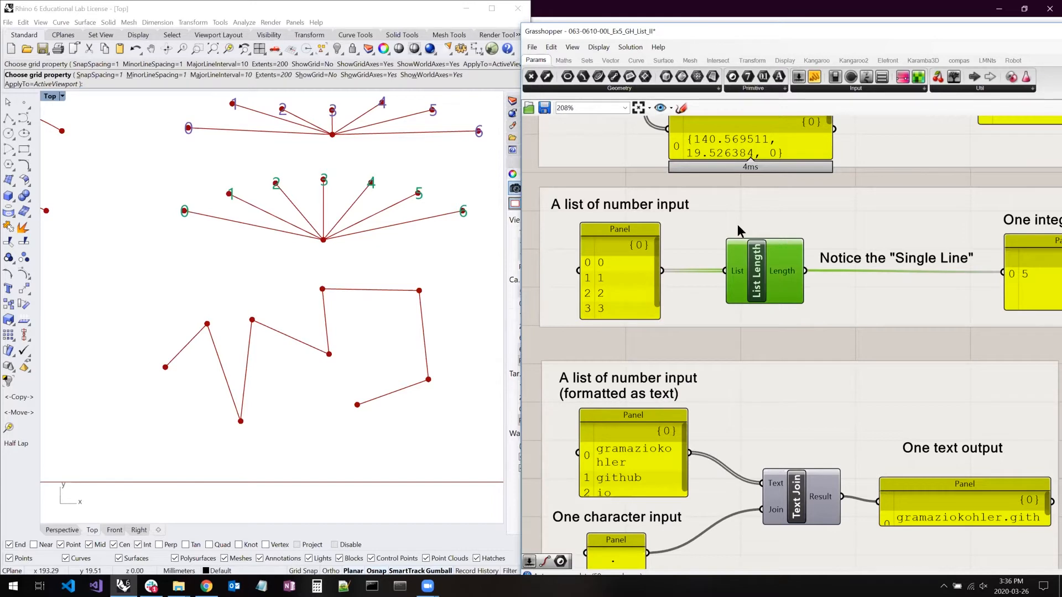
{"action": "left_click", "coordinate": [757, 343]}
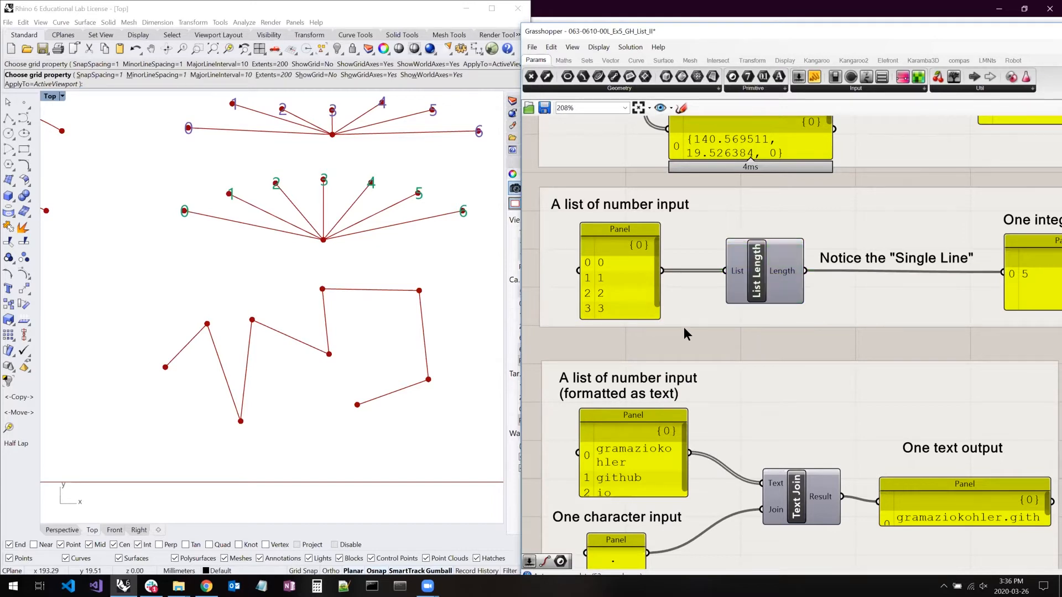
- Enlarge the number list panel feeding List Length to show all its items, and highlight the integer output panel
{"action": "left_click_drag", "start_coordinate": [655, 313], "coordinate": [672, 354]}
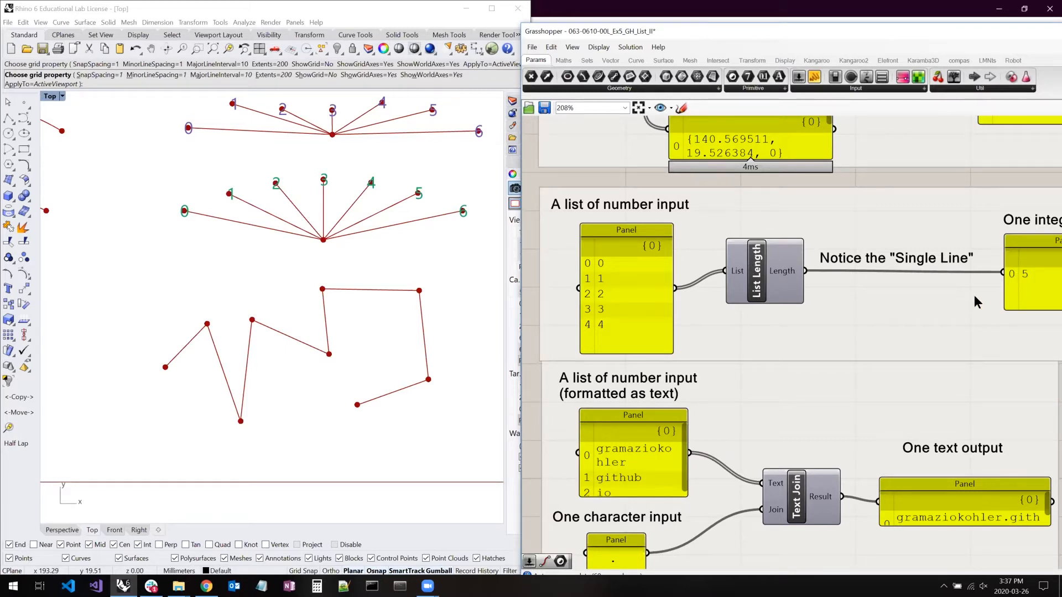
{"action": "left_click", "coordinate": [1026, 274]}
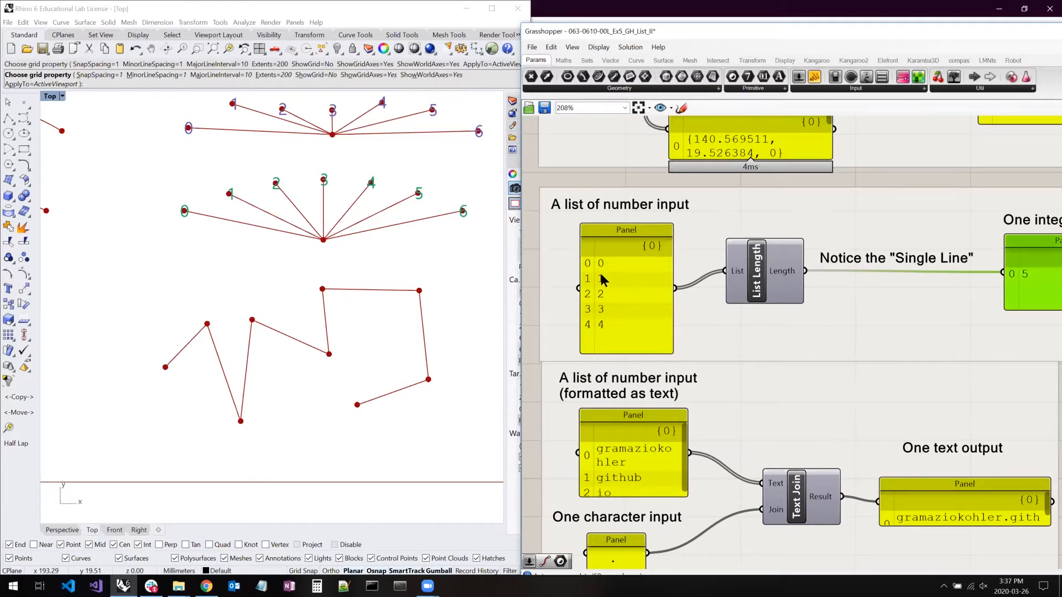
{"action": "left_click_drag", "start_coordinate": [657, 280], "coordinate": [659, 276]}
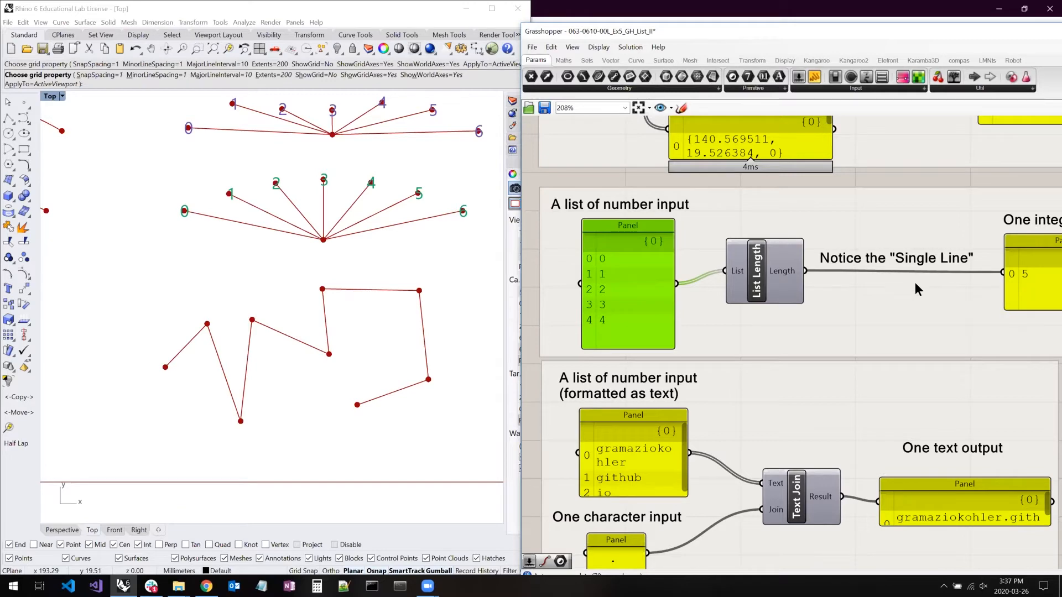
- Widen the text list panel feeding Text Join so each item fits on one line, and shift Text Join and its output panel aside
{"action": "right_click_drag", "start_coordinate": [813, 364], "coordinate": [814, 248]}
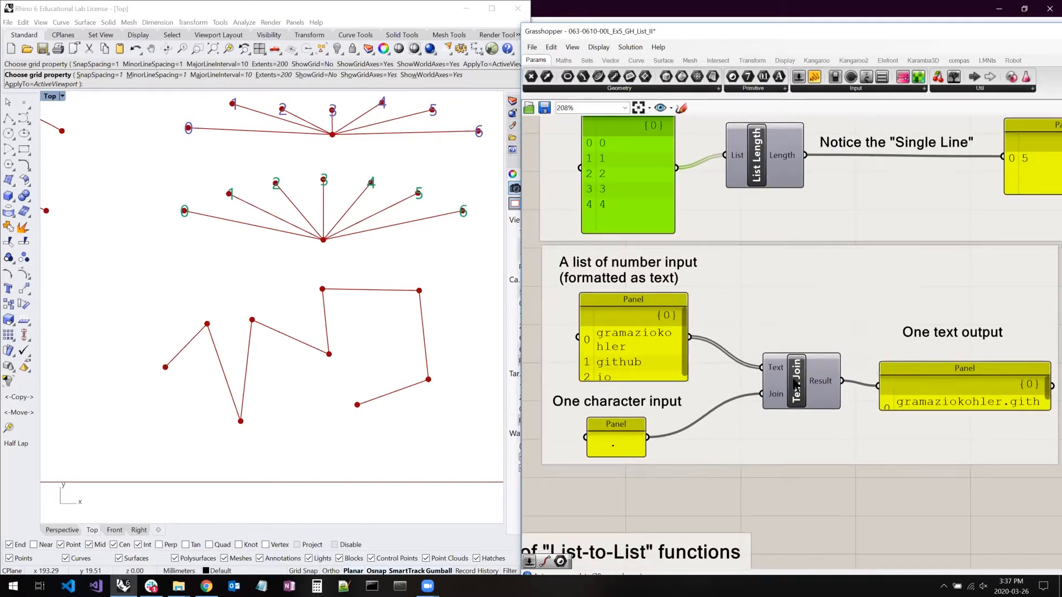
{"action": "left_click_drag", "start_coordinate": [686, 381], "coordinate": [817, 390]}
{"action": "left_click_drag", "start_coordinate": [912, 387], "coordinate": [924, 389]}
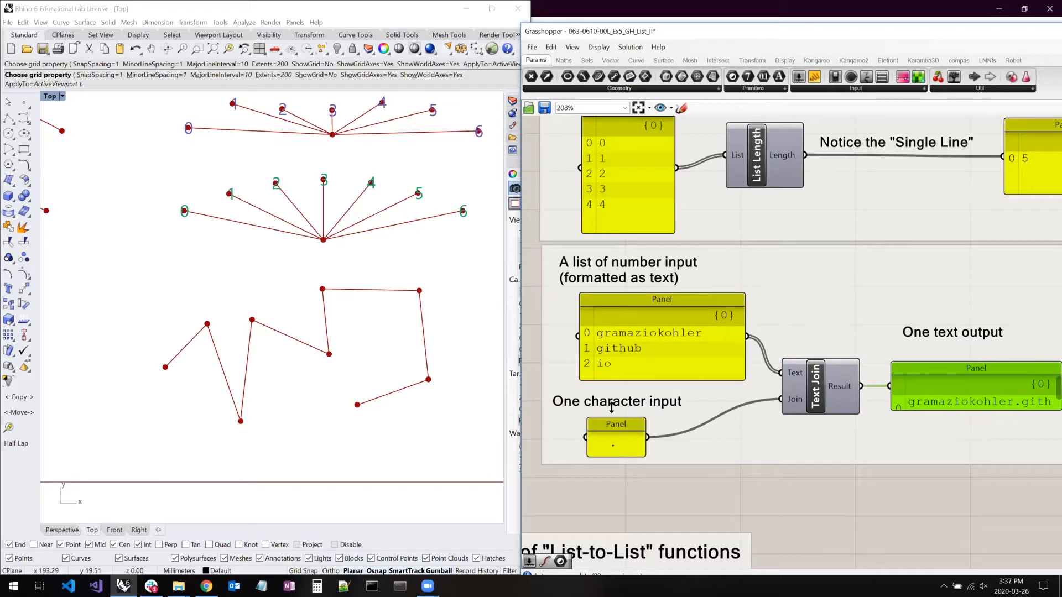
- Change the join character panel to a comma and enlarge the Text Join output panel to show the whole string
{"action": "double_click", "coordinate": [615, 441]}
{"action": "left_click", "coordinate": [704, 450]}
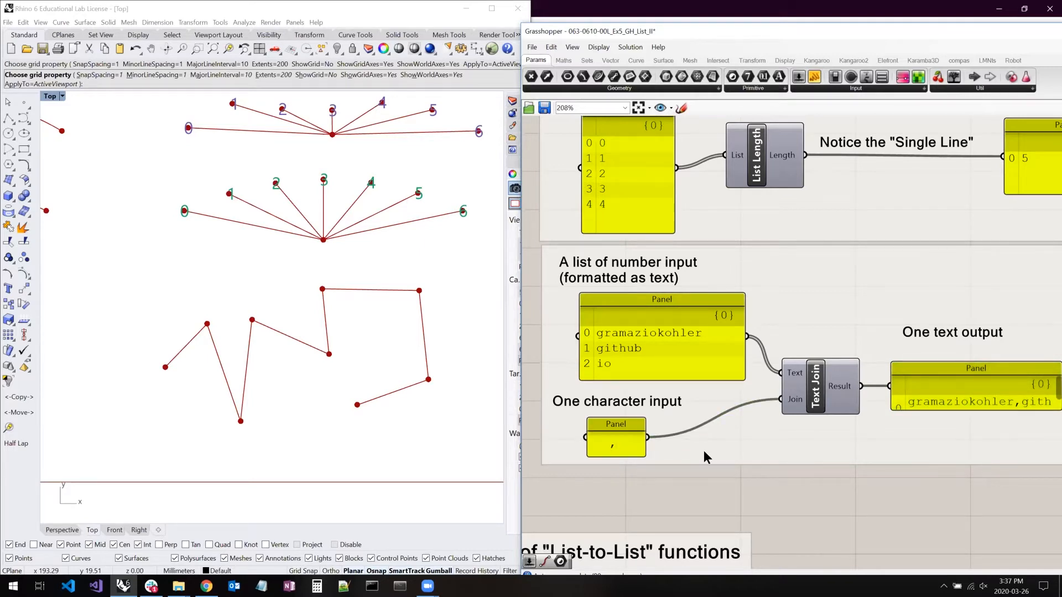
{"action": "right_click_drag", "start_coordinate": [711, 380], "coordinate": [594, 349]}
{"action": "left_click_drag", "start_coordinate": [940, 375], "coordinate": [1049, 411]}
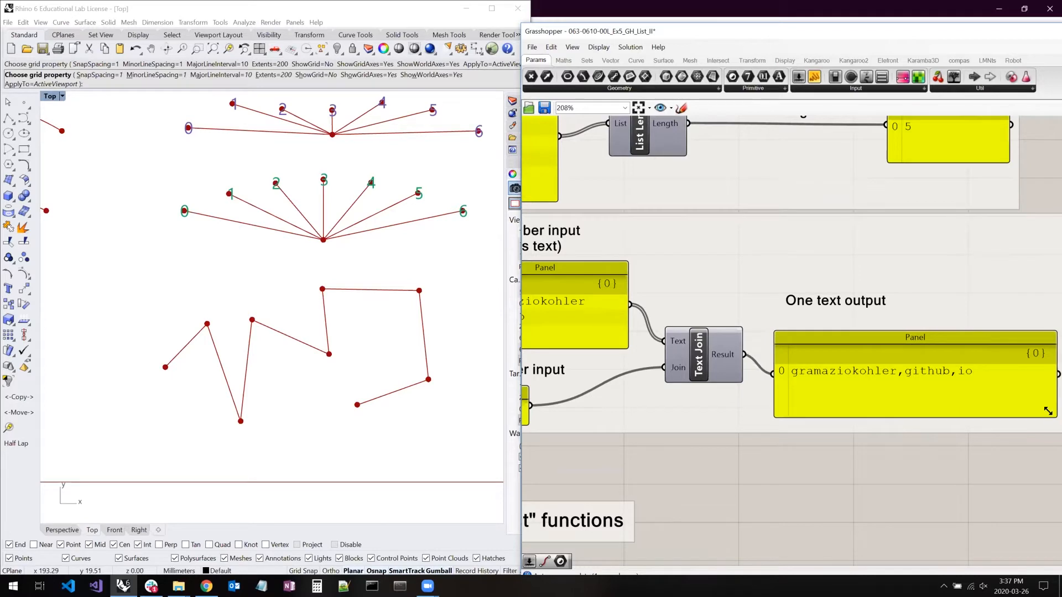
- Set the join character panel back to a period
{"action": "right_click_drag", "start_coordinate": [725, 377], "coordinate": [732, 407]}
{"action": "double_click", "coordinate": [552, 407]}
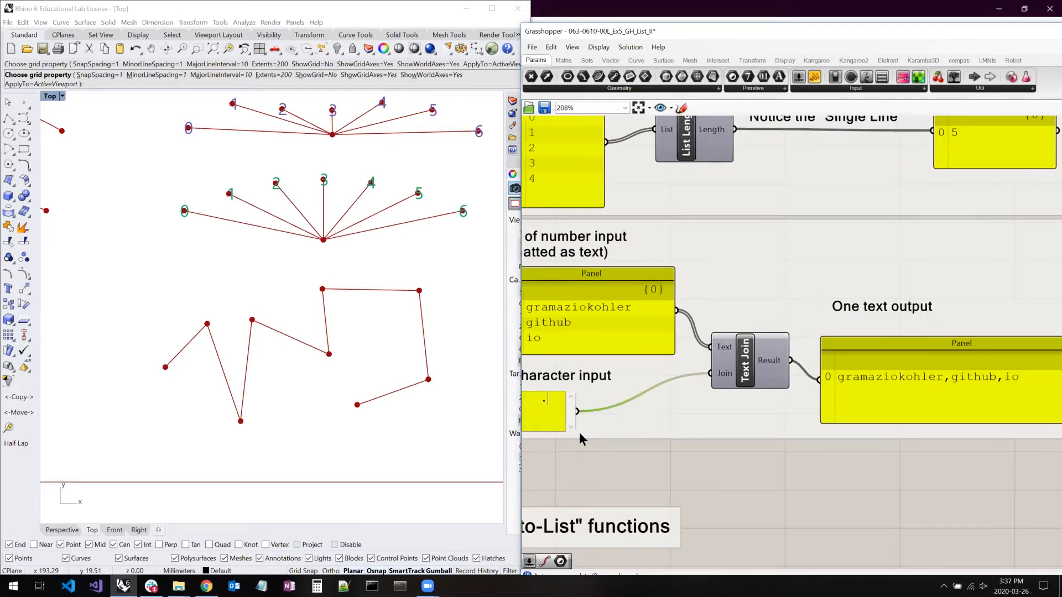
{"action": "type", "text": "."}
{"action": "left_click", "coordinate": [622, 457]}
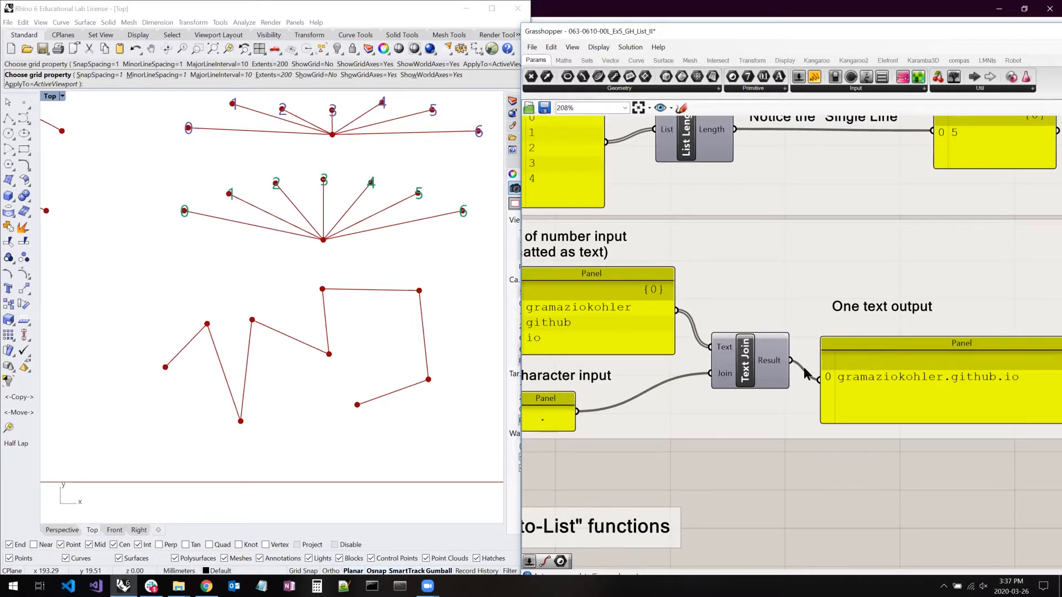
- Examine the "List-to-List" functions example, following the chain from the Number Slider through Random and Sort List
{"action": "right_click_drag", "start_coordinate": [653, 366], "coordinate": [818, 320]}
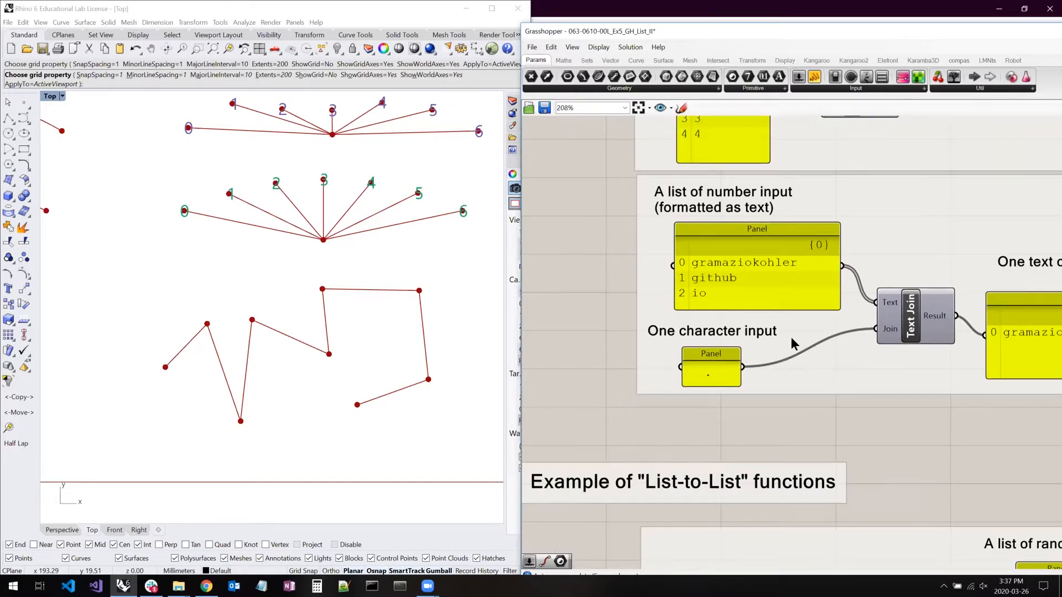
{"action": "scroll", "coordinate": [791, 337], "scroll_direction": "down", "scroll_amount": 5}
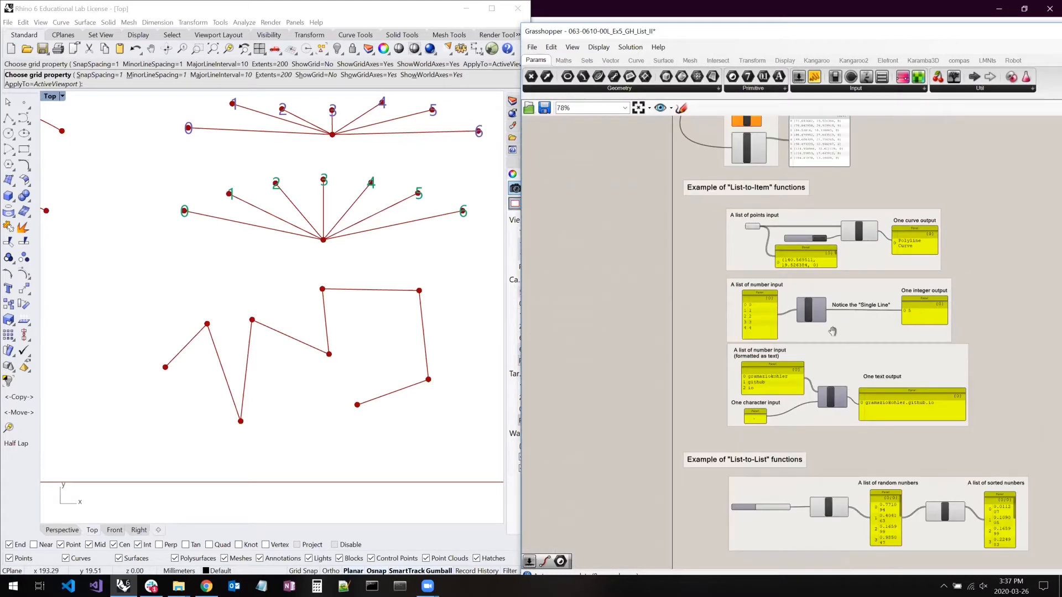
{"action": "scroll", "coordinate": [807, 355], "scroll_direction": "up", "scroll_amount": 2}
{"action": "scroll", "coordinate": [791, 353], "scroll_direction": "up", "scroll_amount": 3}
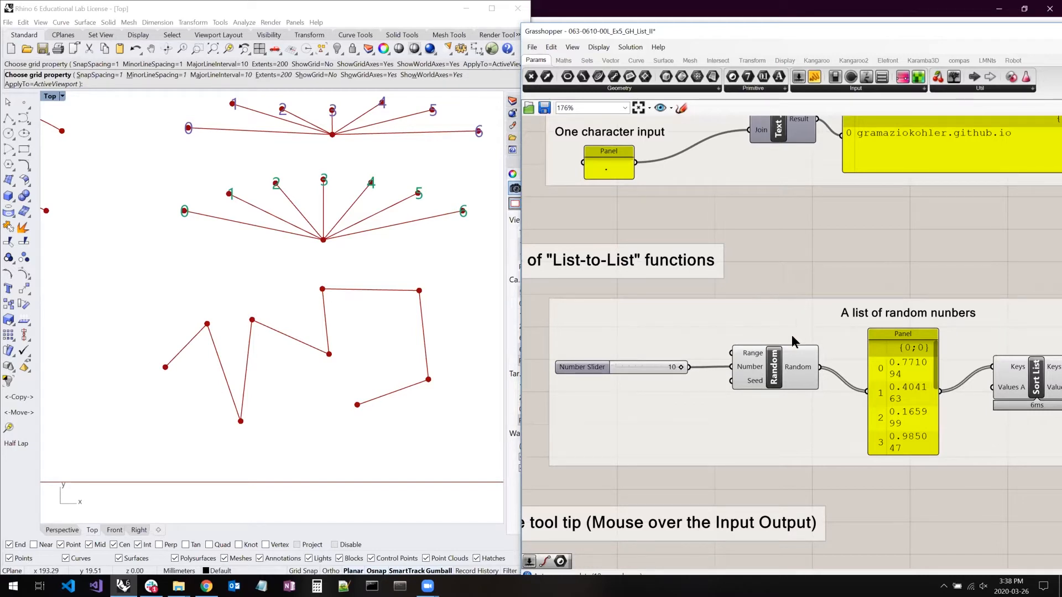
{"action": "right_click_drag", "start_coordinate": [842, 338], "coordinate": [788, 326]}
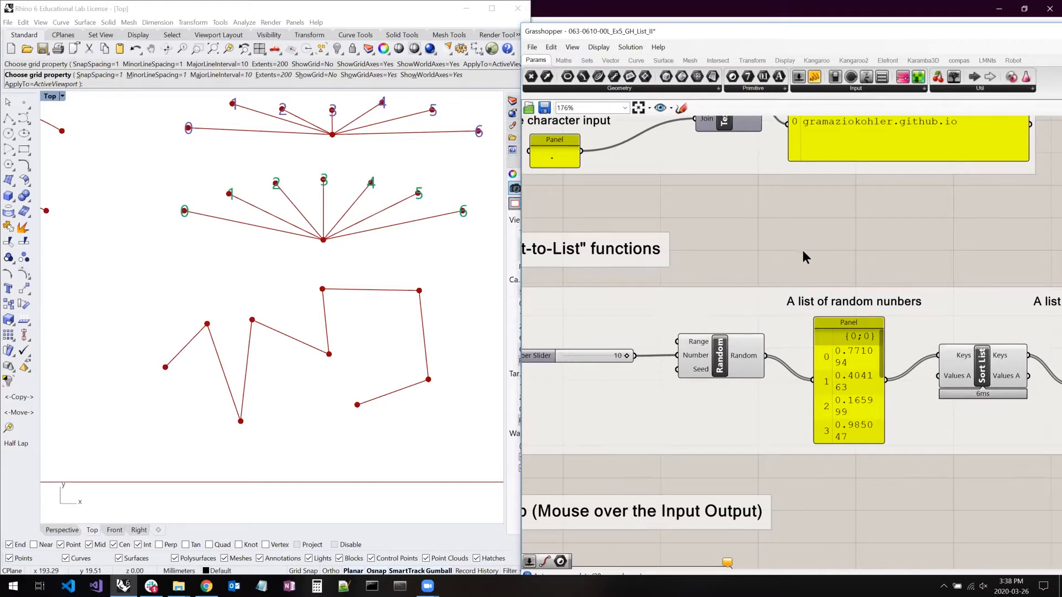
{"action": "right_click_drag", "start_coordinate": [909, 261], "coordinate": [778, 248]}
{"action": "right_click", "coordinate": [779, 248]}
{"action": "left_click", "coordinate": [762, 229]}
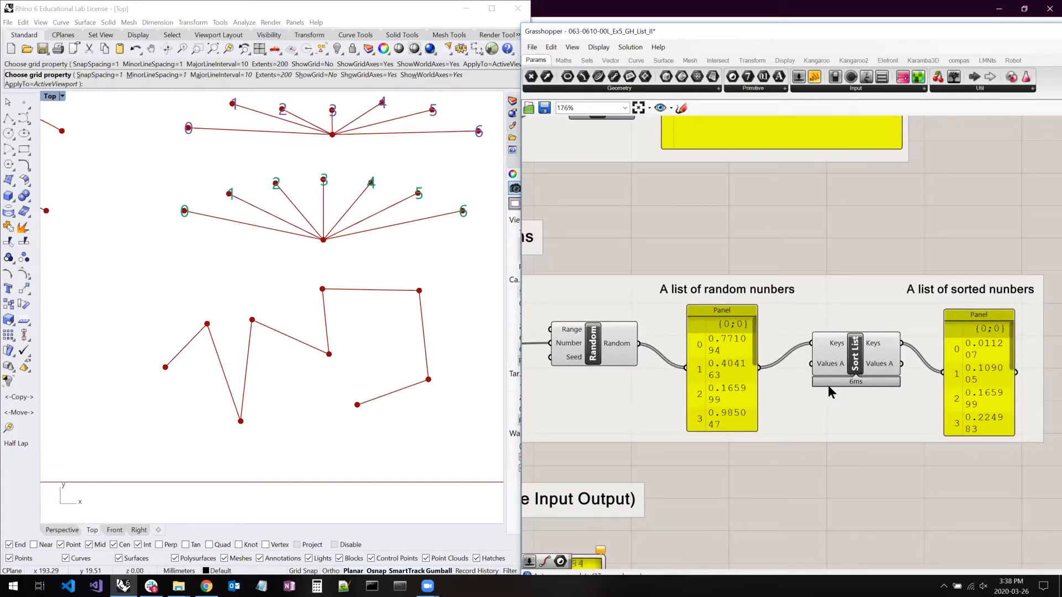
{"action": "right_click_drag", "start_coordinate": [691, 376], "coordinate": [805, 380]}
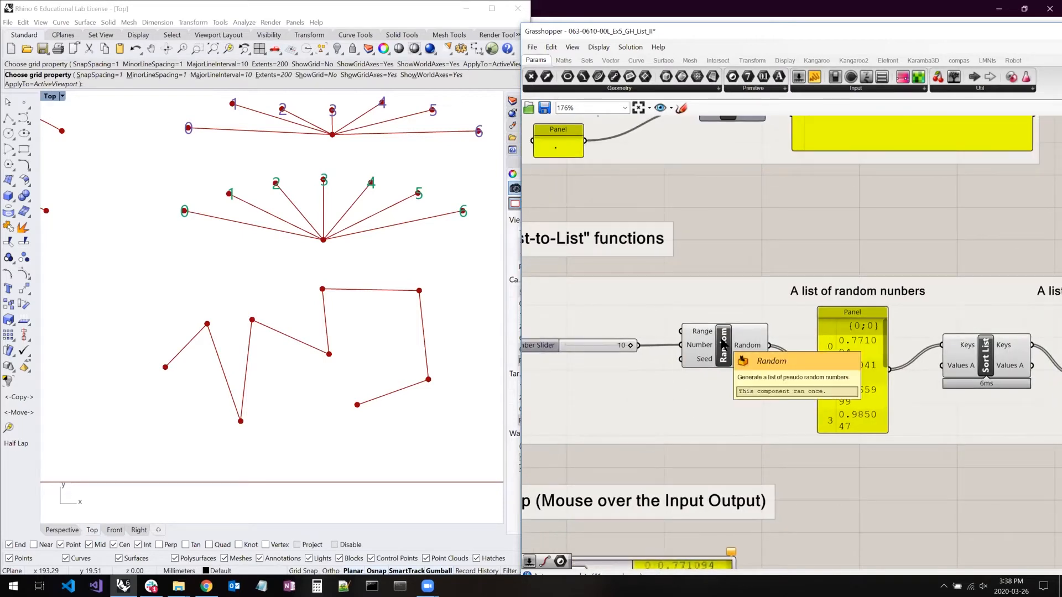
- Highlight the Random component, enlarge the random numbers panel to show every item, and nudge it slightly towards Random
{"action": "left_click", "coordinate": [723, 344]}
{"action": "left_click_drag", "start_coordinate": [888, 432], "coordinate": [915, 487]}
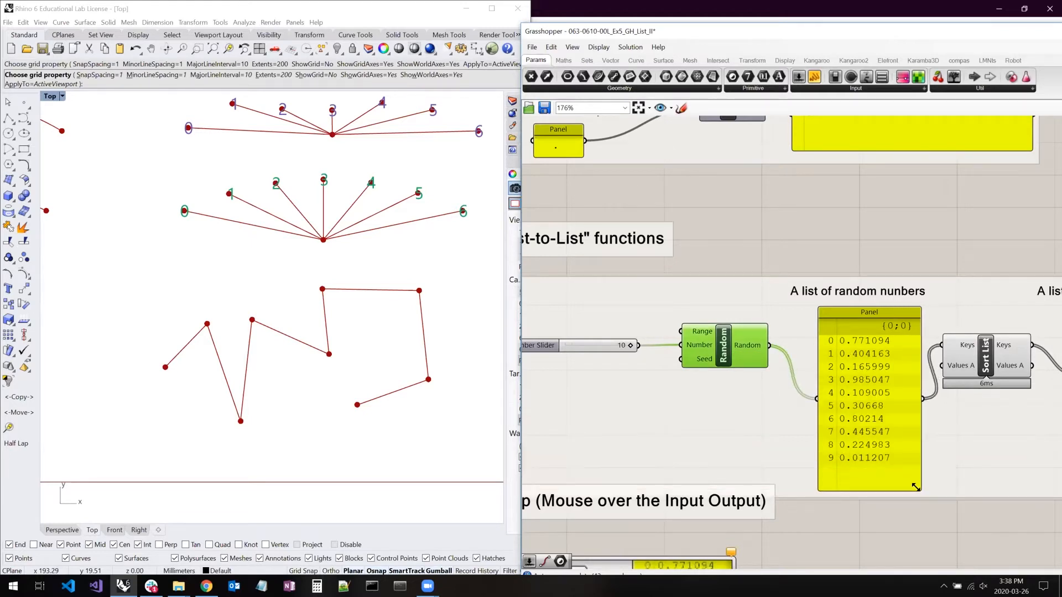
{"action": "left_click", "coordinate": [870, 412]}
{"action": "left_click_drag", "start_coordinate": [869, 413], "coordinate": [859, 411]}
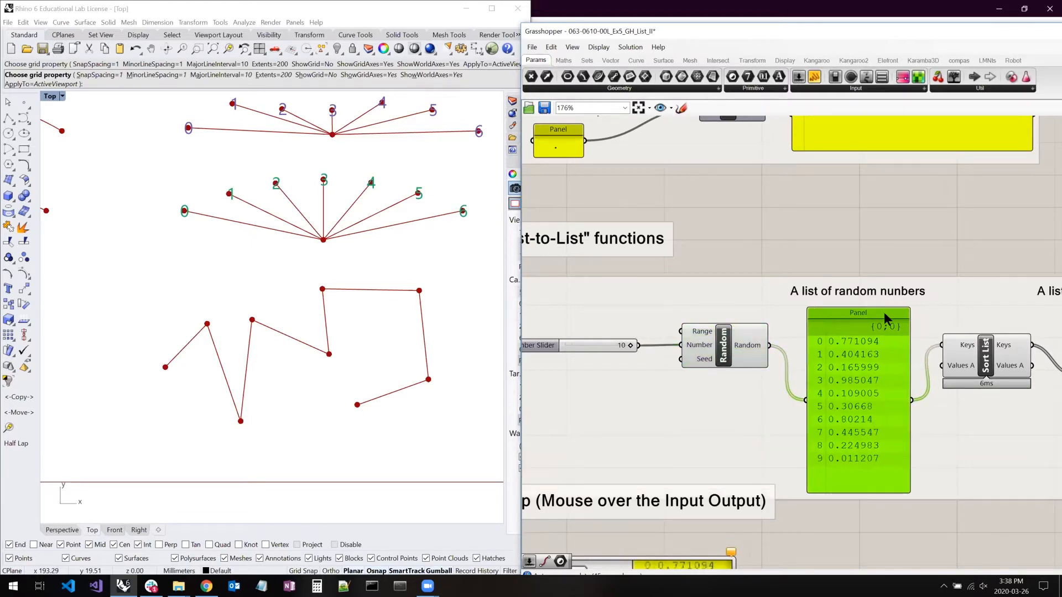
{"action": "left_click", "coordinate": [772, 282]}
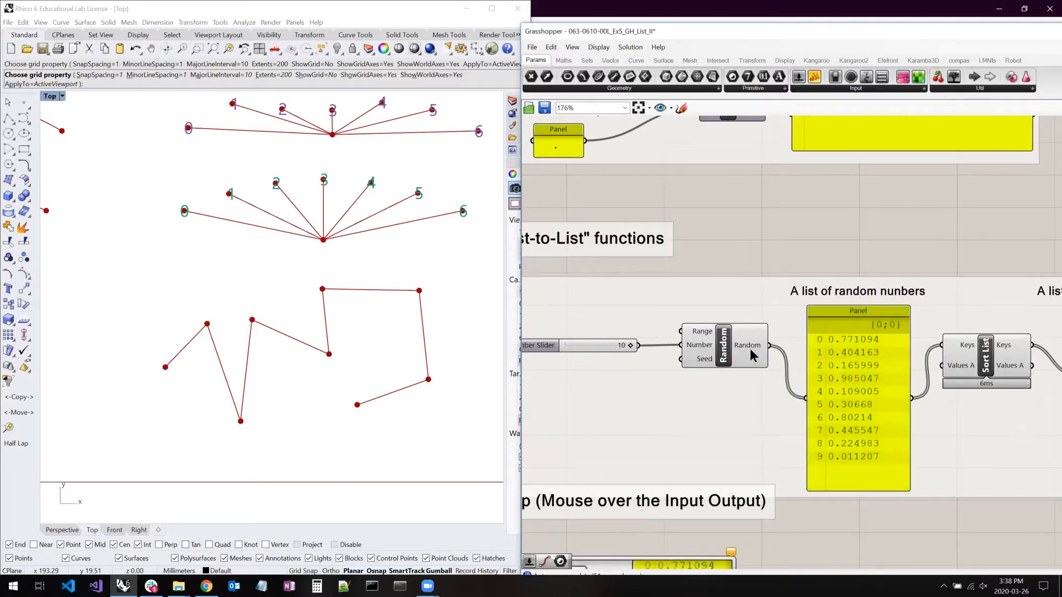
- Enlarge the sorted numbers panel after Sort List so that all its items show on single lines
{"action": "right_click_drag", "start_coordinate": [873, 191], "coordinate": [748, 175]}
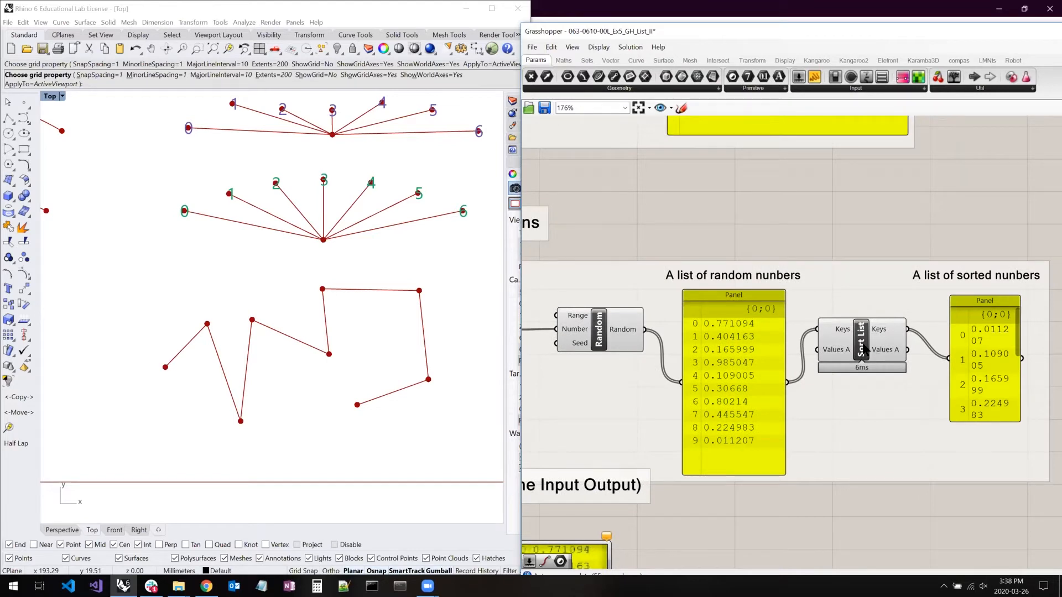
{"action": "right_click_drag", "start_coordinate": [1023, 437], "coordinate": [963, 420]}
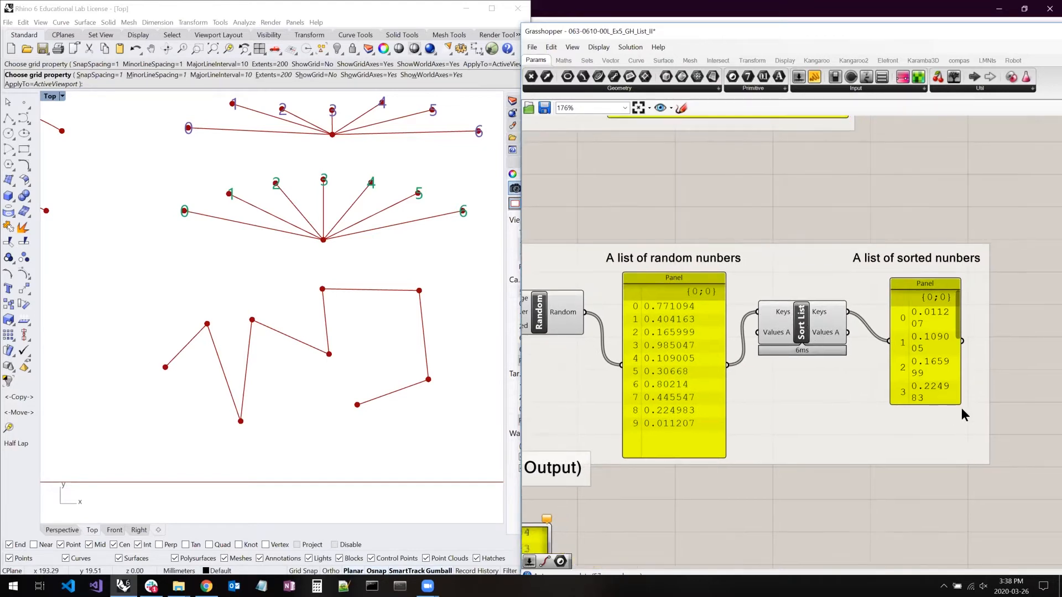
{"action": "mouse_move", "coordinate": [956, 398]}
{"action": "left_mouse_down"}
{"action": "mouse_move", "coordinate": [985, 457]}
{"action": "mouse_move", "coordinate": [990, 449]}
{"action": "left_mouse_up"}
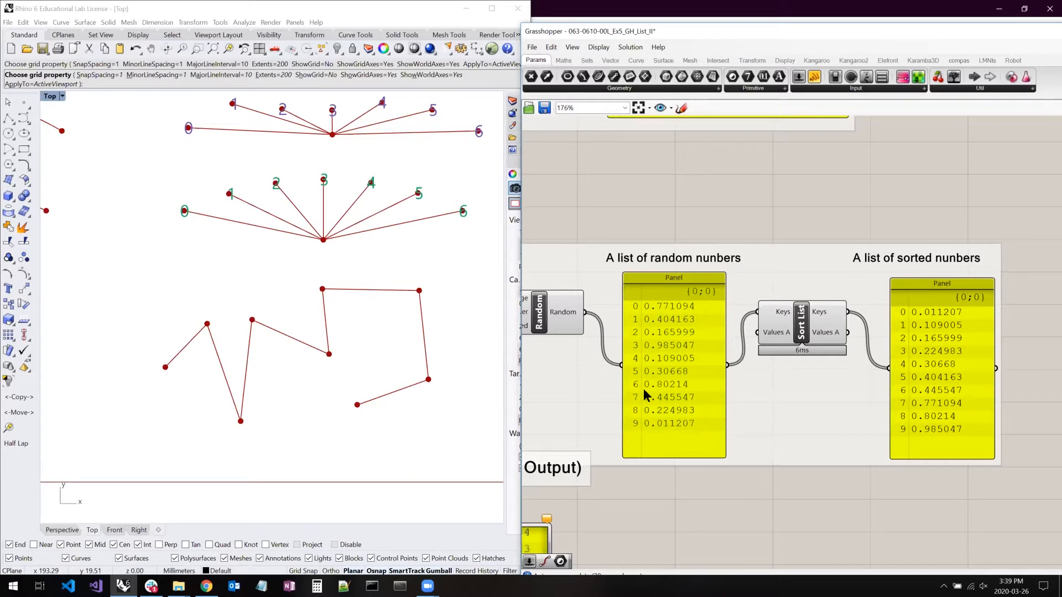
- Highlight the Sort List component and examine its tooltip and the tooltip example image below
{"action": "left_click", "coordinate": [785, 335]}
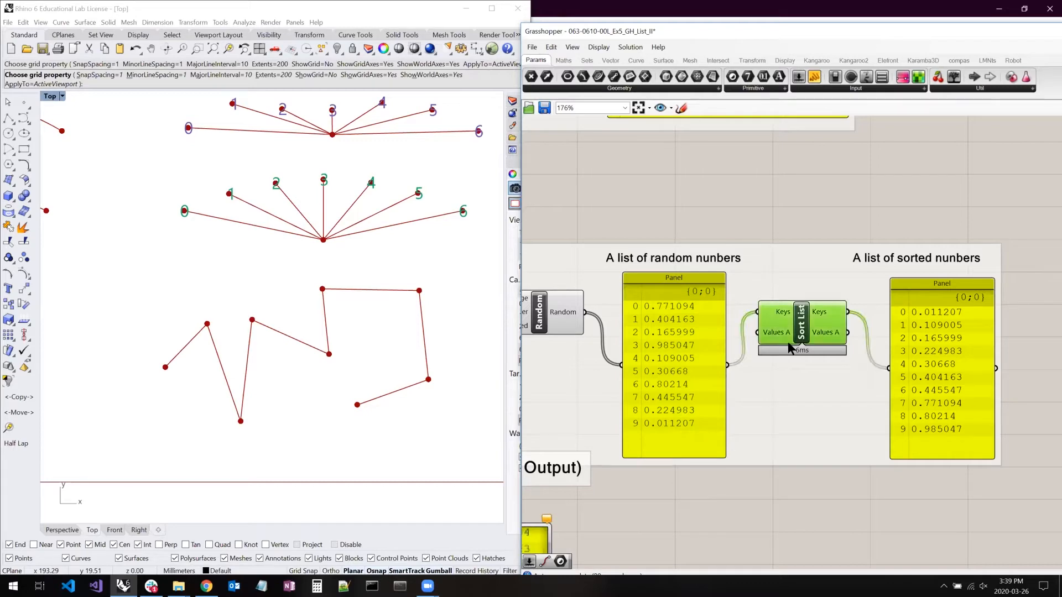
{"action": "right_click_drag", "start_coordinate": [691, 364], "coordinate": [967, 262]}
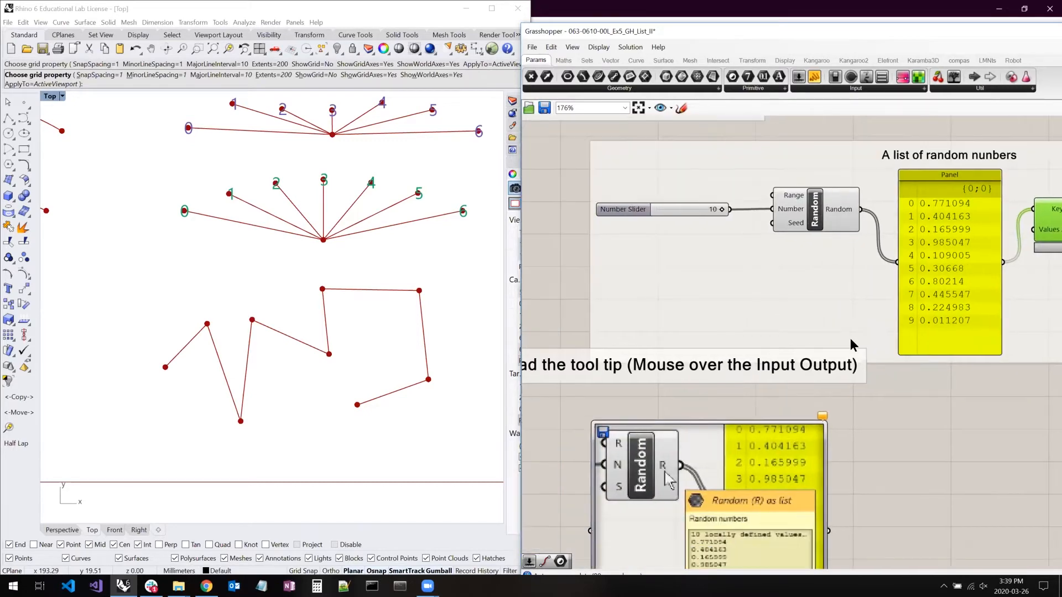
{"action": "right_click_drag", "start_coordinate": [851, 266], "coordinate": [701, 284]}
{"action": "scroll", "coordinate": [702, 284], "scroll_direction": "down", "scroll_amount": 1}
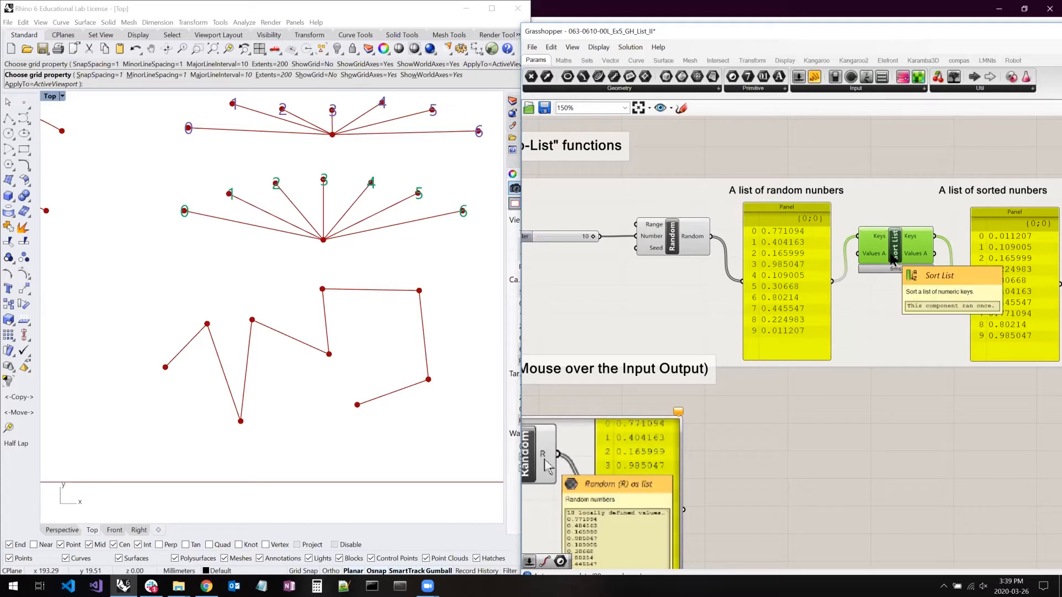
{"action": "right_click_drag", "start_coordinate": [782, 401], "coordinate": [842, 372]}
{"action": "left_click", "coordinate": [622, 357]}
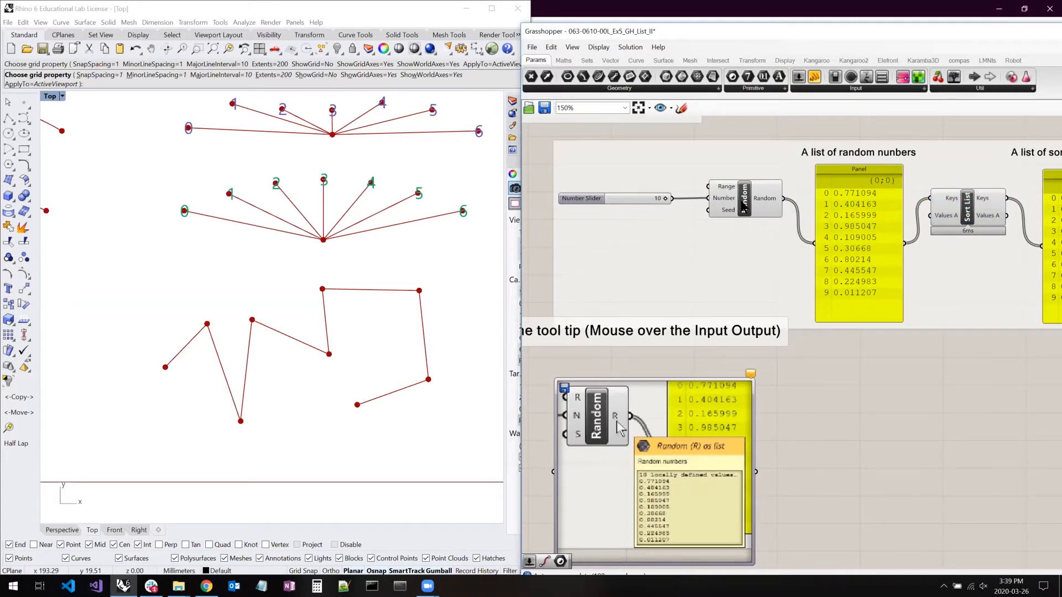
- Lower the Number Slider feeding Random until only one number is generated, and set it to 4
{"action": "mouse_move", "coordinate": [747, 208]}
{"action": "left_click_drag", "start_coordinate": [663, 198], "coordinate": [614, 199]}
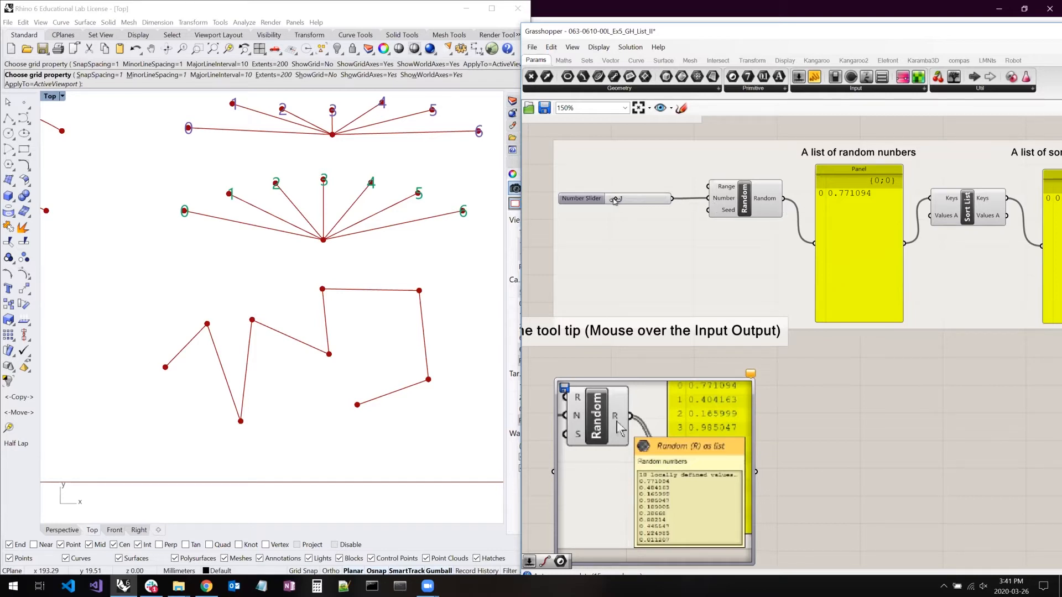
{"action": "mouse_move", "coordinate": [614, 200]}
{"action": "mouse_move", "coordinate": [755, 197]}
{"action": "left_click_drag", "start_coordinate": [613, 198], "coordinate": [628, 198]}
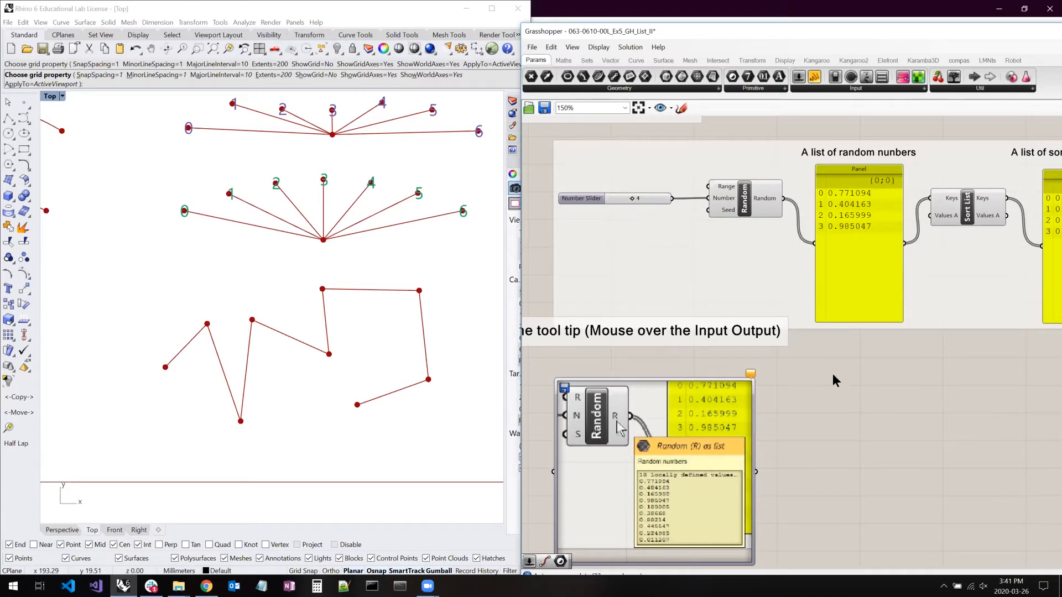
- Highlight the earlier Addition example under "List Matching" as a whole and examine the Addition component's tooltip
{"action": "right_click_drag", "start_coordinate": [752, 472], "coordinate": [822, 306]}
{"action": "scroll", "coordinate": [698, 226], "scroll_direction": "down", "scroll_amount": 1}
{"action": "right_click_drag", "start_coordinate": [703, 449], "coordinate": [682, 216]}
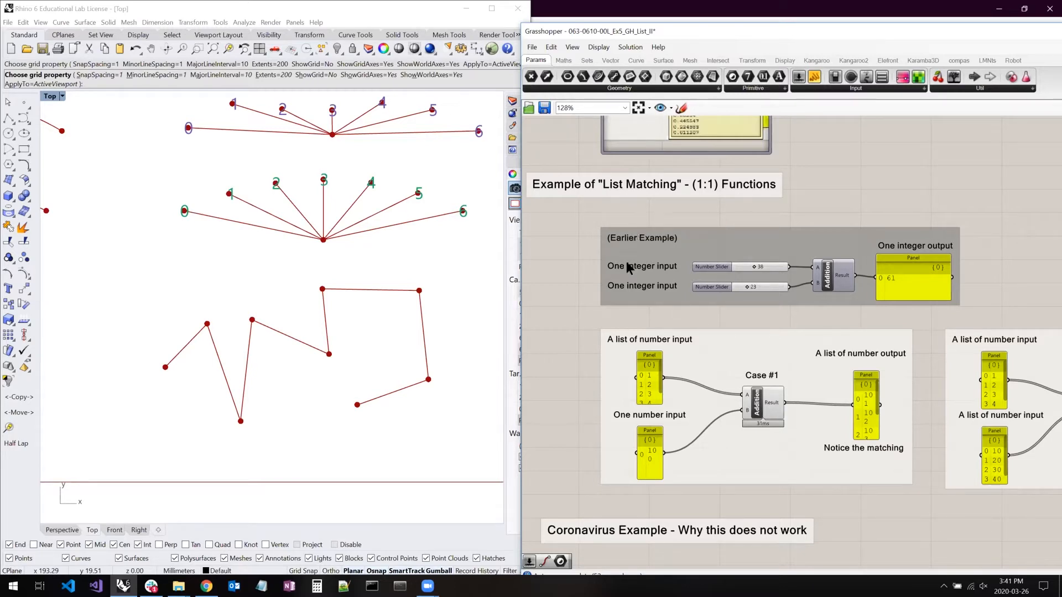
{"action": "left_click_drag", "start_coordinate": [588, 219], "coordinate": [977, 316]}
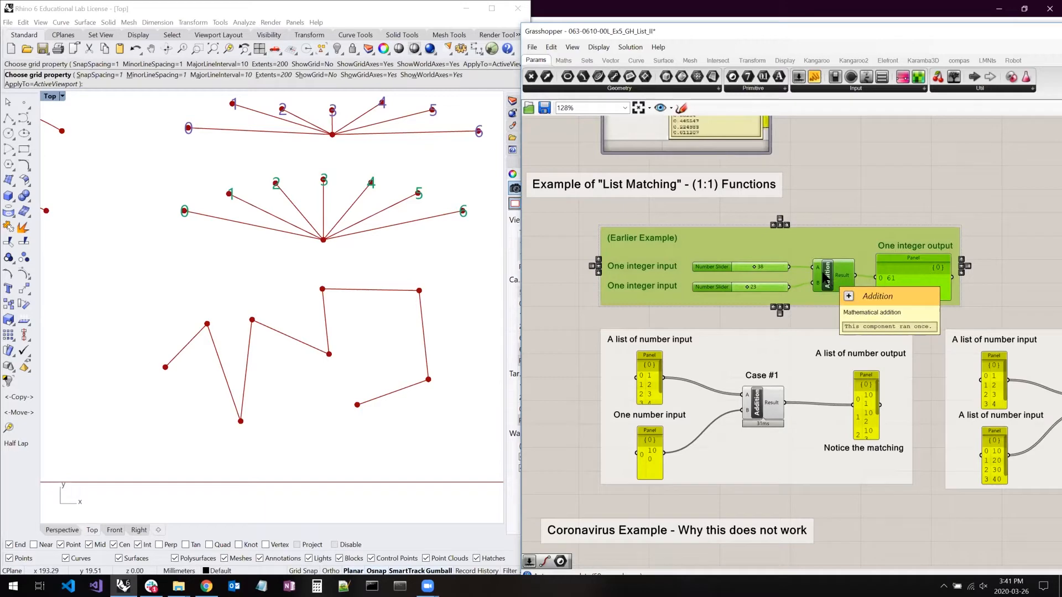
{"action": "left_click", "coordinate": [814, 223]}
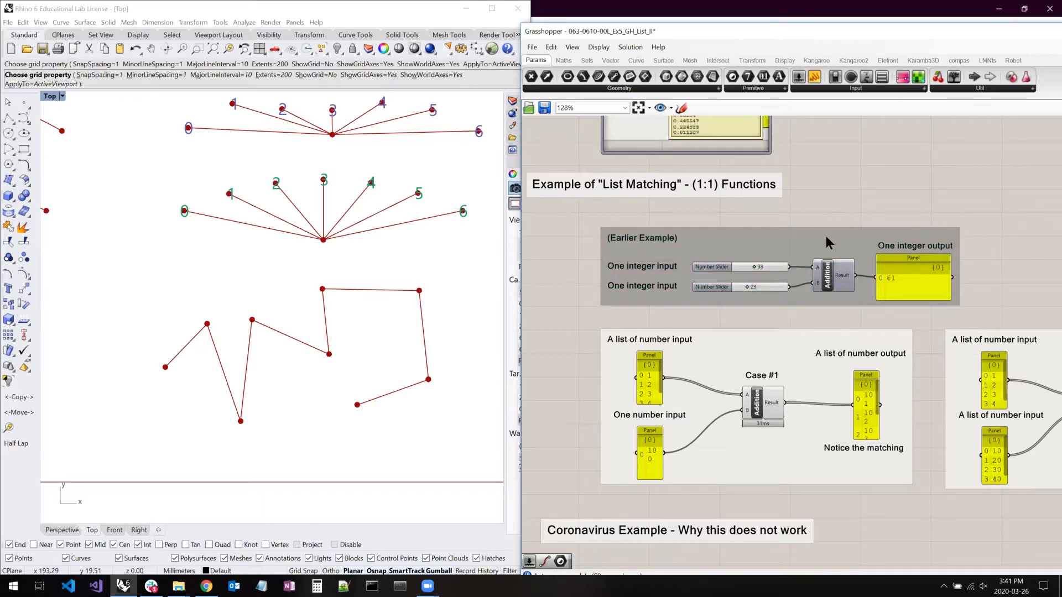
- Highlight the two Number Slider inputs and the output panel of the earlier Addition example in turn
{"action": "right_click_drag", "start_coordinate": [825, 236], "coordinate": [795, 186]}
{"action": "left_click", "coordinate": [749, 217]}
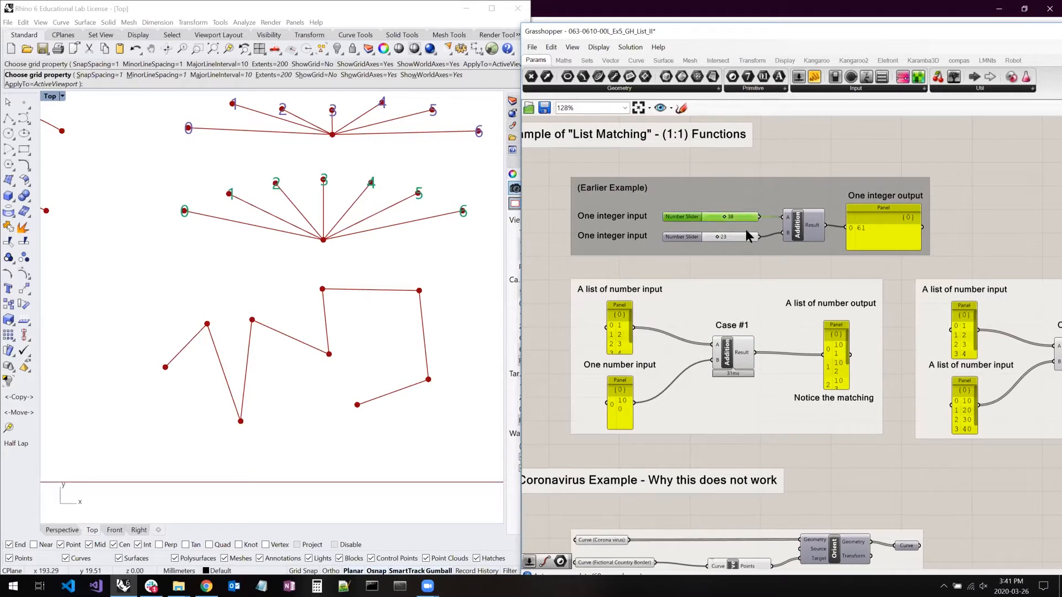
{"action": "left_click", "coordinate": [744, 236]}
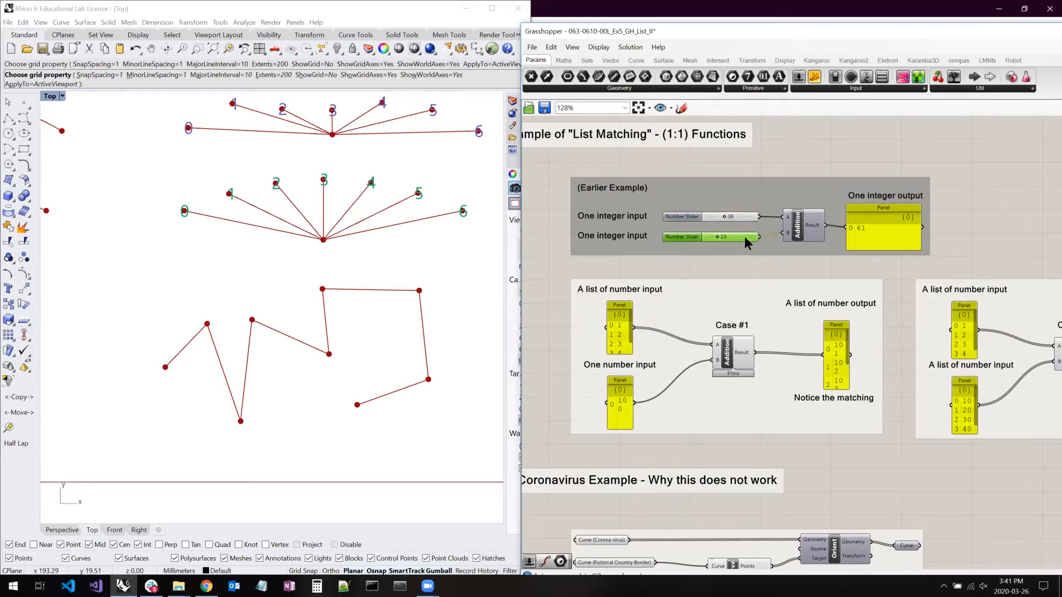
{"action": "left_click", "coordinate": [851, 225]}
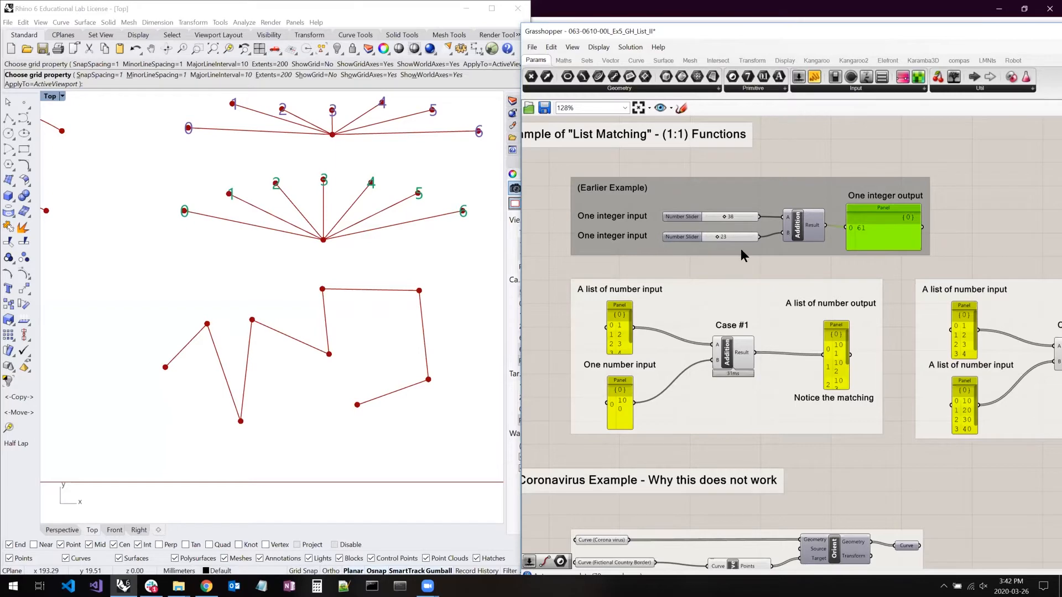
{"action": "scroll", "coordinate": [727, 214], "scroll_direction": "up", "scroll_amount": 4}
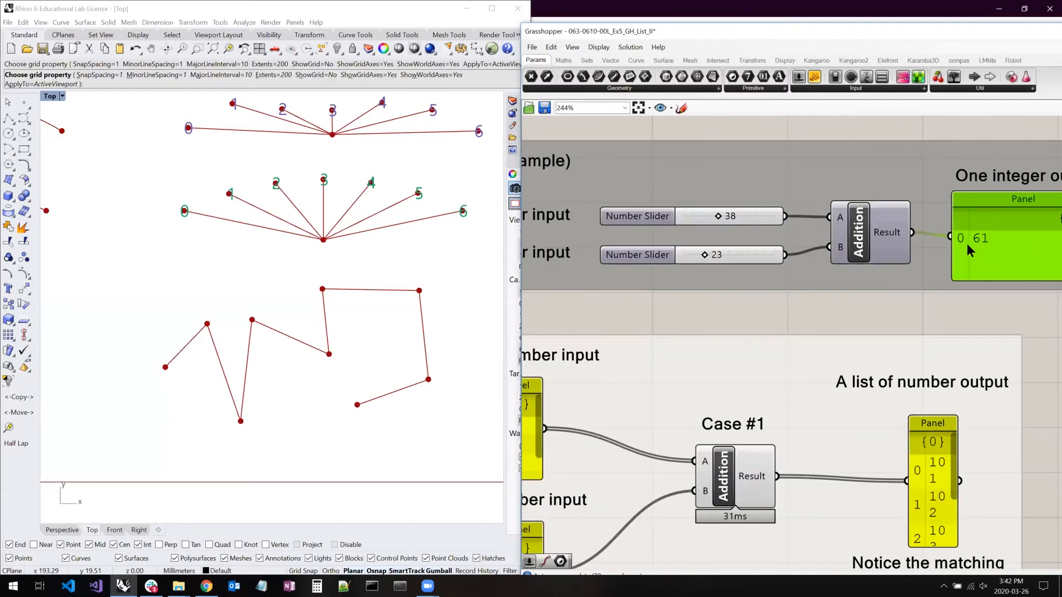
- Enlarge both input panels of Case #1 so their values fit on single lines, and raise the upper input label clear of its panel
{"action": "scroll", "coordinate": [769, 300], "scroll_direction": "down", "scroll_amount": 1}
{"action": "right_click_drag", "start_coordinate": [769, 301], "coordinate": [841, 193]}
{"action": "left_click_drag", "start_coordinate": [646, 260], "coordinate": [696, 240]}
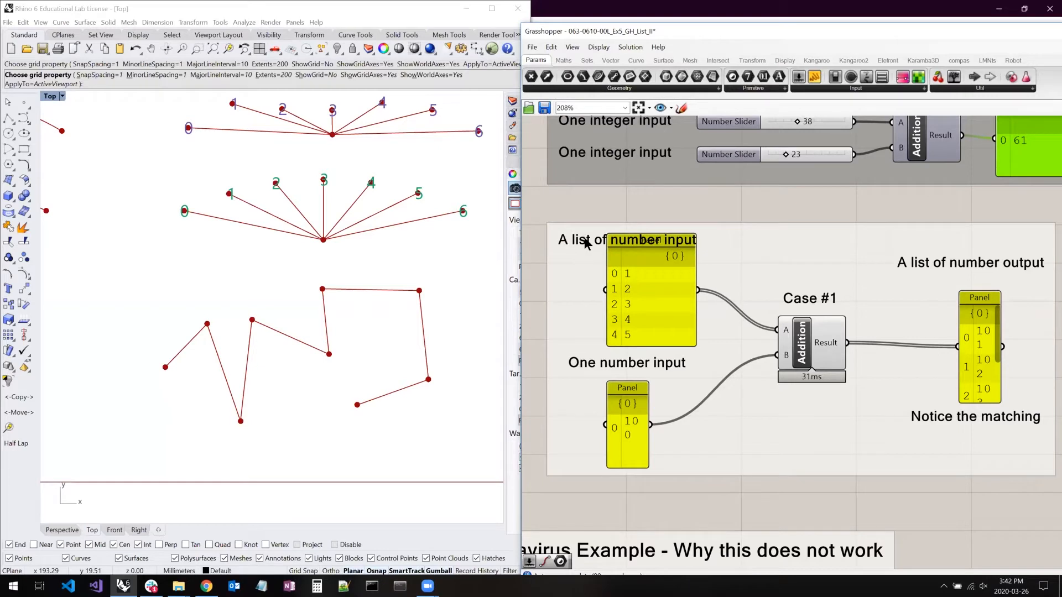
{"action": "left_click", "coordinate": [596, 221]}
{"action": "left_click_drag", "start_coordinate": [600, 229], "coordinate": [614, 207]}
{"action": "left_click", "coordinate": [807, 345]}
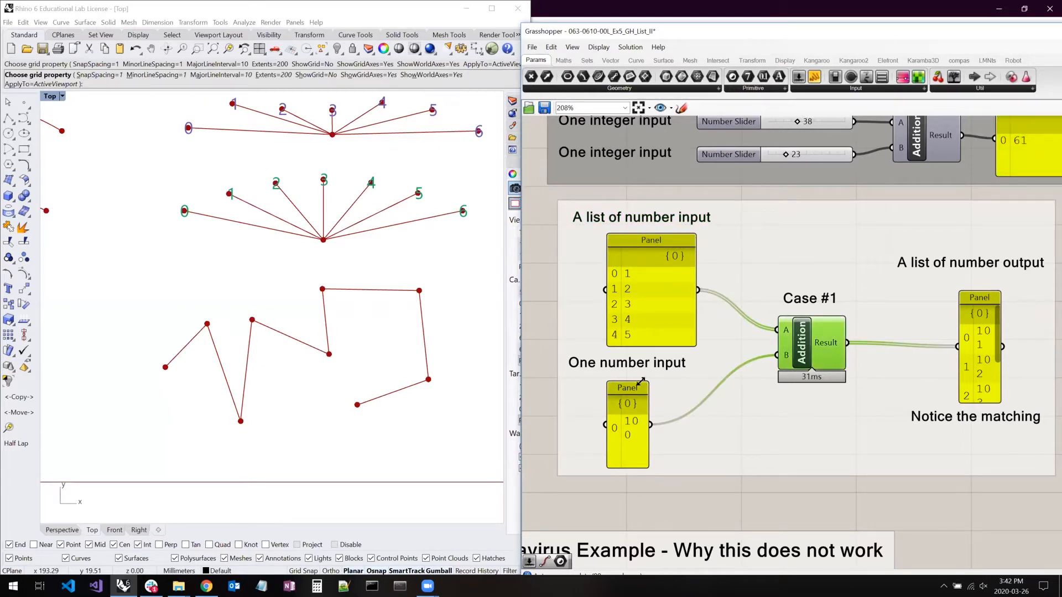
{"action": "left_click_drag", "start_coordinate": [646, 382], "coordinate": [729, 383]}
- Examine how the list panel and the one-number panel feed Addition in Case #1, including its input wires and tooltip
{"action": "left_click", "coordinate": [642, 302]}
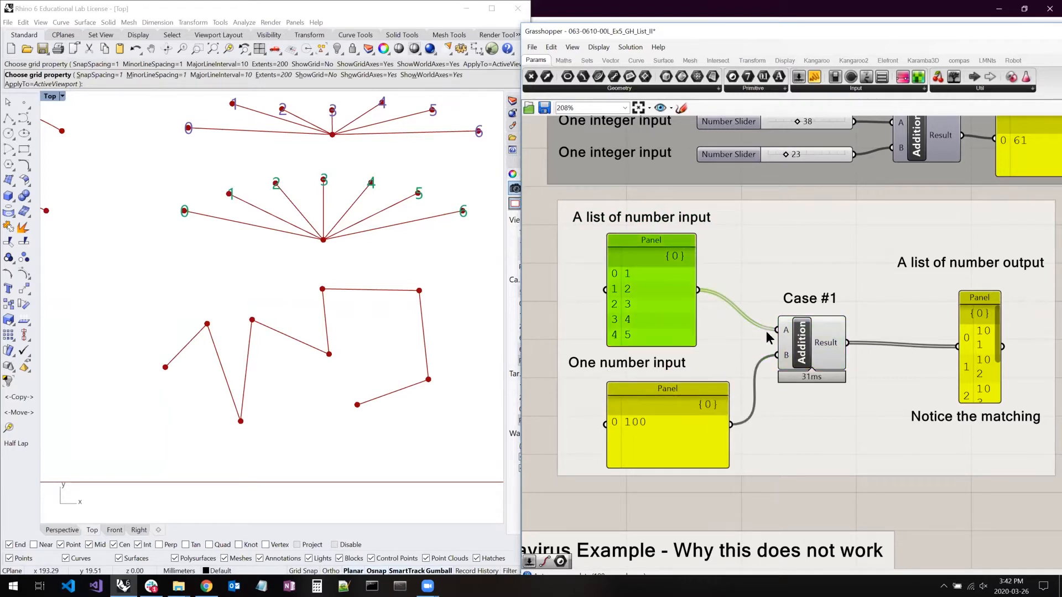
{"action": "left_click", "coordinate": [802, 437]}
{"action": "scroll", "coordinate": [780, 332], "scroll_direction": "up", "scroll_amount": 4}
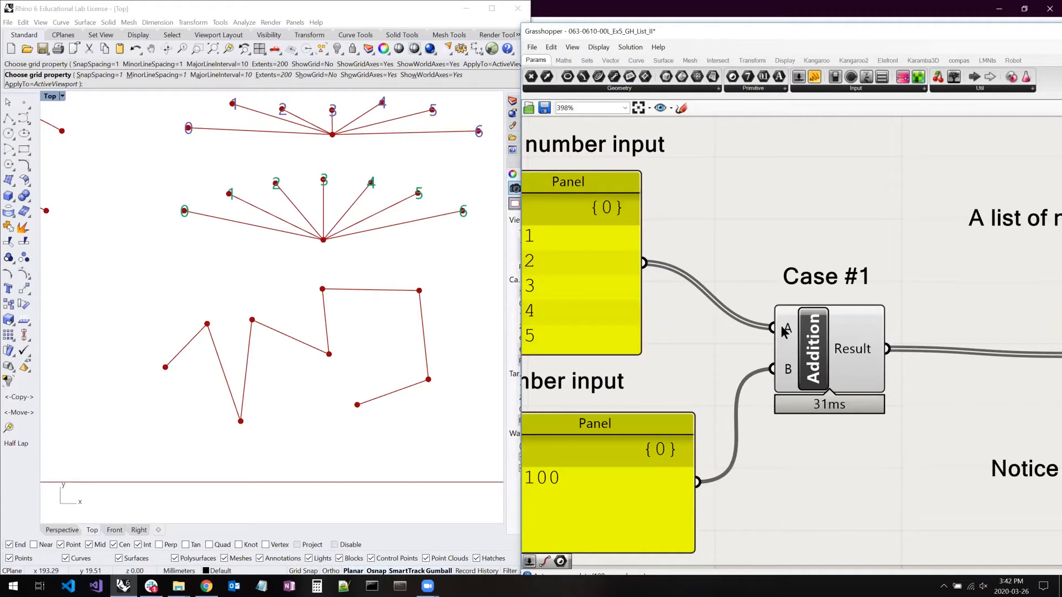
{"action": "right_click_drag", "start_coordinate": [761, 342], "coordinate": [773, 337]}
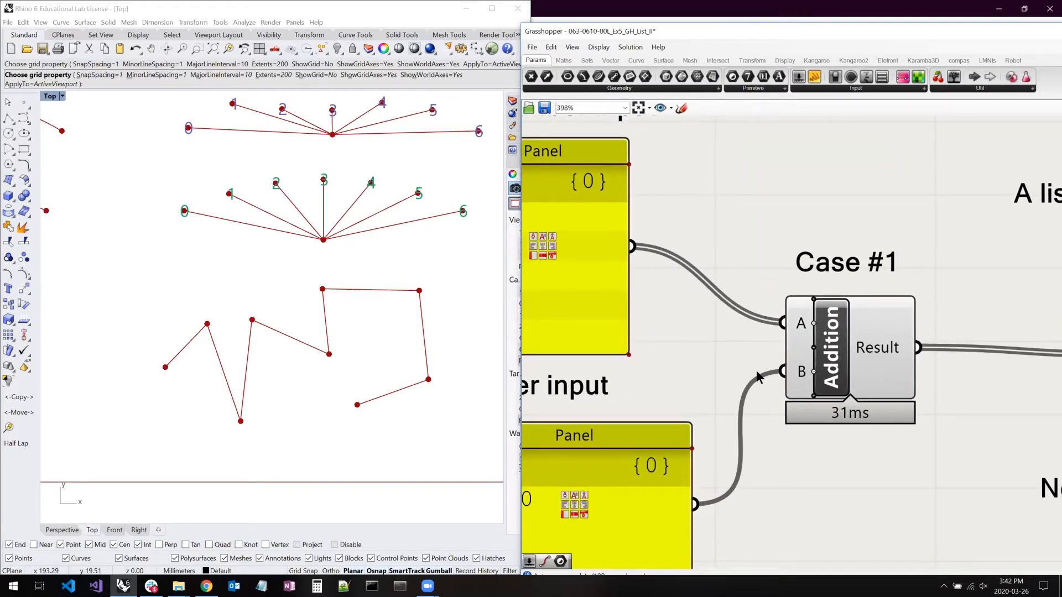
{"action": "scroll", "coordinate": [766, 366], "scroll_direction": "down", "scroll_amount": 3}
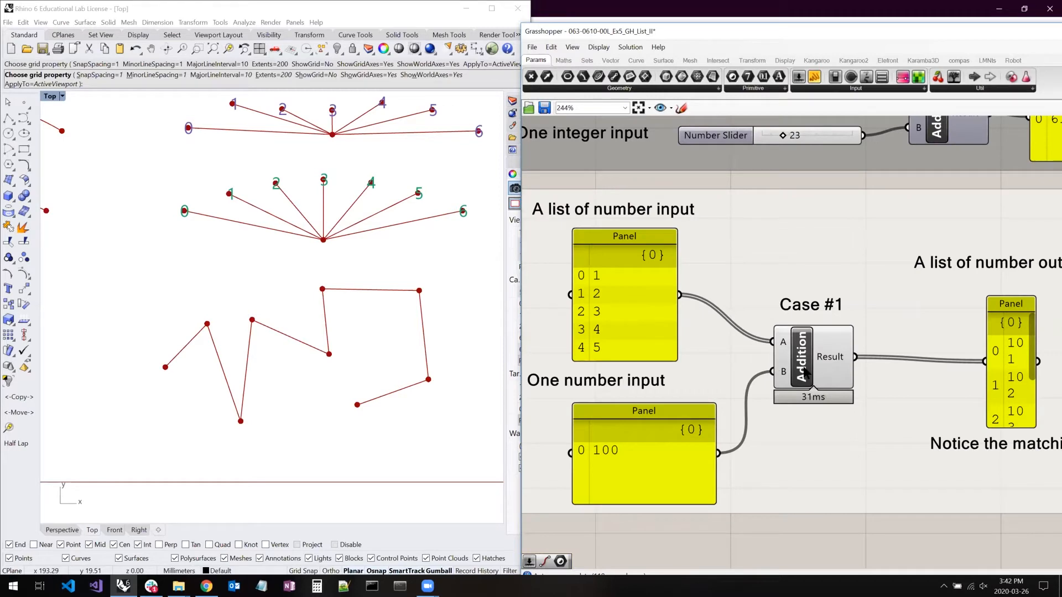
{"action": "mouse_move", "coordinate": [805, 371]}
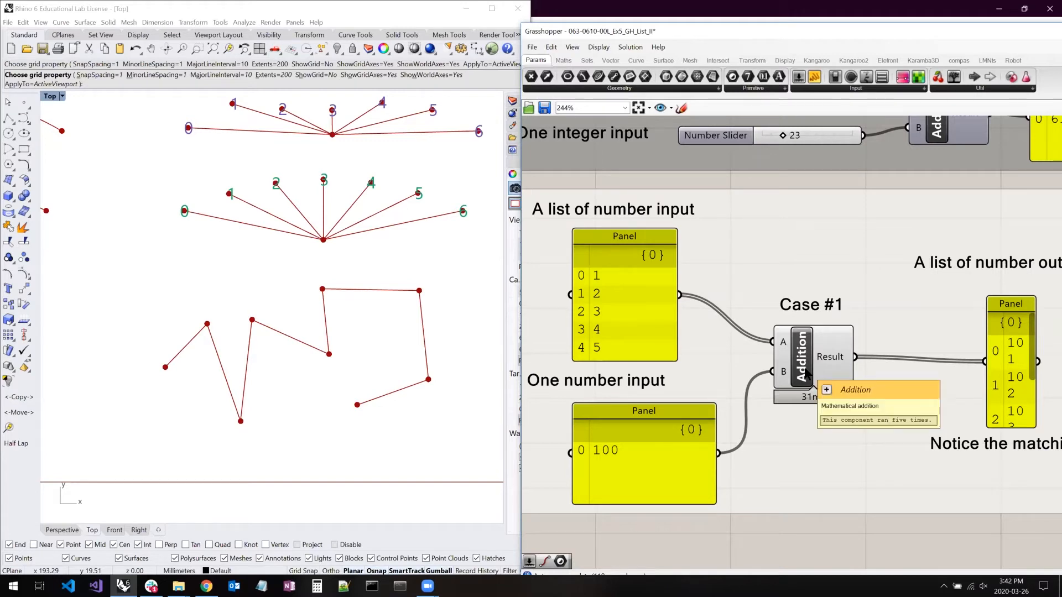
{"action": "left_click", "coordinate": [631, 288]}
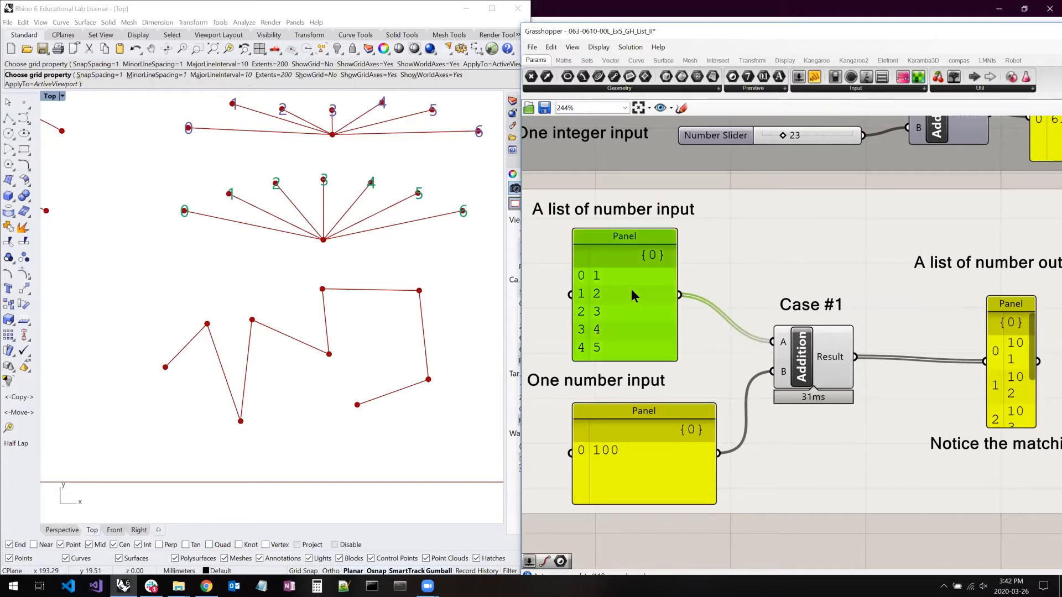
{"action": "left_click", "coordinate": [638, 462]}
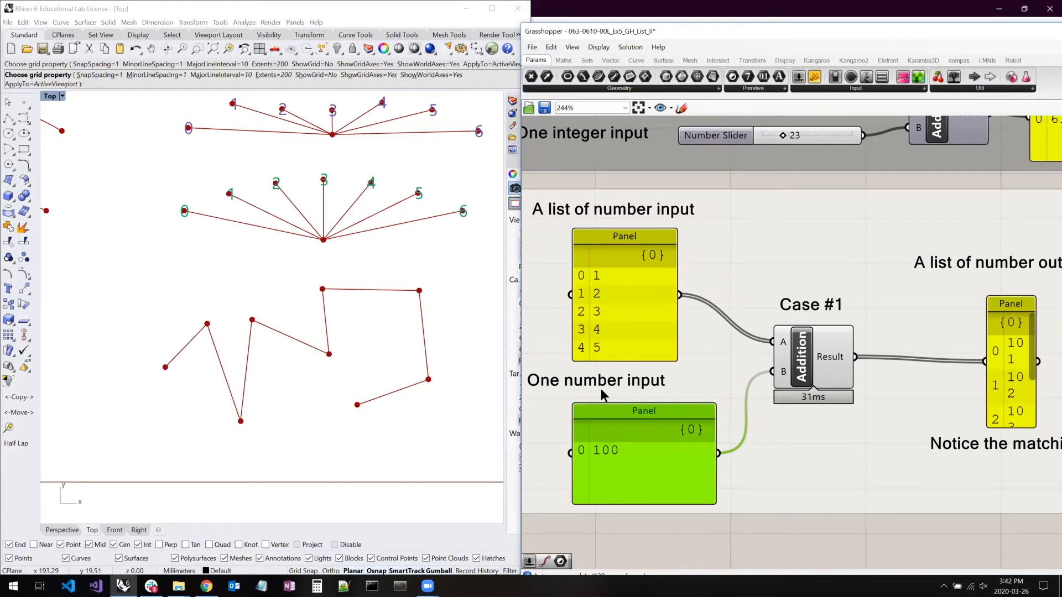
- Enlarge the Case #1 output panel to show all its items on single lines, and move it up clear of the label below
{"action": "right_click_drag", "start_coordinate": [828, 322], "coordinate": [689, 301]}
{"action": "left_click_drag", "start_coordinate": [887, 402], "coordinate": [957, 427]}
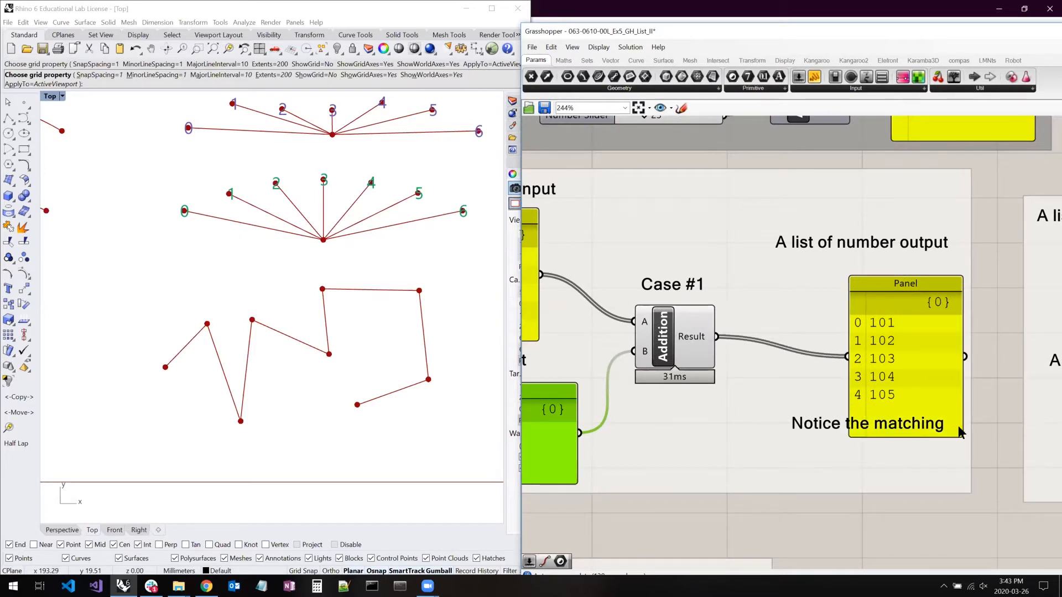
{"action": "left_click_drag", "start_coordinate": [901, 360], "coordinate": [880, 343]}
{"action": "right_click_drag", "start_coordinate": [719, 352], "coordinate": [829, 362]}
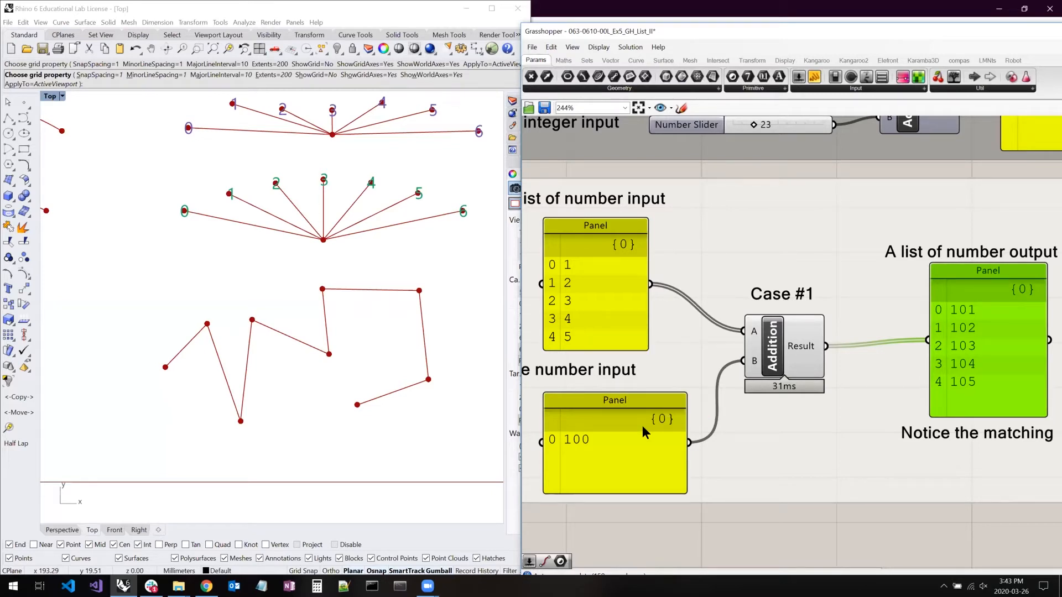
- Highlight the one-number panel, the list panel and the Addition component of Case #1 to examine the matching
{"action": "left_click", "coordinate": [622, 437]}
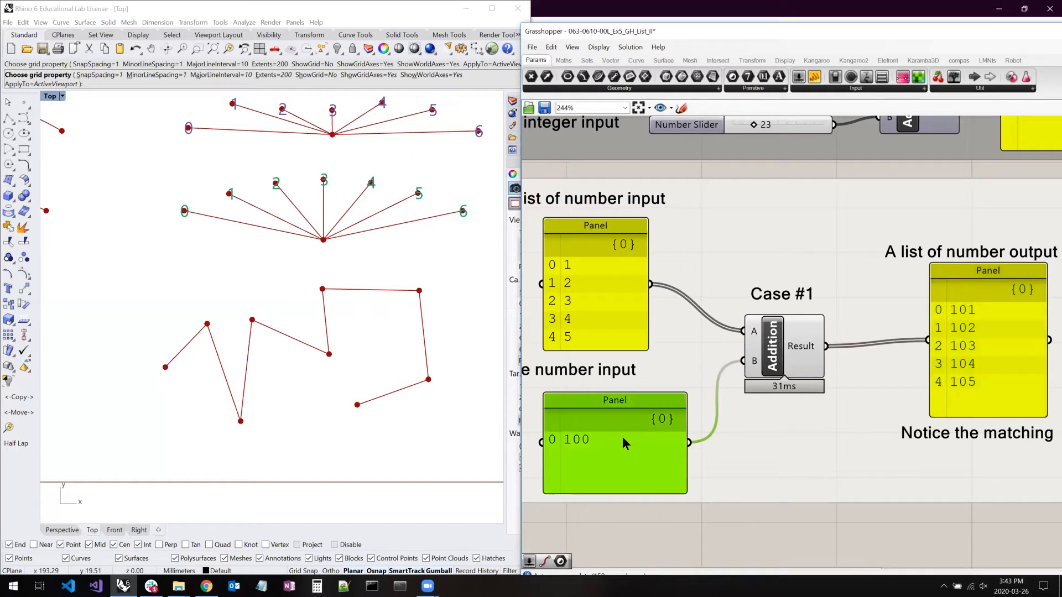
{"action": "left_click", "coordinate": [601, 313]}
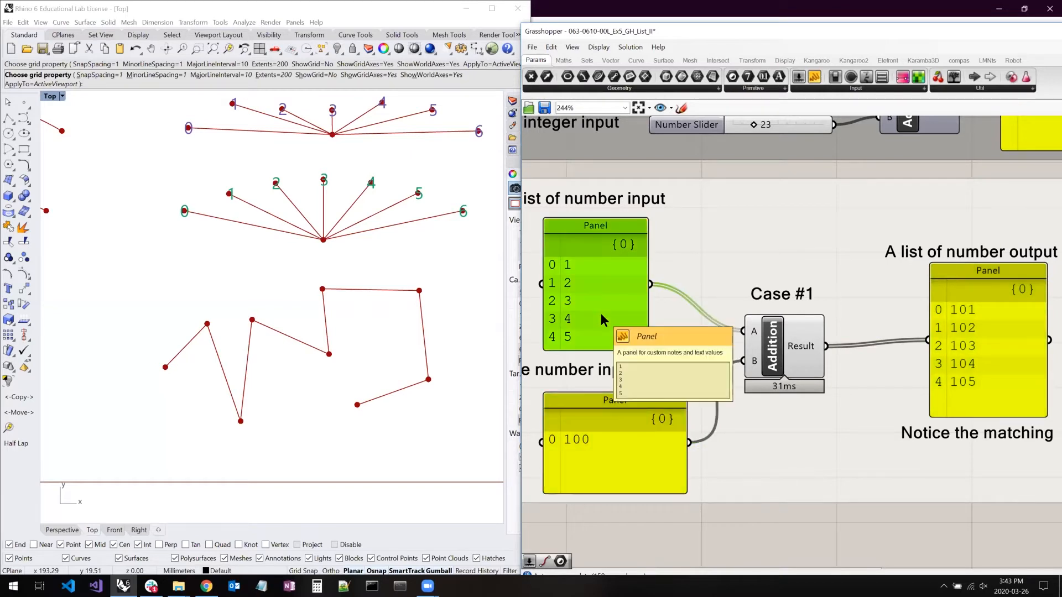
{"action": "left_click", "coordinate": [579, 437]}
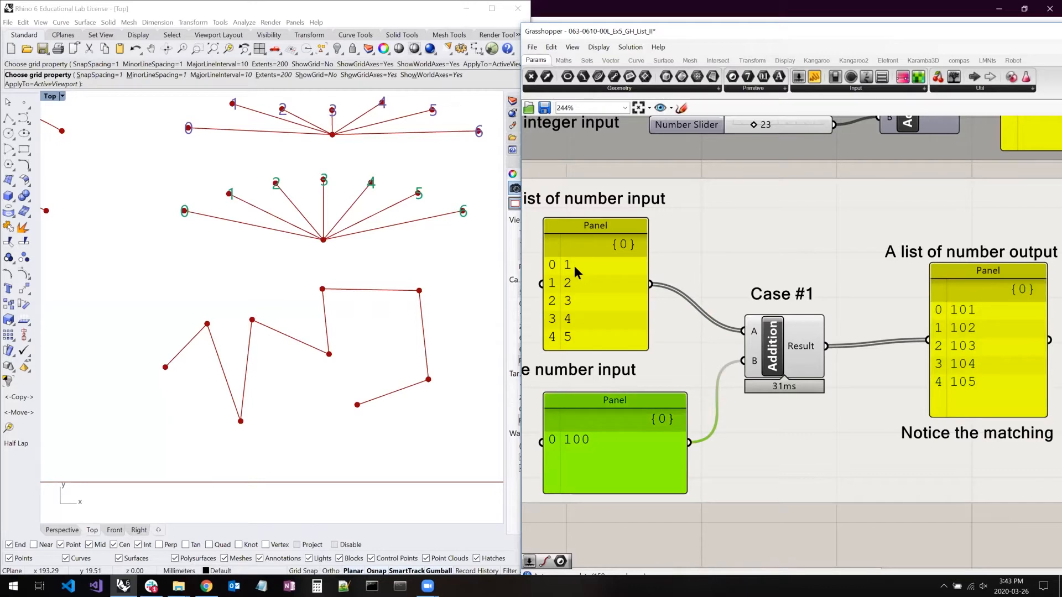
{"action": "left_click", "coordinate": [793, 339]}
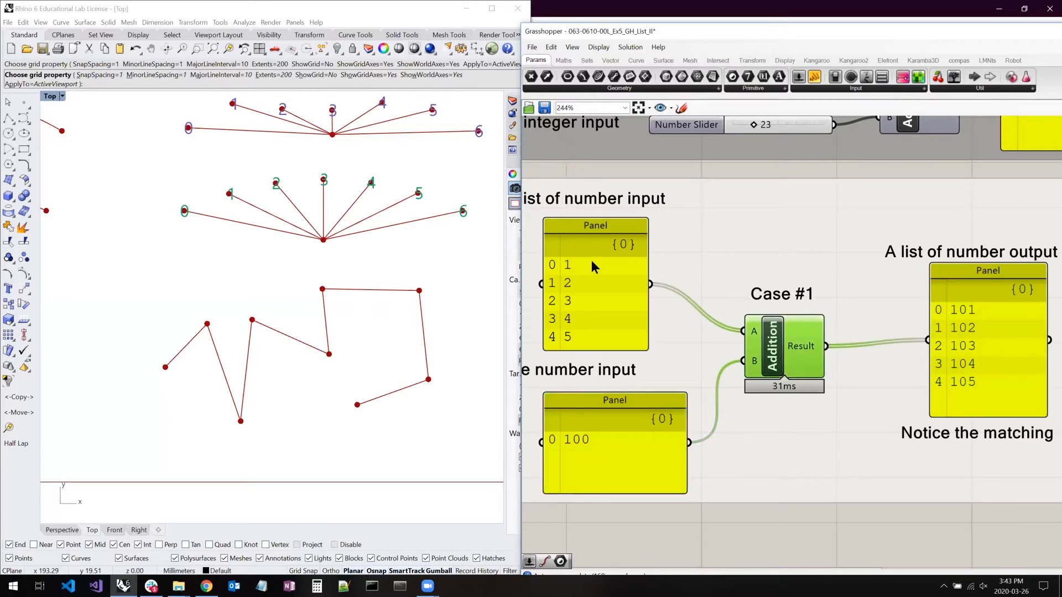
{"action": "left_click", "coordinate": [696, 171]}
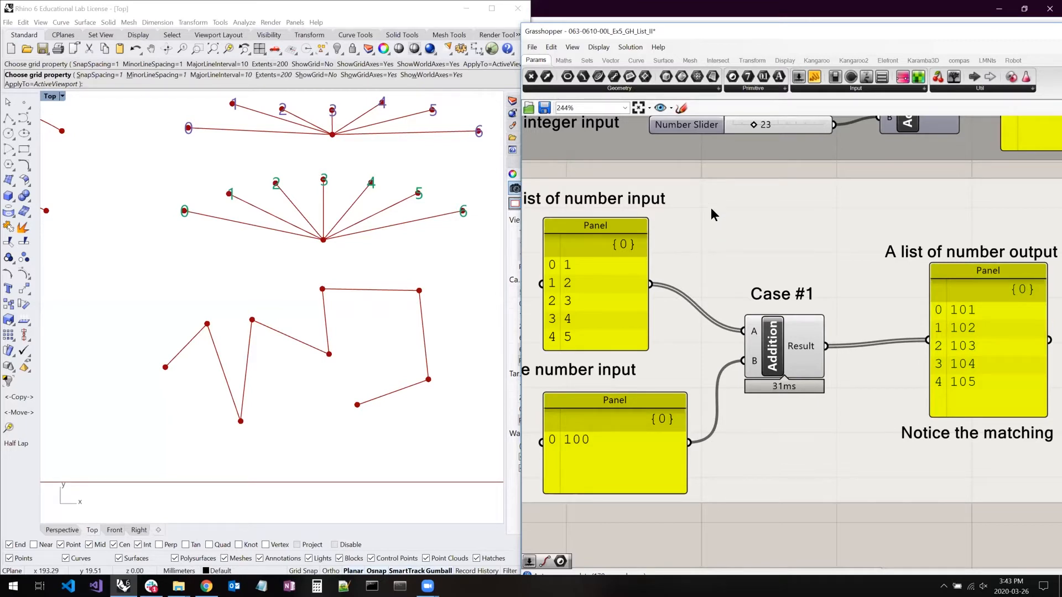
- Compare the earlier example with Case #1 by highlighting its two Number Sliders and the Case #1 Addition component
{"action": "scroll", "coordinate": [710, 200], "scroll_direction": "down", "scroll_amount": 2}
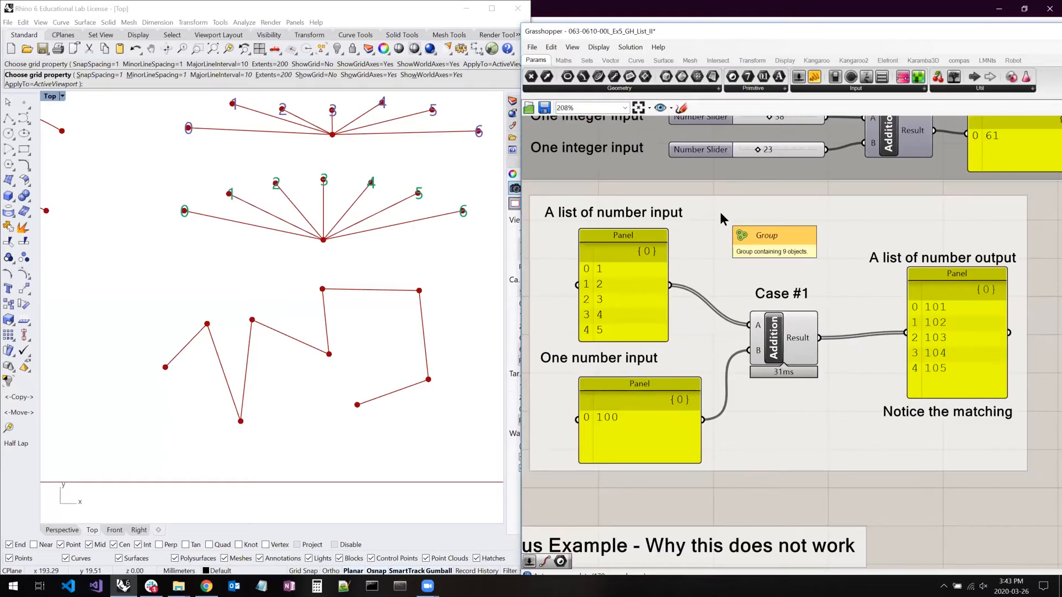
{"action": "mouse_move", "coordinate": [719, 211]}
{"action": "right_mouse_down"}
{"action": "mouse_move", "coordinate": [722, 236]}
{"action": "mouse_move", "coordinate": [728, 206]}
{"action": "mouse_move", "coordinate": [721, 231]}
{"action": "right_mouse_up"}
{"action": "right_click", "coordinate": [722, 237]}
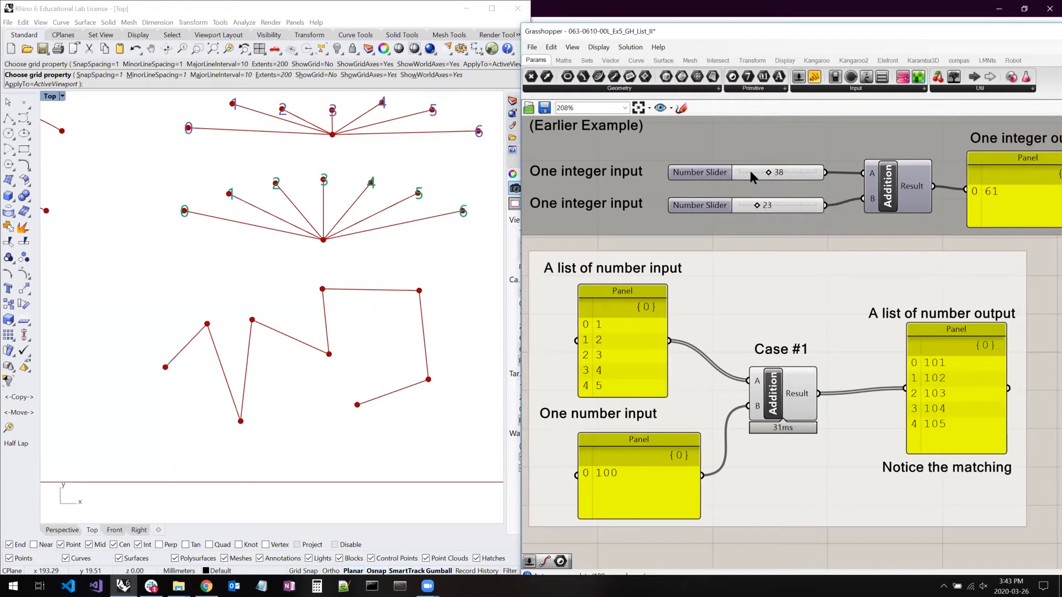
{"action": "left_click", "coordinate": [748, 176]}
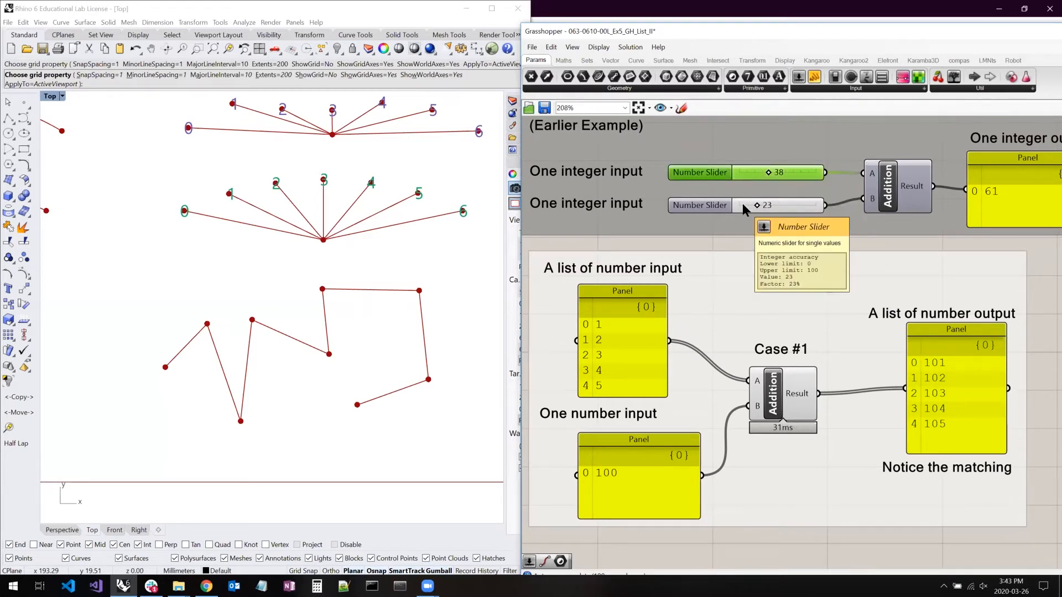
{"action": "left_click", "coordinate": [742, 204]}
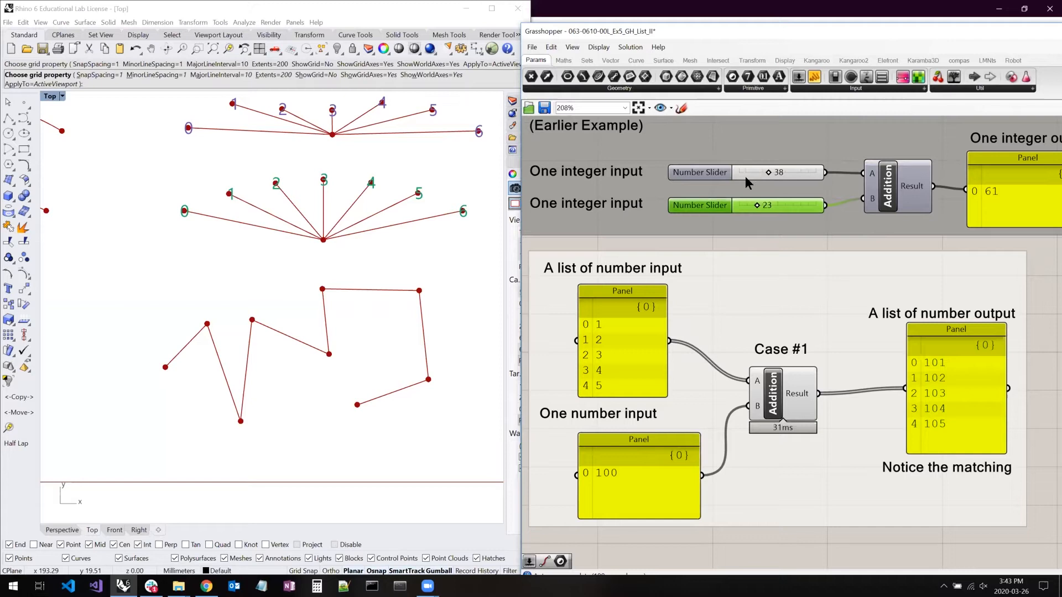
{"action": "left_click", "coordinate": [731, 247]}
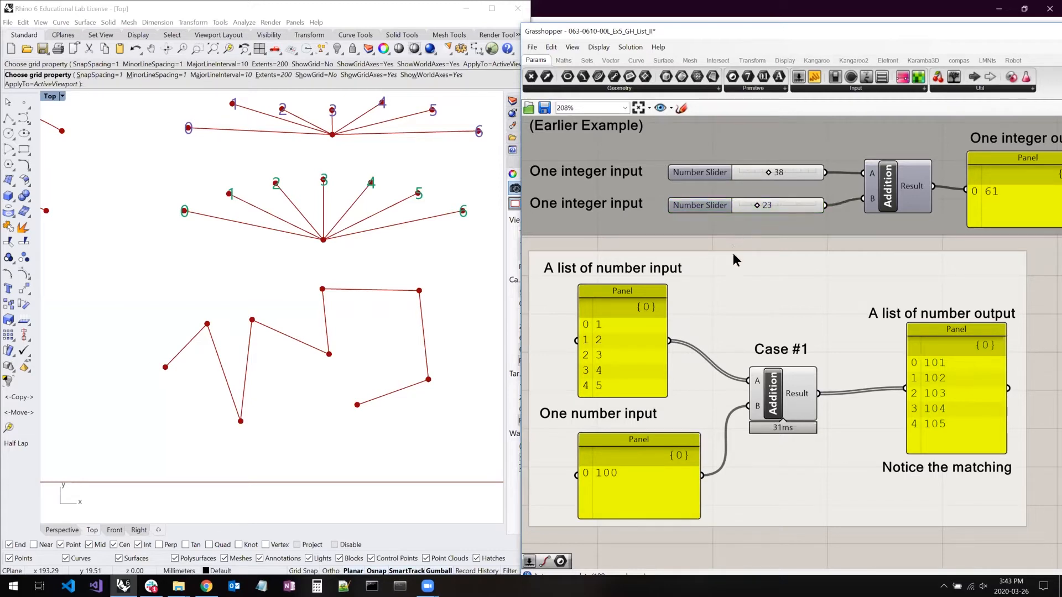
{"action": "left_click", "coordinate": [752, 398]}
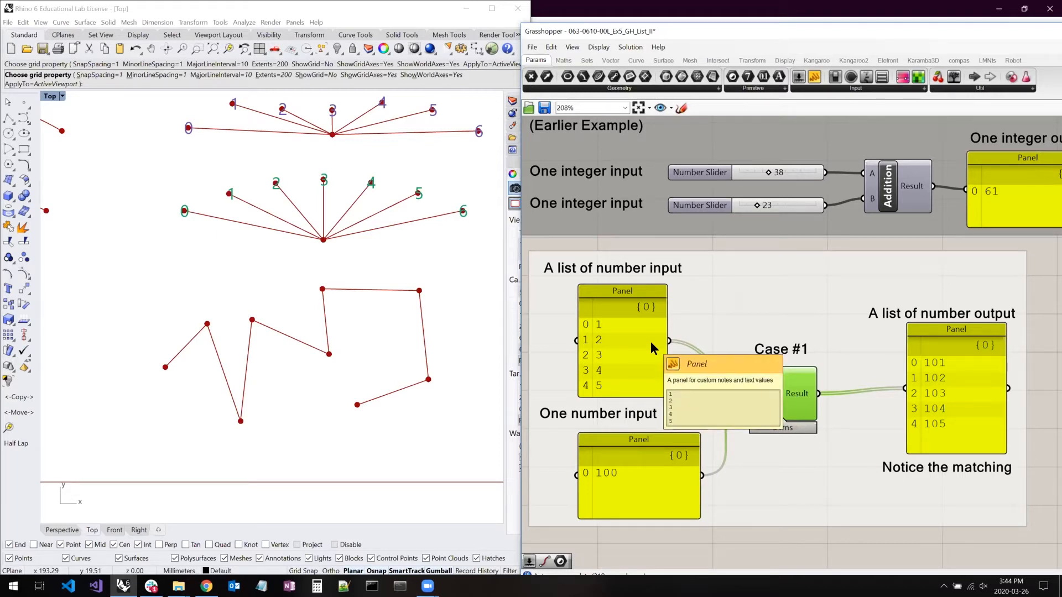
- Enlarge the upper and lower input list panels of Case #2
{"action": "right_click_drag", "start_coordinate": [914, 361], "coordinate": [486, 356]}
{"action": "right_click_drag", "start_coordinate": [1023, 348], "coordinate": [891, 348]}
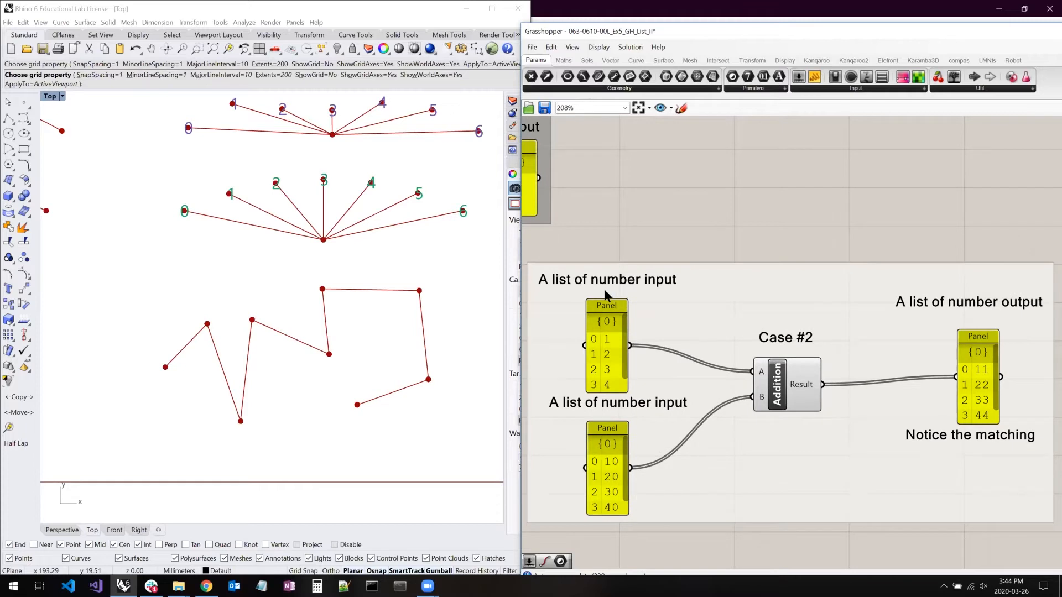
{"action": "left_click_drag", "start_coordinate": [627, 299], "coordinate": [696, 281]}
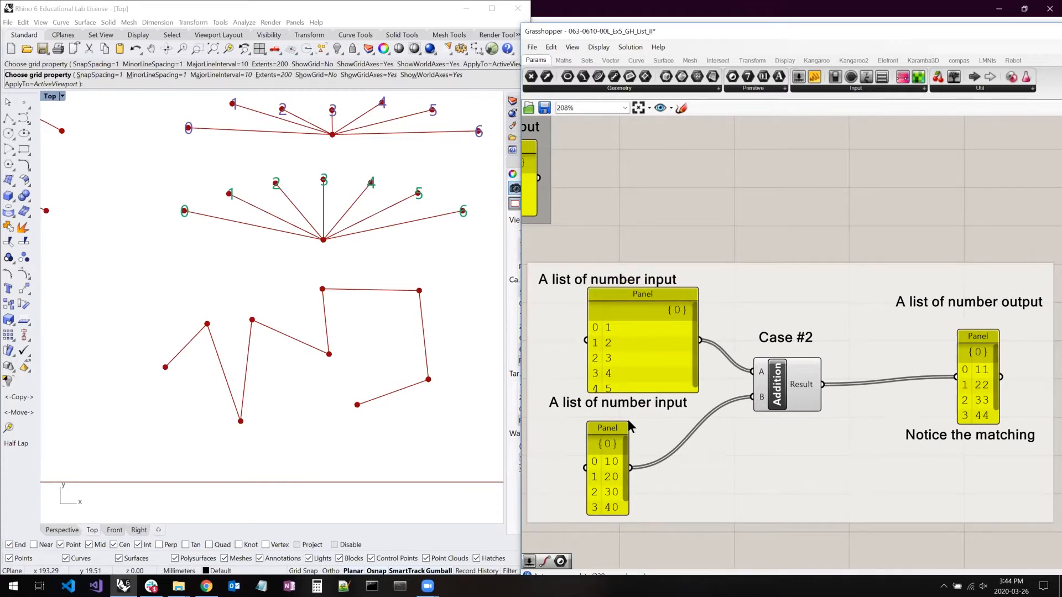
{"action": "left_click_drag", "start_coordinate": [636, 414], "coordinate": [704, 396]}
- Move both input labels and the upper input panel of Case #2 upward, and enlarge that panel to show its whole list
{"action": "left_click", "coordinate": [606, 283]}
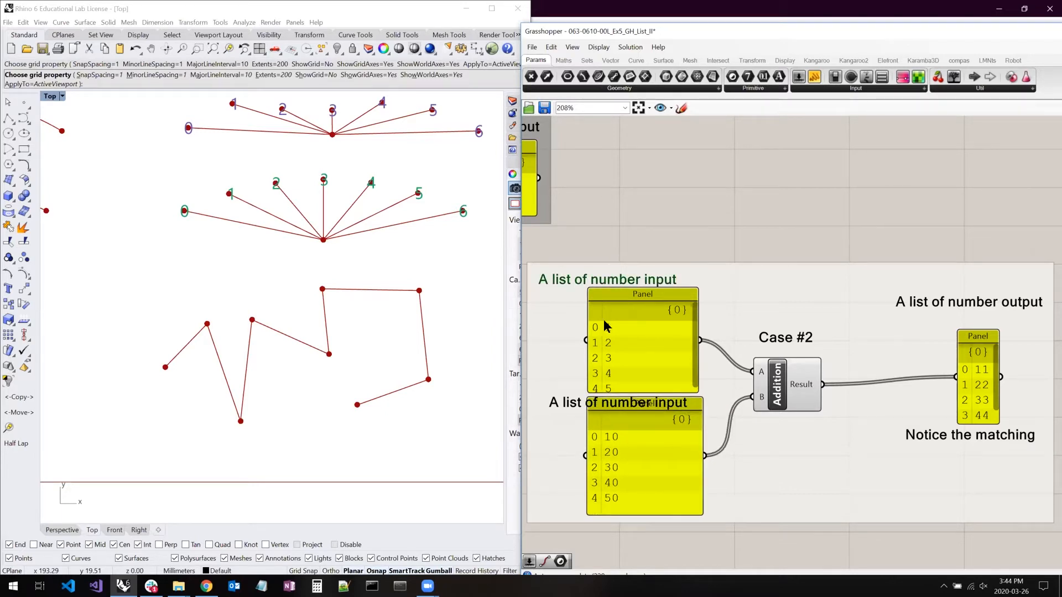
{"action": "left_click_drag", "start_coordinate": [566, 401], "coordinate": [554, 387]}
{"action": "left_click_drag", "start_coordinate": [630, 330], "coordinate": [635, 308]}
{"action": "left_click_drag", "start_coordinate": [698, 269], "coordinate": [702, 258]}
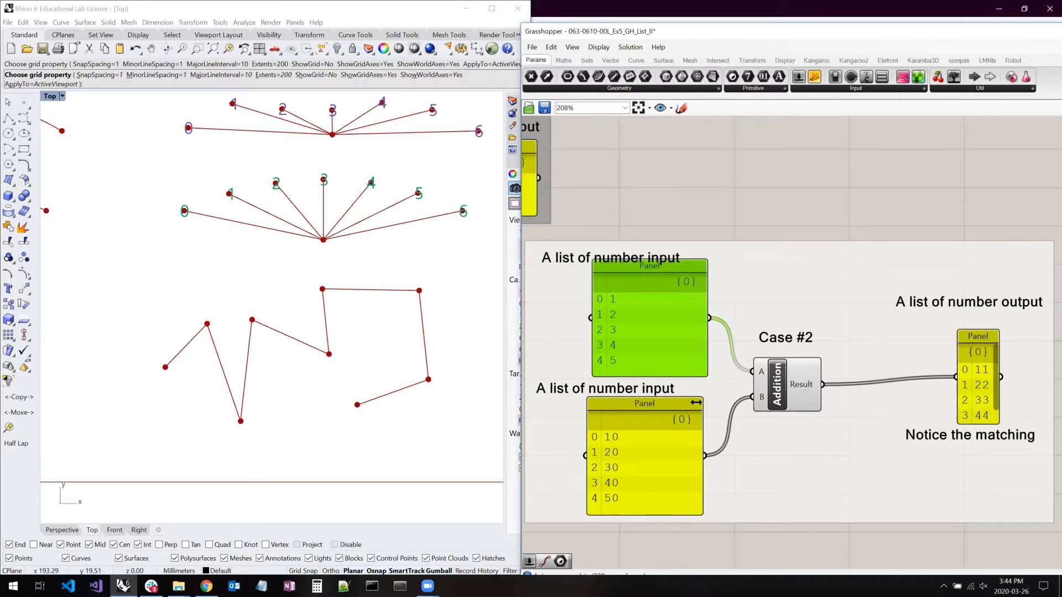
- Enlarge the Case #2 output panel to show its whole list, and raise the upper input label clear of its panel
{"action": "left_click_drag", "start_coordinate": [998, 331], "coordinate": [1014, 288]}
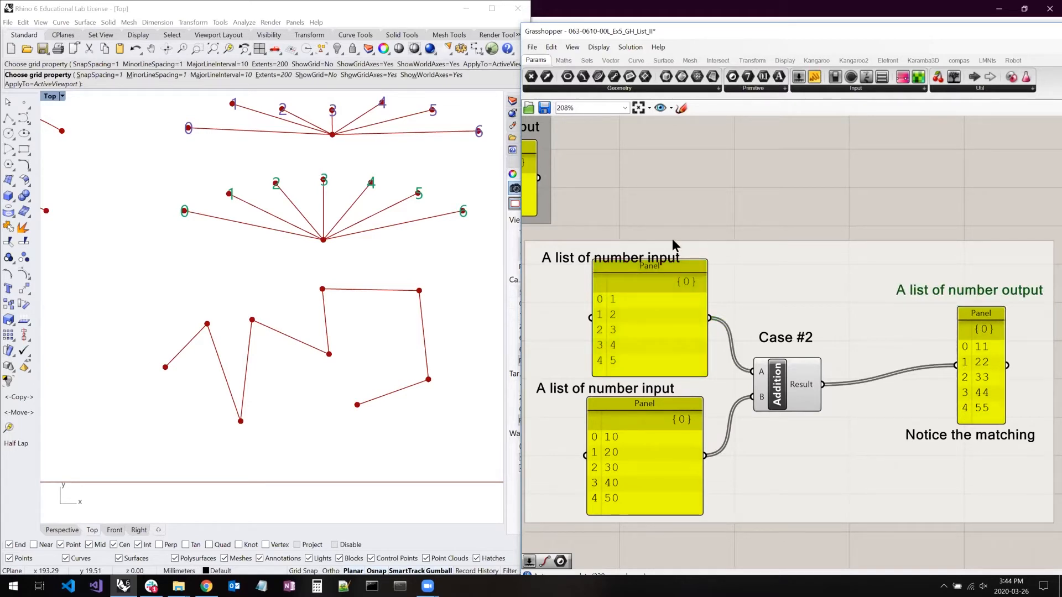
{"action": "left_click_drag", "start_coordinate": [673, 246], "coordinate": [679, 233]}
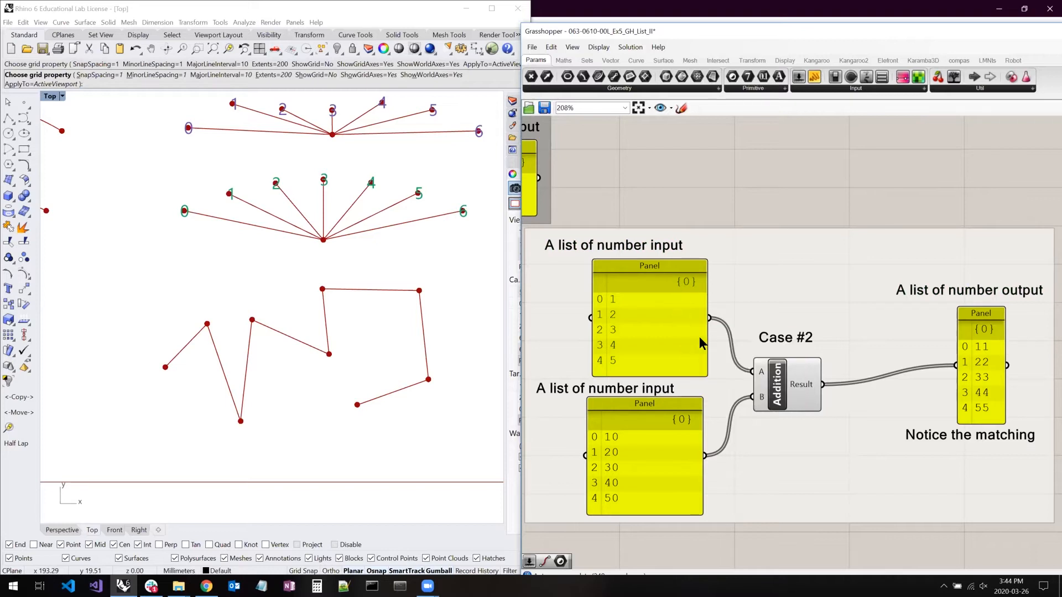
- Highlight the Case #2 Addition and its input panels, and place the lower input panel beside the upper one to compare both lists with the output
{"action": "left_click", "coordinate": [786, 383]}
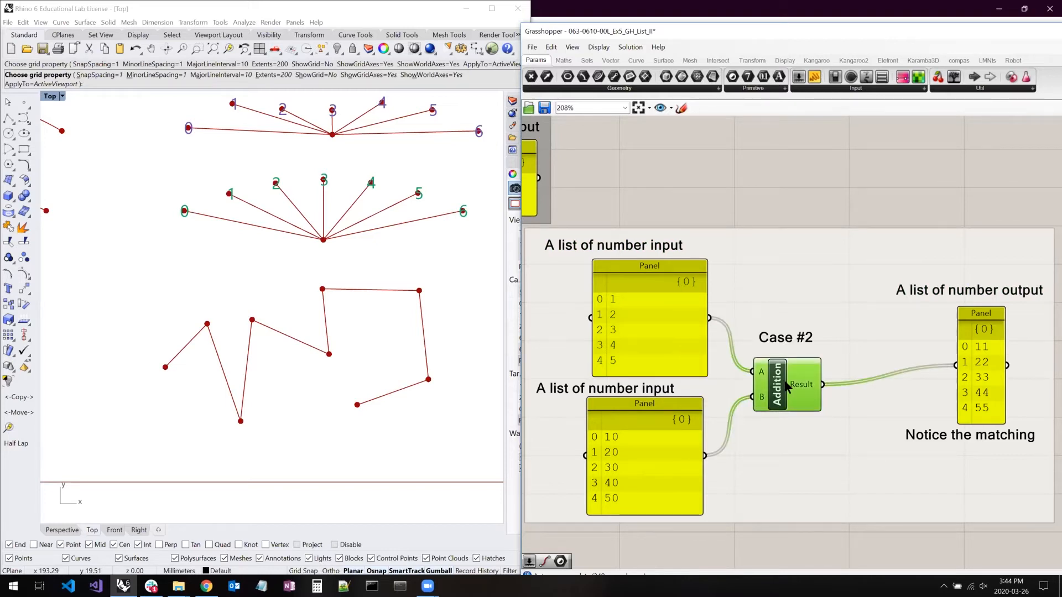
{"action": "left_click", "coordinate": [686, 326]}
{"action": "left_click", "coordinate": [685, 420]}
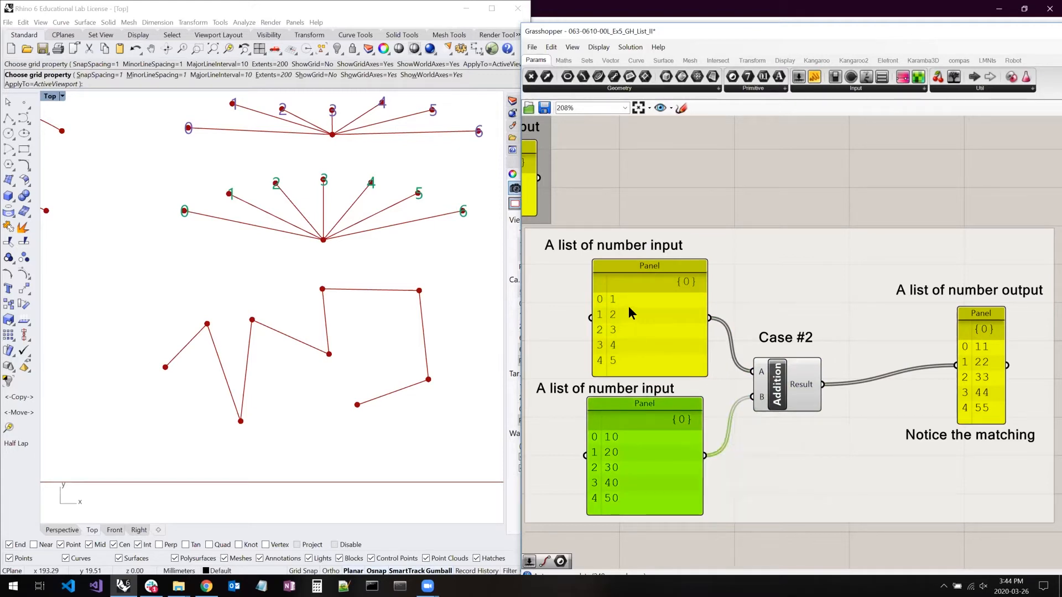
{"action": "left_click_drag", "start_coordinate": [673, 413], "coordinate": [762, 297]}
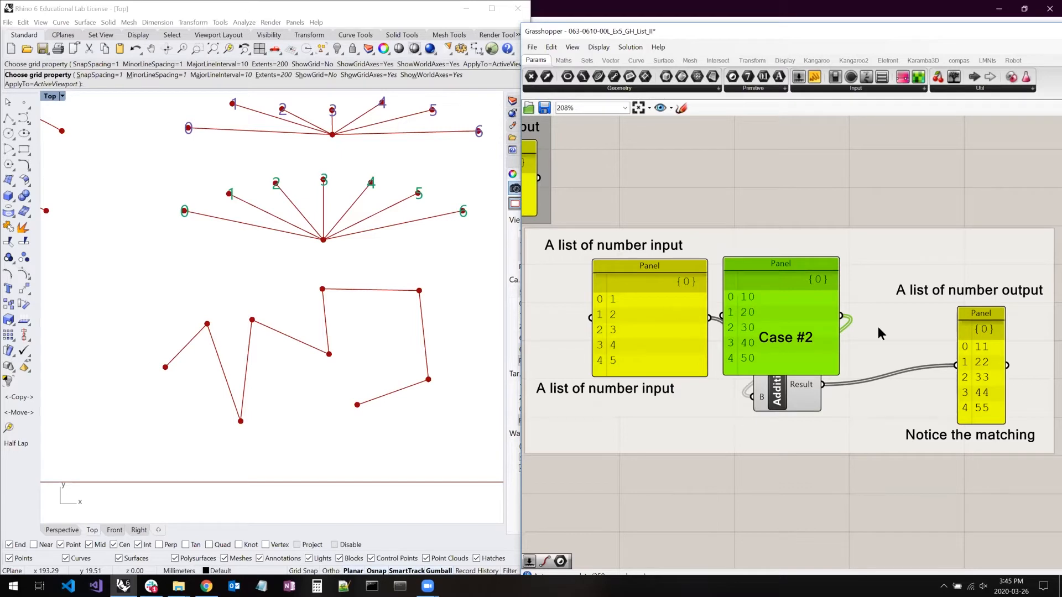
{"action": "left_click", "coordinate": [990, 369]}
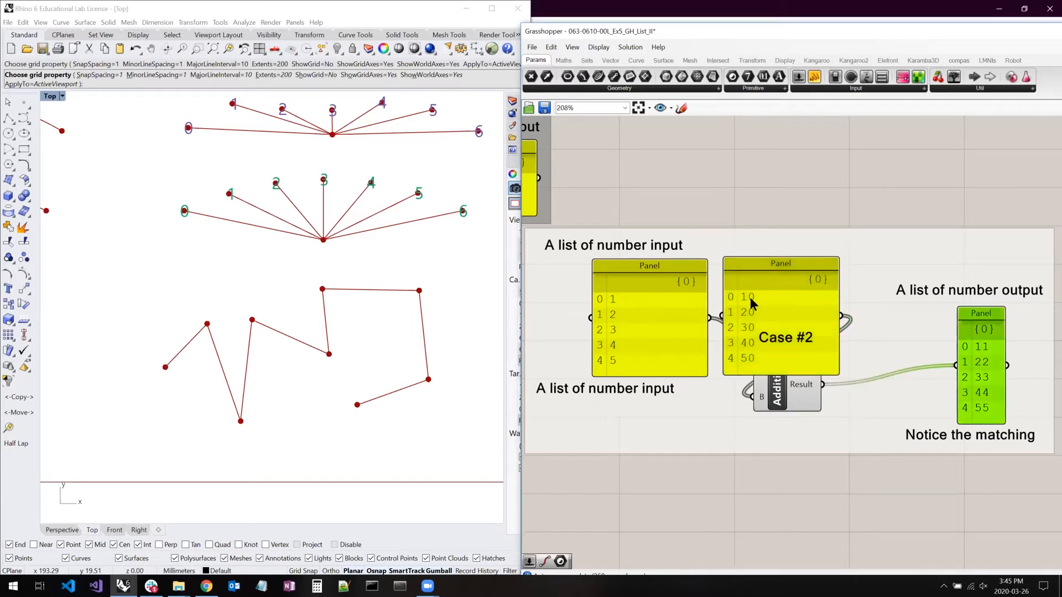
- Move the lower Case #2 input panel back under its label, and nudge the upper input panel and the Addition component slightly
{"action": "left_click_drag", "start_coordinate": [766, 289], "coordinate": [611, 440]}
{"action": "left_click", "coordinate": [742, 171]}
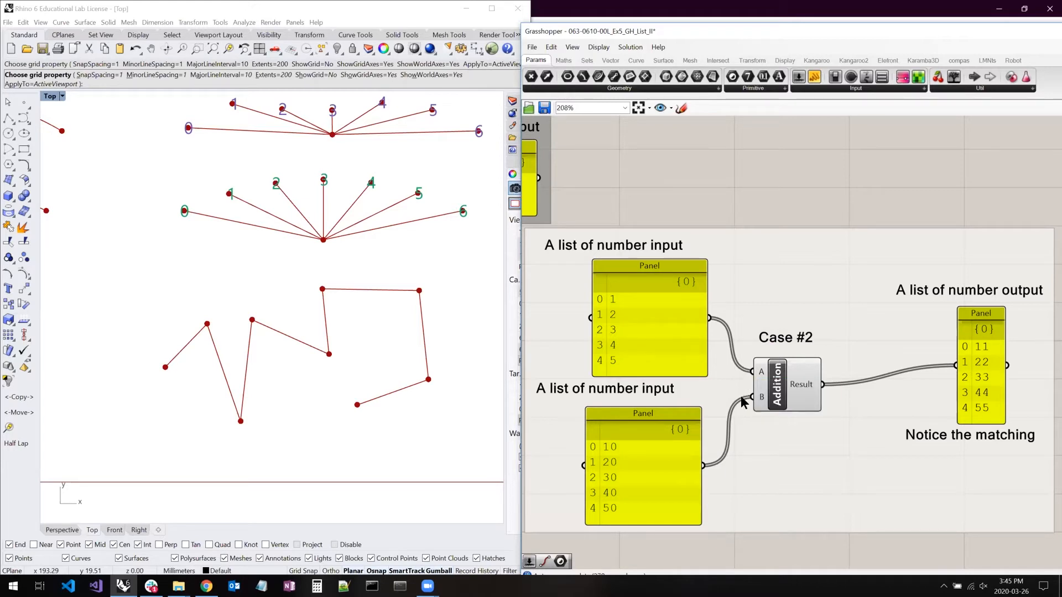
{"action": "left_click_drag", "start_coordinate": [632, 309], "coordinate": [625, 305]}
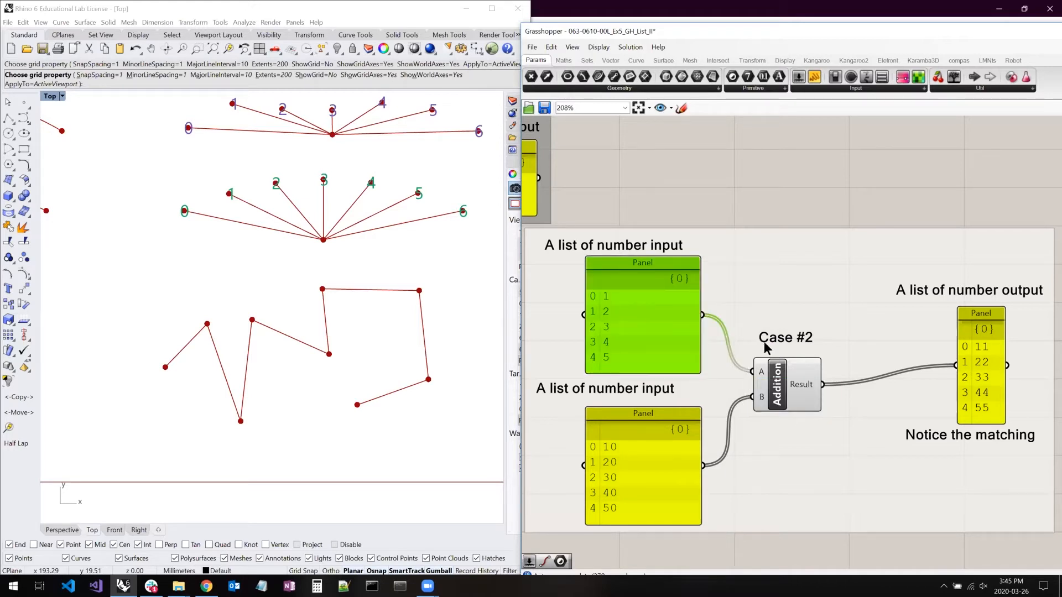
{"action": "left_click_drag", "start_coordinate": [781, 381], "coordinate": [785, 384]}
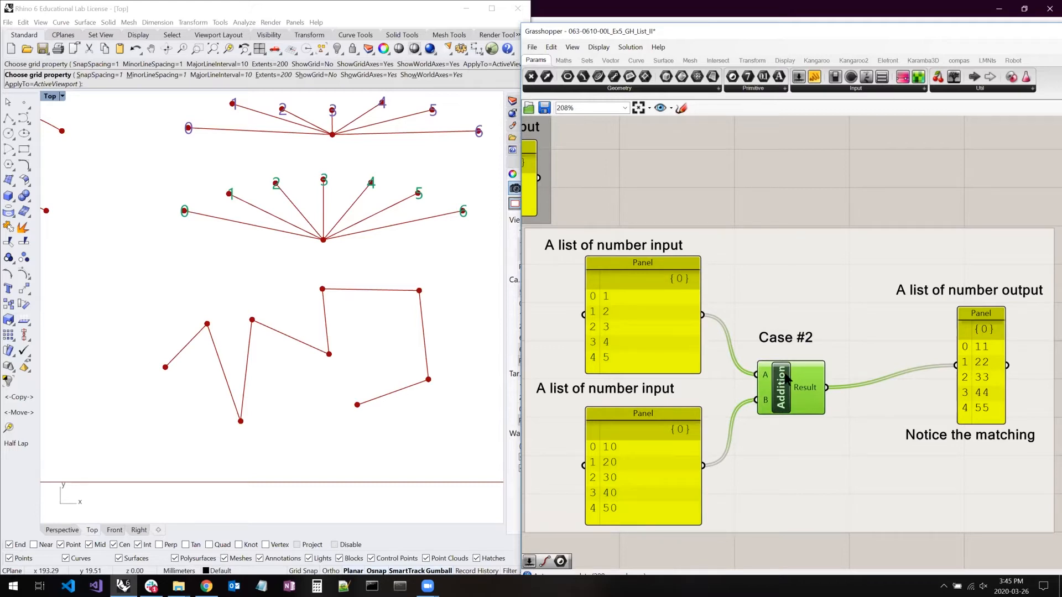
{"action": "left_click_drag", "start_coordinate": [783, 375], "coordinate": [786, 376]}
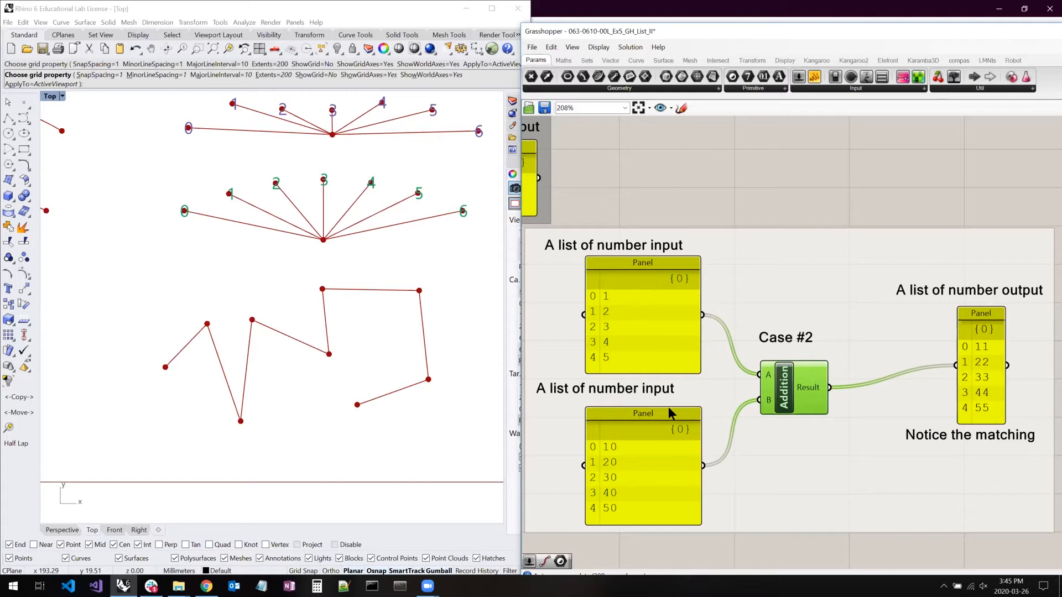
- Line up the lower input panel and the output panel of Case #2 in one row beside the upper input panel
{"action": "left_click_drag", "start_coordinate": [638, 462], "coordinate": [768, 308]}
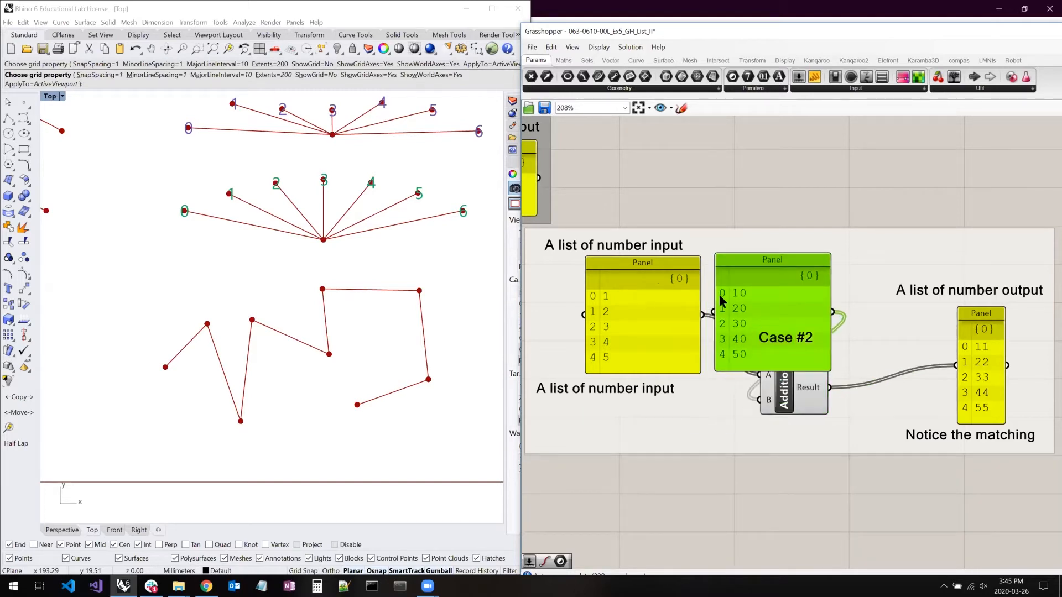
{"action": "right_click_drag", "start_coordinate": [927, 343], "coordinate": [845, 331]}
{"action": "left_click_drag", "start_coordinate": [882, 311], "coordinate": [795, 261]}
{"action": "right_click_drag", "start_coordinate": [835, 294], "coordinate": [910, 302]}
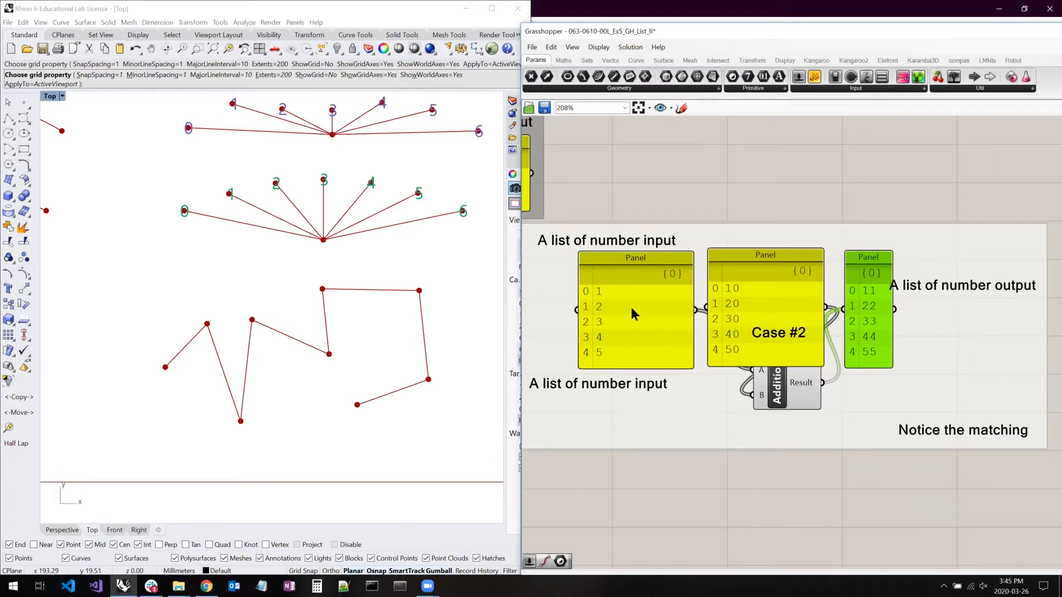
- Put the Case #2 panels back, with the lower input panel under its label and the output panel beyond the Addition component
{"action": "left_click_drag", "start_coordinate": [638, 307], "coordinate": [622, 304]}
{"action": "left_click_drag", "start_coordinate": [772, 261], "coordinate": [610, 422]}
{"action": "left_click_drag", "start_coordinate": [849, 313], "coordinate": [946, 362]}
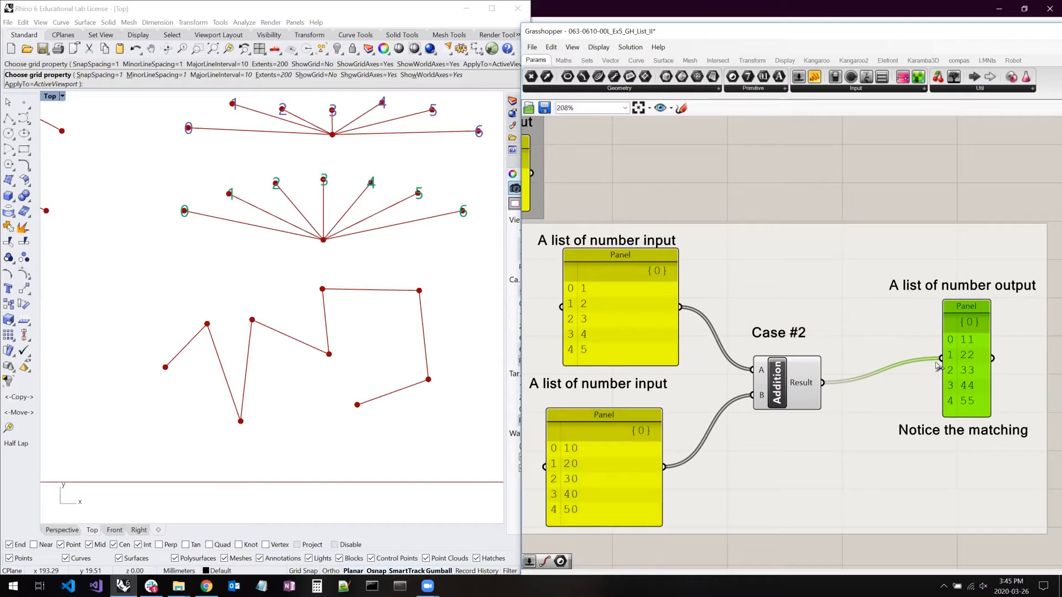
- Raise the Case #3 title and upper input label, and enlarge both Case #3 input panels to show their whole lists
{"action": "right_click_drag", "start_coordinate": [693, 362], "coordinate": [403, 361]}
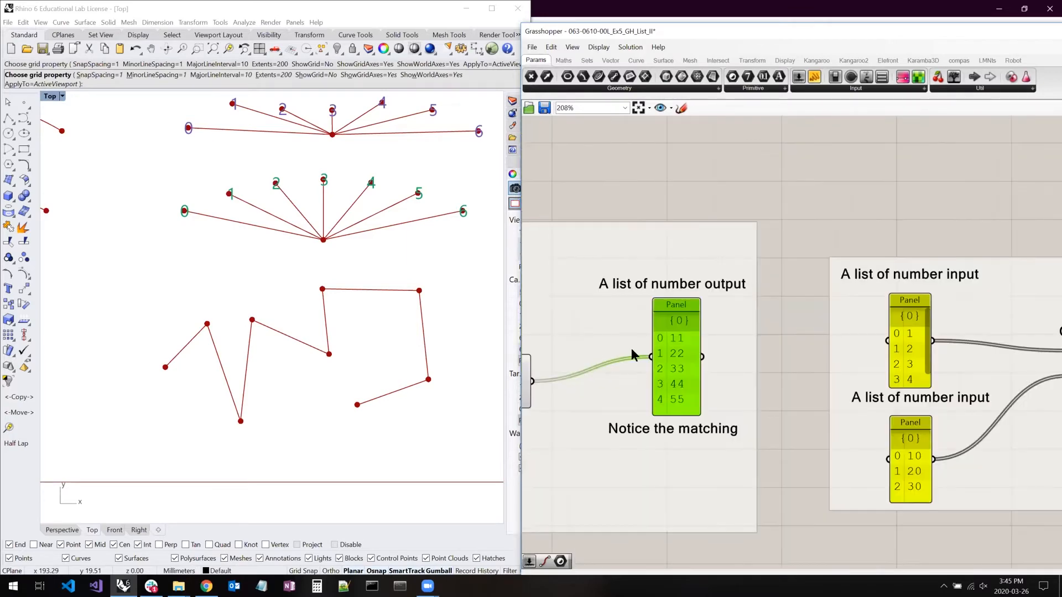
{"action": "right_click_drag", "start_coordinate": [651, 366], "coordinate": [605, 360]}
{"action": "right_click_drag", "start_coordinate": [855, 309], "coordinate": [704, 310]}
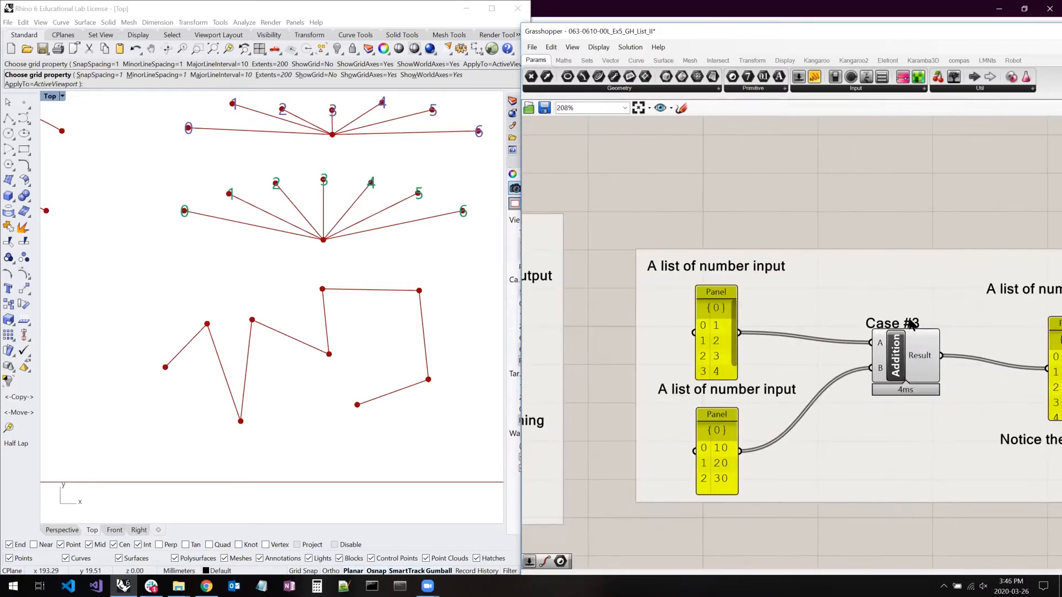
{"action": "left_click_drag", "start_coordinate": [909, 325], "coordinate": [918, 318]}
{"action": "left_click_drag", "start_coordinate": [732, 282], "coordinate": [786, 263]}
{"action": "left_click_drag", "start_coordinate": [676, 267], "coordinate": [685, 239]}
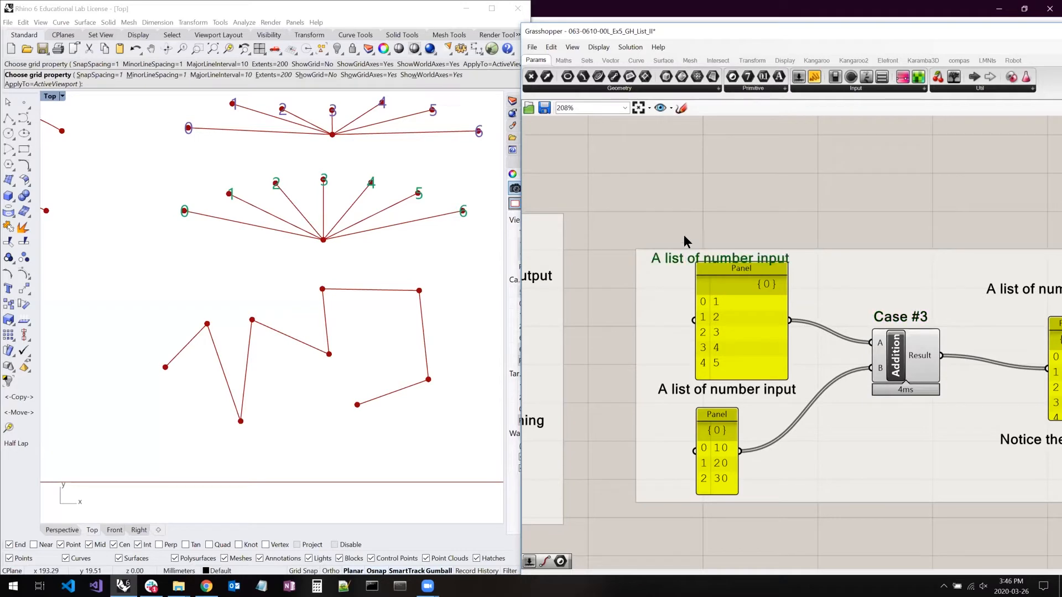
{"action": "left_click_drag", "start_coordinate": [732, 490], "coordinate": [785, 536]}
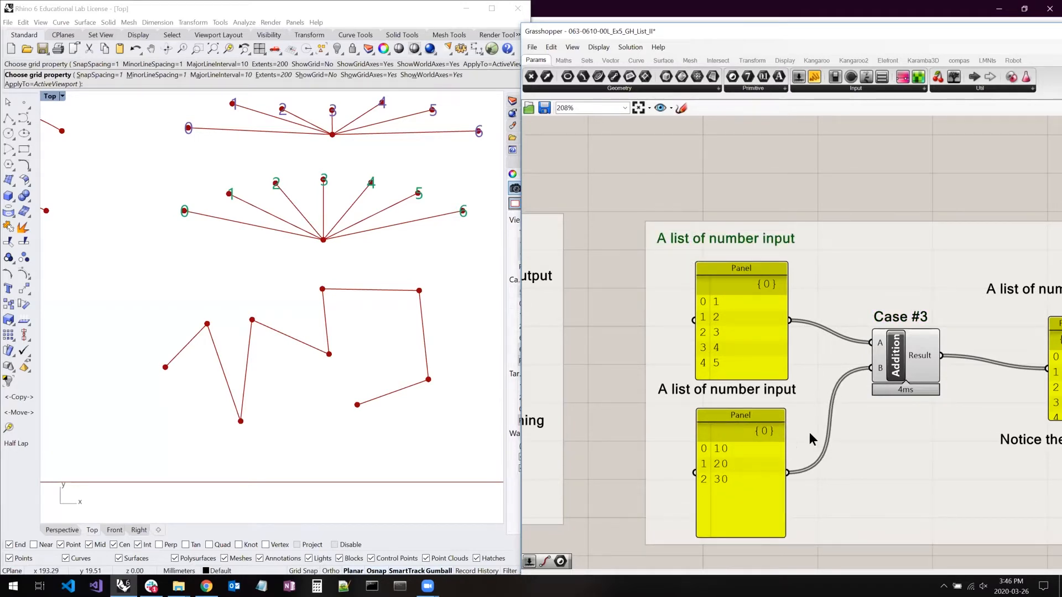
- Enlarge the Case #3 output panel to show its whole list, and shift the lower input label clear of the upper panel
{"action": "right_click_drag", "start_coordinate": [951, 392], "coordinate": [843, 361]}
{"action": "left_click_drag", "start_coordinate": [975, 384], "coordinate": [1003, 420]}
{"action": "left_click_drag", "start_coordinate": [975, 373], "coordinate": [962, 364]}
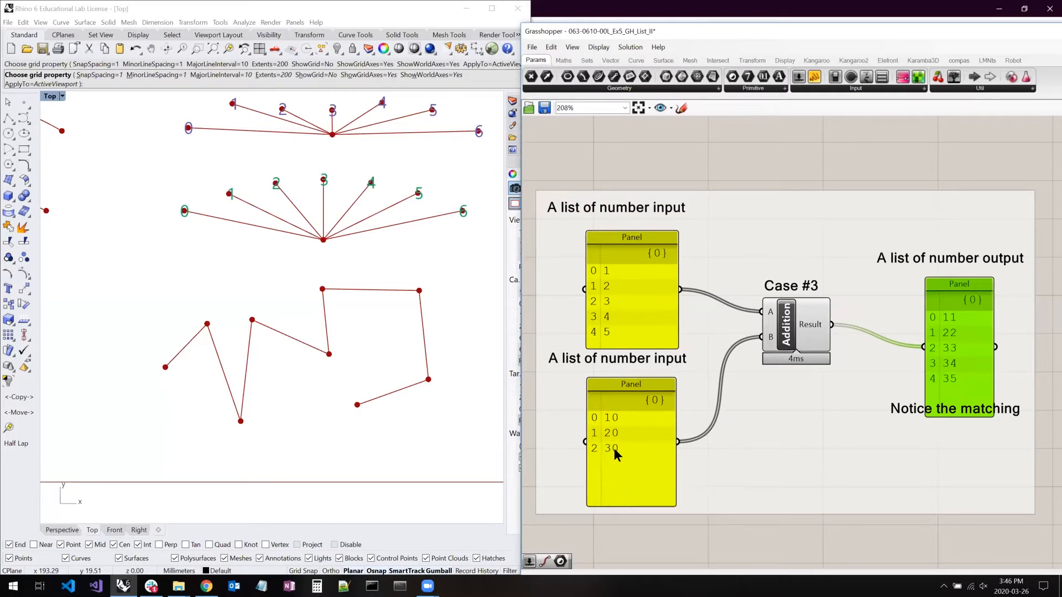
{"action": "left_click", "coordinate": [615, 331]}
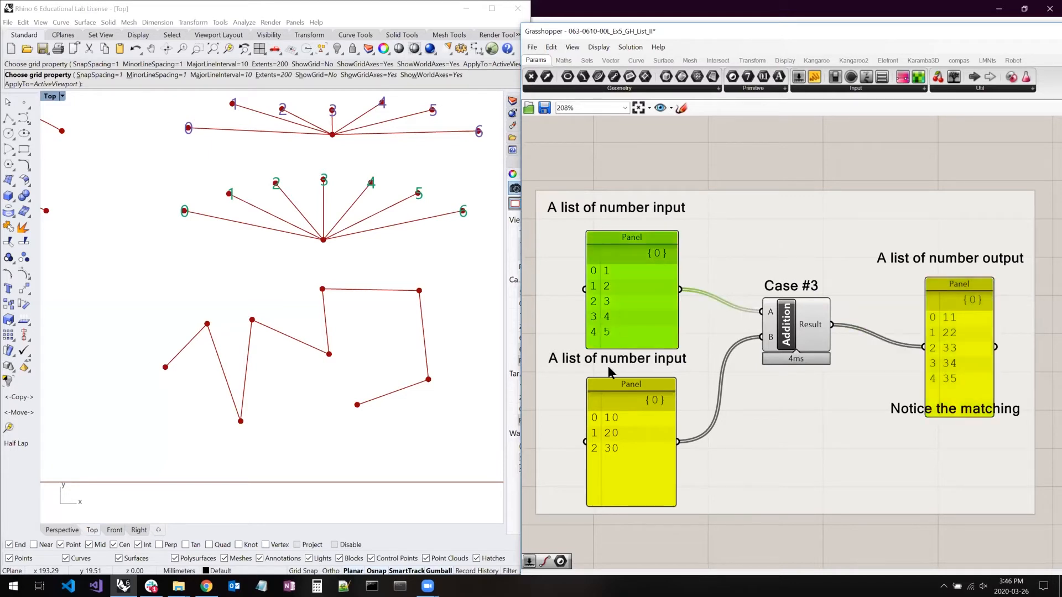
{"action": "left_click_drag", "start_coordinate": [609, 357], "coordinate": [614, 363]}
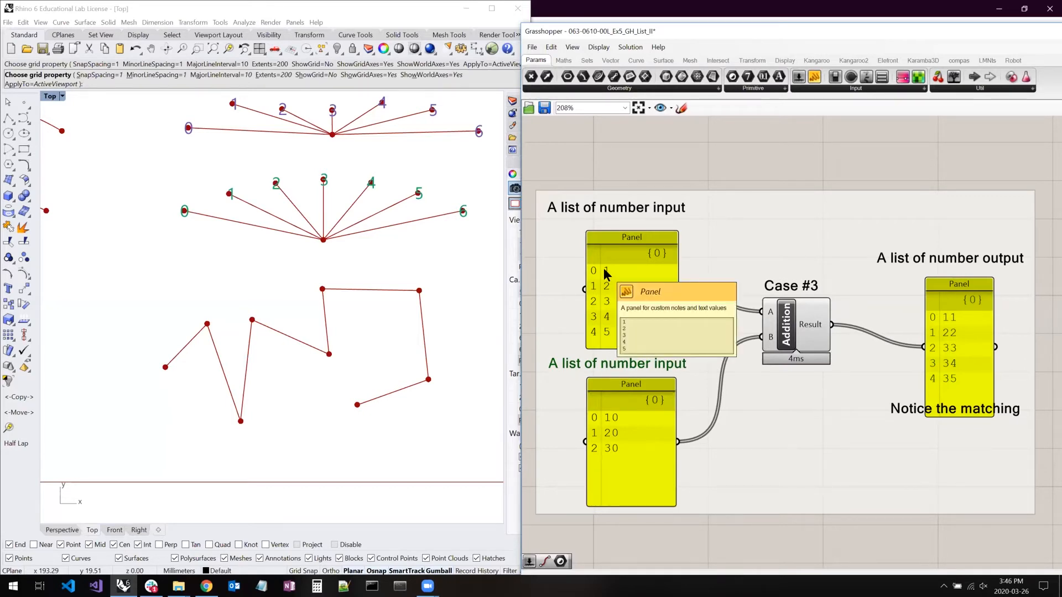
- Line up the lower input panel and the output panel of Case #3 beside the upper input panel to compare the list matching
{"action": "left_click_drag", "start_coordinate": [633, 403], "coordinate": [742, 251]}
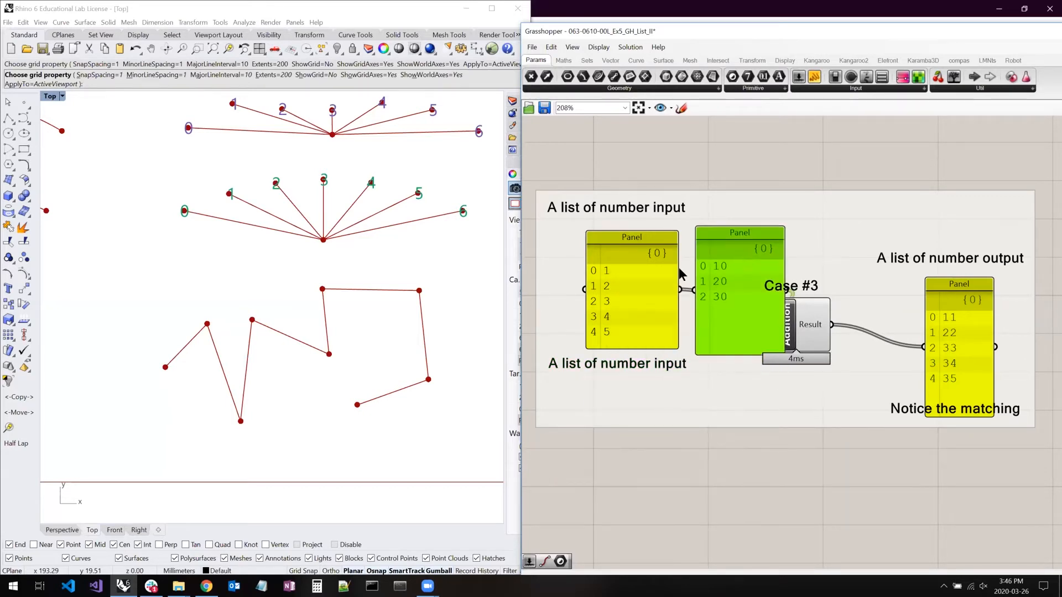
{"action": "left_click", "coordinate": [609, 270]}
{"action": "left_click", "coordinate": [698, 265]}
{"action": "left_click_drag", "start_coordinate": [931, 307], "coordinate": [859, 262]}
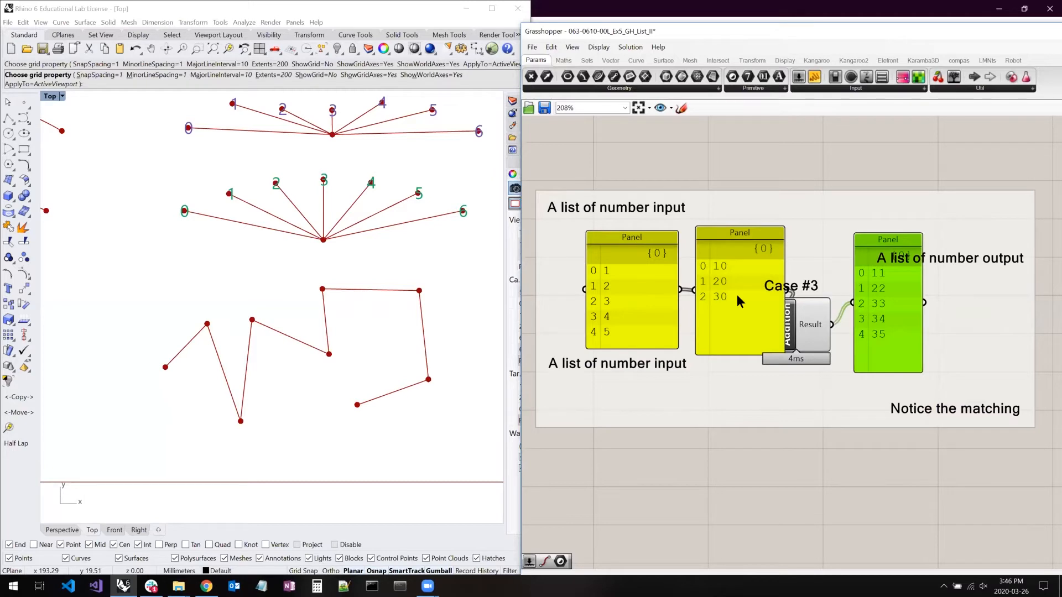
{"action": "left_click_drag", "start_coordinate": [738, 296], "coordinate": [739, 299]}
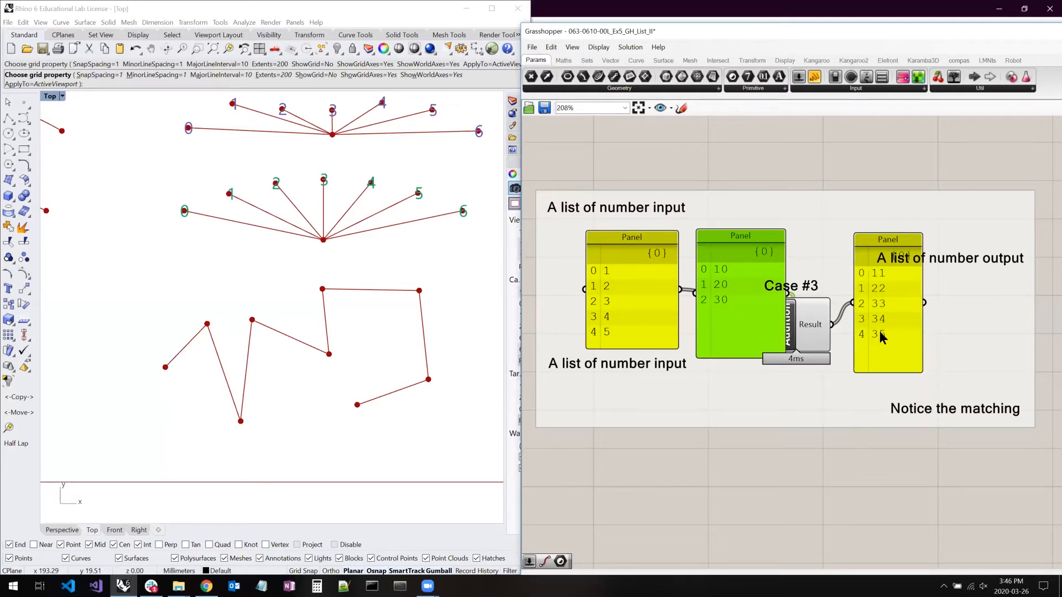
- Spread the Case #3 panels and Addition component back into their original layout, and place the "Notice the matching" label below the output panel
{"action": "left_click_drag", "start_coordinate": [882, 330], "coordinate": [943, 326]}
{"action": "left_click_drag", "start_coordinate": [798, 326], "coordinate": [845, 322]}
{"action": "left_click_drag", "start_coordinate": [726, 269], "coordinate": [623, 411]}
{"action": "left_click_drag", "start_coordinate": [827, 355], "coordinate": [781, 379]}
{"action": "left_click_drag", "start_coordinate": [947, 343], "coordinate": [945, 385]}
{"action": "left_click_drag", "start_coordinate": [905, 420], "coordinate": [898, 429]}
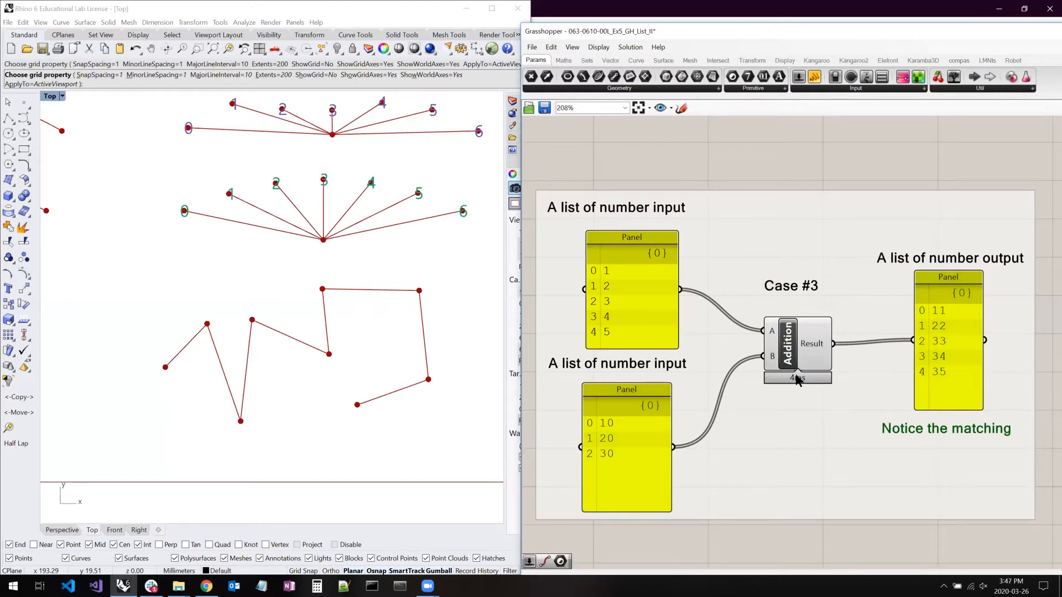
- Go to the "Coronavirus Example - Why this does not work" group and highlight its Curve (Corona virus) parameter
{"action": "scroll", "coordinate": [796, 378], "scroll_direction": "down", "scroll_amount": 3}
{"action": "scroll", "coordinate": [768, 390], "scroll_direction": "down", "scroll_amount": 1}
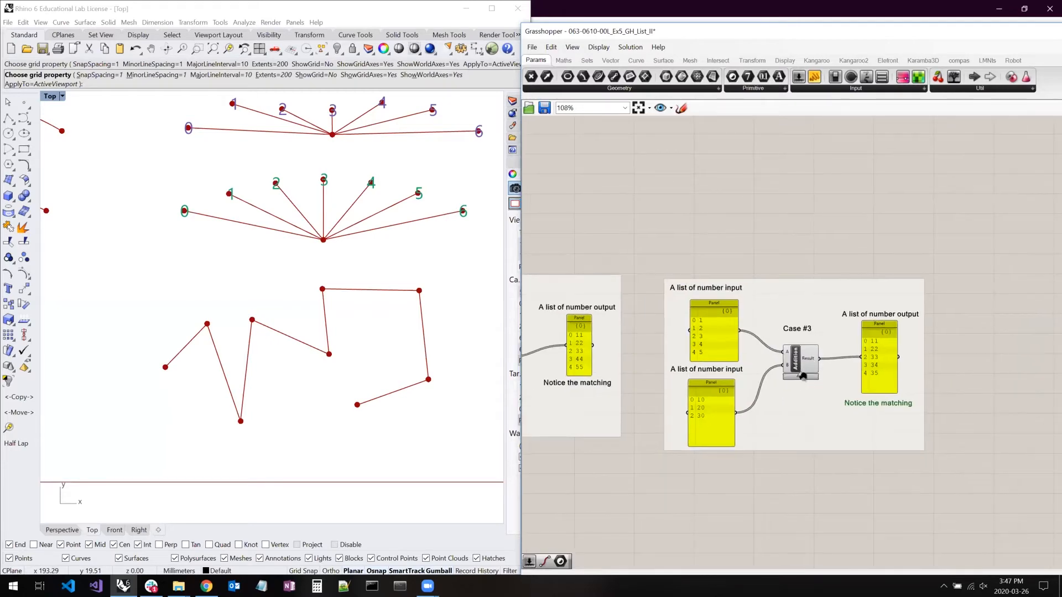
{"action": "right_click_drag", "start_coordinate": [743, 356], "coordinate": [752, 356]}
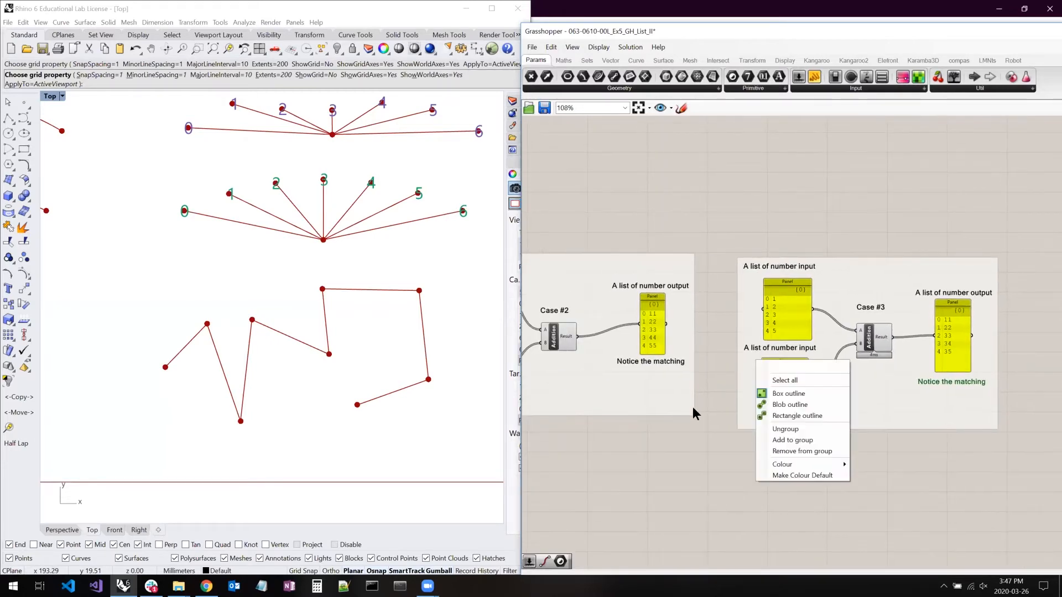
{"action": "right_click_drag", "start_coordinate": [703, 437], "coordinate": [920, 341]}
{"action": "right_click_drag", "start_coordinate": [741, 364], "coordinate": [946, 332]}
{"action": "right_click_drag", "start_coordinate": [864, 330], "coordinate": [945, 336]}
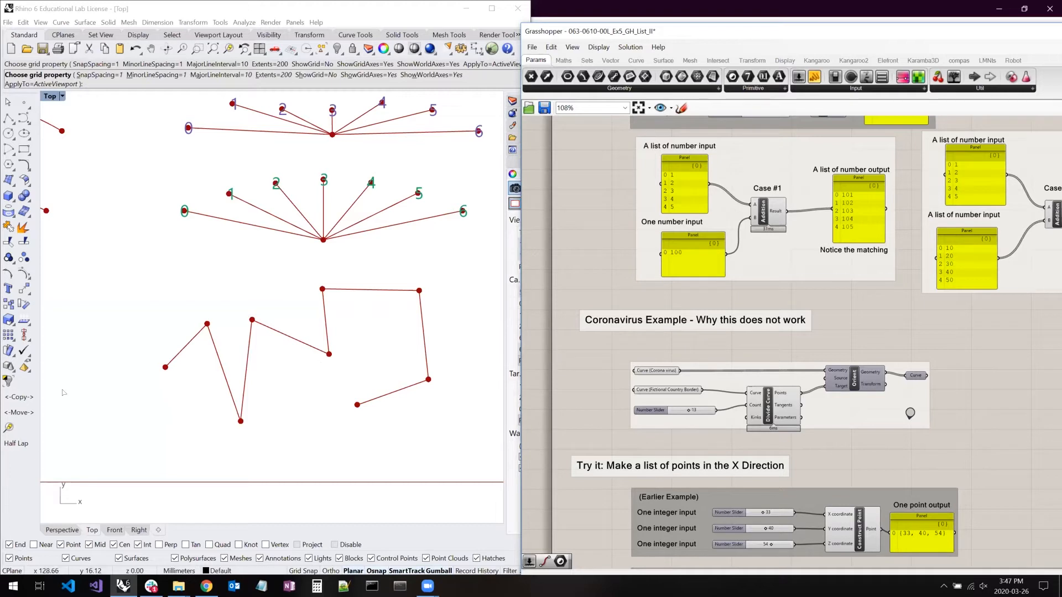
{"action": "left_click", "coordinate": [668, 370]}
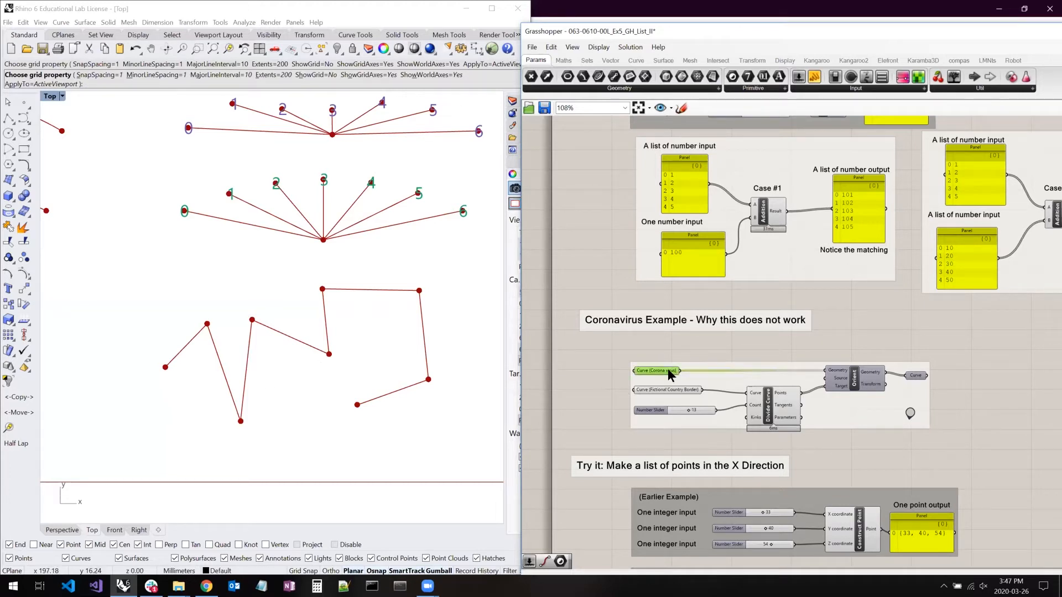
{"action": "double_click", "coordinate": [669, 367]}
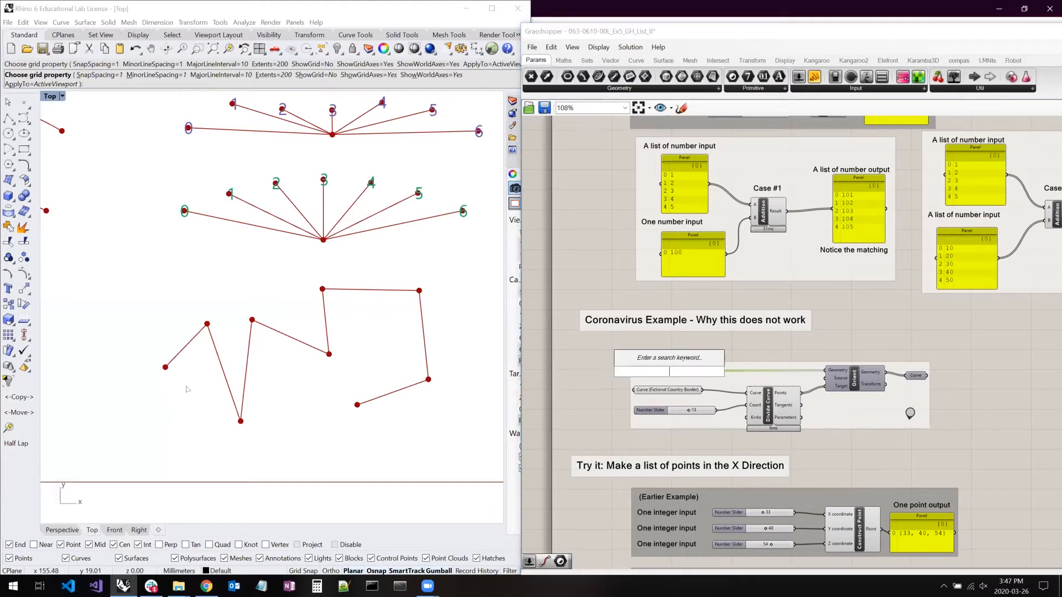
- Examine the highlighted corona virus curves close up at the origin in Rhino's Top viewport
{"action": "right_click_drag", "start_coordinate": [201, 353], "coordinate": [398, 316]}
{"action": "right_click_drag", "start_coordinate": [74, 362], "coordinate": [303, 339]}
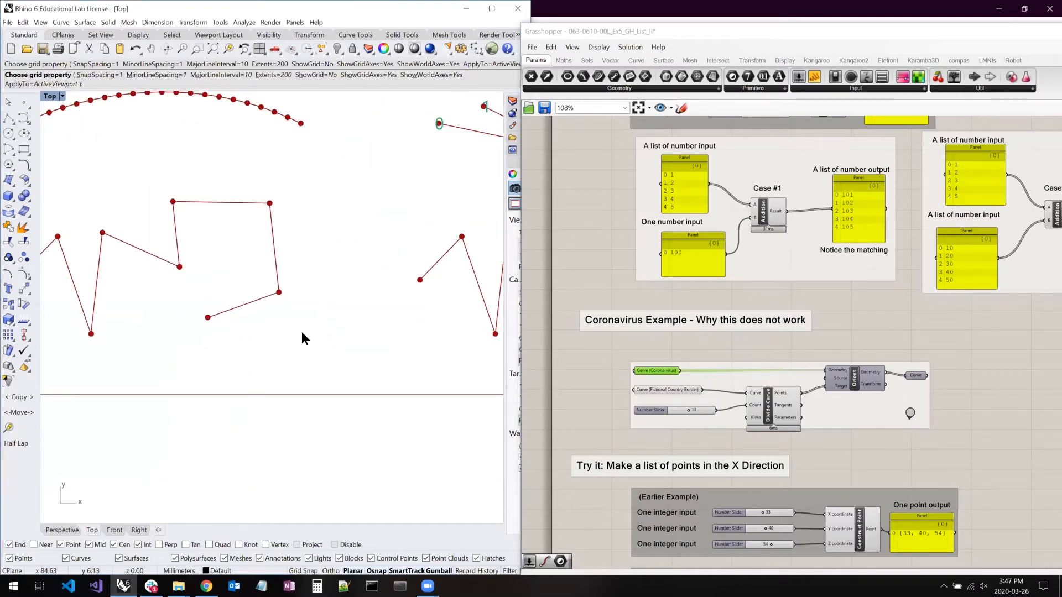
{"action": "right_click", "coordinate": [125, 356]}
{"action": "right_click_drag", "start_coordinate": [125, 362], "coordinate": [325, 365]}
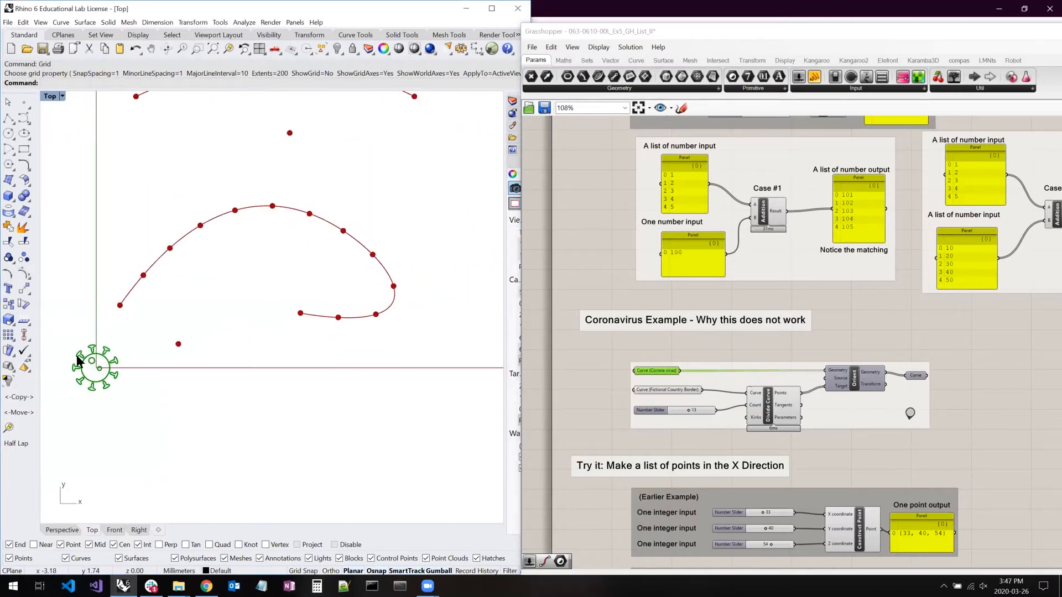
{"action": "scroll", "coordinate": [84, 362], "scroll_direction": "up", "scroll_amount": 4}
{"action": "scroll", "coordinate": [85, 362], "scroll_direction": "up", "scroll_amount": 2}
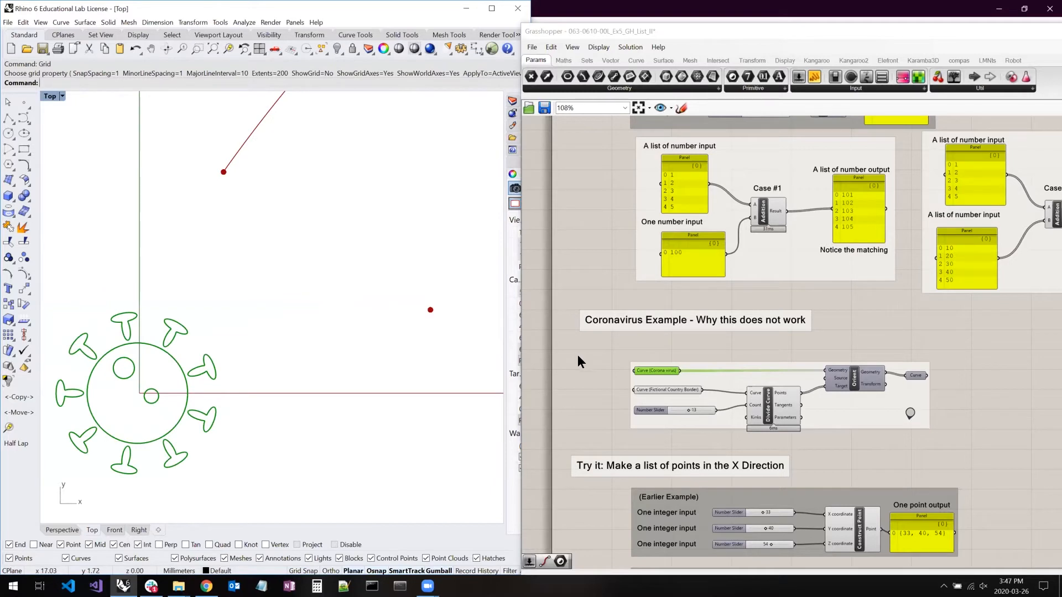
{"action": "right_click_drag", "start_coordinate": [255, 369], "coordinate": [413, 371]}
{"action": "right_click", "coordinate": [258, 372]}
{"action": "scroll", "coordinate": [258, 372], "scroll_direction": "up", "scroll_amount": 6}
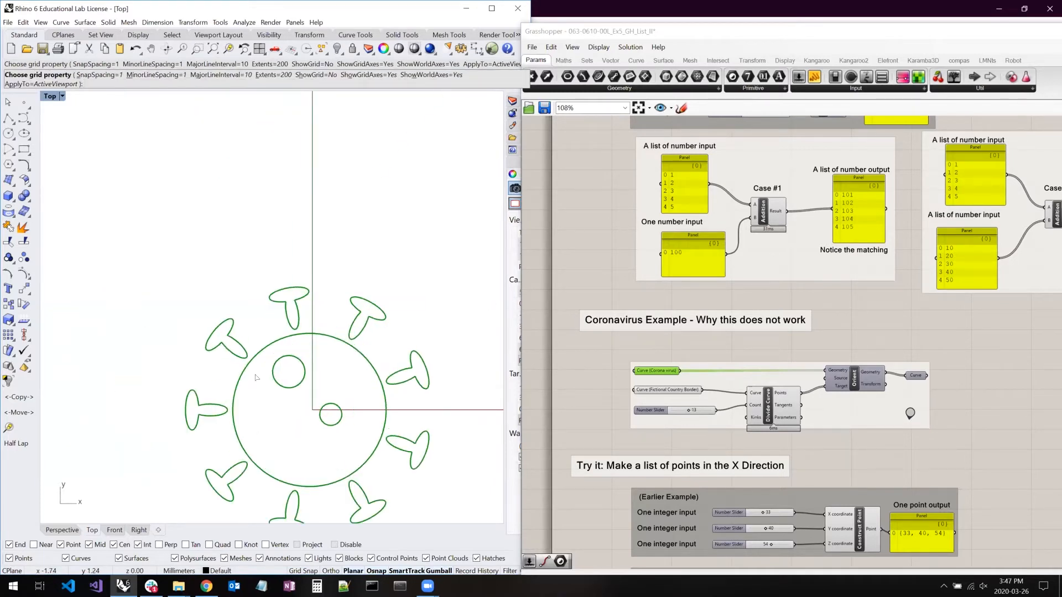
{"action": "right_click_drag", "start_coordinate": [325, 303], "coordinate": [306, 225]}
{"action": "right_click", "coordinate": [306, 225]}
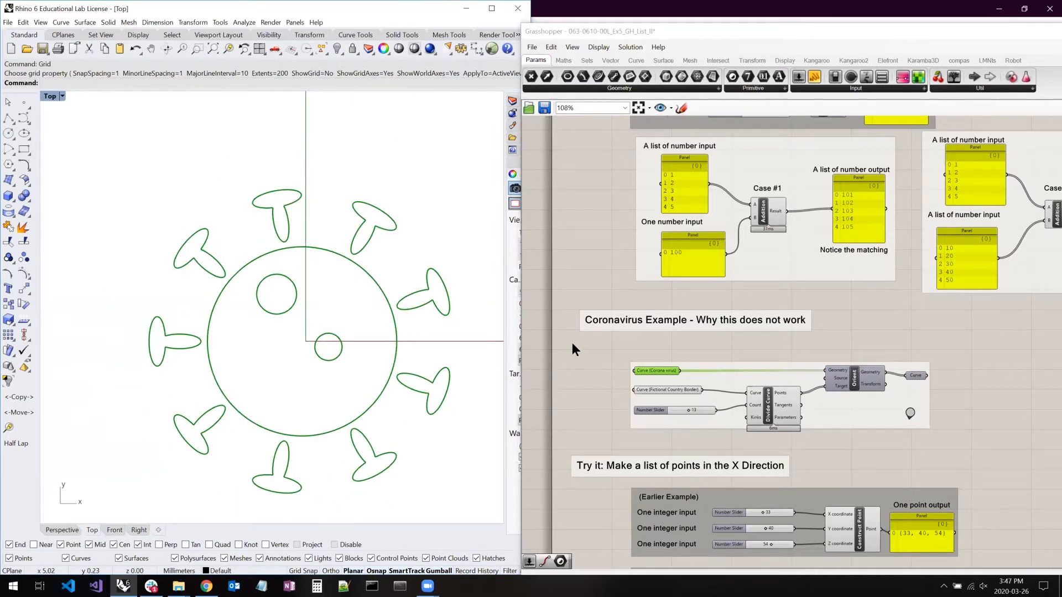
- Deselect the Curve (Corona virus) parameter in Grasshopper and inspect its separate outlines in the Rhino viewport
{"action": "right_click", "coordinate": [609, 355]}
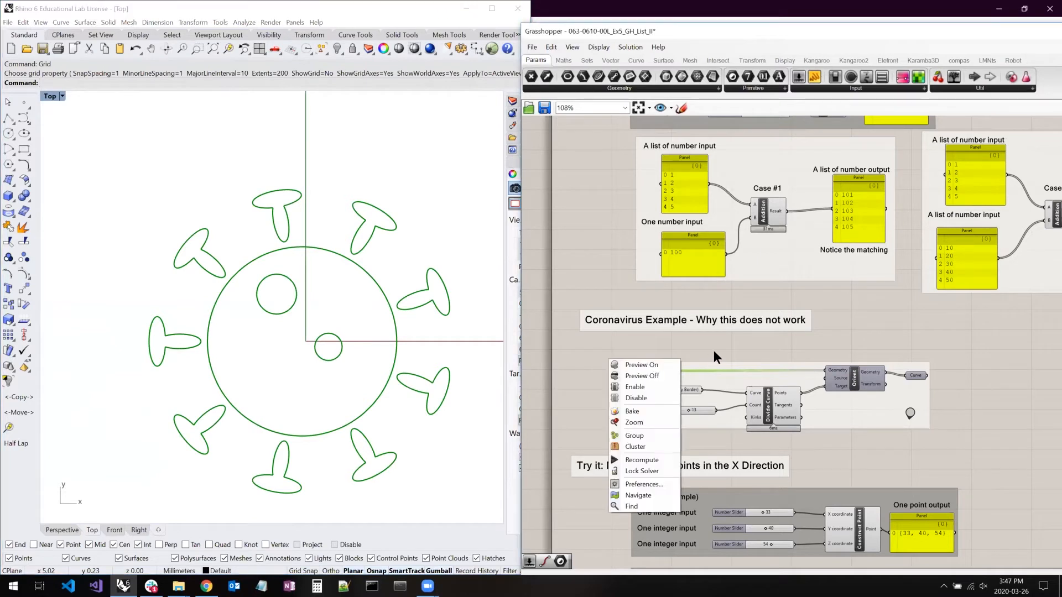
{"action": "left_click", "coordinate": [675, 354]}
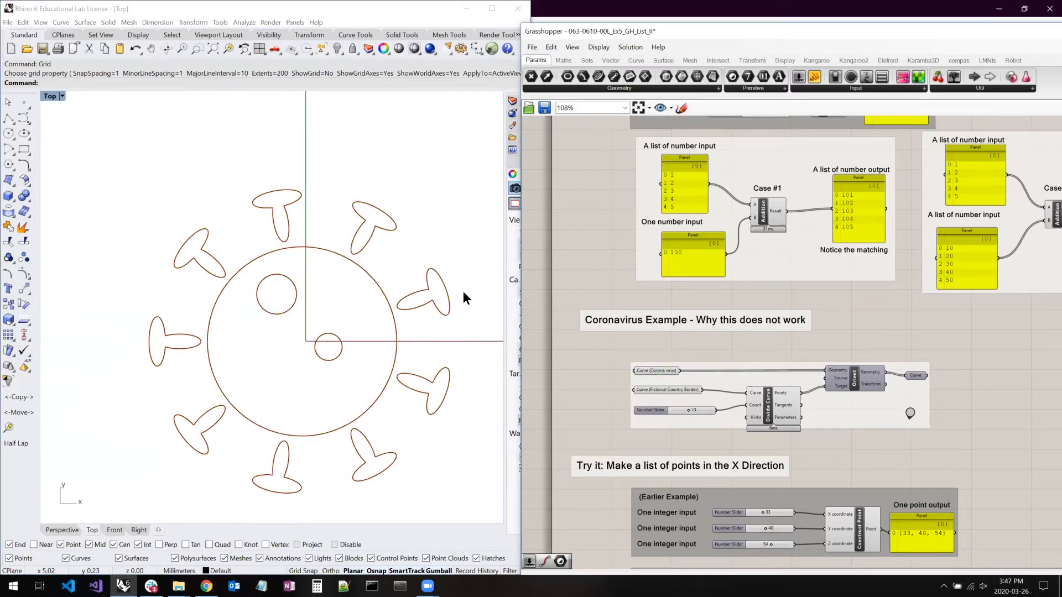
{"action": "right_click_drag", "start_coordinate": [358, 264], "coordinate": [336, 250]}
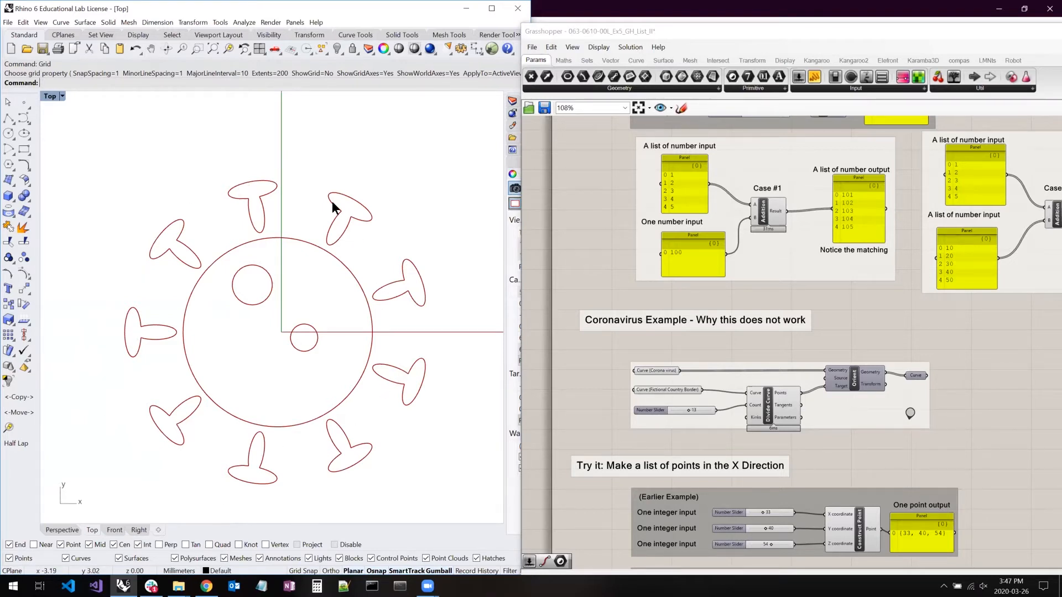
- Check the Curve (Corona virus) parameter's option for setting multiple curves, and briefly highlight the Divide Curve and Orient components
{"action": "right_click", "coordinate": [657, 374]}
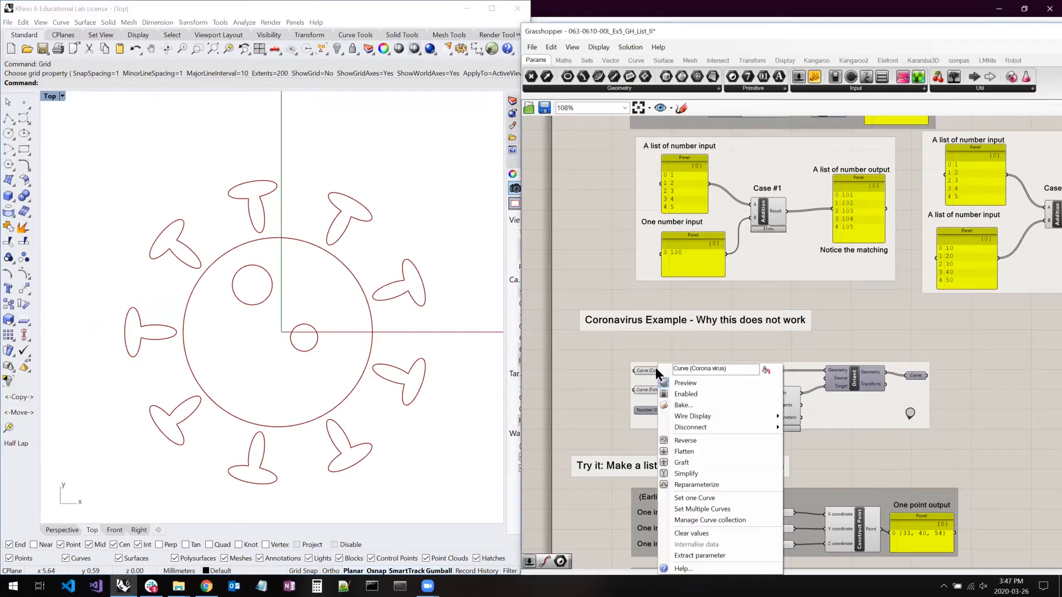
{"action": "left_click", "coordinate": [691, 509]}
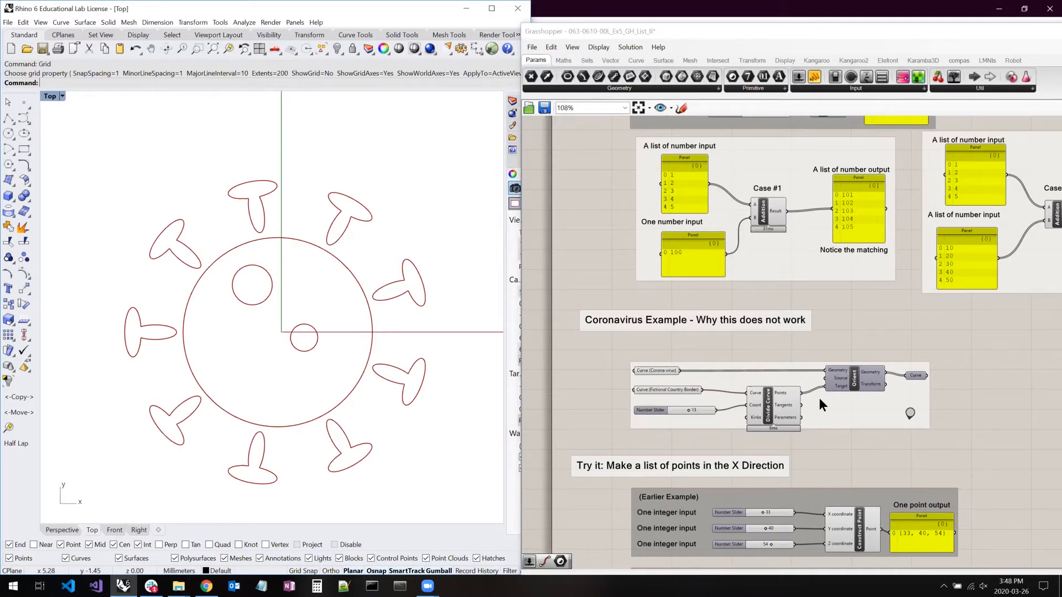
{"action": "scroll", "coordinate": [773, 421], "scroll_direction": "up", "scroll_amount": 3}
{"action": "left_click", "coordinate": [773, 421]}
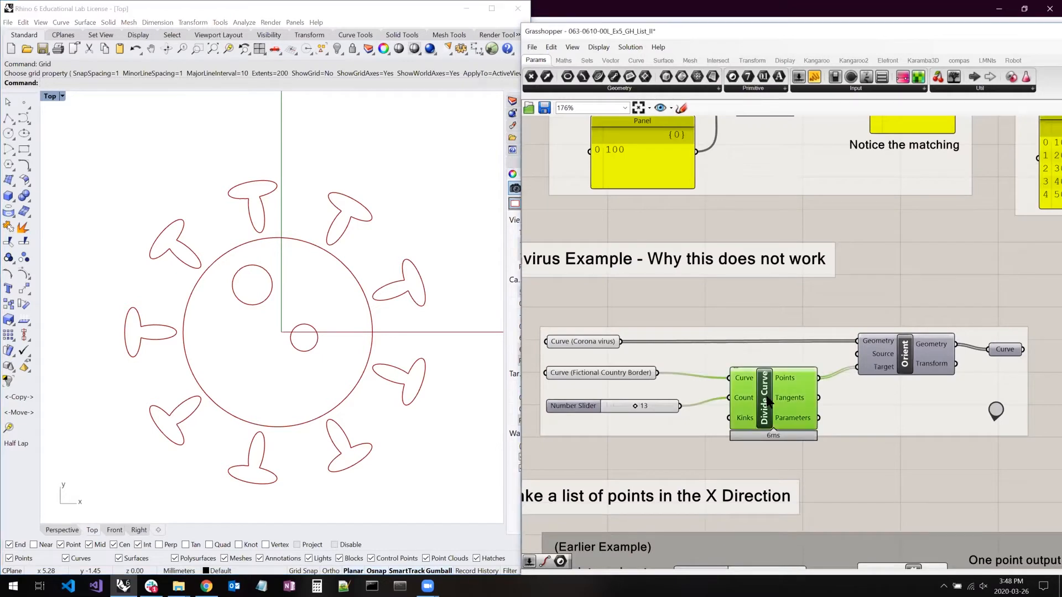
{"action": "left_click", "coordinate": [909, 356]}
{"action": "left_click", "coordinate": [944, 289]}
- Find the fictional country border in Rhino's Top viewport and highlight its Curve parameter and the Divide Curve points
{"action": "right_click_drag", "start_coordinate": [366, 294], "coordinate": [197, 330]}
{"action": "scroll", "coordinate": [197, 330], "scroll_direction": "down", "scroll_amount": 8}
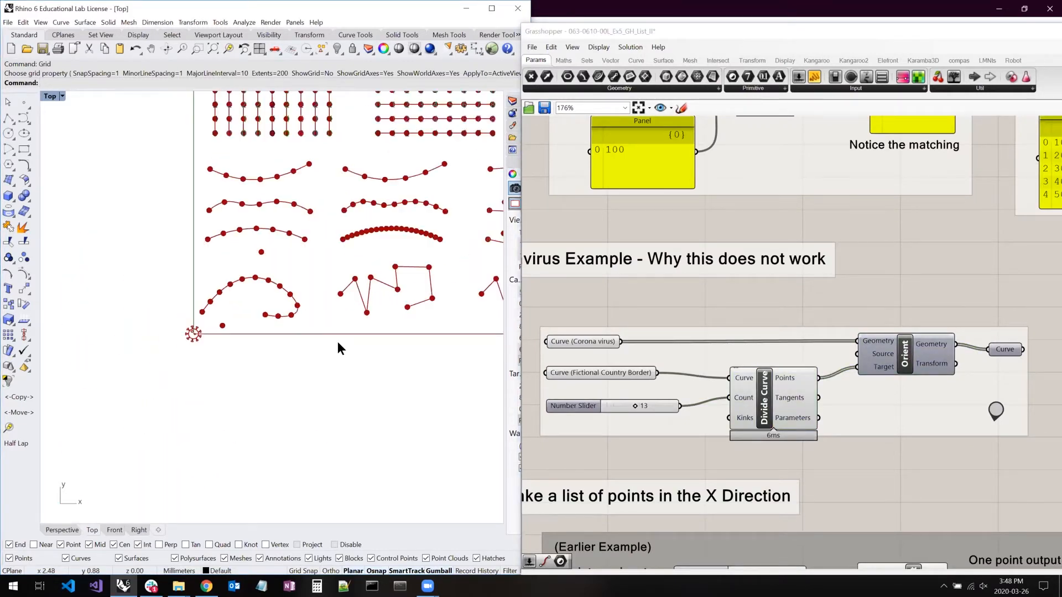
{"action": "right_click_drag", "start_coordinate": [358, 347], "coordinate": [55, 360]}
{"action": "right_click_drag", "start_coordinate": [272, 348], "coordinate": [207, 360]}
{"action": "scroll", "coordinate": [278, 330], "scroll_direction": "up", "scroll_amount": 10}
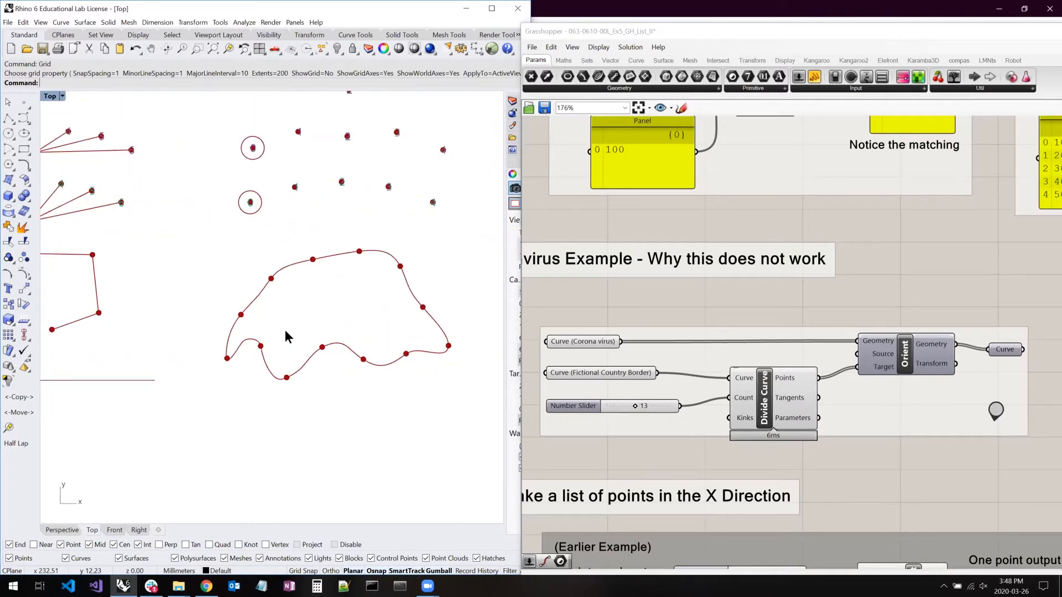
{"action": "right_click_drag", "start_coordinate": [294, 319], "coordinate": [260, 324]}
{"action": "left_click", "coordinate": [595, 371]}
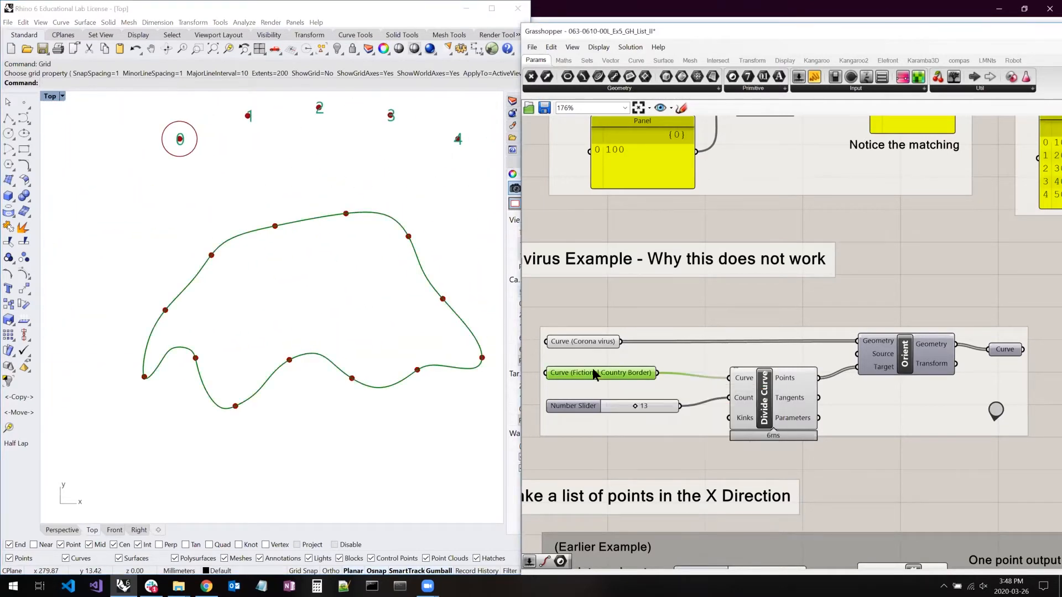
{"action": "left_click", "coordinate": [763, 395]}
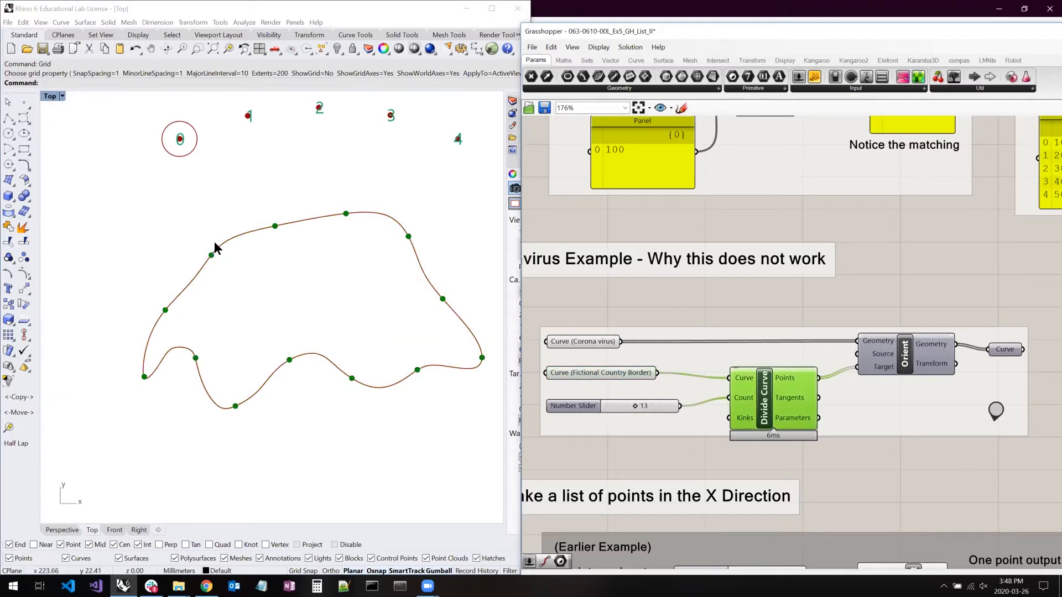
- Turn on the Orient component's preview and highlight the oriented virus curves around the country border
{"action": "left_click", "coordinate": [904, 356]}
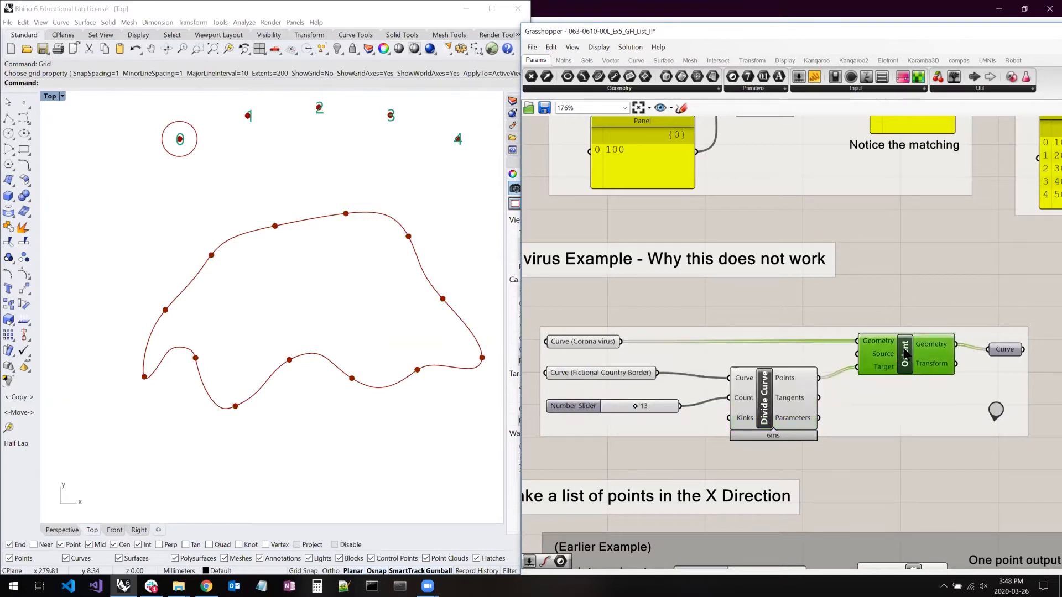
{"action": "left_click", "coordinate": [941, 266]}
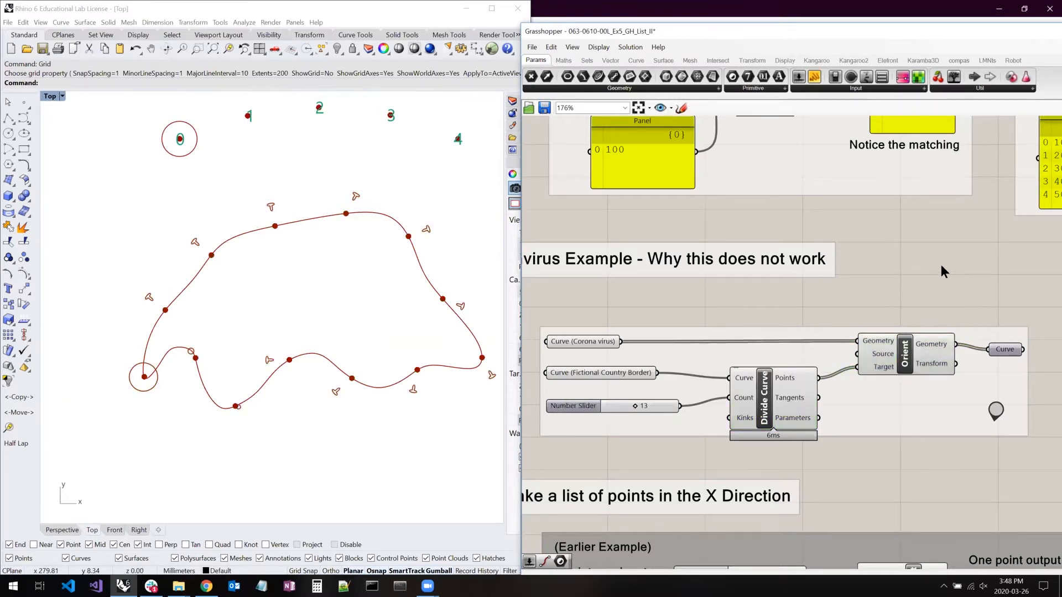
{"action": "right_click_drag", "start_coordinate": [321, 270], "coordinate": [302, 273]}
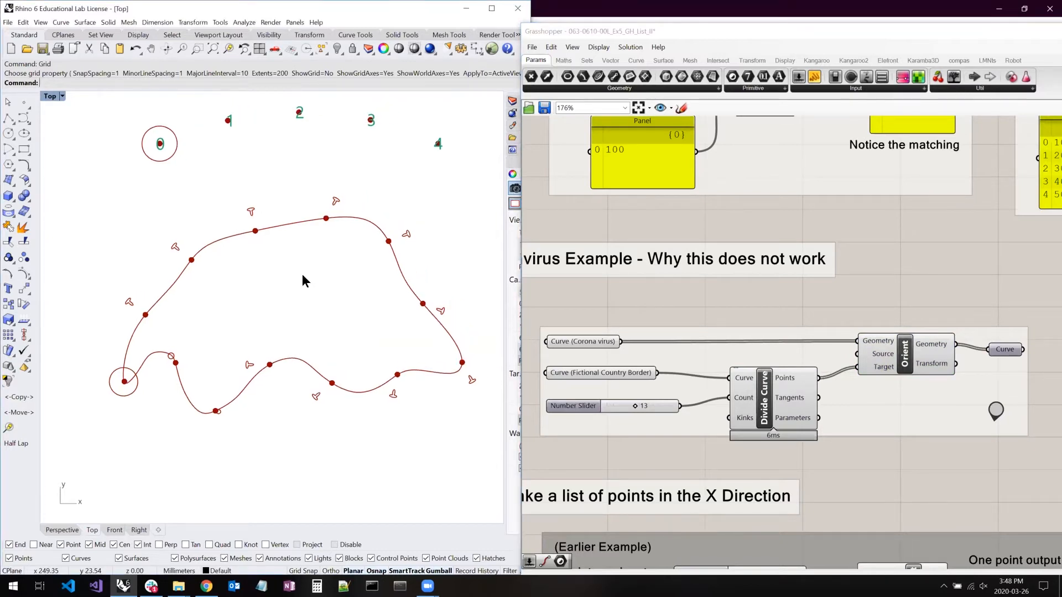
{"action": "left_click", "coordinate": [905, 355]}
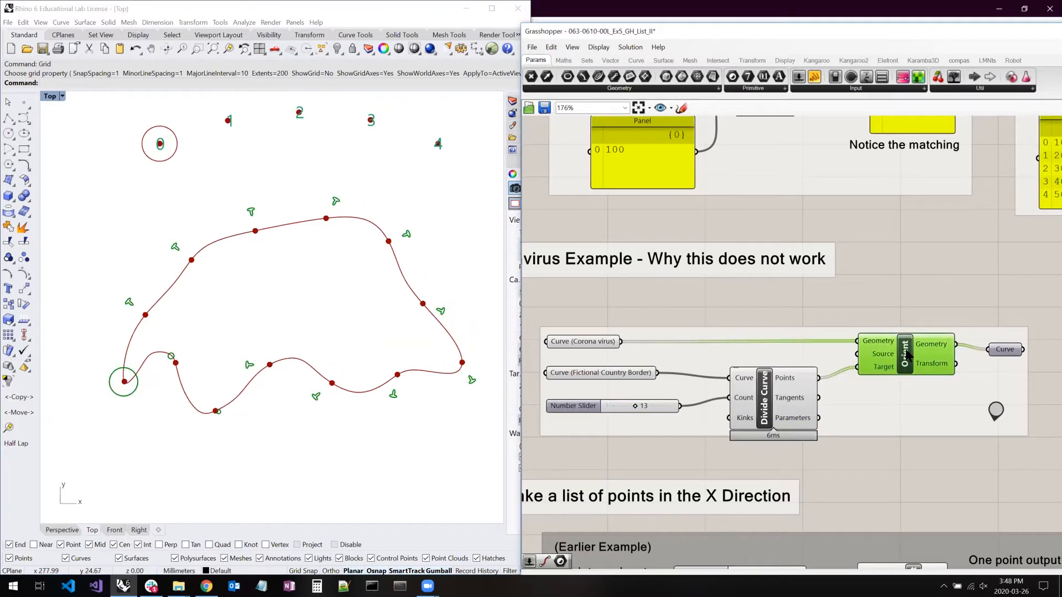
{"action": "left_click", "coordinate": [896, 300]}
- Inspect the Divide Curve points and the Corona virus curve data, and set the slider feeding Count to 20
{"action": "scroll", "coordinate": [769, 382], "scroll_direction": "up", "scroll_amount": 2}
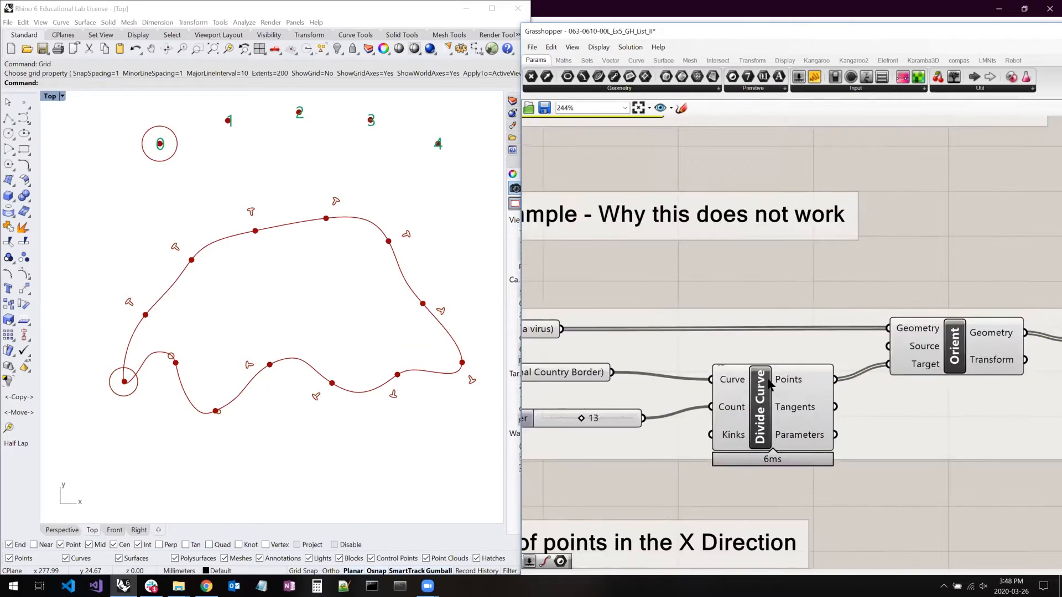
{"action": "scroll", "coordinate": [768, 382], "scroll_direction": "up", "scroll_amount": 1}
{"action": "left_click", "coordinate": [784, 366]}
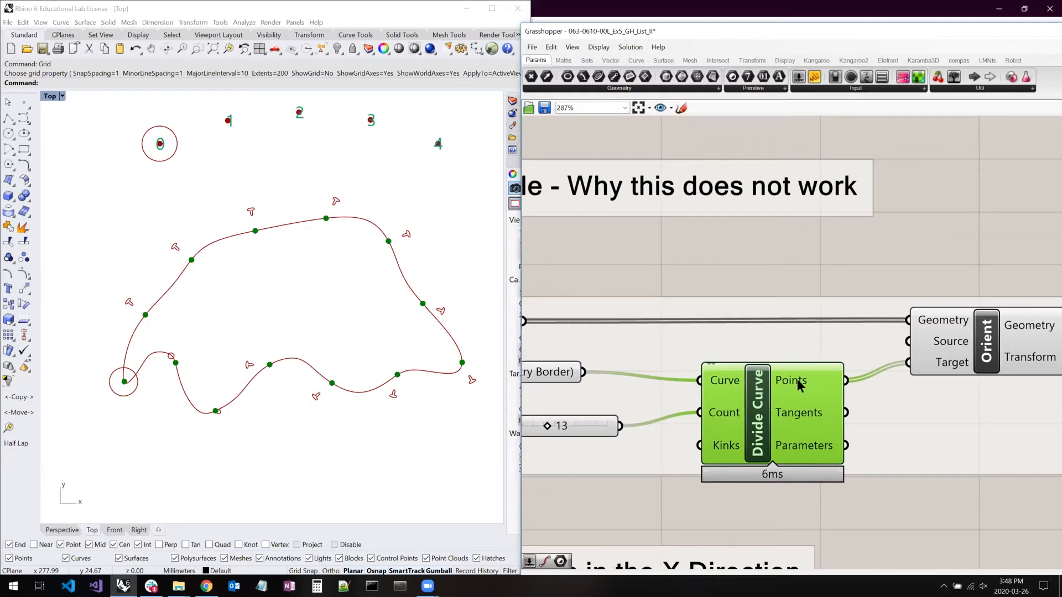
{"action": "right_click_drag", "start_coordinate": [615, 343], "coordinate": [743, 355]}
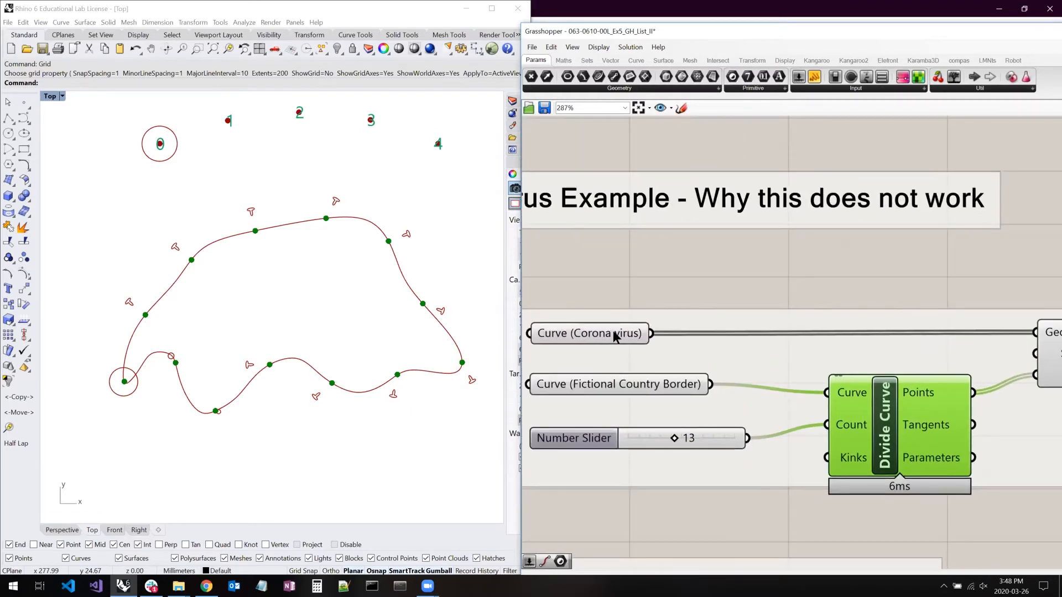
{"action": "mouse_move", "coordinate": [615, 333]}
{"action": "mouse_move", "coordinate": [583, 337]}
{"action": "mouse_move", "coordinate": [928, 397]}
{"action": "left_click_drag", "start_coordinate": [674, 438], "coordinate": [700, 438]}
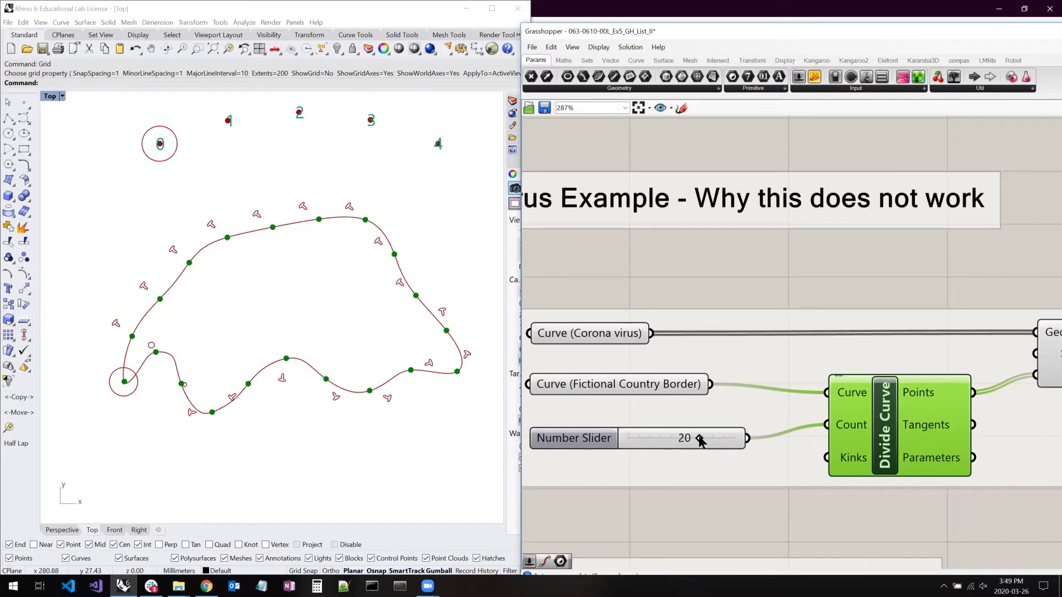
- Inspect the data in Orient's Geometry and Target inputs, and move the output Curve parameter slightly up beside Orient
{"action": "right_click_drag", "start_coordinate": [945, 291], "coordinate": [705, 278]}
{"action": "left_click_drag", "start_coordinate": [723, 275], "coordinate": [866, 279]}
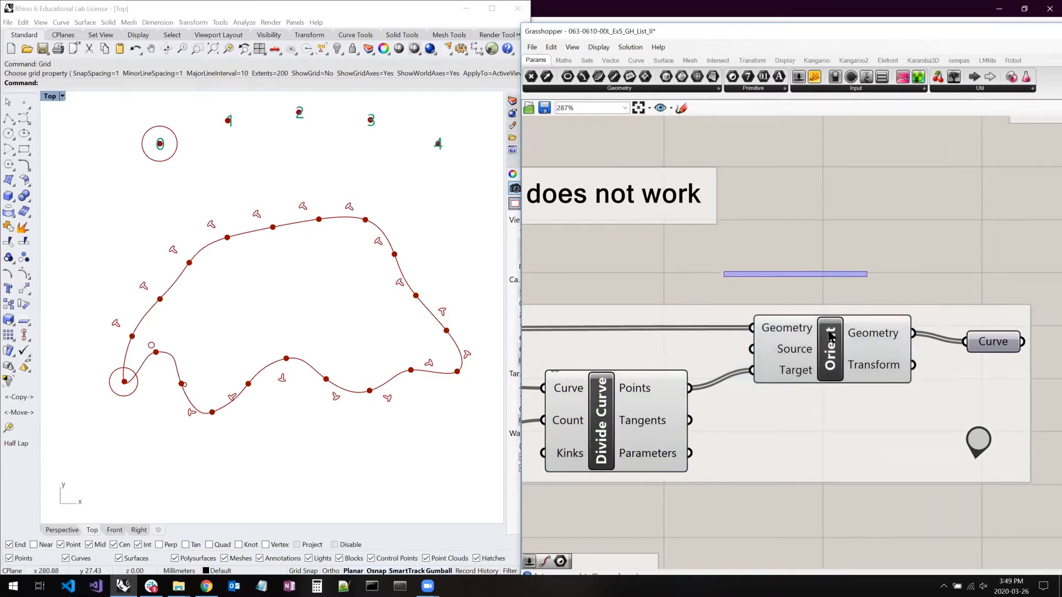
{"action": "mouse_move", "coordinate": [791, 332]}
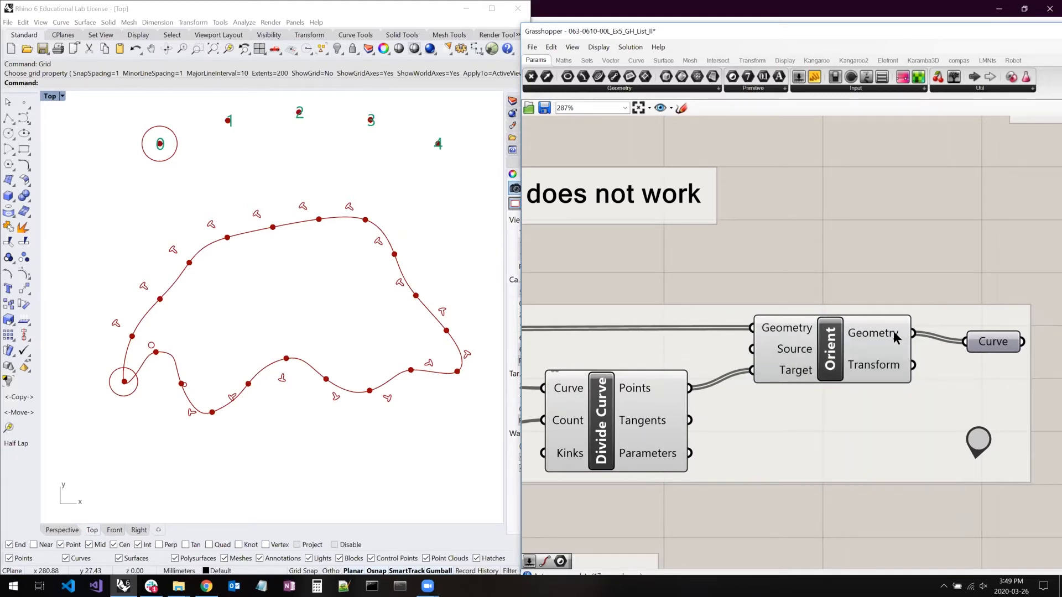
{"action": "mouse_move", "coordinate": [895, 337]}
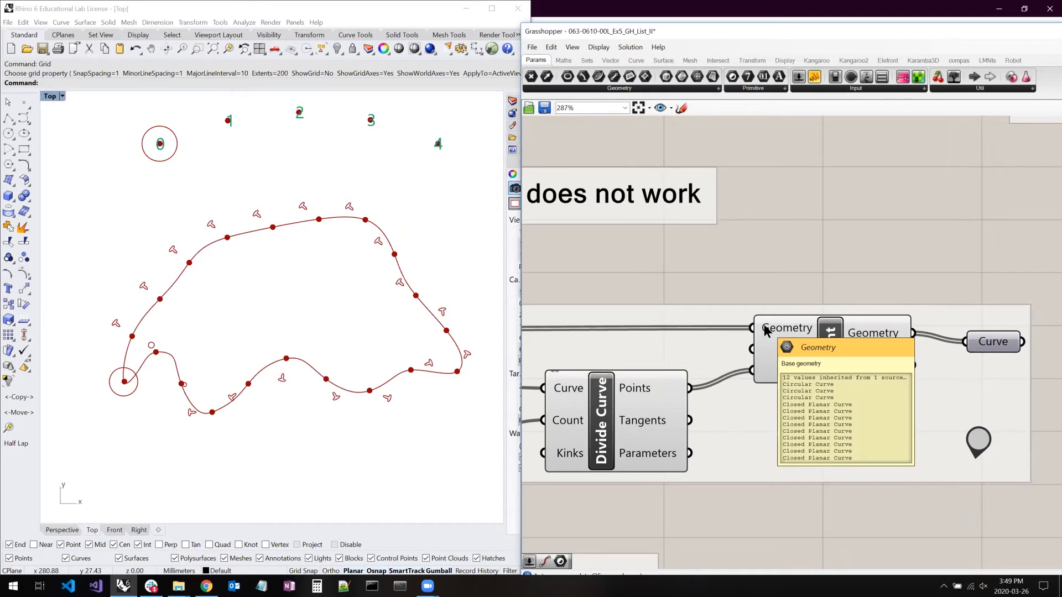
{"action": "mouse_move", "coordinate": [786, 373]}
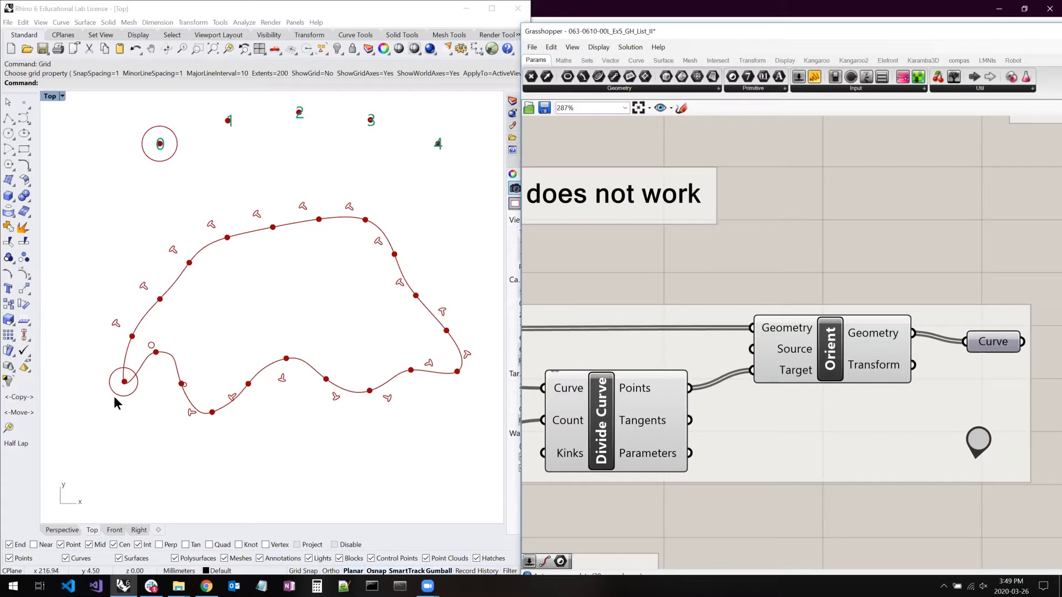
{"action": "left_click_drag", "start_coordinate": [991, 344], "coordinate": [1000, 332]}
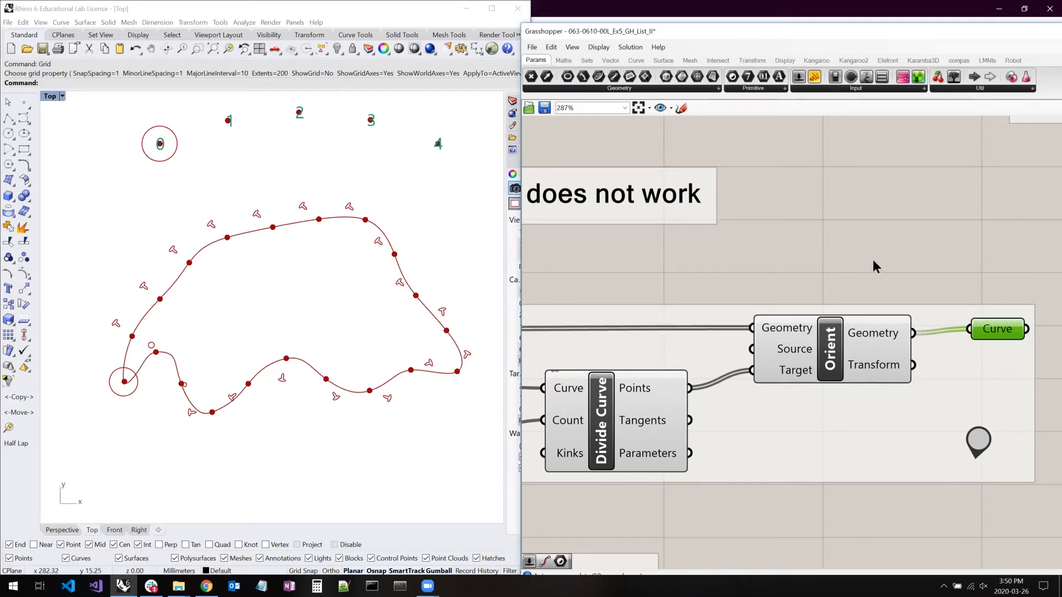
- Return to the Addition Case #3 group, highlight all of it and deselect it again to compare its list matching
{"action": "right_click_drag", "start_coordinate": [727, 390], "coordinate": [557, 529]}
{"action": "scroll", "coordinate": [619, 417], "scroll_direction": "down", "scroll_amount": 8}
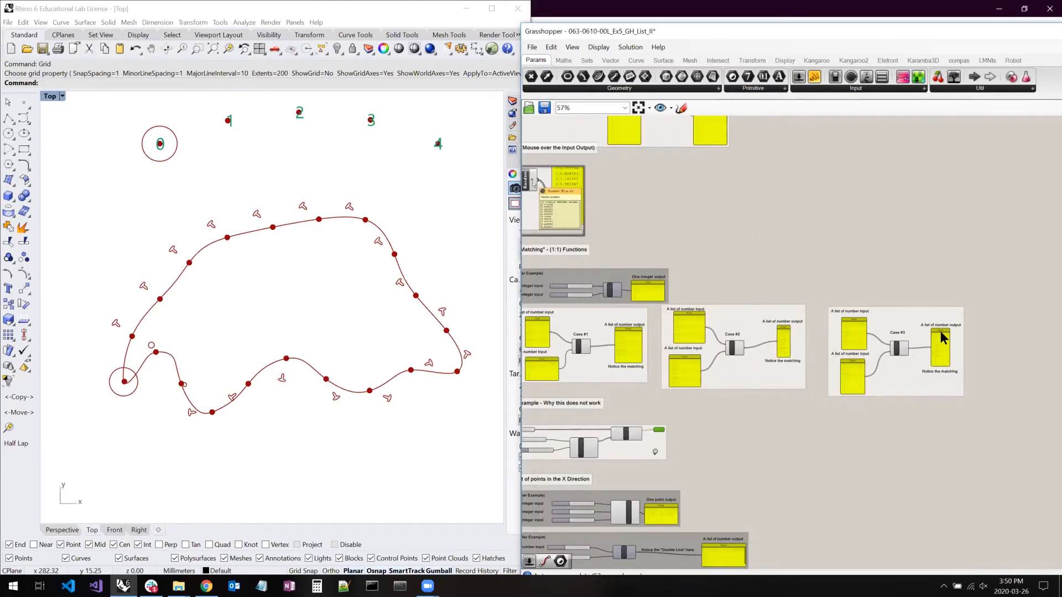
{"action": "scroll", "coordinate": [938, 332], "scroll_direction": "up", "scroll_amount": 4}
{"action": "scroll", "coordinate": [937, 331], "scroll_direction": "up", "scroll_amount": 2}
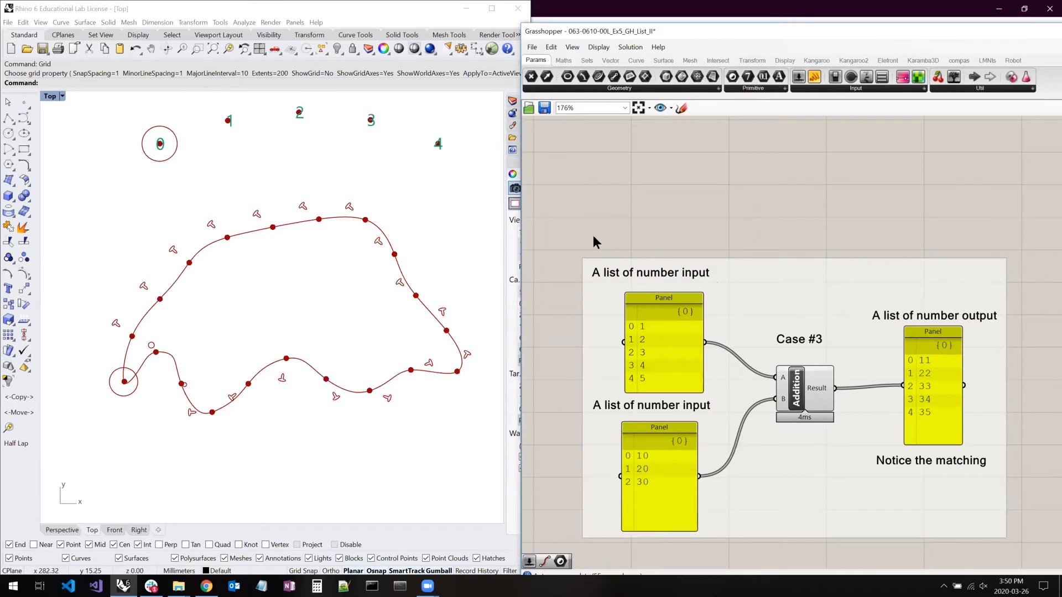
{"action": "left_click_drag", "start_coordinate": [560, 242], "coordinate": [1037, 558]}
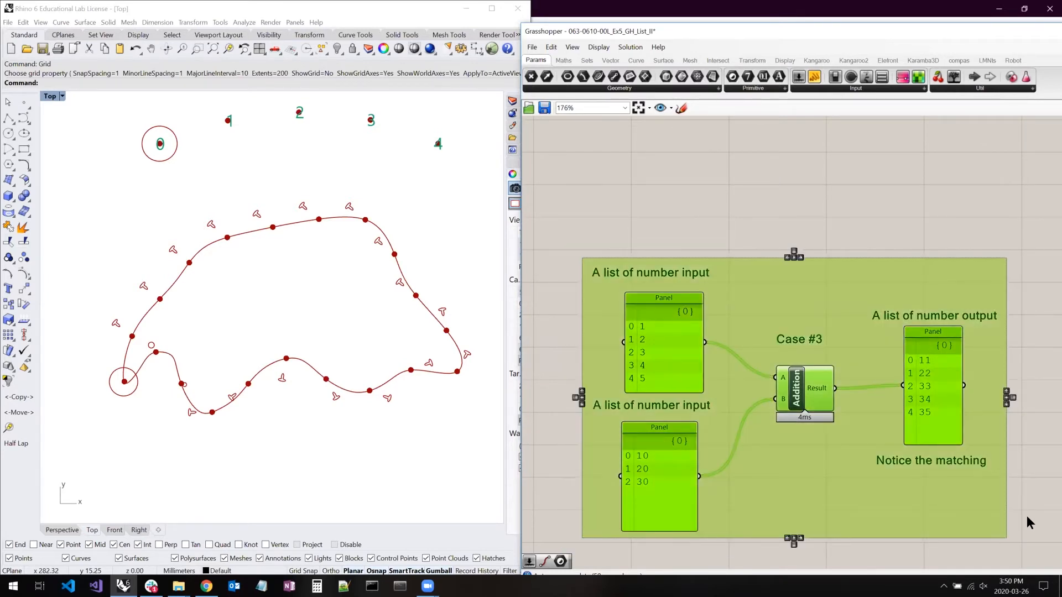
{"action": "left_click", "coordinate": [1026, 517]}
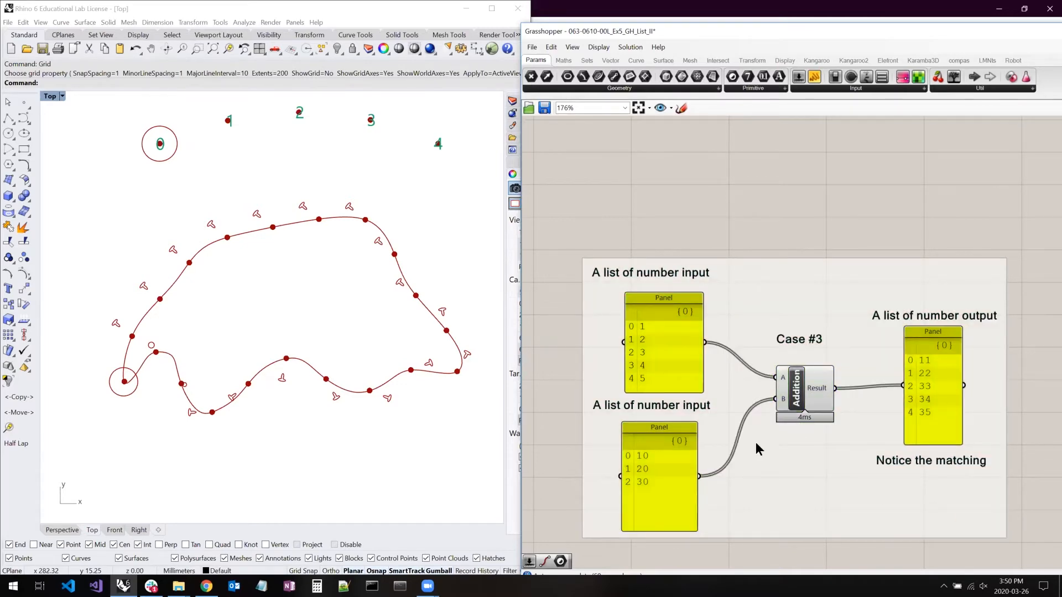
- Review the list matching cases and the Coronavirus example, continuing down to the "Try it" exercises in the definition
{"action": "scroll", "coordinate": [963, 360], "scroll_direction": "down", "scroll_amount": 5}
{"action": "scroll", "coordinate": [927, 367], "scroll_direction": "down", "scroll_amount": 5}
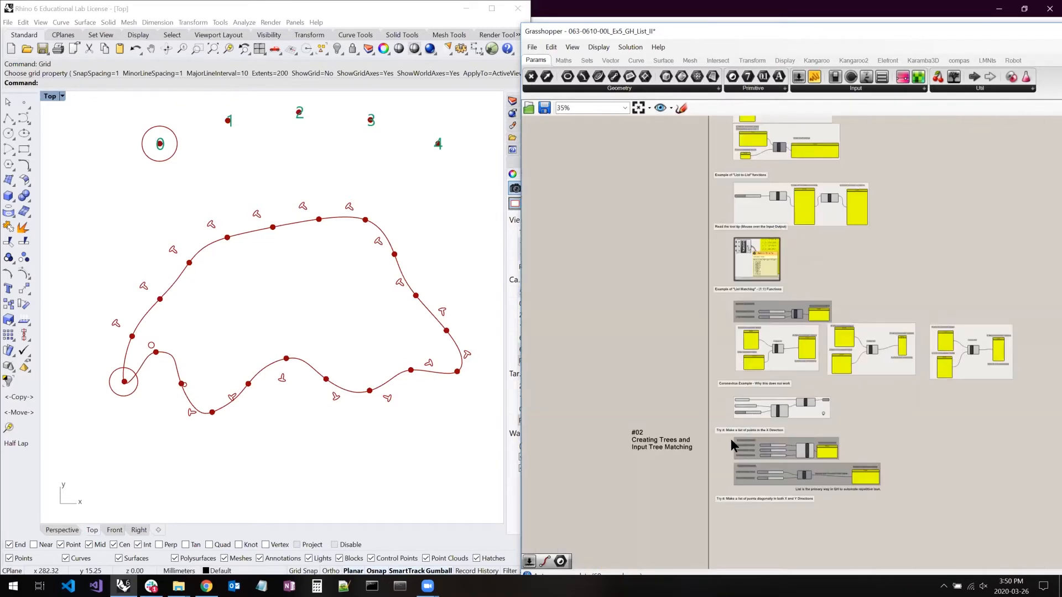
{"action": "scroll", "coordinate": [655, 449], "scroll_direction": "up", "scroll_amount": 6}
{"action": "scroll", "coordinate": [699, 414], "scroll_direction": "down", "scroll_amount": 1}
{"action": "scroll", "coordinate": [692, 406], "scroll_direction": "down", "scroll_amount": 1}
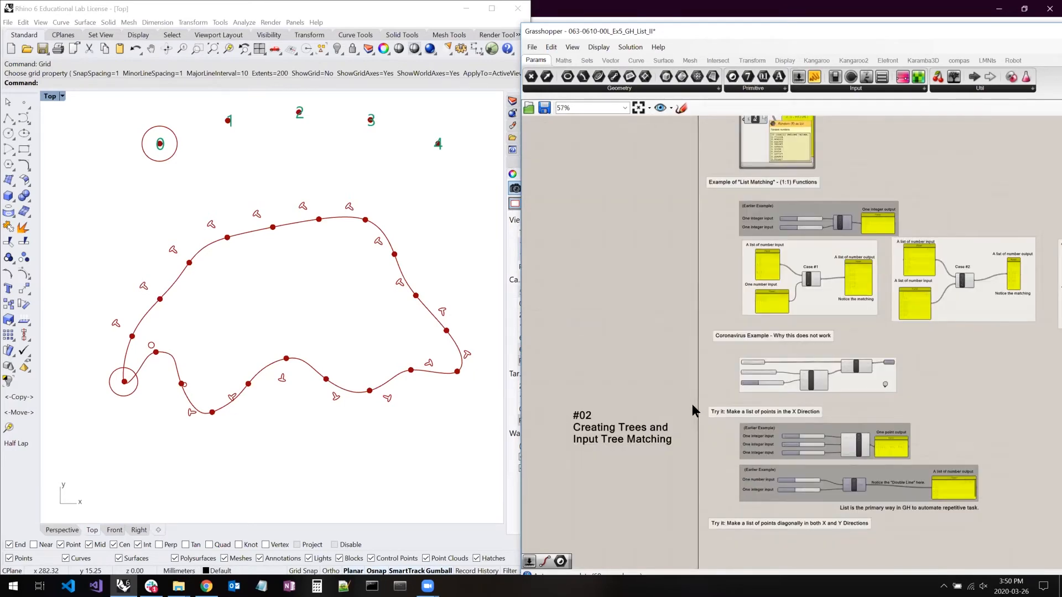
{"action": "scroll", "coordinate": [634, 370], "scroll_direction": "down", "scroll_amount": 2}
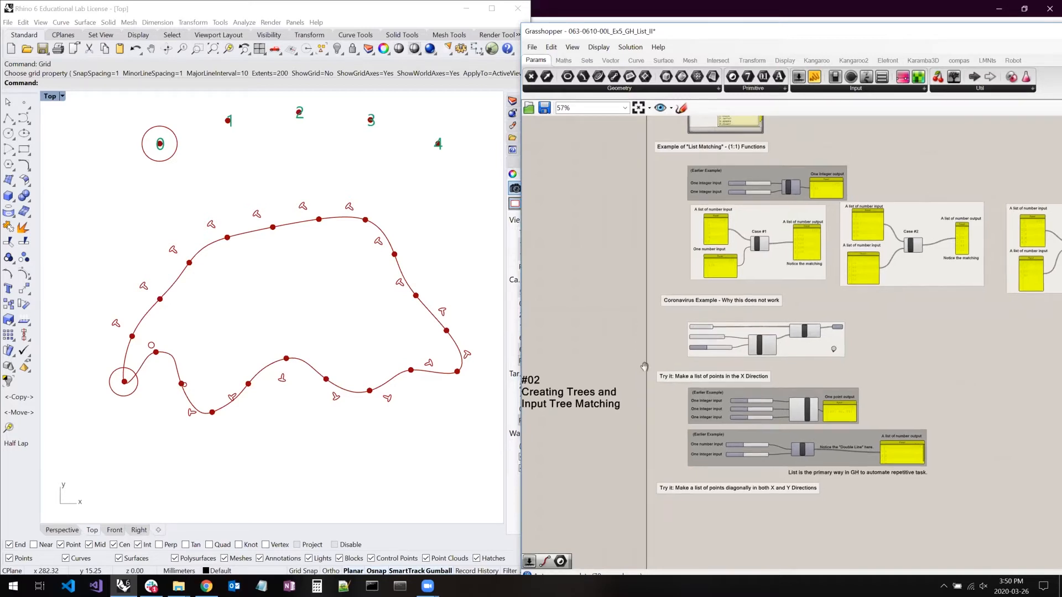
{"action": "right_click_drag", "start_coordinate": [627, 360], "coordinate": [645, 367]}
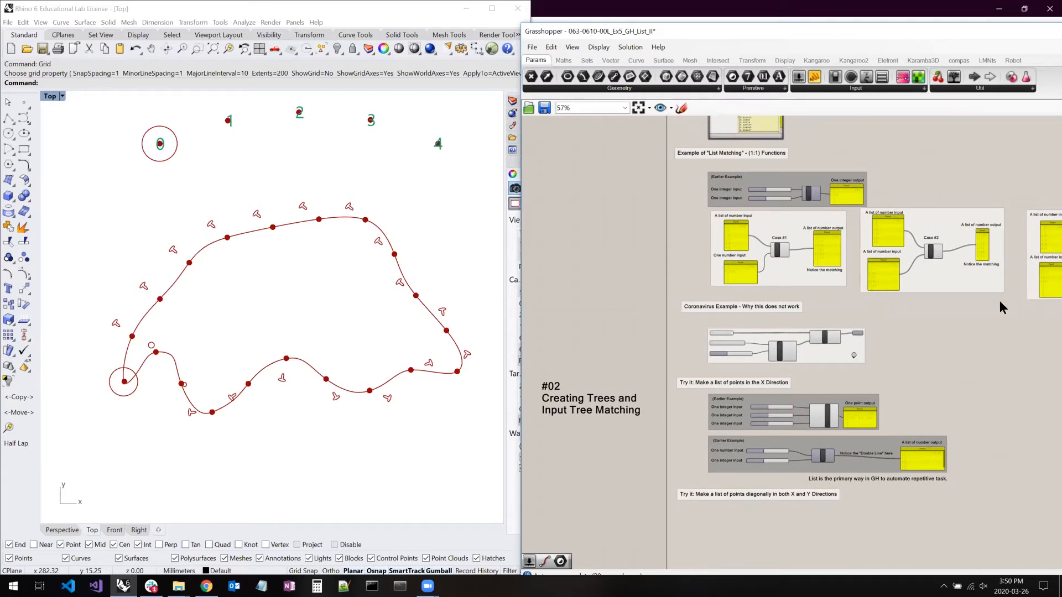
{"action": "right_click_drag", "start_coordinate": [1003, 300], "coordinate": [997, 170]}
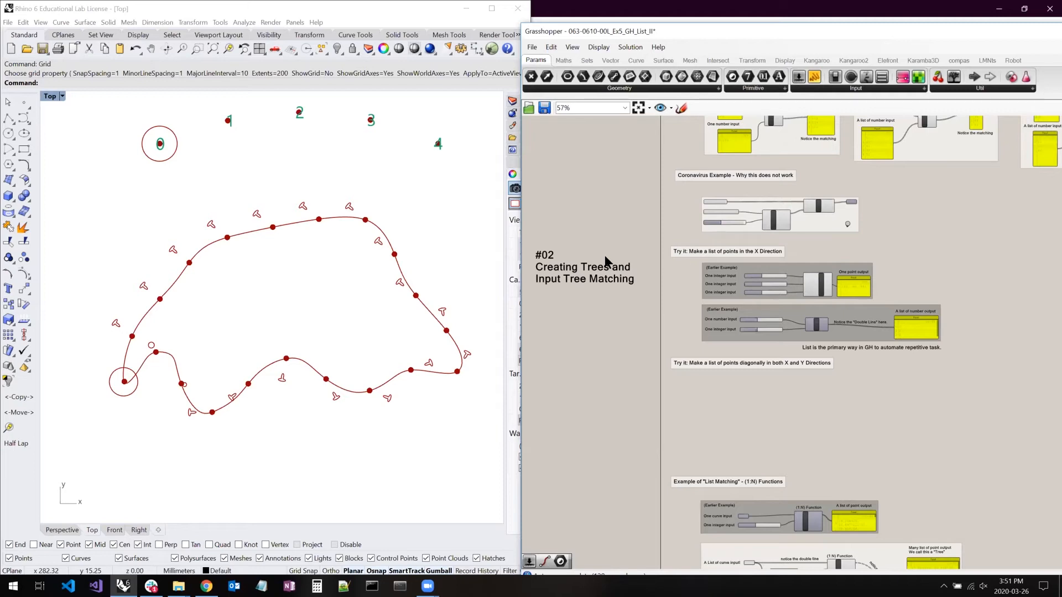
- Highlight the "Try it" exercises with their earlier examples, look up the Group command and component search, and clear the selection
{"action": "mouse_move", "coordinate": [653, 230]}
{"action": "left_mouse_down"}
{"action": "mouse_move", "coordinate": [698, 274]}
{"action": "mouse_move", "coordinate": [996, 455]}
{"action": "left_mouse_up"}
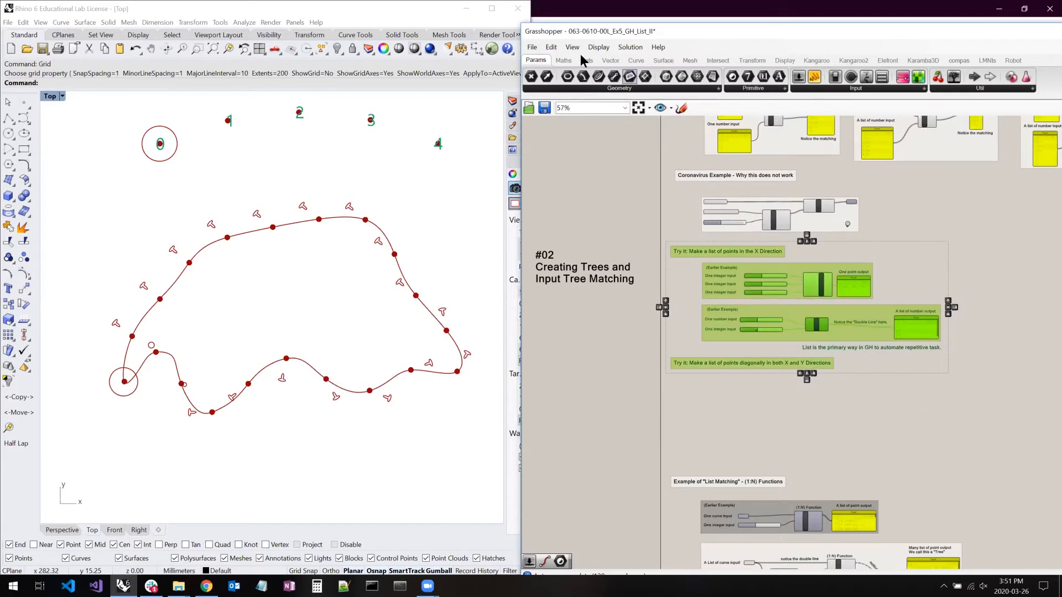
{"action": "left_click", "coordinate": [556, 49]}
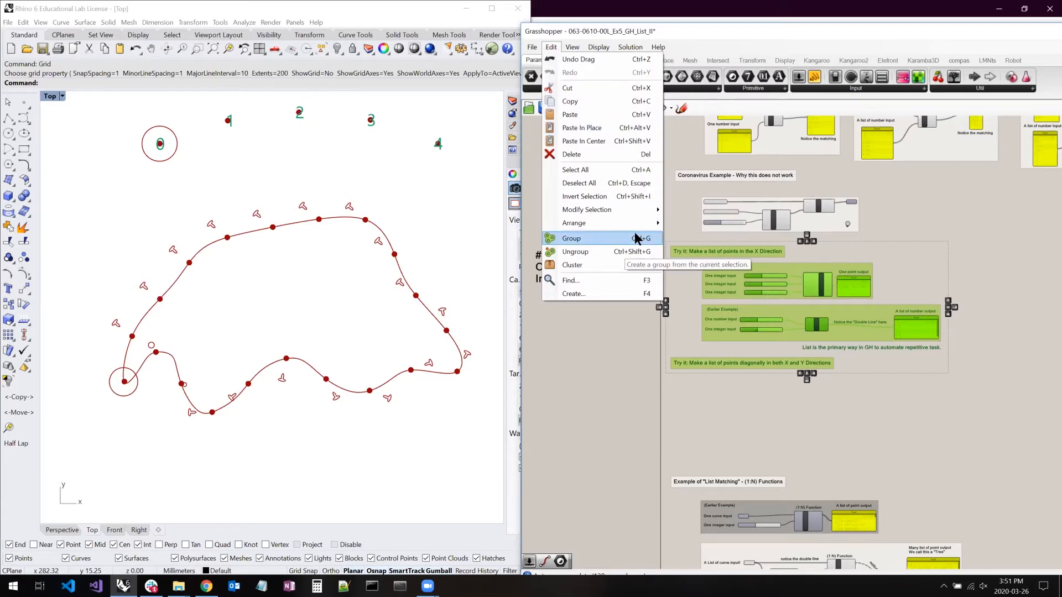
{"action": "left_click", "coordinate": [906, 197]}
{"action": "middle_click", "coordinate": [909, 197]}
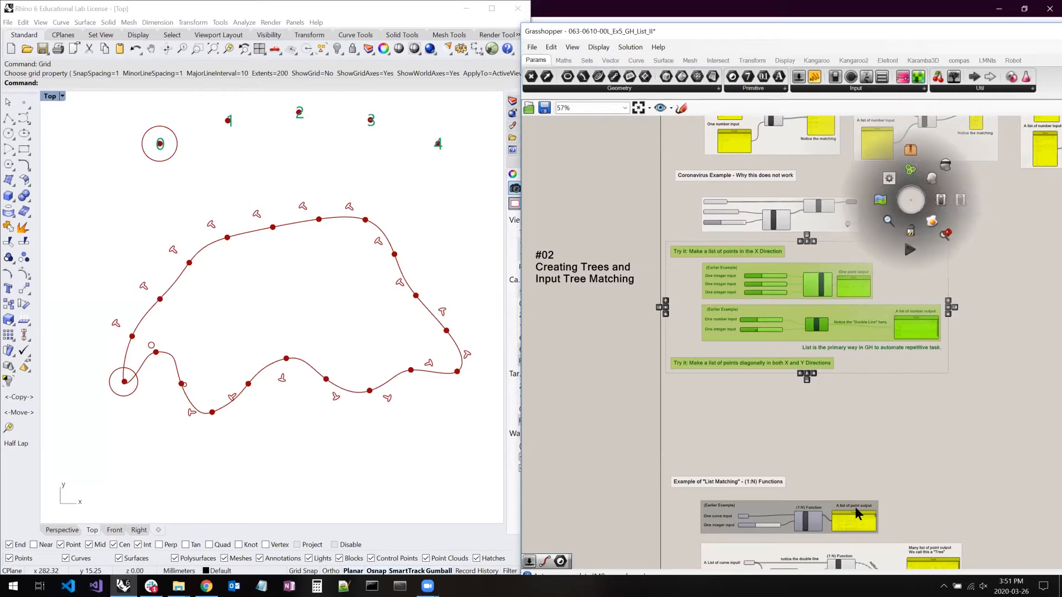
{"action": "double_click", "coordinate": [861, 443]}
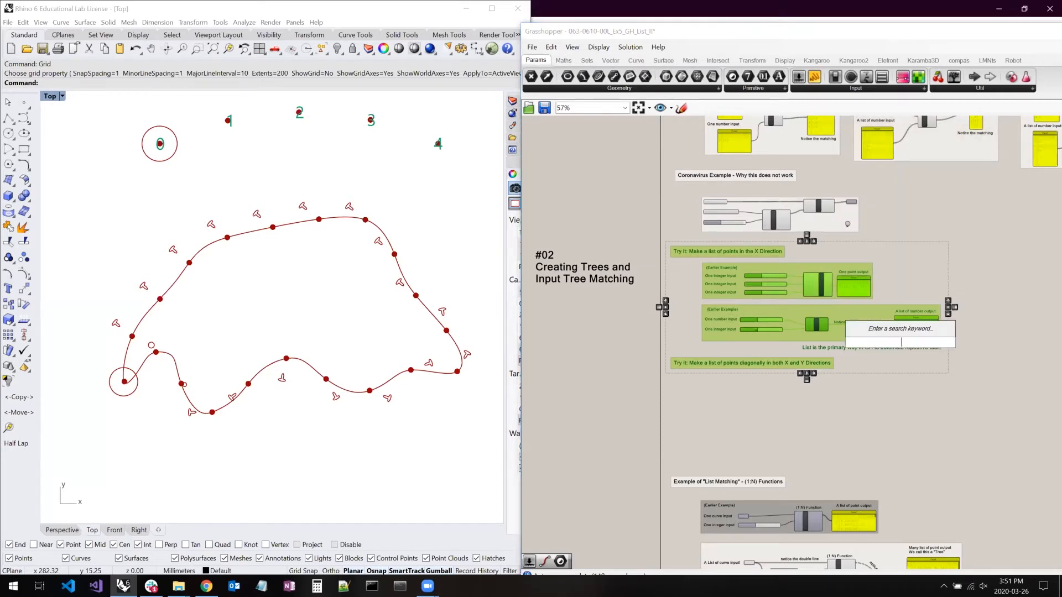
{"action": "left_click", "coordinate": [857, 430]}
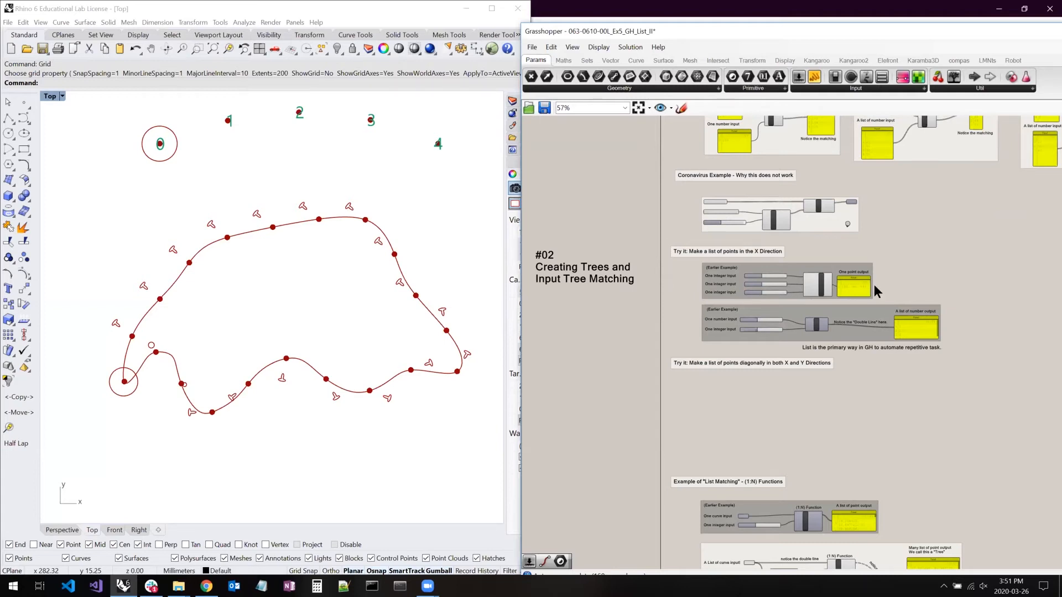
- Duplicate the Construct Point earlier-example group and place the copy beside the original
{"action": "scroll", "coordinate": [879, 290], "scroll_direction": "up", "scroll_amount": 3}
{"action": "right_click_drag", "start_coordinate": [414, 354], "coordinate": [413, 354]}
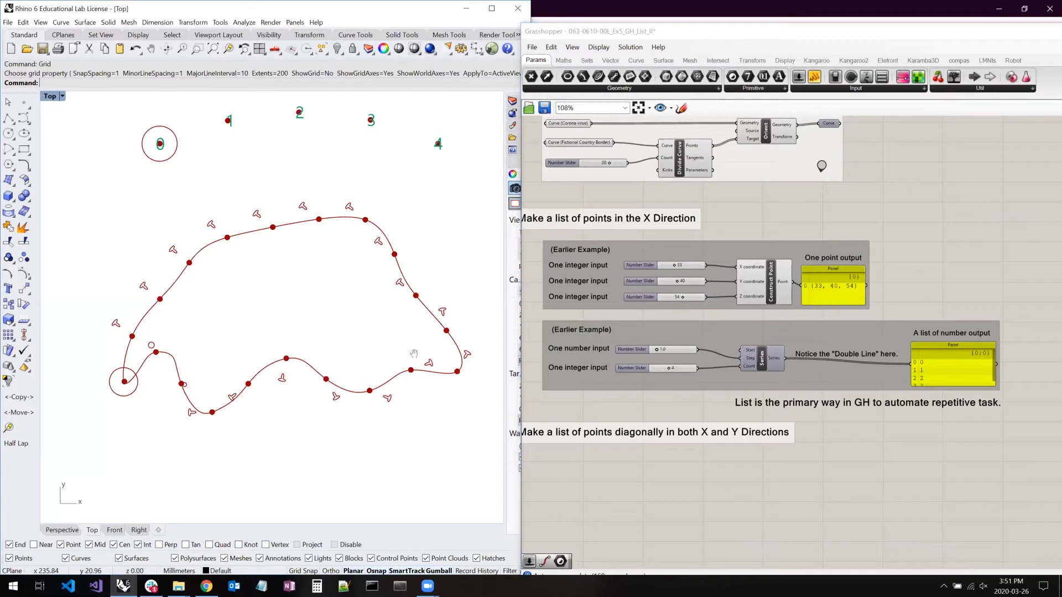
{"action": "scroll", "coordinate": [412, 349], "scroll_direction": "down", "scroll_amount": 8}
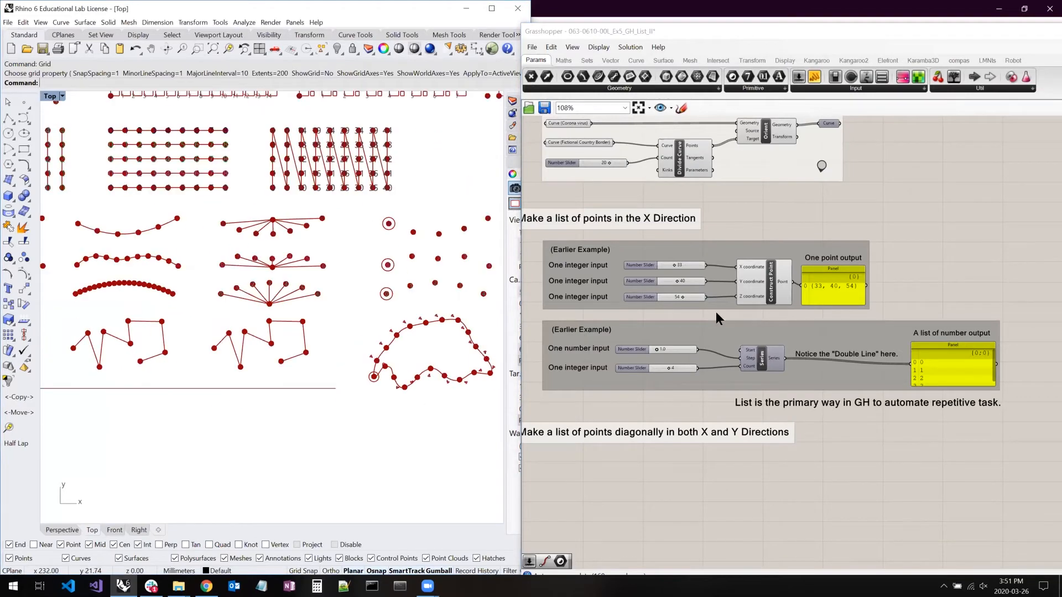
{"action": "scroll", "coordinate": [751, 274], "scroll_direction": "up", "scroll_amount": 3}
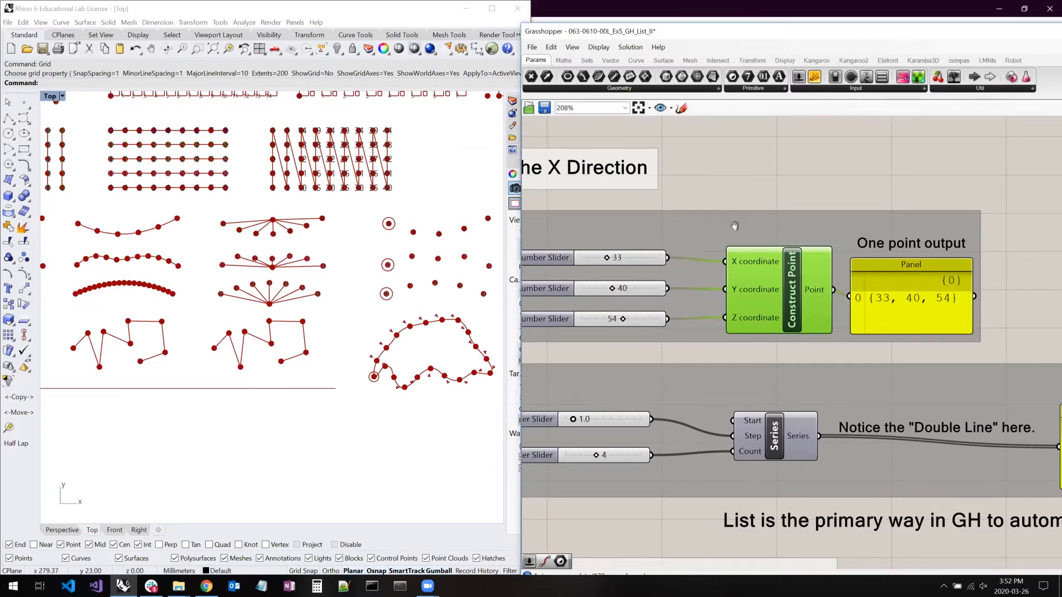
{"action": "scroll", "coordinate": [734, 226], "scroll_direction": "down", "scroll_amount": 4}
{"action": "left_click_drag", "start_coordinate": [560, 213], "coordinate": [921, 294]}
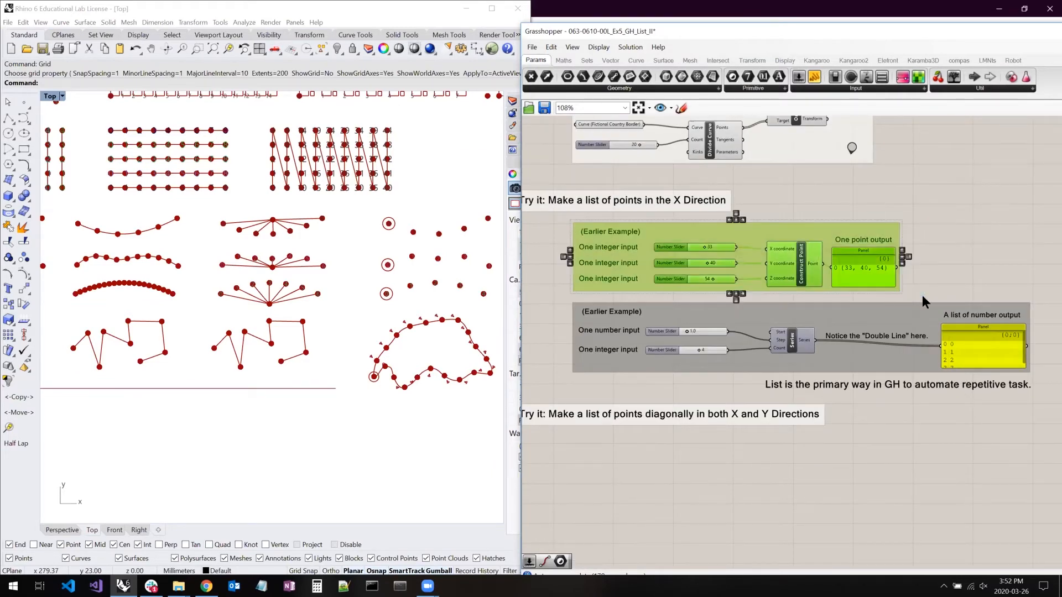
{"action": "key", "text": "ctrl+c"}
{"action": "key", "text": "ctrl+v"}
{"action": "left_click_drag", "start_coordinate": [656, 232], "coordinate": [962, 227]}
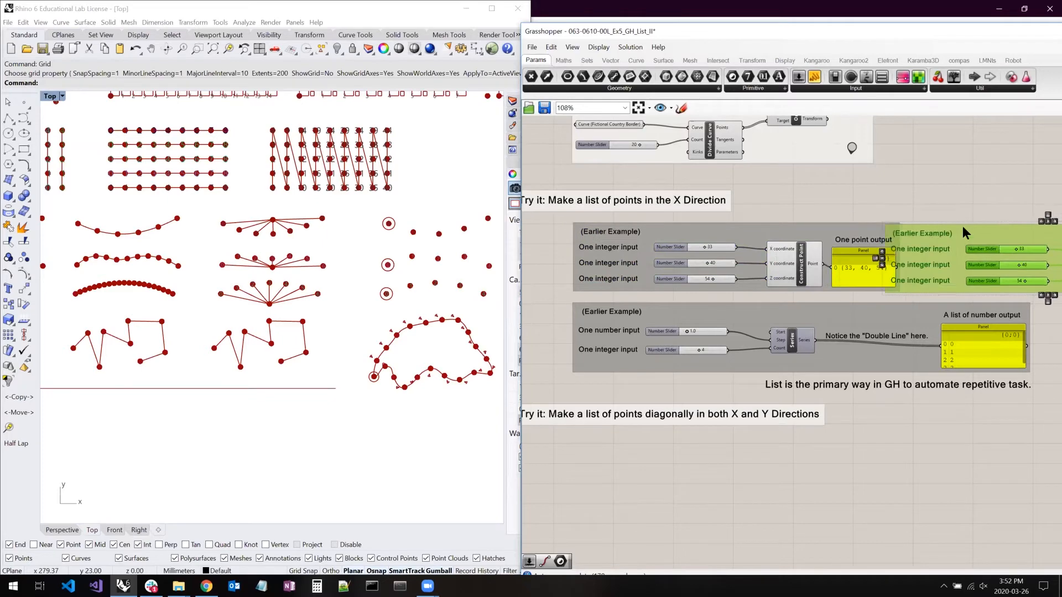
- Add three more copies of the Construct Point example group and stack them above and below the first copy
{"action": "right_click_drag", "start_coordinate": [920, 212], "coordinate": [761, 248]}
{"action": "key", "text": "ctrl+v"}
{"action": "left_click_drag", "start_coordinate": [637, 270], "coordinate": [964, 195]}
{"action": "key", "text": "ctrl+v"}
{"action": "left_click_drag", "start_coordinate": [573, 276], "coordinate": [920, 155]}
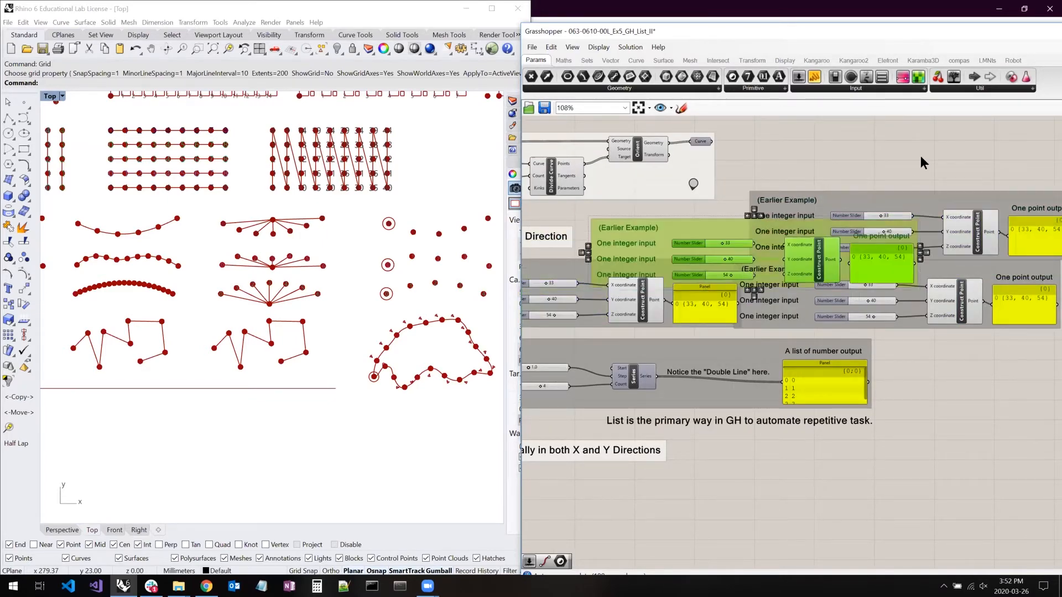
{"action": "key", "text": "ctrl+v"}
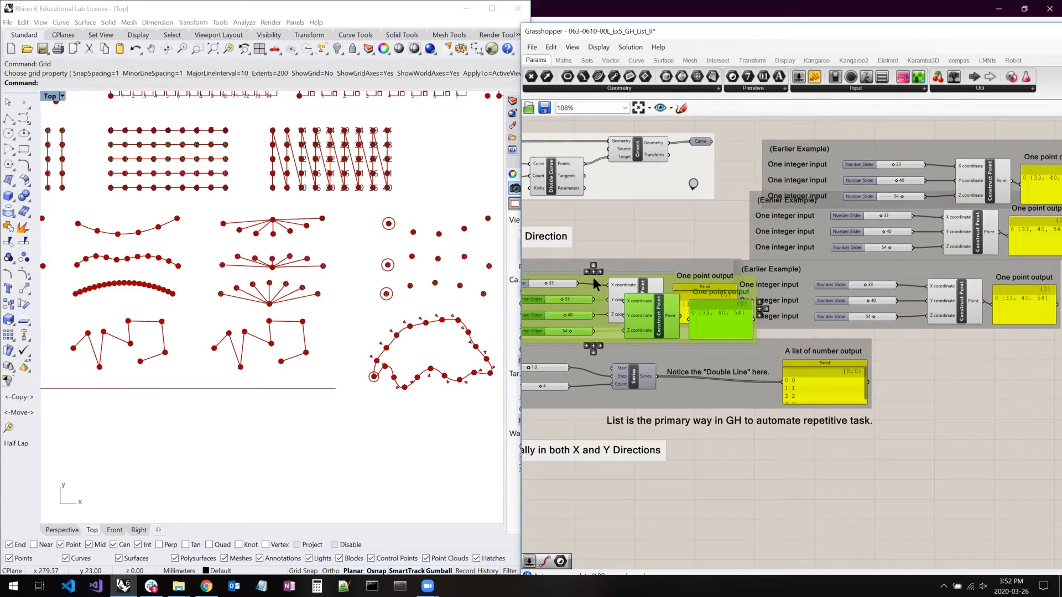
{"action": "left_click_drag", "start_coordinate": [593, 277], "coordinate": [902, 314]}
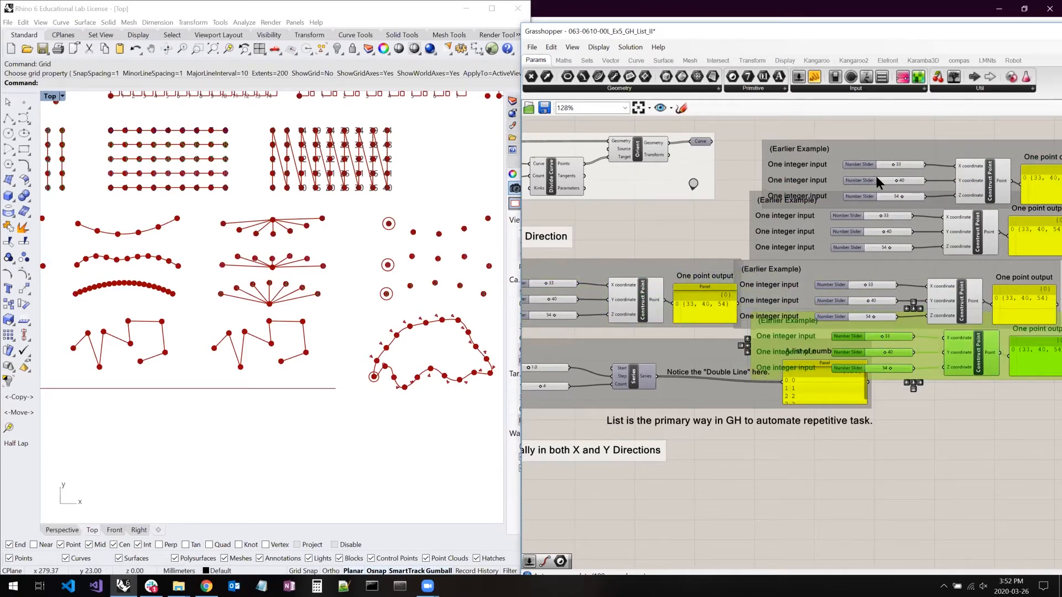
- Set the third integer slider of the uppermost copy to 50, and undo the slider change together with all the pasted copies
{"action": "scroll", "coordinate": [927, 221], "scroll_direction": "up", "scroll_amount": 5}
{"action": "left_click_drag", "start_coordinate": [929, 225], "coordinate": [912, 225]}
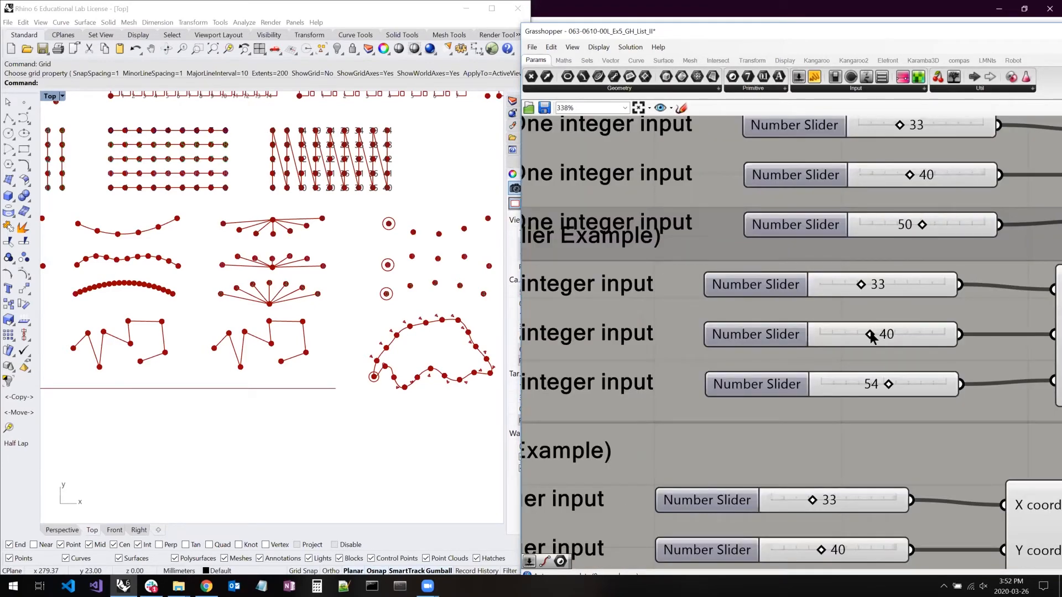
{"action": "scroll", "coordinate": [813, 300], "scroll_direction": "down", "scroll_amount": 4}
{"action": "scroll", "coordinate": [814, 301], "scroll_direction": "down", "scroll_amount": 3}
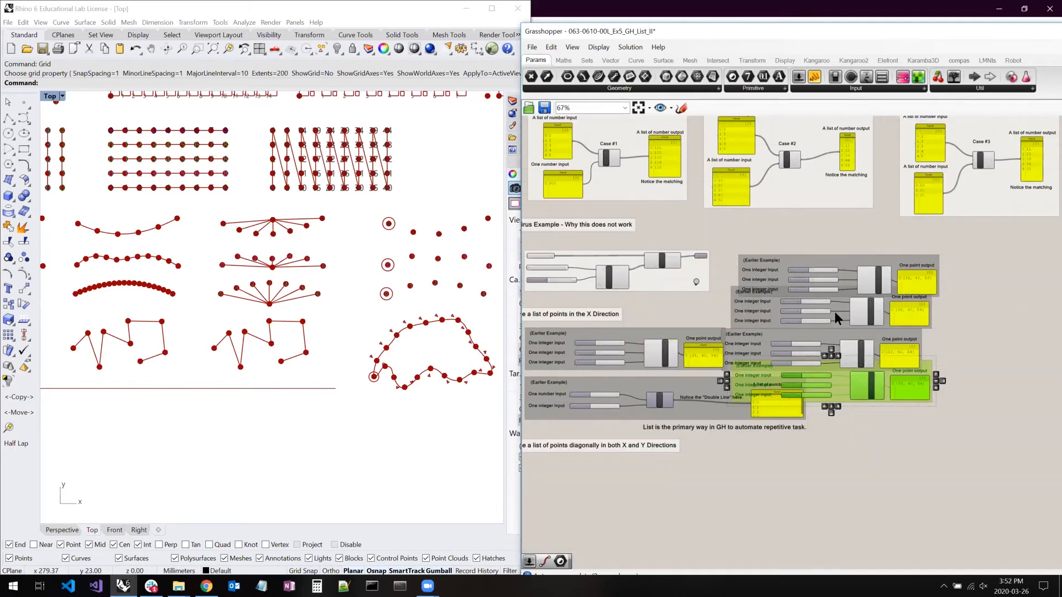
{"action": "key", "text": "ctrl+z"}
{"action": "key", "text": "ctrl+z"}
{"action": "key", "text": "ctrl+z"}
{"action": "key", "text": "ctrl+z"}
{"action": "key", "text": "ctrl+z"}
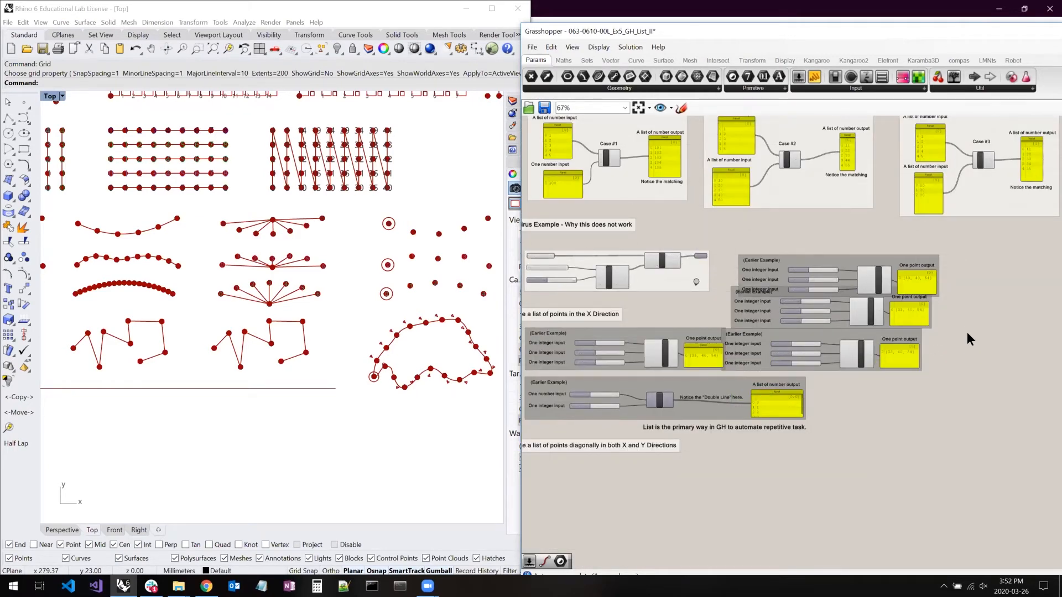
{"action": "key", "text": "ctrl+z"}
{"action": "key", "text": "ctrl+z"}
{"action": "key", "text": "ctrl+z"}
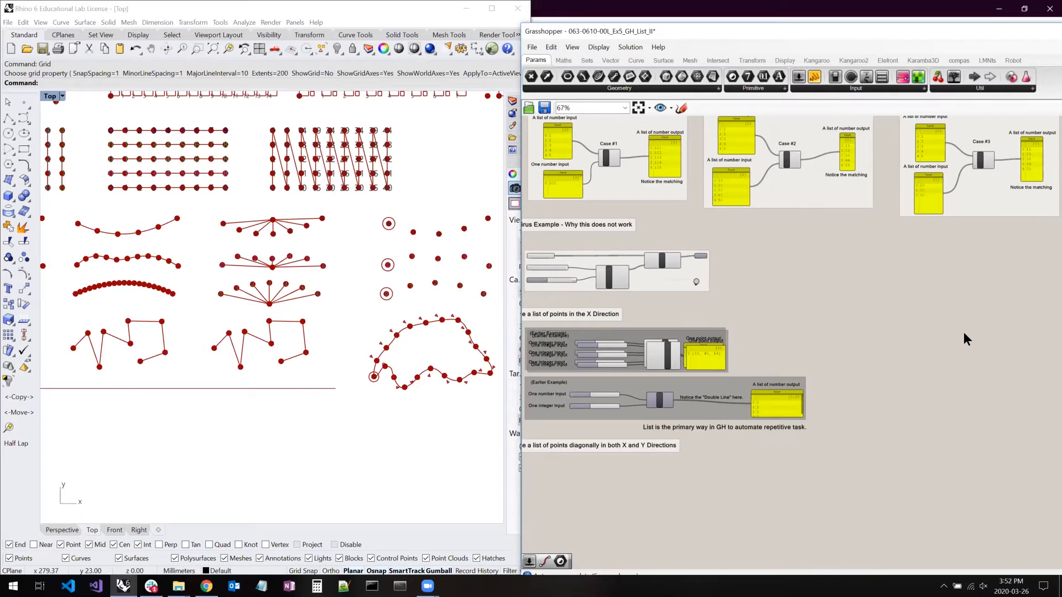
- Examine the two earlier examples under the X-direction exercise, highlighting the whole Series group and clearing the selection
{"action": "right_click_drag", "start_coordinate": [899, 306], "coordinate": [964, 287]}
{"action": "scroll", "coordinate": [914, 290], "scroll_direction": "up", "scroll_amount": 1}
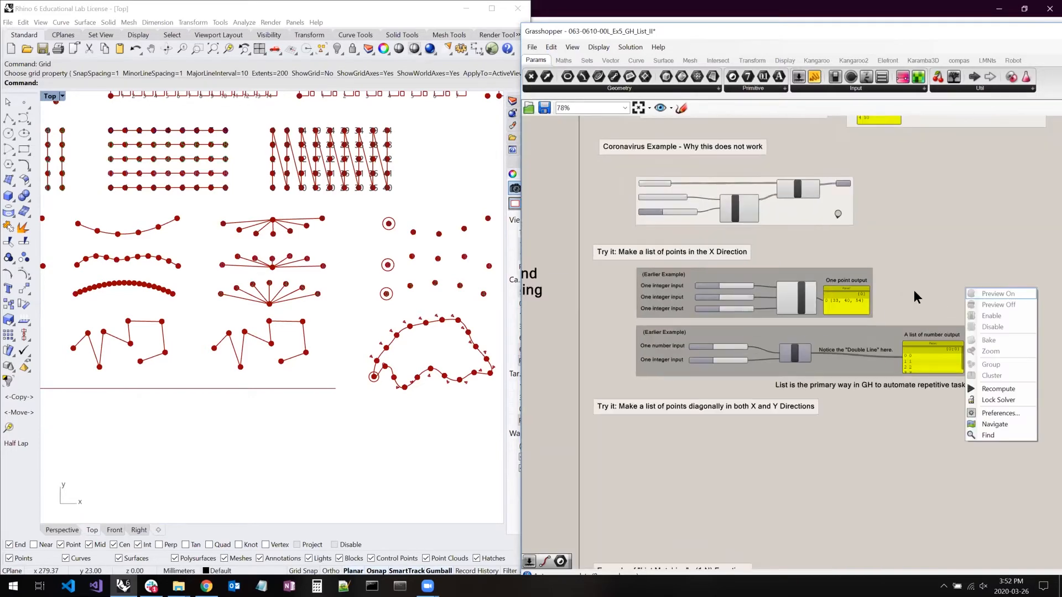
{"action": "scroll", "coordinate": [797, 327], "scroll_direction": "up", "scroll_amount": 3}
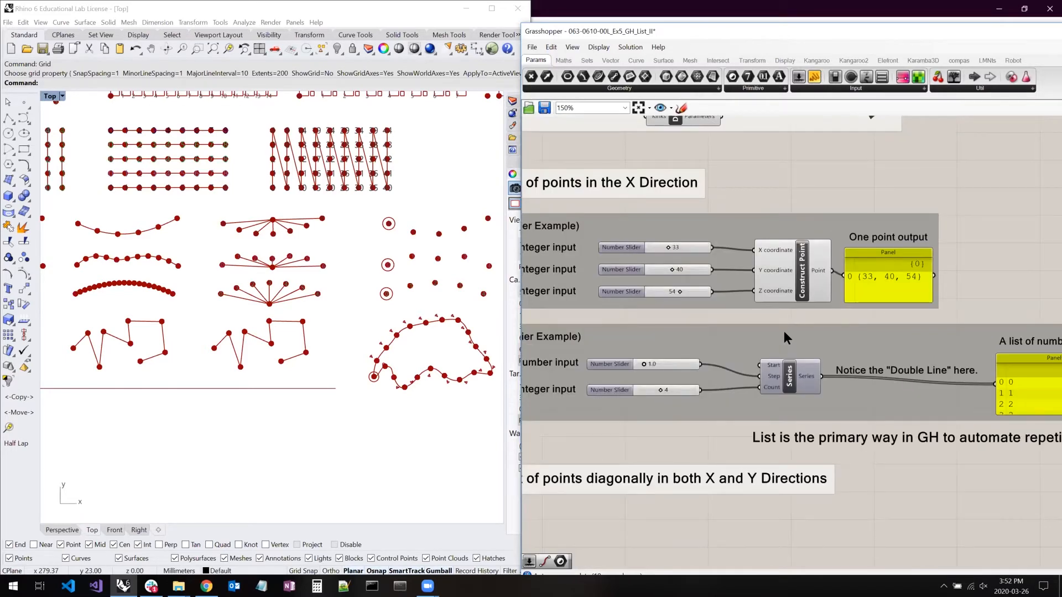
{"action": "scroll", "coordinate": [781, 331], "scroll_direction": "down", "scroll_amount": 2}
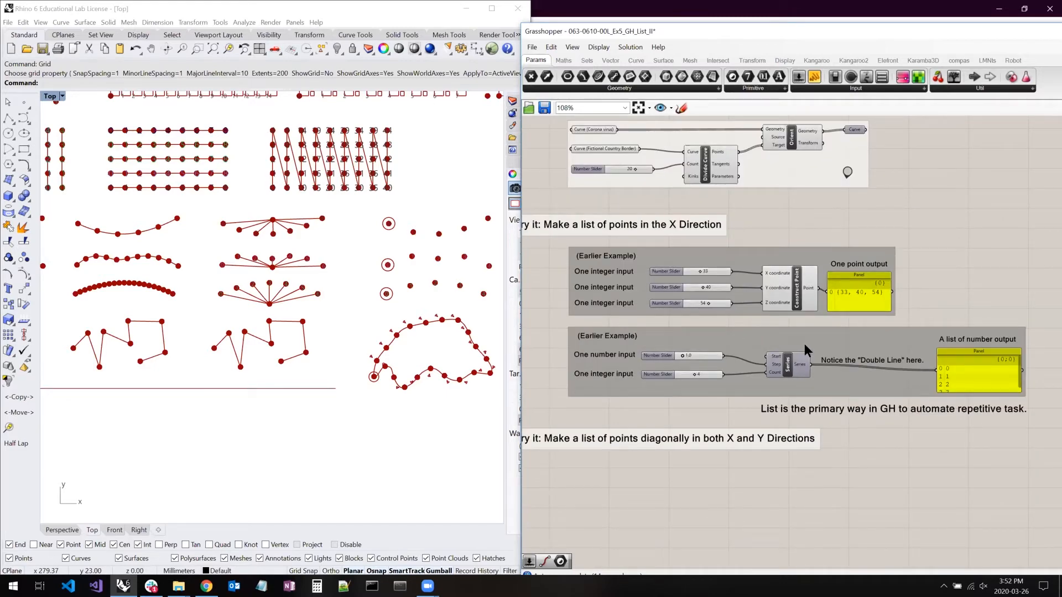
{"action": "left_click_drag", "start_coordinate": [556, 320], "coordinate": [1039, 402]}
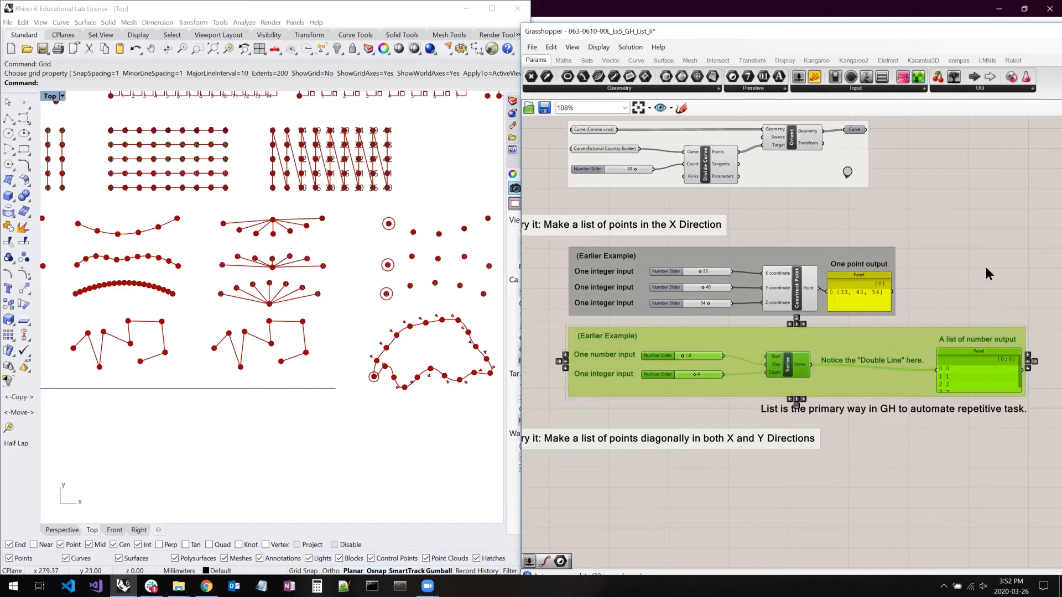
{"action": "left_click", "coordinate": [975, 288]}
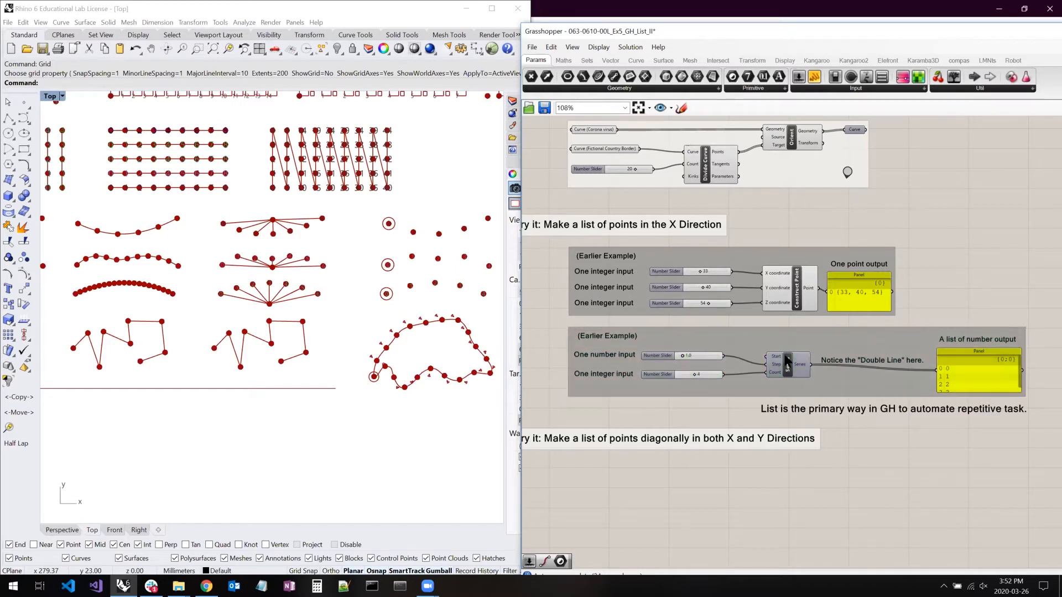
- Extend both examples' output panels upward and shift the Construct Point group to the right above the Series group
{"action": "left_click_drag", "start_coordinate": [963, 345], "coordinate": [965, 323]}
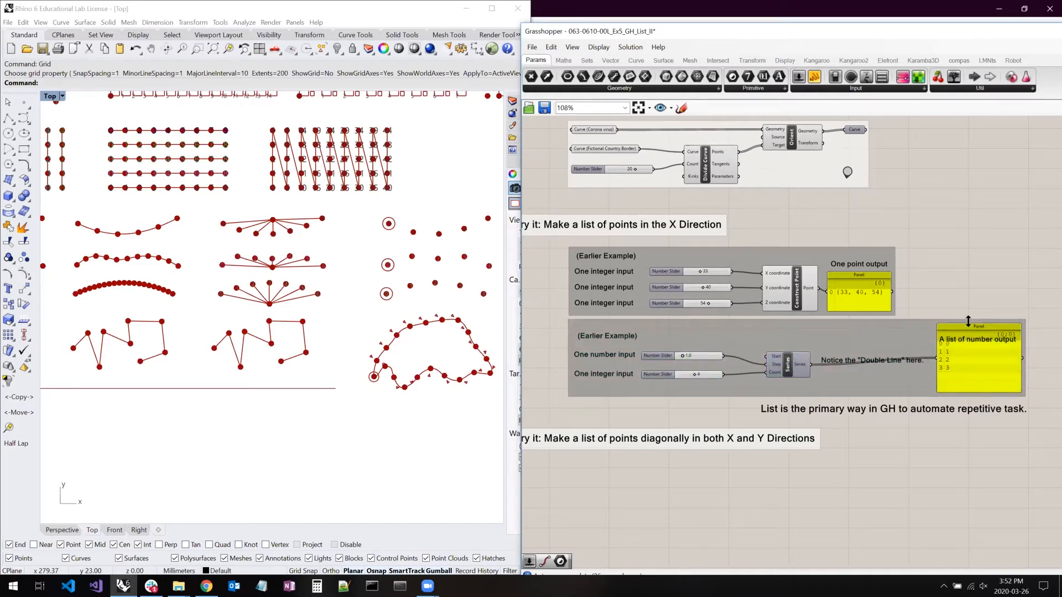
{"action": "left_click_drag", "start_coordinate": [862, 273], "coordinate": [867, 261]}
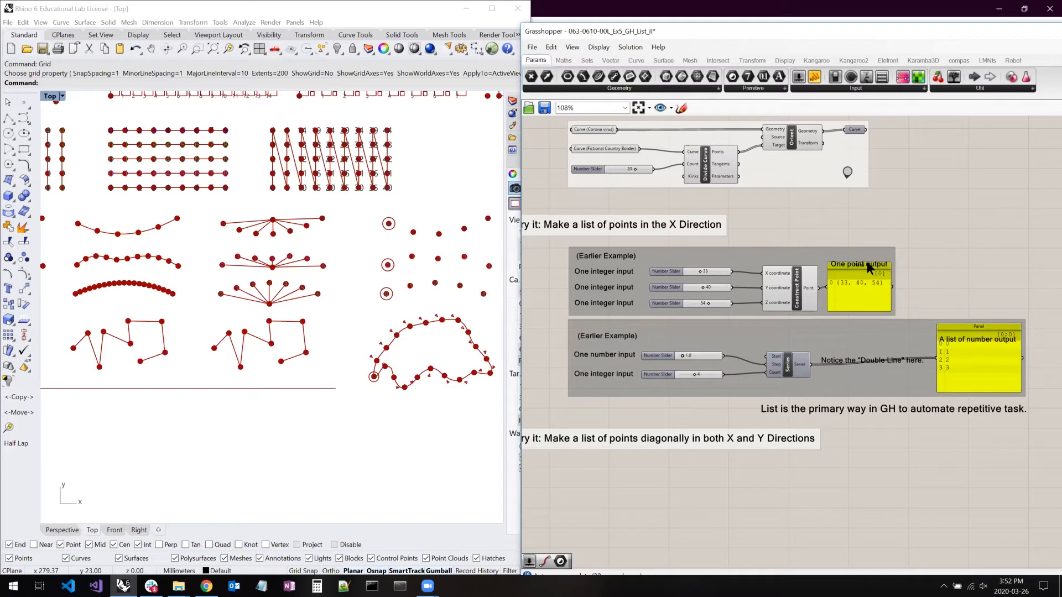
{"action": "left_click_drag", "start_coordinate": [785, 254], "coordinate": [905, 249]}
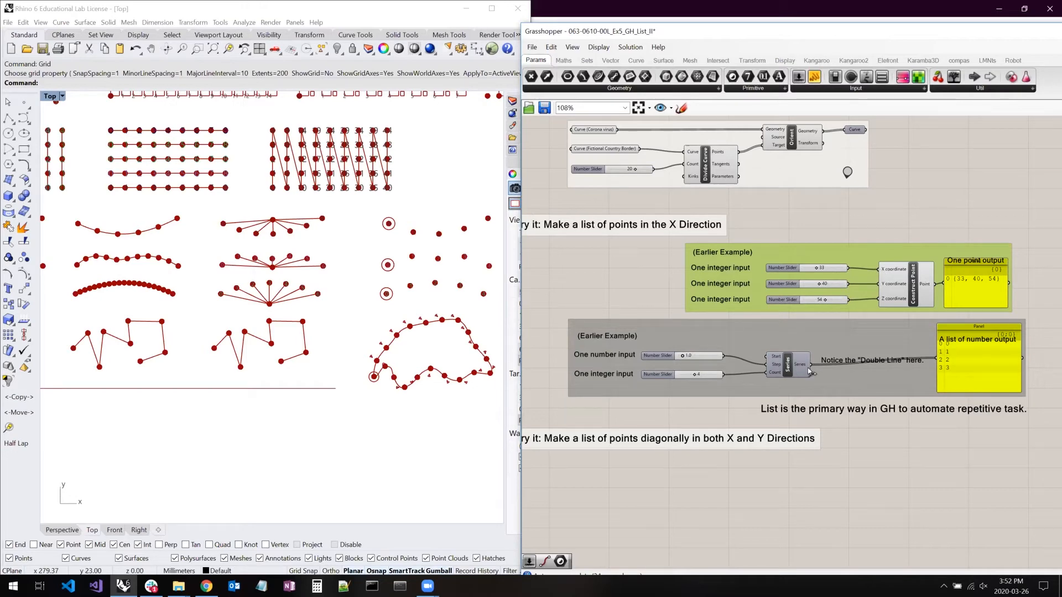
- Wire the Series output into Construct Point's X coordinate input and inspect the row of points in Rhino's Top view
{"action": "scroll", "coordinate": [882, 280], "scroll_direction": "up", "scroll_amount": 3}
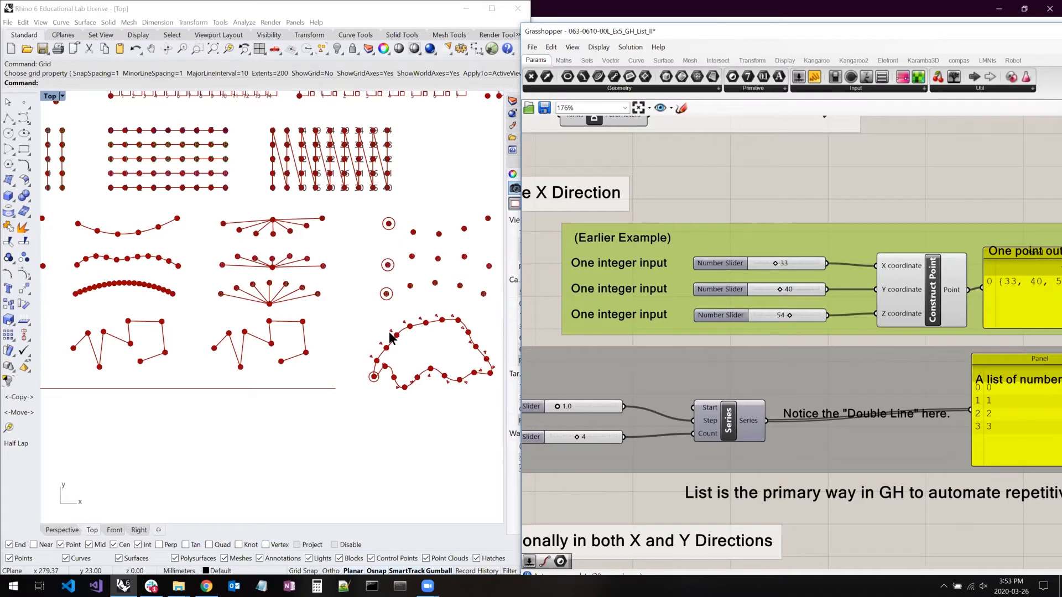
{"action": "right_click_drag", "start_coordinate": [78, 340], "coordinate": [283, 347]}
{"action": "scroll", "coordinate": [235, 316], "scroll_direction": "up", "scroll_amount": 3}
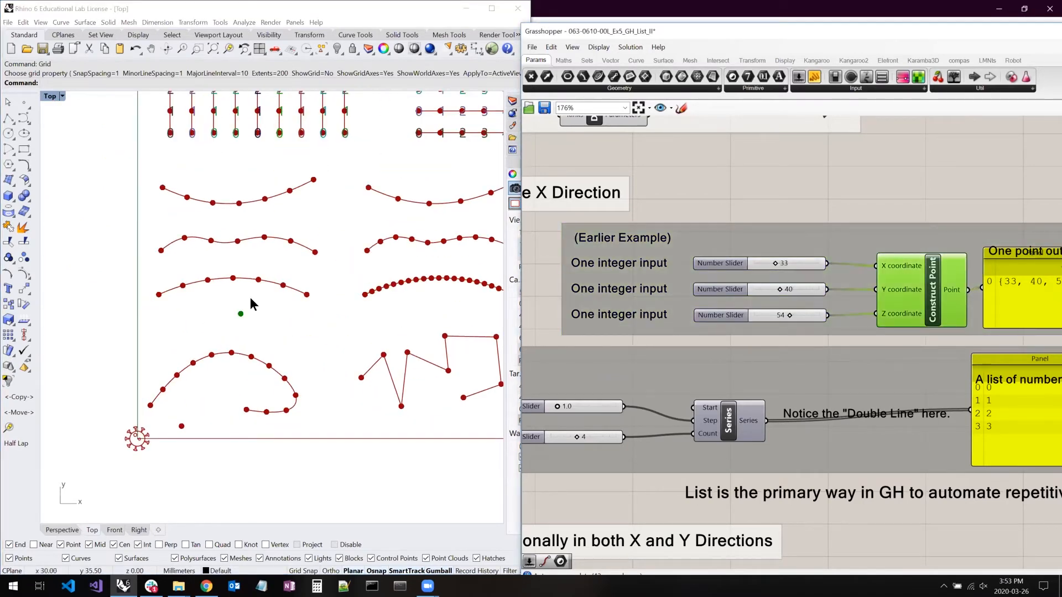
{"action": "left_click_drag", "start_coordinate": [766, 420], "coordinate": [877, 267]}
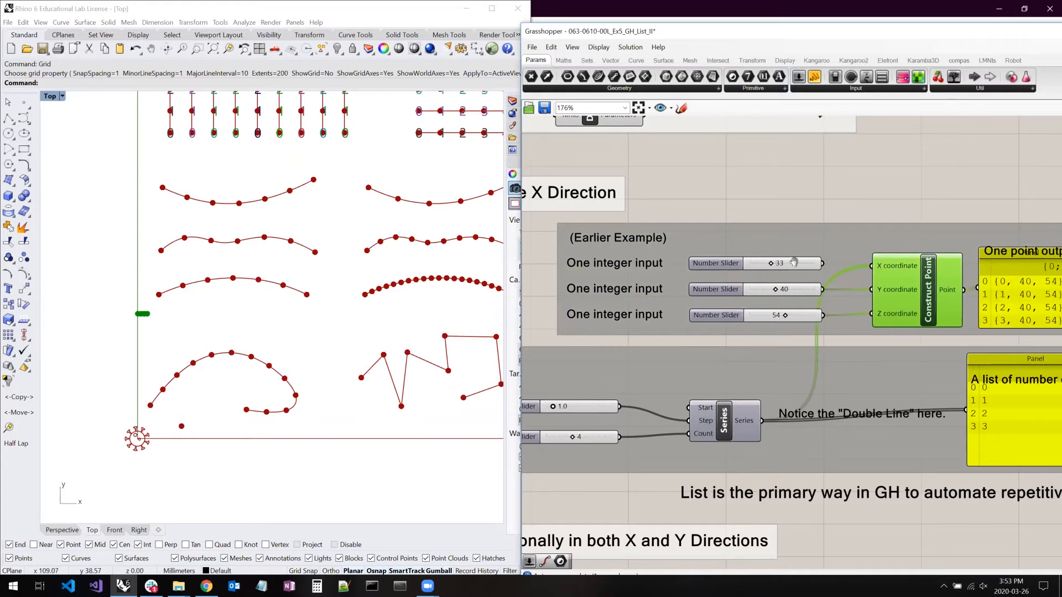
{"action": "right_click_drag", "start_coordinate": [883, 271], "coordinate": [775, 271]}
{"action": "scroll", "coordinate": [139, 314], "scroll_direction": "up", "scroll_amount": 2}
{"action": "scroll", "coordinate": [137, 314], "scroll_direction": "up", "scroll_amount": 4}
{"action": "right_click_drag", "start_coordinate": [161, 269], "coordinate": [161, 220]}
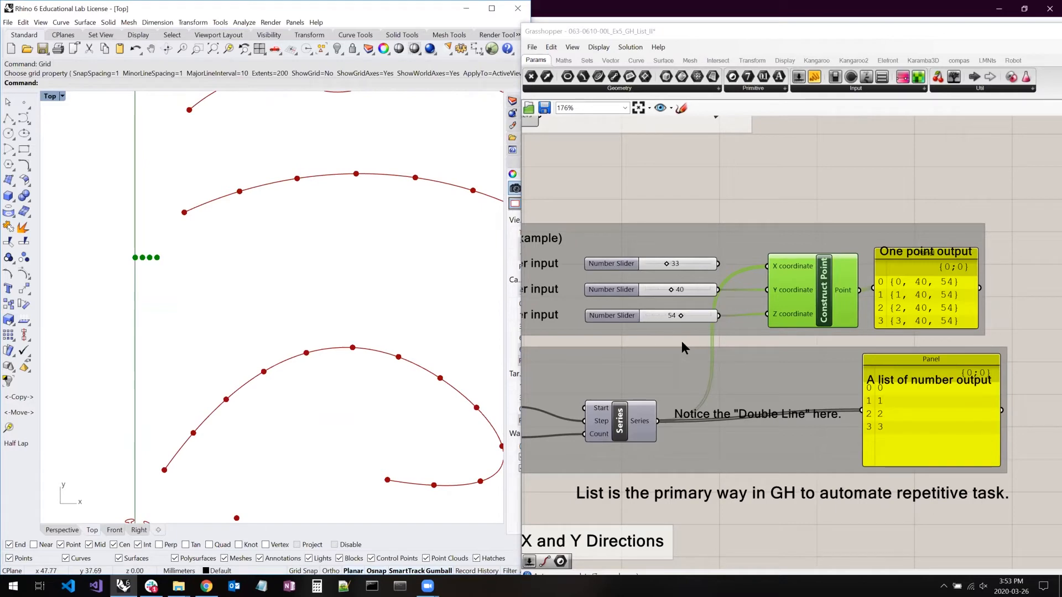
- Enlarge the Construct Point output panel and move the "One point output" label into the panel's empty lower area
{"action": "right_click_drag", "start_coordinate": [655, 357], "coordinate": [768, 329]}
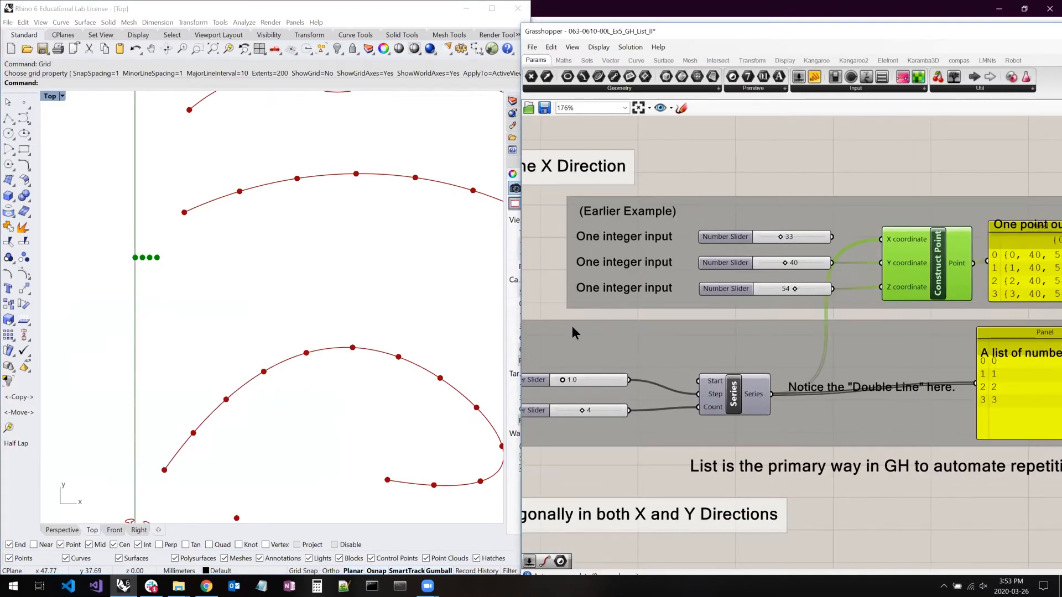
{"action": "right_click_drag", "start_coordinate": [923, 260], "coordinate": [781, 273]}
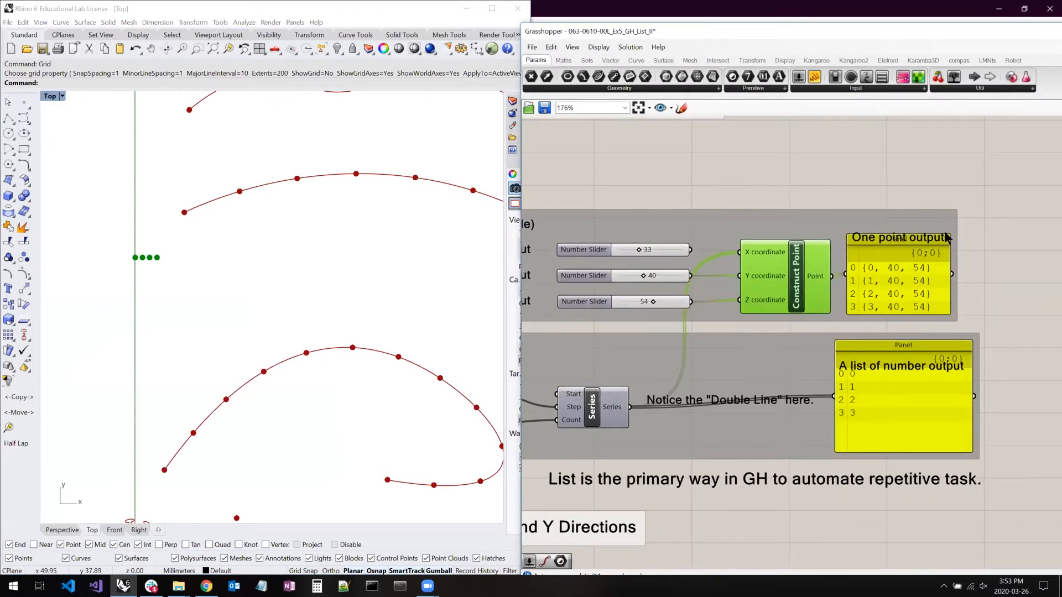
{"action": "left_click_drag", "start_coordinate": [980, 186], "coordinate": [982, 174]}
{"action": "left_click_drag", "start_coordinate": [867, 237], "coordinate": [892, 307]}
{"action": "right_click_drag", "start_coordinate": [160, 259], "coordinate": [162, 233]}
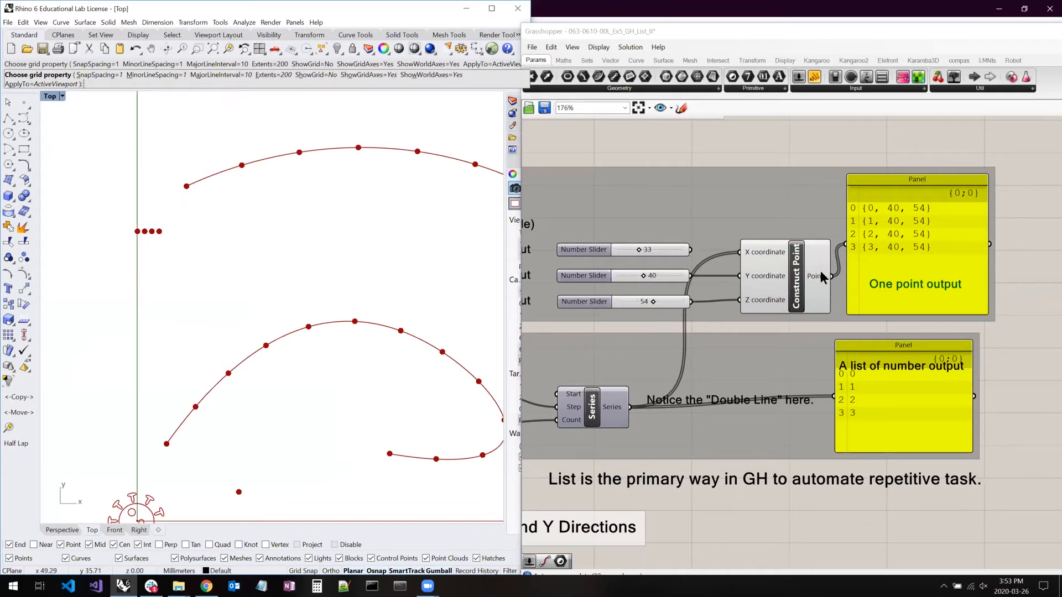
- Wire the Series output into Construct Point's Y coordinate input as well and inspect the diagonal points near Rhino's origin
{"action": "mouse_move", "coordinate": [821, 275]}
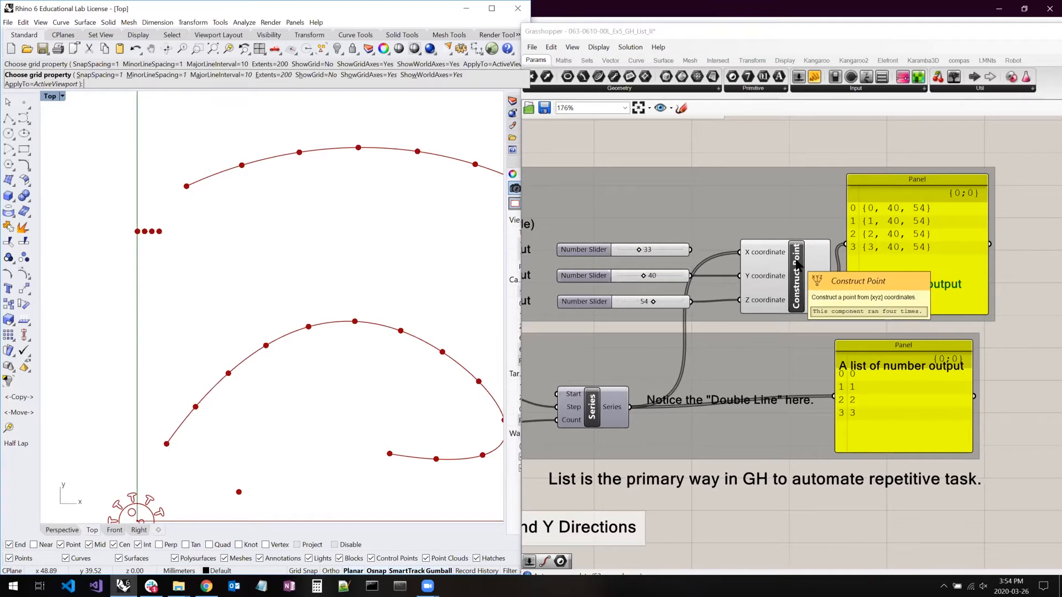
{"action": "left_click_drag", "start_coordinate": [740, 275], "coordinate": [631, 408]}
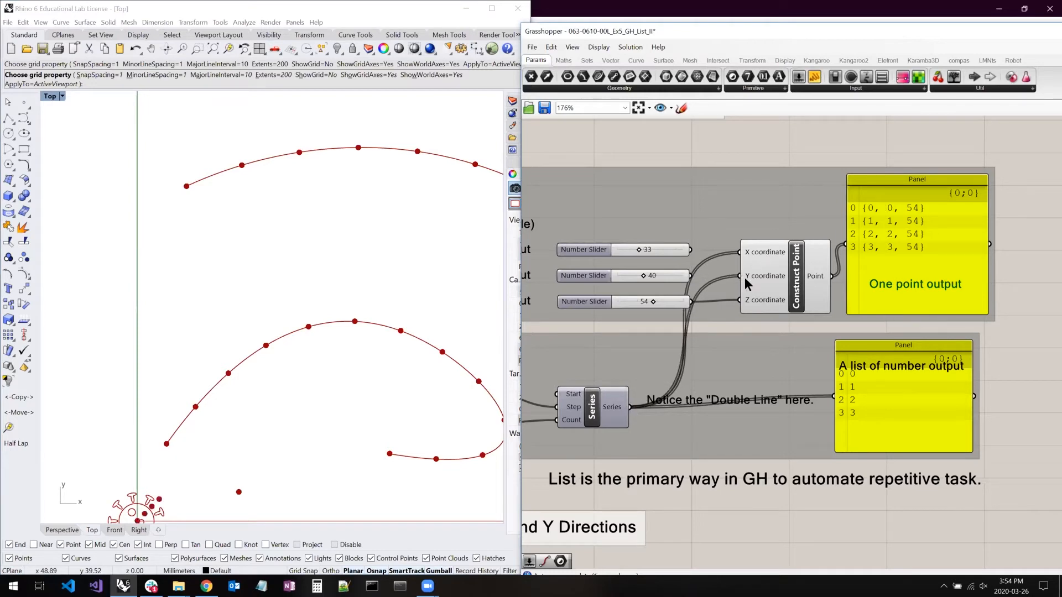
{"action": "right_click_drag", "start_coordinate": [260, 397], "coordinate": [267, 309]}
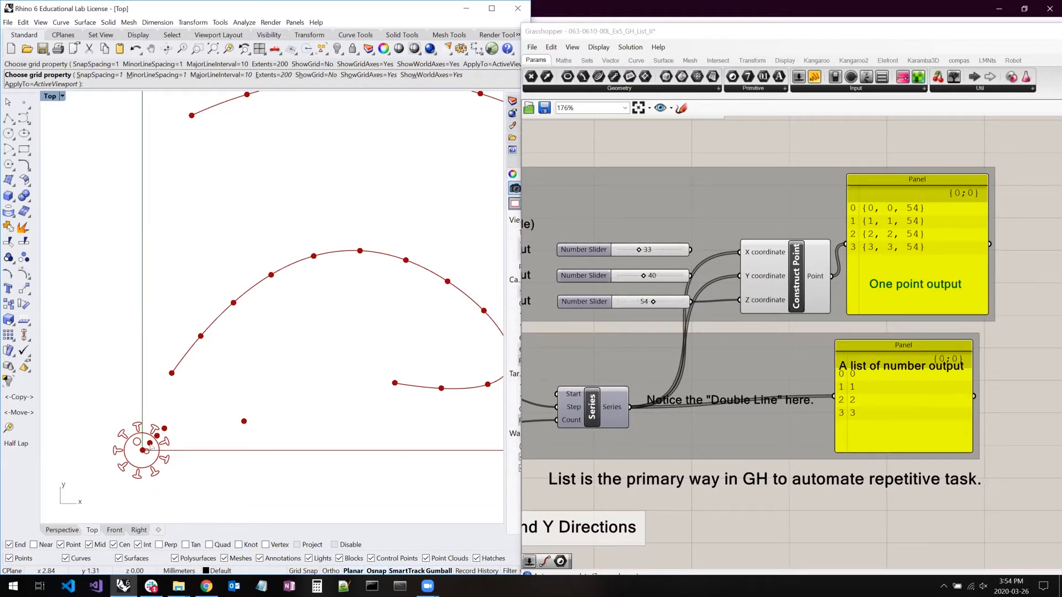
{"action": "scroll", "coordinate": [141, 456], "scroll_direction": "up", "scroll_amount": 4}
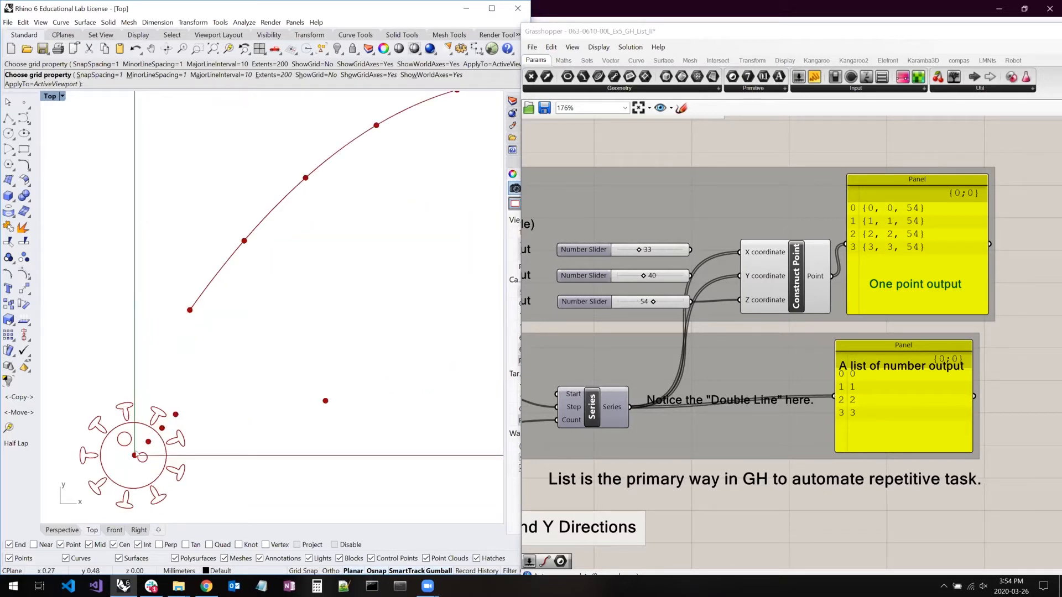
- Look over the two separate green groups, and examine the "Example of List Matching - (1:N) Functions" section of the definition
{"action": "right_click_drag", "start_coordinate": [692, 365], "coordinate": [947, 176]}
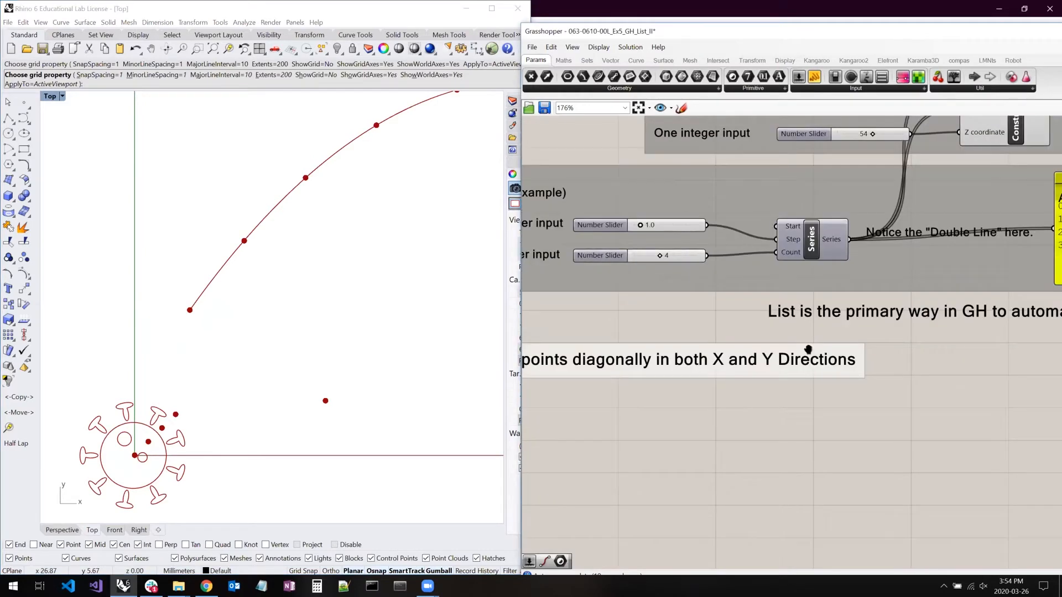
{"action": "scroll", "coordinate": [781, 361], "scroll_direction": "down", "scroll_amount": 8}
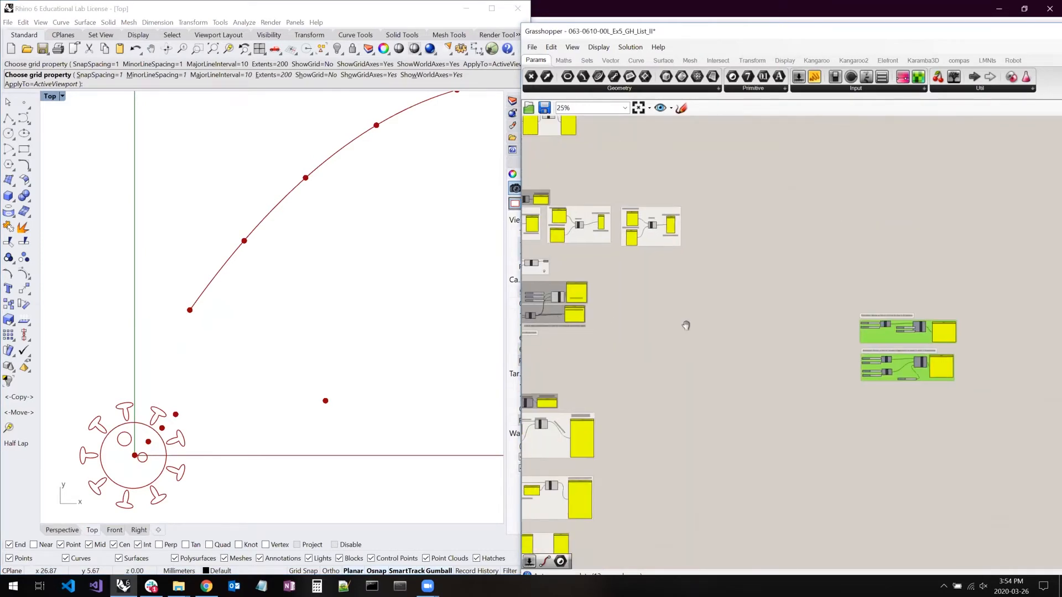
{"action": "left_click_drag", "start_coordinate": [921, 306], "coordinate": [1053, 409]}
{"action": "left_click", "coordinate": [657, 365]}
{"action": "right_click_drag", "start_coordinate": [657, 365], "coordinate": [712, 300]}
{"action": "scroll", "coordinate": [604, 313], "scroll_direction": "up", "scroll_amount": 5}
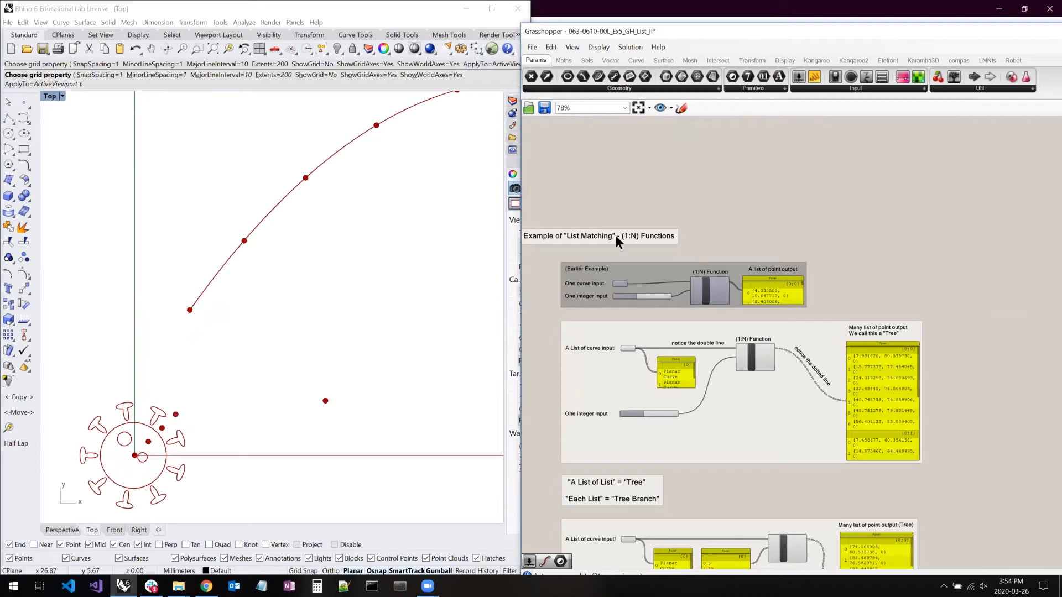
{"action": "scroll", "coordinate": [822, 330], "scroll_direction": "up", "scroll_amount": 2}
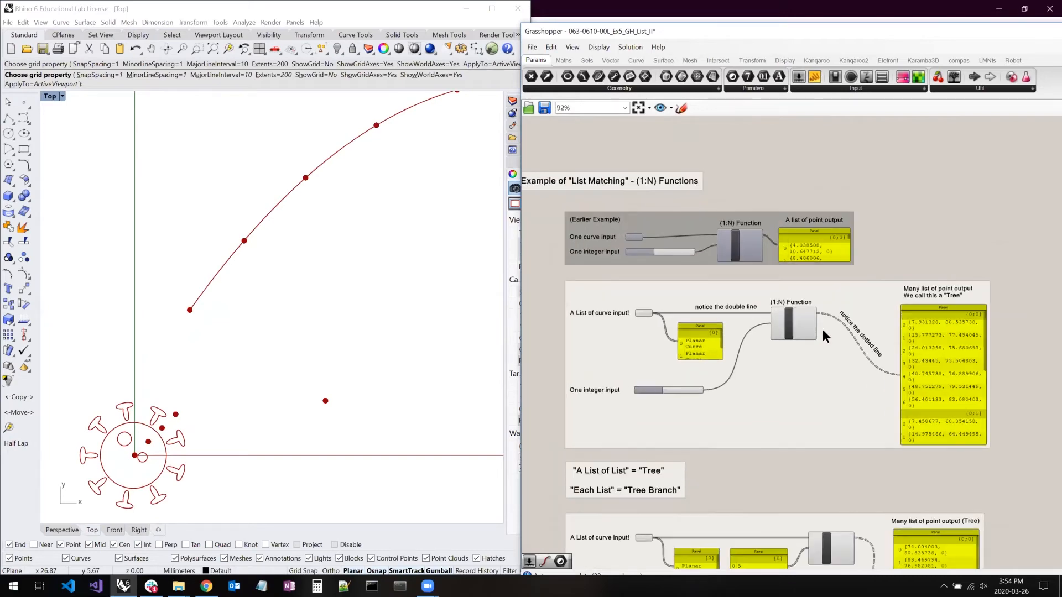
- Look over the (1:N) list matching example and its curves in Rhino, and review the Construct Point component fed by the Series list
{"action": "right_click_drag", "start_coordinate": [668, 298], "coordinate": [720, 319]}
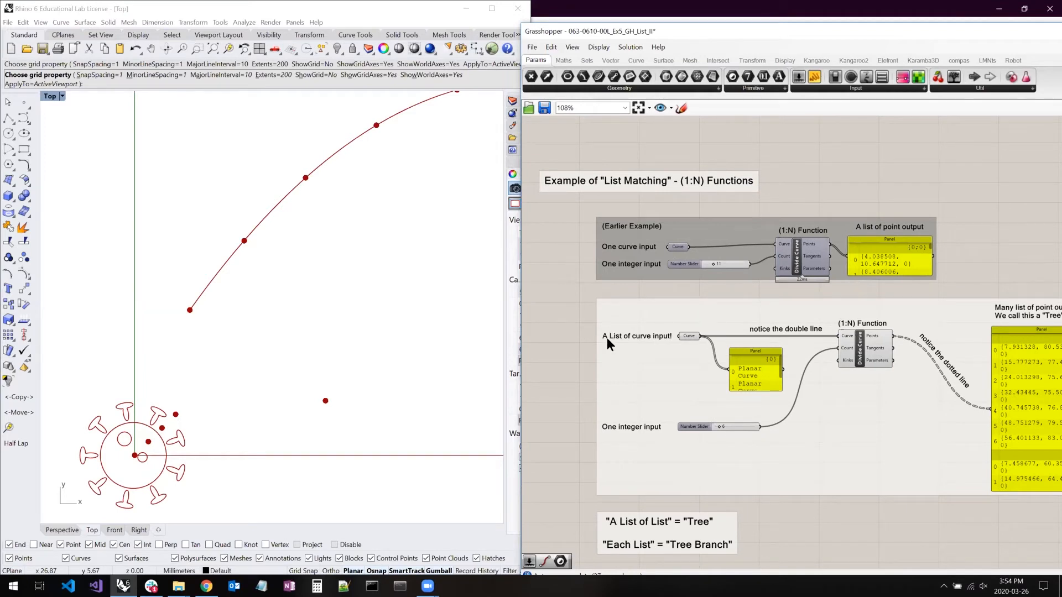
{"action": "scroll", "coordinate": [165, 376], "scroll_direction": "down", "scroll_amount": 3}
{"action": "scroll", "coordinate": [161, 381], "scroll_direction": "down", "scroll_amount": 2}
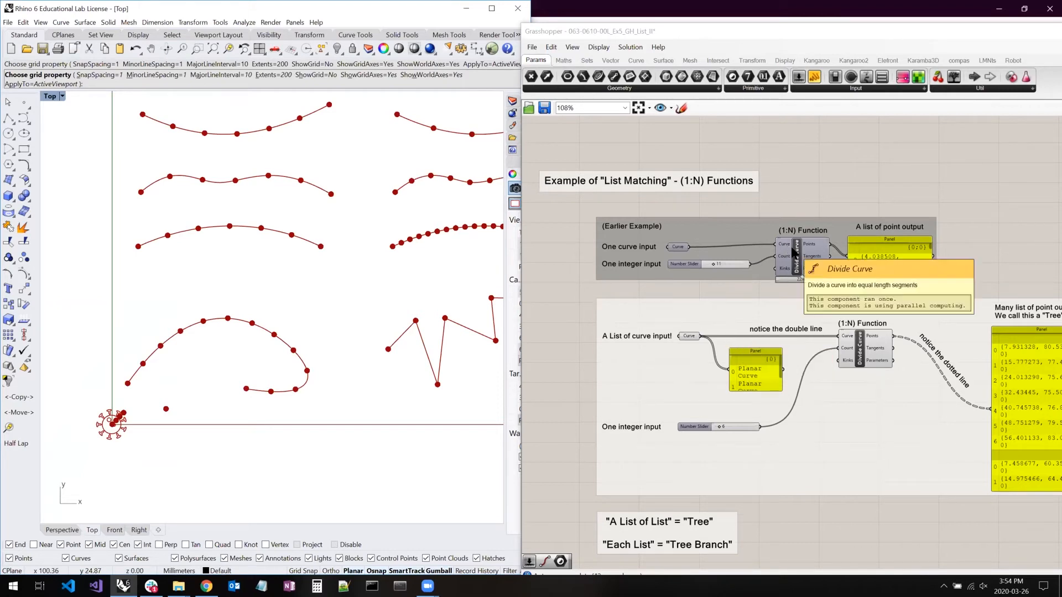
{"action": "right_click_drag", "start_coordinate": [797, 137], "coordinate": [746, 453]}
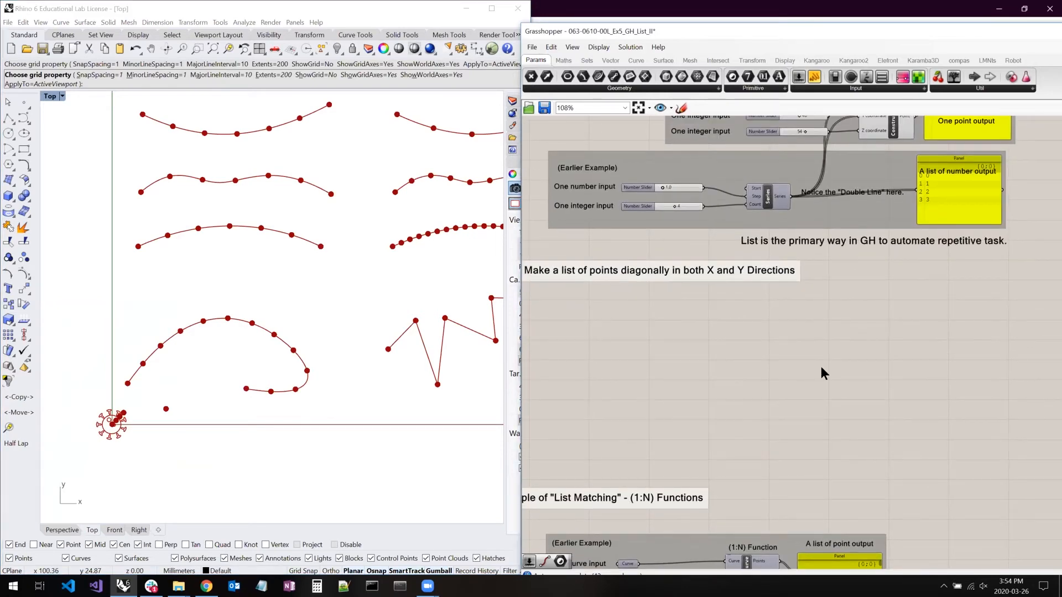
{"action": "right_click_drag", "start_coordinate": [863, 147], "coordinate": [834, 335]}
{"action": "scroll", "coordinate": [848, 293], "scroll_direction": "up", "scroll_amount": 5}
{"action": "right_click_drag", "start_coordinate": [846, 289], "coordinate": [793, 272]}
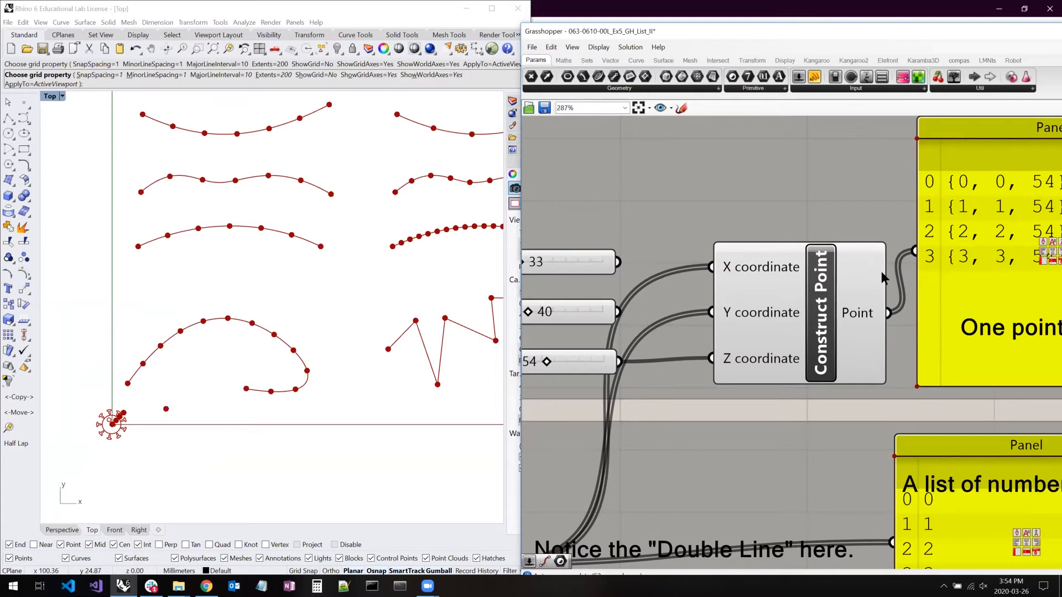
{"action": "scroll", "coordinate": [881, 271], "scroll_direction": "down", "scroll_amount": 4}
- Examine the earlier Divide Curve example with one curve and one integer input, and compare it with the list-of-curves example below
{"action": "right_click_drag", "start_coordinate": [747, 474], "coordinate": [751, 267]}
{"action": "right_click_drag", "start_coordinate": [757, 422], "coordinate": [863, 278]}
{"action": "scroll", "coordinate": [737, 331], "scroll_direction": "up", "scroll_amount": 2}
{"action": "left_click", "coordinate": [780, 270]}
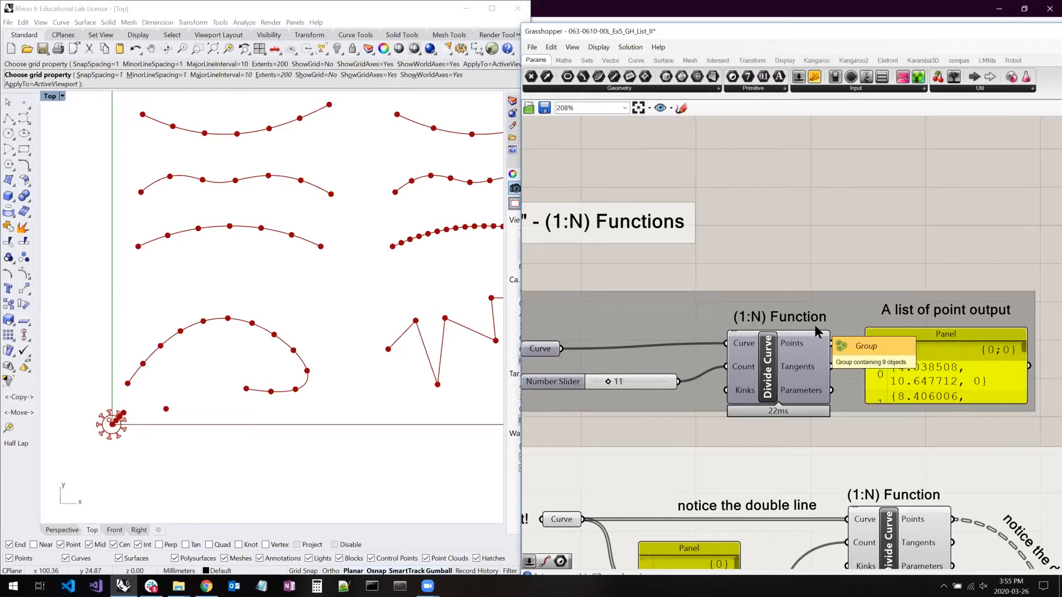
{"action": "right_click_drag", "start_coordinate": [787, 326], "coordinate": [752, 326]}
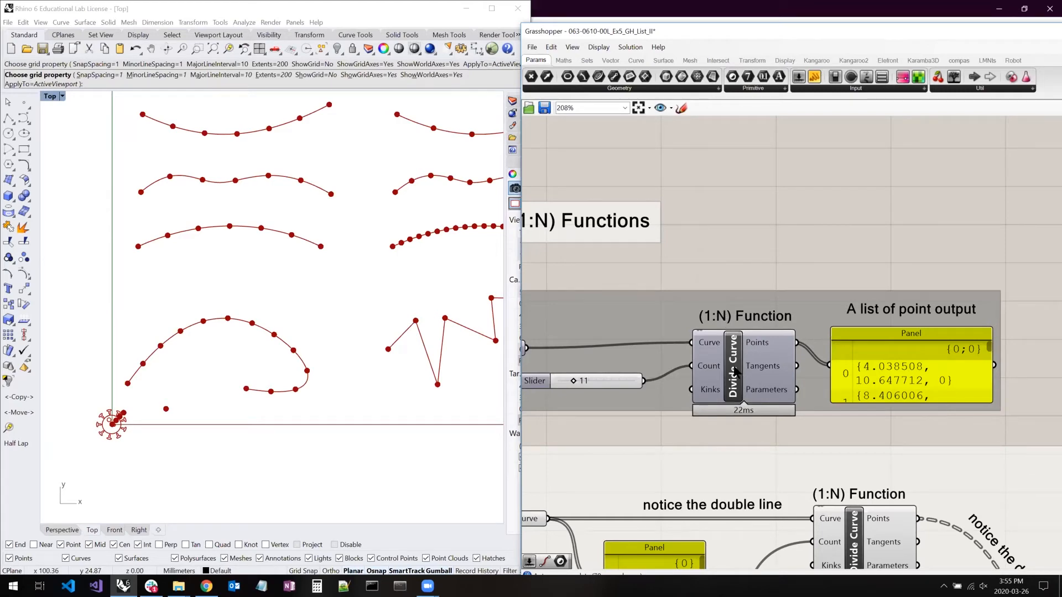
{"action": "right_click_drag", "start_coordinate": [684, 414], "coordinate": [853, 228]}
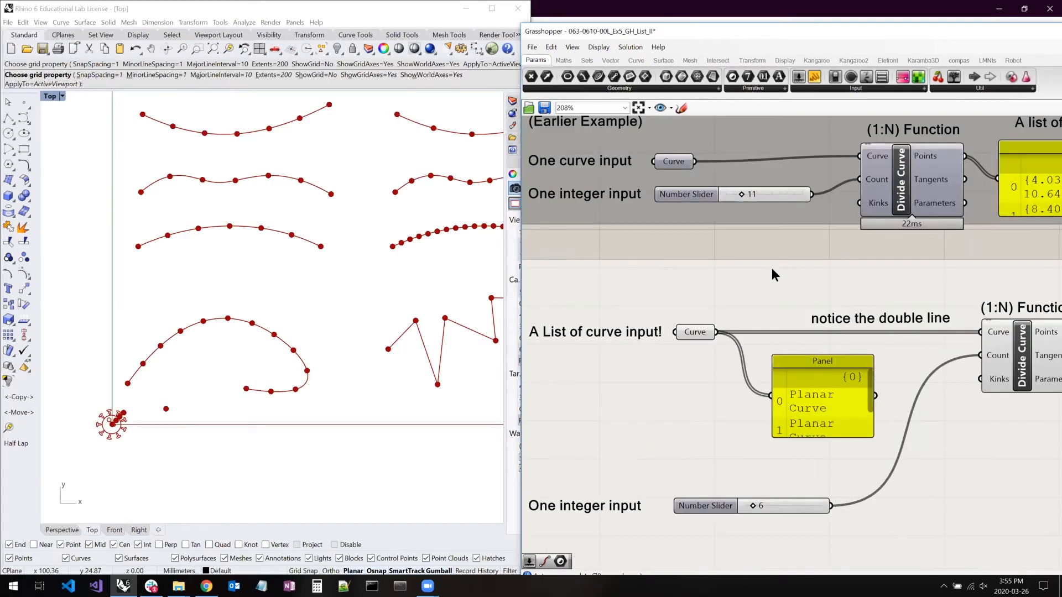
- Select the Curve parameter labelled "A List of curve input!" and locate its highlighted curves in Rhino's Top view
{"action": "scroll", "coordinate": [708, 308], "scroll_direction": "down", "scroll_amount": 2}
{"action": "left_click", "coordinate": [698, 325]}
{"action": "right_click_drag", "start_coordinate": [230, 353], "coordinate": [196, 474]}
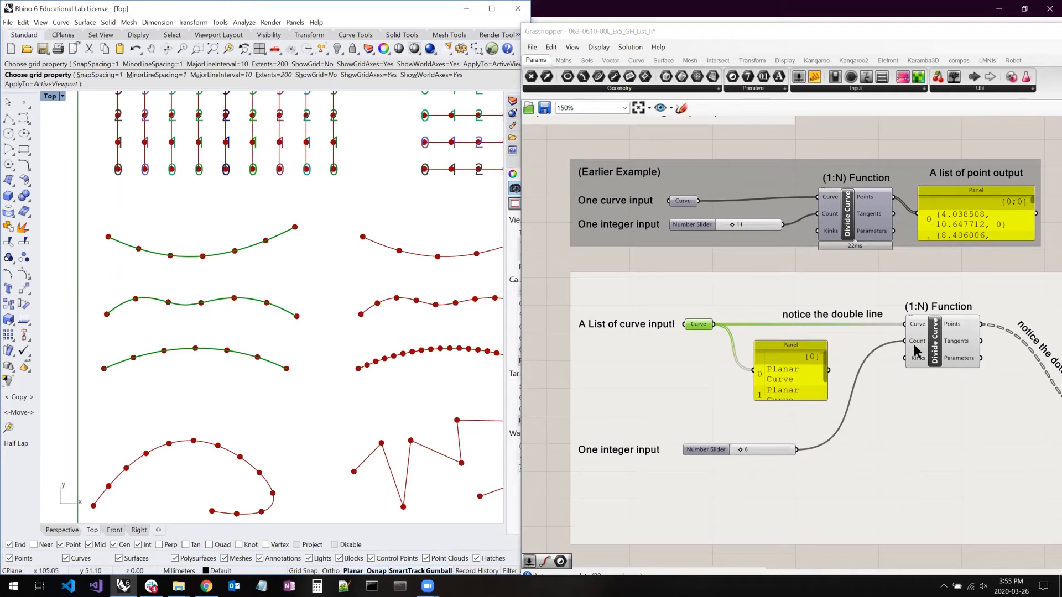
- Examine the double-line wire into the list-of-curves Divide Curve component, and select the component to highlight its division points in Rhino
{"action": "mouse_move", "coordinate": [935, 342]}
{"action": "right_click_drag", "start_coordinate": [945, 329], "coordinate": [759, 289]}
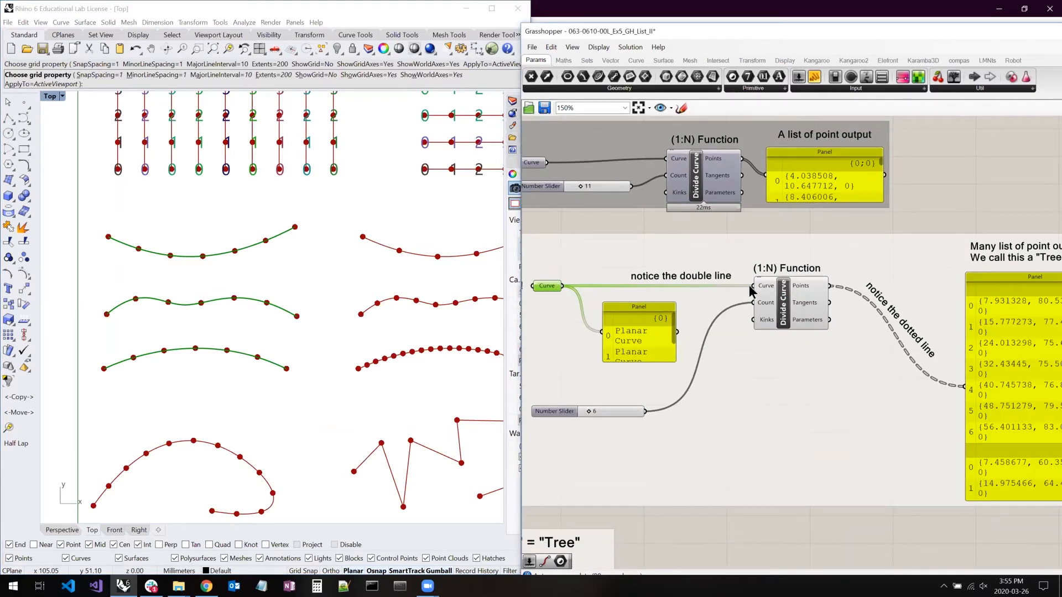
{"action": "mouse_move", "coordinate": [765, 289]}
{"action": "scroll", "coordinate": [761, 269], "scroll_direction": "up", "scroll_amount": 3}
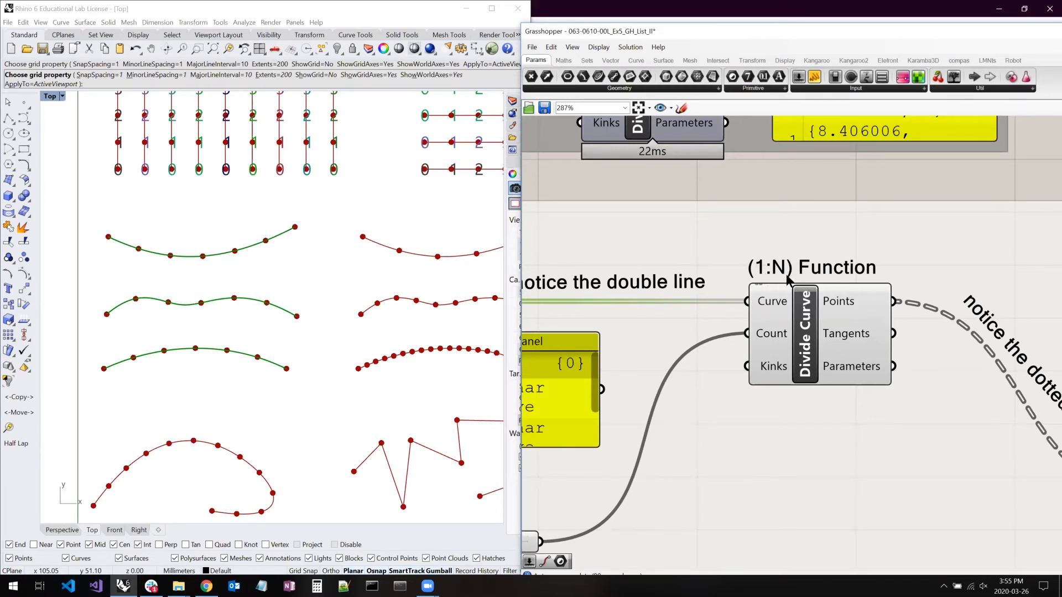
{"action": "right_click_drag", "start_coordinate": [655, 237], "coordinate": [436, 165]}
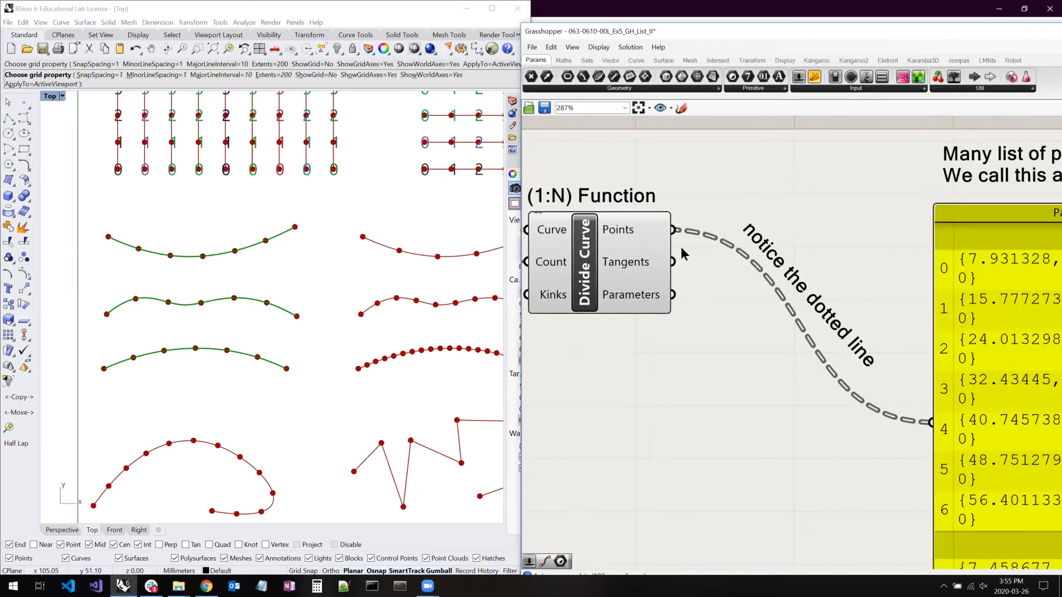
{"action": "left_click", "coordinate": [616, 227]}
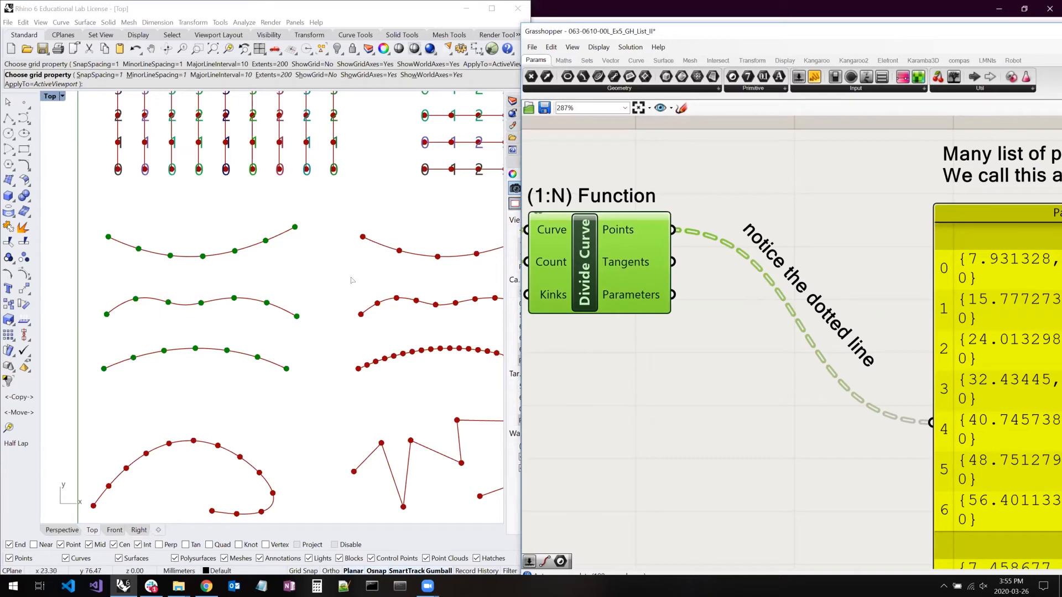
- Enlarge the "Tree" output panel in width and height to show all its branches, and shift it slightly toward the Divide Curve component
{"action": "scroll", "coordinate": [635, 298], "scroll_direction": "down", "scroll_amount": 3}
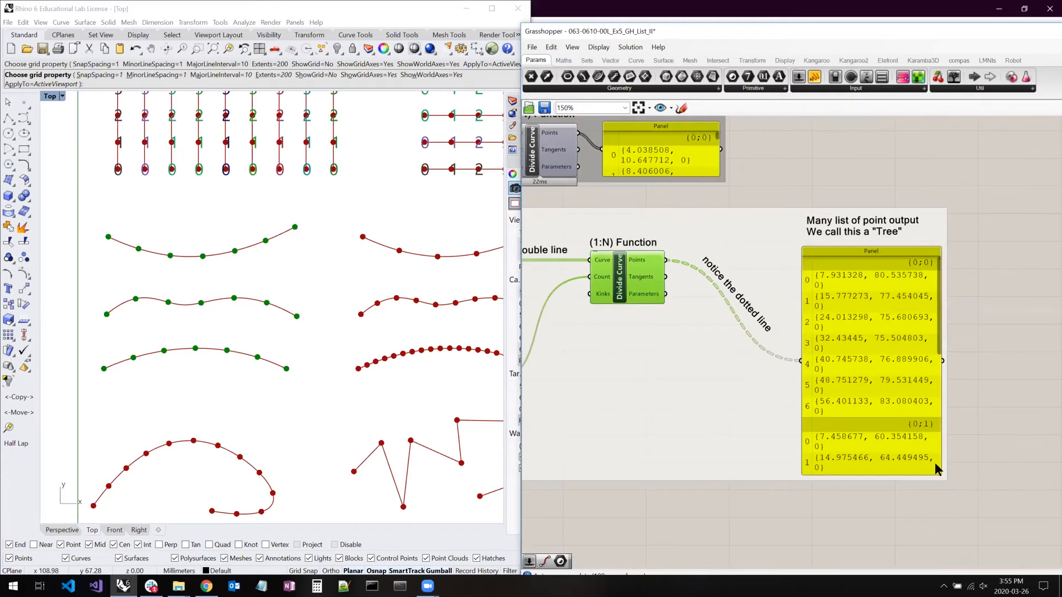
{"action": "left_click_drag", "start_coordinate": [943, 476], "coordinate": [1035, 552]}
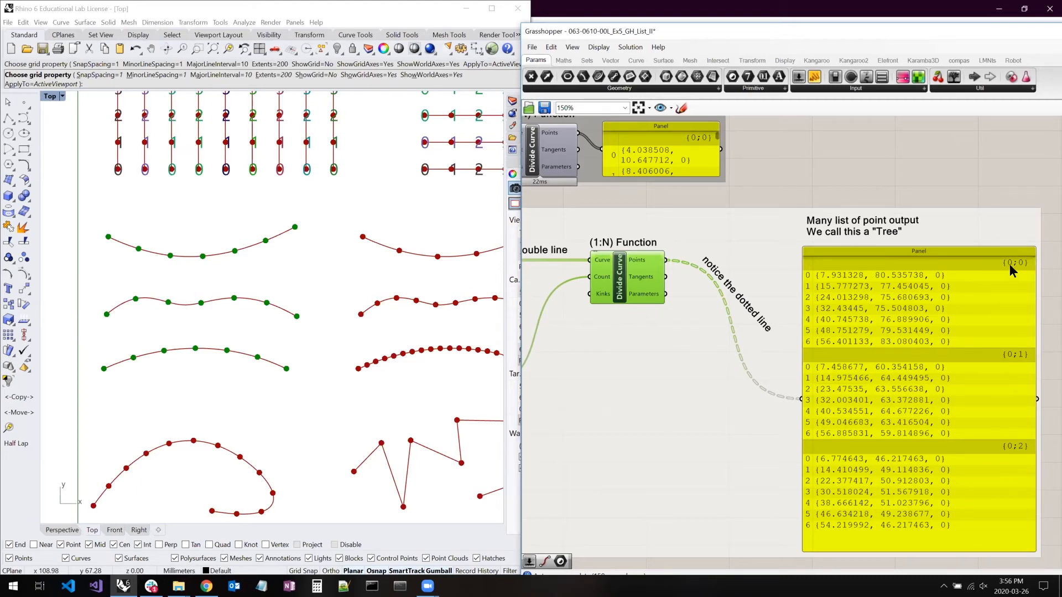
{"action": "left_click_drag", "start_coordinate": [913, 305], "coordinate": [908, 303]}
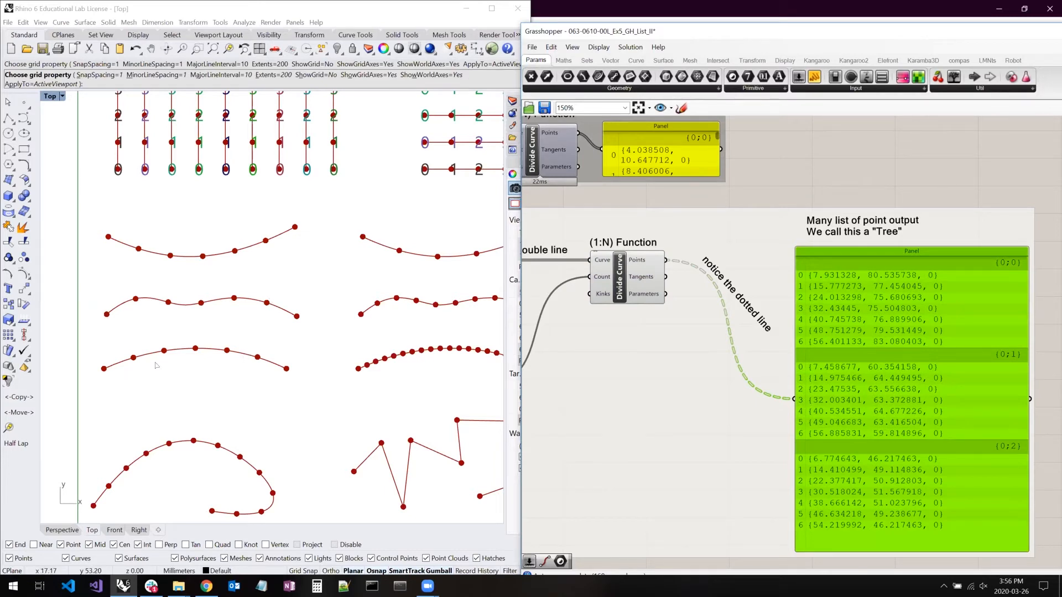
- Inspect the dotted wire from Divide Curve's Points output to the tree panel, and compare it with the earlier example's list wire
{"action": "right_click_drag", "start_coordinate": [698, 317], "coordinate": [721, 315]}
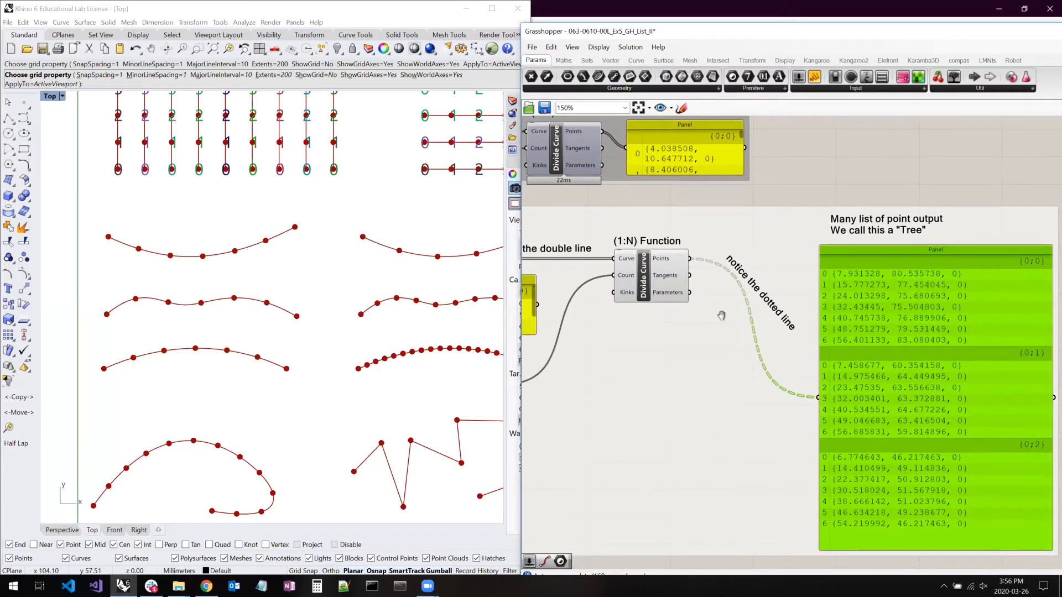
{"action": "scroll", "coordinate": [878, 273], "scroll_direction": "up", "scroll_amount": 3}
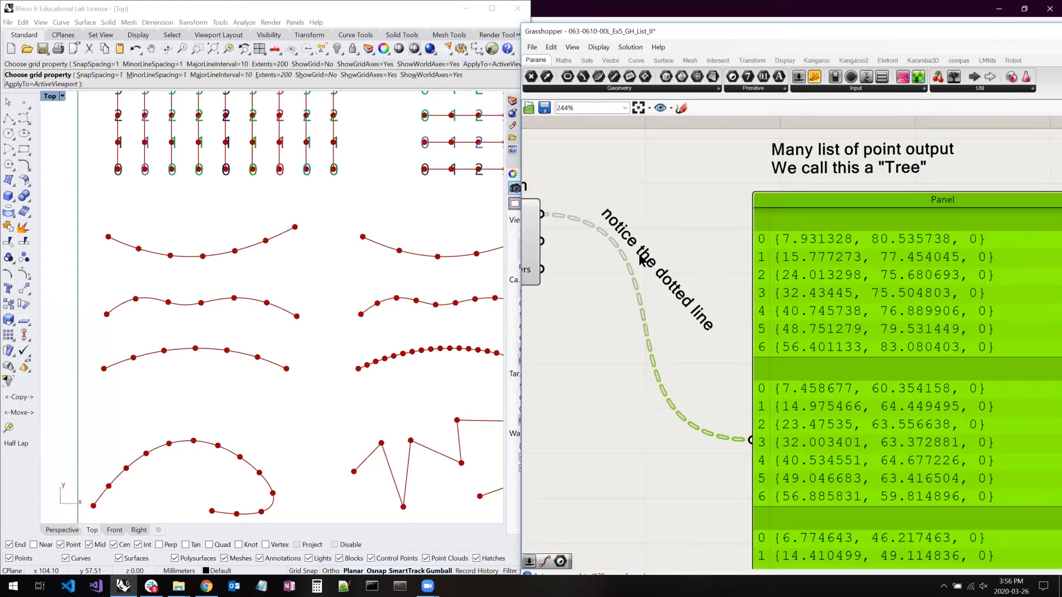
{"action": "right_click_drag", "start_coordinate": [639, 255], "coordinate": [715, 247]}
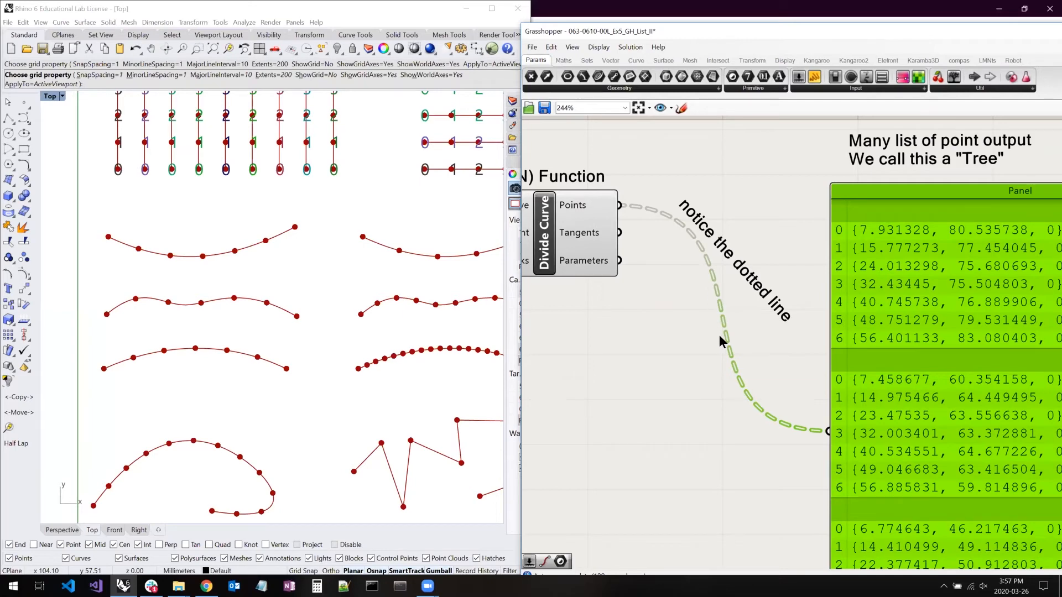
{"action": "left_click", "coordinate": [784, 332]}
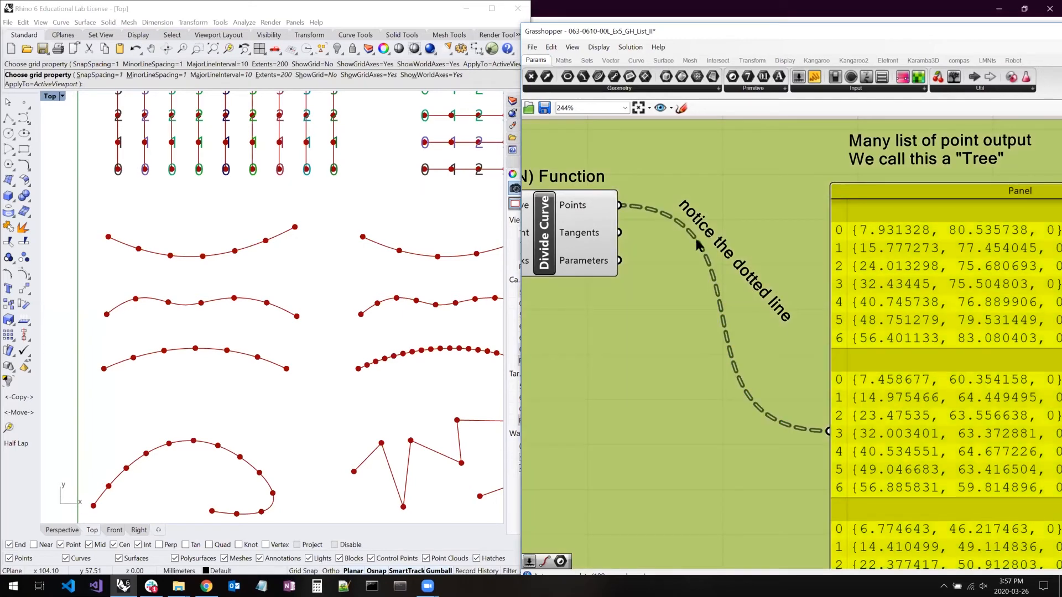
{"action": "scroll", "coordinate": [733, 335], "scroll_direction": "down", "scroll_amount": 2}
{"action": "right_click_drag", "start_coordinate": [789, 228], "coordinate": [840, 245]}
{"action": "left_click", "coordinate": [842, 252]}
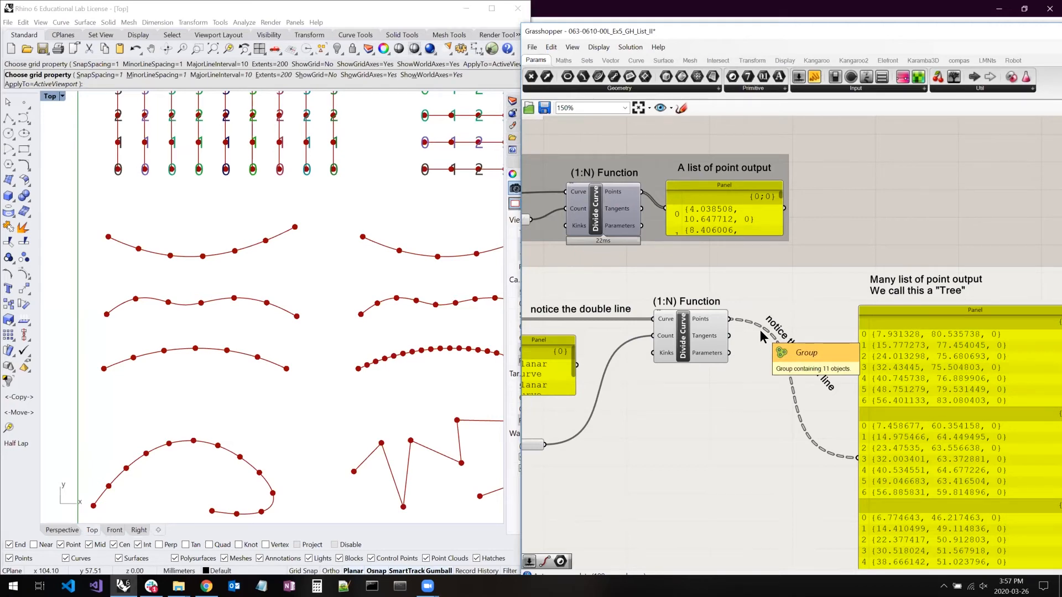
- Review the note defining "A List of List" as "Tree" and "Each List" as "Tree Branch", along with the matched-list example below it
{"action": "scroll", "coordinate": [759, 330], "scroll_direction": "down", "scroll_amount": 5}
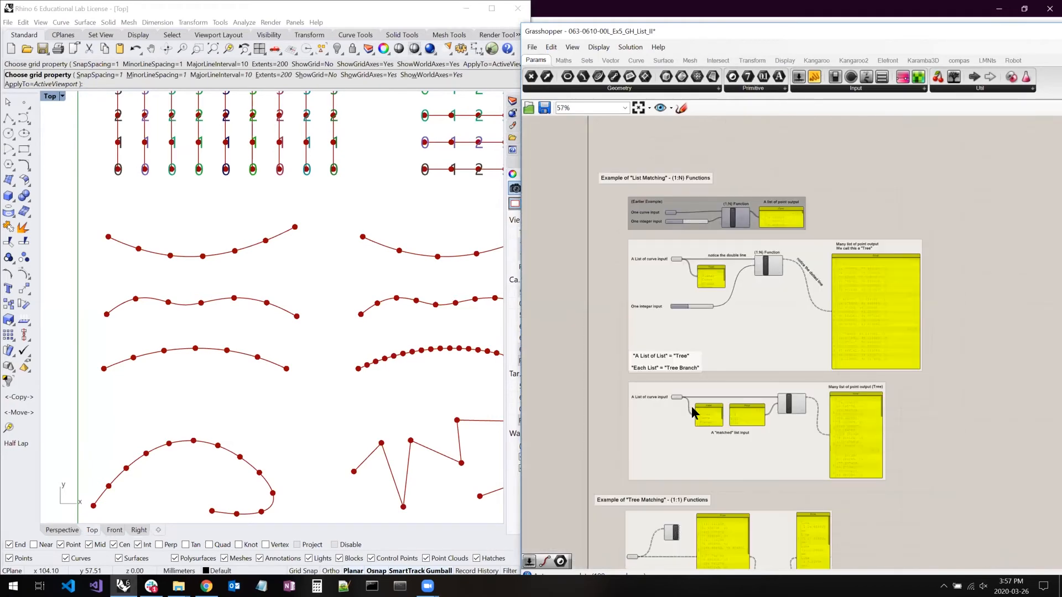
{"action": "scroll", "coordinate": [702, 412], "scroll_direction": "up", "scroll_amount": 2}
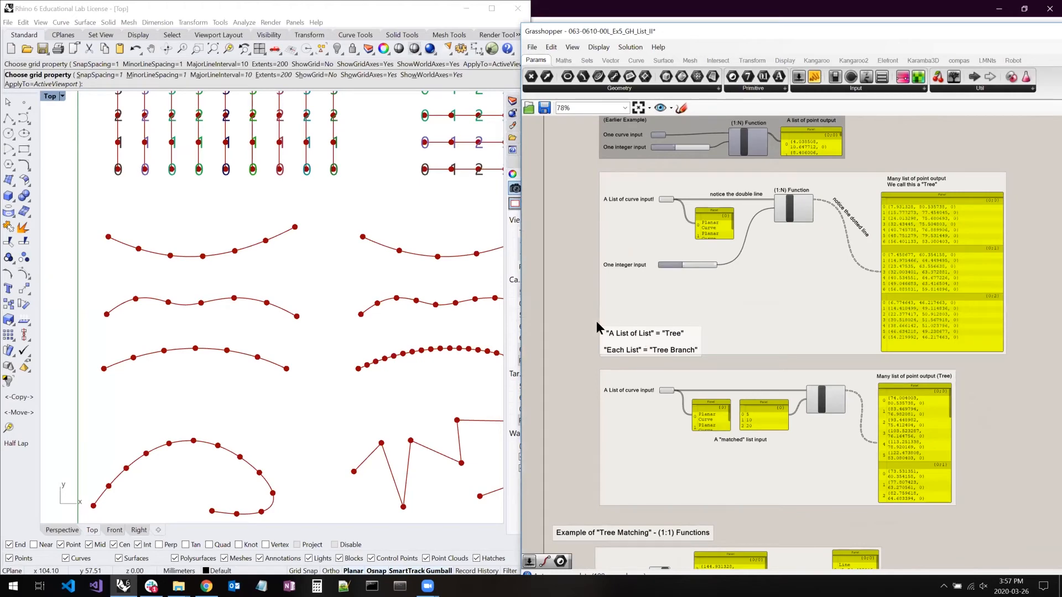
{"action": "left_click", "coordinate": [680, 359]}
{"action": "scroll", "coordinate": [752, 299], "scroll_direction": "up", "scroll_amount": 3}
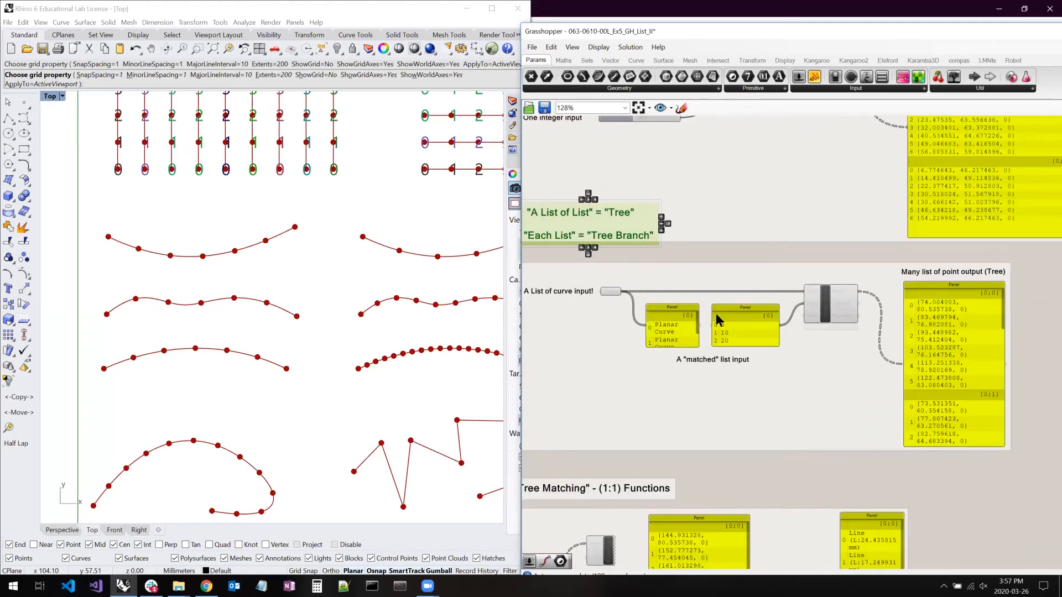
- Lengthen the curve and number panels in the matched-list example, and move the 'A "matched" list input' label below them
{"action": "scroll", "coordinate": [722, 324], "scroll_direction": "down", "scroll_amount": 2}
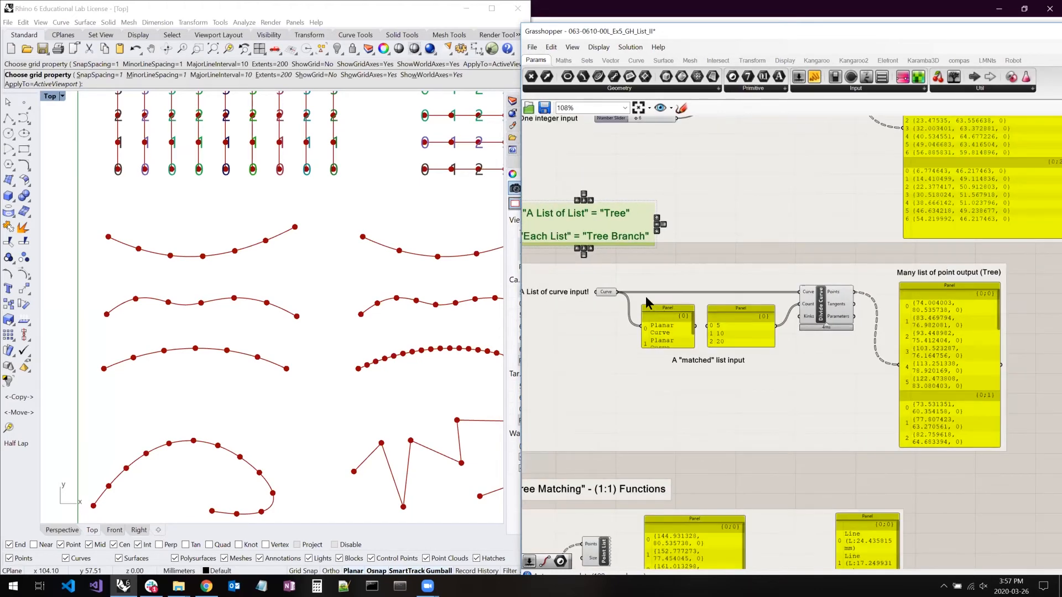
{"action": "right_click_drag", "start_coordinate": [562, 259], "coordinate": [577, 238]}
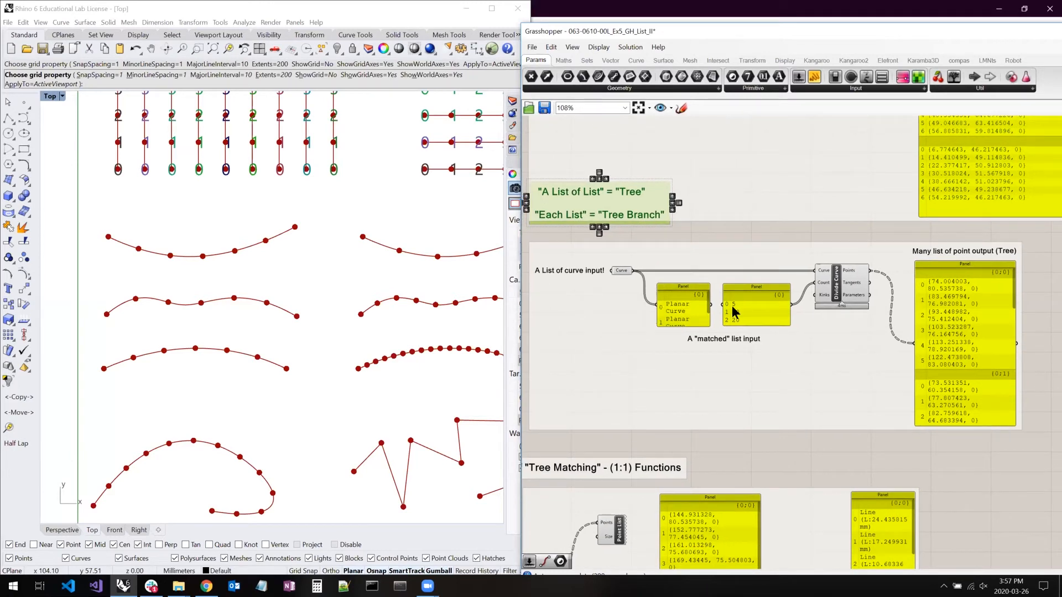
{"action": "left_click_drag", "start_coordinate": [696, 327], "coordinate": [716, 379]}
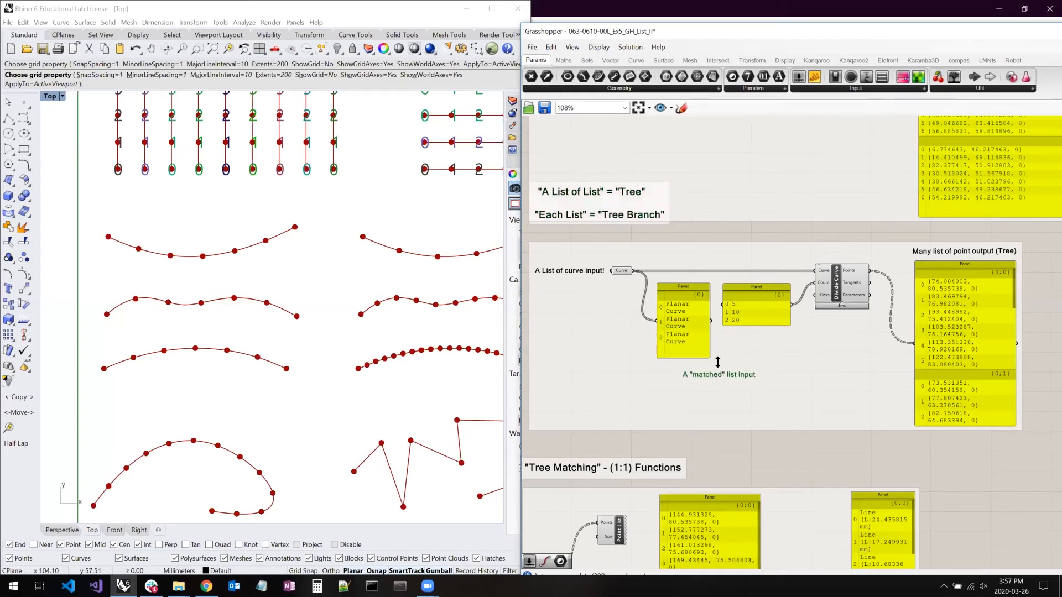
{"action": "left_click_drag", "start_coordinate": [743, 323], "coordinate": [741, 351]}
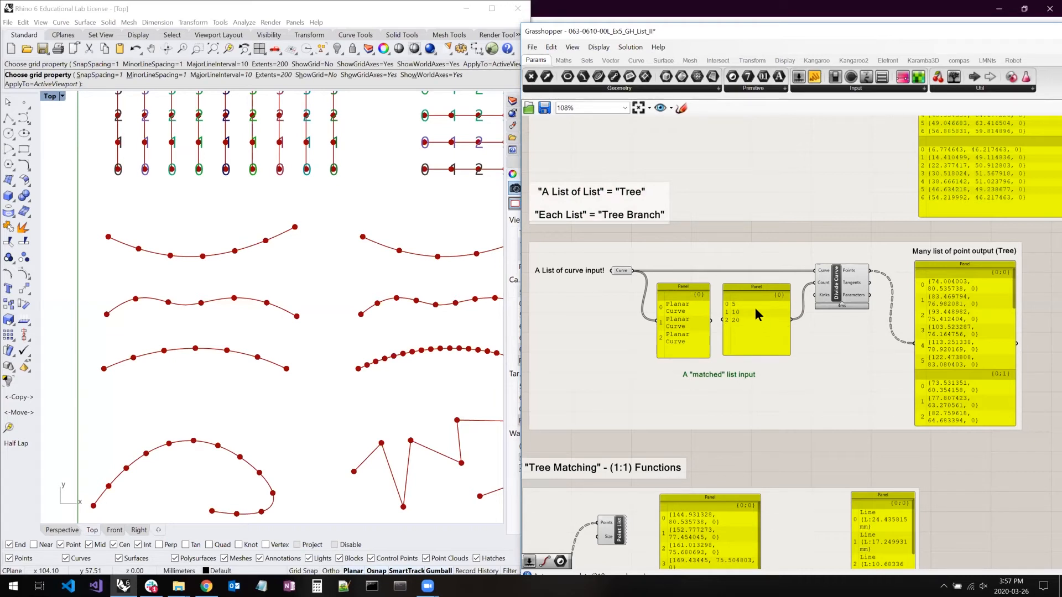
- Select the matched-list Divide Curve component to inspect its points on the three curves in Rhino, and select the matching number panel
{"action": "left_click", "coordinate": [836, 281]}
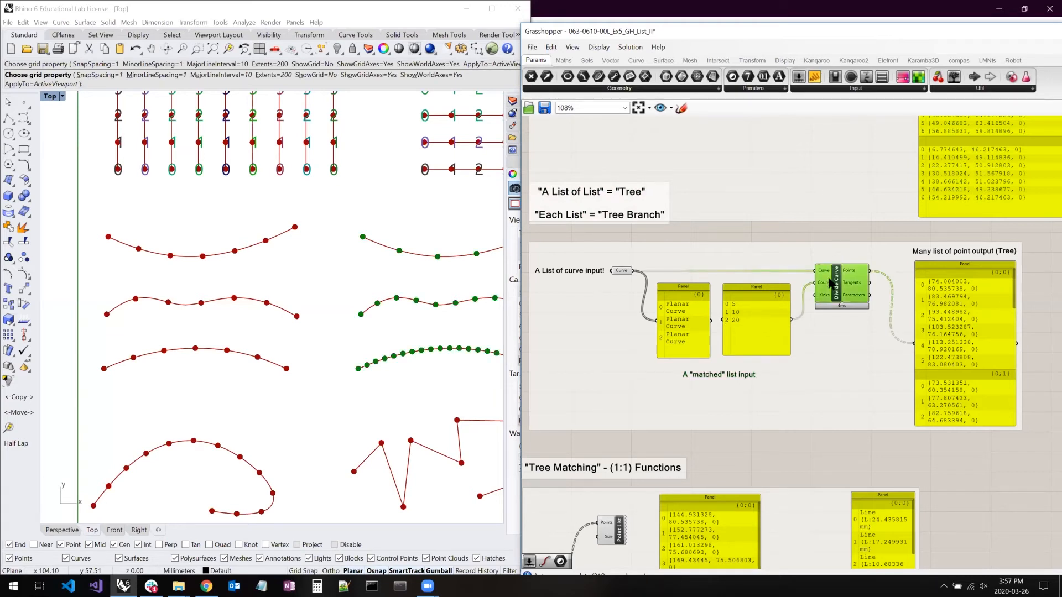
{"action": "right_click_drag", "start_coordinate": [347, 285], "coordinate": [335, 284]}
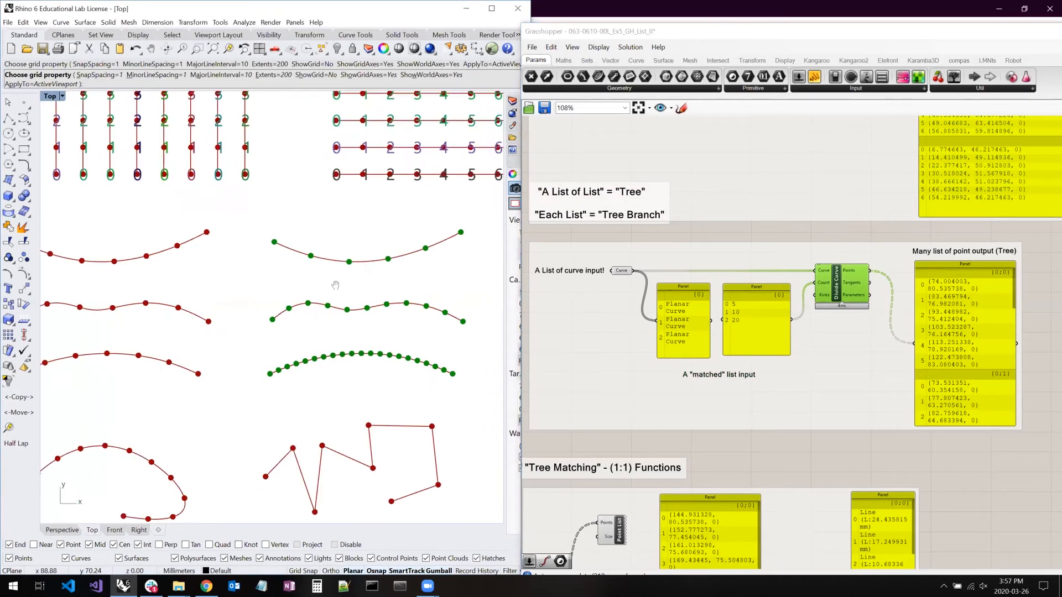
{"action": "right_click_drag", "start_coordinate": [734, 192], "coordinate": [735, 198]}
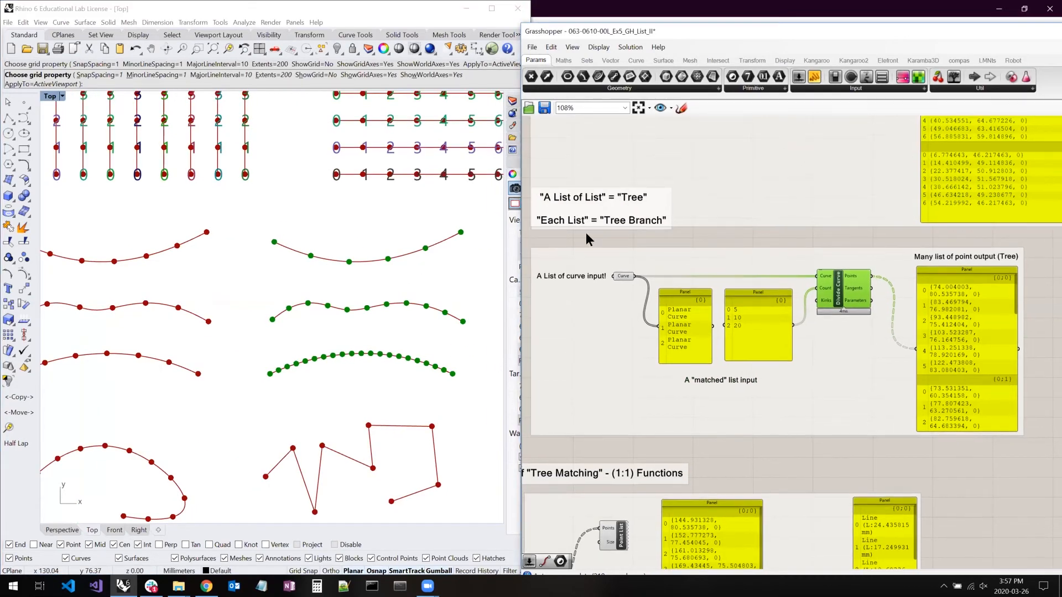
{"action": "right_click_drag", "start_coordinate": [359, 278], "coordinate": [322, 277]}
{"action": "scroll", "coordinate": [309, 278], "scroll_direction": "up", "scroll_amount": 5}
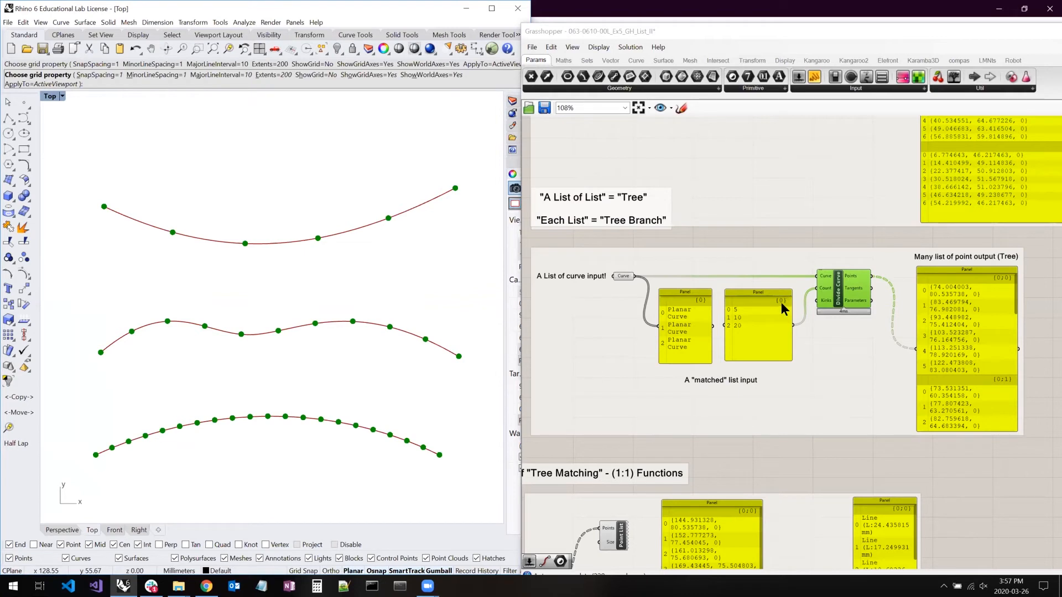
{"action": "left_click", "coordinate": [729, 301]}
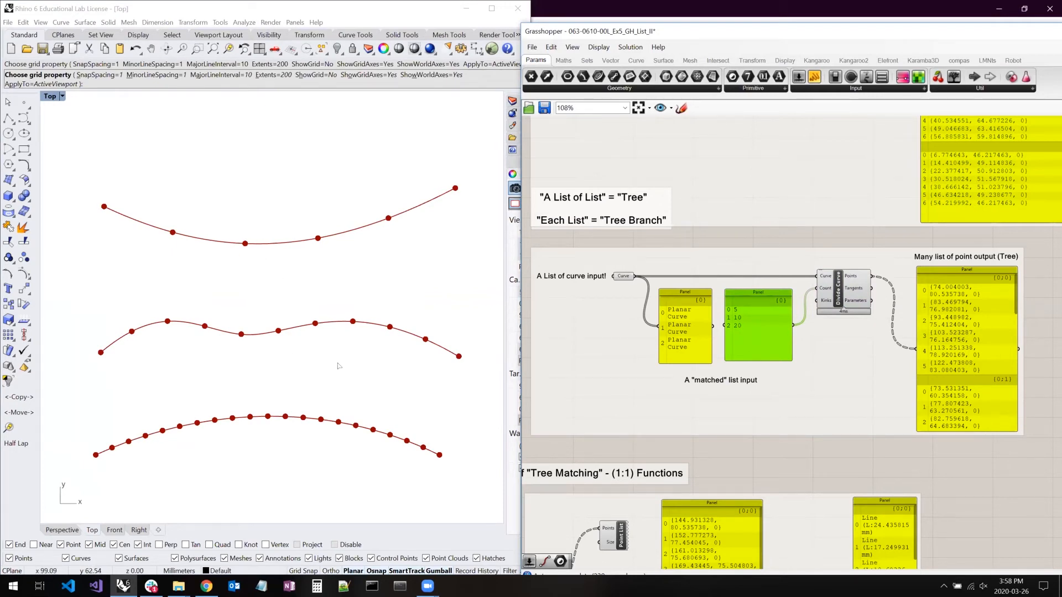
- Look over the "Tree Matching" - (1:1) Functions section and locate its fan-shaped lines in Rhino's Top view
{"action": "scroll", "coordinate": [374, 336], "scroll_direction": "down", "scroll_amount": 6}
{"action": "right_click_drag", "start_coordinate": [375, 336], "coordinate": [207, 310]}
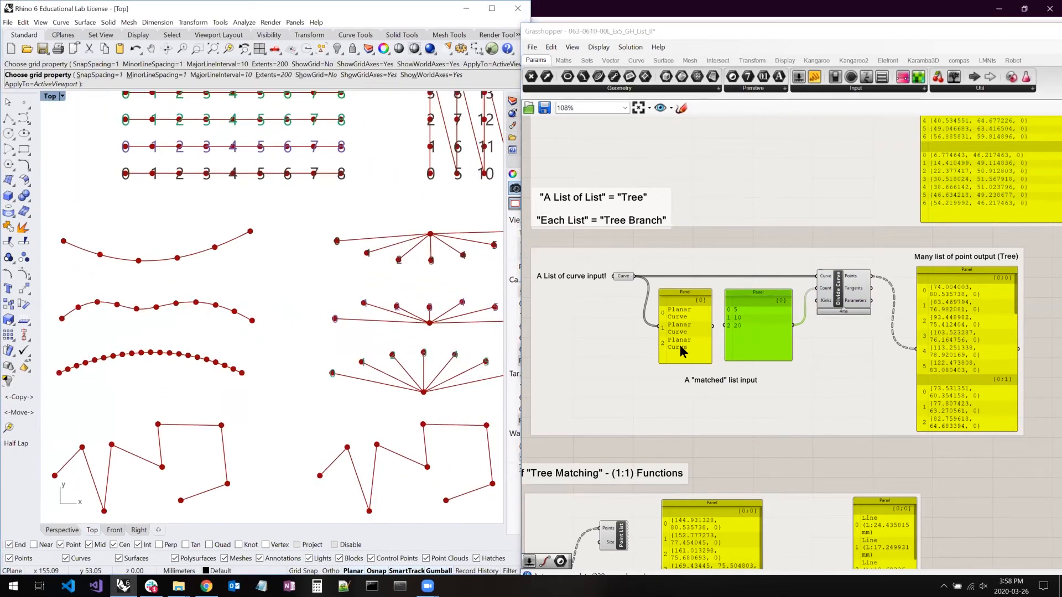
{"action": "right_click_drag", "start_coordinate": [746, 329], "coordinate": [774, 315]}
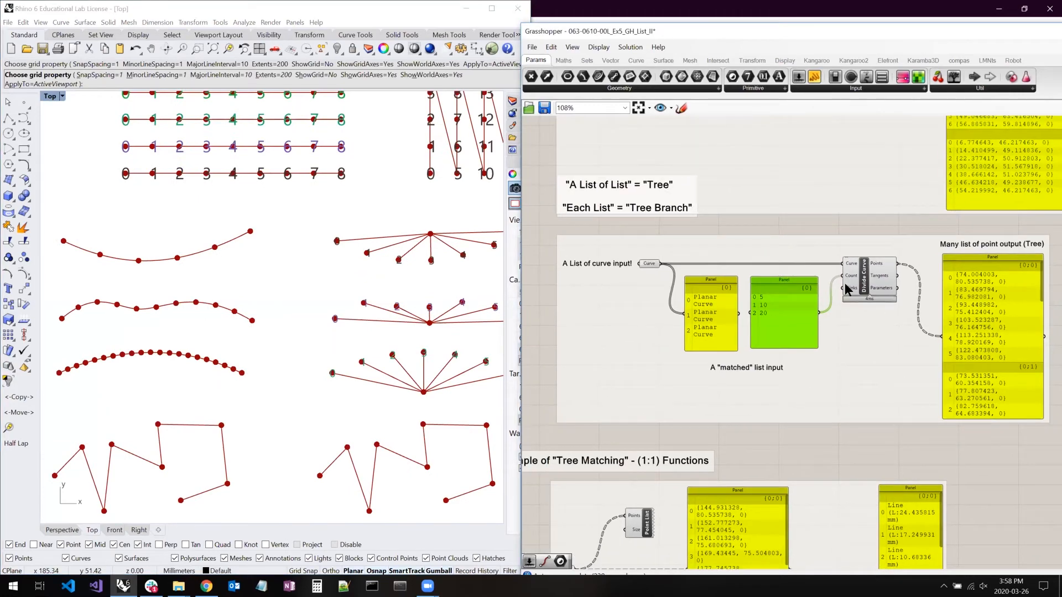
{"action": "right_click_drag", "start_coordinate": [713, 412], "coordinate": [761, 240]}
{"action": "right_click_drag", "start_coordinate": [364, 322], "coordinate": [254, 312]}
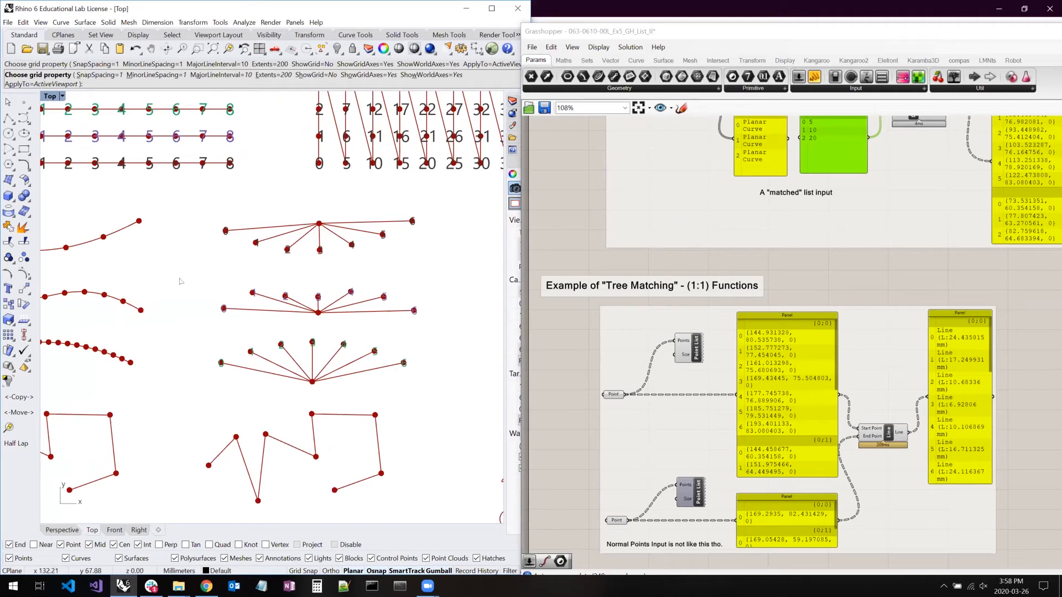
- Select the upper Point parameter of the tree-matching example to inspect its numbered points on the fan-shaped lines in Rhino
{"action": "left_click", "coordinate": [614, 394]}
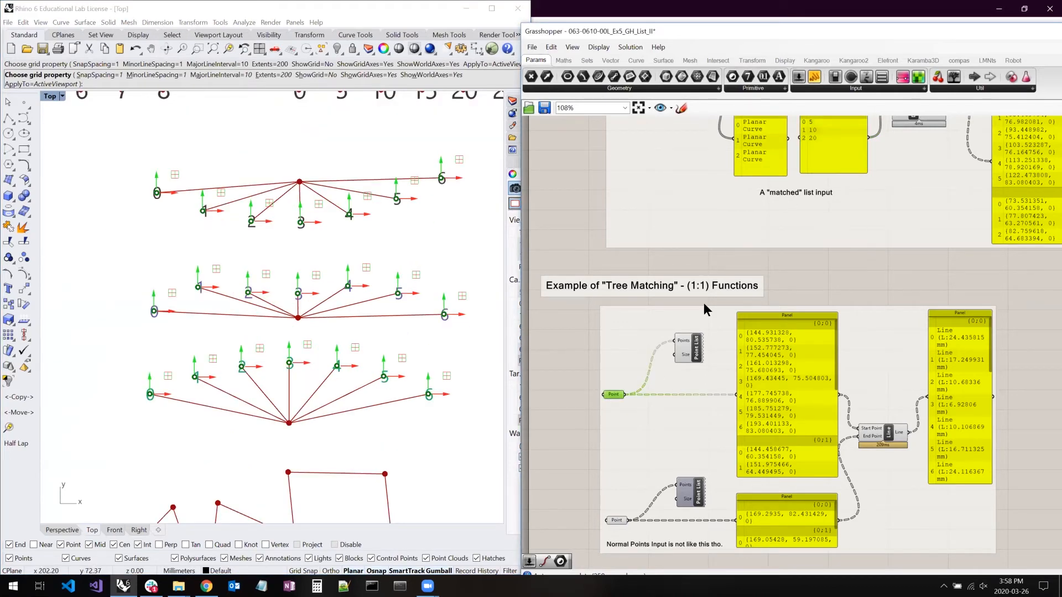
{"action": "left_click", "coordinate": [301, 177]}
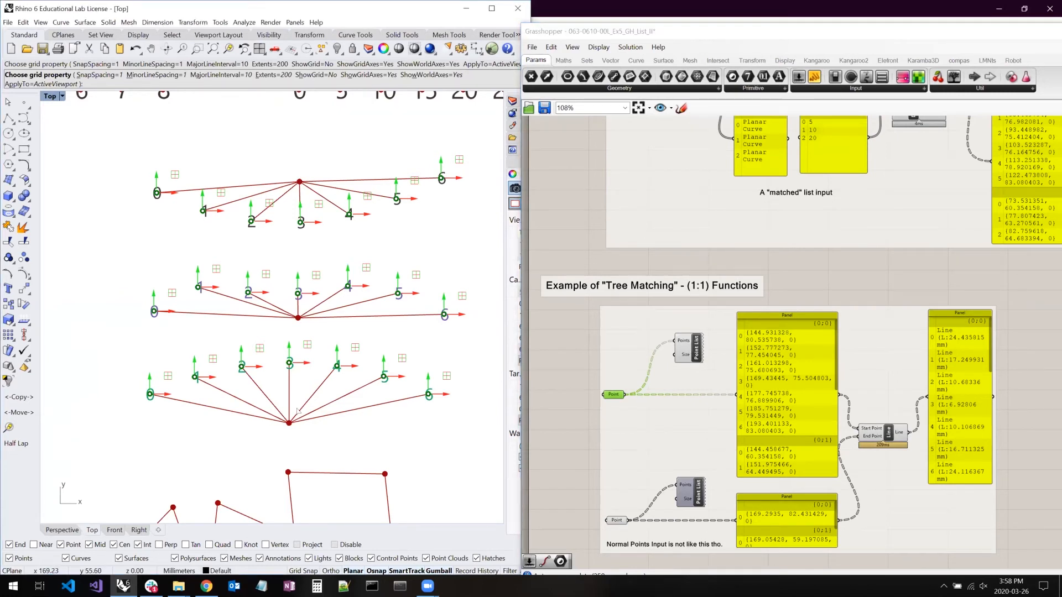
{"action": "left_click", "coordinate": [844, 253]}
{"action": "right_click_drag", "start_coordinate": [843, 245], "coordinate": [834, 168]}
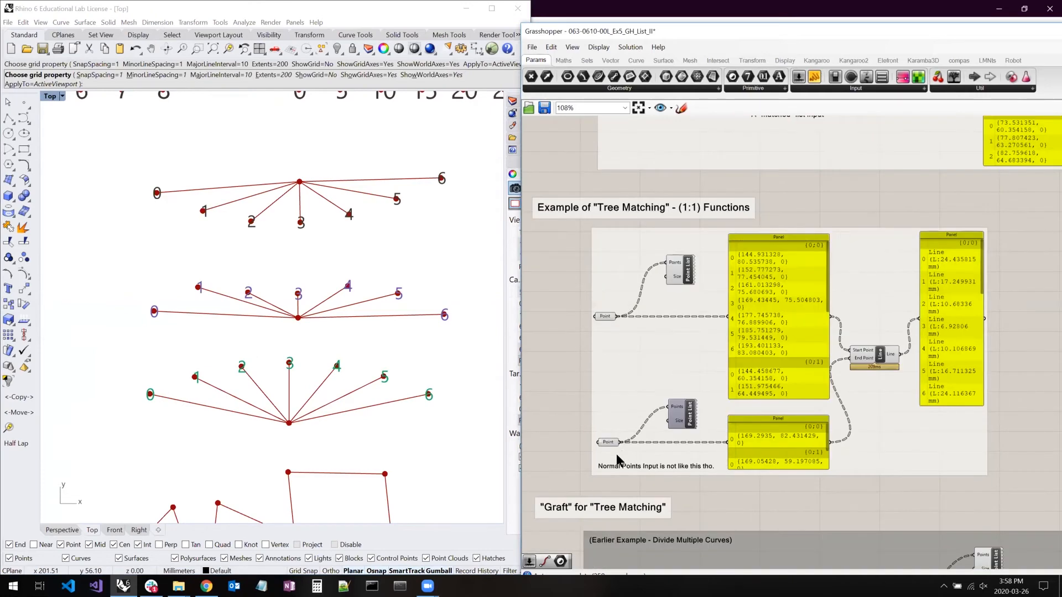
- Enlarge the lower points panel to show all three branches, and move the Line component and its output panel aside
{"action": "scroll", "coordinate": [610, 443], "scroll_direction": "up", "scroll_amount": 2}
{"action": "left_click_drag", "start_coordinate": [817, 399], "coordinate": [814, 430]}
{"action": "left_click_drag", "start_coordinate": [925, 345], "coordinate": [947, 343]}
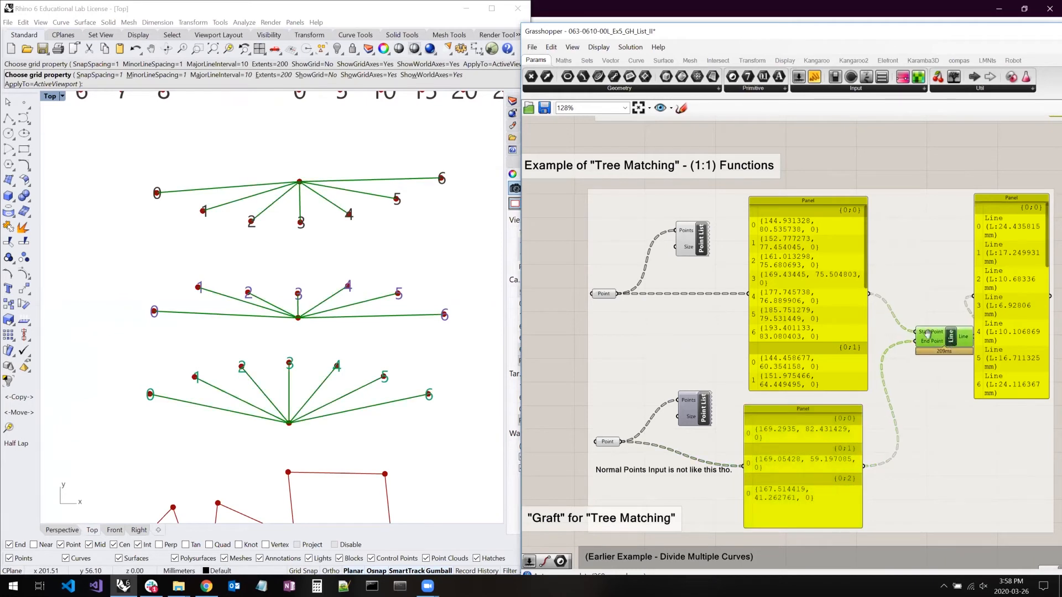
{"action": "right_click_drag", "start_coordinate": [929, 330], "coordinate": [910, 332]}
{"action": "left_click_drag", "start_coordinate": [982, 324], "coordinate": [1018, 337]}
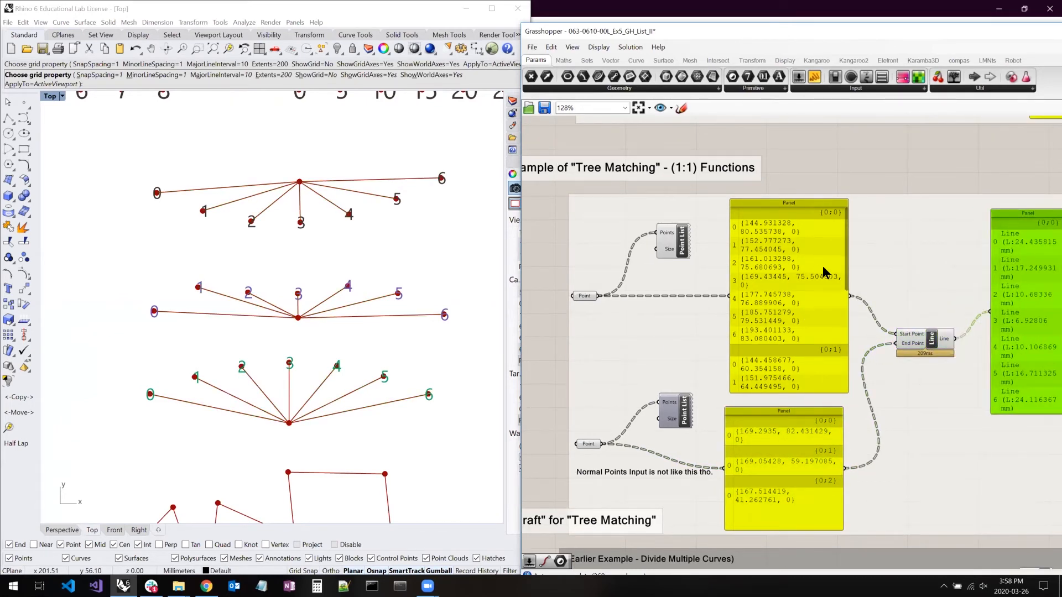
- Widen and lengthen the upper points panel to show all three branches, and shift the line output panel out of its way
{"action": "left_click_drag", "start_coordinate": [845, 201], "coordinate": [917, 215]}
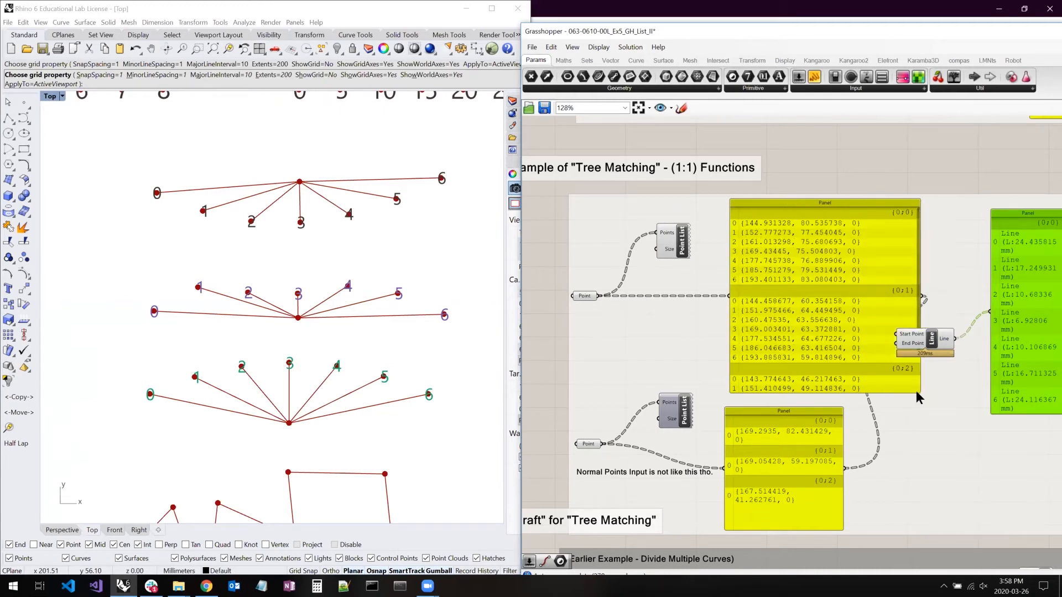
{"action": "left_click_drag", "start_coordinate": [915, 387], "coordinate": [905, 469]}
{"action": "right_click_drag", "start_coordinate": [916, 389], "coordinate": [792, 379]}
{"action": "left_click_drag", "start_coordinate": [912, 332], "coordinate": [1005, 336]}
{"action": "left_click", "coordinate": [804, 332]}
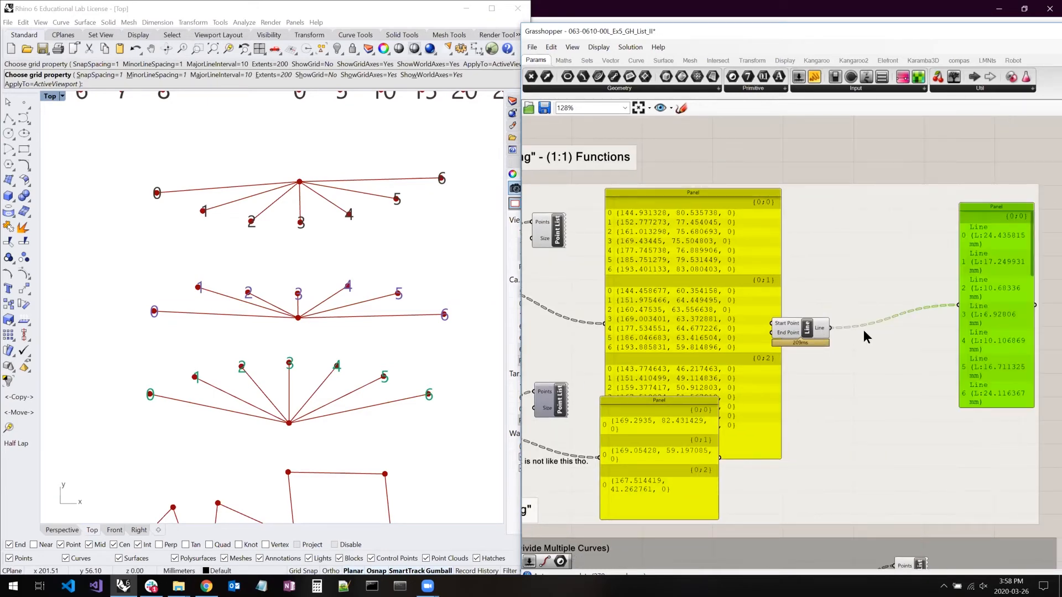
- Place the three-branch centre points panel beside the larger points panel, moving the Line component clear and widening the smaller panel to fit each coordinate
{"action": "left_click_drag", "start_coordinate": [669, 434], "coordinate": [877, 228]}
{"action": "left_click", "coordinate": [898, 337]}
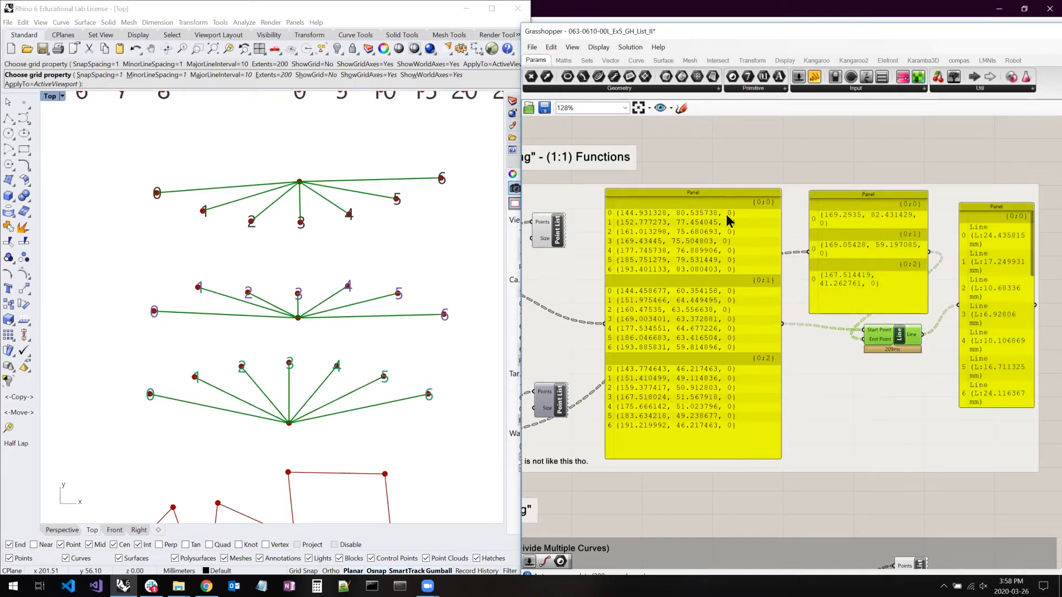
{"action": "left_click_drag", "start_coordinate": [926, 210], "coordinate": [958, 210]}
{"action": "left_click_drag", "start_coordinate": [857, 234], "coordinate": [847, 234]}
{"action": "left_click", "coordinate": [710, 214]}
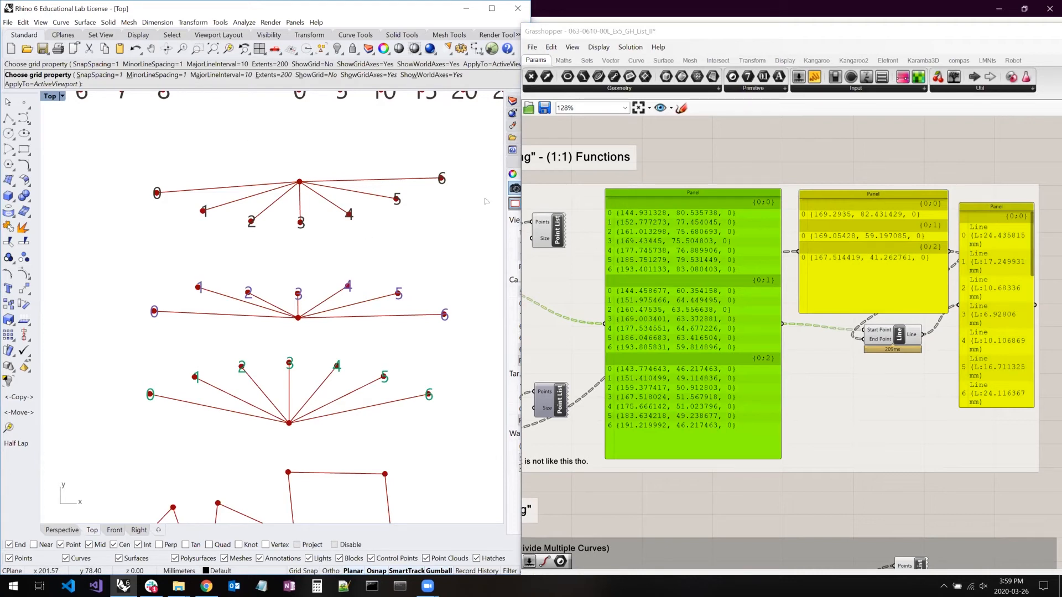
- End the pending grid command in Rhino, and select the lower Point parameter to inspect its fan centre points and its options
{"action": "key", "text": "Return"}
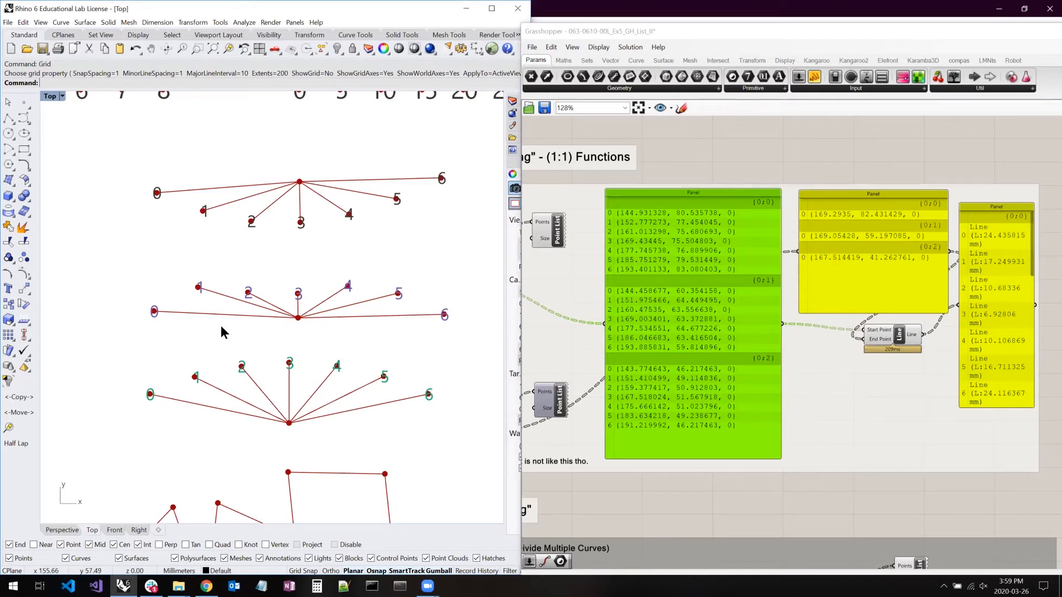
{"action": "right_click_drag", "start_coordinate": [255, 317], "coordinate": [222, 311]}
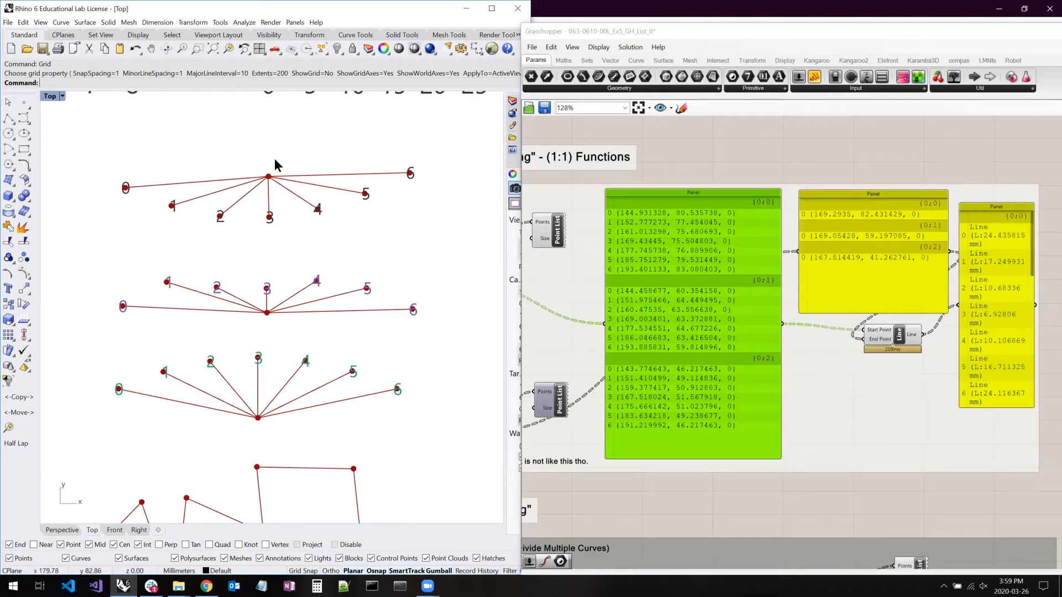
{"action": "right_click_drag", "start_coordinate": [765, 284], "coordinate": [851, 232]}
{"action": "right_click_drag", "start_coordinate": [678, 343], "coordinate": [779, 289]}
{"action": "right_click_drag", "start_coordinate": [687, 321], "coordinate": [654, 337]}
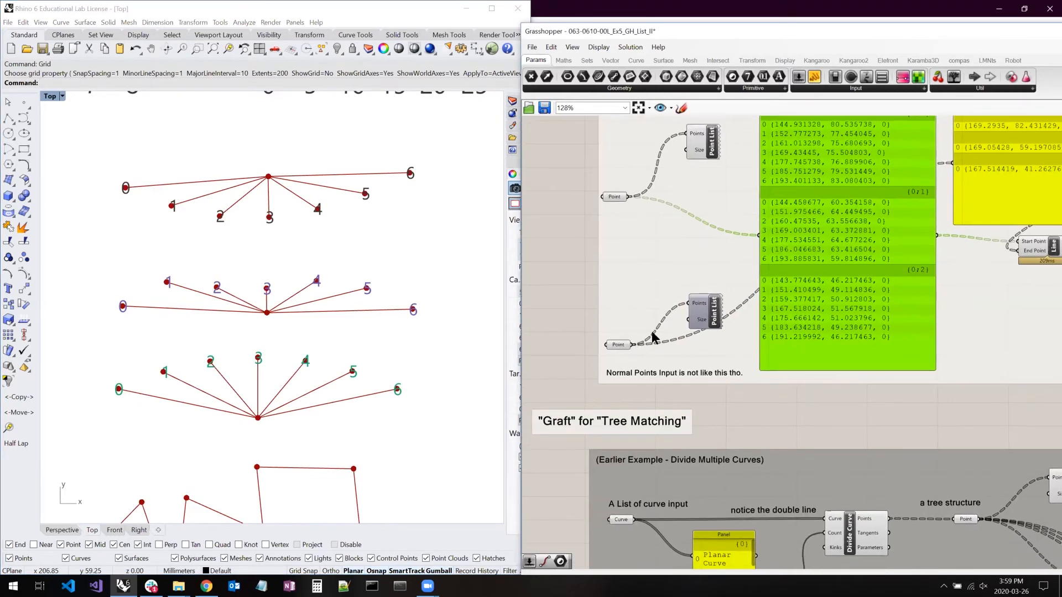
{"action": "left_click", "coordinate": [620, 343]}
{"action": "right_click_drag", "start_coordinate": [828, 250], "coordinate": [732, 356]}
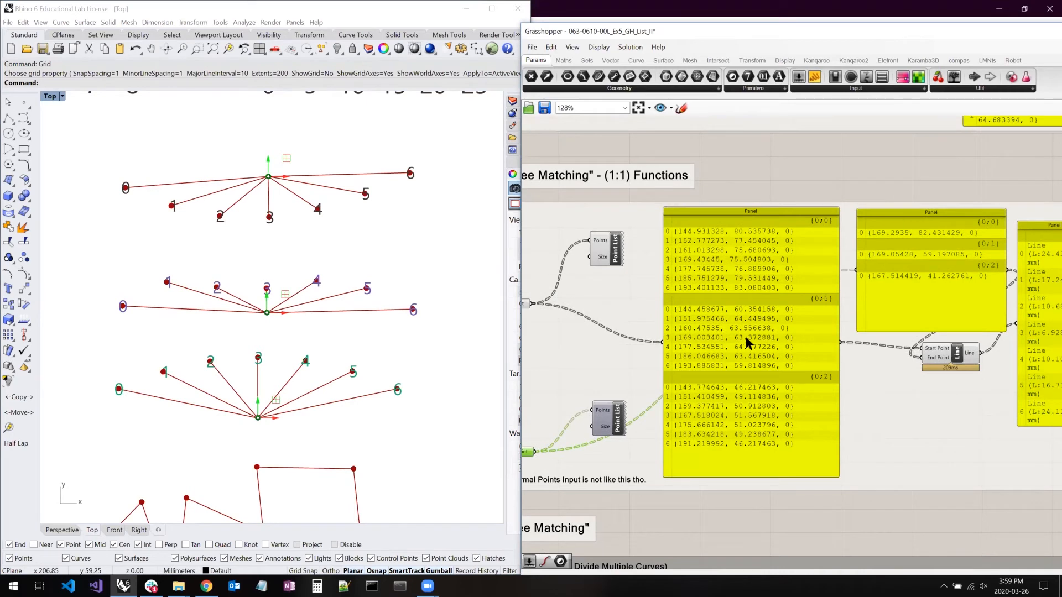
{"action": "right_click", "coordinate": [527, 454]}
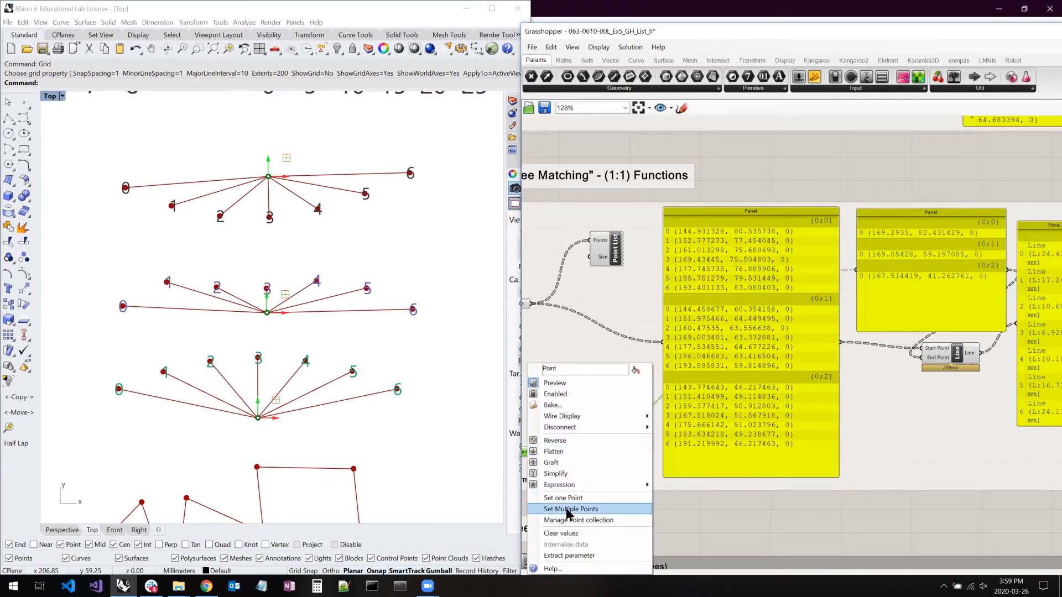
{"action": "left_click", "coordinate": [920, 183]}
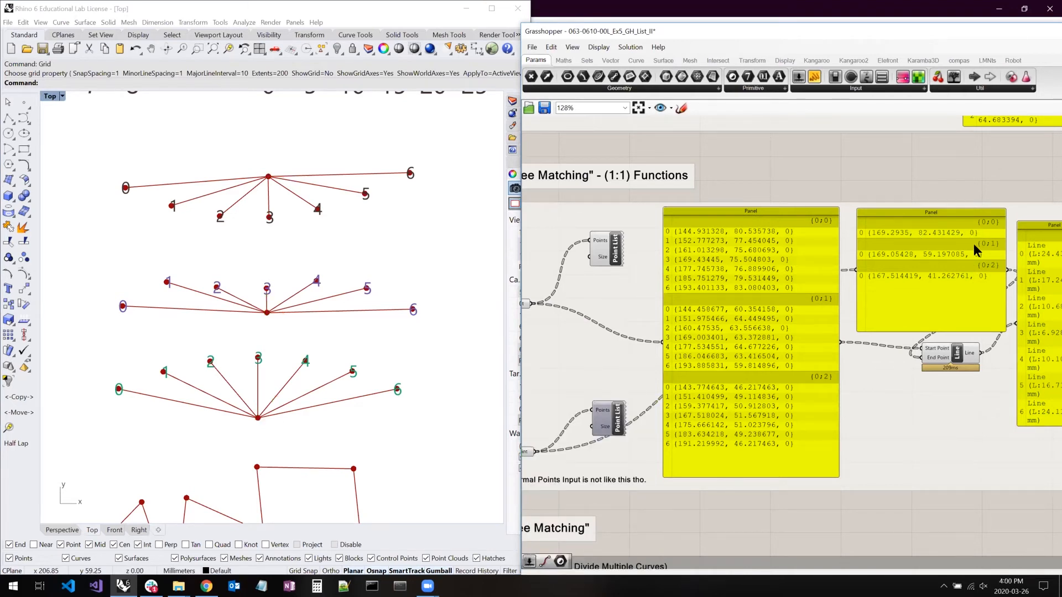
- Move the centre points panel back below the larger points panel and shorten the larger one so that they do not overlap
{"action": "left_click_drag", "start_coordinate": [915, 264], "coordinate": [830, 468]}
{"action": "left_click_drag", "start_coordinate": [731, 441], "coordinate": [728, 439]}
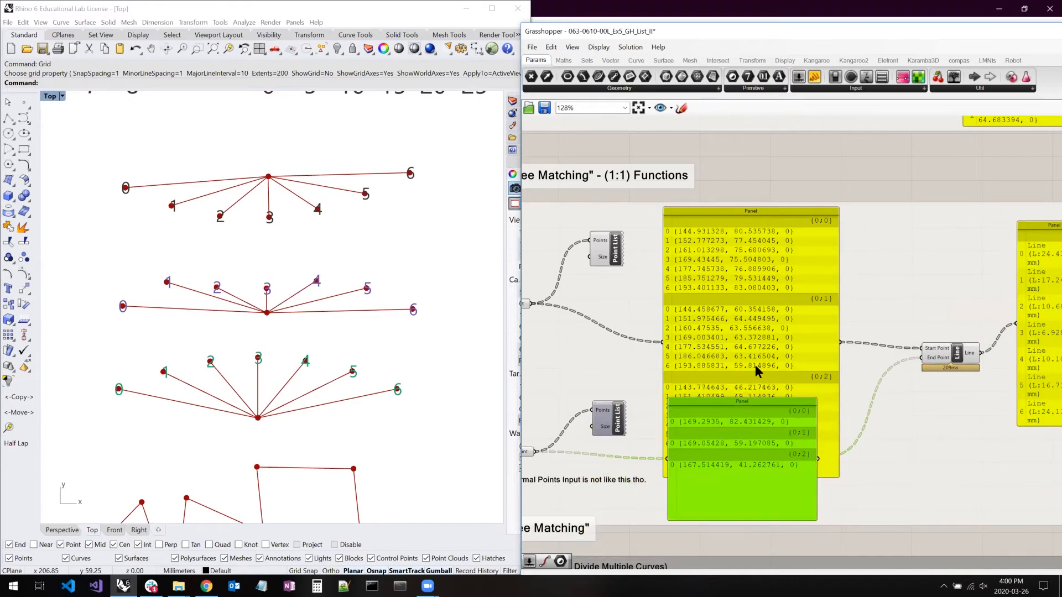
{"action": "left_click", "coordinate": [755, 364]}
{"action": "left_click_drag", "start_coordinate": [831, 474], "coordinate": [831, 375]}
{"action": "right_click_drag", "start_coordinate": [812, 393], "coordinate": [932, 335]}
- Duplicate the lower Point parameter and place the copy beside the original, outside the example group
{"action": "left_click", "coordinate": [640, 393]}
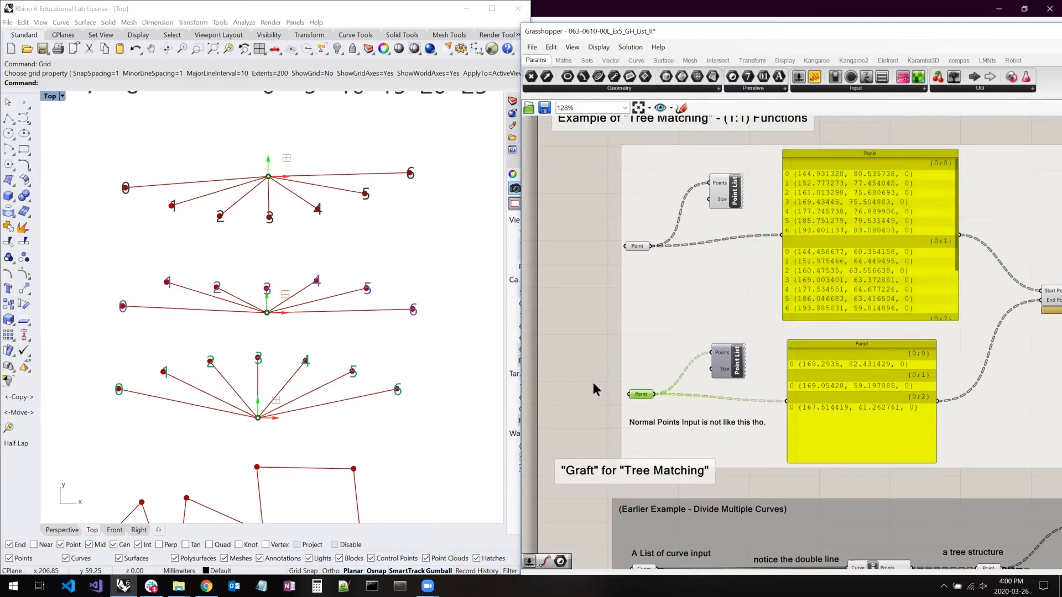
{"action": "right_click_drag", "start_coordinate": [593, 383], "coordinate": [595, 257]}
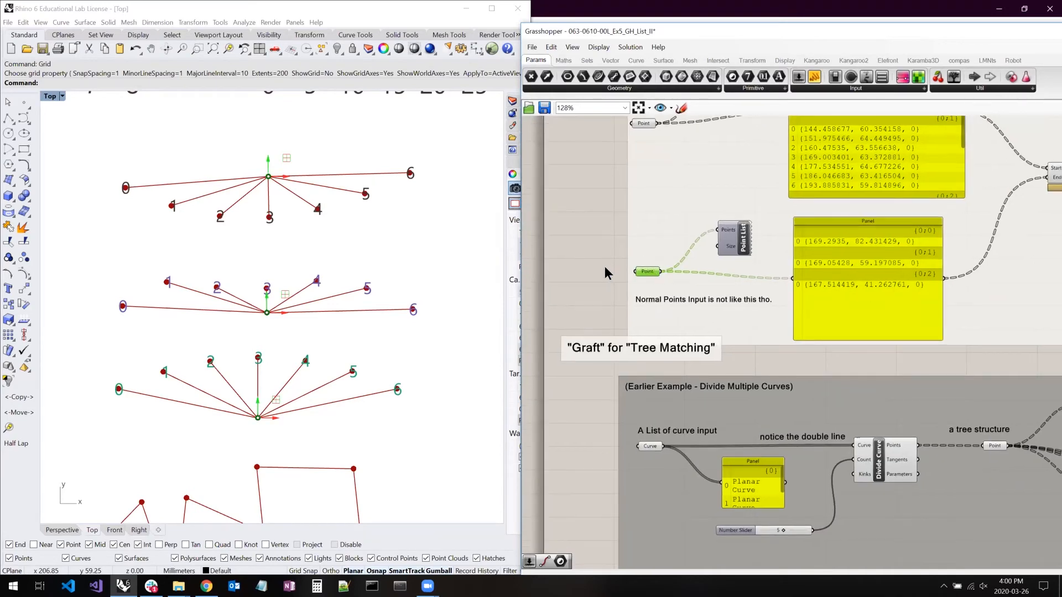
{"action": "left_click_drag", "start_coordinate": [645, 271], "coordinate": [602, 285], "text": "alt"}
- Draw three point objects in Rhino's Top view, one near each set of fan-shaped lines, and select all three
{"action": "left_click", "coordinate": [26, 103]}
{"action": "left_click", "coordinate": [311, 159]}
{"action": "right_click", "coordinate": [321, 265]}
{"action": "left_click", "coordinate": [322, 267]}
{"action": "right_click", "coordinate": [325, 356]}
{"action": "left_click", "coordinate": [326, 357]}
{"action": "left_click_drag", "start_coordinate": [299, 131], "coordinate": [365, 389]}
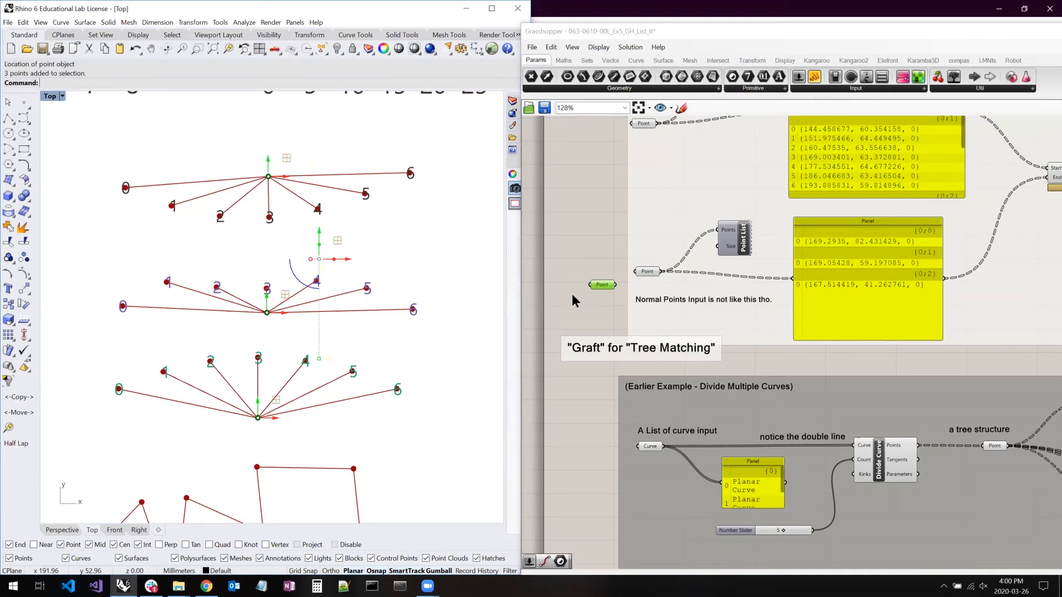
- Set multiple points on the duplicated Point parameter by picking three locations in Rhino, one near each set of fan-shaped lines
{"action": "right_click", "coordinate": [611, 284]}
{"action": "left_click", "coordinate": [657, 416]}
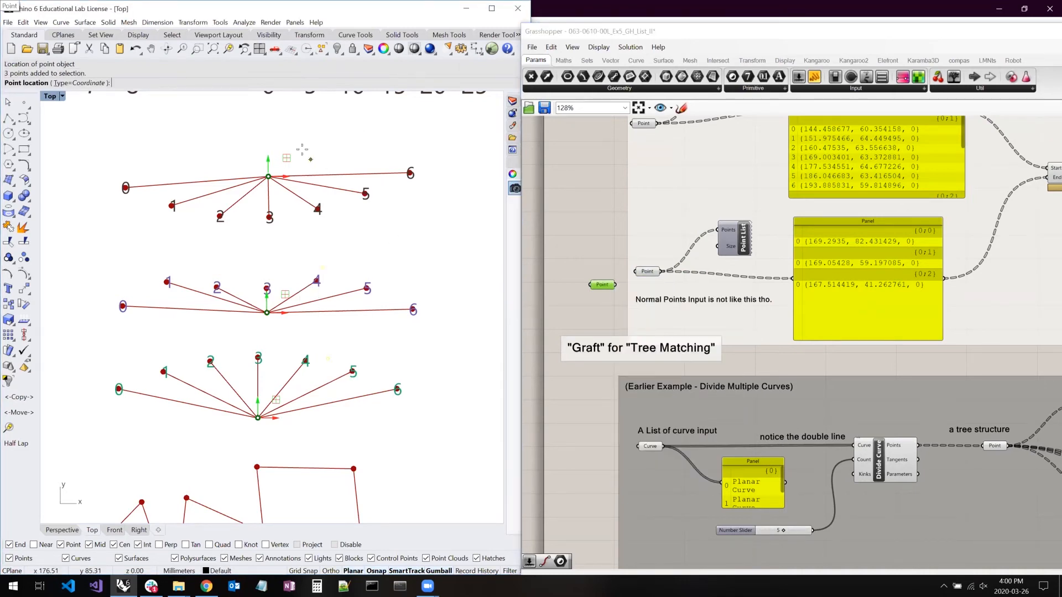
{"action": "left_click", "coordinate": [310, 159]}
{"action": "left_click", "coordinate": [307, 281]}
{"action": "left_click", "coordinate": [314, 376]}
{"action": "key", "text": "Return"}
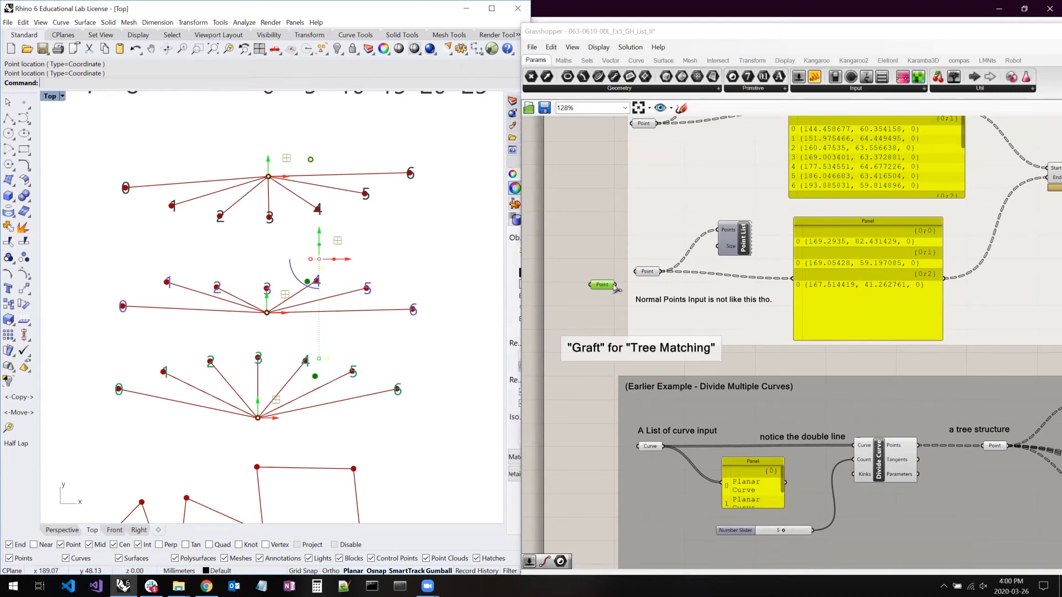
- Wire the duplicated Point parameter into the lower points panel in place of the original, and select the Line component to inspect its lines
{"action": "left_click_drag", "start_coordinate": [615, 285], "coordinate": [793, 278]}
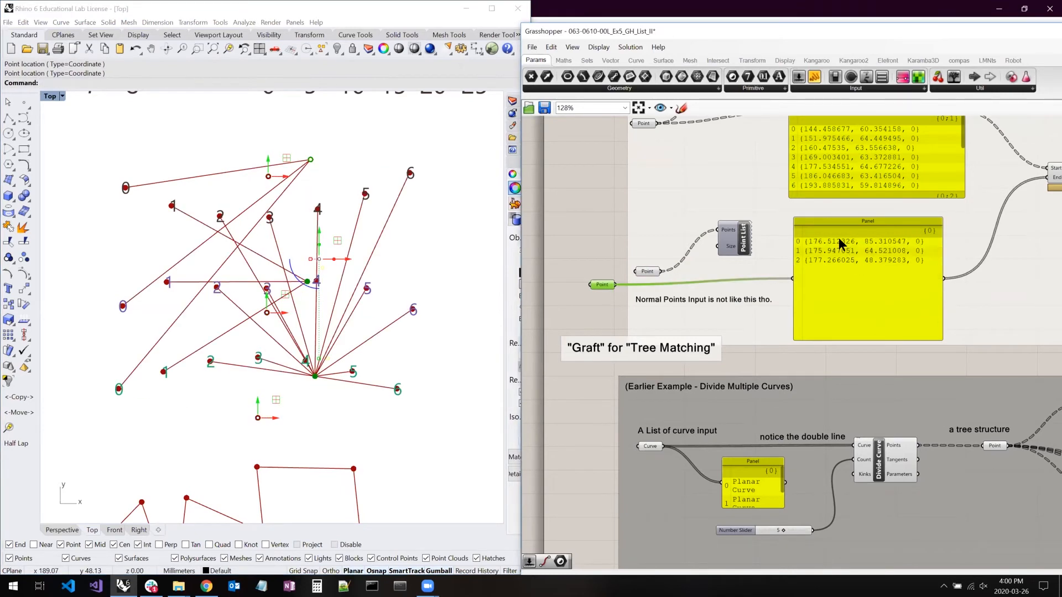
{"action": "right_click_drag", "start_coordinate": [791, 242], "coordinate": [697, 330]}
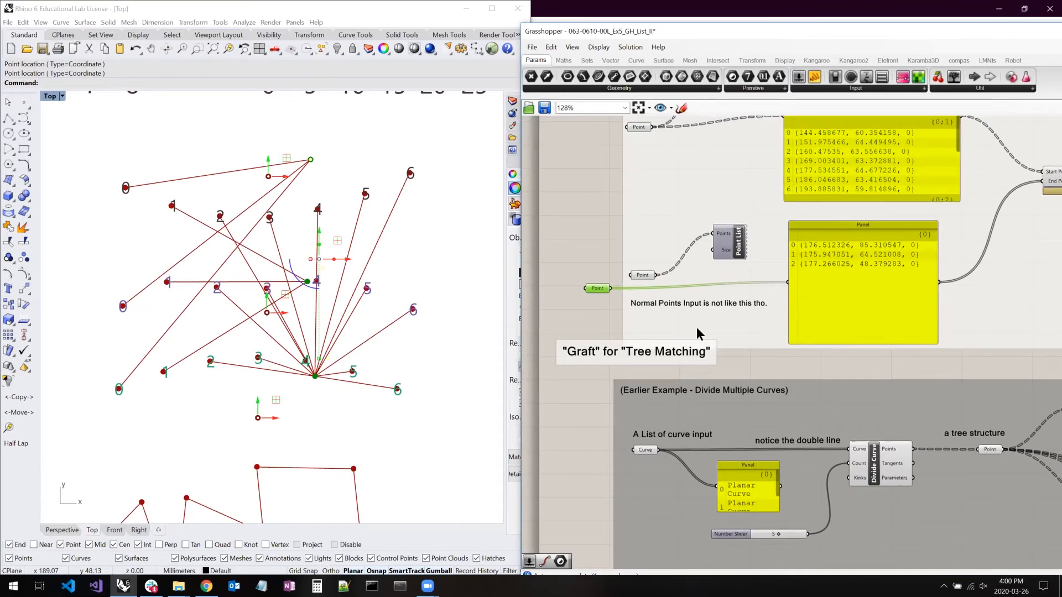
{"action": "left_click", "coordinate": [988, 267]}
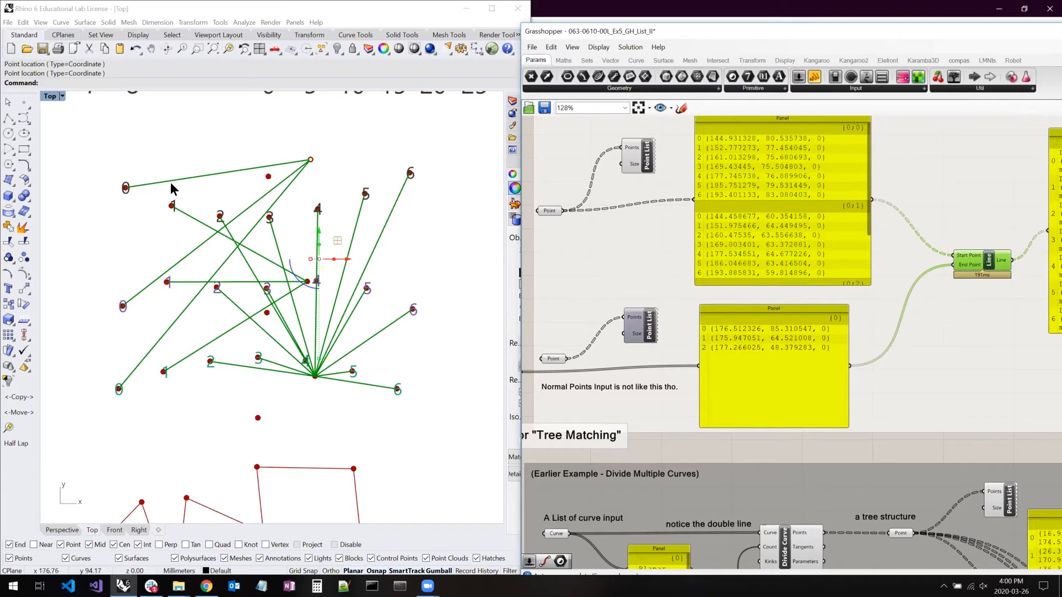
{"action": "right_click_drag", "start_coordinate": [717, 301], "coordinate": [752, 246]}
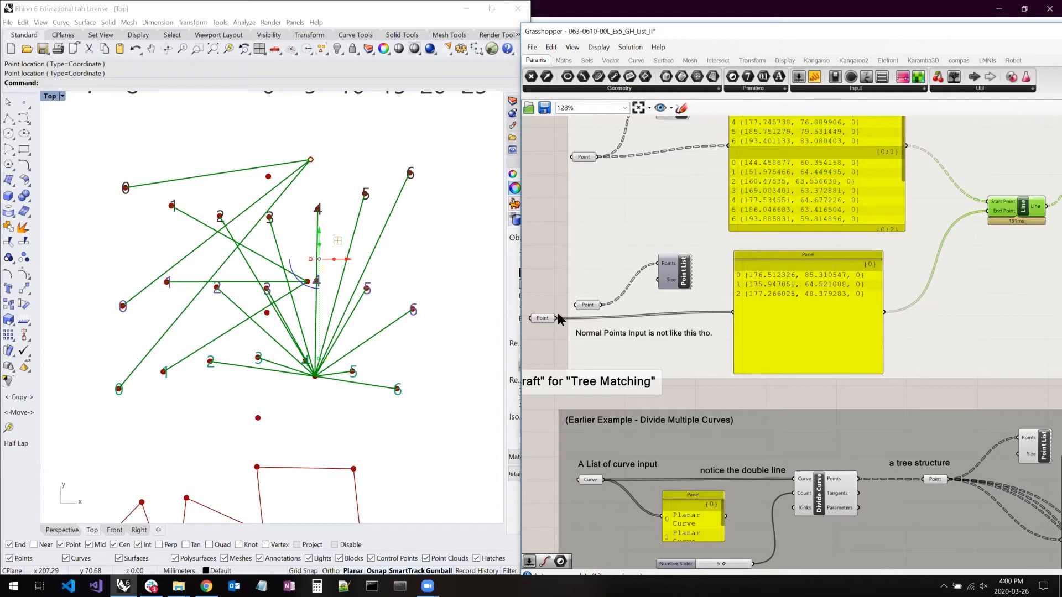
- Look over the "Graft" for "Tree Matching" section, including the earlier Divide Multiple Curves example and the grafting examples below it
{"action": "right_click_drag", "start_coordinate": [619, 296], "coordinate": [662, 217]}
{"action": "left_click_drag", "start_coordinate": [596, 308], "coordinate": [592, 321]}
{"action": "right_click_drag", "start_coordinate": [598, 216], "coordinate": [594, 184]}
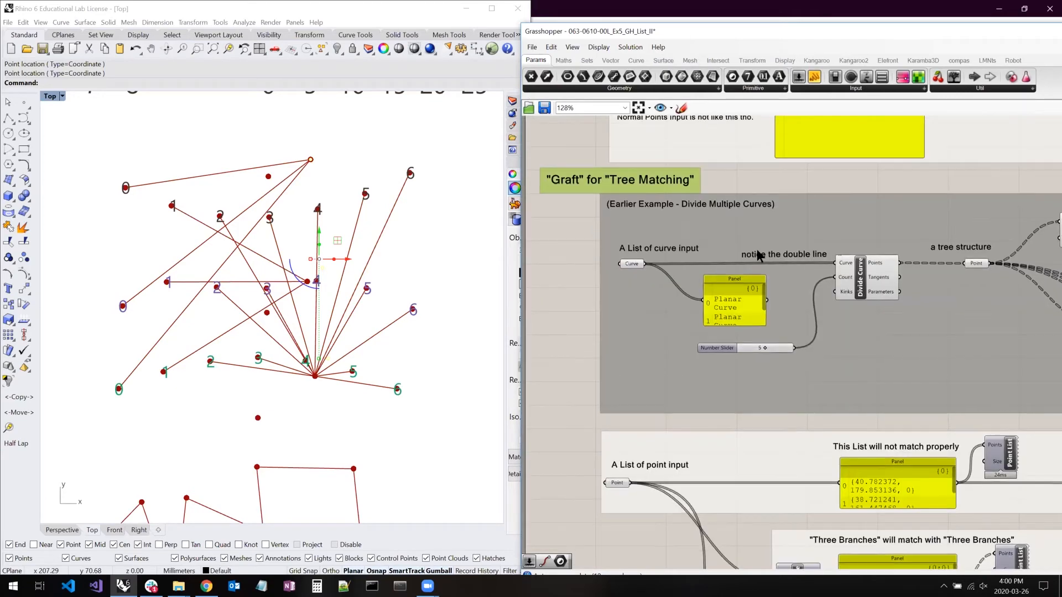
{"action": "right_click_drag", "start_coordinate": [775, 315], "coordinate": [758, 266]}
{"action": "right_click_drag", "start_coordinate": [774, 371], "coordinate": [772, 369]}
{"action": "right_click_drag", "start_coordinate": [761, 224], "coordinate": [739, 305]}
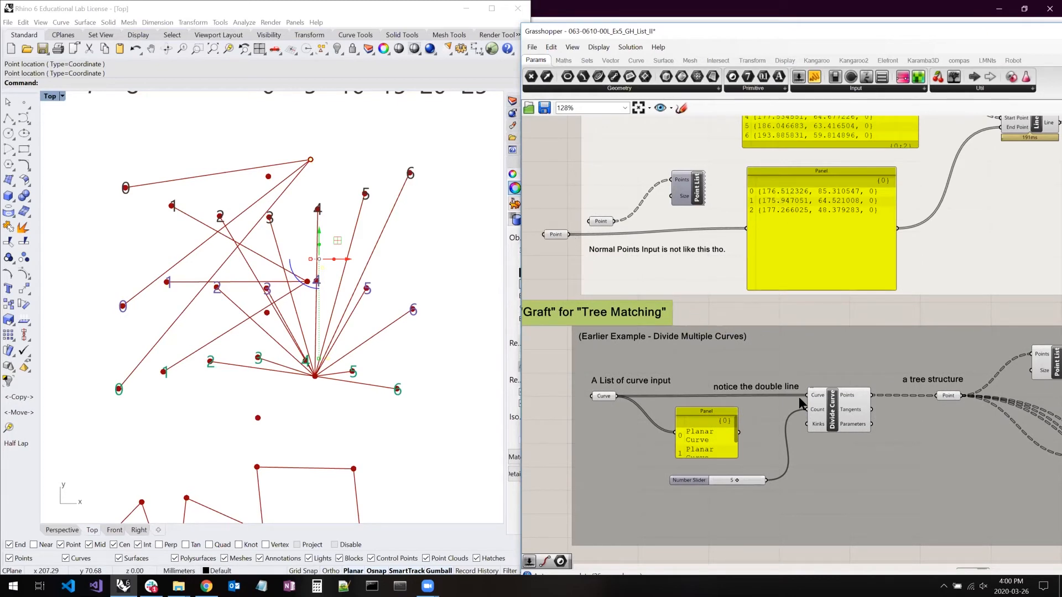
{"action": "right_click_drag", "start_coordinate": [798, 397], "coordinate": [793, 267]}
{"action": "right_click_drag", "start_coordinate": [828, 336], "coordinate": [810, 181]}
- Select the Point parameter under "A List of point input" and locate its points beside the three divided curves in Rhino
{"action": "right_click_drag", "start_coordinate": [437, 314], "coordinate": [133, 319]}
{"action": "scroll", "coordinate": [283, 320], "scroll_direction": "down", "scroll_amount": 4}
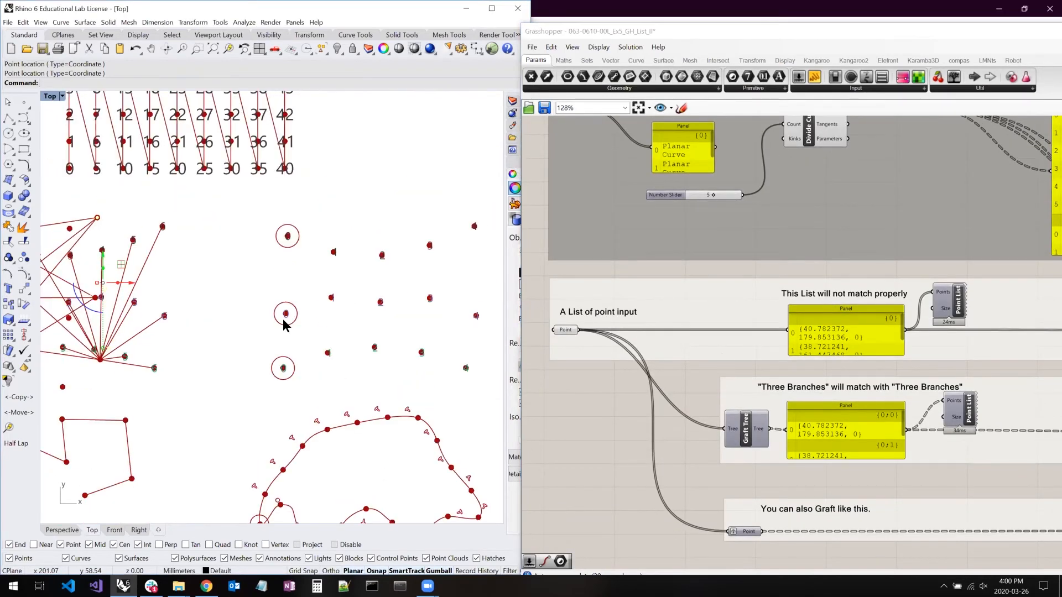
{"action": "scroll", "coordinate": [736, 347], "scroll_direction": "down", "scroll_amount": 5}
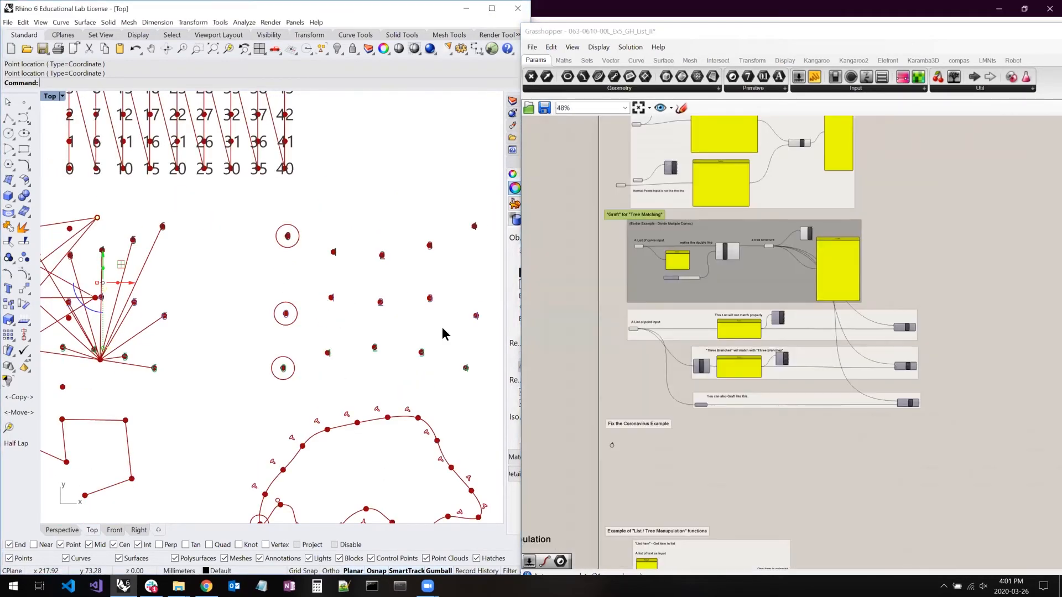
{"action": "right_click_drag", "start_coordinate": [442, 328], "coordinate": [519, 383]}
{"action": "left_click", "coordinate": [632, 329]}
{"action": "right_click_drag", "start_coordinate": [299, 288], "coordinate": [432, 382]}
{"action": "scroll", "coordinate": [361, 319], "scroll_direction": "down", "scroll_amount": 6}
{"action": "scroll", "coordinate": [274, 318], "scroll_direction": "up", "scroll_amount": 8}
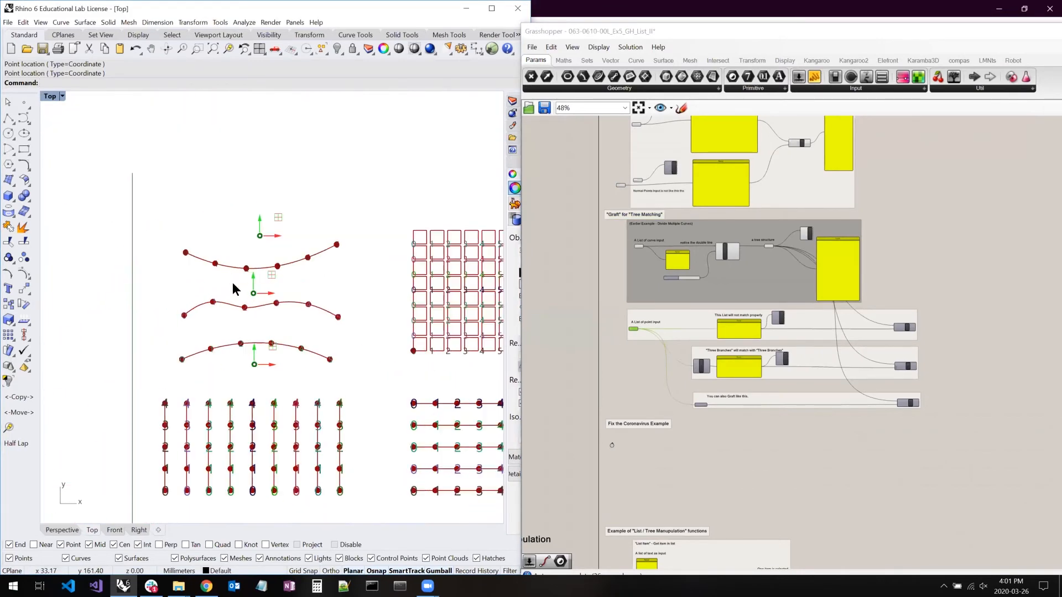
{"action": "right_click_drag", "start_coordinate": [287, 299], "coordinate": [245, 289]}
{"action": "scroll", "coordinate": [245, 288], "scroll_direction": "down", "scroll_amount": 2}
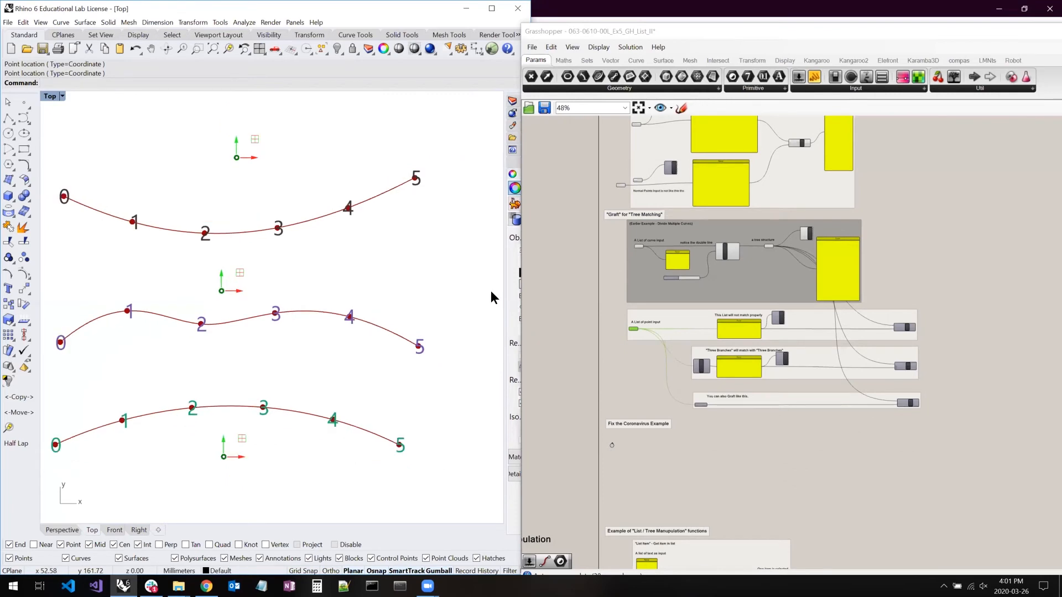
- Check the "A List of point input" parameter's stored points, and select the Line component in the "This List will not match properly" example
{"action": "right_click_drag", "start_coordinate": [374, 288], "coordinate": [401, 286]}
{"action": "right_click", "coordinate": [338, 232]}
{"action": "right_click_drag", "start_coordinate": [737, 365], "coordinate": [769, 353]}
{"action": "scroll", "coordinate": [769, 353], "scroll_direction": "up", "scroll_amount": 5}
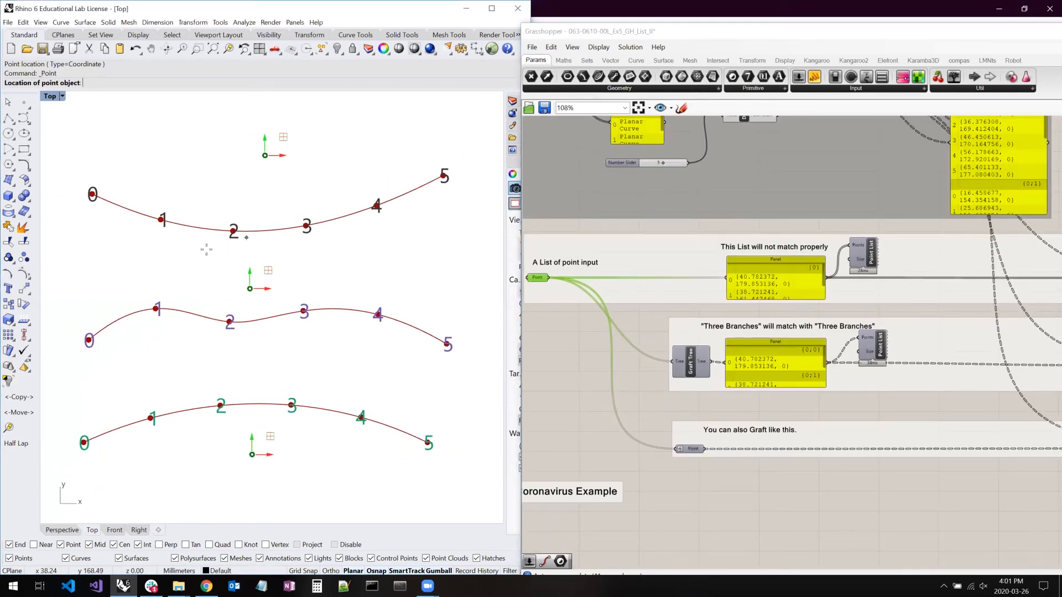
{"action": "left_click", "coordinate": [534, 279]}
{"action": "mouse_move", "coordinate": [534, 279]}
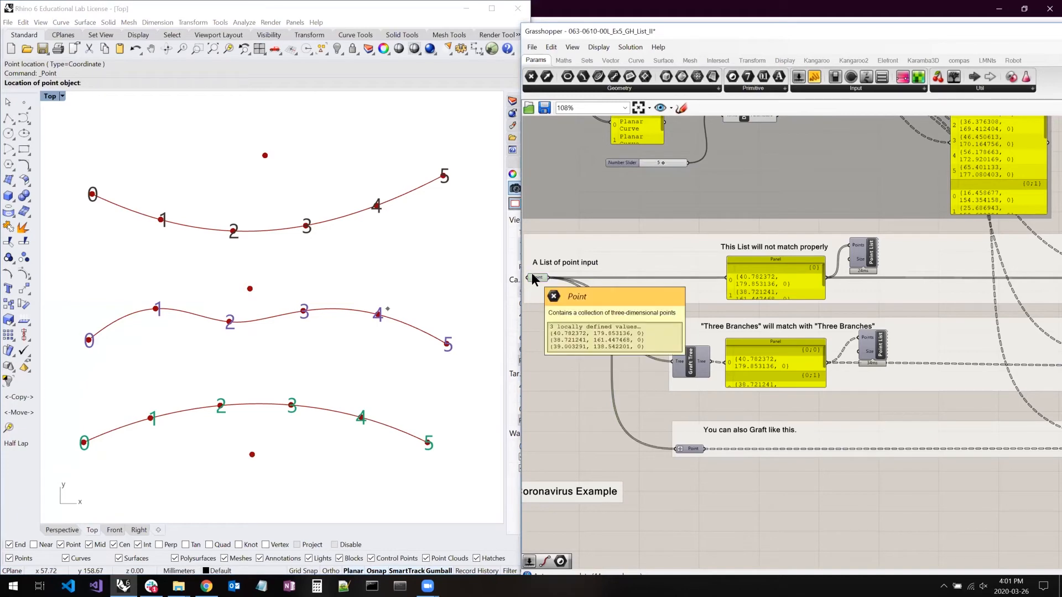
{"action": "right_click_drag", "start_coordinate": [916, 251], "coordinate": [743, 256]}
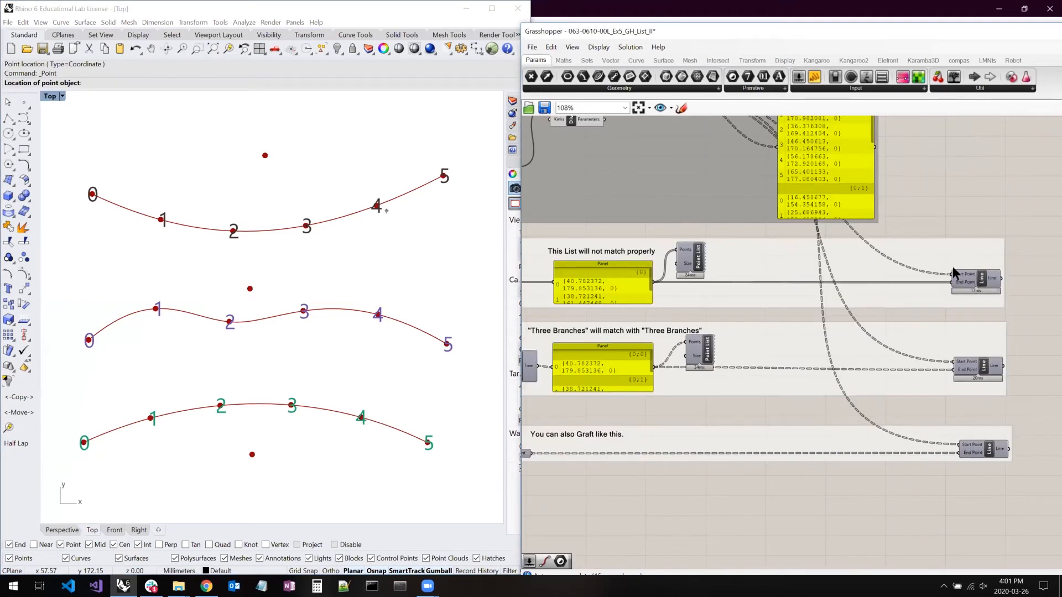
{"action": "left_click", "coordinate": [972, 279]}
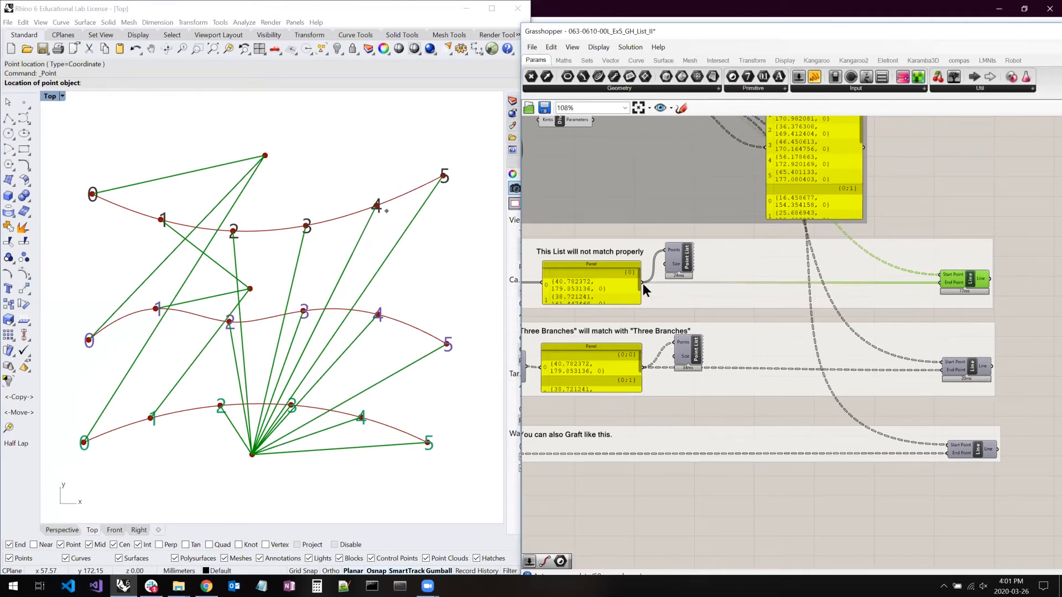
- Enlarge the "This List will not match properly" panel and the tree structure panel, and turn off the preview of the mismatched Line component
{"action": "left_click_drag", "start_coordinate": [640, 259], "coordinate": [691, 250]}
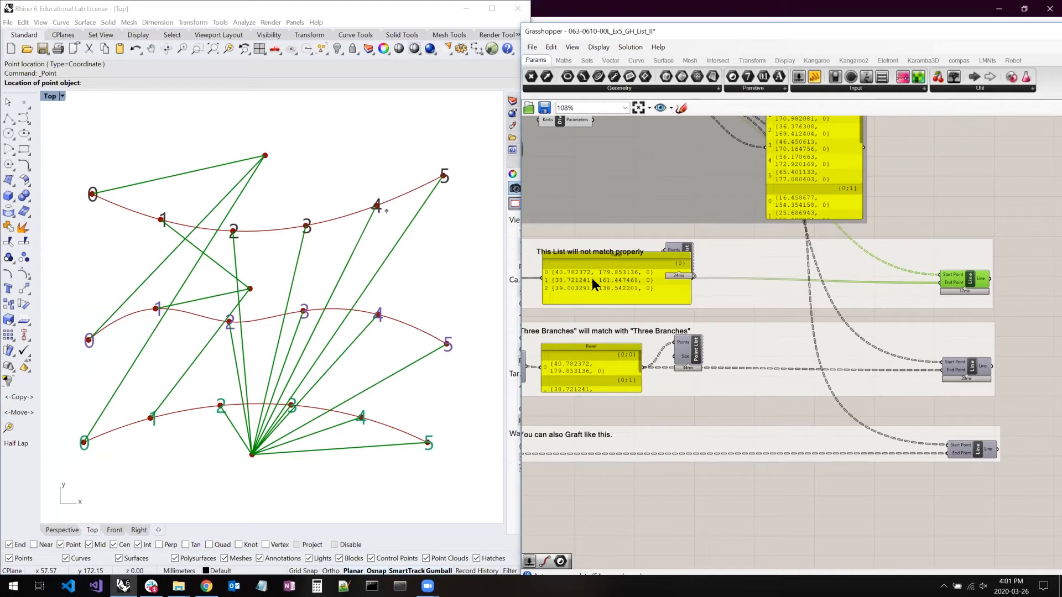
{"action": "right_click_drag", "start_coordinate": [805, 304], "coordinate": [830, 438]}
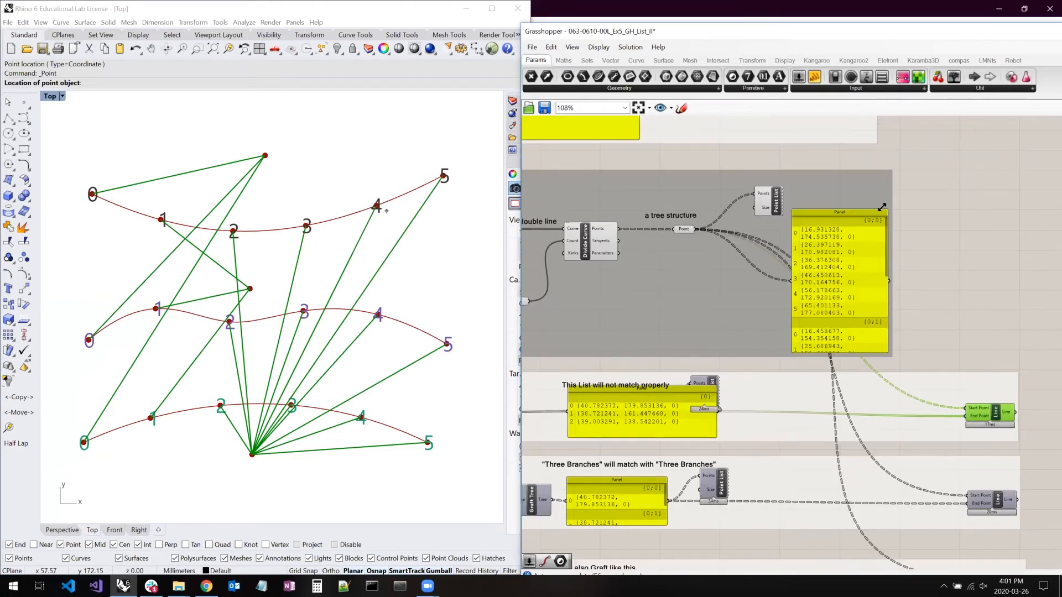
{"action": "left_click_drag", "start_coordinate": [999, 172], "coordinate": [1026, 151]}
{"action": "right_click_drag", "start_coordinate": [870, 316], "coordinate": [775, 273]}
{"action": "key", "text": "ctrl+q"}
{"action": "right_click_drag", "start_coordinate": [758, 313], "coordinate": [929, 296]}
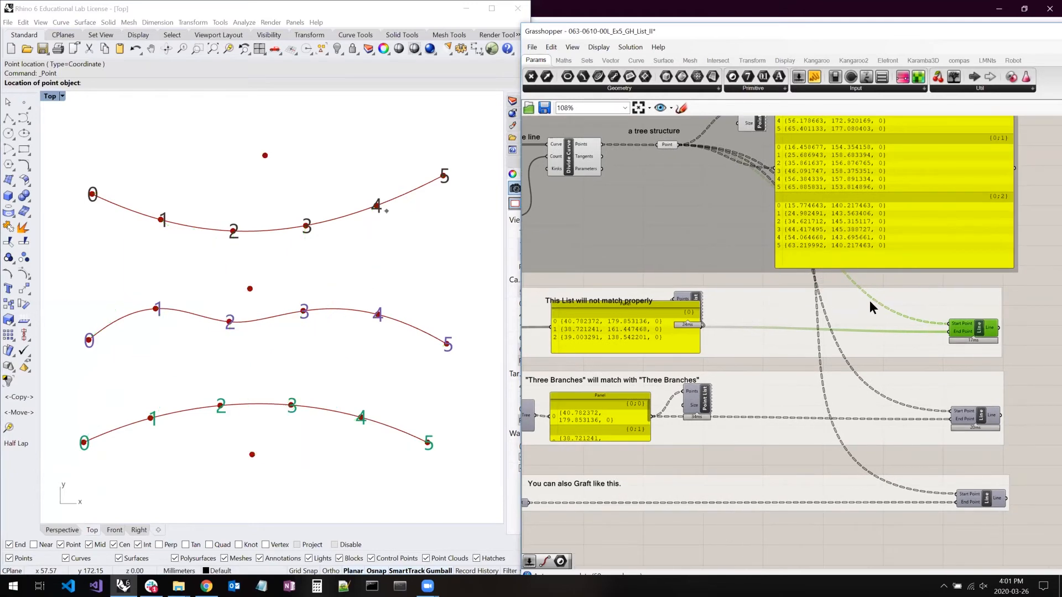
- Enlarge the "Three Branches" panel to show all its branches, and move the panels and Point List component apart for readability
{"action": "left_click", "coordinate": [864, 286]}
{"action": "left_click_drag", "start_coordinate": [740, 298], "coordinate": [695, 288]}
{"action": "right_click_drag", "start_coordinate": [705, 340], "coordinate": [571, 286]}
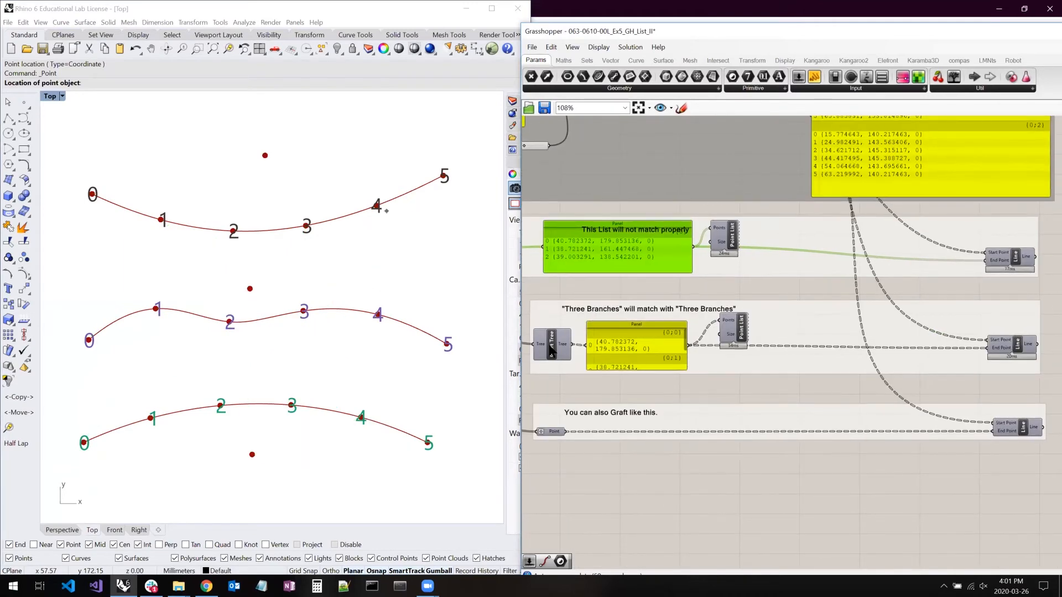
{"action": "left_click", "coordinate": [554, 340]}
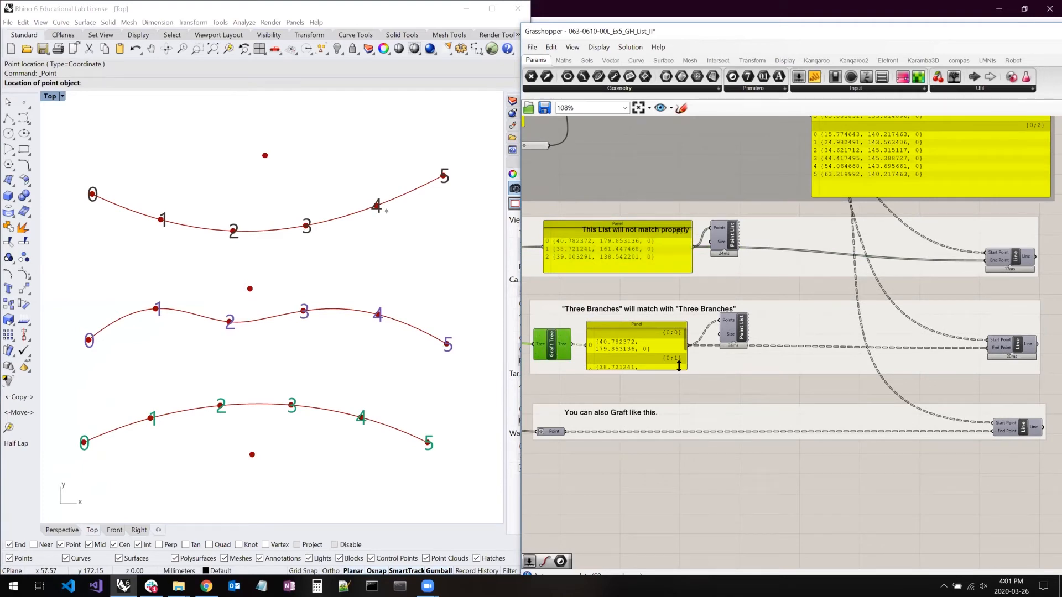
{"action": "left_click_drag", "start_coordinate": [678, 367], "coordinate": [722, 391]}
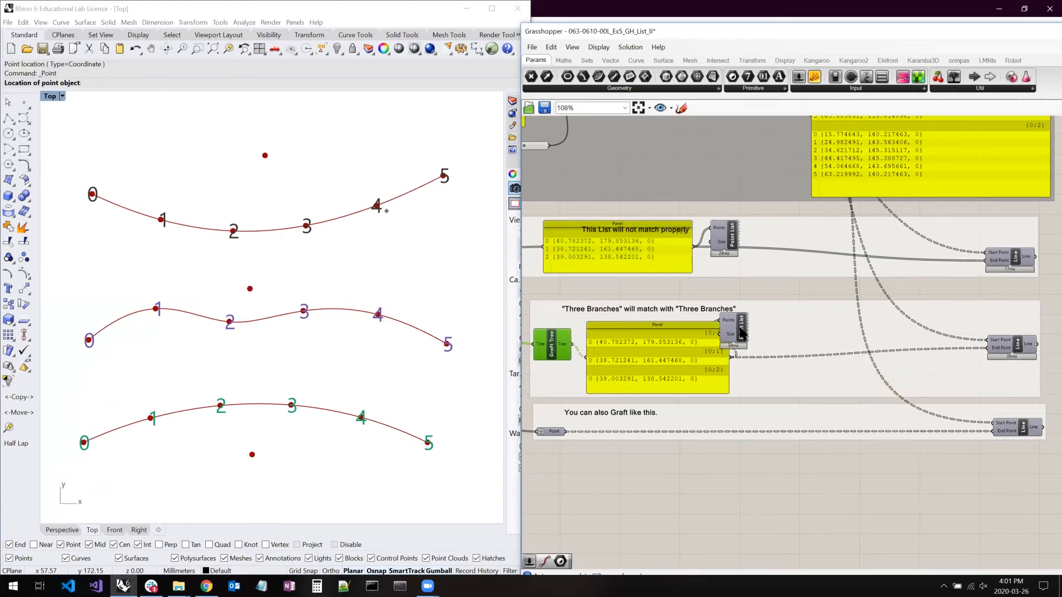
{"action": "left_click_drag", "start_coordinate": [741, 336], "coordinate": [801, 338]}
{"action": "left_click_drag", "start_coordinate": [665, 249], "coordinate": [671, 262]}
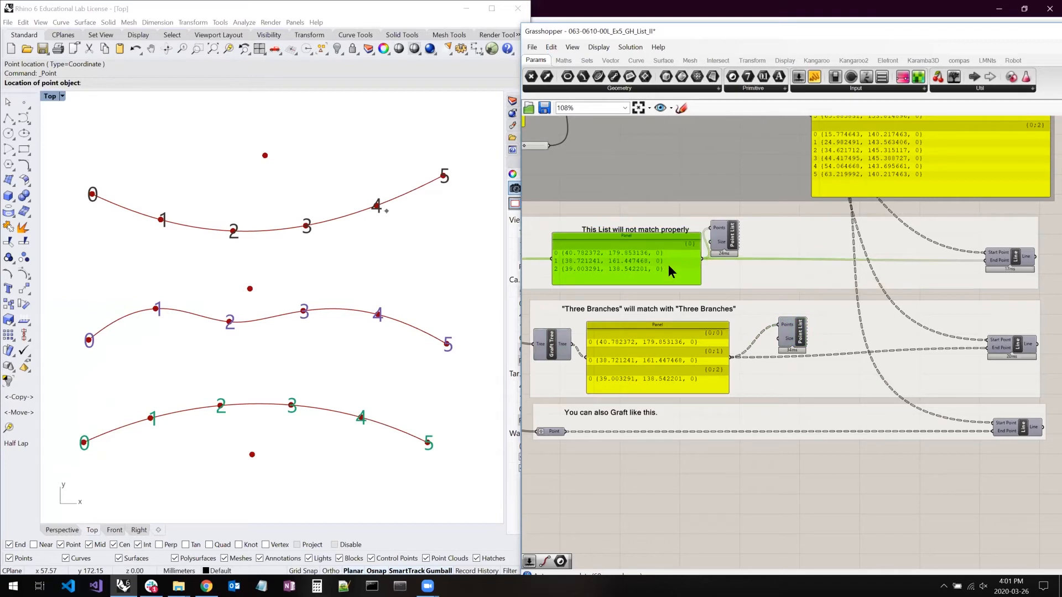
- Select the grafted points panel and the Line component in the "Three Branches" example to inspect their matching
{"action": "left_click", "coordinate": [685, 360]}
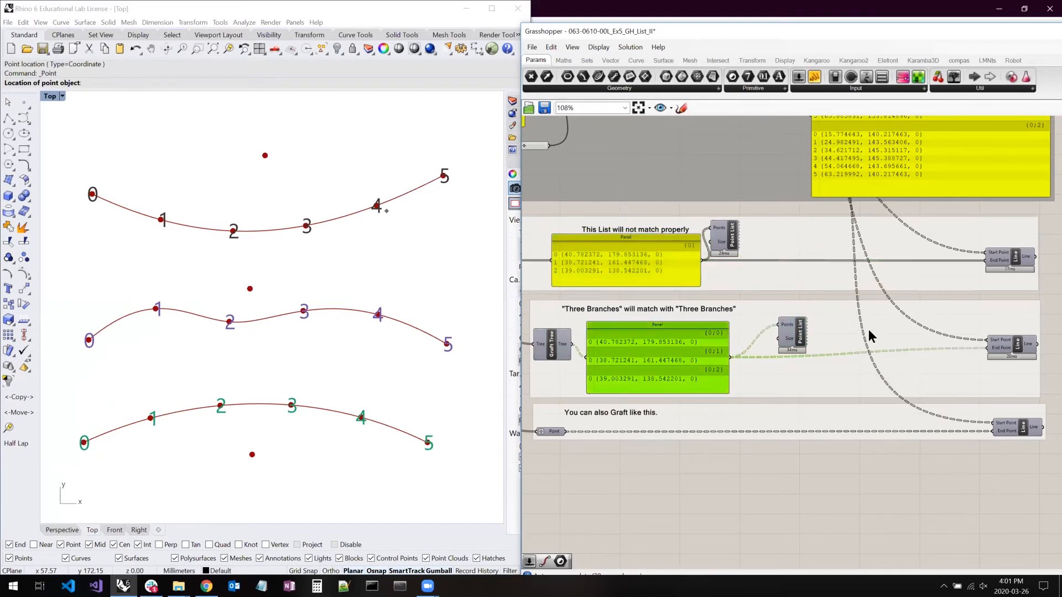
{"action": "right_click_drag", "start_coordinate": [972, 340], "coordinate": [899, 343]}
{"action": "left_click", "coordinate": [951, 351]}
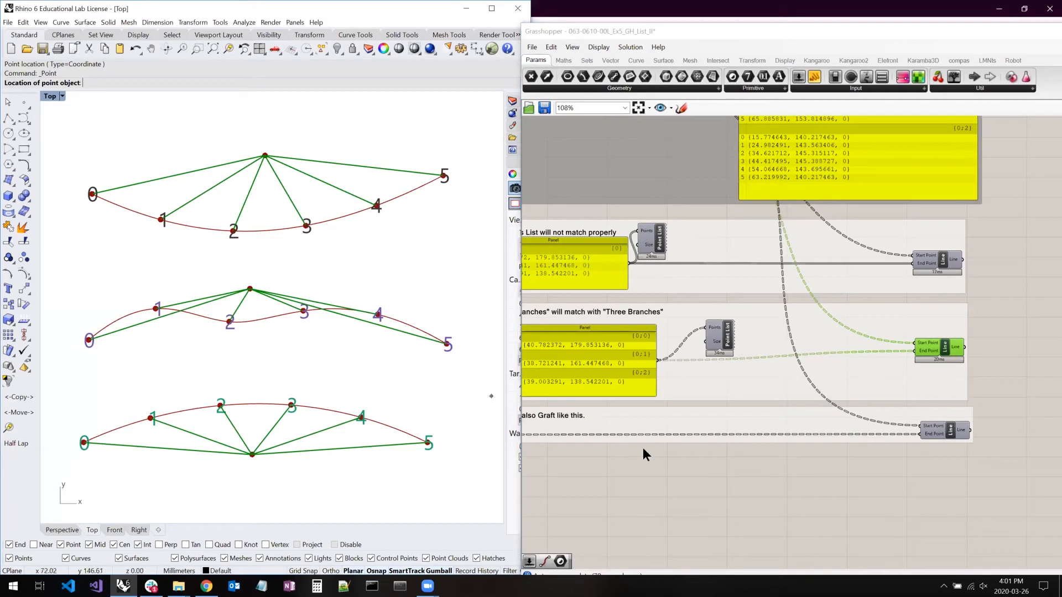
{"action": "key", "text": "Escape"}
- Check the Graft option on the Point parameter under "You can also Graft like this" and select the Line component it feeds
{"action": "right_click_drag", "start_coordinate": [642, 447], "coordinate": [768, 408]}
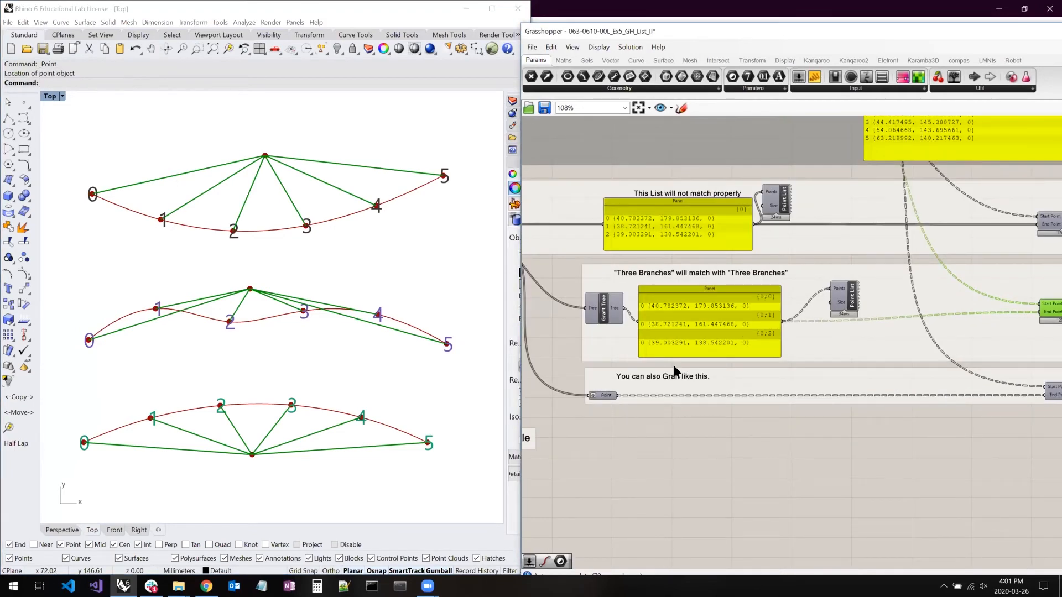
{"action": "right_click_drag", "start_coordinate": [660, 370], "coordinate": [644, 367]}
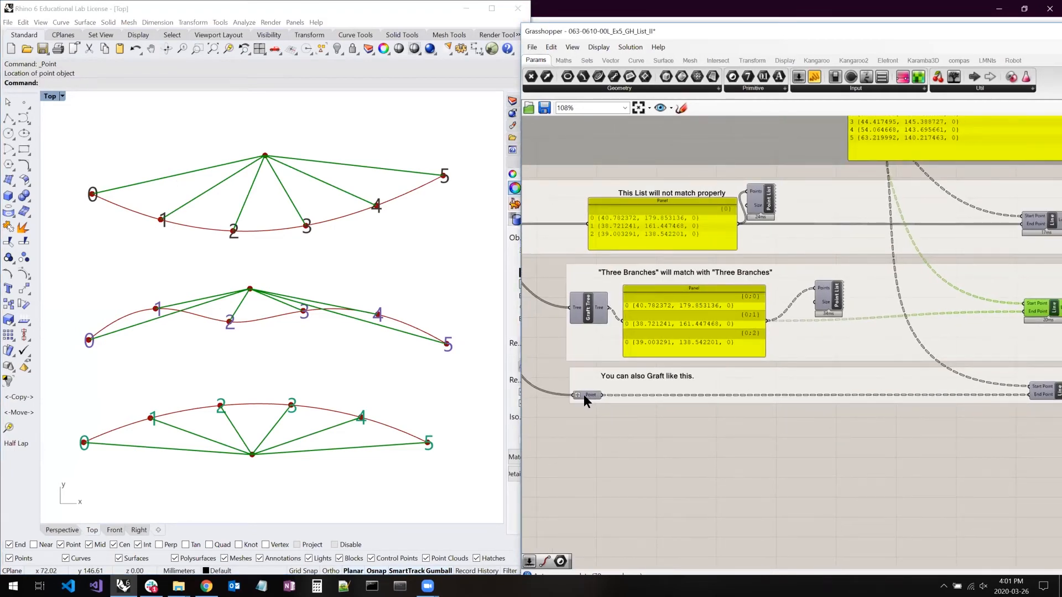
{"action": "right_click_drag", "start_coordinate": [598, 390], "coordinate": [626, 397]}
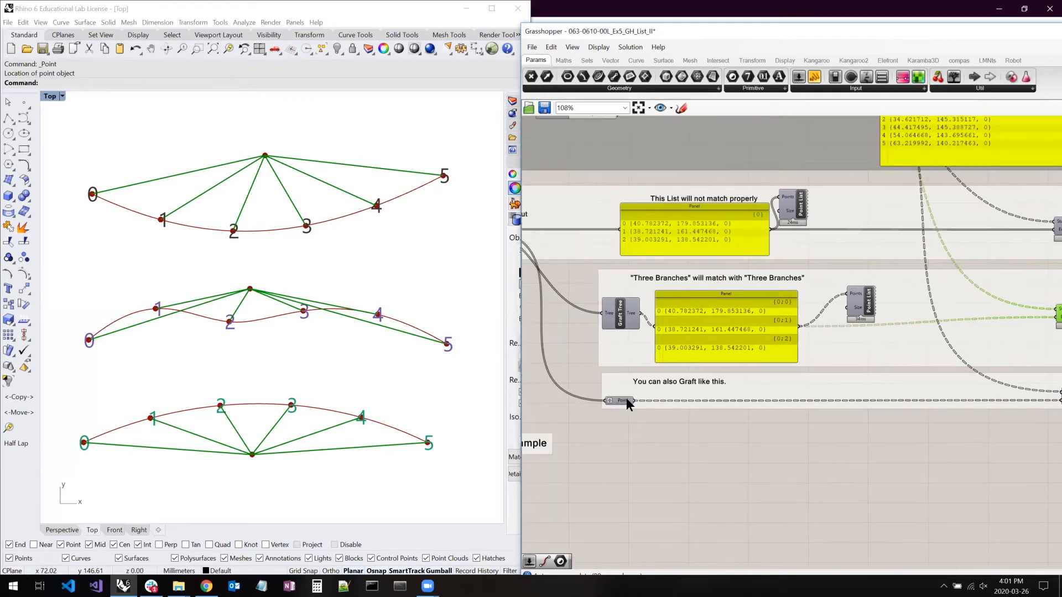
{"action": "right_click", "coordinate": [620, 397]}
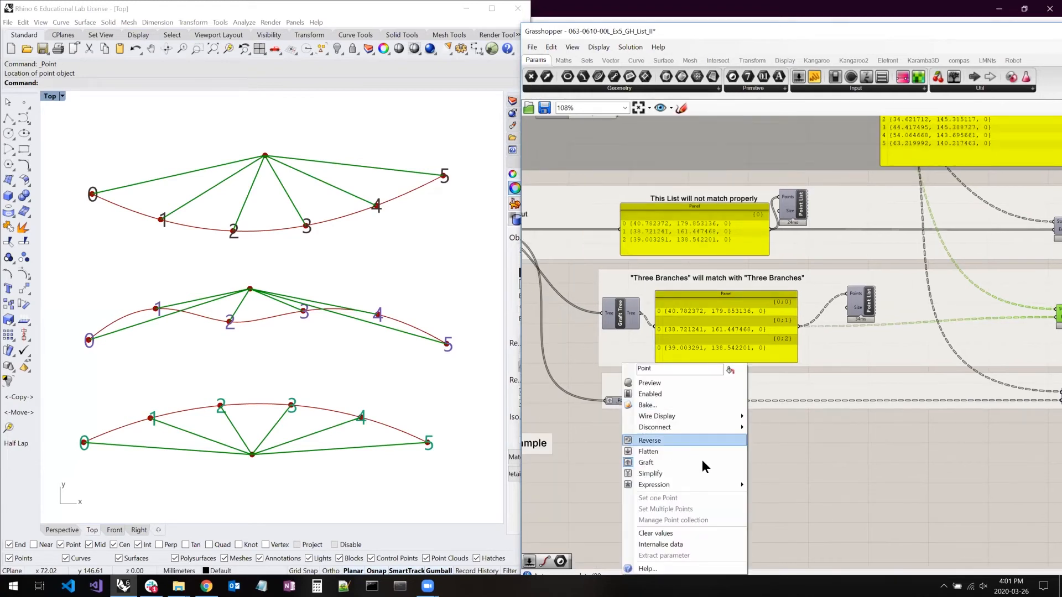
{"action": "left_click", "coordinate": [799, 446]}
{"action": "right_click_drag", "start_coordinate": [730, 423], "coordinate": [645, 408]}
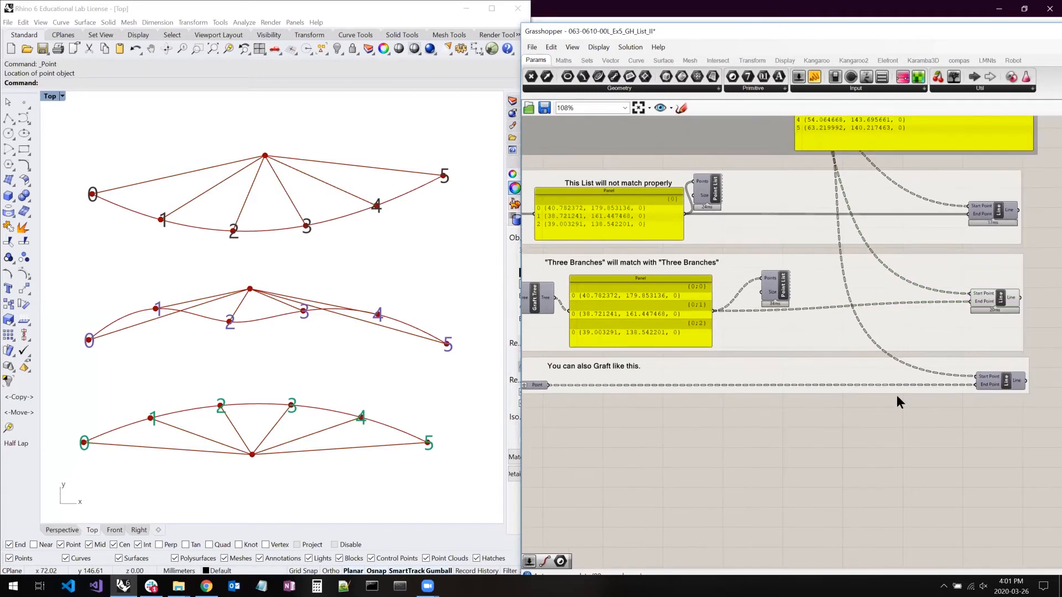
{"action": "left_click", "coordinate": [1005, 380]}
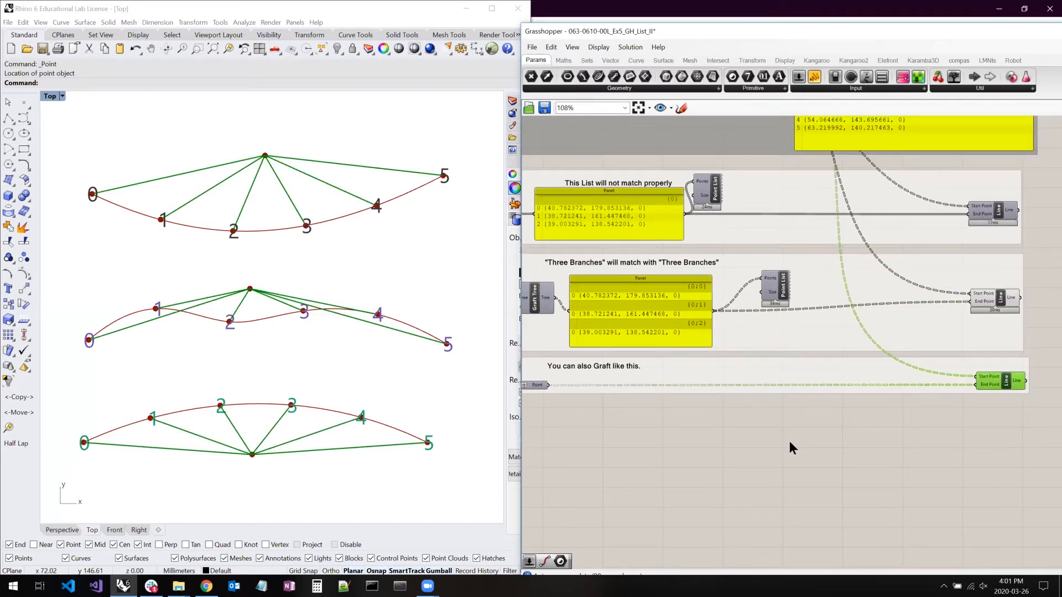
- Go to "Fix the Coronavirus Example" and follow its jump marker to the earlier Coronavirus example
{"action": "left_click", "coordinate": [732, 447]}
{"action": "right_click_drag", "start_coordinate": [580, 534], "coordinate": [855, 390]}
{"action": "right_click_drag", "start_coordinate": [687, 383], "coordinate": [655, 446]}
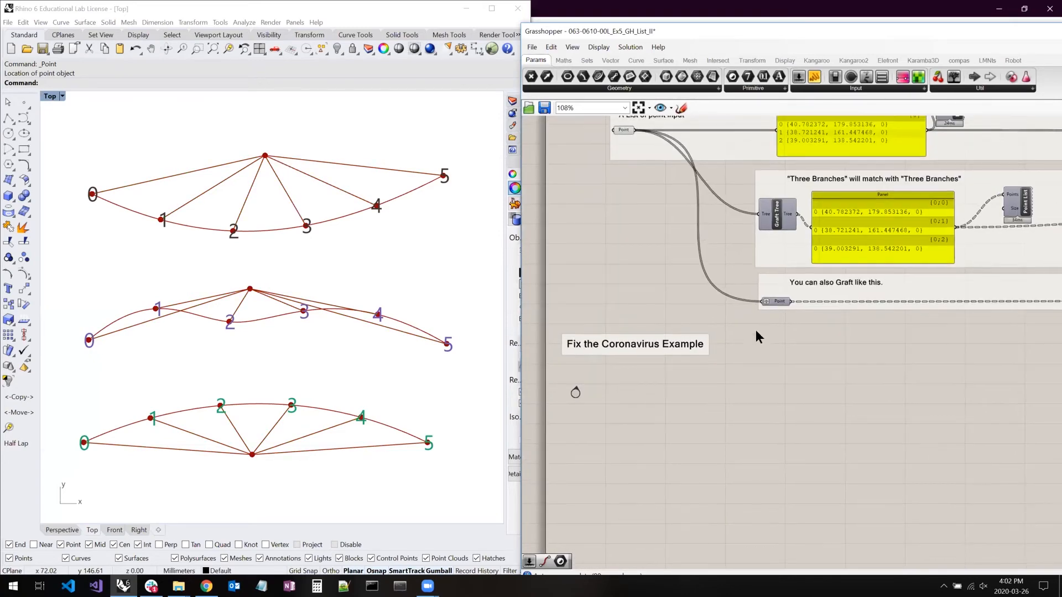
{"action": "scroll", "coordinate": [572, 391], "scroll_direction": "up", "scroll_amount": 5}
{"action": "double_click", "coordinate": [582, 390]}
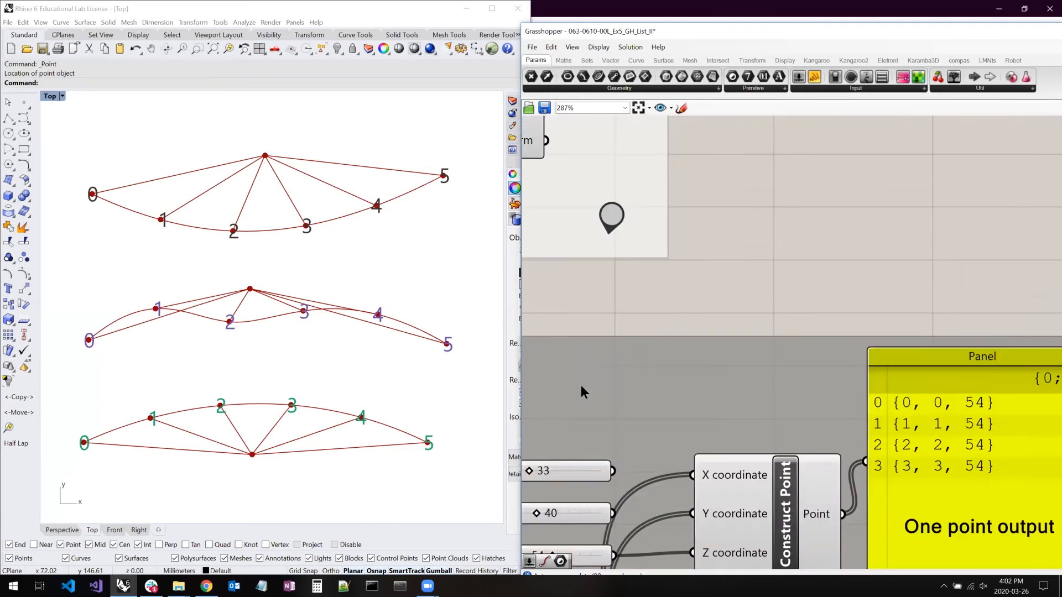
- Select the Curve (Corona virus) parameter in the "Why this does not work" example and locate its geometry and the country border in Rhino
{"action": "scroll", "coordinate": [580, 384], "scroll_direction": "down", "scroll_amount": 5}
{"action": "right_click_drag", "start_coordinate": [835, 359], "coordinate": [844, 371]}
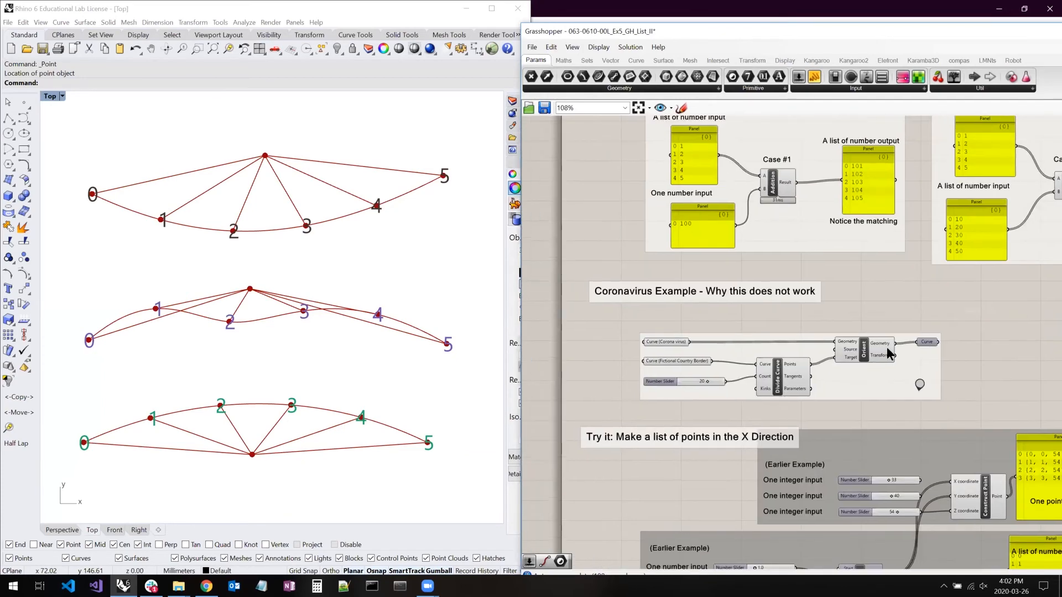
{"action": "scroll", "coordinate": [888, 344], "scroll_direction": "up", "scroll_amount": 2}
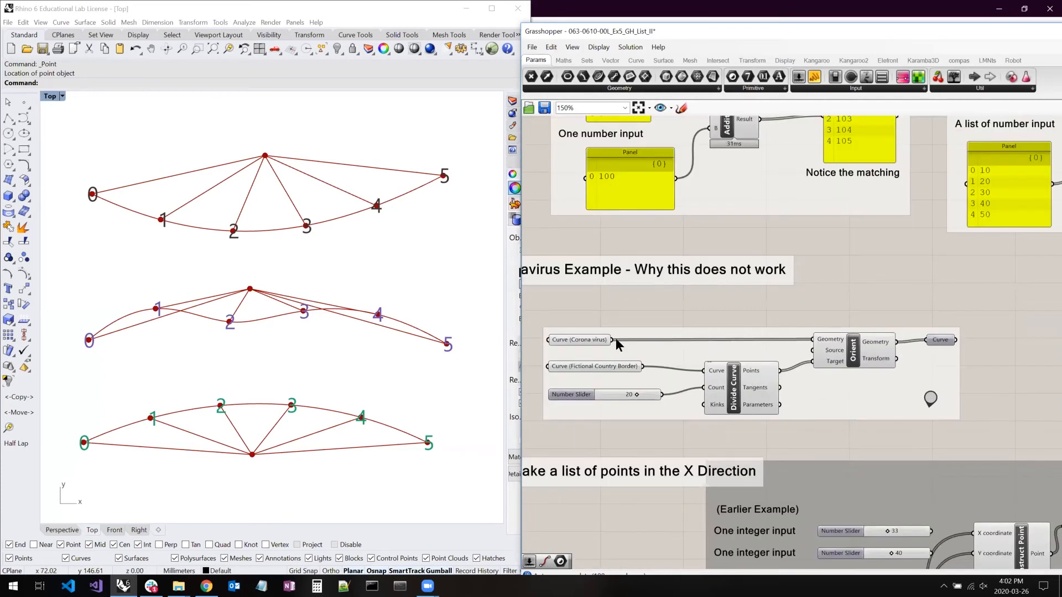
{"action": "left_click", "coordinate": [582, 338]}
{"action": "scroll", "coordinate": [224, 317], "scroll_direction": "down", "scroll_amount": 5}
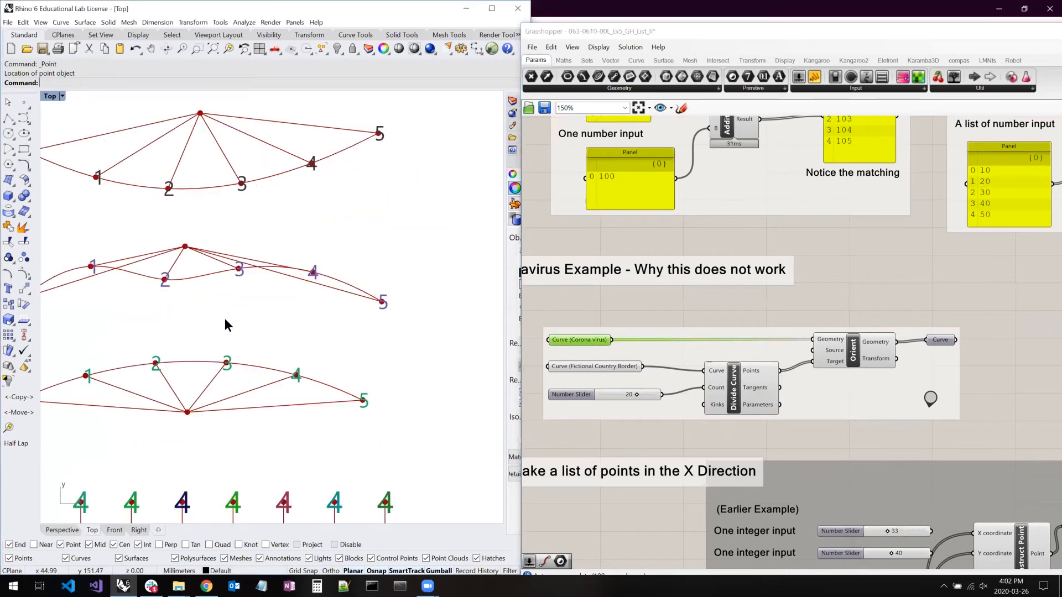
{"action": "right_click_drag", "start_coordinate": [319, 365], "coordinate": [313, 373]}
{"action": "scroll", "coordinate": [343, 367], "scroll_direction": "up", "scroll_amount": 10}
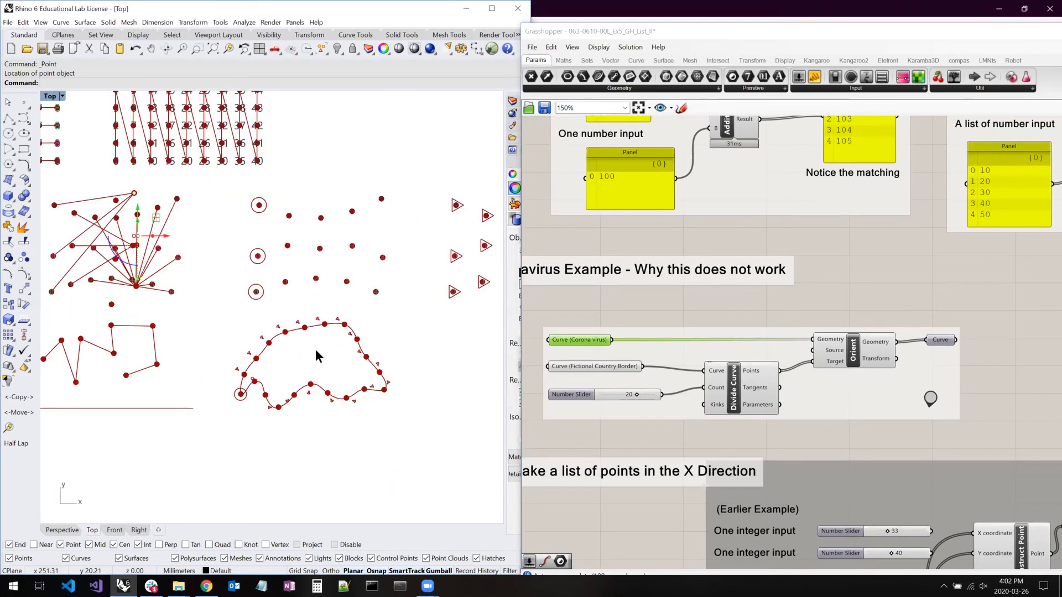
{"action": "scroll", "coordinate": [314, 355], "scroll_direction": "up", "scroll_amount": 4}
{"action": "left_click", "coordinate": [832, 301]}
- Add a panel above the Coronavirus example, wire Curve (Corona virus) into it, and enlarge it to show the full curve list
{"action": "left_click_drag", "start_coordinate": [813, 77], "coordinate": [858, 260]}
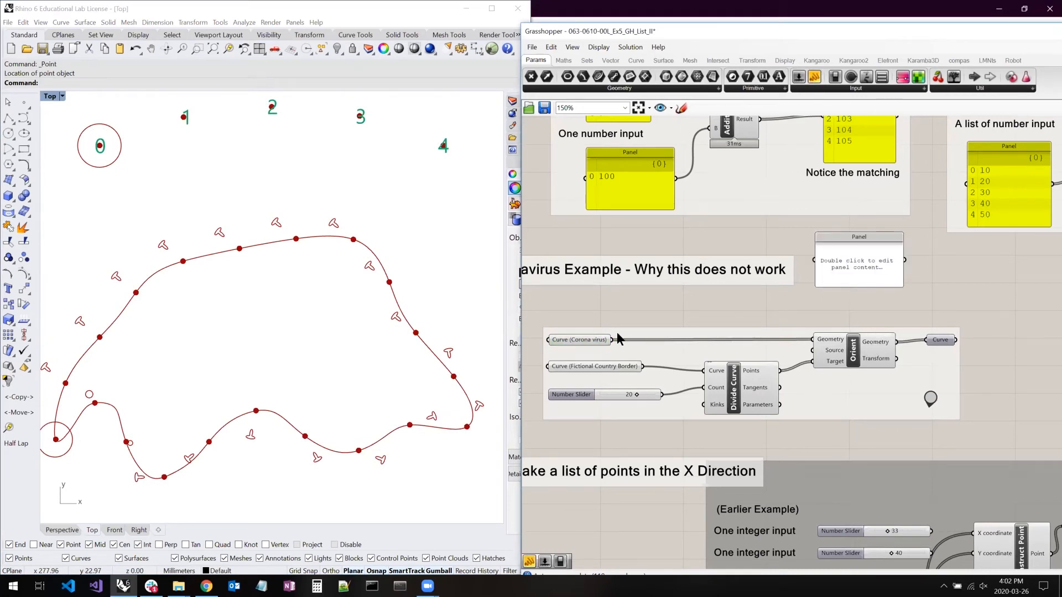
{"action": "left_click_drag", "start_coordinate": [612, 340], "coordinate": [815, 260]}
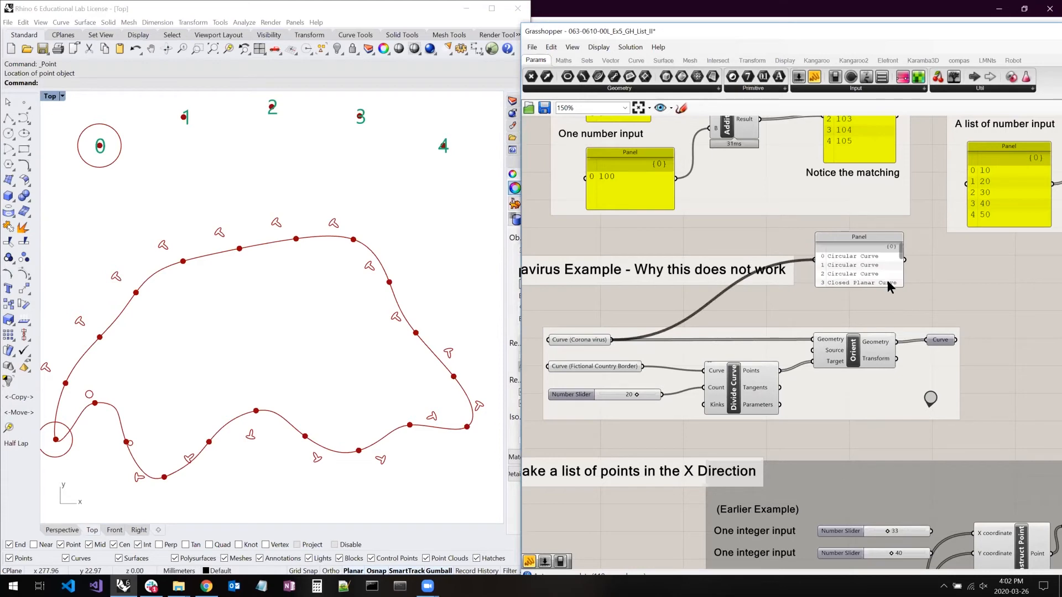
{"action": "left_click_drag", "start_coordinate": [900, 291], "coordinate": [940, 373]}
{"action": "left_click_drag", "start_coordinate": [826, 286], "coordinate": [744, 254]}
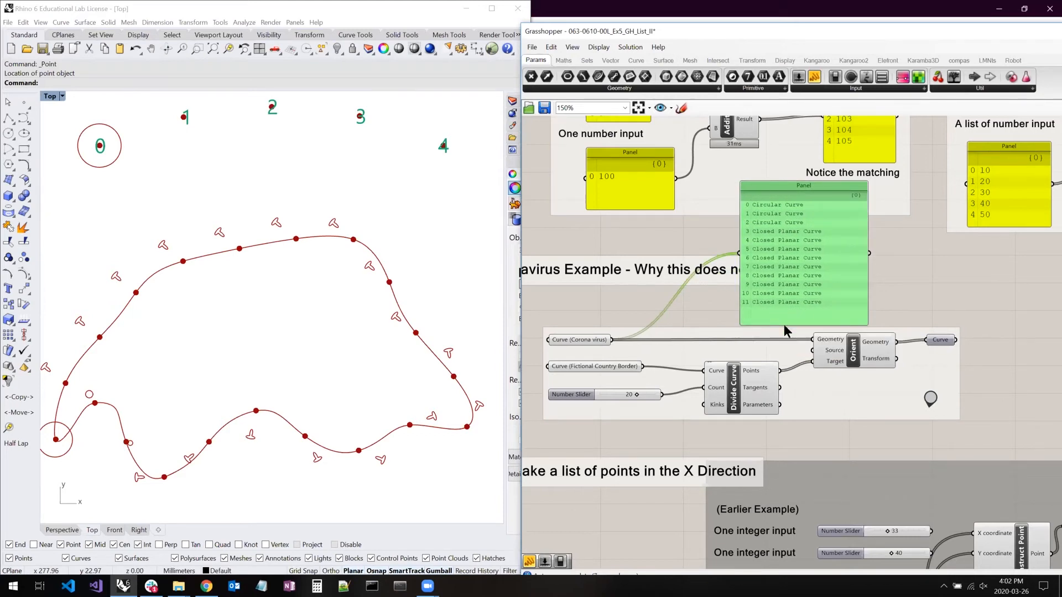
- Duplicate the curve list panel, wire Divide Curve's Points output into the copy, and enlarge and reposition it beside the Orient component
{"action": "left_click_drag", "start_coordinate": [792, 284], "coordinate": [931, 275]}
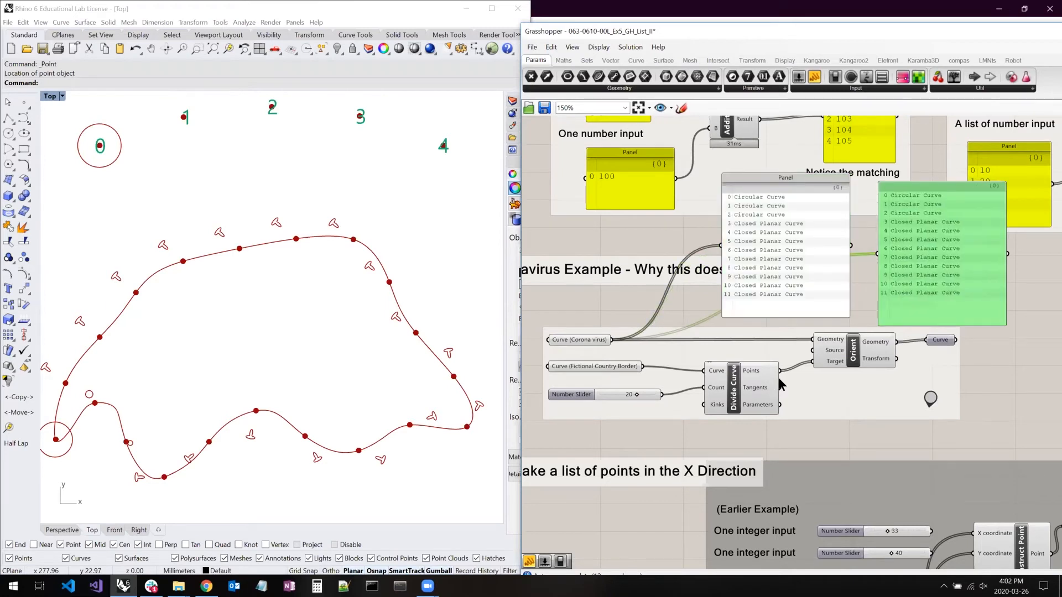
{"action": "left_click_drag", "start_coordinate": [780, 370], "coordinate": [878, 253]}
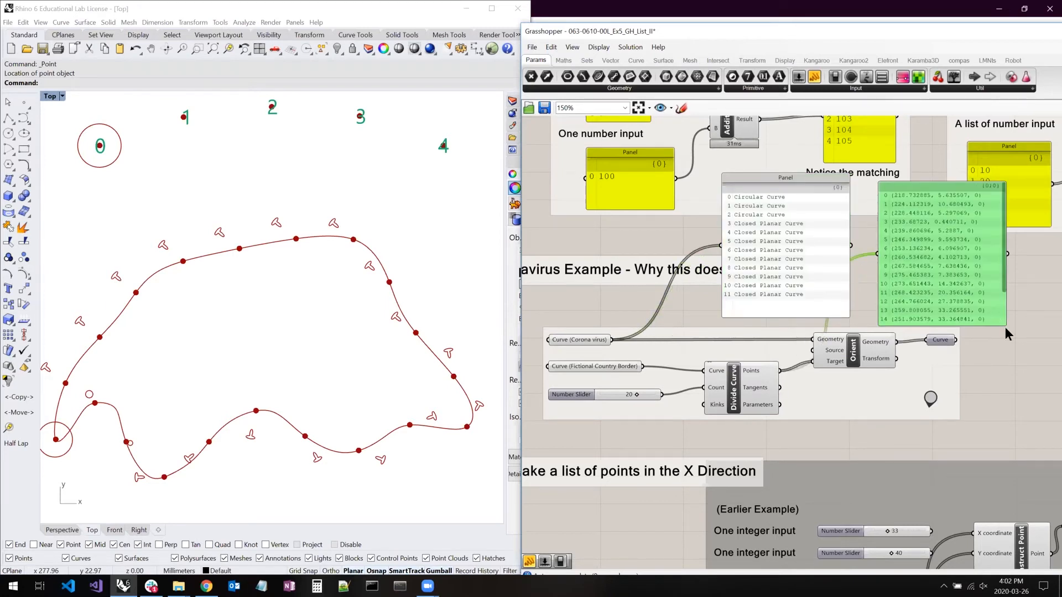
{"action": "left_click_drag", "start_coordinate": [1000, 322], "coordinate": [1018, 400]}
{"action": "left_click_drag", "start_coordinate": [940, 294], "coordinate": [995, 270]}
- Graft the Points output of Divide Curve feeding the Orient component's Target input
{"action": "right_click_drag", "start_coordinate": [736, 341], "coordinate": [681, 348]}
{"action": "mouse_move", "coordinate": [697, 371]}
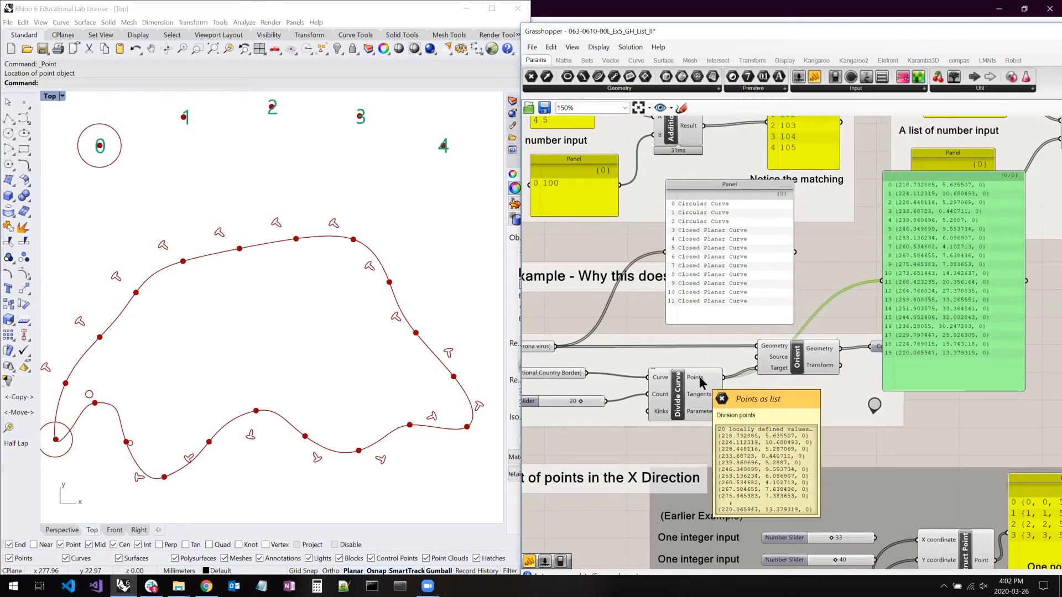
{"action": "right_click", "coordinate": [700, 381]}
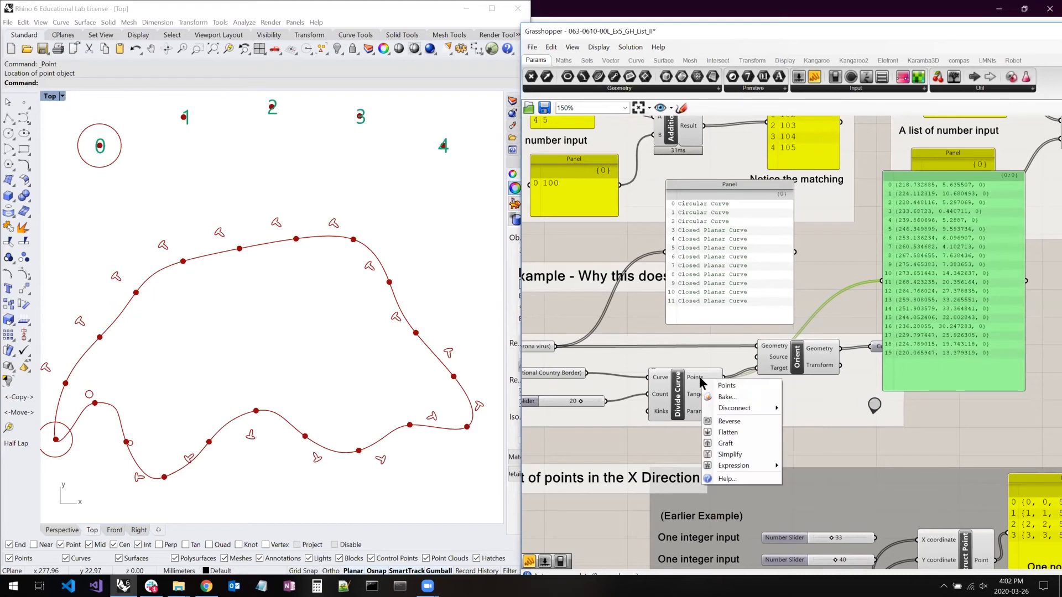
{"action": "right_click_drag", "start_coordinate": [776, 372], "coordinate": [777, 367]}
{"action": "right_click", "coordinate": [777, 362]}
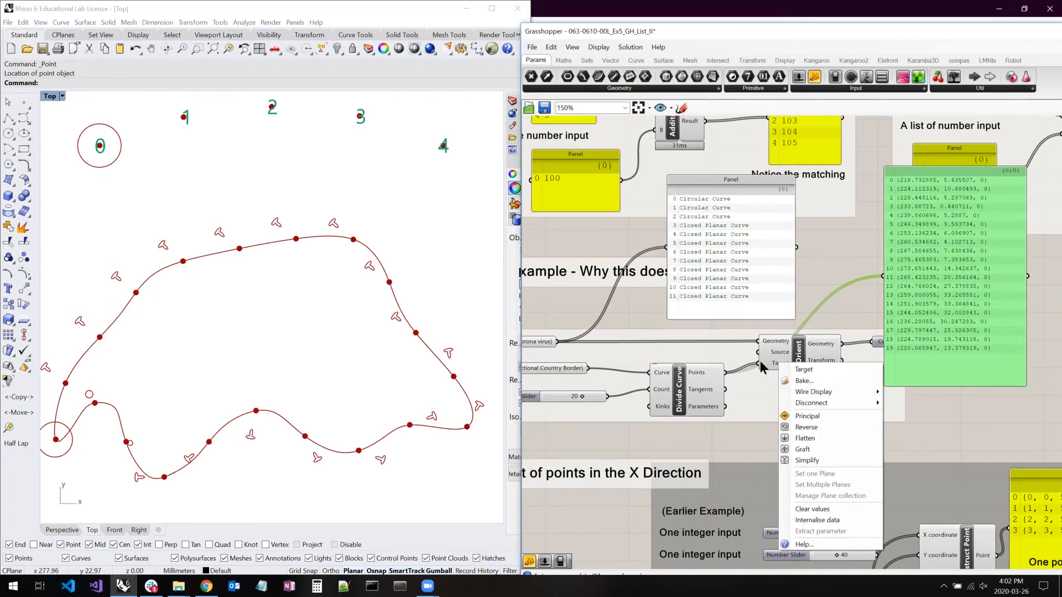
{"action": "right_click", "coordinate": [699, 373]}
{"action": "left_click", "coordinate": [732, 435]}
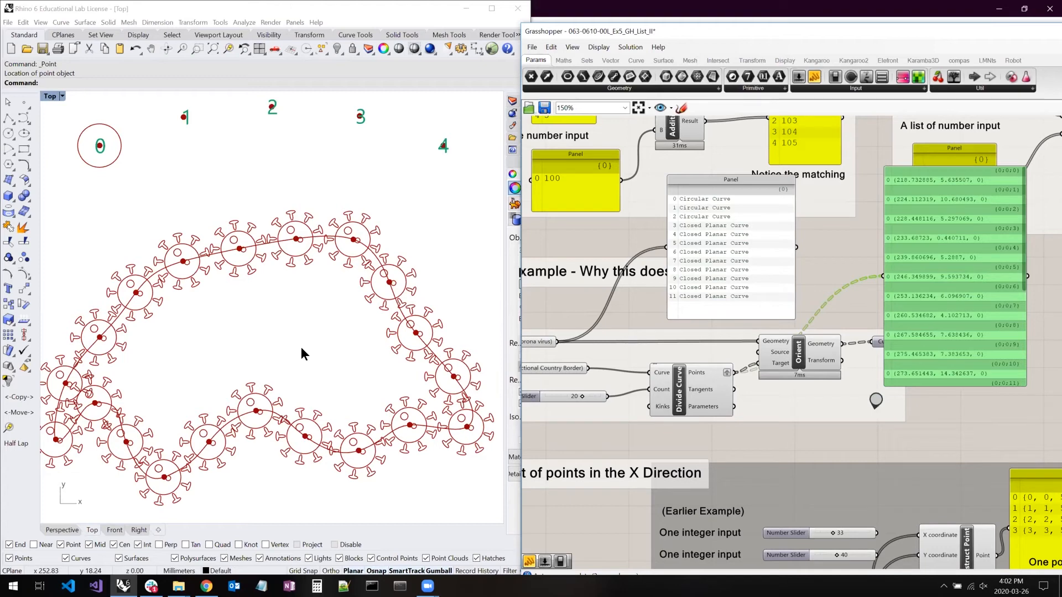
- Enlarge the grafted points panel, move it clear of the Orient component, and select Orient to inspect its geometry in Rhino
{"action": "left_click_drag", "start_coordinate": [962, 386], "coordinate": [965, 515]}
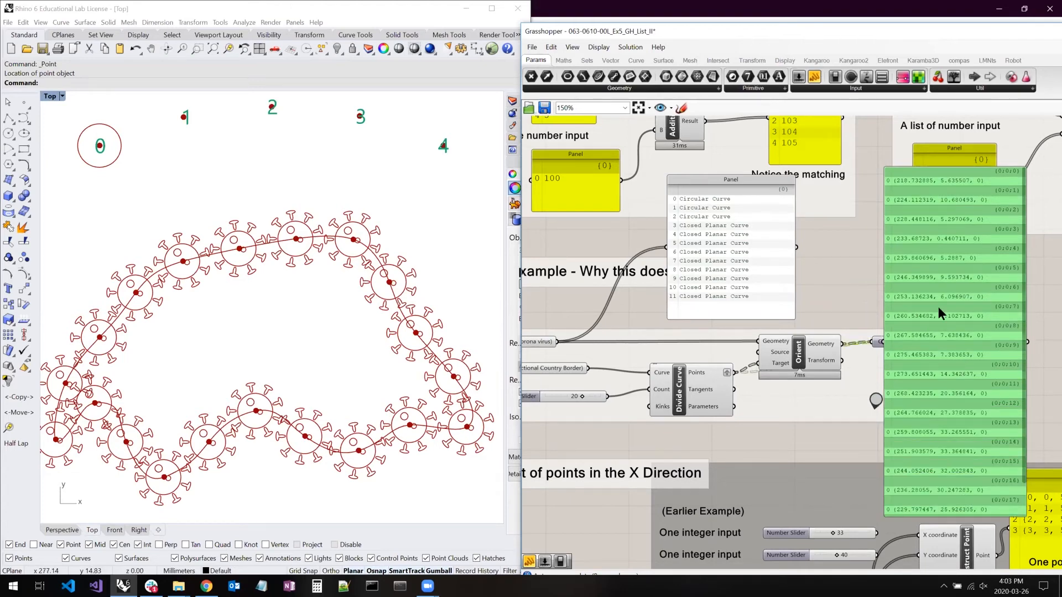
{"action": "right_click_drag", "start_coordinate": [842, 289], "coordinate": [822, 313]}
{"action": "mouse_move", "coordinate": [861, 318]}
{"action": "left_mouse_down"}
{"action": "mouse_move", "coordinate": [825, 318]}
{"action": "mouse_move", "coordinate": [842, 312]}
{"action": "left_mouse_up"}
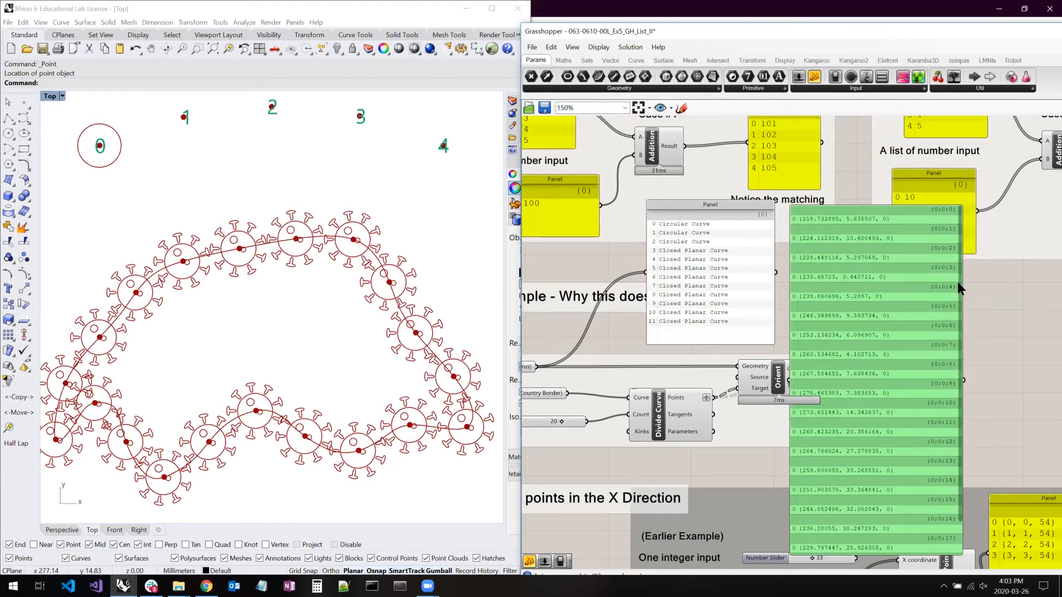
{"action": "left_click", "coordinate": [974, 291]}
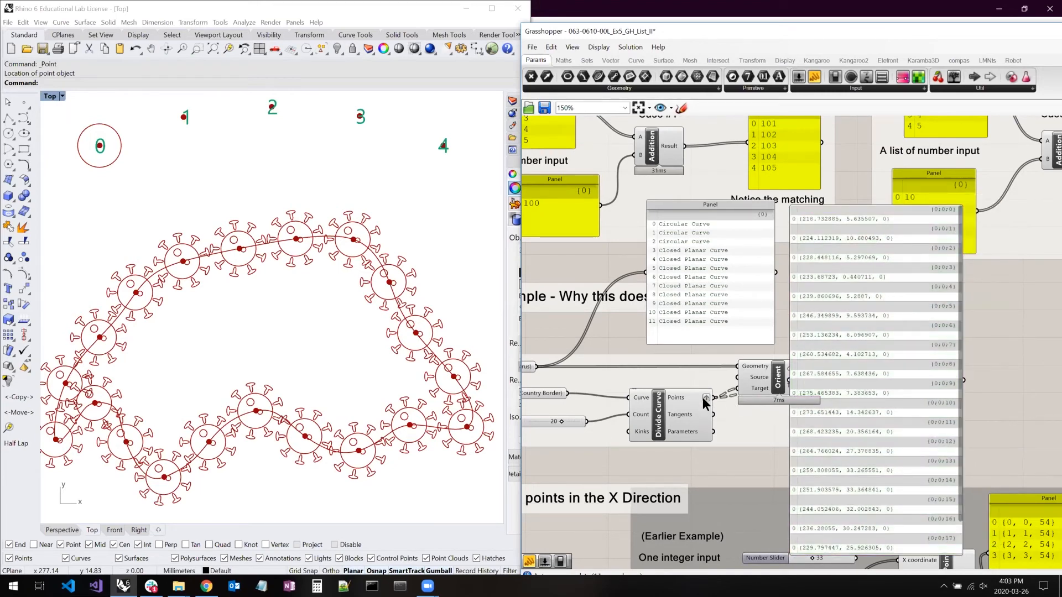
{"action": "left_click_drag", "start_coordinate": [844, 364], "coordinate": [884, 360]}
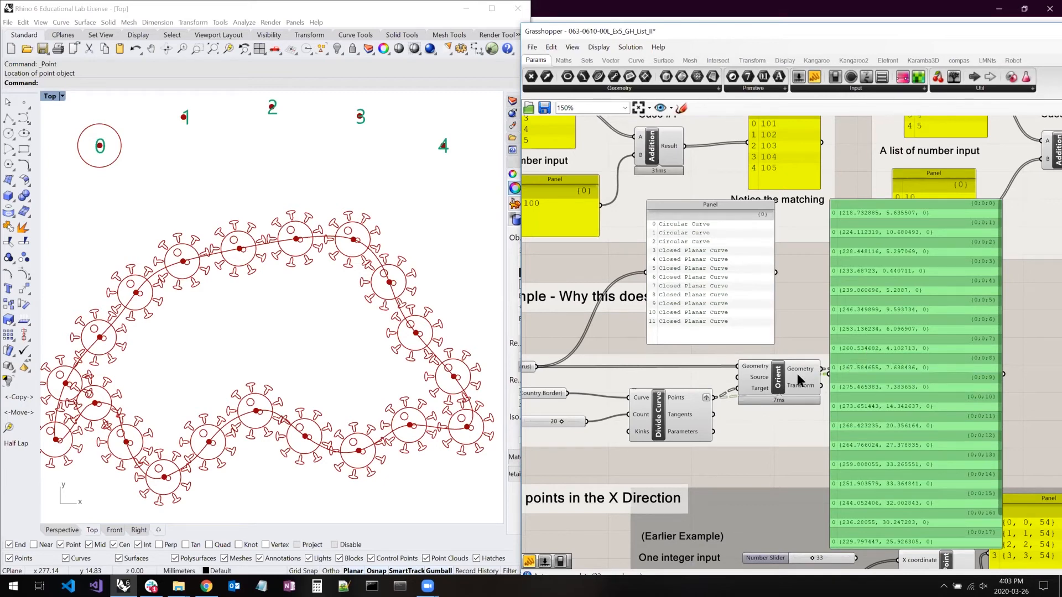
{"action": "left_click", "coordinate": [776, 382]}
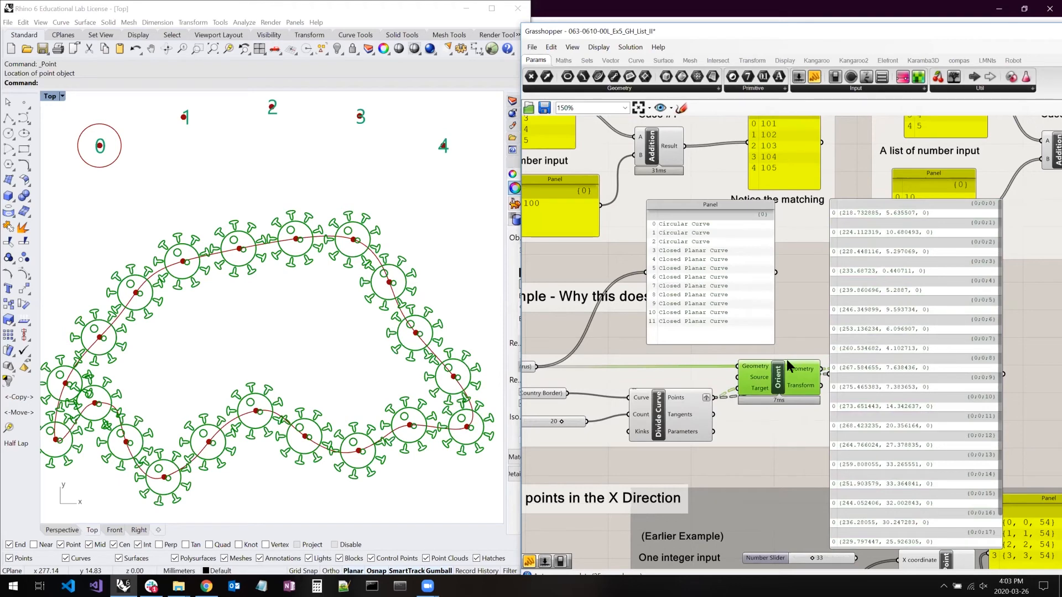
- Move the grafted points panel beside the curve list panel, select the curve list panel, and inspect the oriented curves in Rhino
{"action": "left_click", "coordinate": [804, 300]}
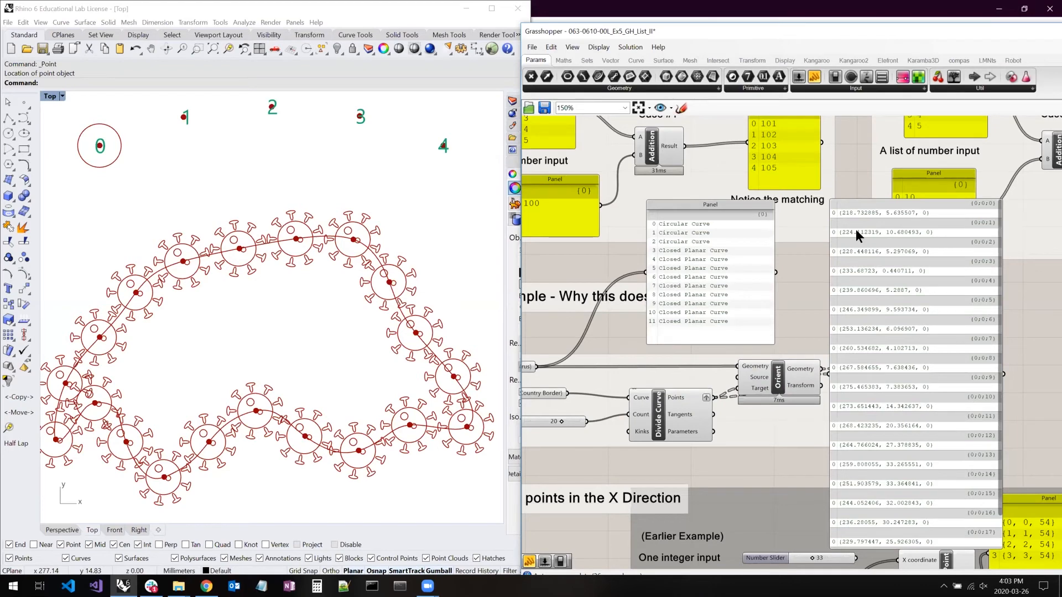
{"action": "left_click_drag", "start_coordinate": [862, 221], "coordinate": [814, 233]}
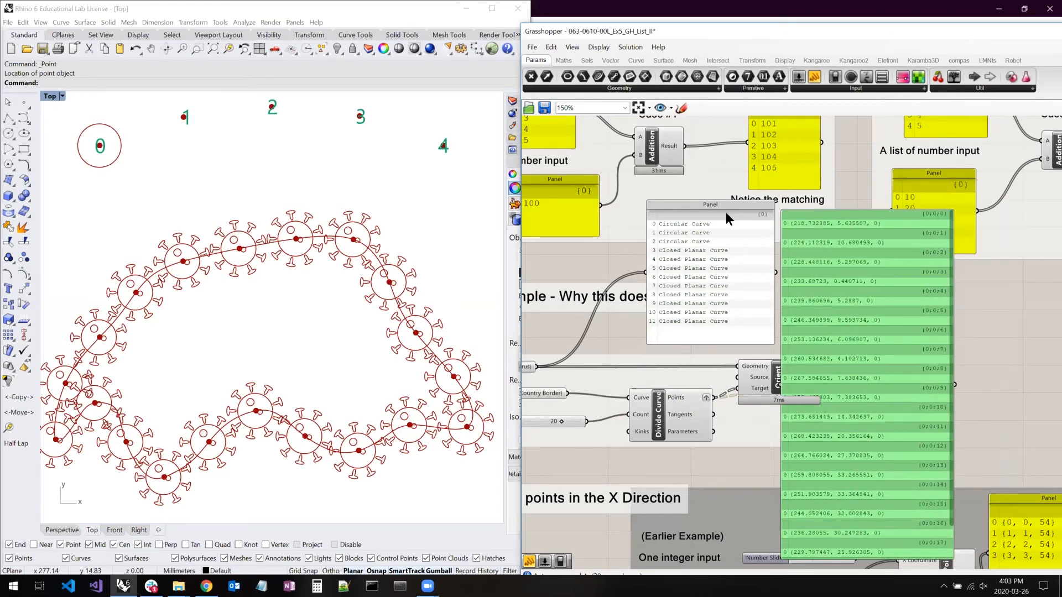
{"action": "left_click", "coordinate": [764, 216]}
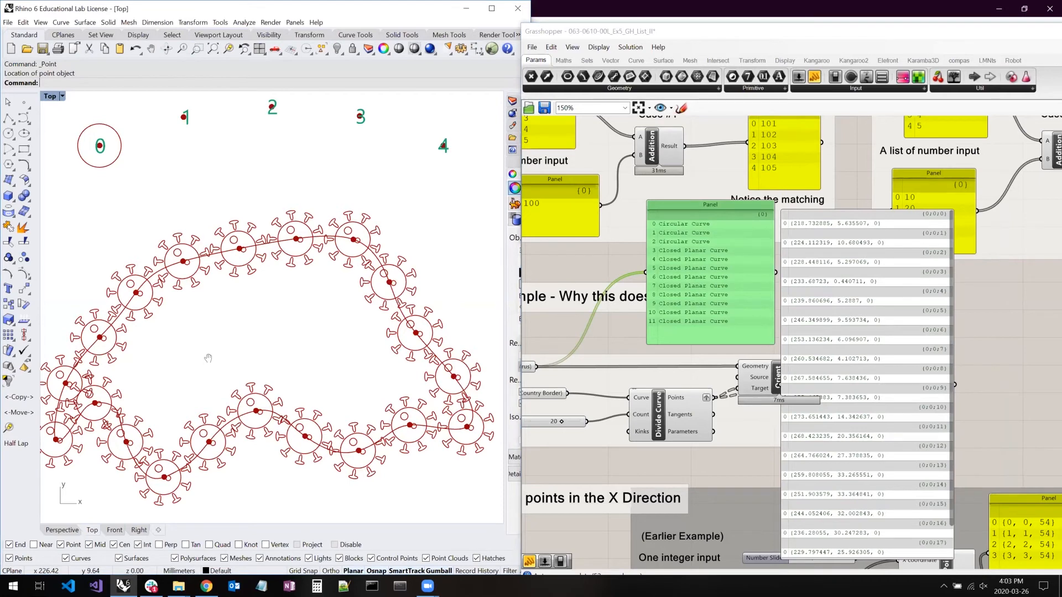
{"action": "right_click_drag", "start_coordinate": [111, 410], "coordinate": [208, 359]}
{"action": "scroll", "coordinate": [157, 385], "scroll_direction": "up", "scroll_amount": 6}
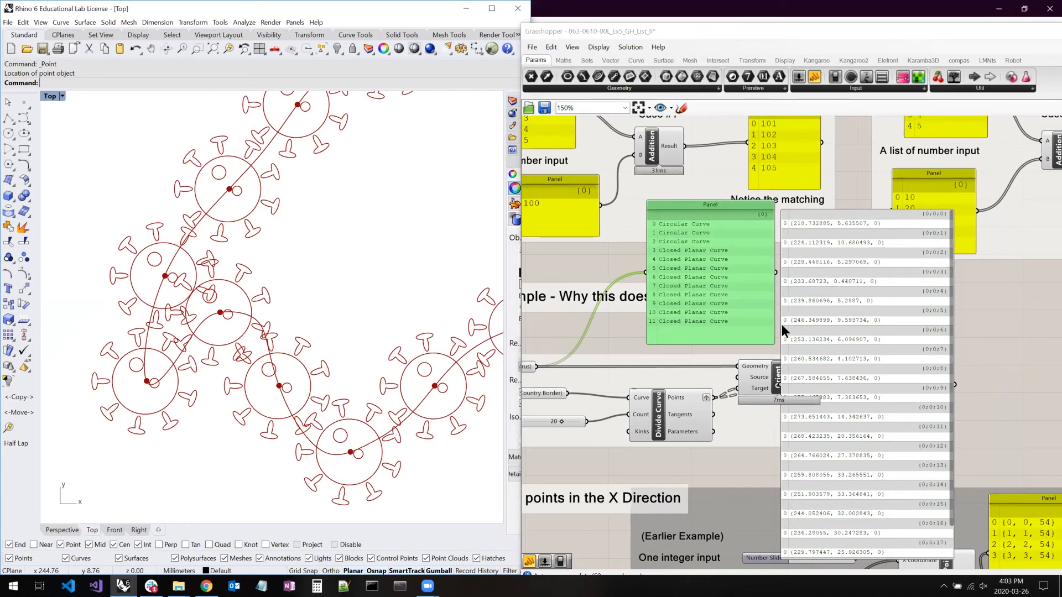
- Lengthen the curve list panel downward and inspect the whole ring of oriented virus curves in Rhino
{"action": "left_click_drag", "start_coordinate": [726, 340], "coordinate": [722, 466]}
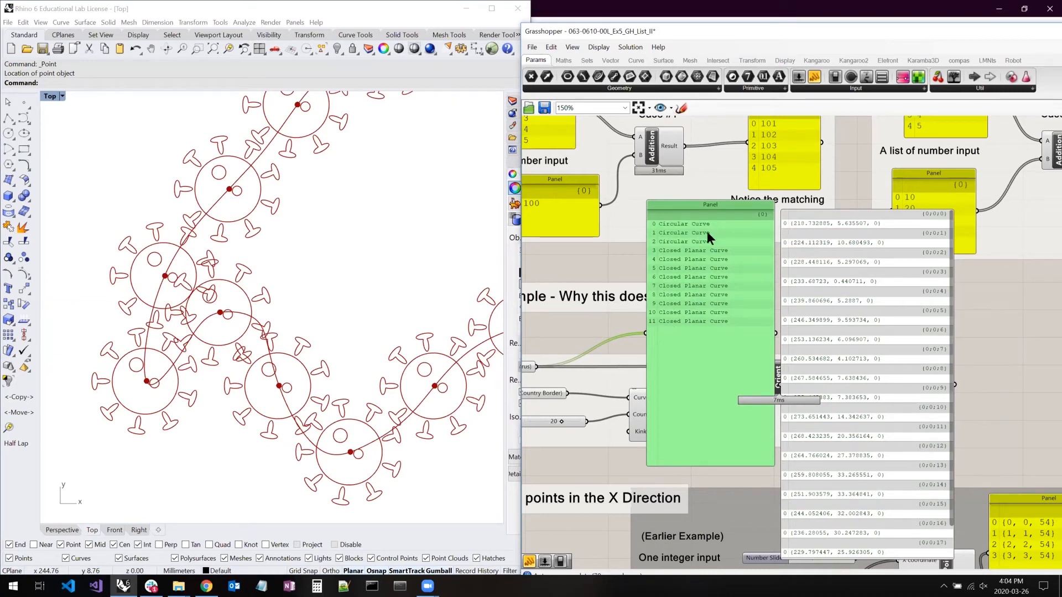
{"action": "right_click_drag", "start_coordinate": [356, 267], "coordinate": [324, 285]}
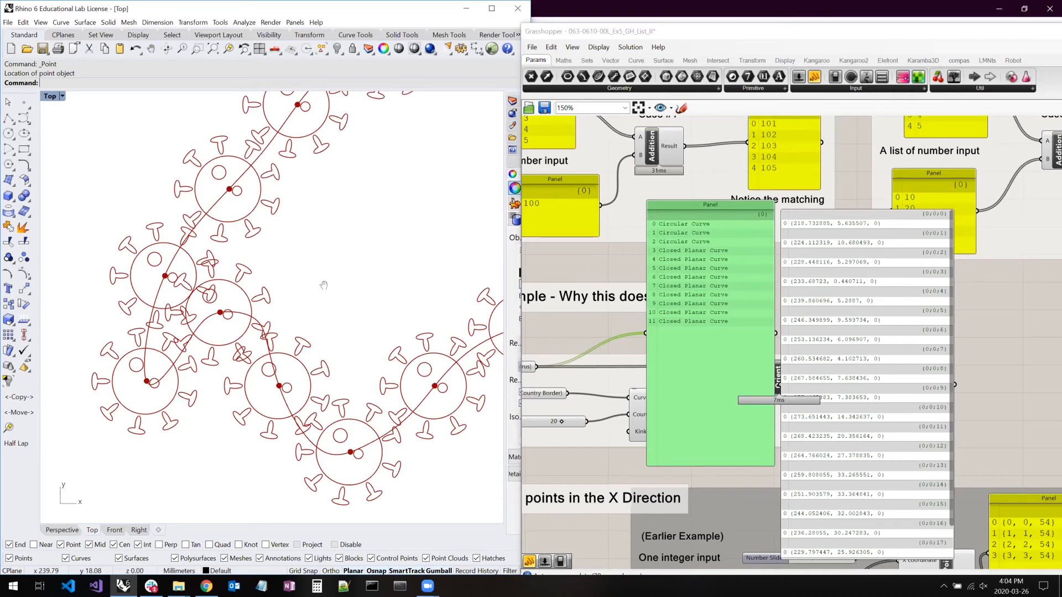
{"action": "scroll", "coordinate": [236, 280], "scroll_direction": "down", "scroll_amount": 6}
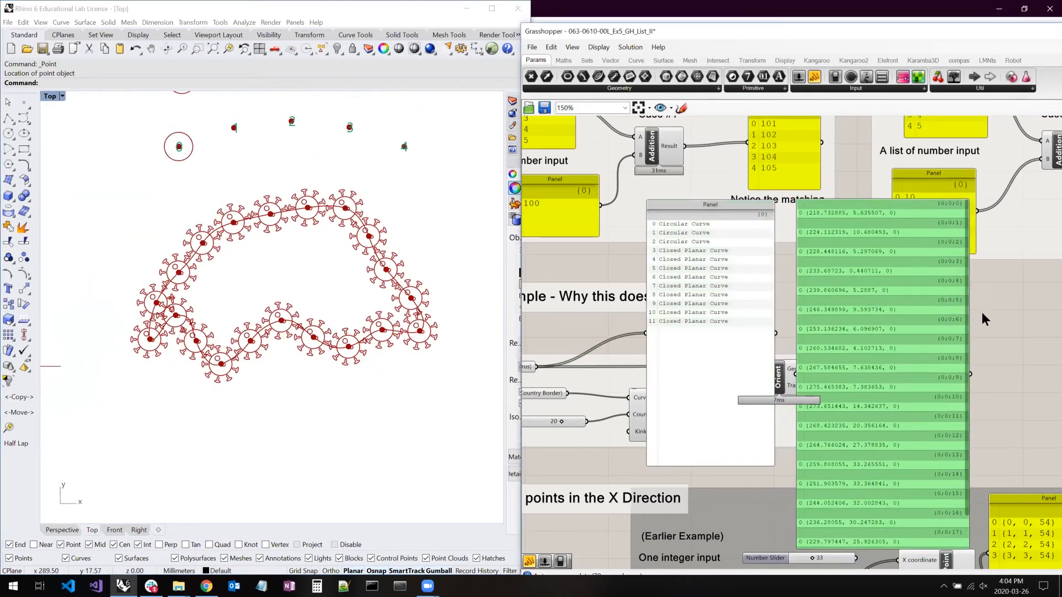
- Survey the remaining sections of the definition and highlight the example groups of section #03 List Manupulation
{"action": "scroll", "coordinate": [973, 293], "scroll_direction": "down", "scroll_amount": 7}
{"action": "scroll", "coordinate": [951, 277], "scroll_direction": "up", "scroll_amount": 3}
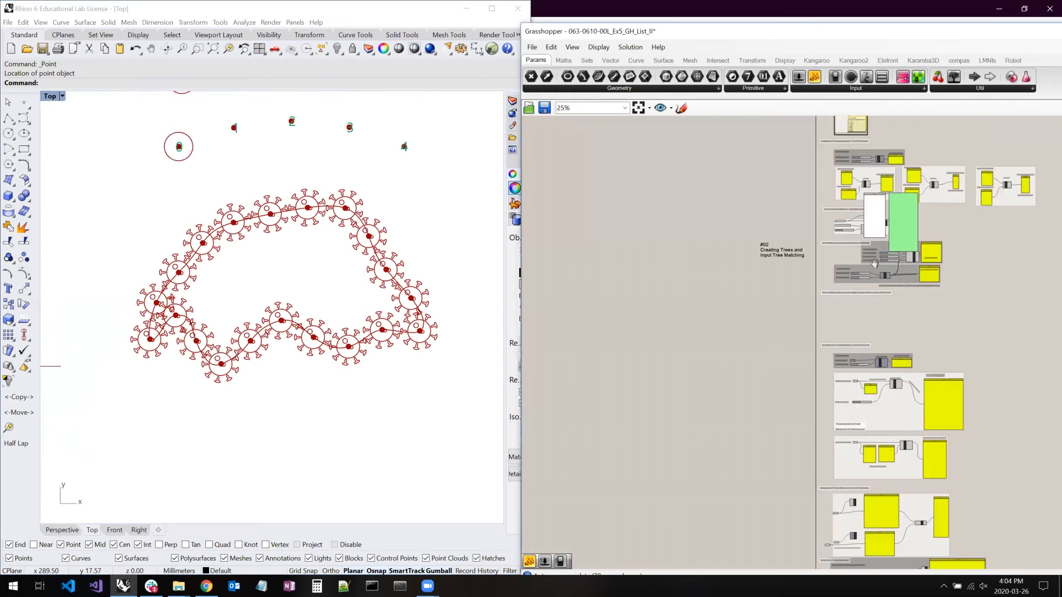
{"action": "right_click_drag", "start_coordinate": [892, 366], "coordinate": [761, 260]}
{"action": "scroll", "coordinate": [822, 290], "scroll_direction": "down", "scroll_amount": 5}
{"action": "scroll", "coordinate": [761, 261], "scroll_direction": "down", "scroll_amount": 2}
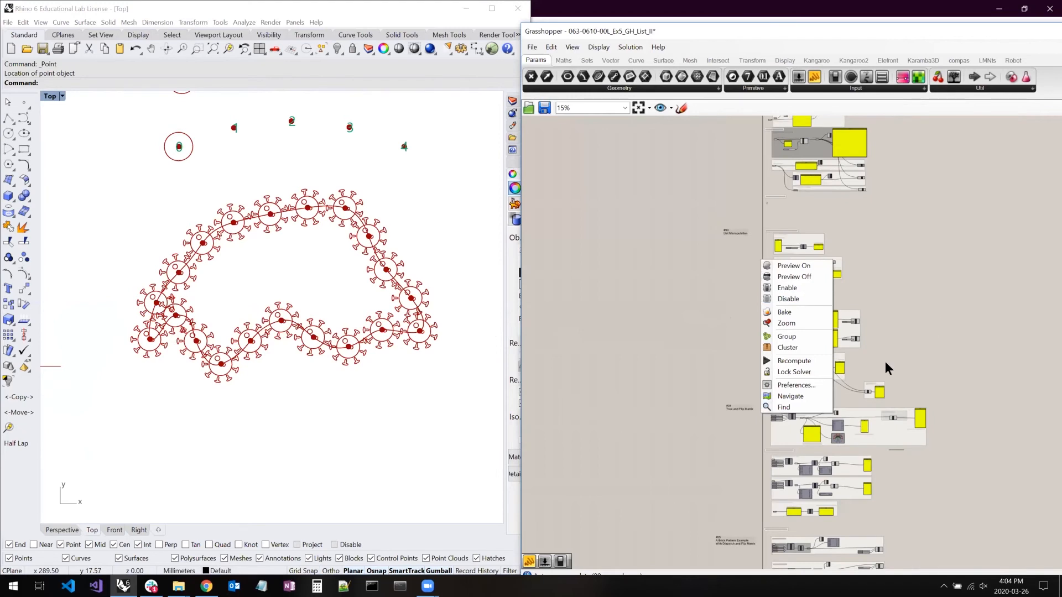
{"action": "left_click", "coordinate": [876, 390]}
{"action": "right_click_drag", "start_coordinate": [871, 383], "coordinate": [823, 412]}
{"action": "left_click", "coordinate": [845, 314]}
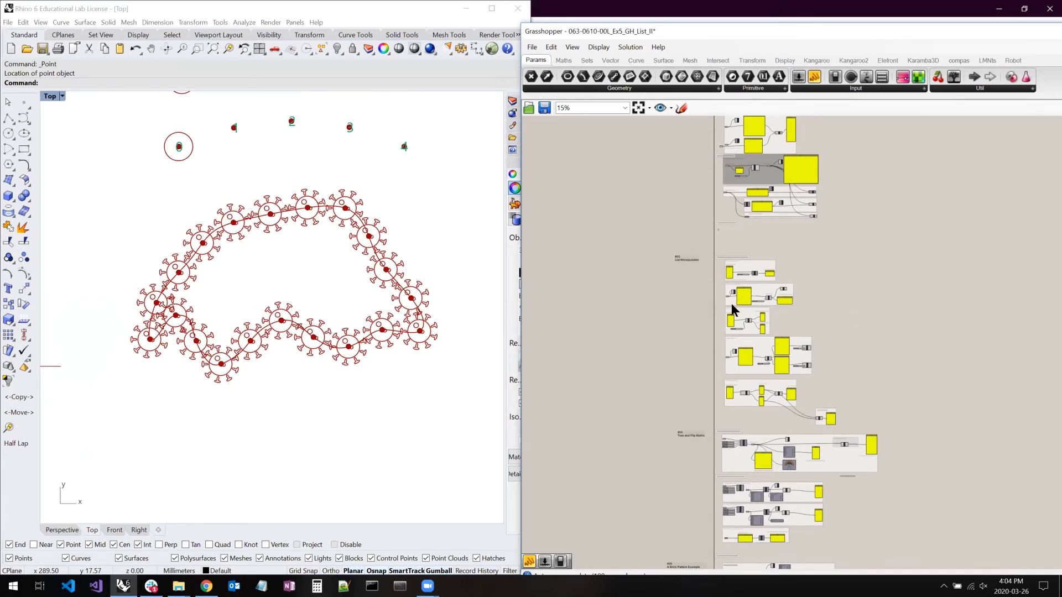
{"action": "left_click_drag", "start_coordinate": [710, 245], "coordinate": [857, 424]}
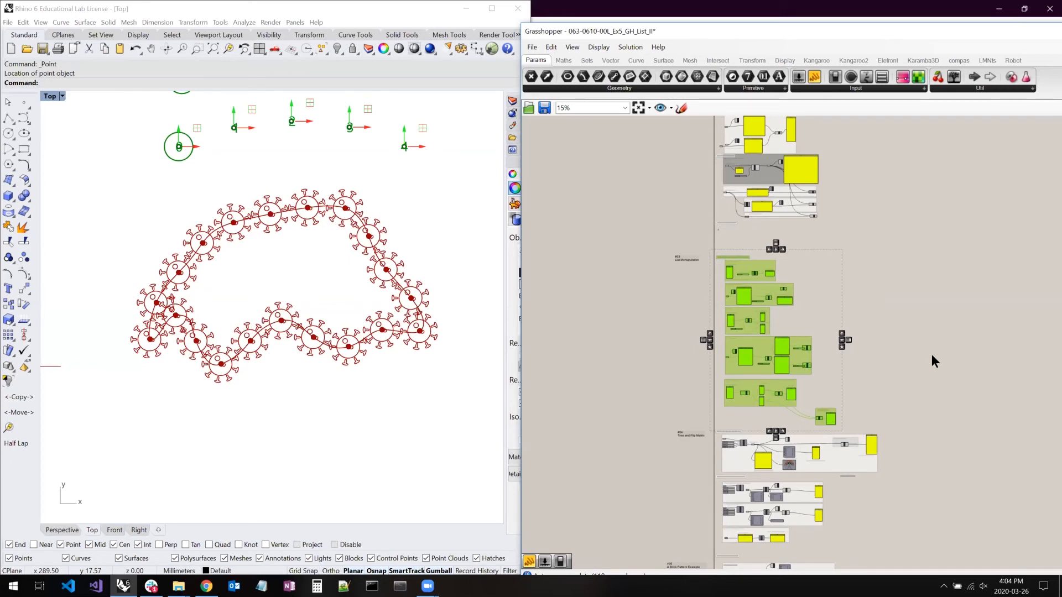
{"action": "scroll", "coordinate": [845, 447], "scroll_direction": "up", "scroll_amount": 3}
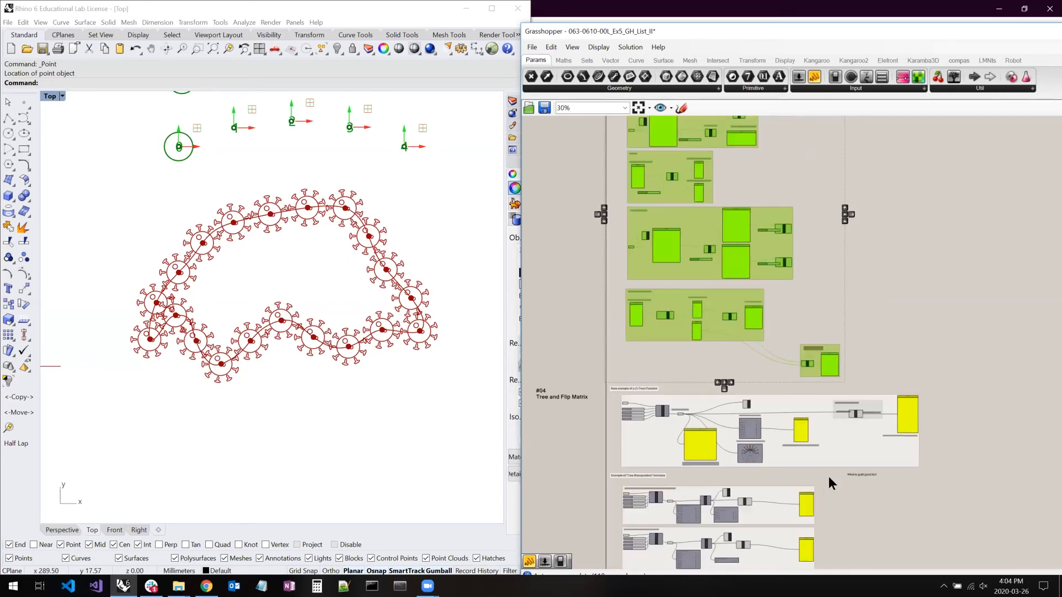
{"action": "scroll", "coordinate": [560, 442], "scroll_direction": "down", "scroll_amount": 1}
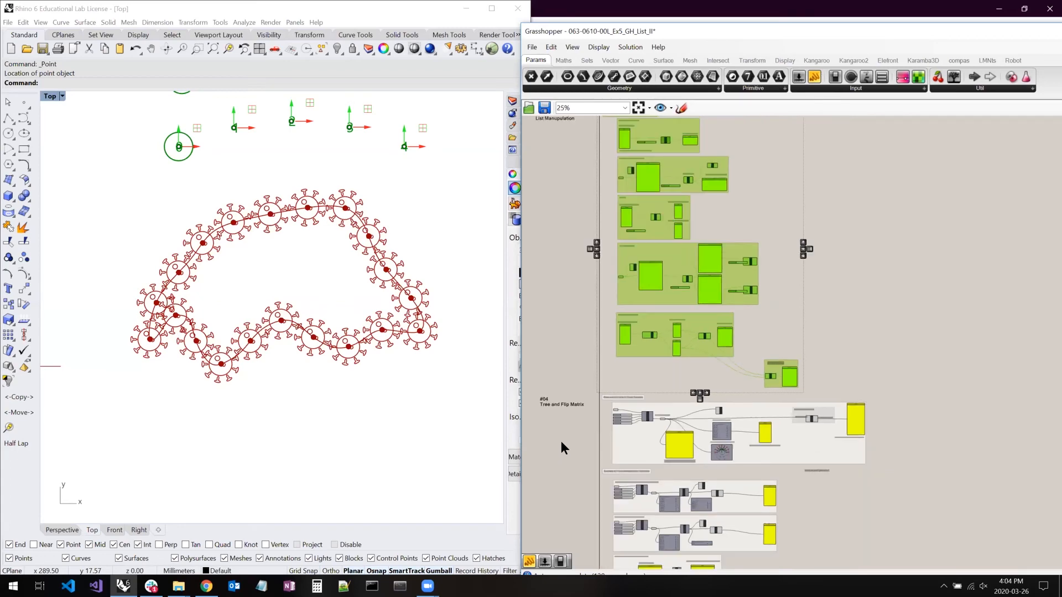
- Examine the "List Item" - Get item in list example in section #03, selecting its List Item component
{"action": "scroll", "coordinate": [612, 286], "scroll_direction": "up", "scroll_amount": 3}
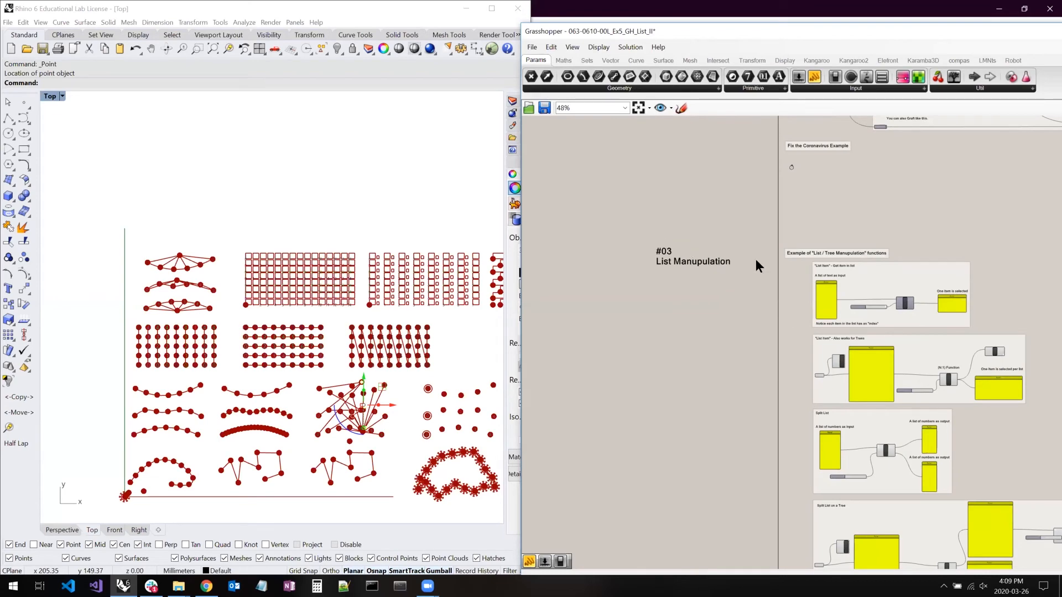
{"action": "scroll", "coordinate": [692, 257], "scroll_direction": "up", "scroll_amount": 3}
{"action": "scroll", "coordinate": [745, 269], "scroll_direction": "up", "scroll_amount": 1}
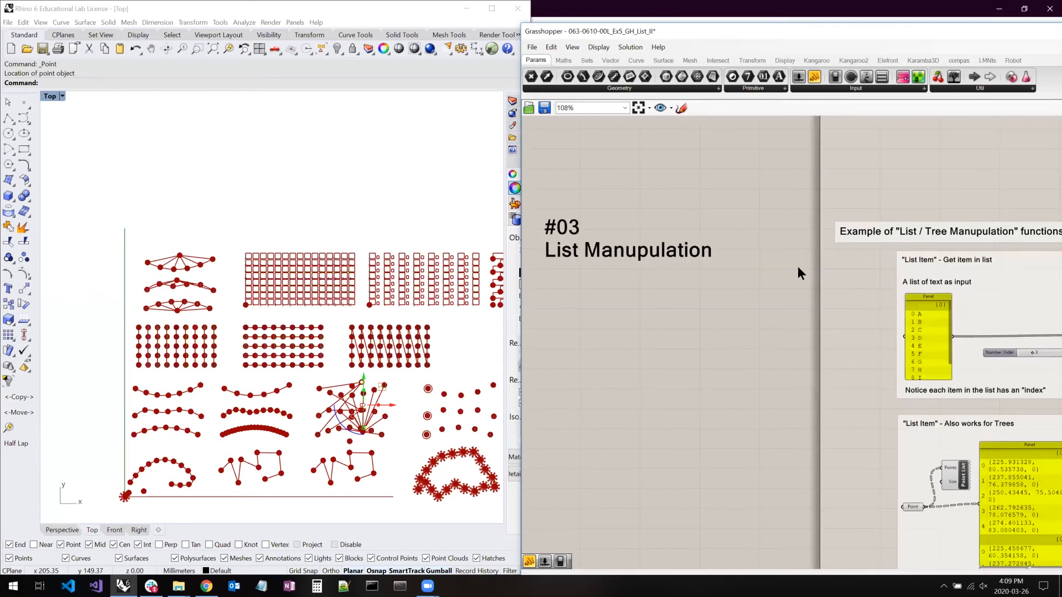
{"action": "right_click_drag", "start_coordinate": [780, 263], "coordinate": [572, 254]}
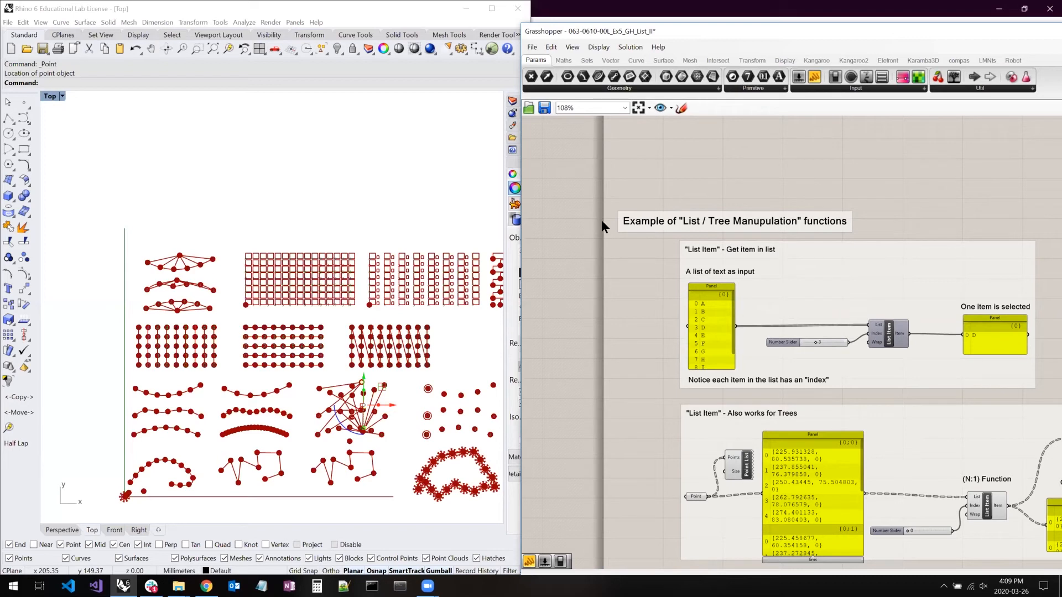
{"action": "left_click", "coordinate": [892, 339]}
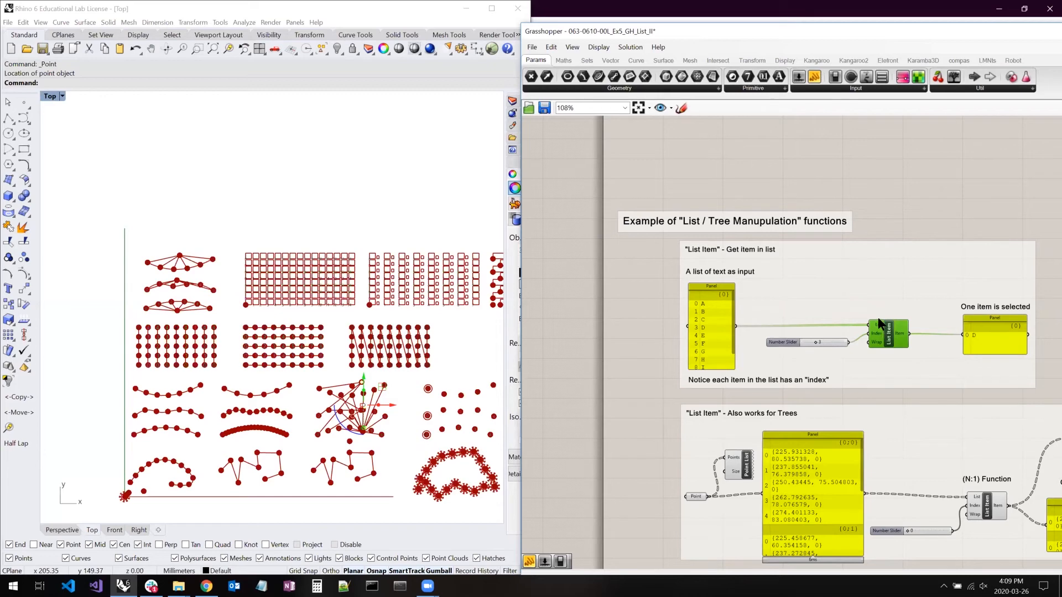
{"action": "scroll", "coordinate": [899, 319], "scroll_direction": "up", "scroll_amount": 5}
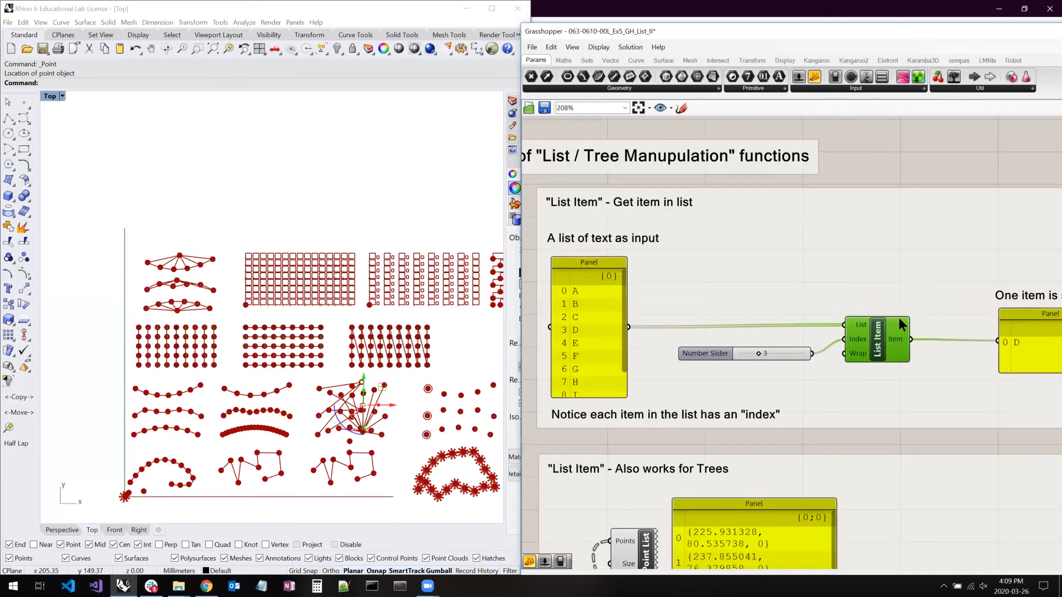
{"action": "scroll", "coordinate": [768, 304], "scroll_direction": "down", "scroll_amount": 3}
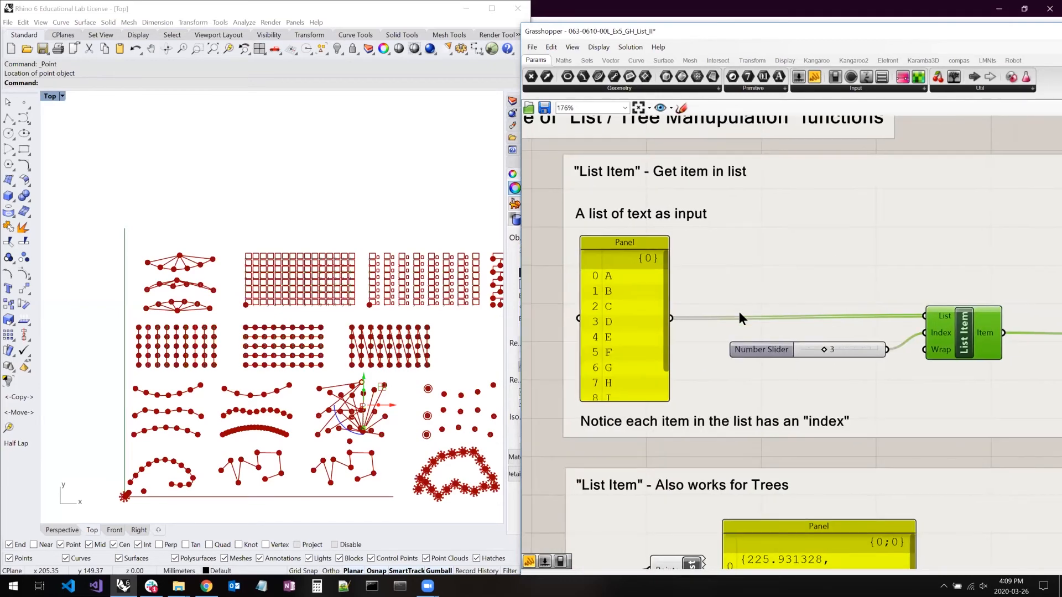
- Enlarge the text list panel to show every item and set the List Item index slider to 4
{"action": "left_click_drag", "start_coordinate": [692, 240], "coordinate": [710, 221]}
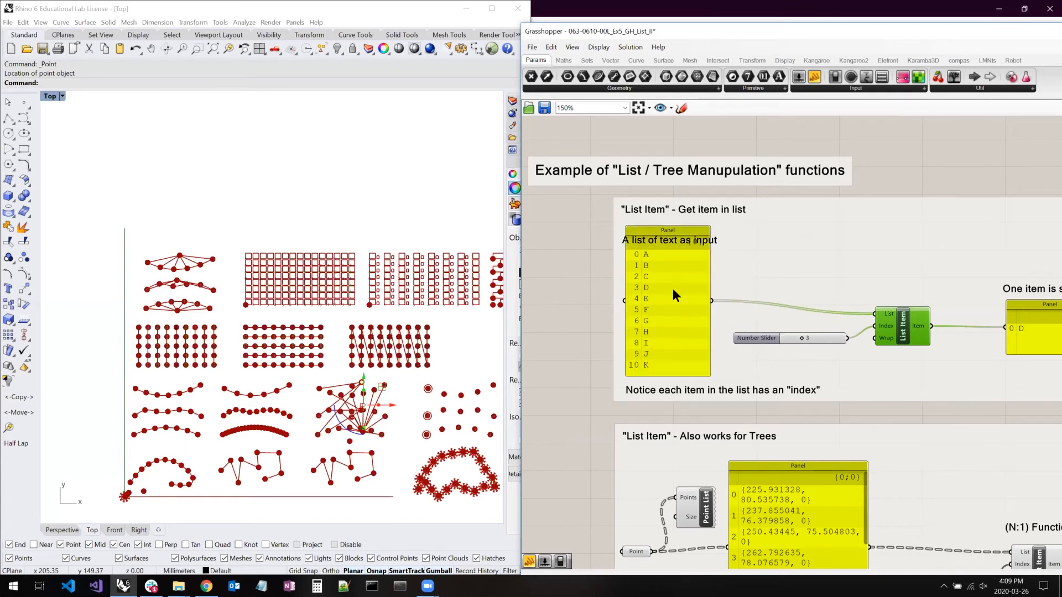
{"action": "right_click_drag", "start_coordinate": [702, 274], "coordinate": [643, 273]}
{"action": "mouse_move", "coordinate": [741, 337]}
{"action": "left_mouse_down"}
{"action": "mouse_move", "coordinate": [733, 337]}
{"action": "mouse_move", "coordinate": [747, 339]}
{"action": "left_mouse_up"}
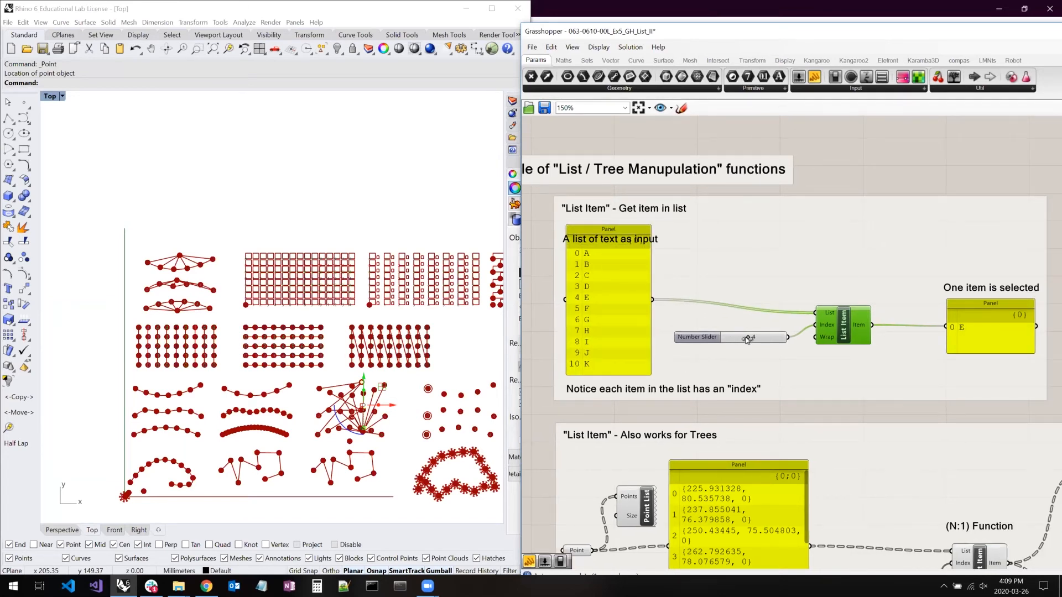
{"action": "left_click", "coordinate": [987, 330]}
{"action": "scroll", "coordinate": [876, 244], "scroll_direction": "down", "scroll_amount": 3}
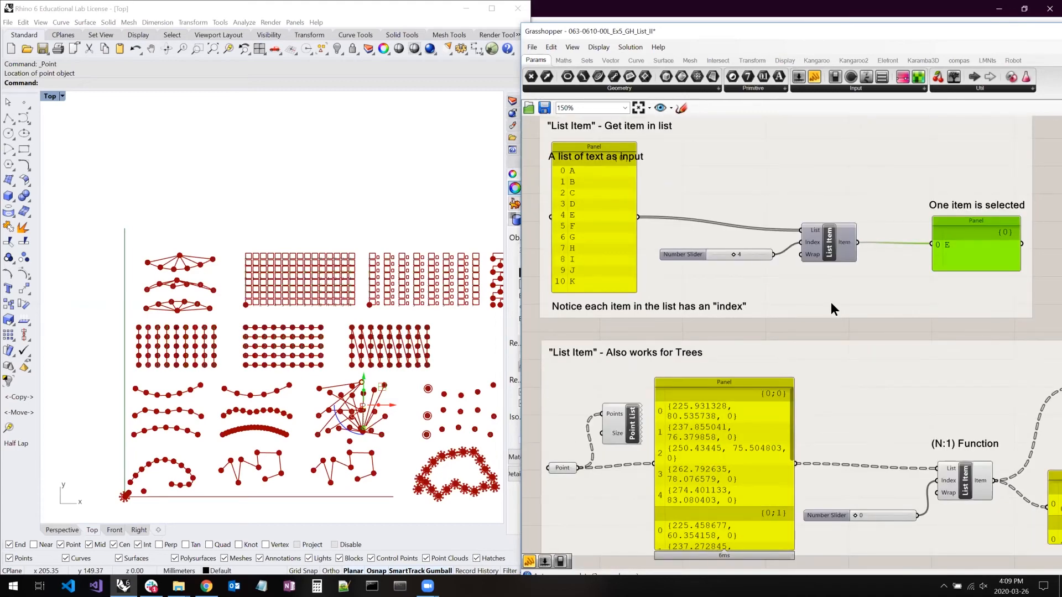
{"action": "left_click", "coordinate": [829, 336]}
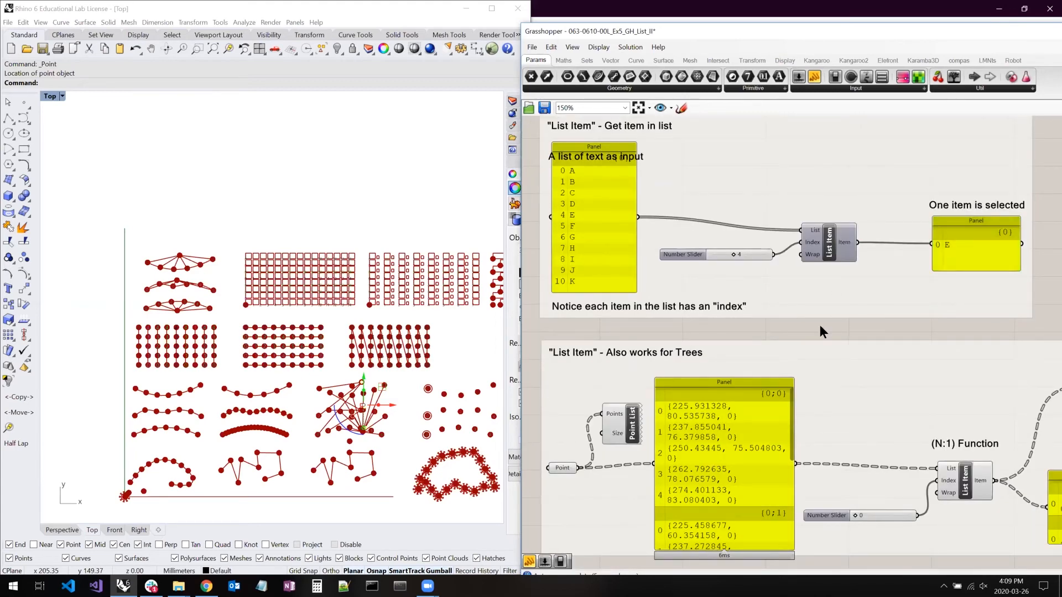
- Enlarge the points panel in the "Also works for Trees" example to show every branch, and move the index slider and Point List aside
{"action": "right_click_drag", "start_coordinate": [820, 333], "coordinate": [837, 227]}
{"action": "left_click", "coordinate": [809, 271]}
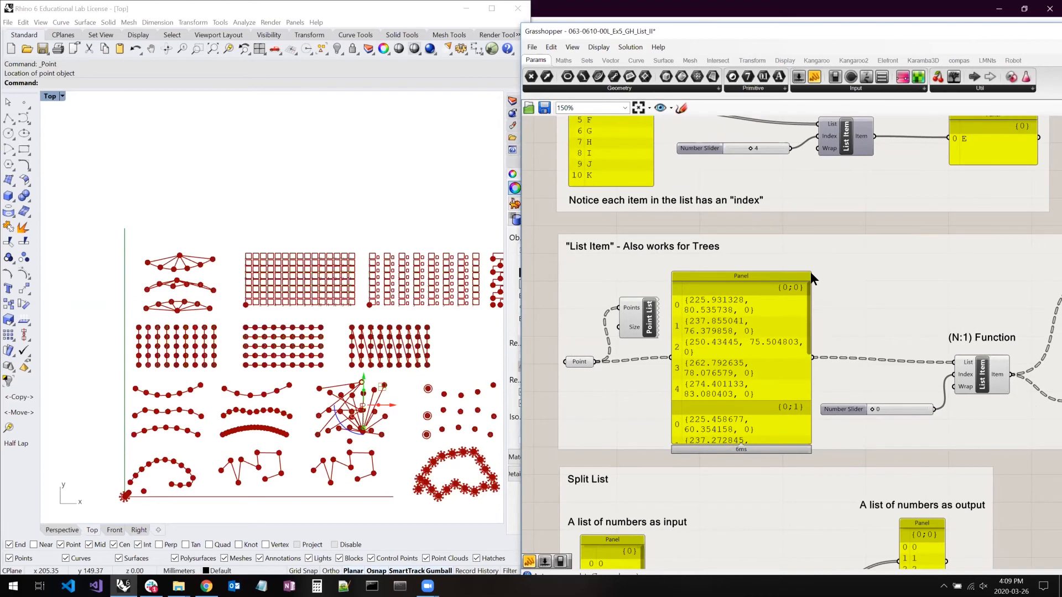
{"action": "left_click_drag", "start_coordinate": [808, 269], "coordinate": [880, 194]}
{"action": "right_click_drag", "start_coordinate": [850, 284], "coordinate": [690, 283]}
{"action": "left_click_drag", "start_coordinate": [692, 351], "coordinate": [640, 342]}
{"action": "right_click_drag", "start_coordinate": [710, 344], "coordinate": [821, 336]}
{"action": "left_click_drag", "start_coordinate": [811, 403], "coordinate": [844, 410]}
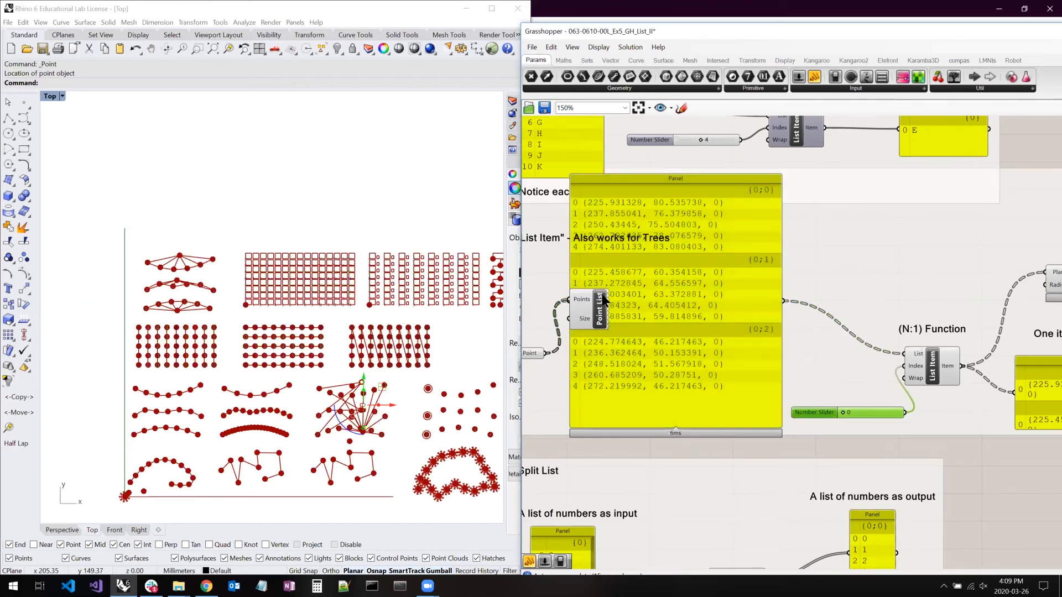
{"action": "left_click_drag", "start_coordinate": [598, 309], "coordinate": [537, 300]}
- Move the enlarged points panel closer to the tree example's List Item component and select List Item to examine its inputs
{"action": "left_click", "coordinate": [944, 366]}
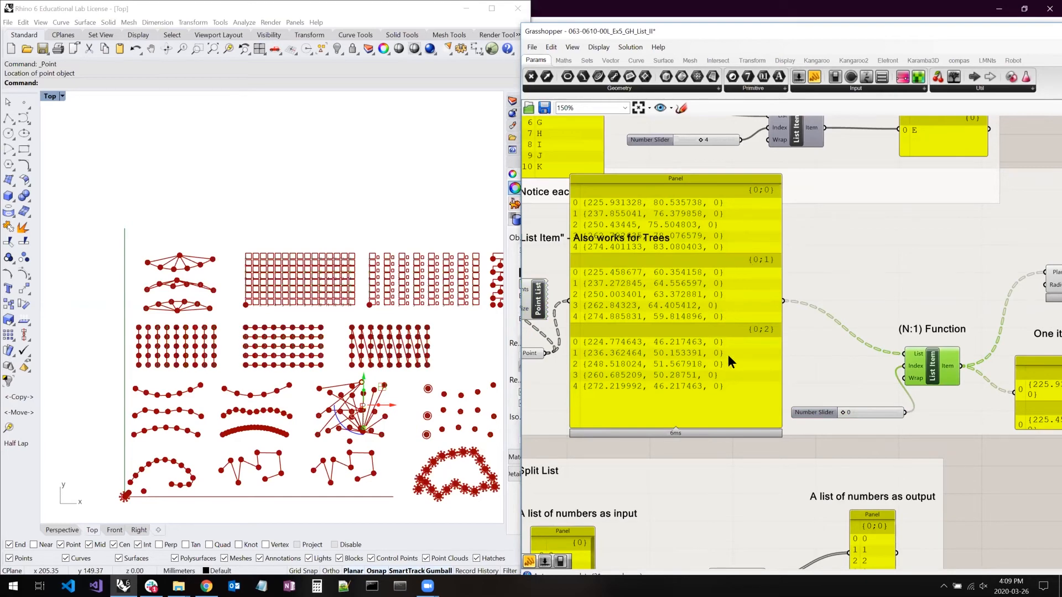
{"action": "left_click", "coordinate": [757, 333]}
{"action": "left_click_drag", "start_coordinate": [758, 333], "coordinate": [808, 337]}
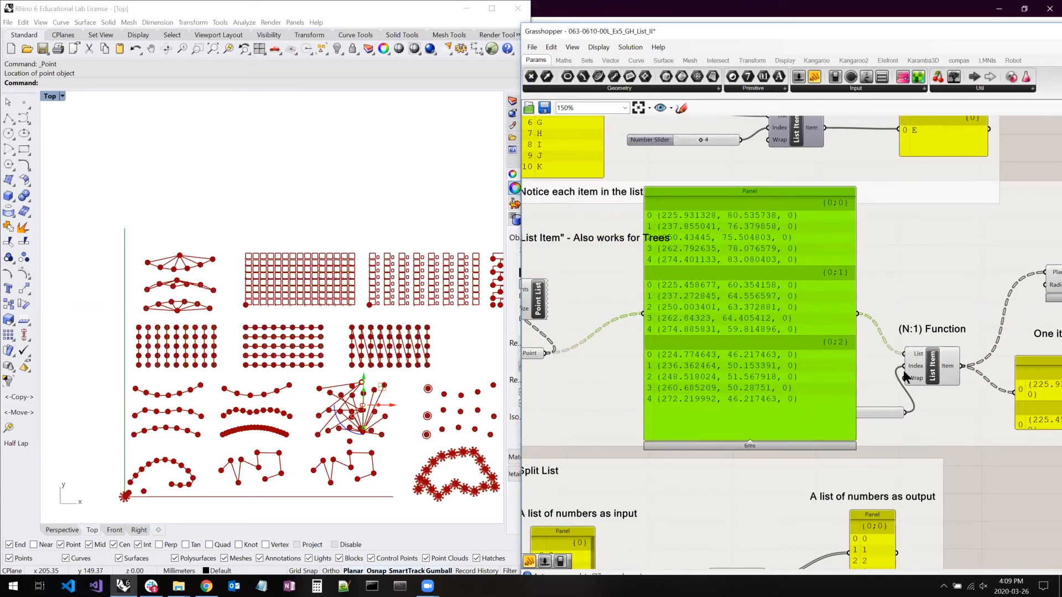
{"action": "left_click", "coordinate": [932, 379]}
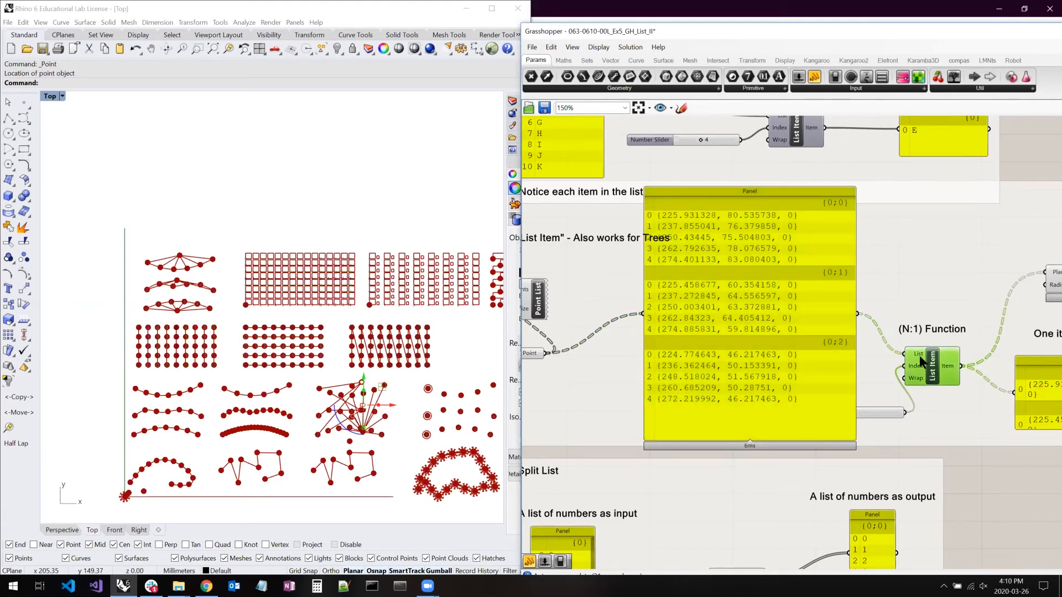
{"action": "mouse_move", "coordinate": [916, 353]}
- Enlarge the List Item output panel, move Circle above it, and place the "One item is selected per list" label below it
{"action": "right_click_drag", "start_coordinate": [918, 278], "coordinate": [747, 281]}
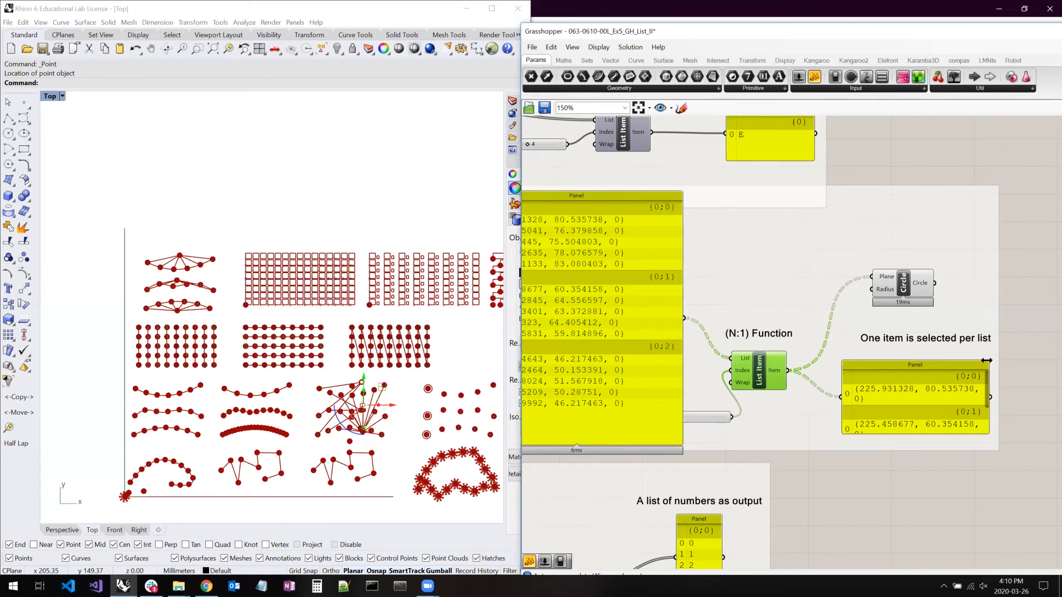
{"action": "left_click_drag", "start_coordinate": [988, 361], "coordinate": [1027, 305]}
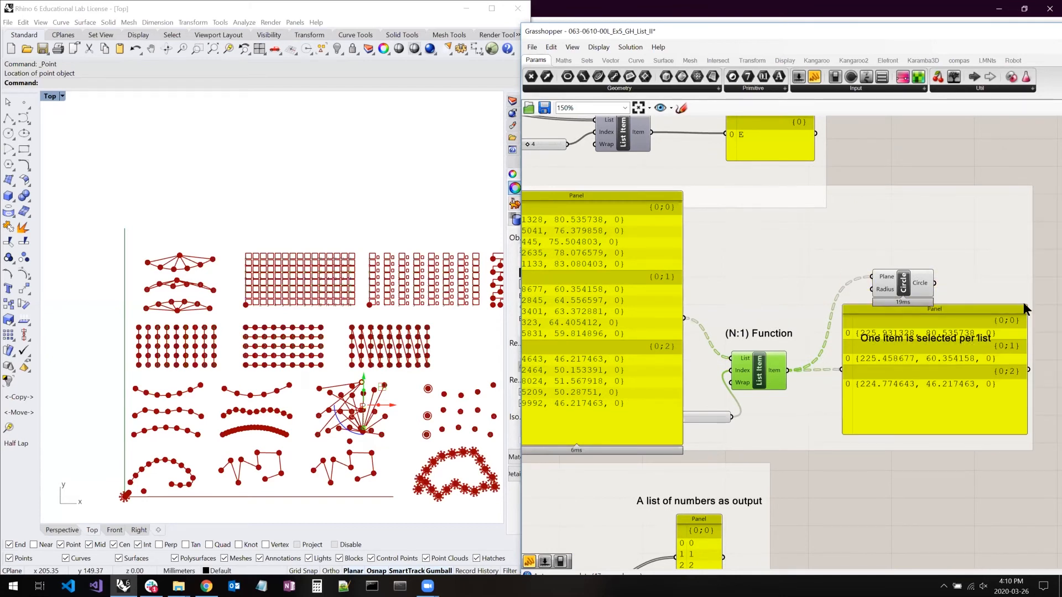
{"action": "left_click", "coordinate": [905, 283]}
{"action": "left_click_drag", "start_coordinate": [892, 335], "coordinate": [882, 442]}
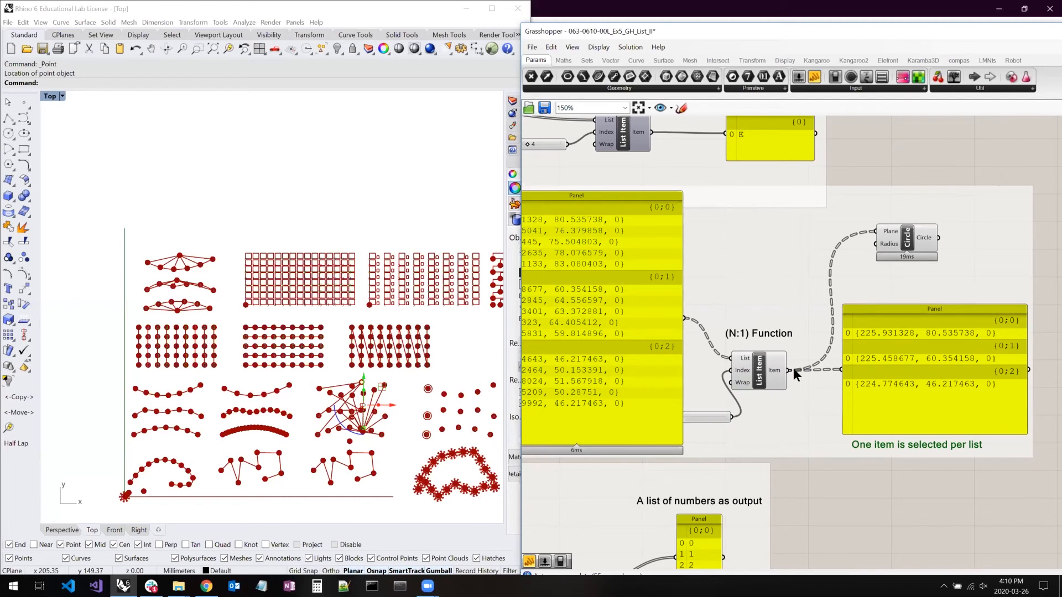
- Examine the List Item component labelled (N:1) Function and the point tree feeding its List input
{"action": "right_click_drag", "start_coordinate": [754, 364], "coordinate": [845, 342]}
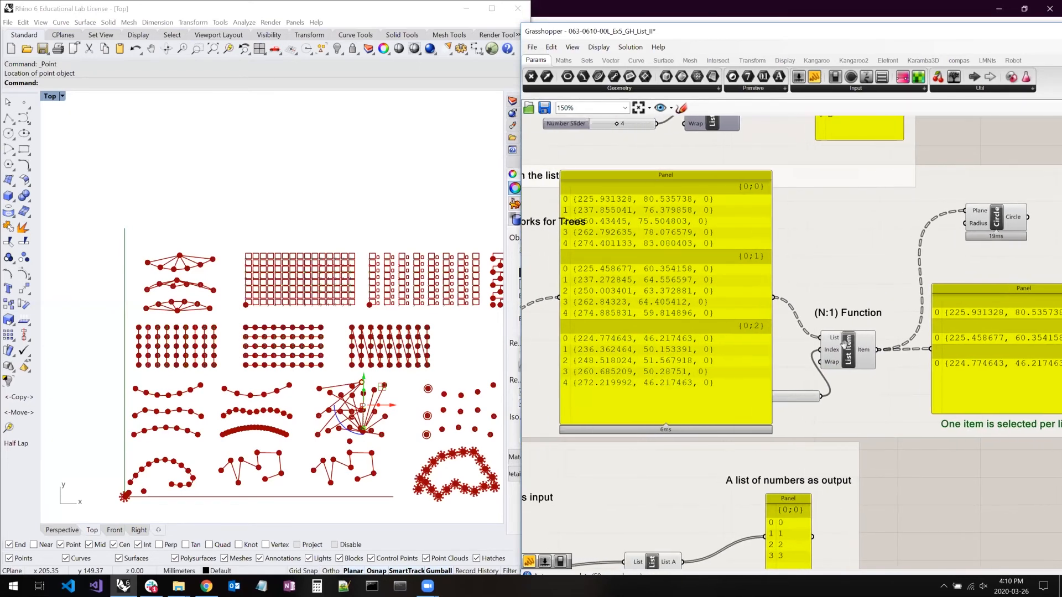
{"action": "right_click", "coordinate": [845, 343]}
{"action": "scroll", "coordinate": [846, 314], "scroll_direction": "up", "scroll_amount": 3}
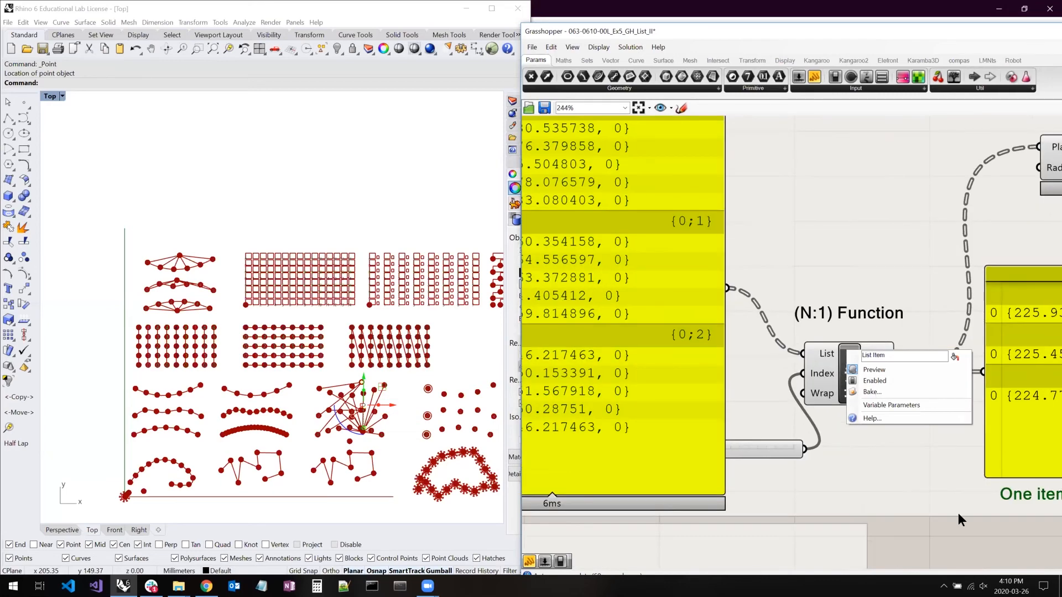
{"action": "left_click", "coordinate": [957, 513]}
{"action": "right_click_drag", "start_coordinate": [744, 332], "coordinate": [640, 311]}
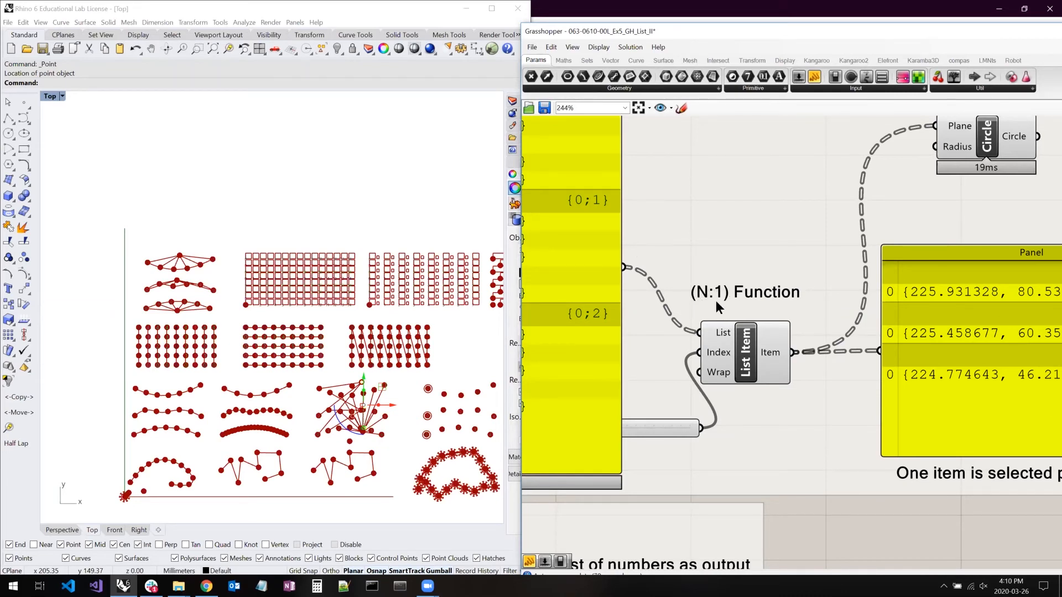
{"action": "right_click_drag", "start_coordinate": [740, 312], "coordinate": [964, 247]}
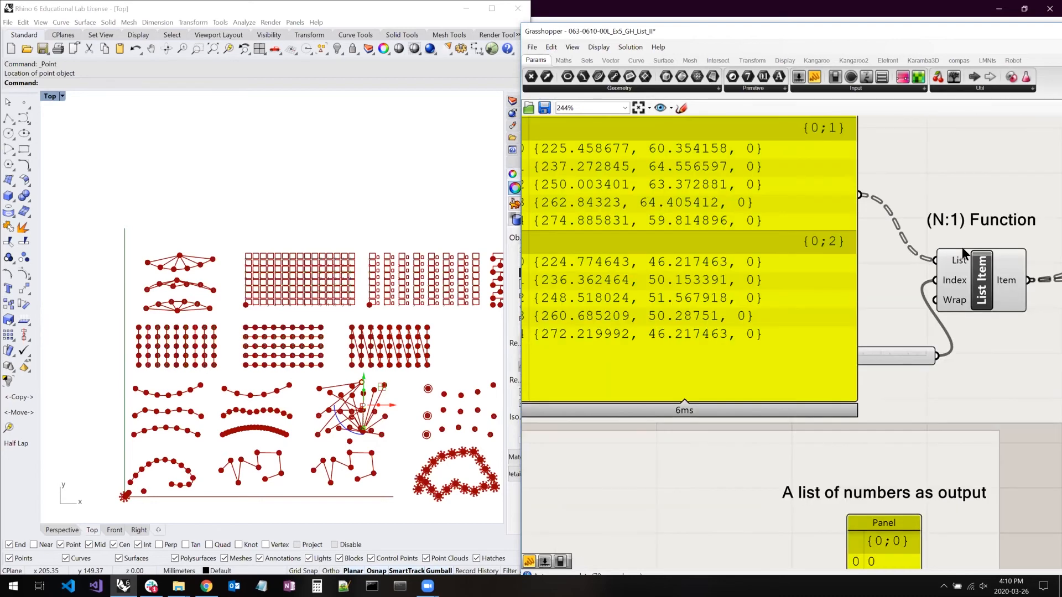
- Enlarge the number input panel in the Split List example to show the whole list
{"action": "scroll", "coordinate": [924, 248], "scroll_direction": "down", "scroll_amount": 4}
{"action": "right_click_drag", "start_coordinate": [706, 334], "coordinate": [812, 270]}
{"action": "right_click_drag", "start_coordinate": [926, 276], "coordinate": [813, 273]}
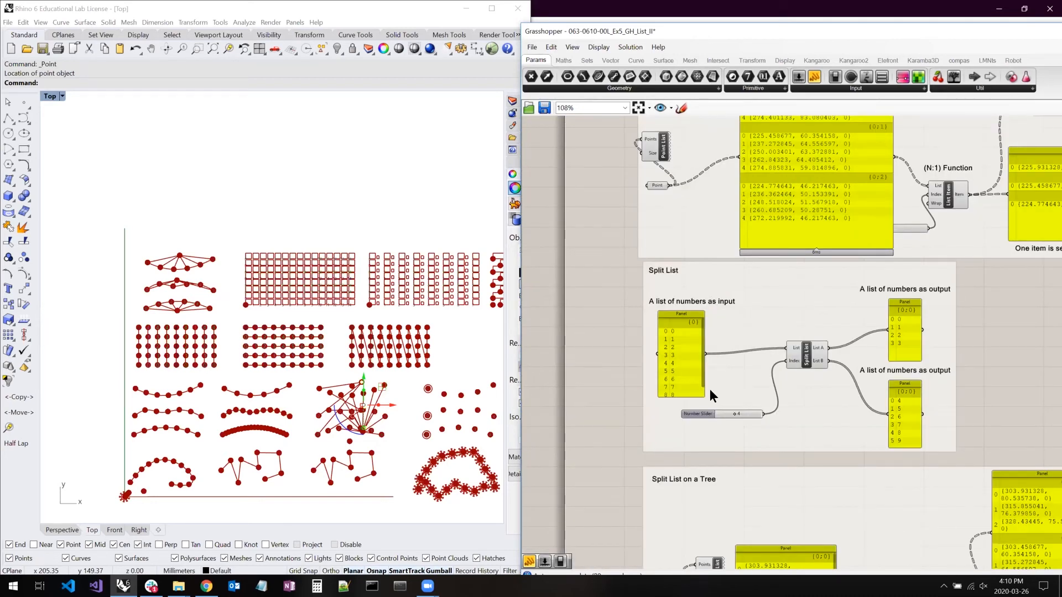
{"action": "left_click_drag", "start_coordinate": [702, 393], "coordinate": [711, 412]}
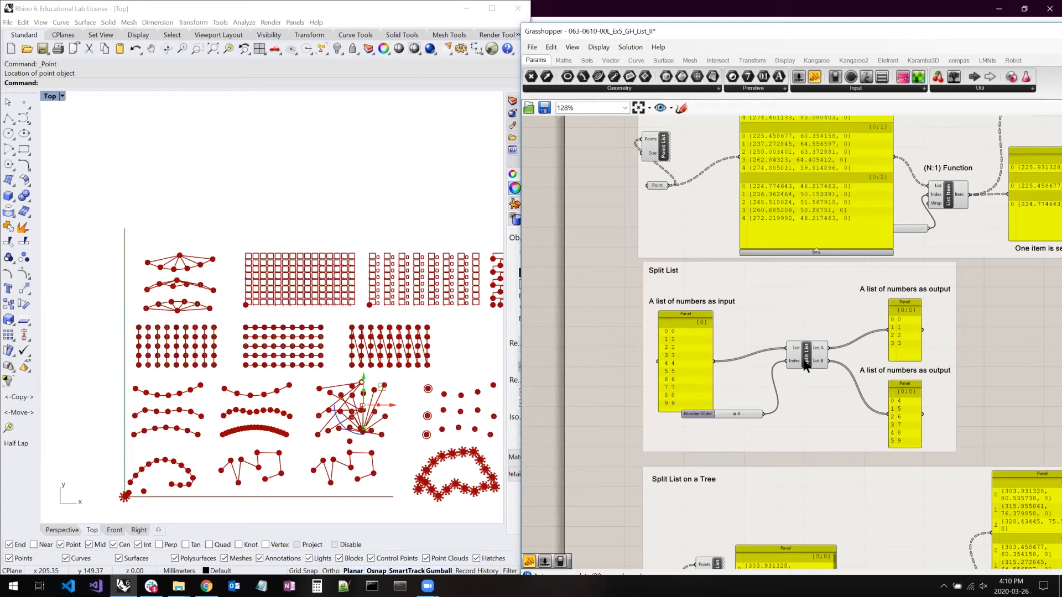
- Enlarge the points panel feeding Split List in the "Split List on a Tree" example to show all its branches
{"action": "scroll", "coordinate": [821, 352], "scroll_direction": "up", "scroll_amount": 4}
{"action": "right_click_drag", "start_coordinate": [817, 529], "coordinate": [796, 343]}
{"action": "right_click_drag", "start_coordinate": [761, 493], "coordinate": [735, 306]}
{"action": "left_click_drag", "start_coordinate": [796, 296], "coordinate": [903, 214]}
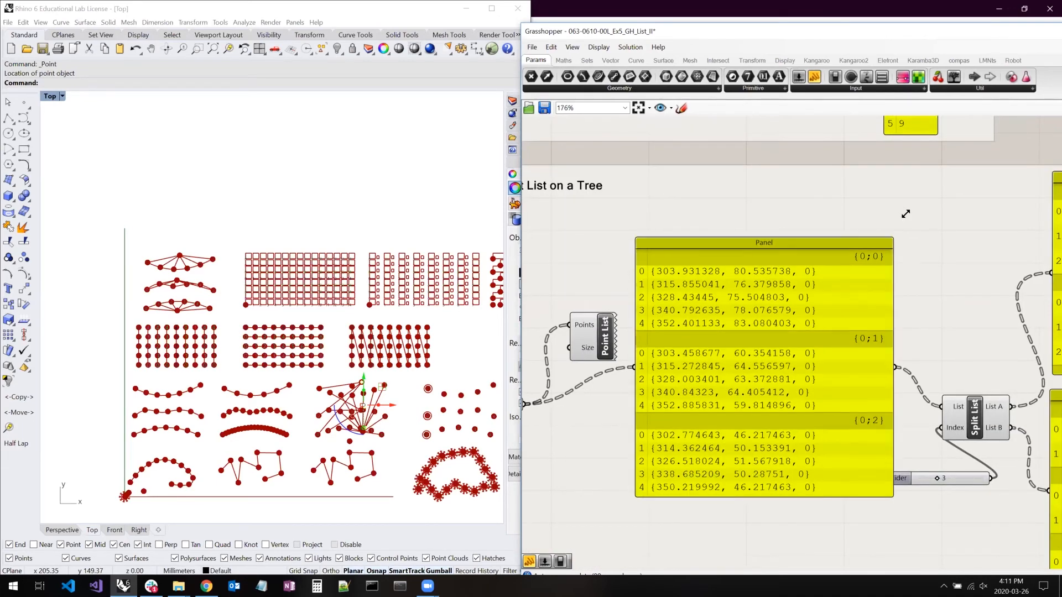
- Enlarge both output panels, List A and List B, of the Split List component in the tree example
{"action": "right_click_drag", "start_coordinate": [780, 258], "coordinate": [602, 242]}
{"action": "scroll", "coordinate": [815, 247], "scroll_direction": "down", "scroll_amount": 2}
{"action": "left_click_drag", "start_coordinate": [950, 179], "coordinate": [1022, 153]}
{"action": "left_click_drag", "start_coordinate": [949, 338], "coordinate": [1027, 339]}
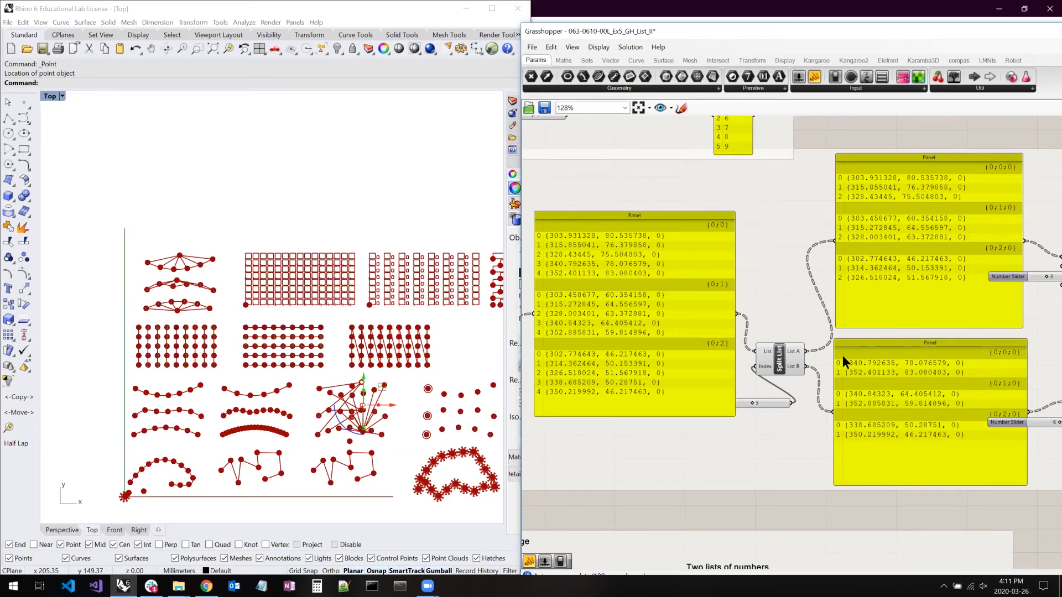
- Lengthen the number input panel in the Dispatch / Weave / Merge example to show every item, and make it narrower
{"action": "right_click_drag", "start_coordinate": [796, 421], "coordinate": [887, 344]}
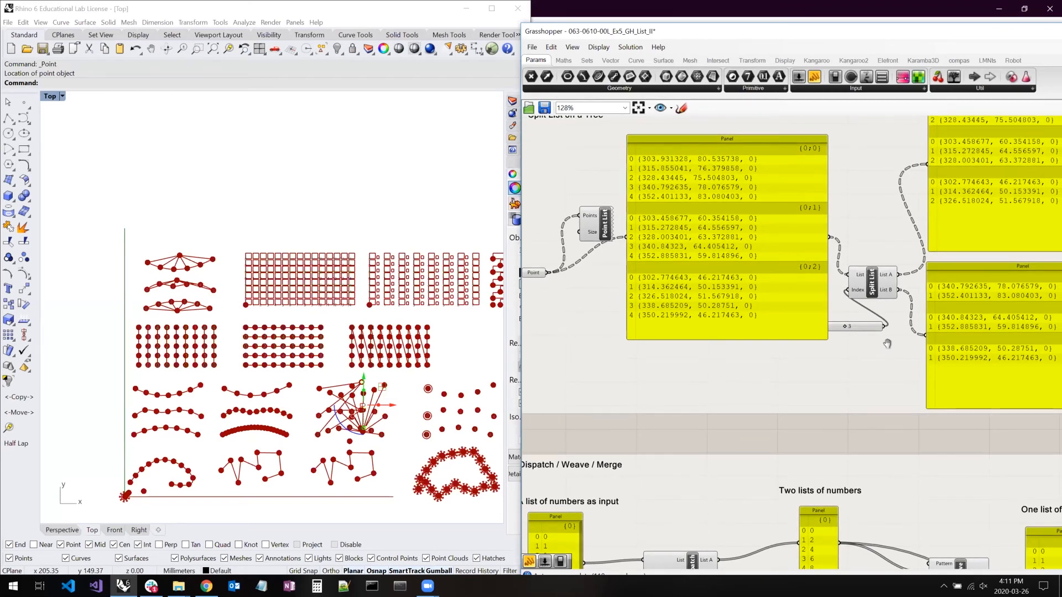
{"action": "right_click", "coordinate": [890, 345]}
{"action": "right_click_drag", "start_coordinate": [738, 397], "coordinate": [808, 265]}
{"action": "right_click_drag", "start_coordinate": [820, 322], "coordinate": [794, 272]}
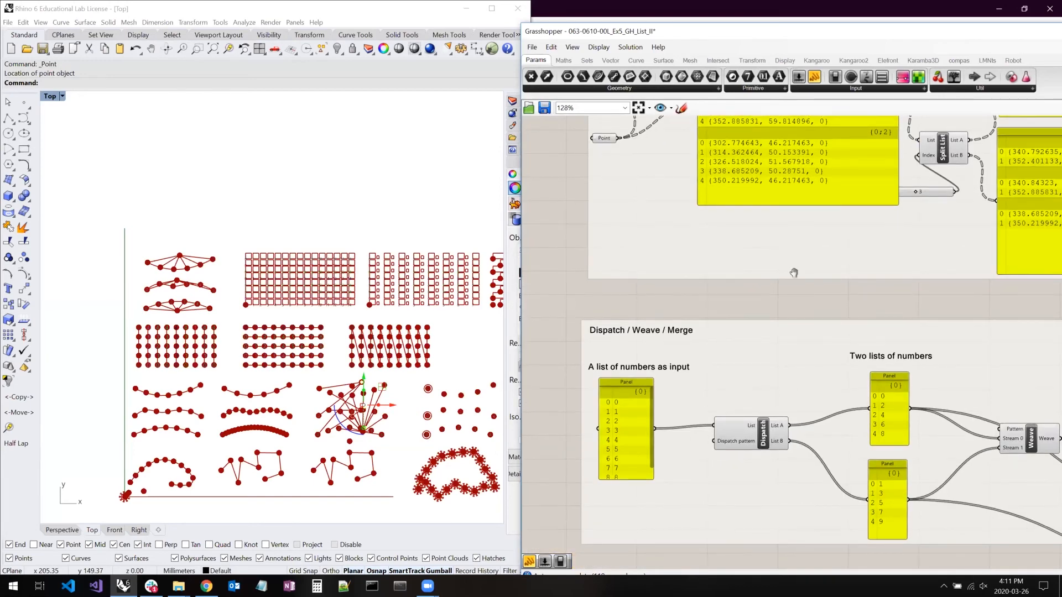
{"action": "right_click_drag", "start_coordinate": [726, 392], "coordinate": [714, 355]}
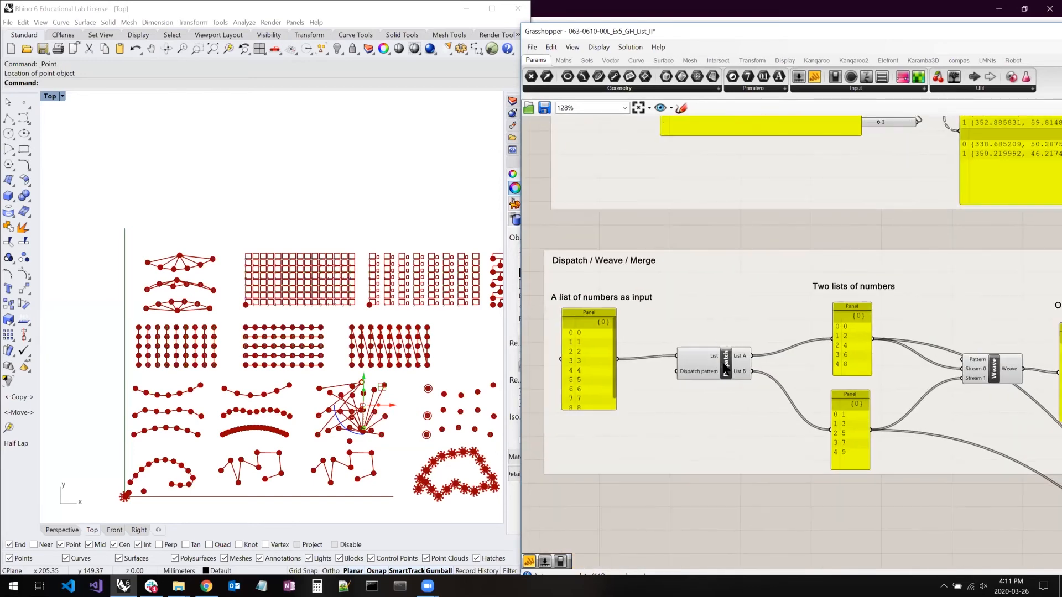
{"action": "left_click", "coordinate": [705, 372]}
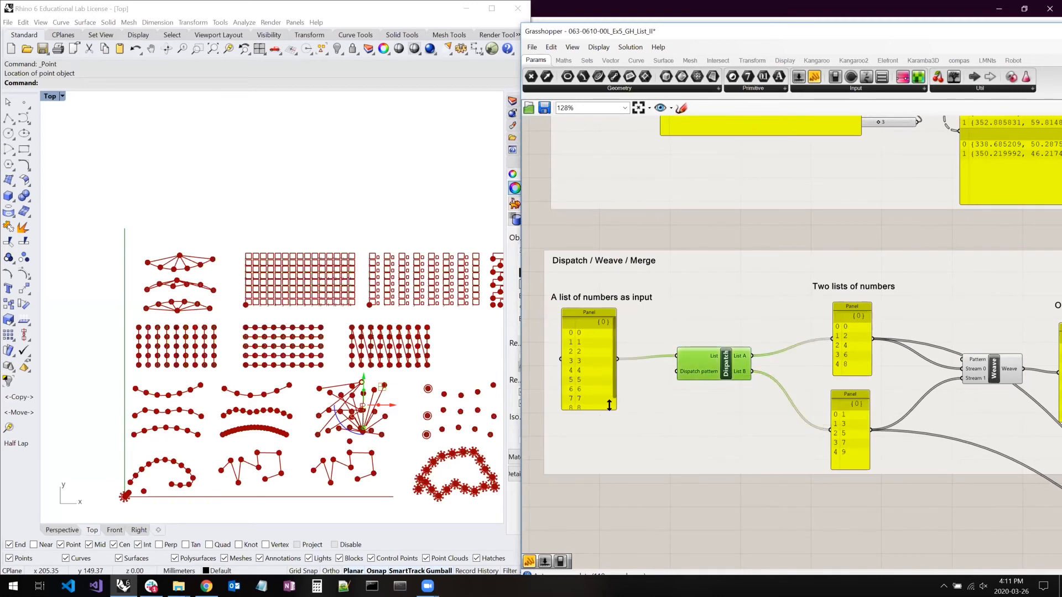
{"action": "left_click_drag", "start_coordinate": [609, 406], "coordinate": [608, 445]}
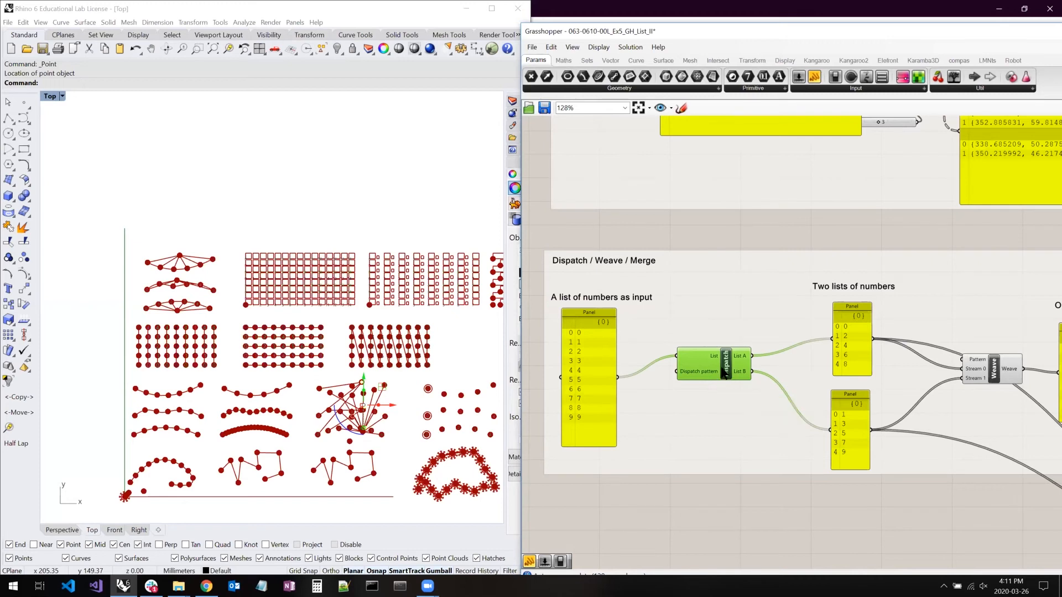
{"action": "mouse_move", "coordinate": [614, 343]}
{"action": "left_mouse_down"}
{"action": "mouse_move", "coordinate": [590, 340]}
{"action": "mouse_move", "coordinate": [604, 343]}
{"action": "left_mouse_up"}
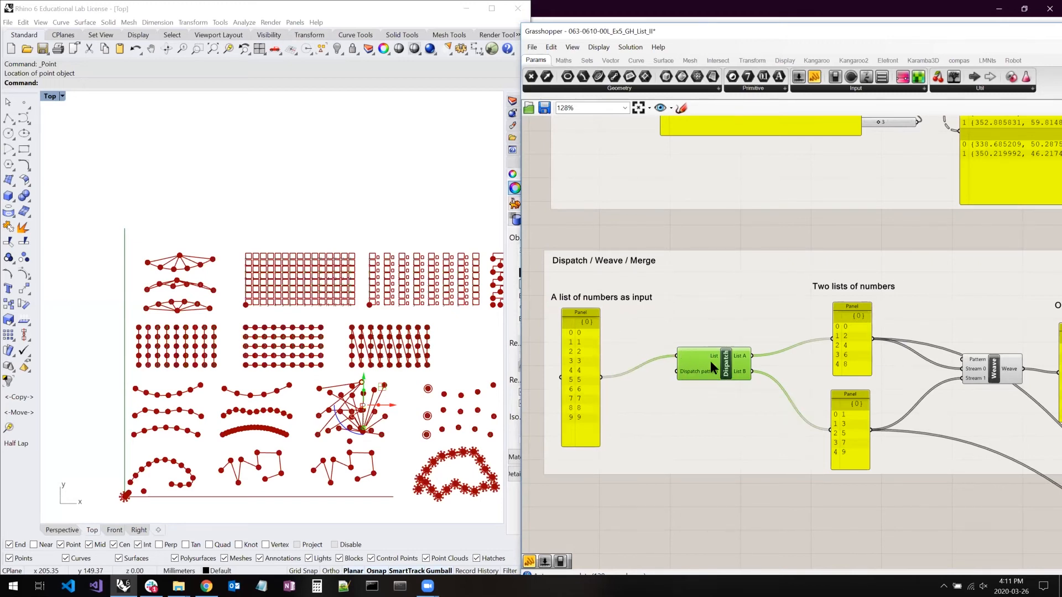
- Reposition the Dispatch component and its input panel so they line up with each other
{"action": "left_click_drag", "start_coordinate": [710, 360], "coordinate": [708, 377]}
{"action": "right_click_drag", "start_coordinate": [384, 322], "coordinate": [297, 316]}
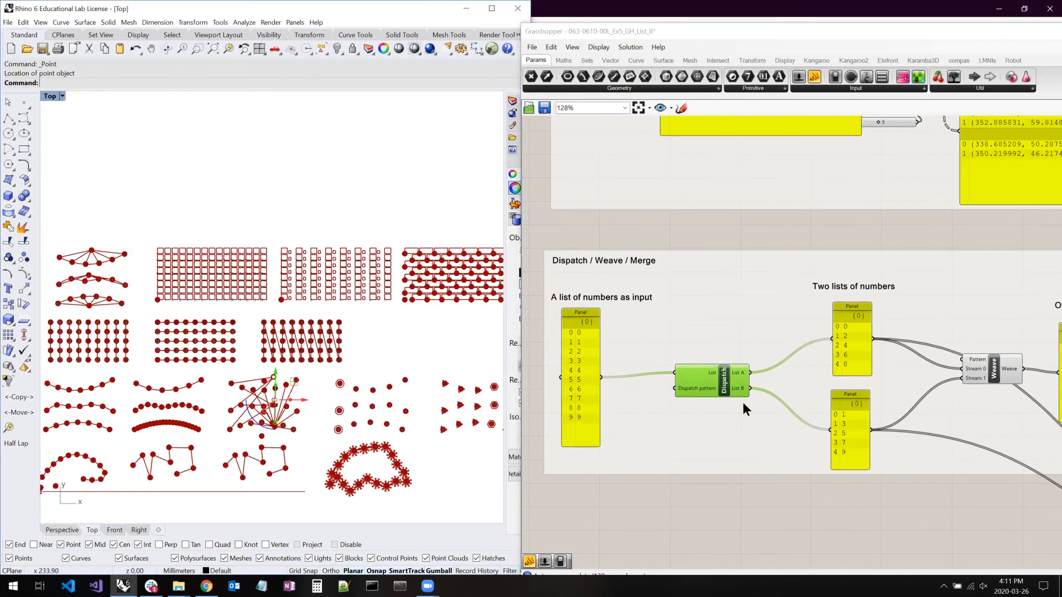
{"action": "right_click_drag", "start_coordinate": [721, 436], "coordinate": [725, 413]}
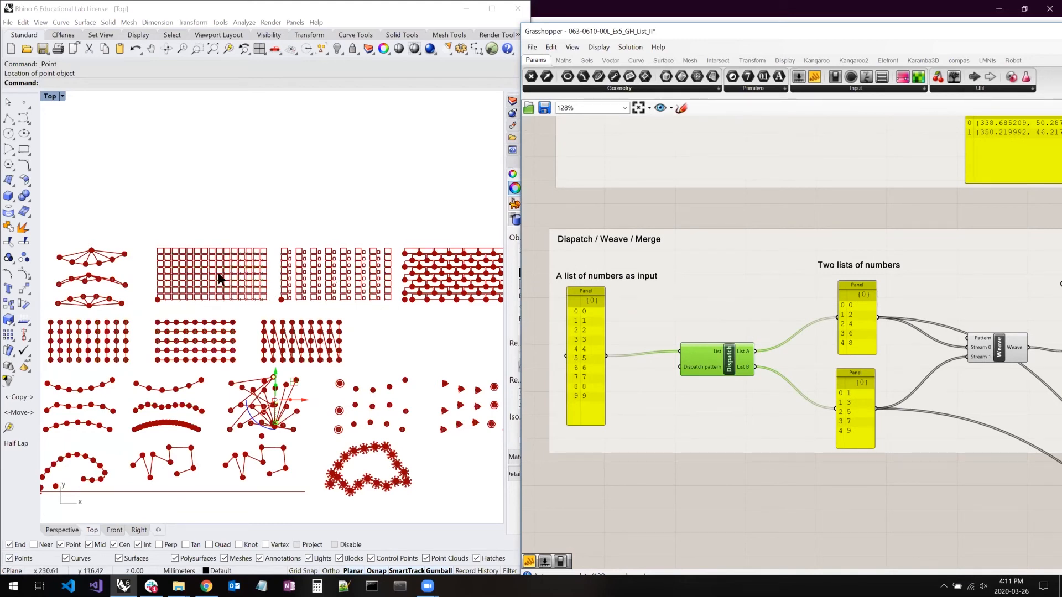
{"action": "left_click_drag", "start_coordinate": [588, 318], "coordinate": [602, 326]}
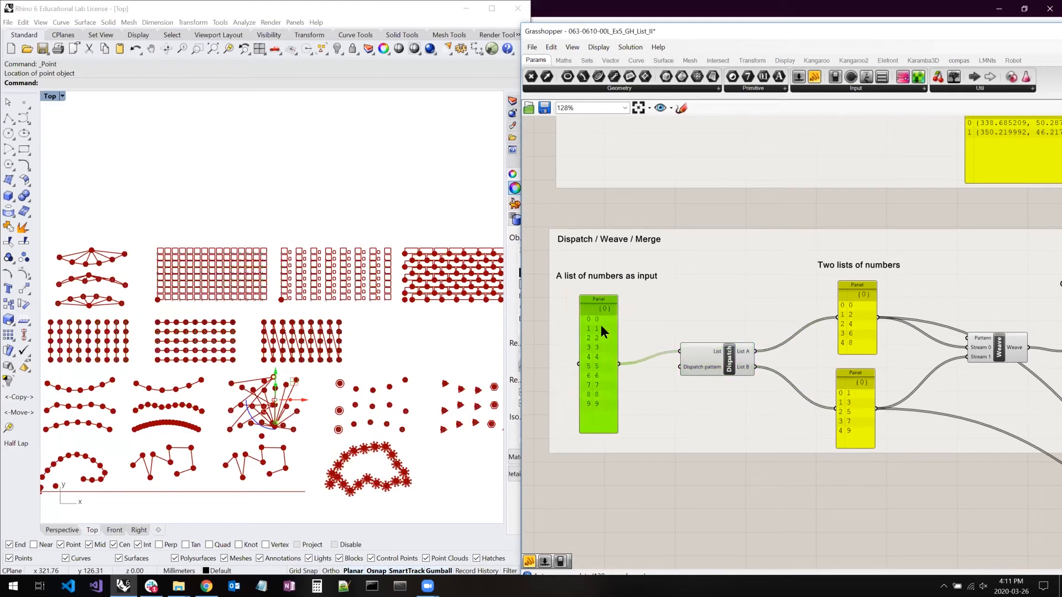
{"action": "left_click_drag", "start_coordinate": [730, 366], "coordinate": [723, 374]}
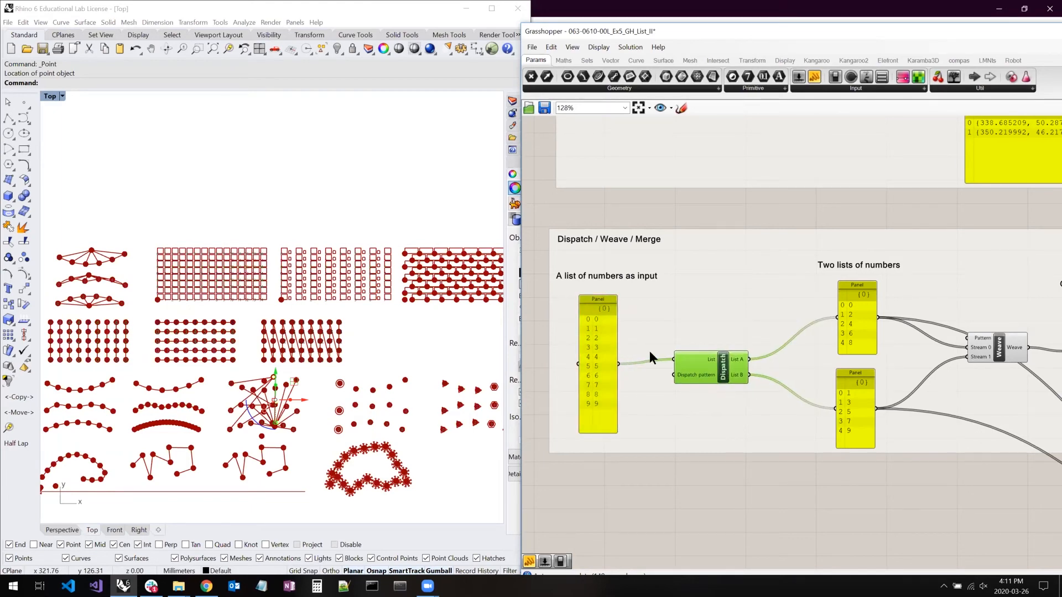
- Select in turn the two number panels fed by Dispatch's List A and List B to examine the split lists
{"action": "scroll", "coordinate": [649, 350], "scroll_direction": "up", "scroll_amount": 2}
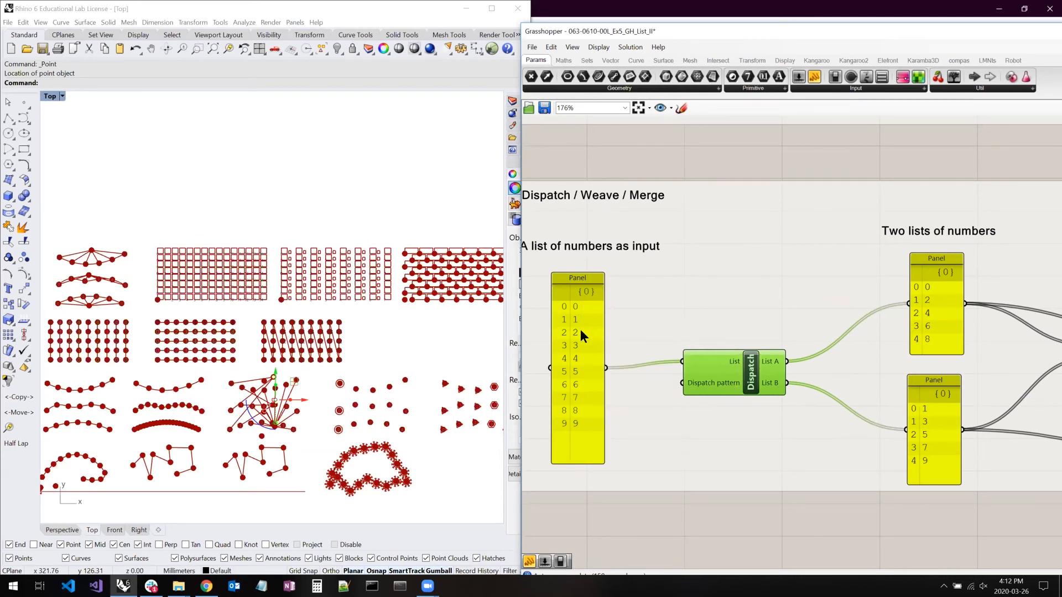
{"action": "left_click", "coordinate": [936, 311]}
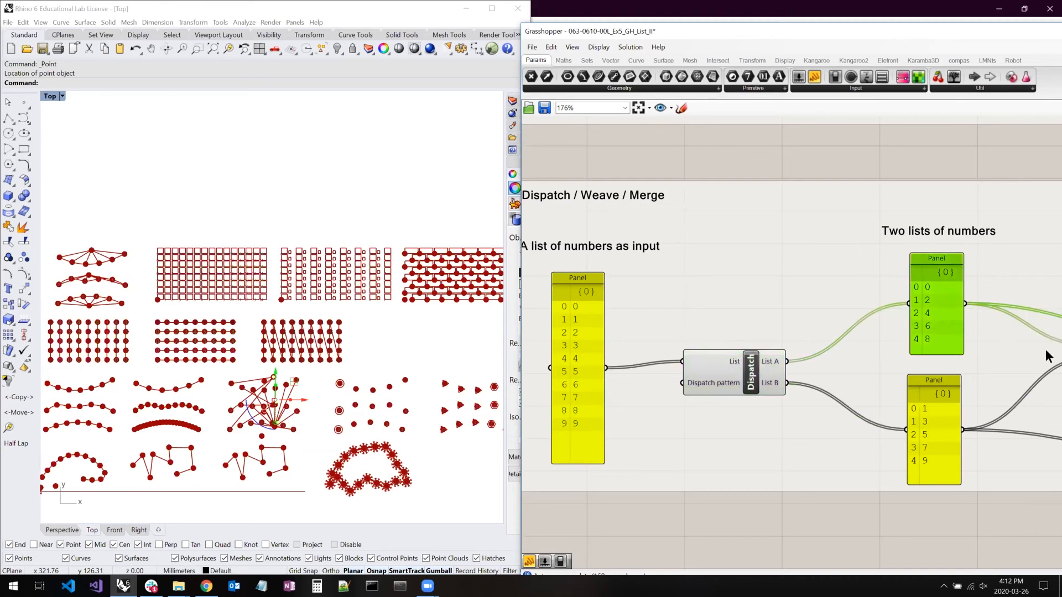
{"action": "left_click", "coordinate": [938, 440]}
{"action": "right_click_drag", "start_coordinate": [1017, 356], "coordinate": [909, 348]}
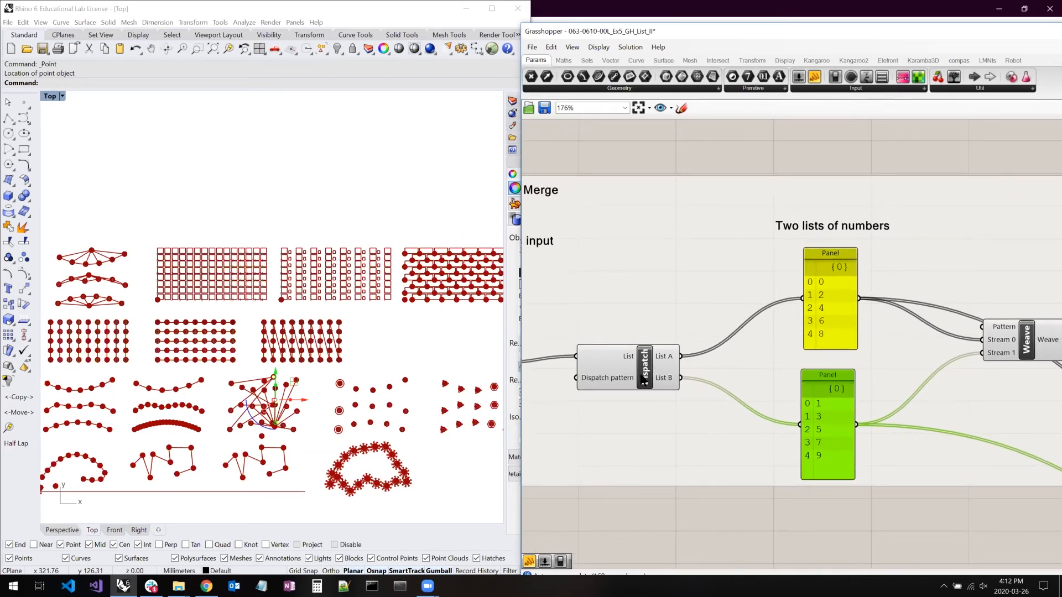
- Check the boolean options of Dispatch's Dispatch pattern input, and move Dispatch up and closer to its output panels
{"action": "left_click", "coordinate": [640, 379]}
{"action": "left_click_drag", "start_coordinate": [639, 380], "coordinate": [639, 355]}
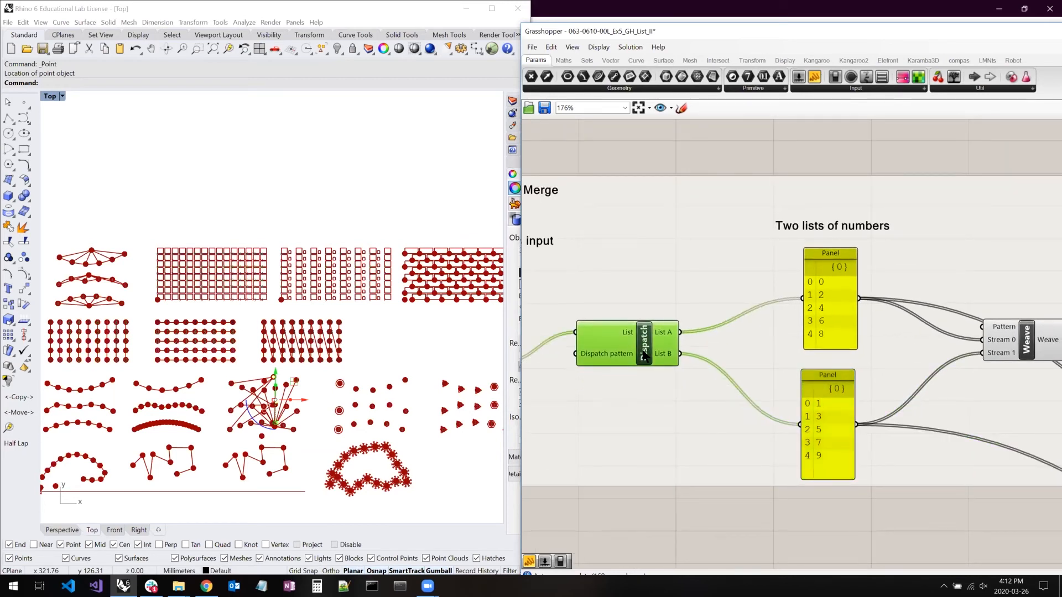
{"action": "right_click", "coordinate": [609, 352]}
{"action": "mouse_move", "coordinate": [714, 457]}
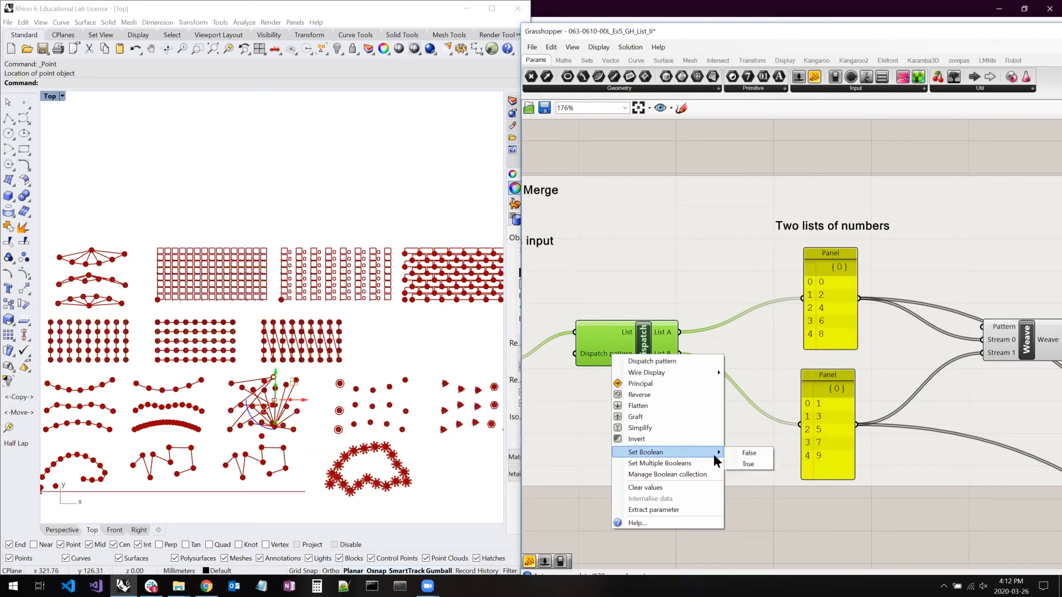
{"action": "left_click", "coordinate": [619, 366]}
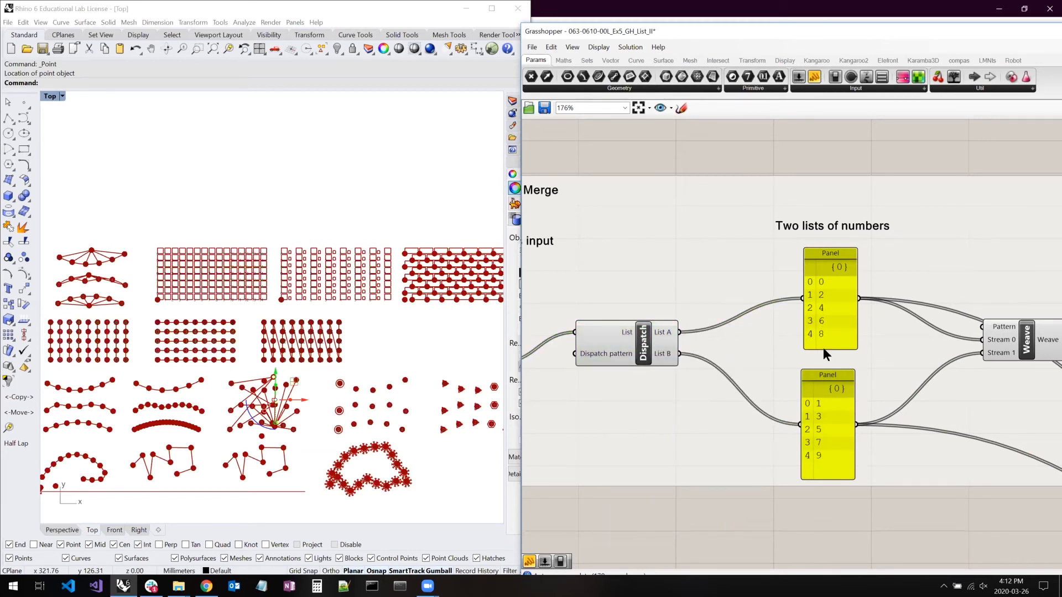
{"action": "left_click_drag", "start_coordinate": [643, 349], "coordinate": [674, 350]}
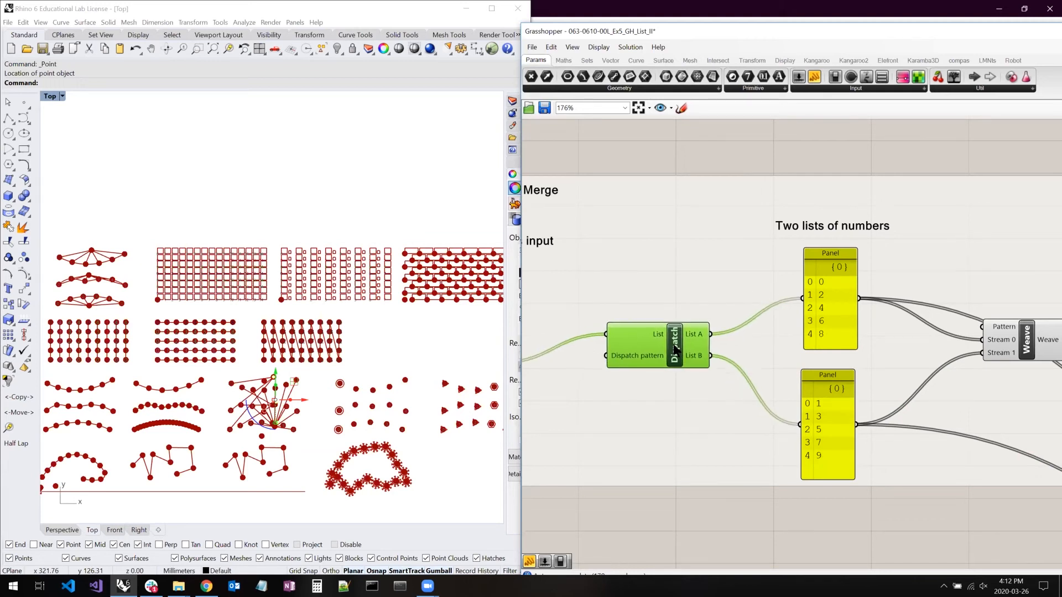
- Move Weave slightly down and lengthen its "One list of numbers" panel to show every item
{"action": "right_click_drag", "start_coordinate": [850, 341], "coordinate": [822, 338]}
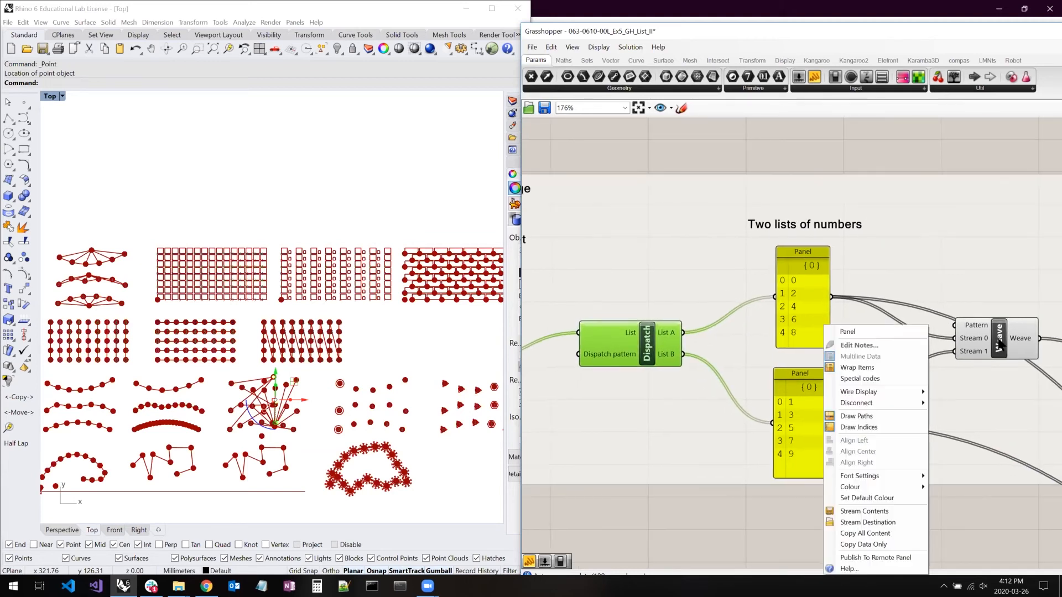
{"action": "left_click", "coordinate": [999, 352]}
{"action": "left_click_drag", "start_coordinate": [998, 351], "coordinate": [1003, 374]}
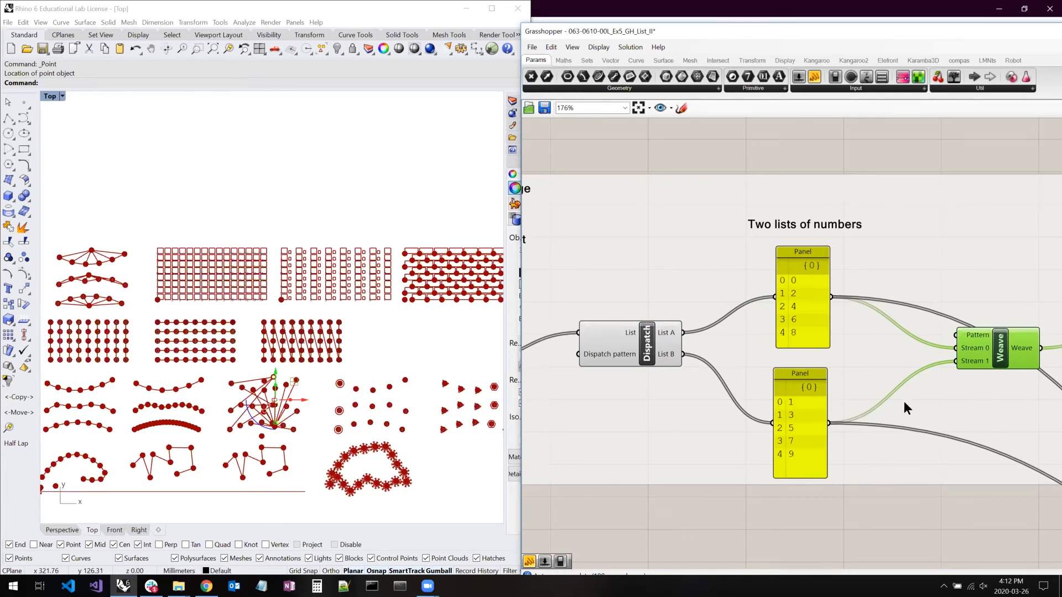
{"action": "right_click_drag", "start_coordinate": [832, 366], "coordinate": [700, 359]}
{"action": "left_click", "coordinate": [1016, 359]}
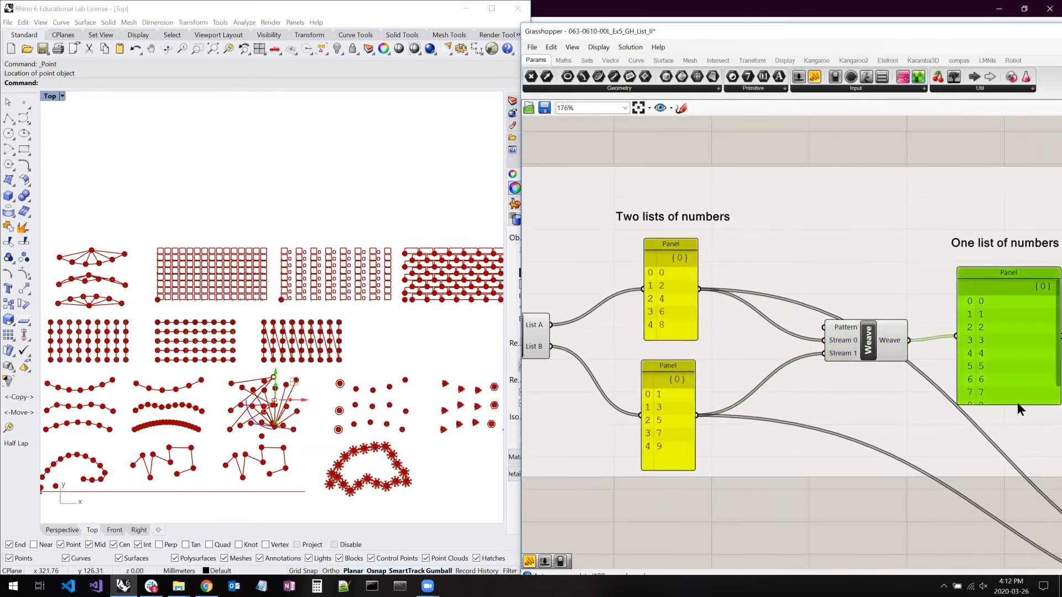
{"action": "left_click_drag", "start_coordinate": [1020, 405], "coordinate": [1014, 446]}
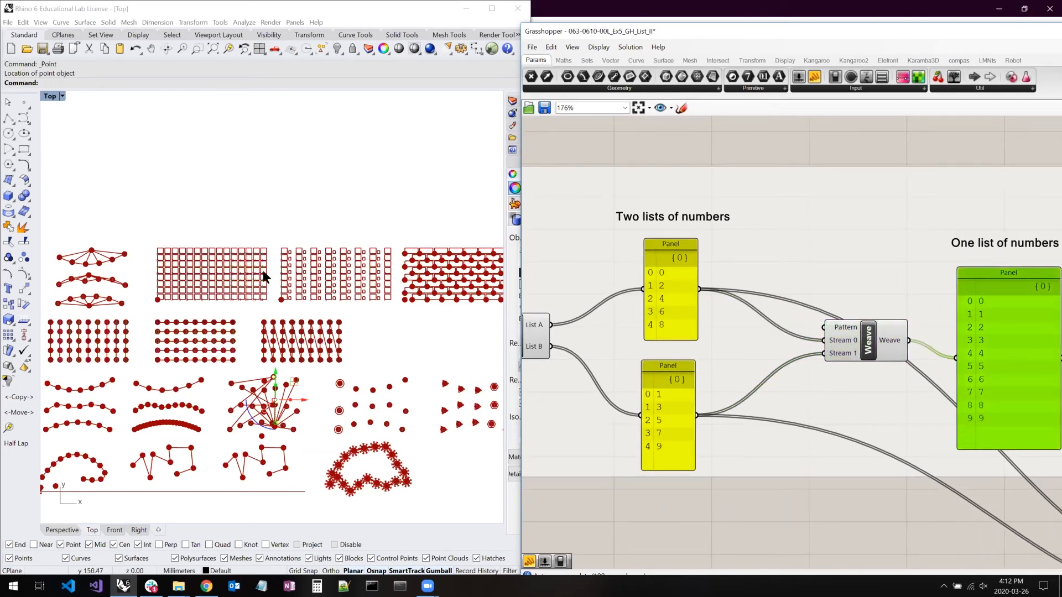
- Select the Weave component and examine its Pattern, Stream 0 and Stream 1 inputs
{"action": "right_click_drag", "start_coordinate": [863, 368], "coordinate": [749, 240]}
{"action": "scroll", "coordinate": [749, 281], "scroll_direction": "down", "scroll_amount": 4}
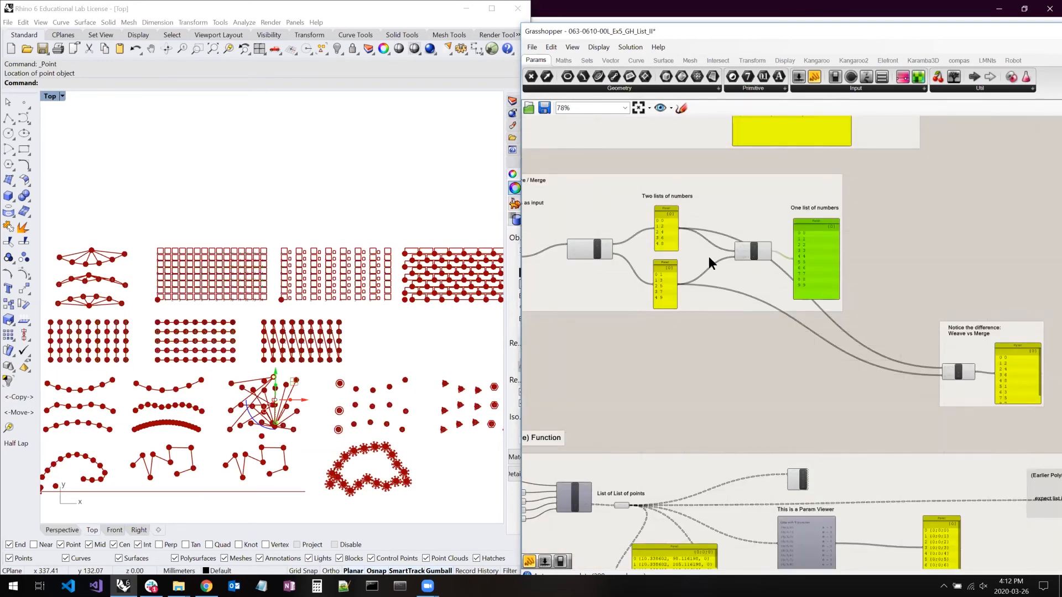
{"action": "scroll", "coordinate": [709, 256], "scroll_direction": "up", "scroll_amount": 3}
{"action": "left_click", "coordinate": [779, 247]}
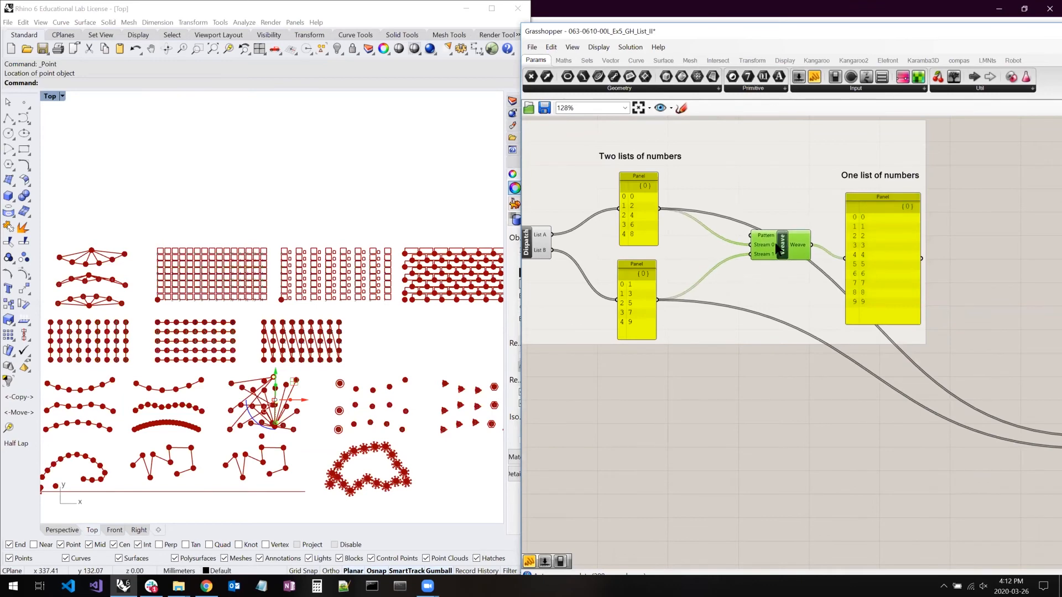
{"action": "scroll", "coordinate": [764, 242], "scroll_direction": "up", "scroll_amount": 3}
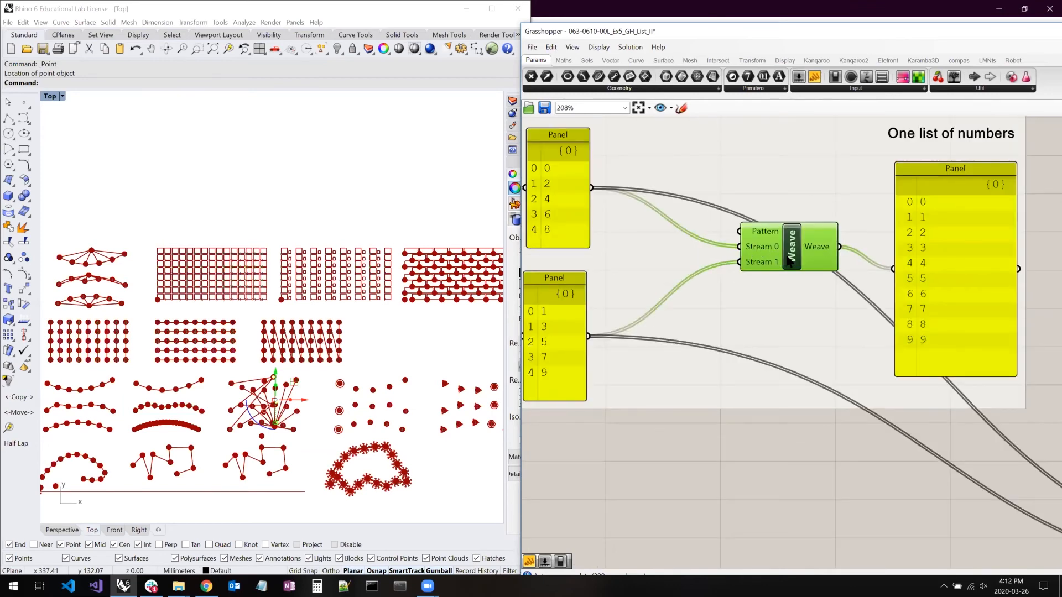
- Move the whole "Notice the difference: Weave vs Merge" group to just below the Weave example
{"action": "scroll", "coordinate": [715, 266], "scroll_direction": "down", "scroll_amount": 6}
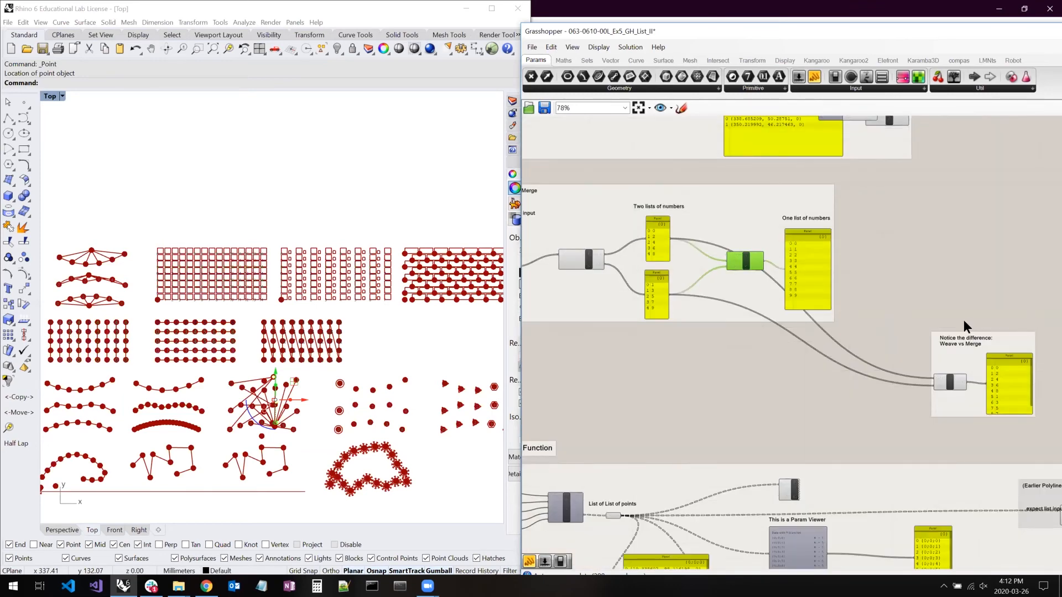
{"action": "scroll", "coordinate": [963, 319], "scroll_direction": "up", "scroll_amount": 1}
{"action": "left_click_drag", "start_coordinate": [887, 309], "coordinate": [1059, 451]}
{"action": "left_click_drag", "start_coordinate": [950, 362], "coordinate": [669, 378]}
{"action": "scroll", "coordinate": [669, 378], "scroll_direction": "up", "scroll_amount": 4}
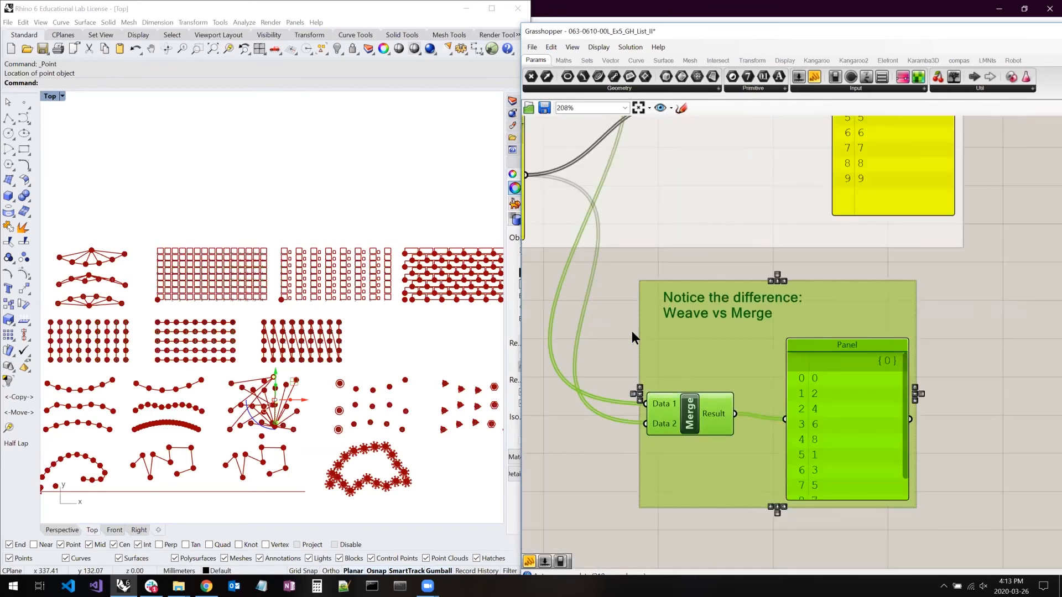
{"action": "scroll", "coordinate": [674, 348], "scroll_direction": "down", "scroll_amount": 2}
{"action": "right_click_drag", "start_coordinate": [630, 330], "coordinate": [726, 384]}
{"action": "left_click", "coordinate": [719, 383]}
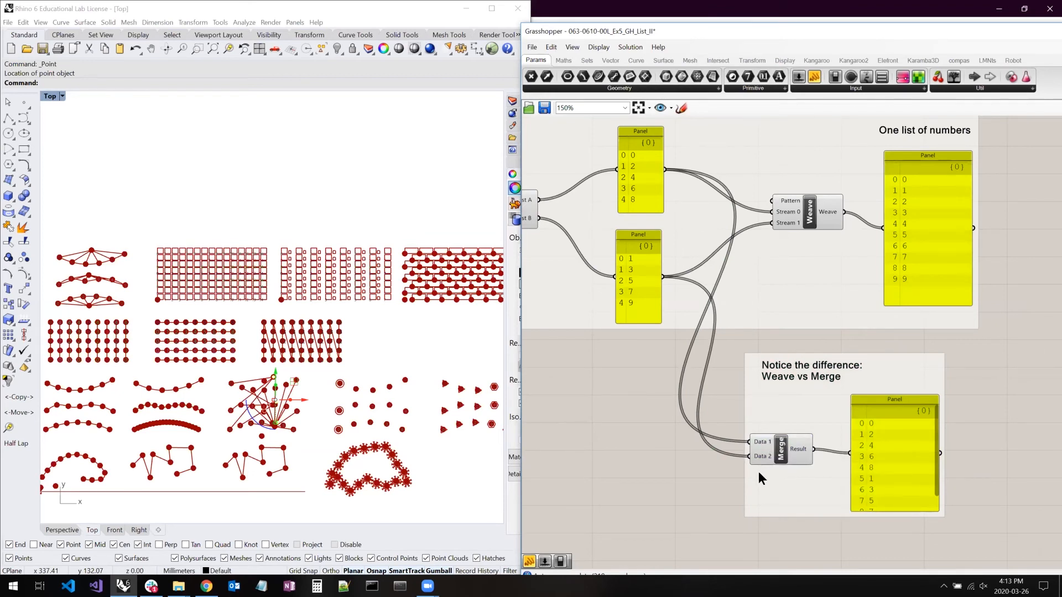
- Enlarge the Merge result panel to show every item for comparison with Weave, and shift Merge slightly up
{"action": "mouse_move", "coordinate": [937, 391]}
{"action": "left_mouse_down"}
{"action": "mouse_move", "coordinate": [977, 363]}
{"action": "mouse_move", "coordinate": [955, 385]}
{"action": "left_mouse_up"}
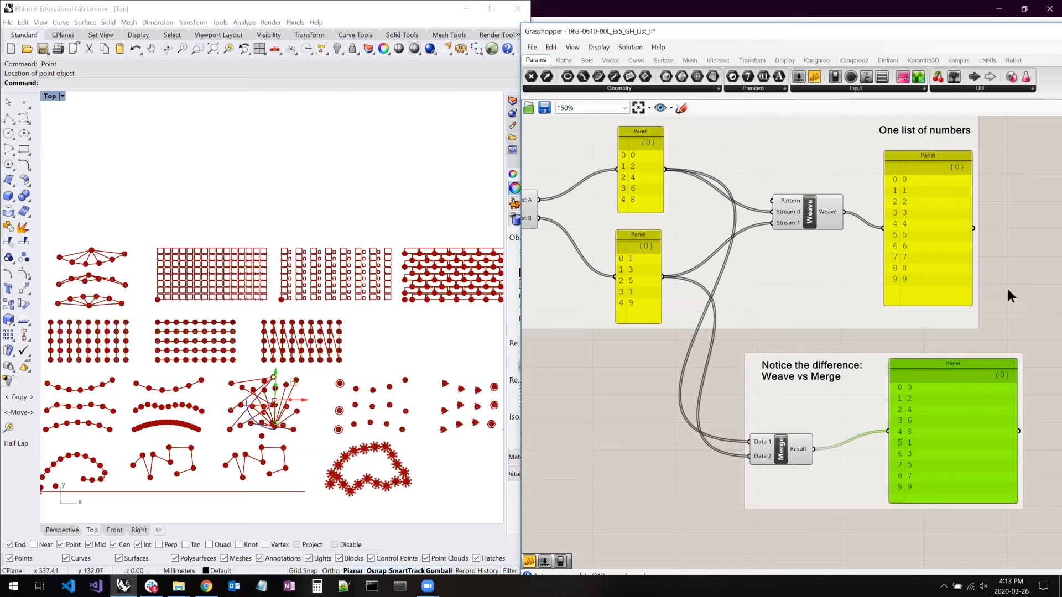
{"action": "left_click", "coordinate": [1008, 288]}
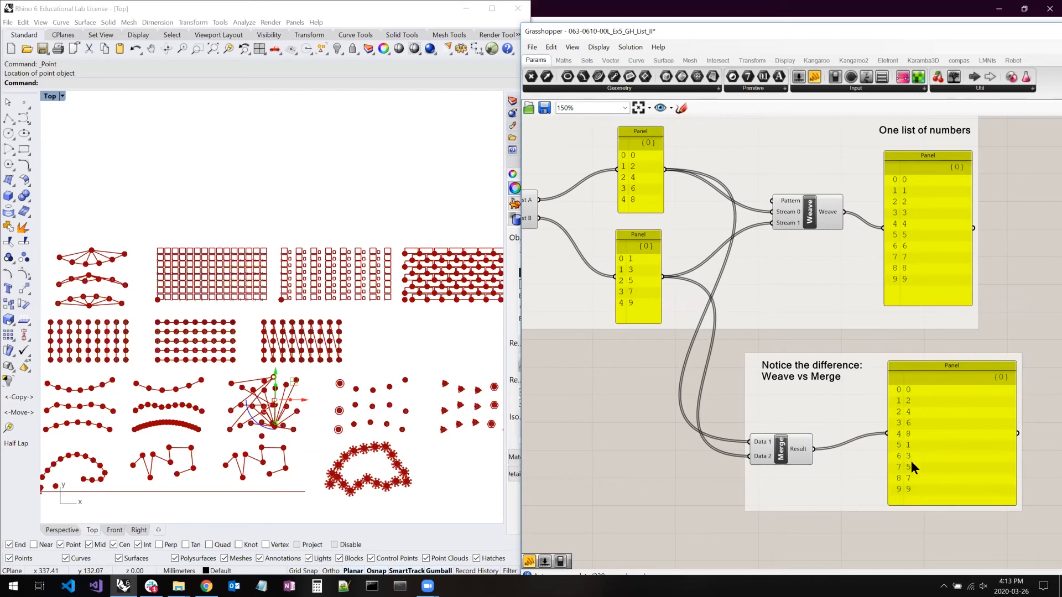
{"action": "left_click_drag", "start_coordinate": [791, 457], "coordinate": [790, 447]}
{"action": "scroll", "coordinate": [769, 382], "scroll_direction": "down", "scroll_amount": 3}
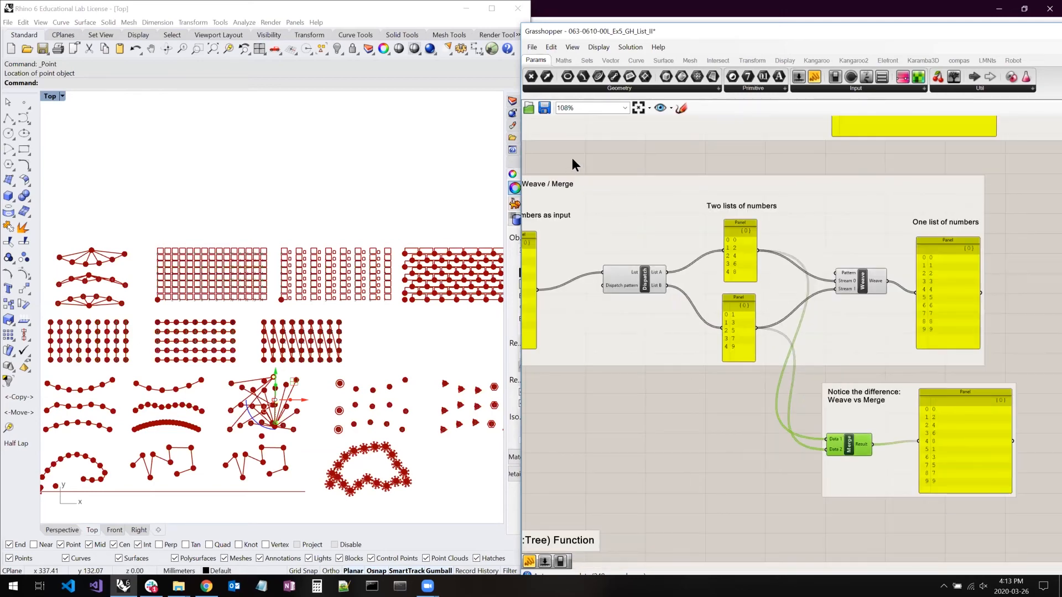
{"action": "left_click", "coordinate": [572, 164]}
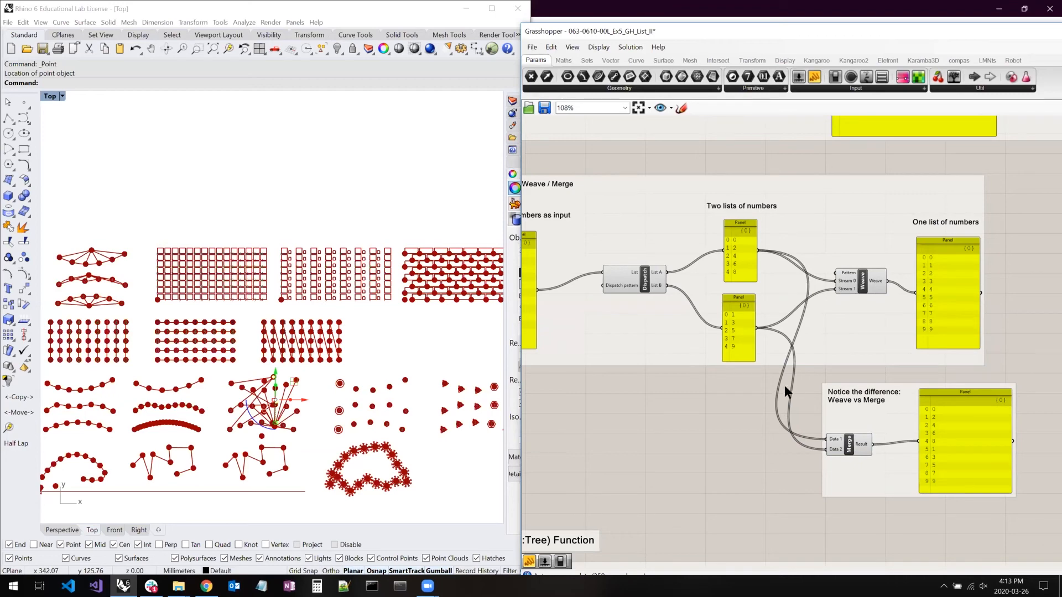
- Compare the Weave and Merge examples and shift the Merge component slightly toward its result panel
{"action": "scroll", "coordinate": [460, 278], "scroll_direction": "up", "scroll_amount": 7}
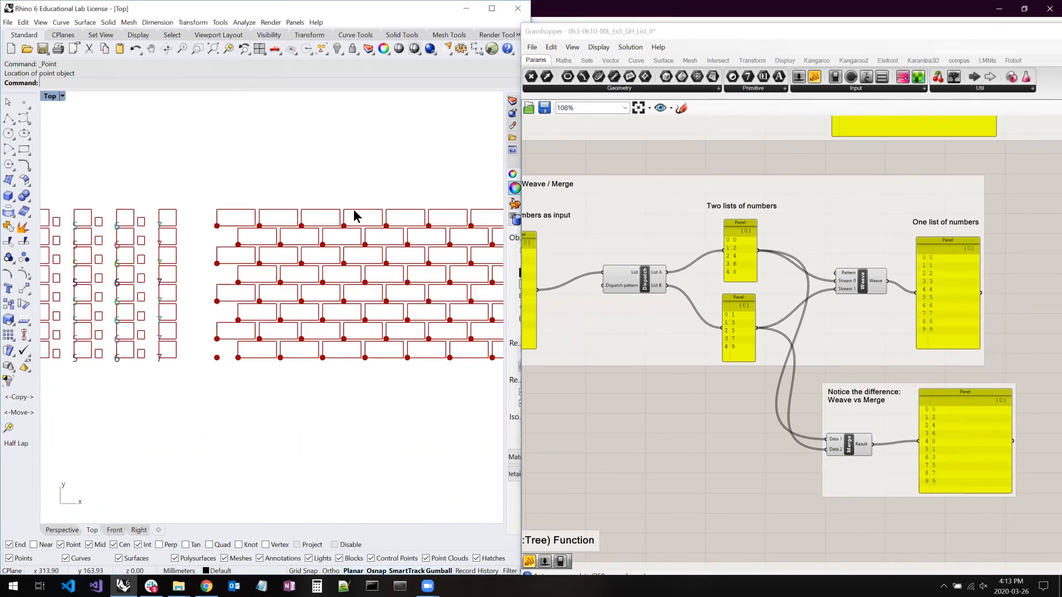
{"action": "right_click_drag", "start_coordinate": [699, 451], "coordinate": [770, 307]}
{"action": "right_click_drag", "start_coordinate": [731, 364], "coordinate": [767, 295]}
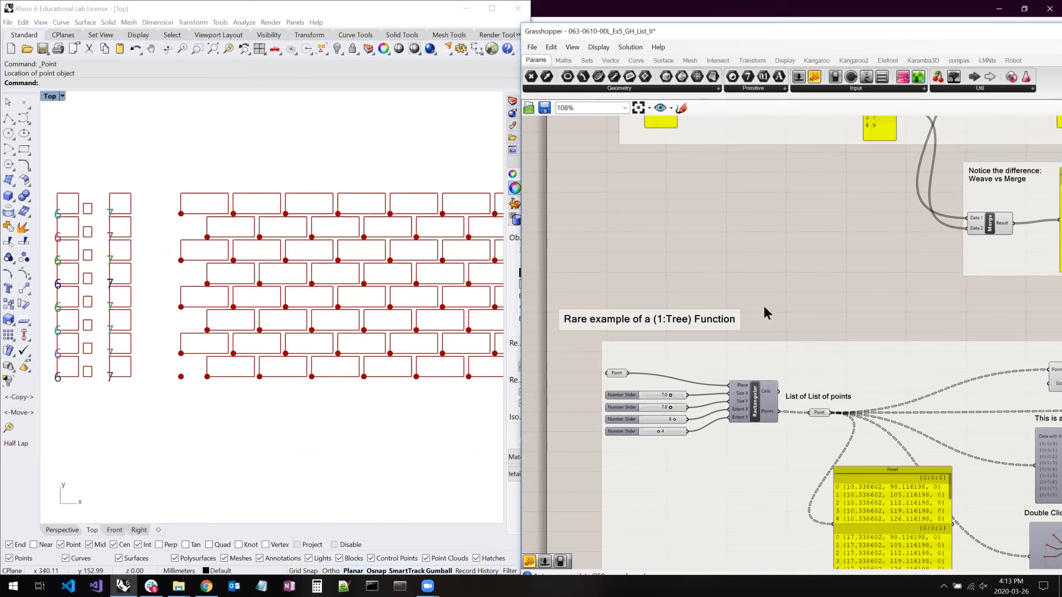
{"action": "right_click_drag", "start_coordinate": [904, 264], "coordinate": [808, 460]}
{"action": "scroll", "coordinate": [909, 277], "scroll_direction": "up", "scroll_amount": 6}
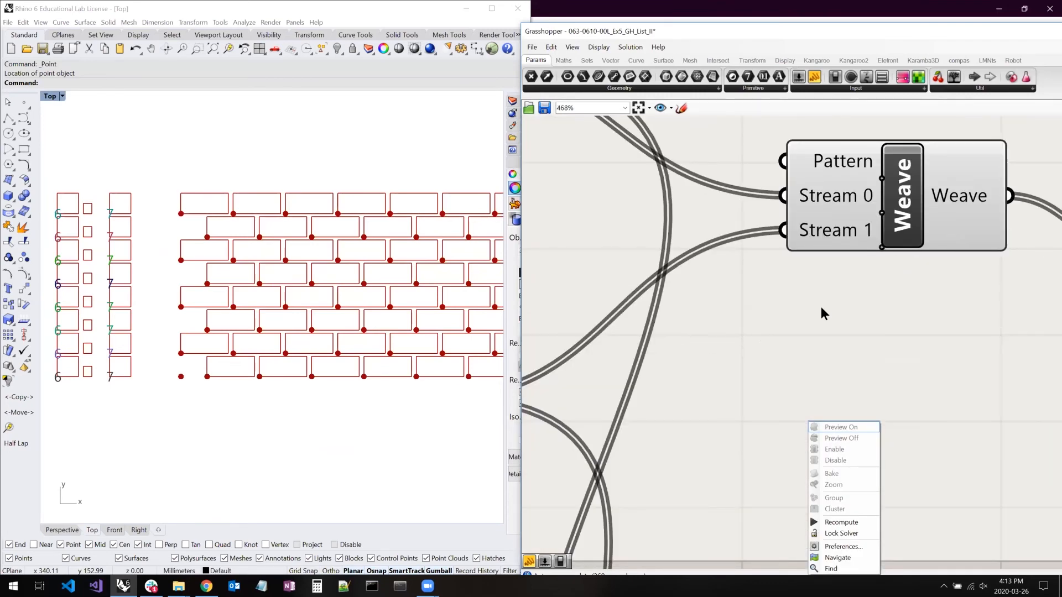
{"action": "scroll", "coordinate": [780, 310], "scroll_direction": "down", "scroll_amount": 3}
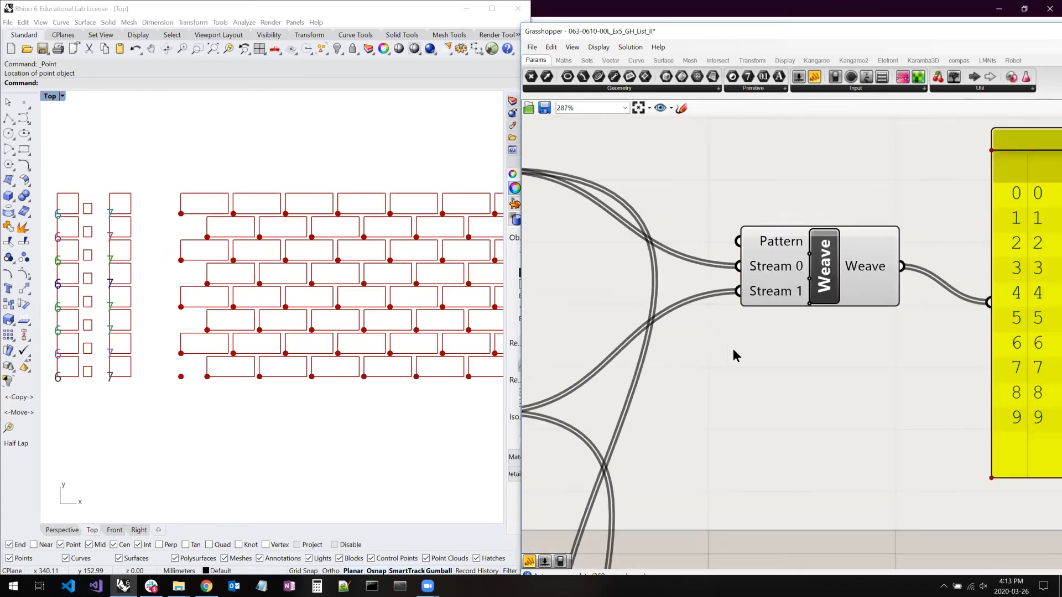
{"action": "right_click", "coordinate": [785, 372]}
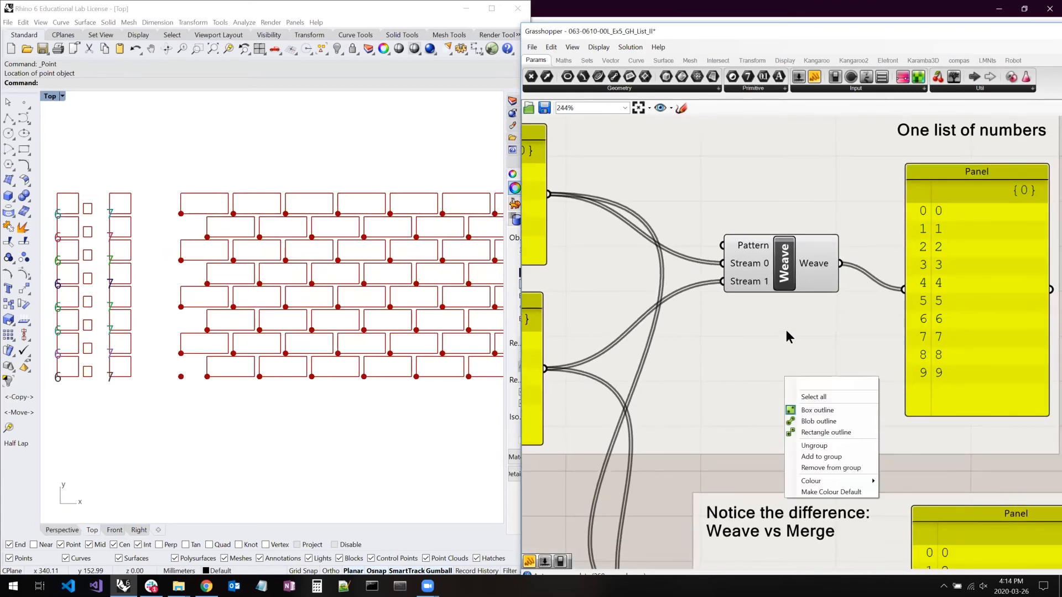
{"action": "scroll", "coordinate": [785, 330], "scroll_direction": "down", "scroll_amount": 2}
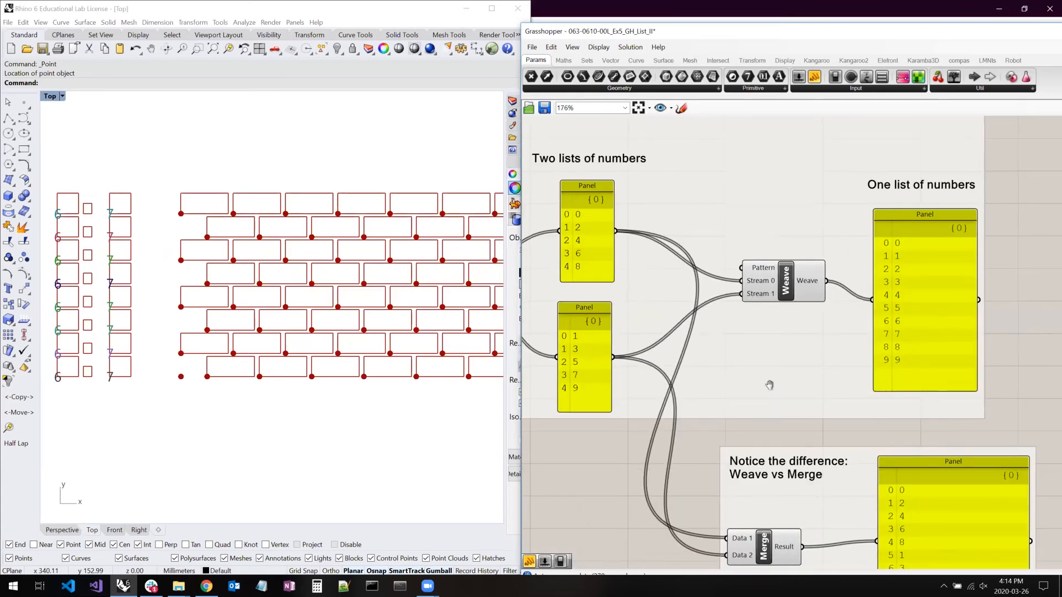
{"action": "right_click_drag", "start_coordinate": [770, 385], "coordinate": [768, 350]}
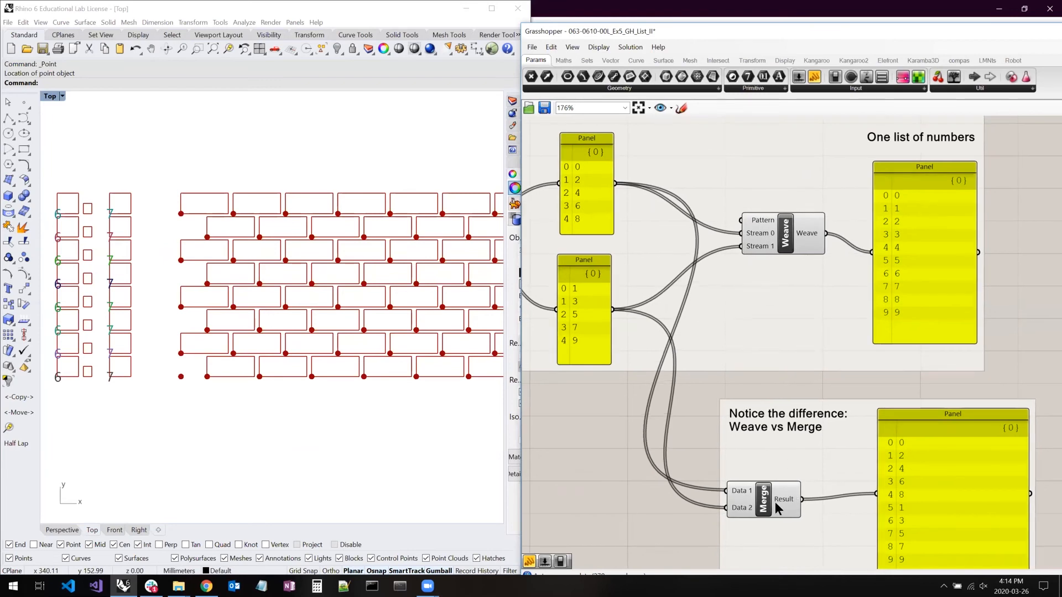
{"action": "left_click_drag", "start_coordinate": [770, 502], "coordinate": [780, 496]}
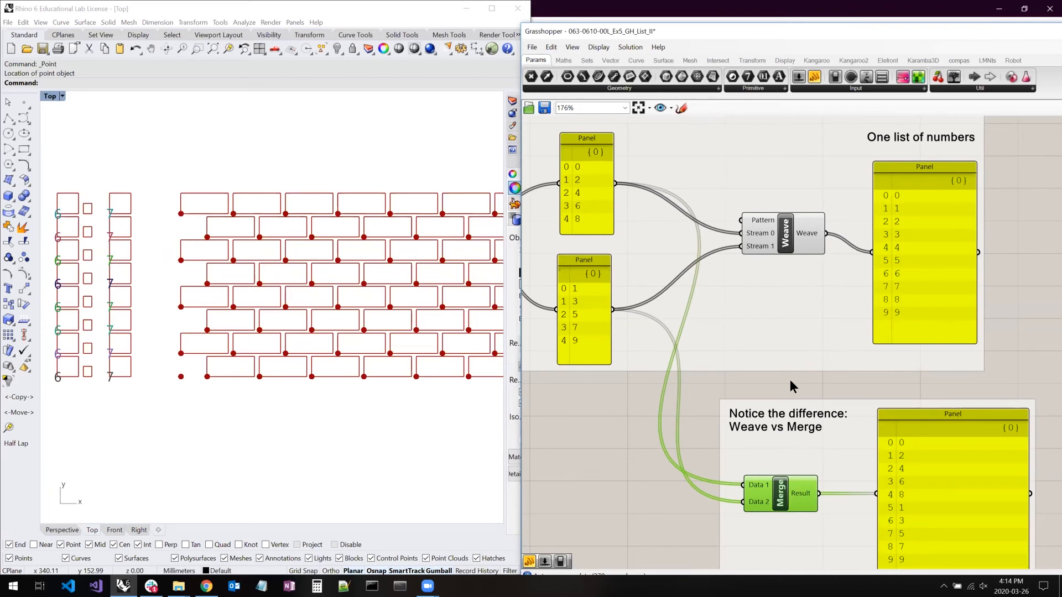
- Select the Weave component and add three extra stream inputs, 2, 3 and 4, below the existing two
{"action": "left_click", "coordinate": [788, 241]}
{"action": "scroll", "coordinate": [775, 239], "scroll_direction": "up", "scroll_amount": 5}
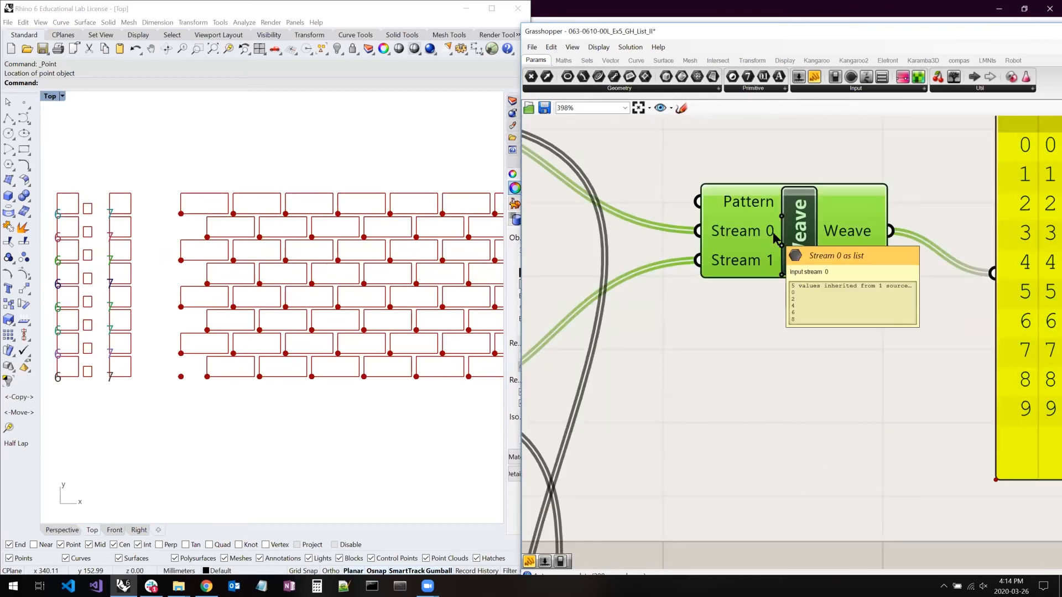
{"action": "scroll", "coordinate": [774, 239], "scroll_direction": "up", "scroll_amount": 3}
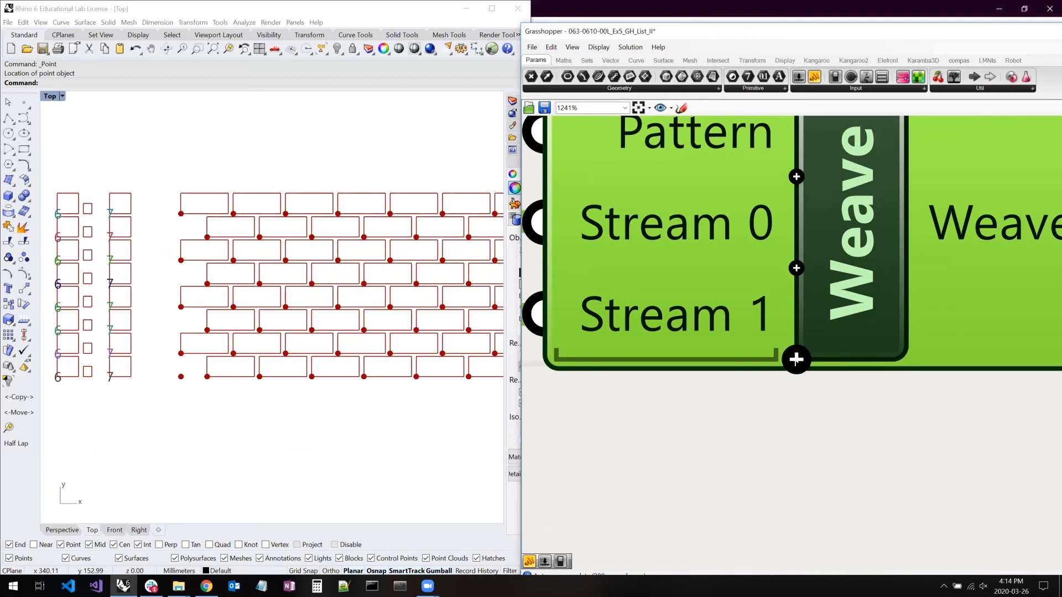
{"action": "left_click", "coordinate": [796, 359]}
{"action": "right_click_drag", "start_coordinate": [696, 344], "coordinate": [694, 413]}
{"action": "right_click", "coordinate": [704, 373]}
{"action": "right_click_drag", "start_coordinate": [722, 293], "coordinate": [674, 316]}
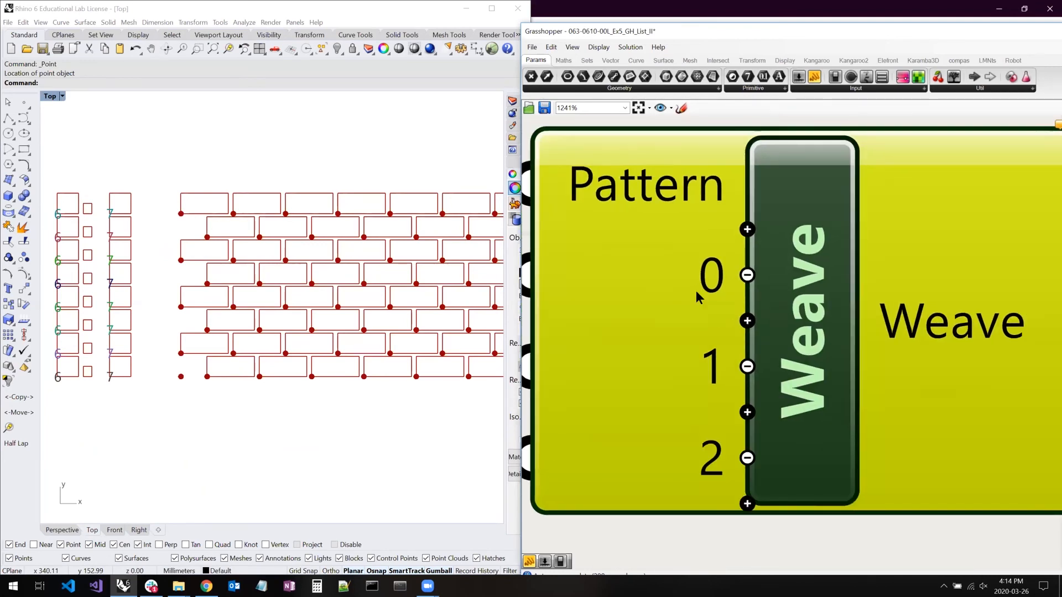
{"action": "left_click", "coordinate": [746, 504]}
{"action": "left_click", "coordinate": [747, 552]}
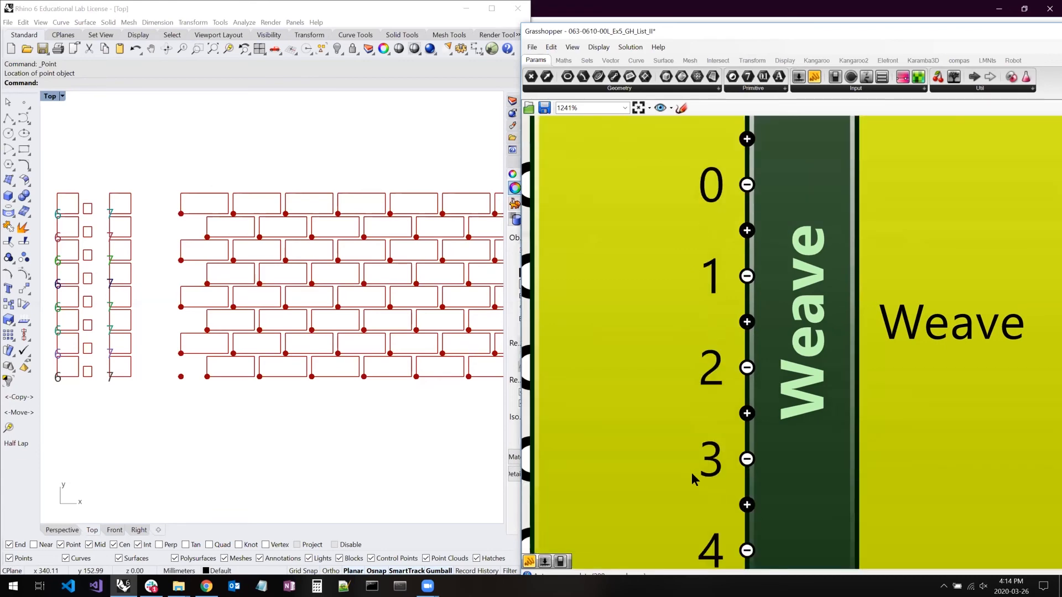
{"action": "scroll", "coordinate": [772, 398], "scroll_direction": "down", "scroll_amount": 4}
{"action": "right_click_drag", "start_coordinate": [772, 398], "coordinate": [825, 322]}
- Remove the three unwired stream inputs from Weave, keeping only Pattern, 0 and 1
{"action": "mouse_move", "coordinate": [729, 282]}
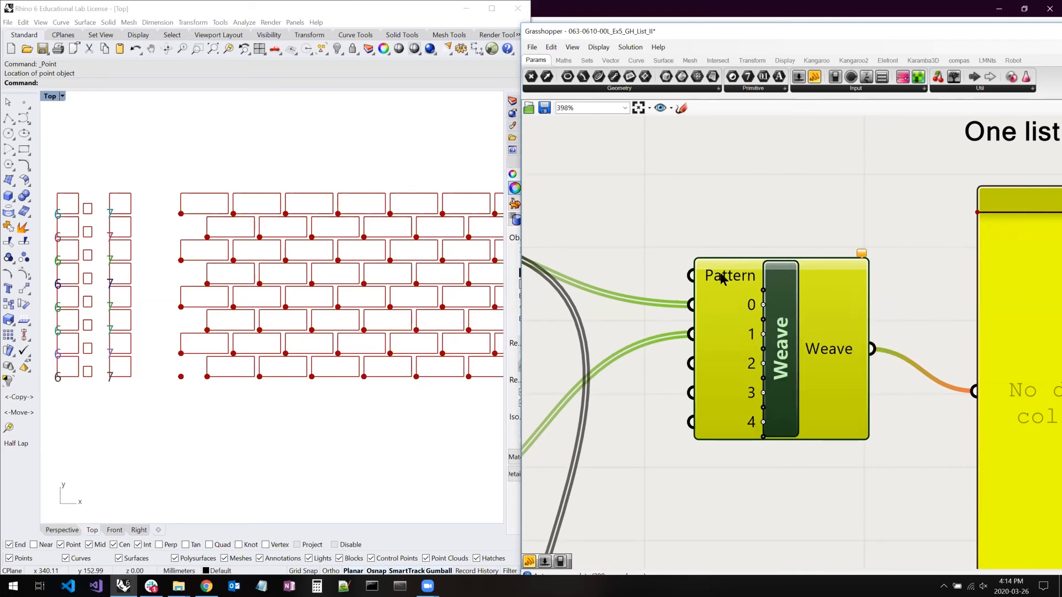
{"action": "left_click", "coordinate": [763, 363]}
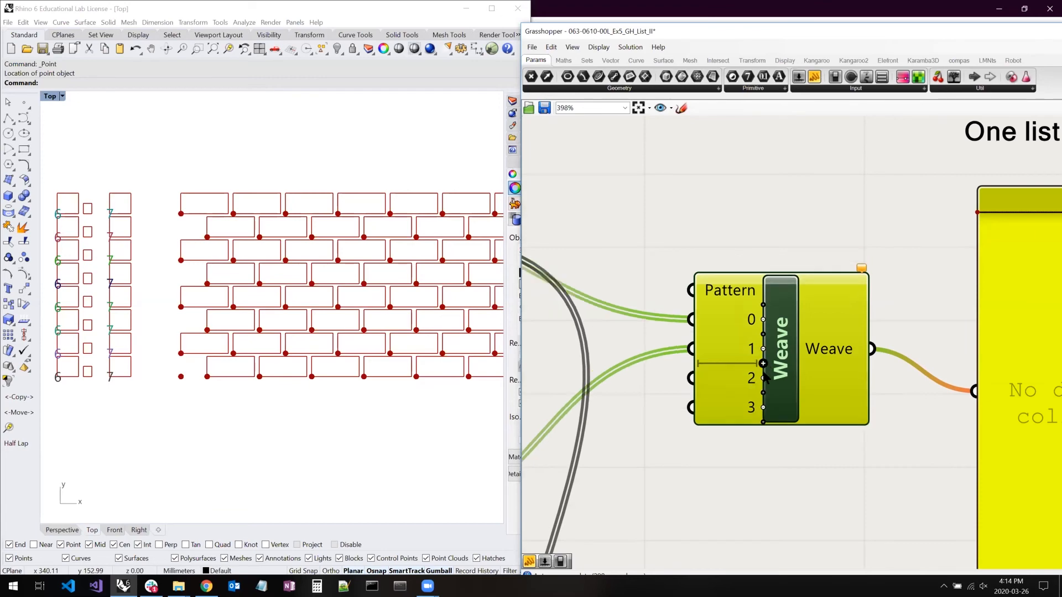
{"action": "scroll", "coordinate": [763, 379], "scroll_direction": "up", "scroll_amount": 5}
{"action": "left_click", "coordinate": [754, 371]}
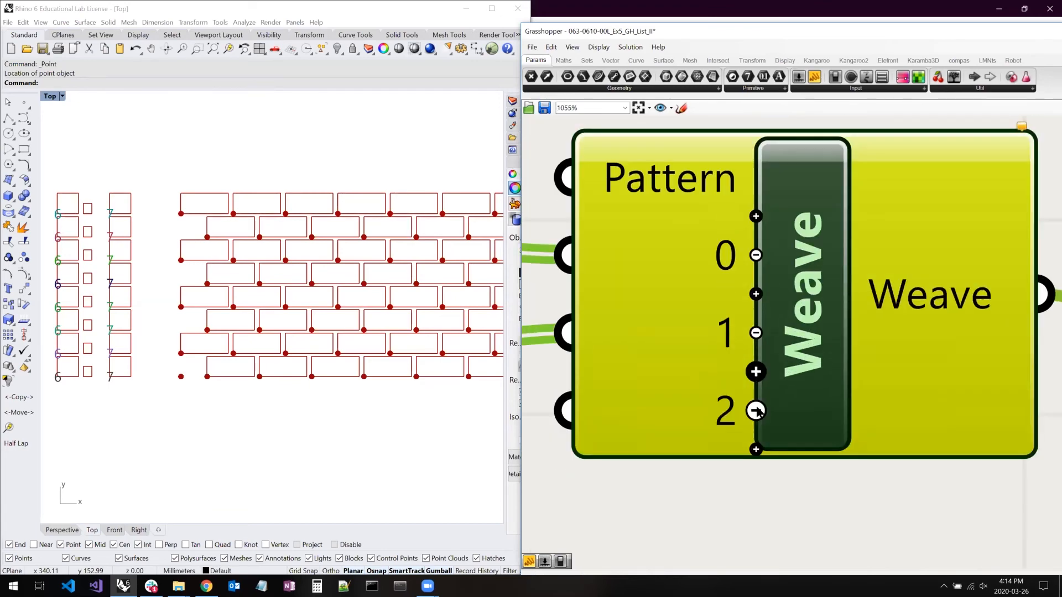
{"action": "left_click", "coordinate": [755, 410]}
{"action": "scroll", "coordinate": [788, 443], "scroll_direction": "down", "scroll_amount": 6}
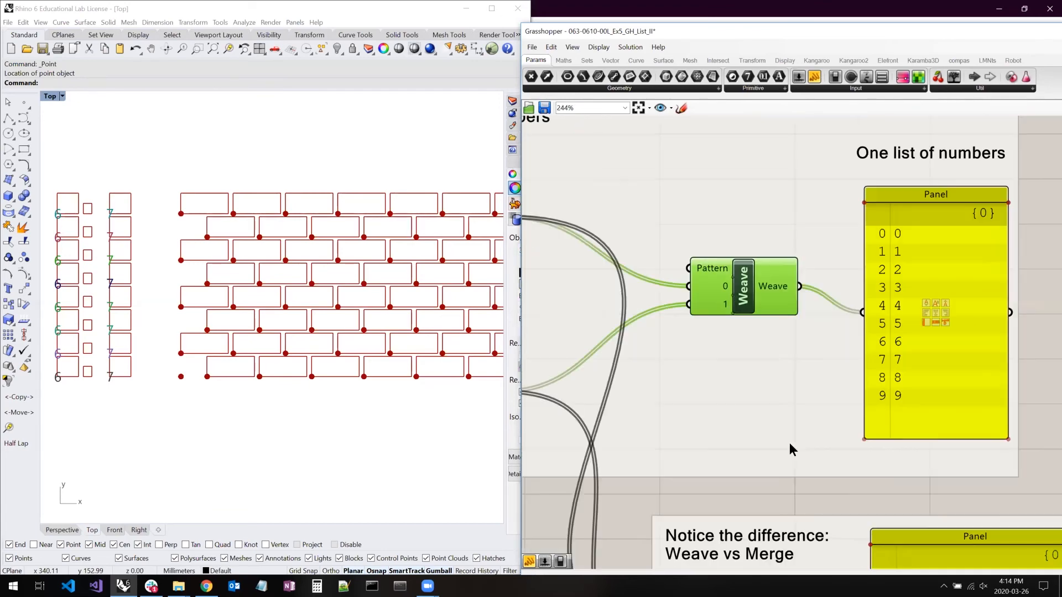
- Add three extra data inputs, D3, D4 and D5, to the Merge component
{"action": "mouse_move", "coordinate": [674, 412]}
{"action": "right_mouse_down"}
{"action": "mouse_move", "coordinate": [686, 259]}
{"action": "mouse_move", "coordinate": [667, 215]}
{"action": "right_mouse_up"}
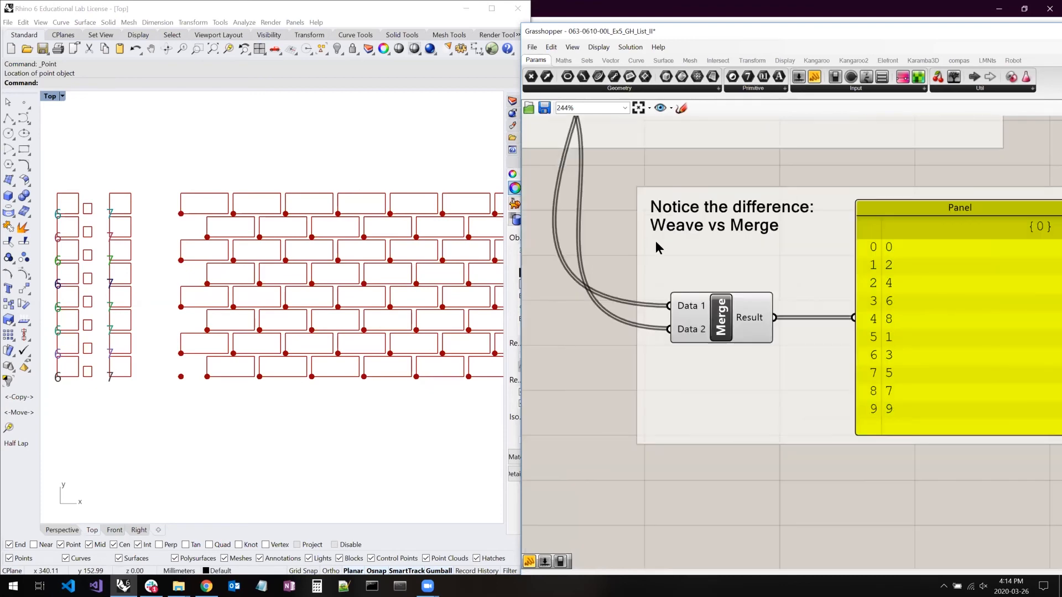
{"action": "scroll", "coordinate": [691, 242], "scroll_direction": "up", "scroll_amount": 2}
{"action": "scroll", "coordinate": [679, 373], "scroll_direction": "up", "scroll_amount": 5}
{"action": "left_click", "coordinate": [719, 393]}
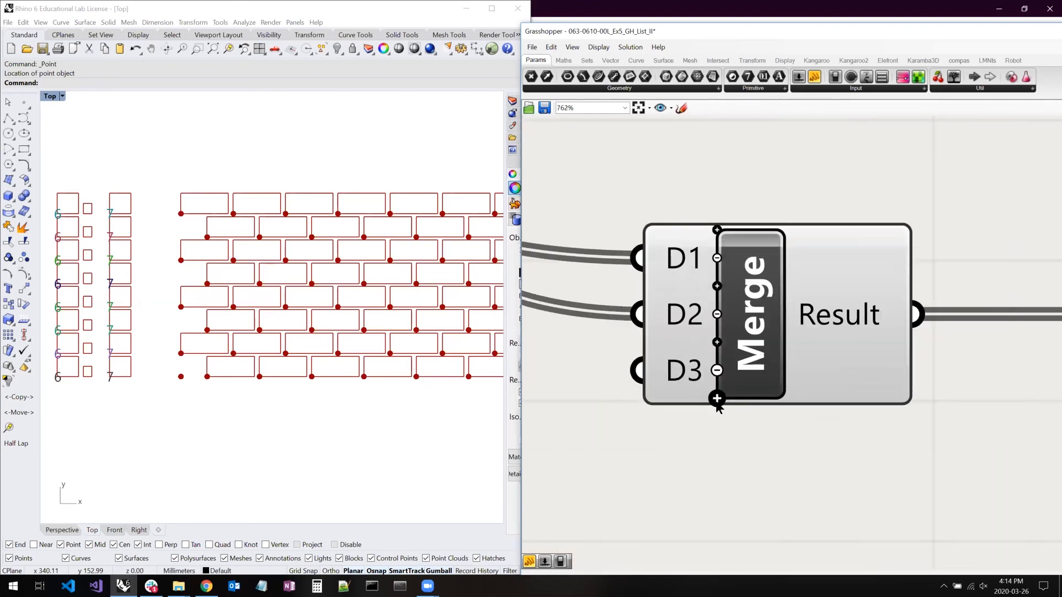
{"action": "left_click", "coordinate": [717, 398]}
{"action": "left_click", "coordinate": [717, 426]}
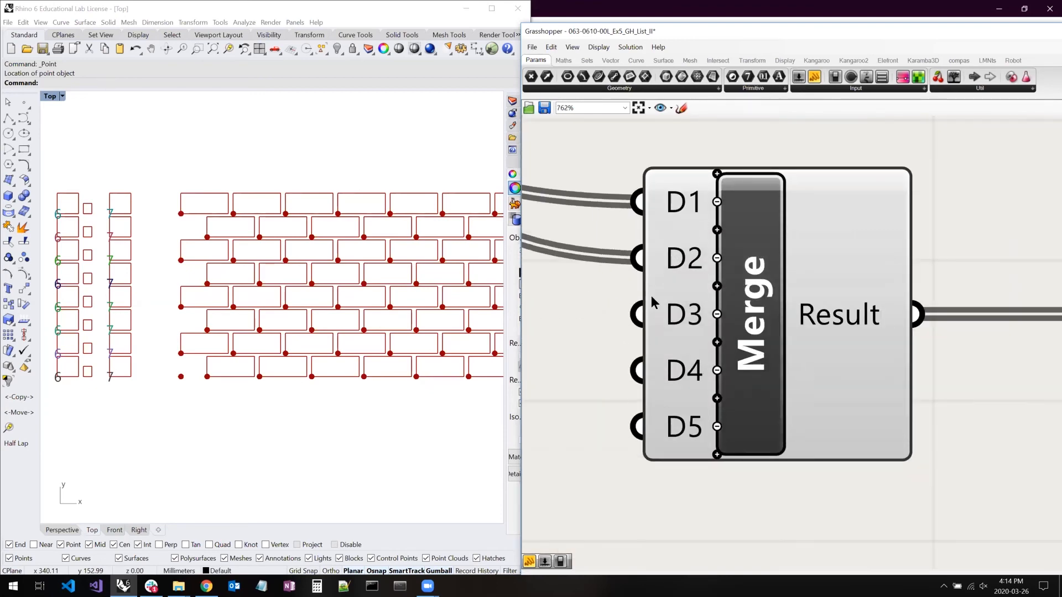
- Remove the unwired inputs from Merge, keeping only D1 and D2
{"action": "left_click", "coordinate": [717, 314]}
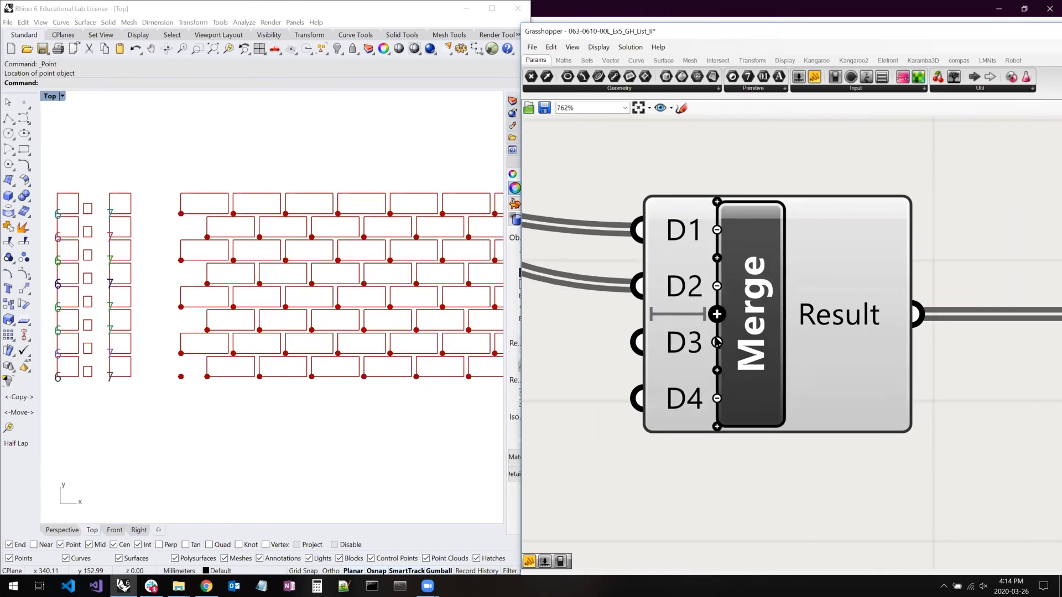
{"action": "left_click", "coordinate": [717, 343]}
{"action": "left_click", "coordinate": [717, 370]}
- Duplicate the Merge component below and to the right, and wire the original's Result into the copy's D1 input
{"action": "left_click", "coordinate": [745, 302]}
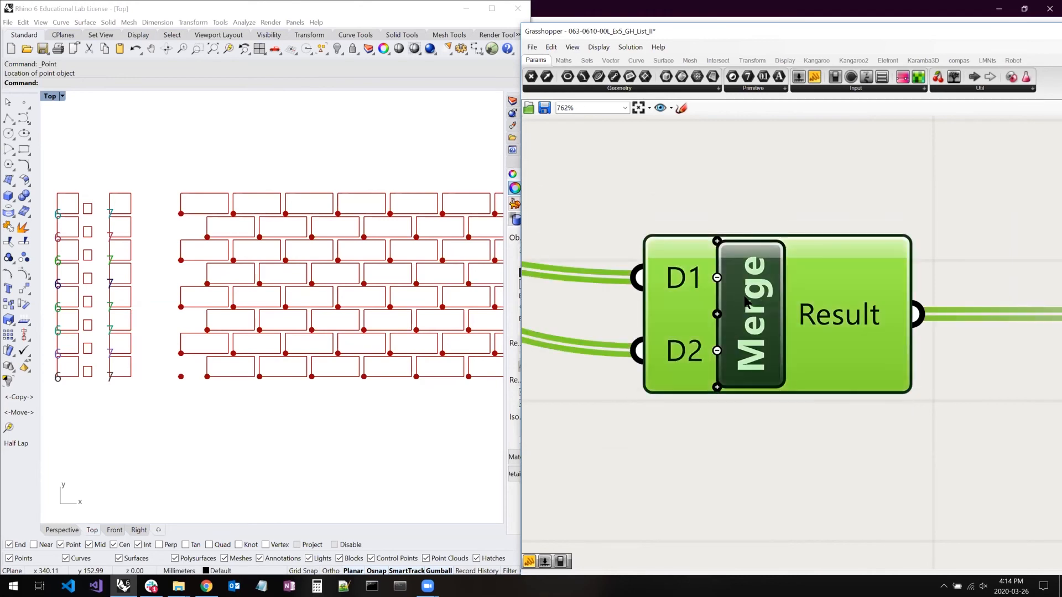
{"action": "left_click_drag", "start_coordinate": [758, 308], "coordinate": [1022, 503], "text": "alt"}
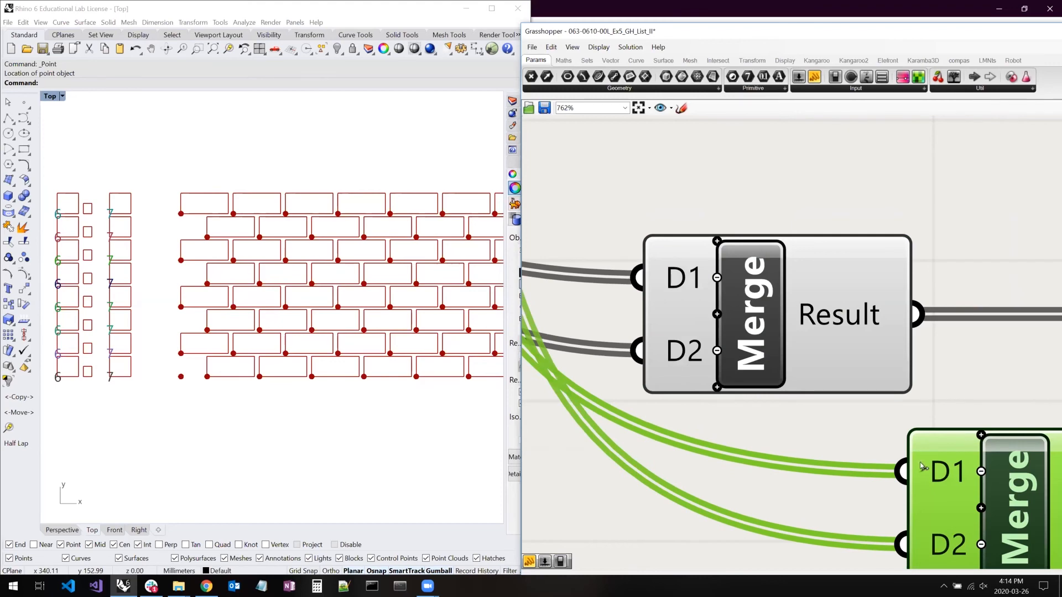
{"action": "left_click_drag", "start_coordinate": [903, 472], "coordinate": [915, 314]}
{"action": "right_click_drag", "start_coordinate": [844, 334], "coordinate": [816, 325]}
{"action": "scroll", "coordinate": [816, 325], "scroll_direction": "down", "scroll_amount": 3}
{"action": "right_click", "coordinate": [817, 325]}
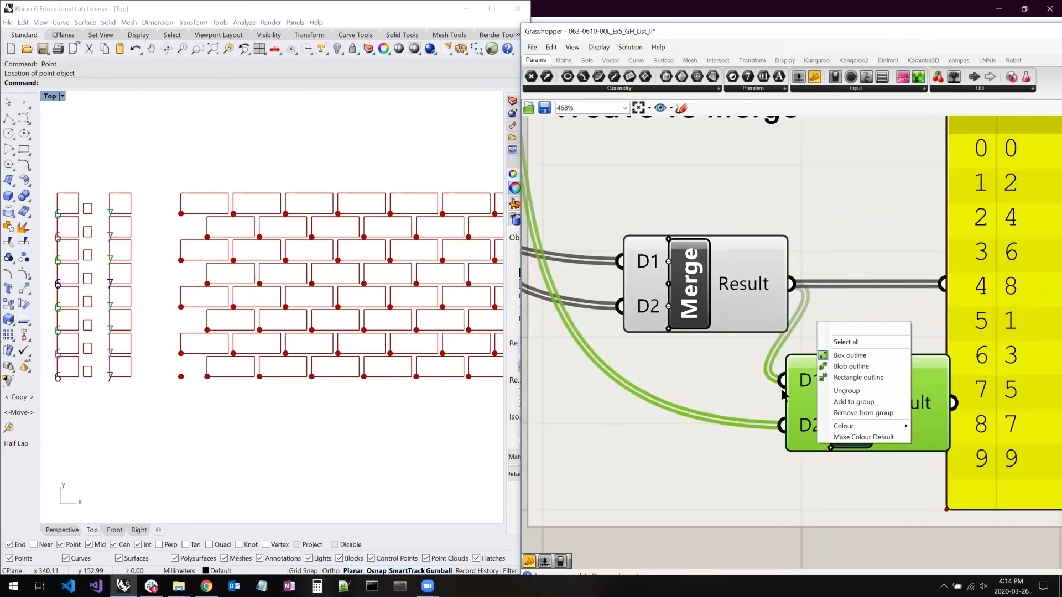
{"action": "left_click", "coordinate": [822, 535]}
- Examine the Point and slider inputs of the Rectangular grid in section #04, and shift that component slightly toward its sliders
{"action": "scroll", "coordinate": [759, 332], "scroll_direction": "down", "scroll_amount": 4}
{"action": "scroll", "coordinate": [759, 332], "scroll_direction": "down", "scroll_amount": 4}
{"action": "right_click_drag", "start_coordinate": [686, 343], "coordinate": [891, 321]}
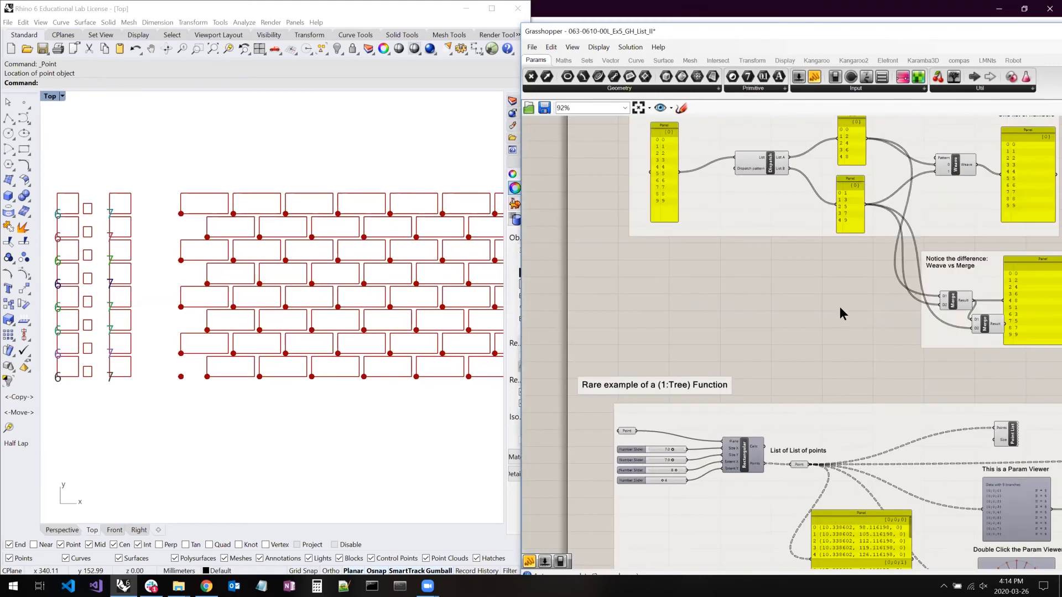
{"action": "scroll", "coordinate": [805, 285], "scroll_direction": "down", "scroll_amount": 4}
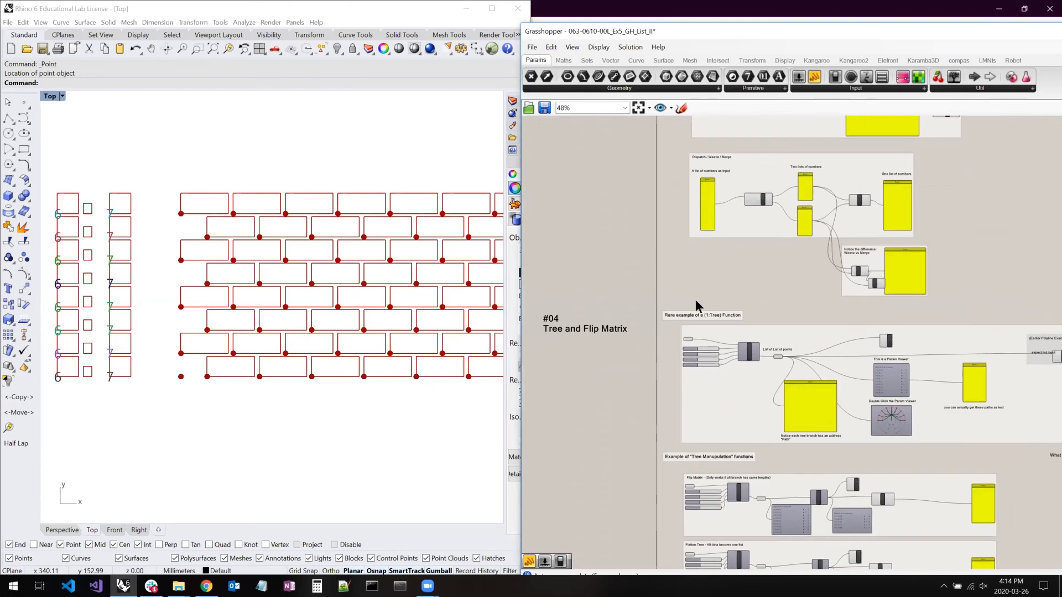
{"action": "right_click_drag", "start_coordinate": [609, 284], "coordinate": [606, 222]}
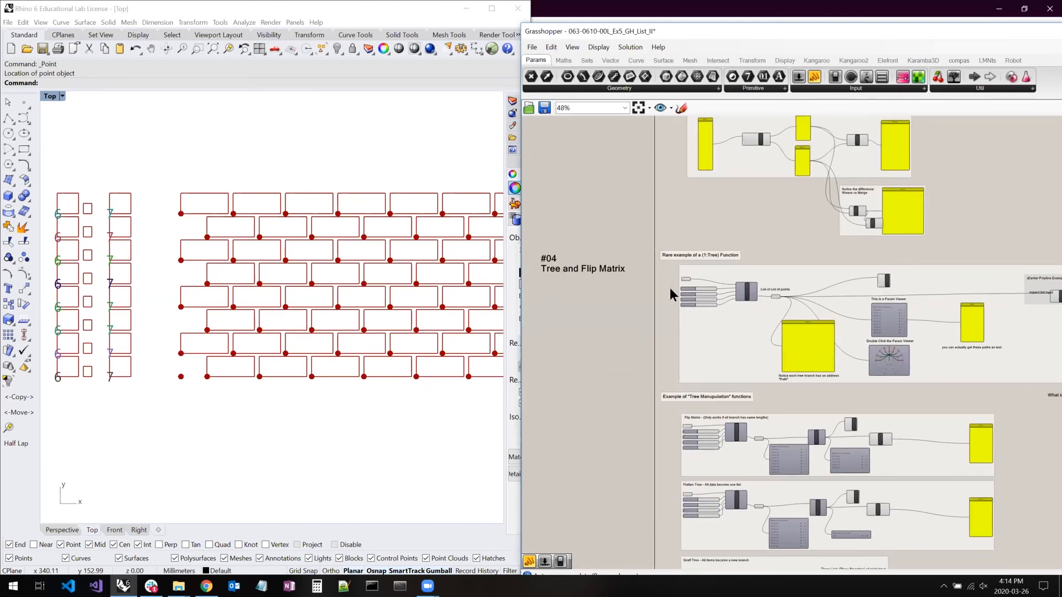
{"action": "right_click_drag", "start_coordinate": [656, 268], "coordinate": [649, 266]}
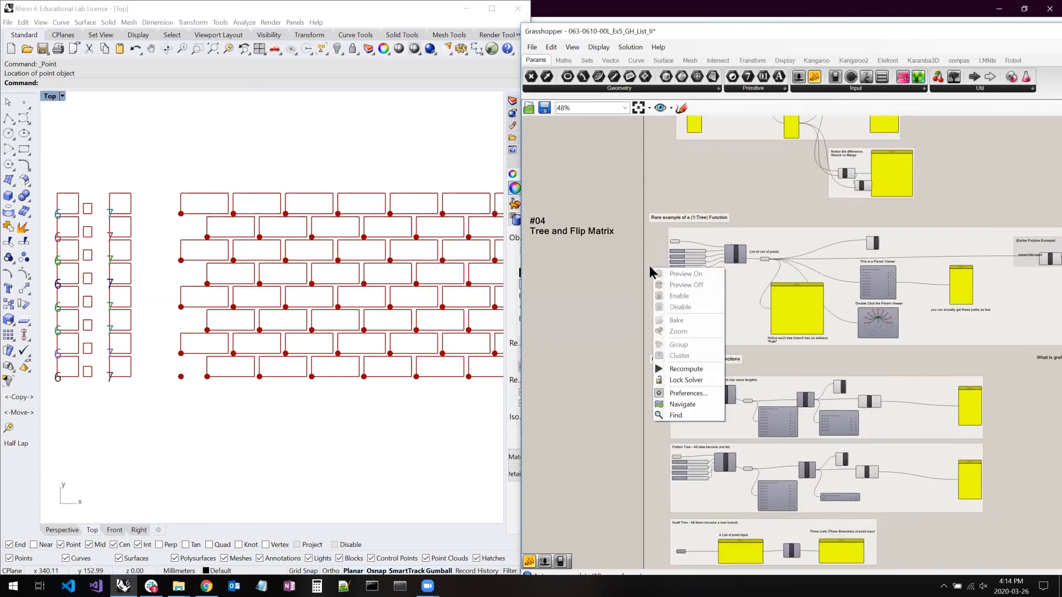
{"action": "scroll", "coordinate": [674, 243], "scroll_direction": "up", "scroll_amount": 8}
{"action": "left_click", "coordinate": [677, 246]}
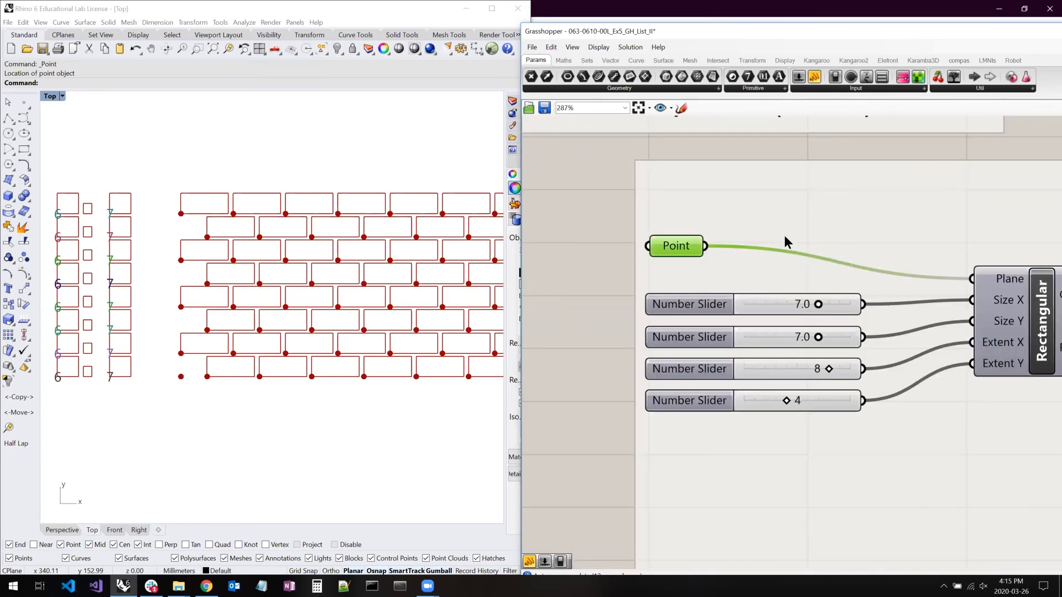
{"action": "right_click_drag", "start_coordinate": [923, 271], "coordinate": [835, 356]}
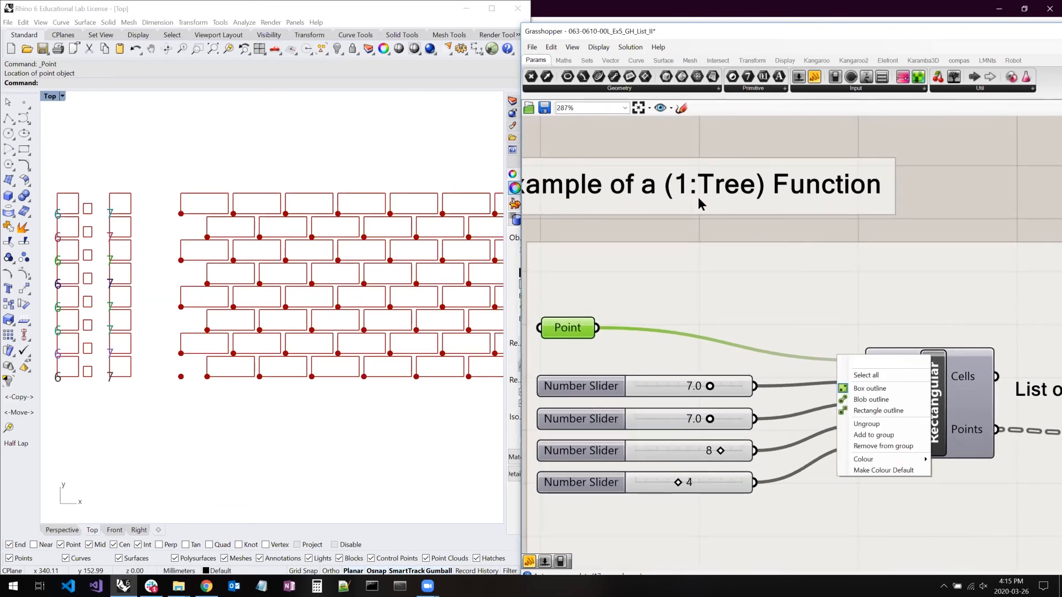
{"action": "left_click", "coordinate": [977, 220]}
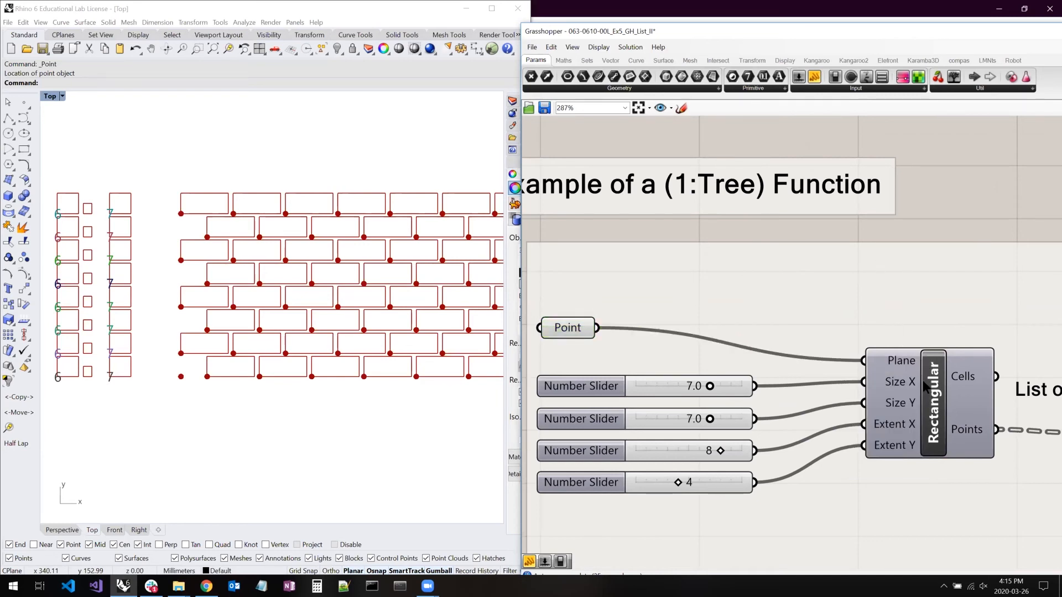
{"action": "left_click_drag", "start_coordinate": [938, 402], "coordinate": [925, 405]}
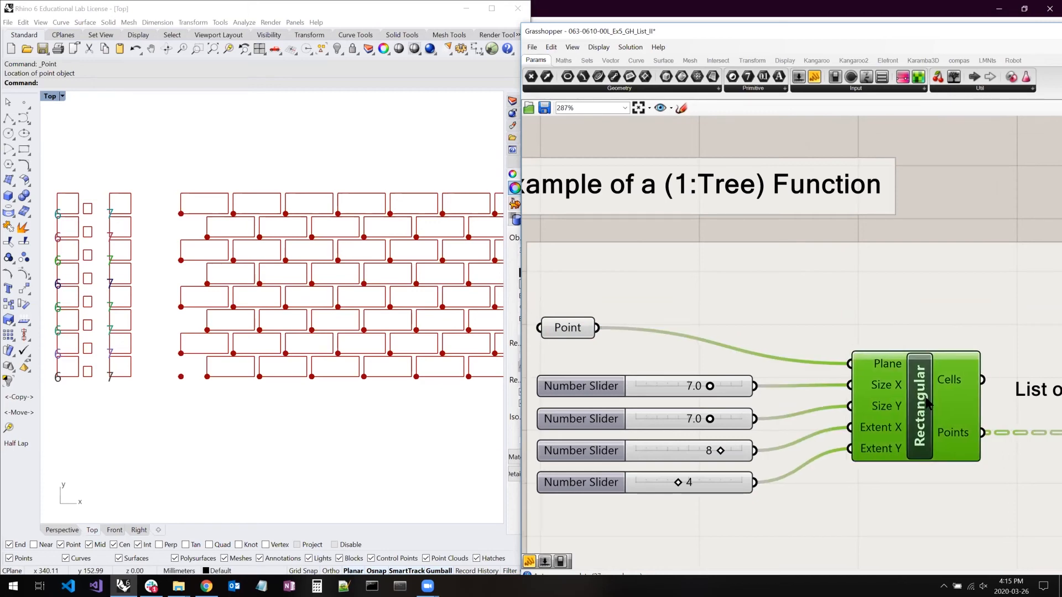
- Locate the rectangular grid of points in Rhino's Top view and select the "List of List of points" Point parameter to highlight them
{"action": "right_click_drag", "start_coordinate": [385, 307], "coordinate": [592, 308]}
{"action": "right_click_drag", "start_coordinate": [54, 319], "coordinate": [379, 321]}
{"action": "right_click_drag", "start_coordinate": [111, 318], "coordinate": [452, 308]}
{"action": "right_click_drag", "start_coordinate": [54, 305], "coordinate": [296, 292]}
{"action": "right_click_drag", "start_coordinate": [424, 247], "coordinate": [152, 129]}
{"action": "right_click_drag", "start_coordinate": [855, 359], "coordinate": [704, 336]}
{"action": "scroll", "coordinate": [704, 341], "scroll_direction": "down", "scroll_amount": 2}
{"action": "left_click", "coordinate": [890, 393]}
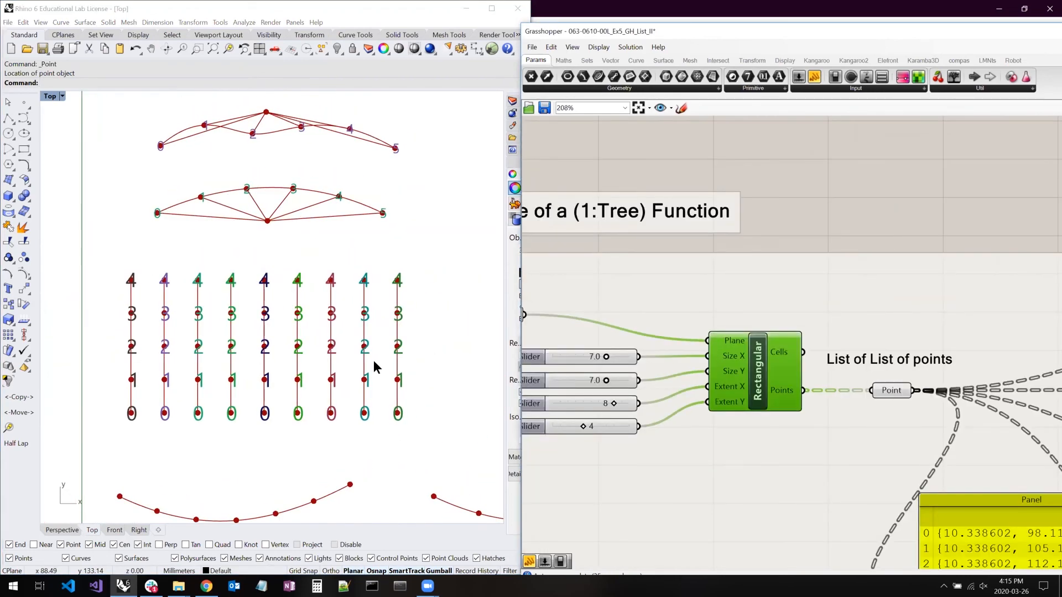
- Set the Rectangular grid's Size X slider to 7.1, and try the Extent X slider before setting it back to 8
{"action": "right_click_drag", "start_coordinate": [692, 348], "coordinate": [773, 350]}
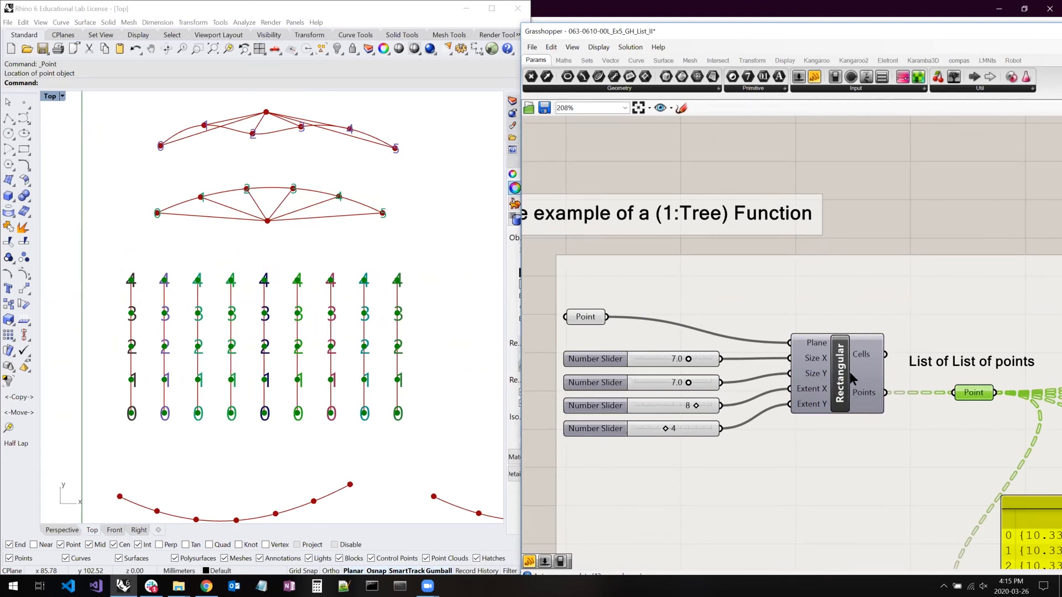
{"action": "left_click_drag", "start_coordinate": [689, 358], "coordinate": [684, 361]}
{"action": "mouse_move", "coordinate": [695, 406]}
{"action": "left_mouse_down"}
{"action": "mouse_move", "coordinate": [665, 407]}
{"action": "mouse_move", "coordinate": [696, 407]}
{"action": "left_mouse_up"}
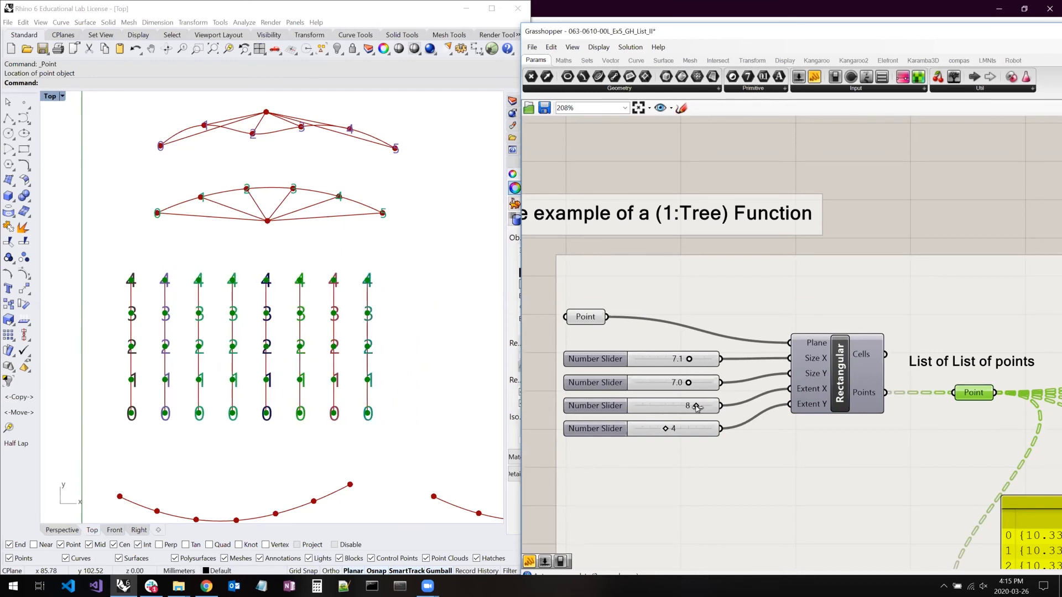
- Enlarge the panel listing the Rectangular grid's points in width and height to show more of its branches
{"action": "right_click_drag", "start_coordinate": [897, 365], "coordinate": [648, 221]}
{"action": "scroll", "coordinate": [739, 290], "scroll_direction": "down", "scroll_amount": 2}
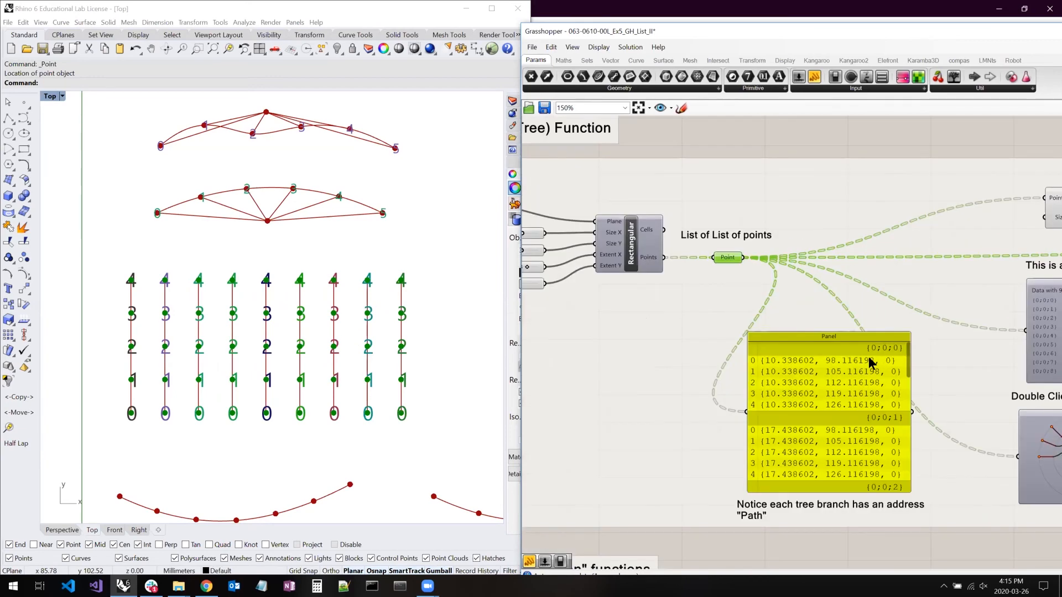
{"action": "left_click_drag", "start_coordinate": [923, 313], "coordinate": [985, 199]}
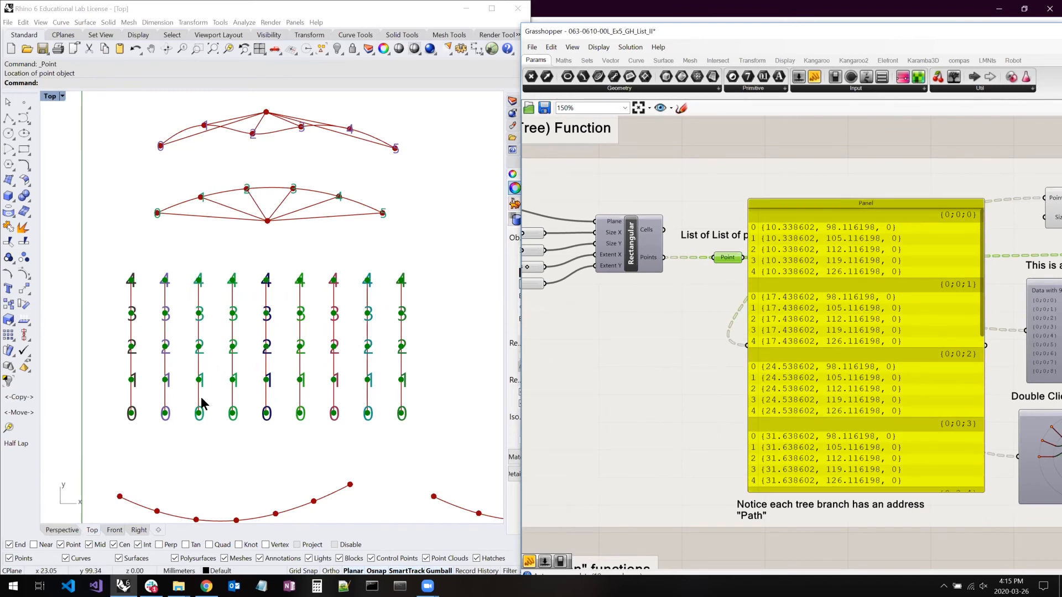
- Select the Point List component fed by the grid points to highlight its index labels, and move it up and slightly left
{"action": "right_click_drag", "start_coordinate": [961, 260], "coordinate": [895, 283]}
{"action": "left_click", "coordinate": [1010, 235]}
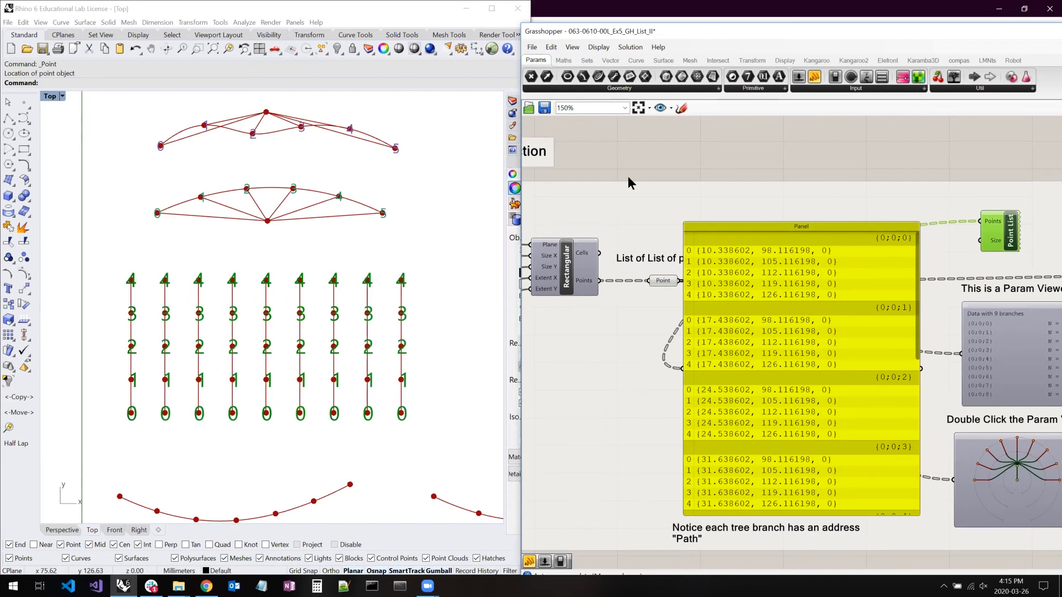
{"action": "left_click", "coordinate": [670, 159]}
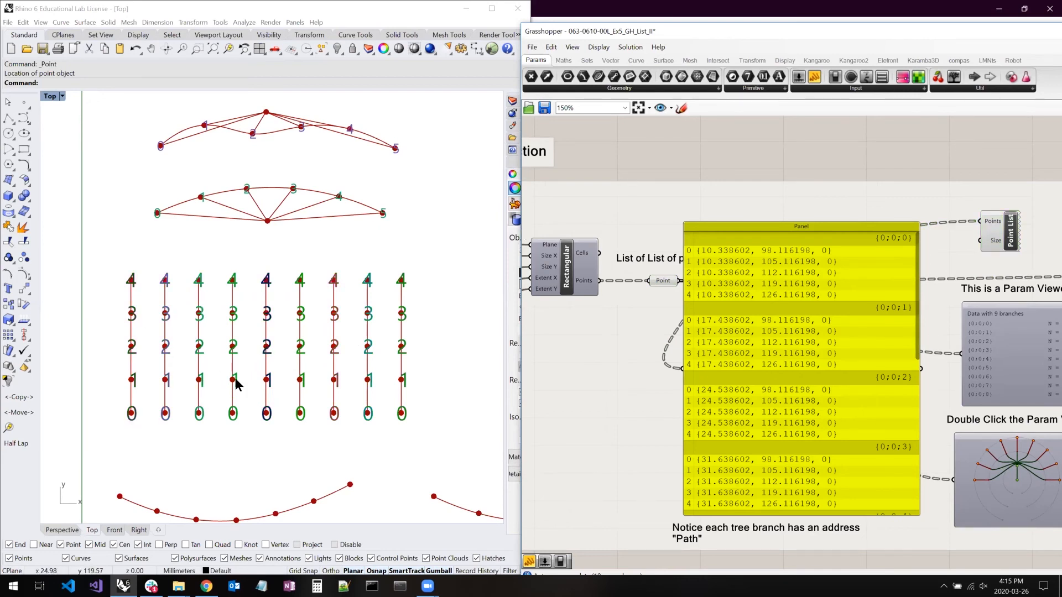
{"action": "left_click_drag", "start_coordinate": [1015, 233], "coordinate": [994, 208]}
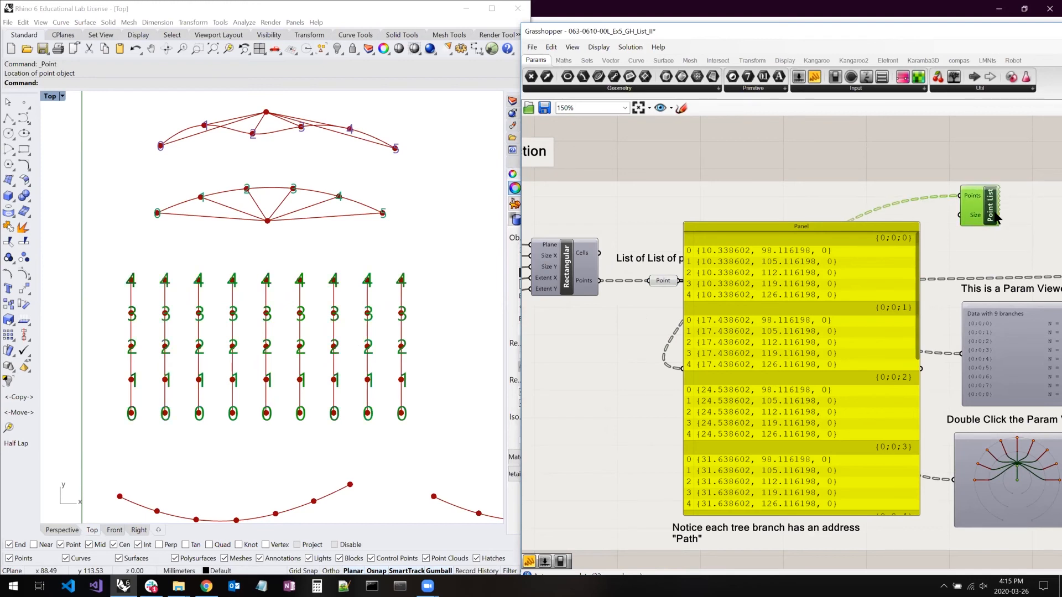
{"action": "mouse_move", "coordinate": [974, 197]}
{"action": "right_click_drag", "start_coordinate": [869, 305], "coordinate": [797, 299]}
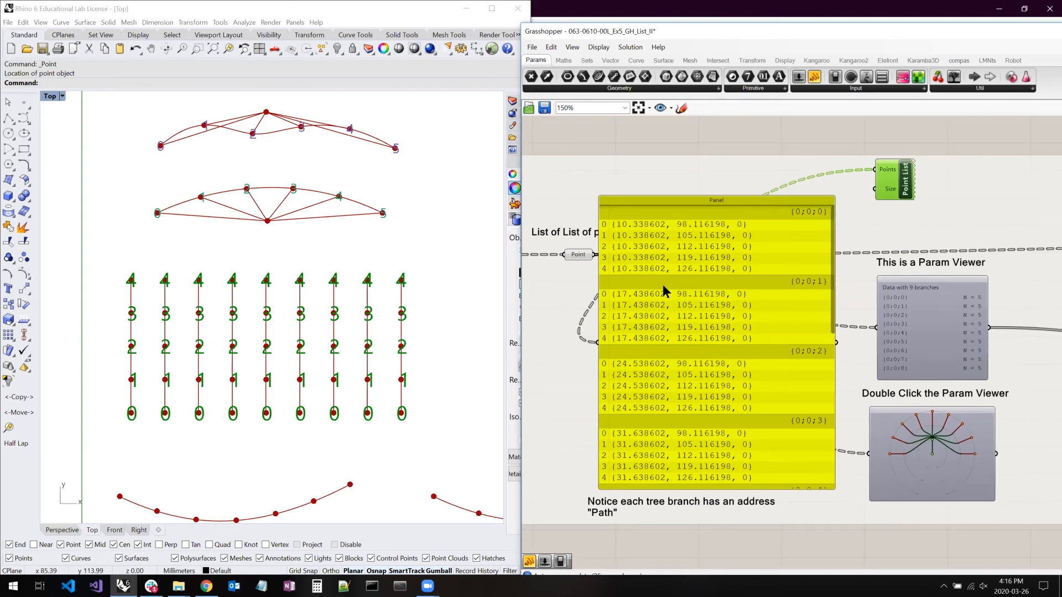
- Reduce the grid points panel's height from its upper edge to uncover the wires leaving the Point parameter
{"action": "mouse_move", "coordinate": [578, 252]}
{"action": "mouse_move", "coordinate": [832, 246]}
{"action": "left_mouse_down"}
{"action": "mouse_move", "coordinate": [831, 431]}
{"action": "mouse_move", "coordinate": [824, 243]}
{"action": "left_mouse_up"}
{"action": "left_click_drag", "start_coordinate": [823, 273], "coordinate": [827, 275]}
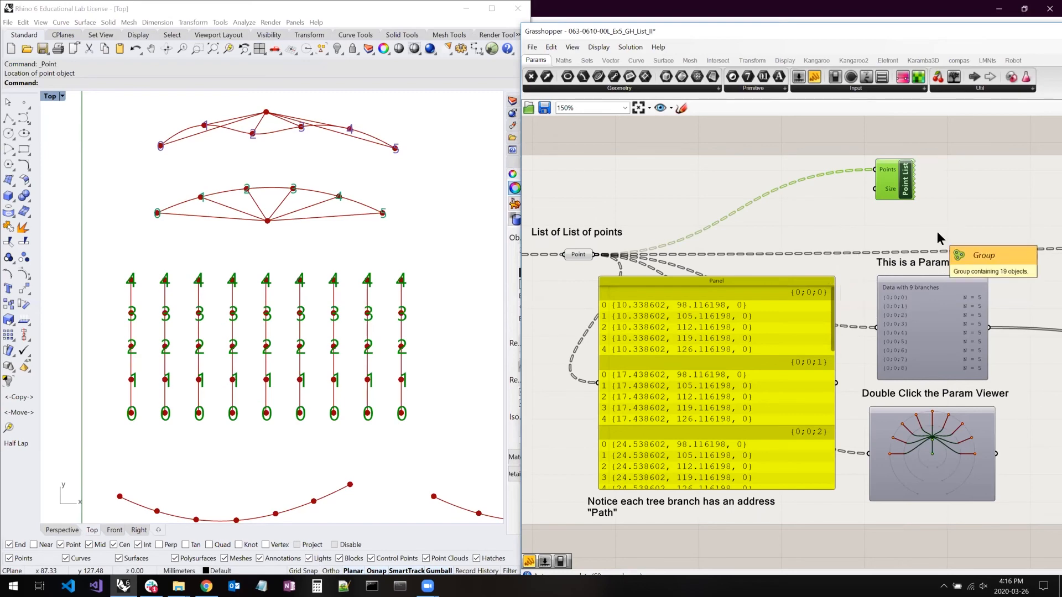
- Examine the Param Viewer's branch paths and item counts, and compare them with the columns of points in Rhino's Top view
{"action": "scroll", "coordinate": [990, 300], "scroll_direction": "up", "scroll_amount": 4}
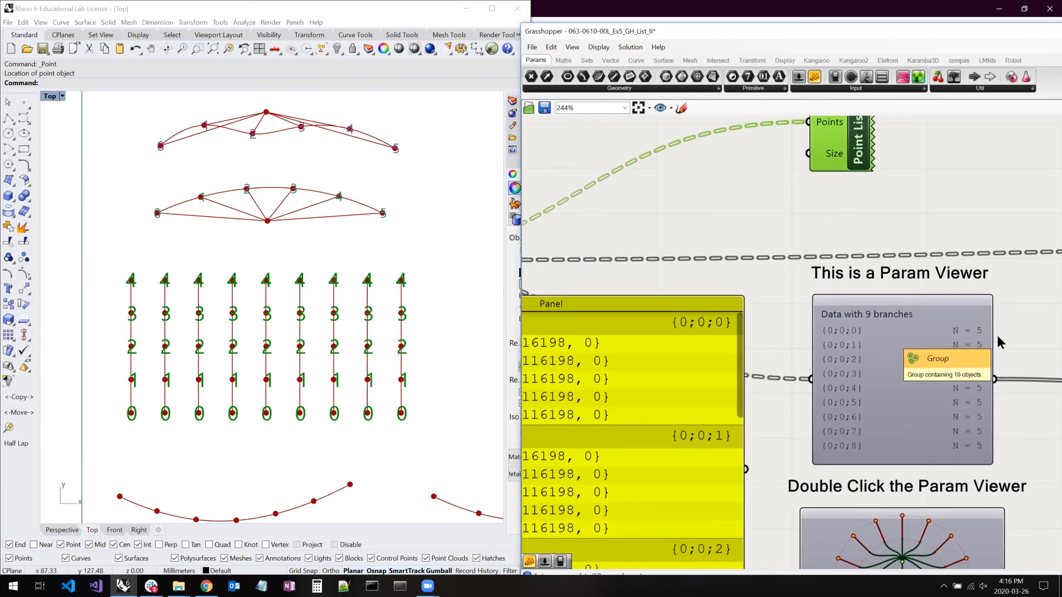
{"action": "right_click_drag", "start_coordinate": [816, 336], "coordinate": [680, 253]}
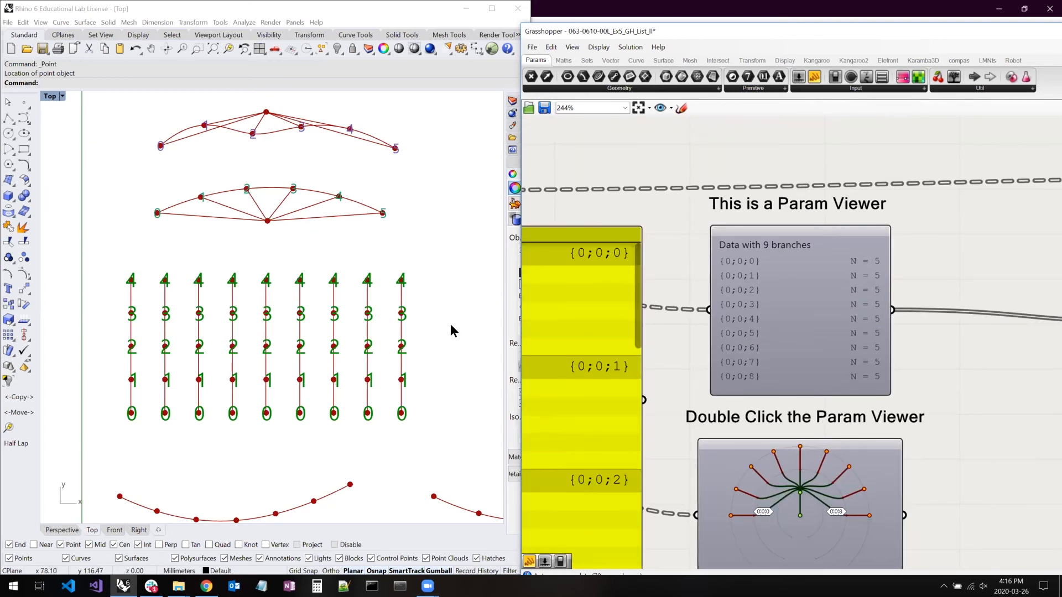
{"action": "scroll", "coordinate": [362, 316], "scroll_direction": "down", "scroll_amount": 2}
{"action": "right_click_drag", "start_coordinate": [359, 312], "coordinate": [319, 307]}
{"action": "scroll", "coordinate": [373, 309], "scroll_direction": "down", "scroll_amount": 2}
{"action": "right_click", "coordinate": [319, 307]}
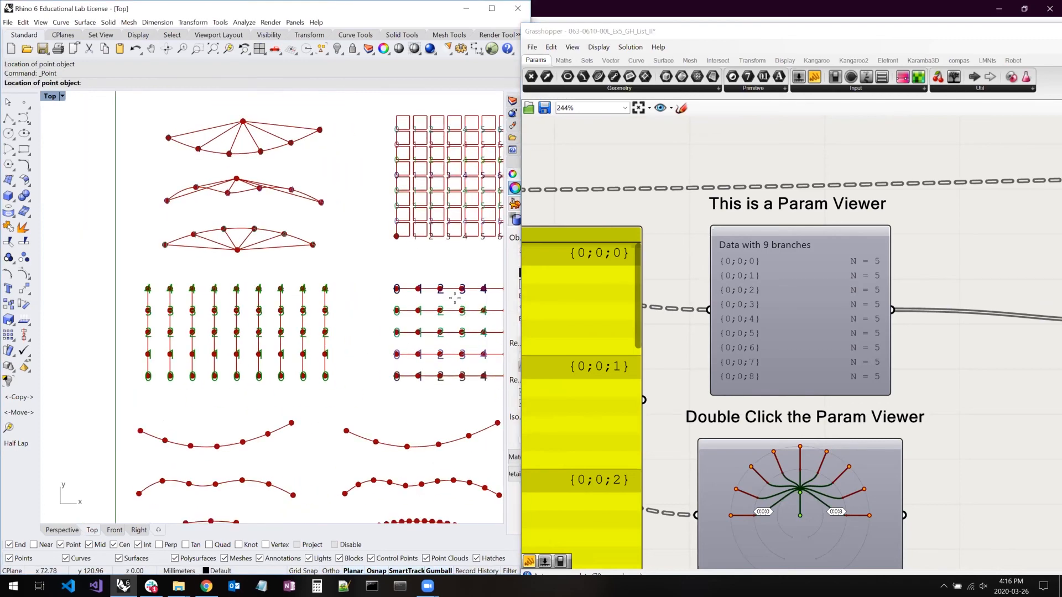
{"action": "scroll", "coordinate": [708, 321], "scroll_direction": "down", "scroll_amount": 5}
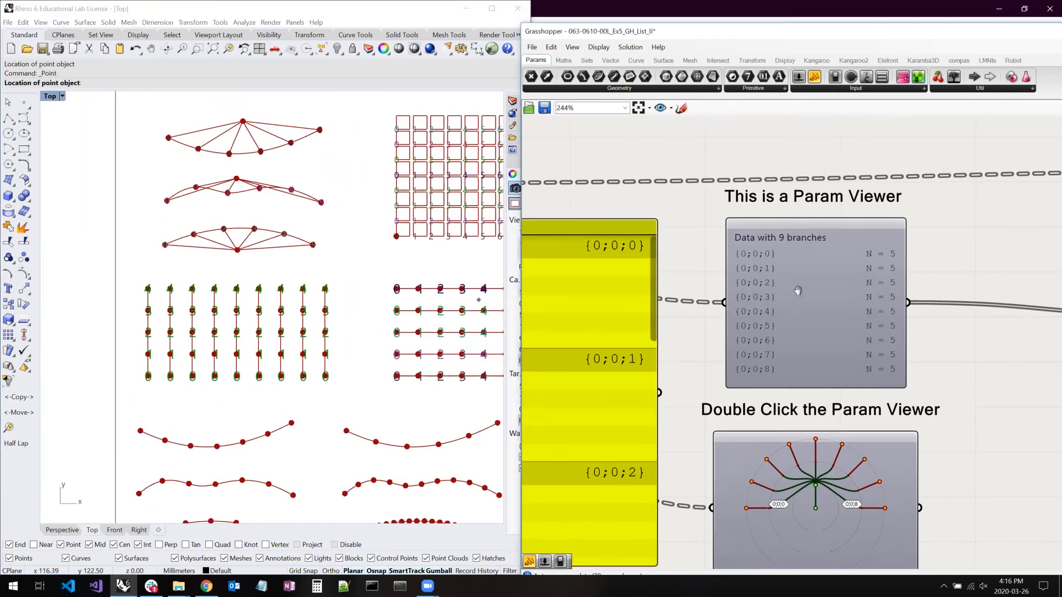
{"action": "right_click_drag", "start_coordinate": [768, 338], "coordinate": [837, 324]}
{"action": "right_click_drag", "start_coordinate": [767, 420], "coordinate": [819, 346]}
{"action": "left_click", "coordinate": [945, 363]}
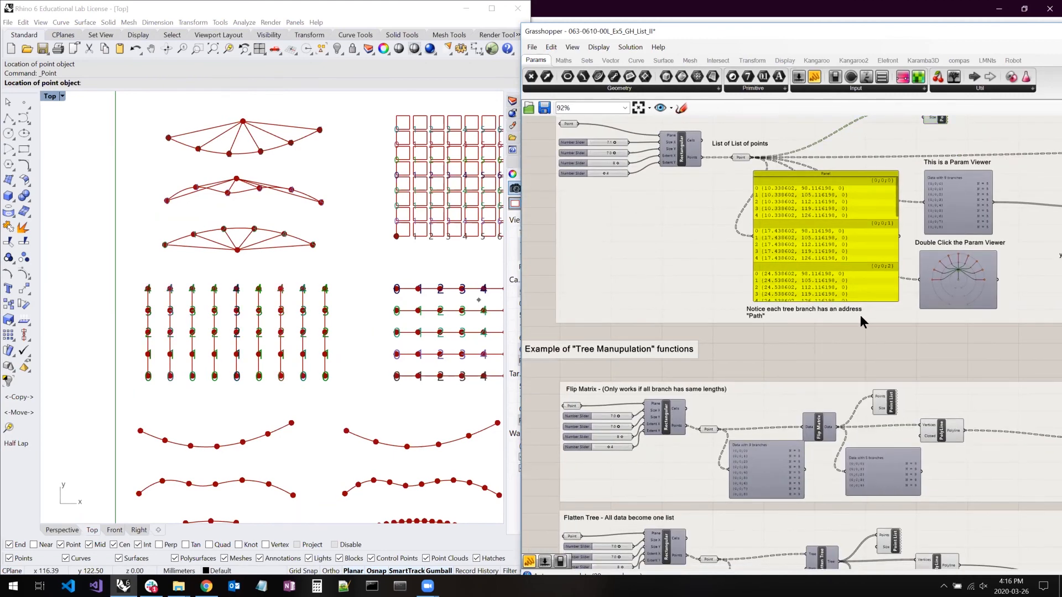
- Wire the Point parameter directly into the Points input of the Flip Matrix section's Point List, bypassing Flip Matrix
{"action": "scroll", "coordinate": [686, 354], "scroll_direction": "up", "scroll_amount": 3}
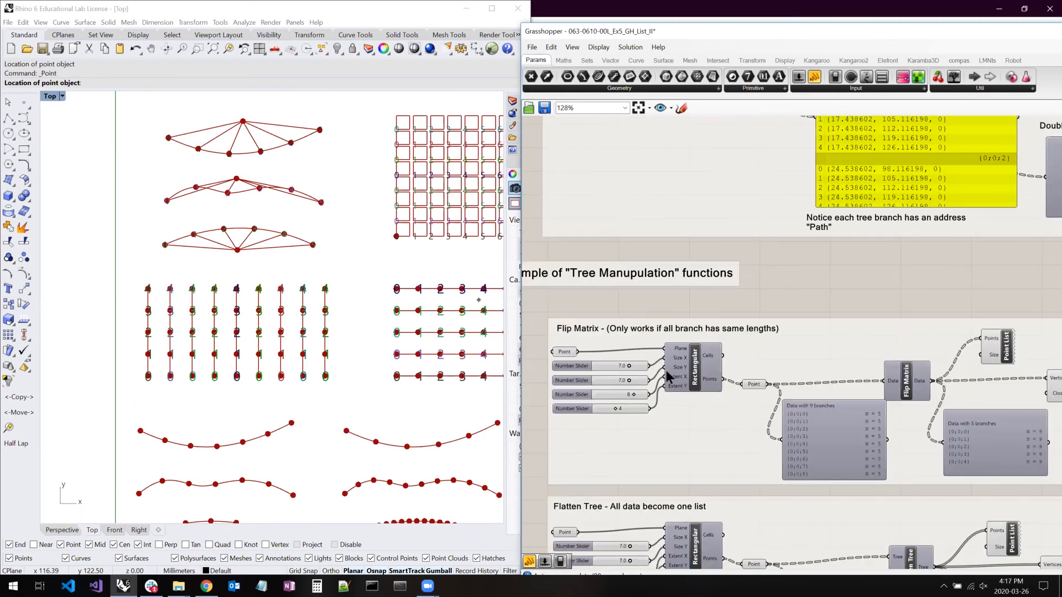
{"action": "left_click", "coordinate": [540, 347]}
{"action": "right_click_drag", "start_coordinate": [393, 341], "coordinate": [202, 331]}
{"action": "left_click", "coordinate": [765, 386]}
{"action": "left_click_drag", "start_coordinate": [1053, 340], "coordinate": [765, 384]}
{"action": "scroll", "coordinate": [236, 358], "scroll_direction": "up", "scroll_amount": 5}
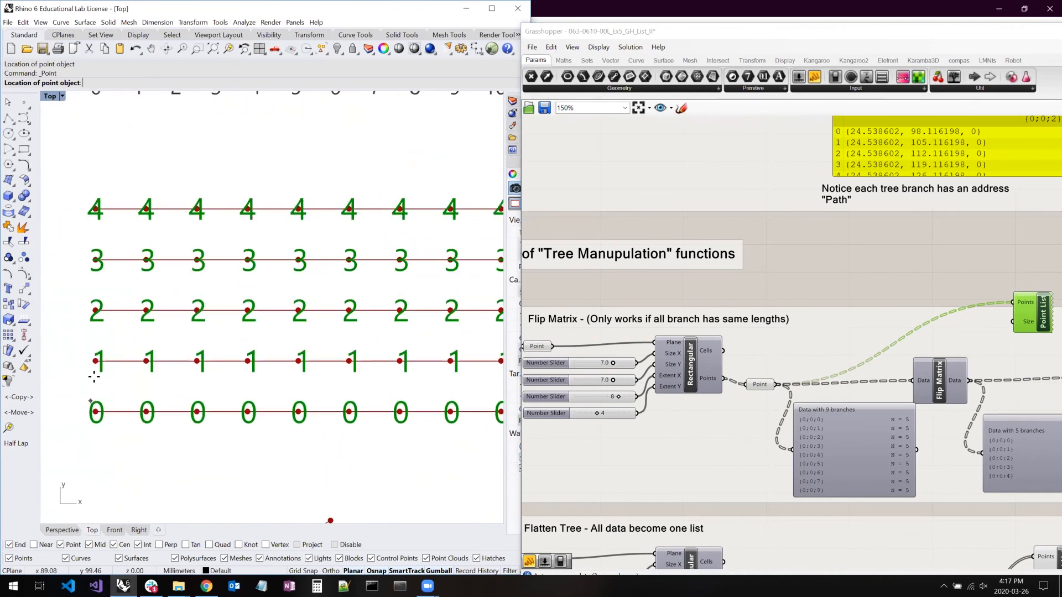
- Connect Flip Matrix's Data output to the Point List's Points input, and inspect the renumbered rows in Rhino
{"action": "left_click_drag", "start_coordinate": [952, 386], "coordinate": [1011, 302]}
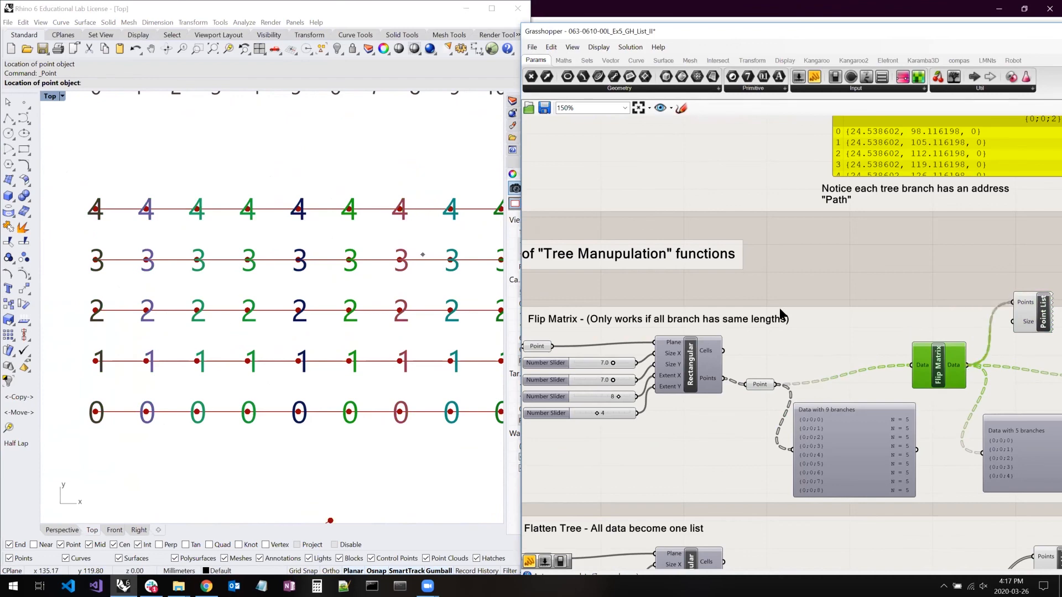
{"action": "scroll", "coordinate": [221, 396], "scroll_direction": "down", "scroll_amount": 5}
{"action": "key", "text": "Escape"}
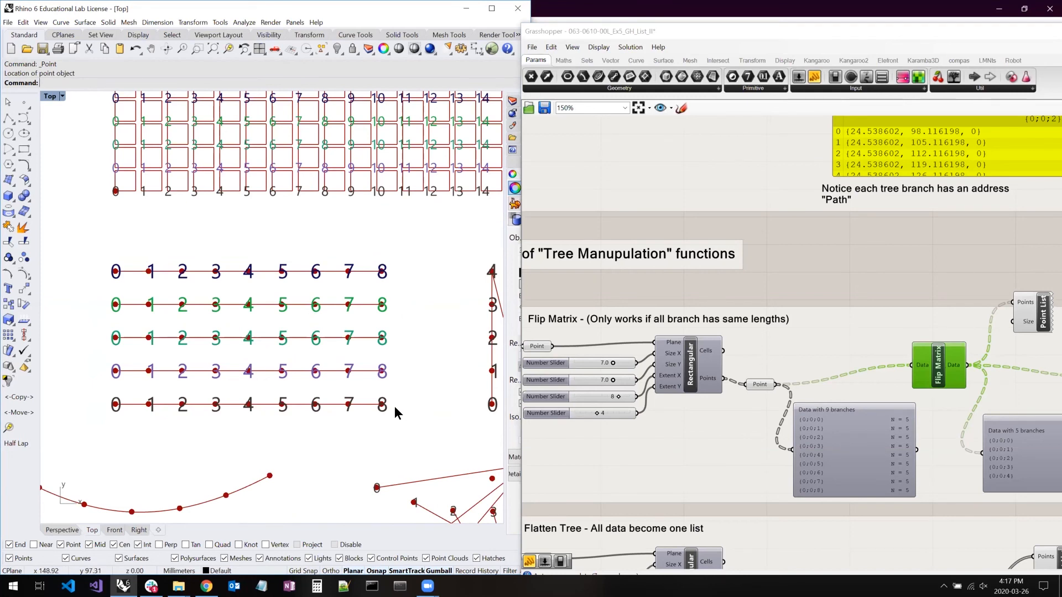
- Place a new Param Viewer above the existing one in the Flip Matrix section and wire the Point parameter into it
{"action": "right_click_drag", "start_coordinate": [859, 228], "coordinate": [717, 222]}
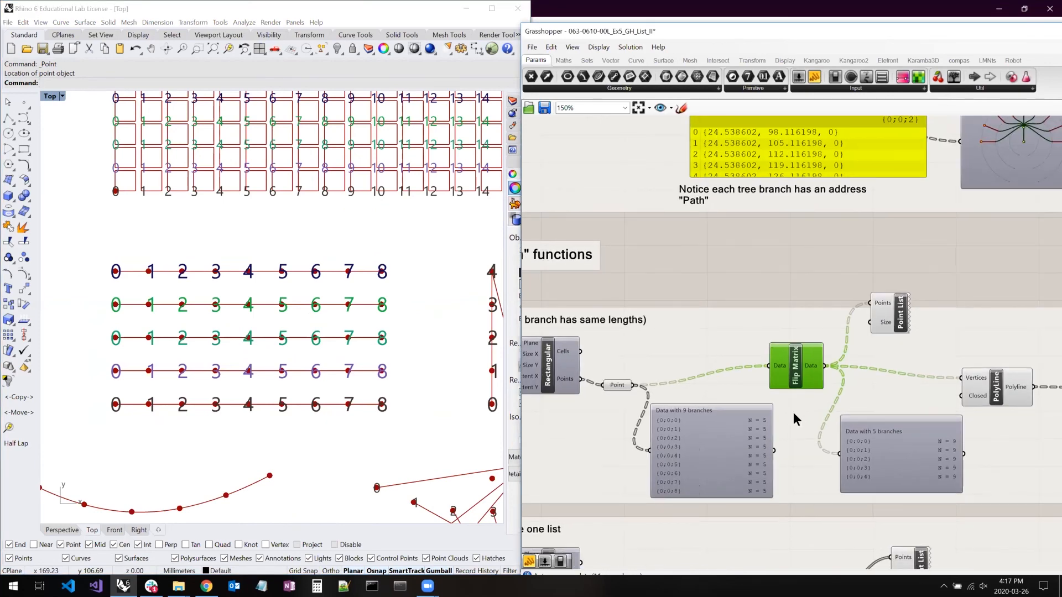
{"action": "right_click_drag", "start_coordinate": [714, 397], "coordinate": [704, 374]}
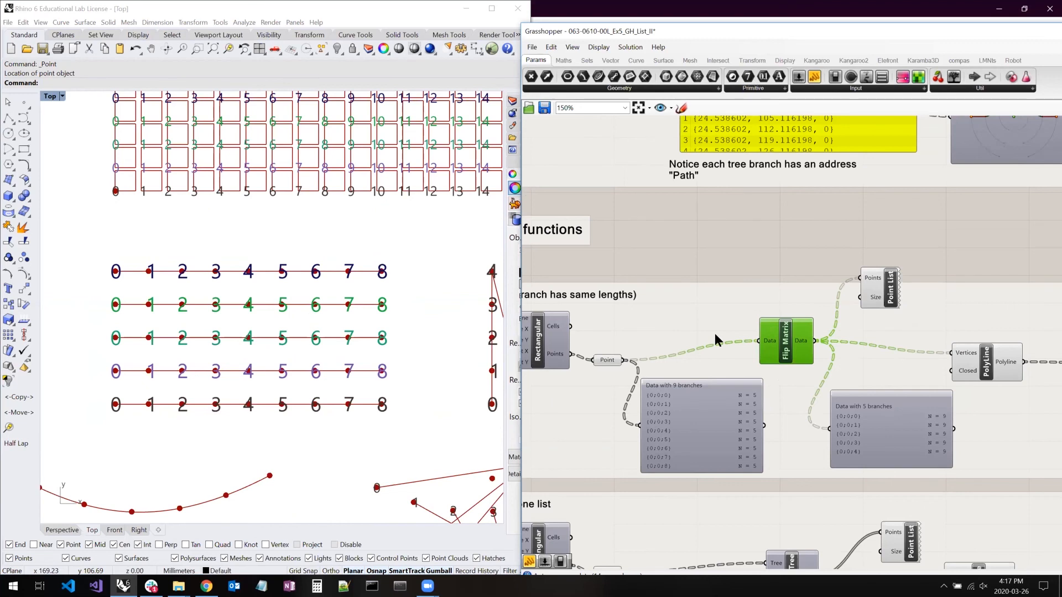
{"action": "left_click", "coordinate": [968, 88]}
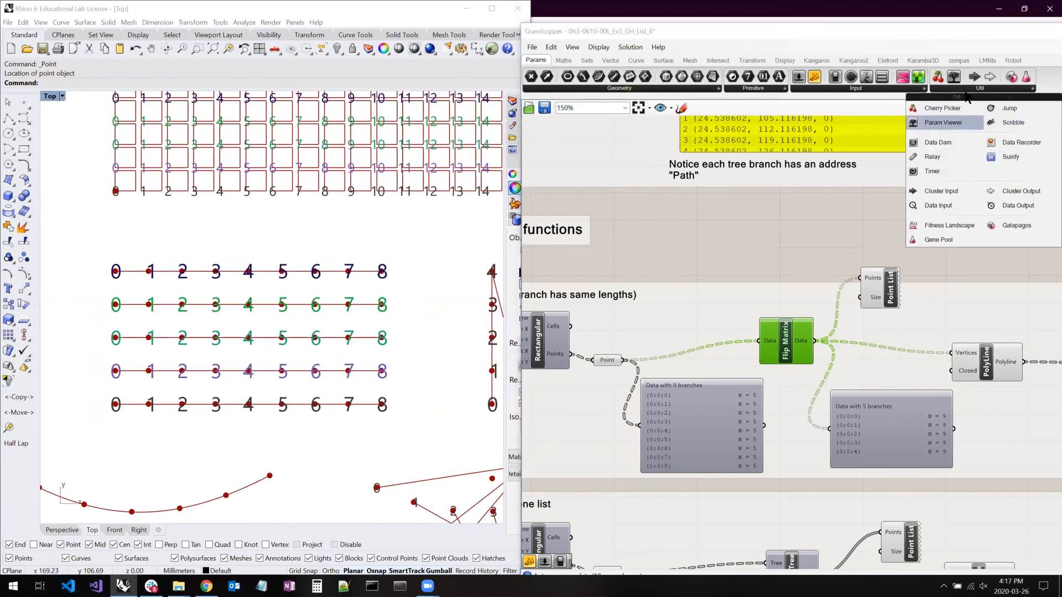
{"action": "left_click", "coordinate": [947, 123]}
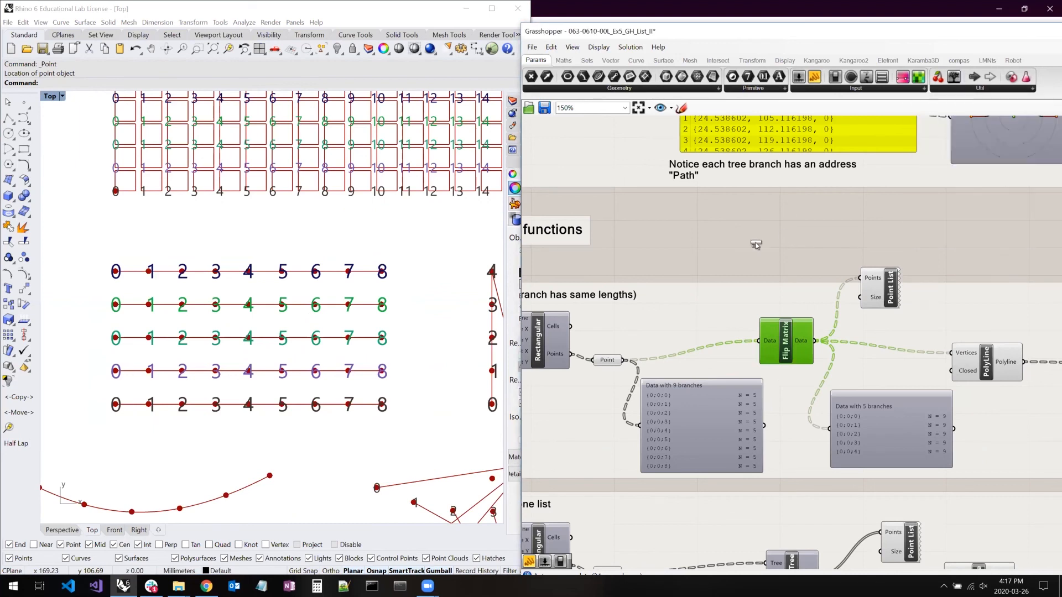
{"action": "left_click", "coordinate": [723, 253]}
{"action": "left_click_drag", "start_coordinate": [625, 360], "coordinate": [697, 279]}
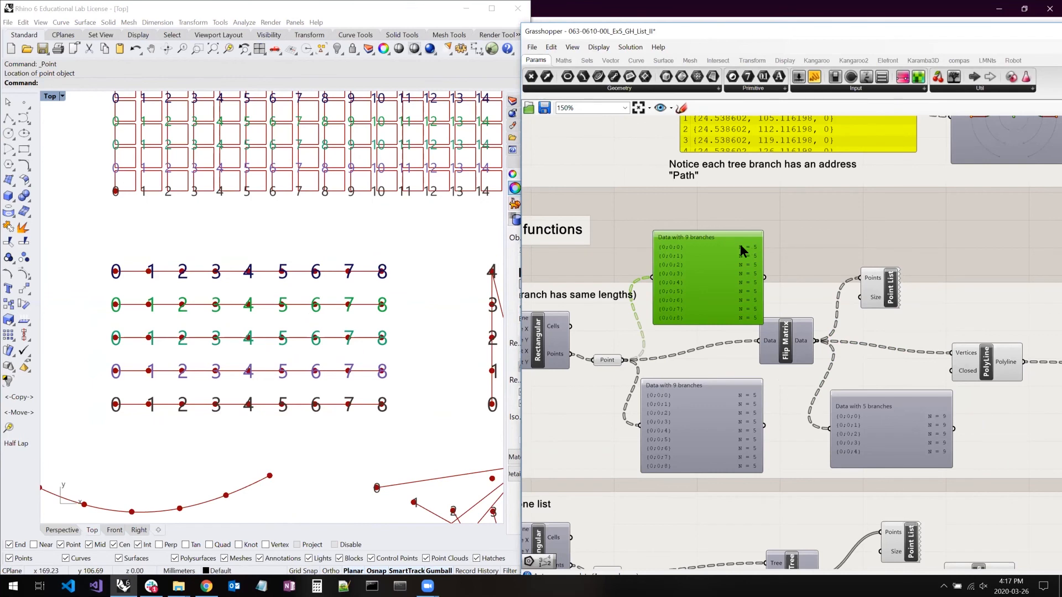
- Switch the new Param Viewer to its tree graph view and back to the text list, and delete it
{"action": "double_click", "coordinate": [719, 271]}
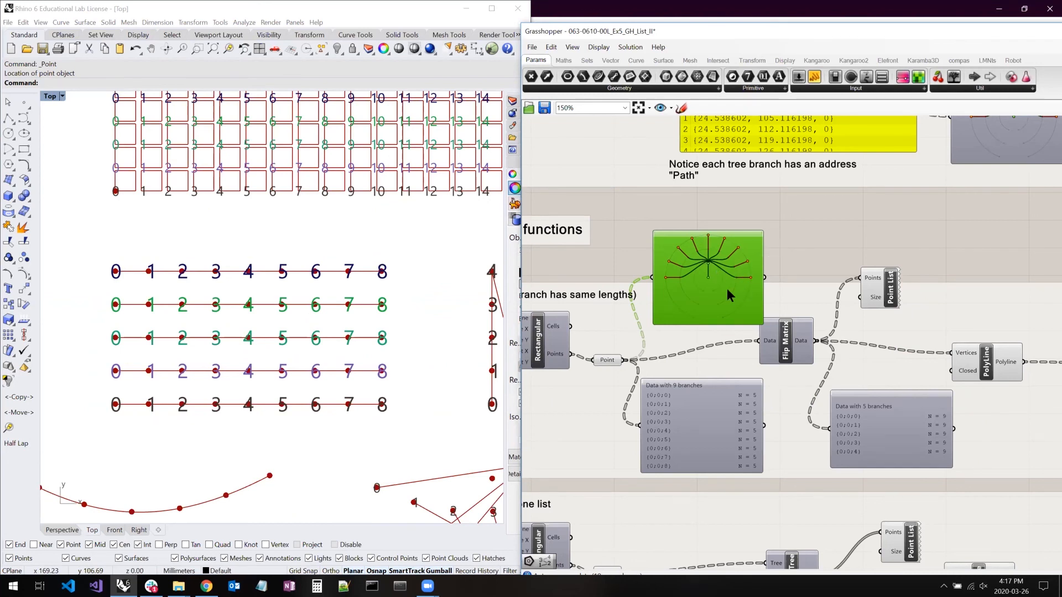
{"action": "double_click", "coordinate": [744, 279]}
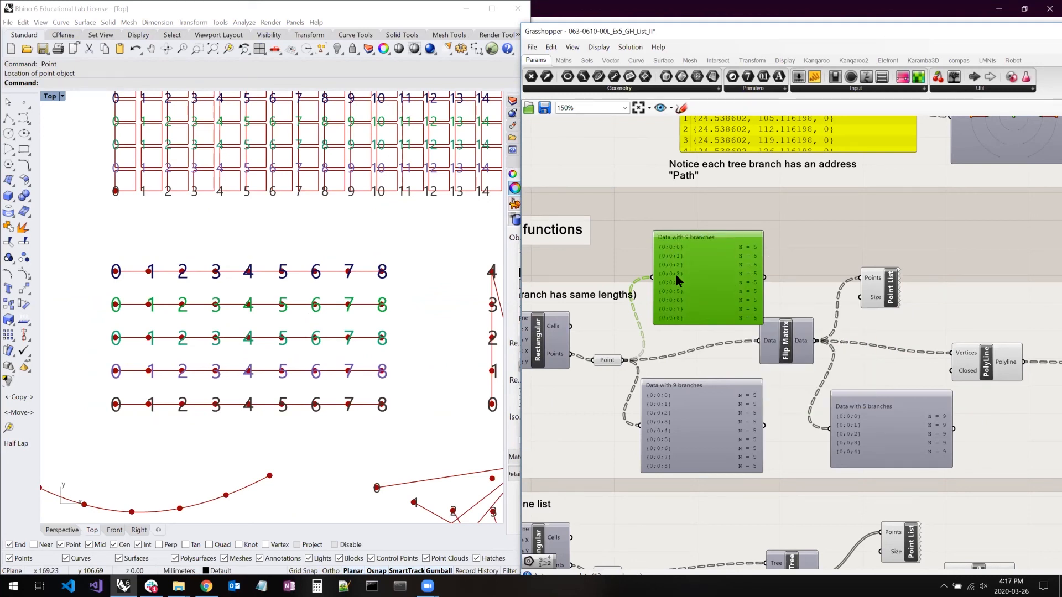
{"action": "left_click", "coordinate": [777, 265]}
- Select the Point parameter and the Flip Matrix component in turn to compare the tree structure before and after flipping
{"action": "right_click_drag", "start_coordinate": [668, 265], "coordinate": [765, 271]}
{"action": "left_click_drag", "start_coordinate": [701, 364], "coordinate": [713, 360]}
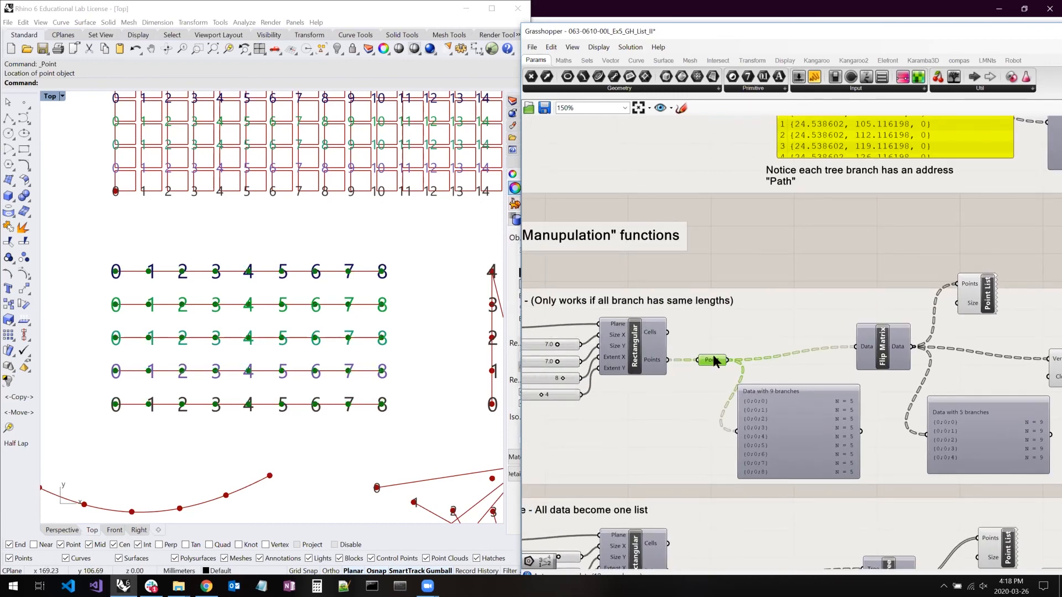
{"action": "left_click", "coordinate": [884, 356]}
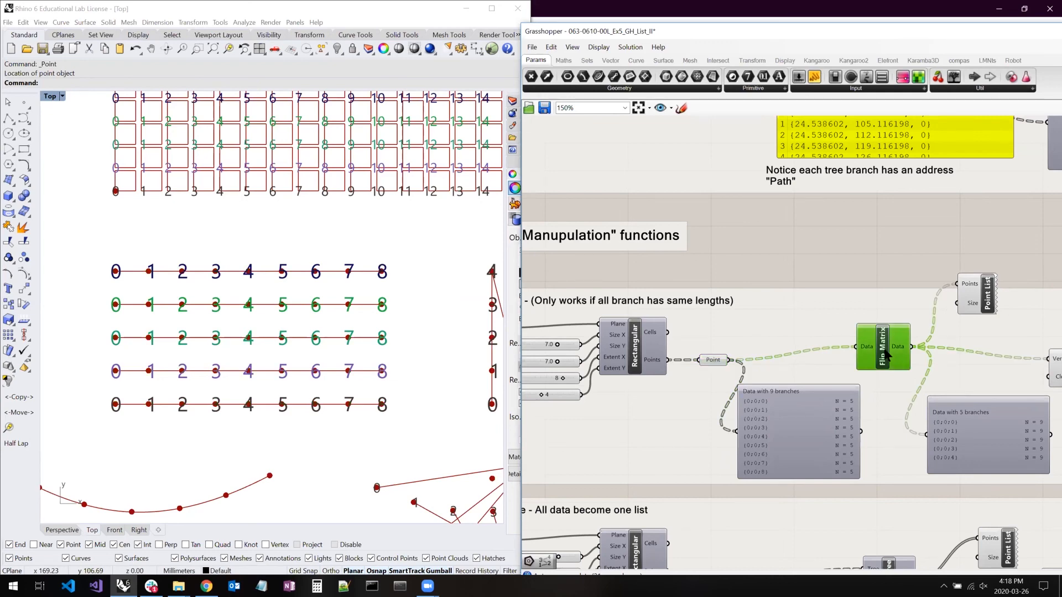
{"action": "right_click_drag", "start_coordinate": [884, 354], "coordinate": [651, 332]}
{"action": "right_click_drag", "start_coordinate": [331, 301], "coordinate": [440, 316]}
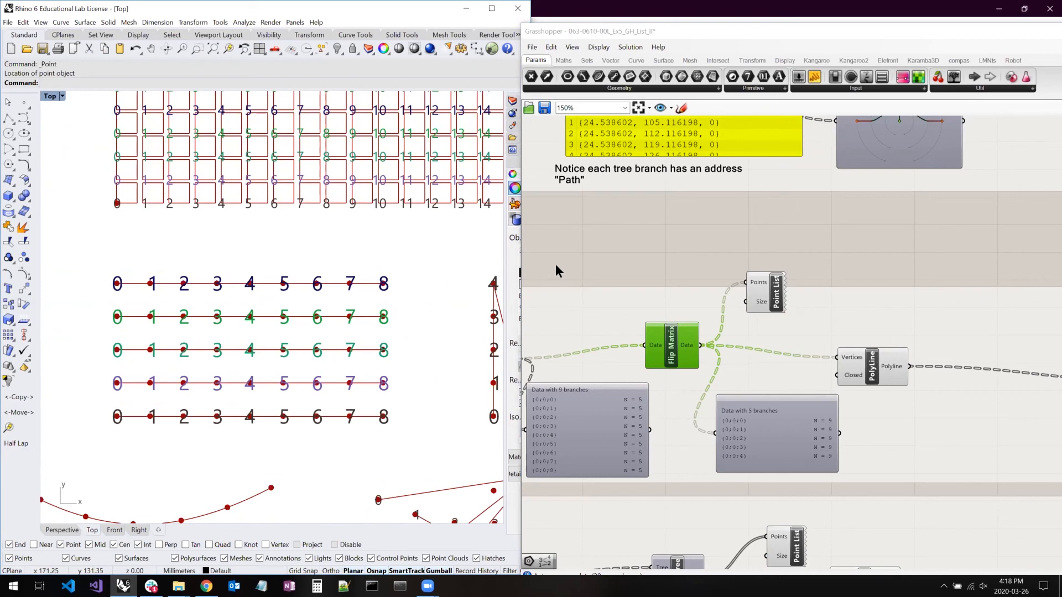
{"action": "right_click_drag", "start_coordinate": [659, 253], "coordinate": [920, 314]}
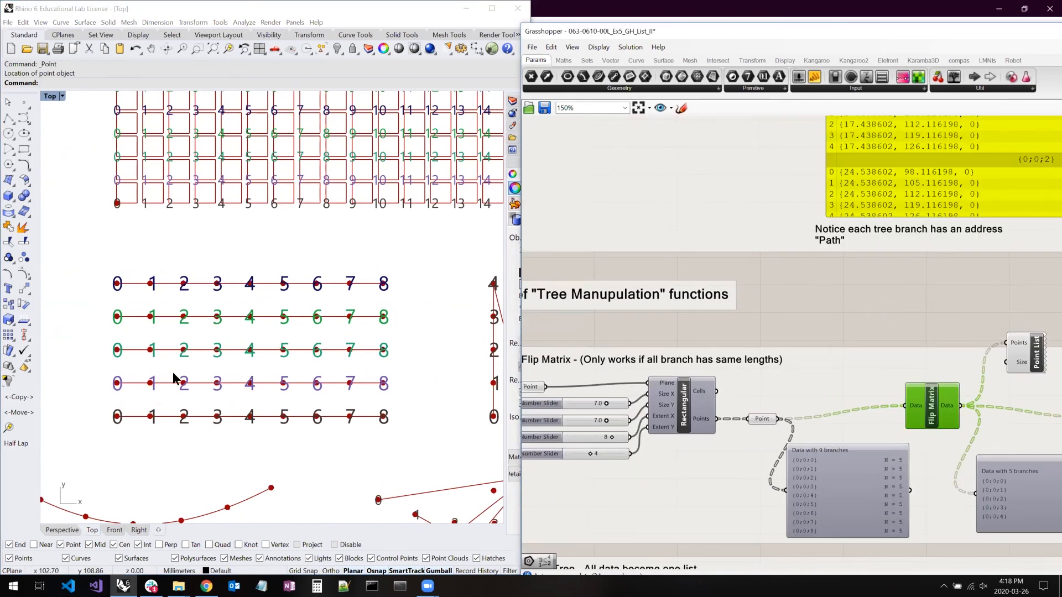
- Locate the zigzag polyline through the numbered grid in Rhino and the matching Flatten Tree section of the definition
{"action": "right_click_drag", "start_coordinate": [363, 355], "coordinate": [119, 333]}
{"action": "right_click_drag", "start_coordinate": [483, 344], "coordinate": [199, 322]}
{"action": "right_click", "coordinate": [199, 322]}
{"action": "right_click_drag", "start_coordinate": [914, 316], "coordinate": [611, 308]}
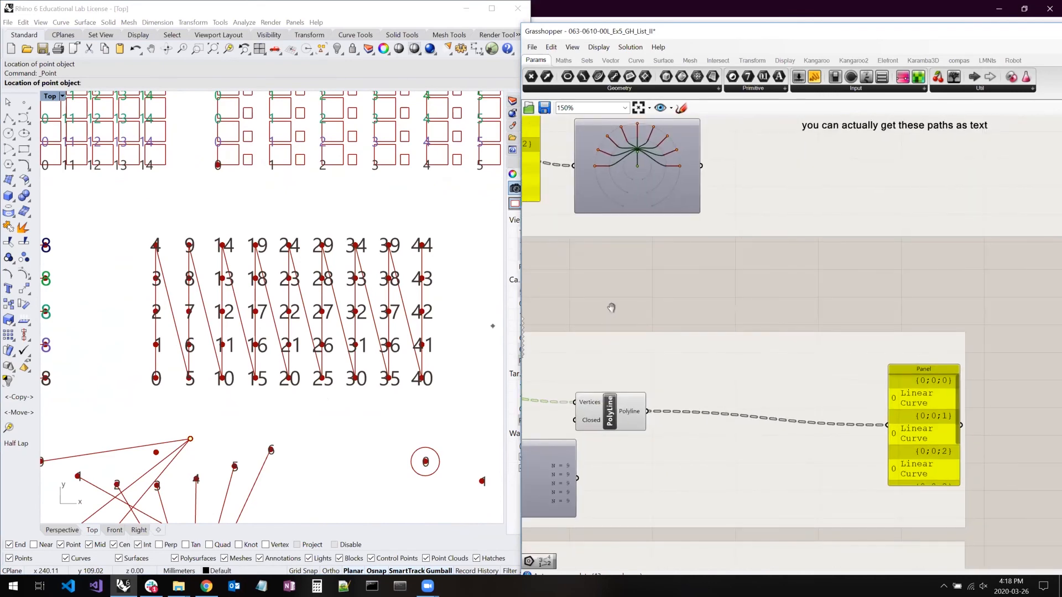
{"action": "right_click", "coordinate": [610, 308]}
{"action": "left_click", "coordinate": [611, 289]}
{"action": "scroll", "coordinate": [702, 319], "scroll_direction": "down", "scroll_amount": 2}
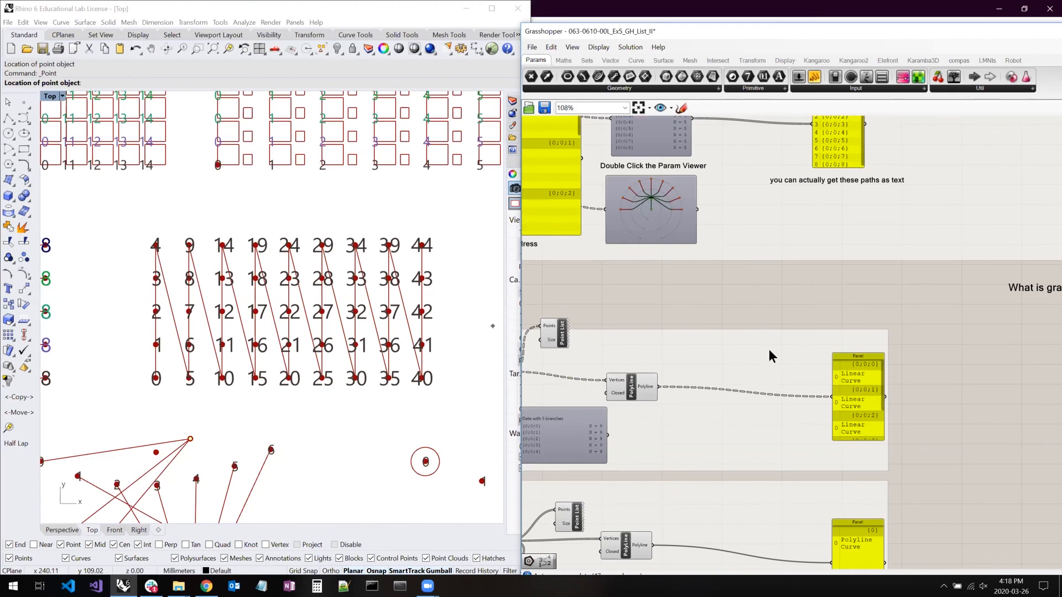
{"action": "right_click_drag", "start_coordinate": [768, 361], "coordinate": [931, 316]}
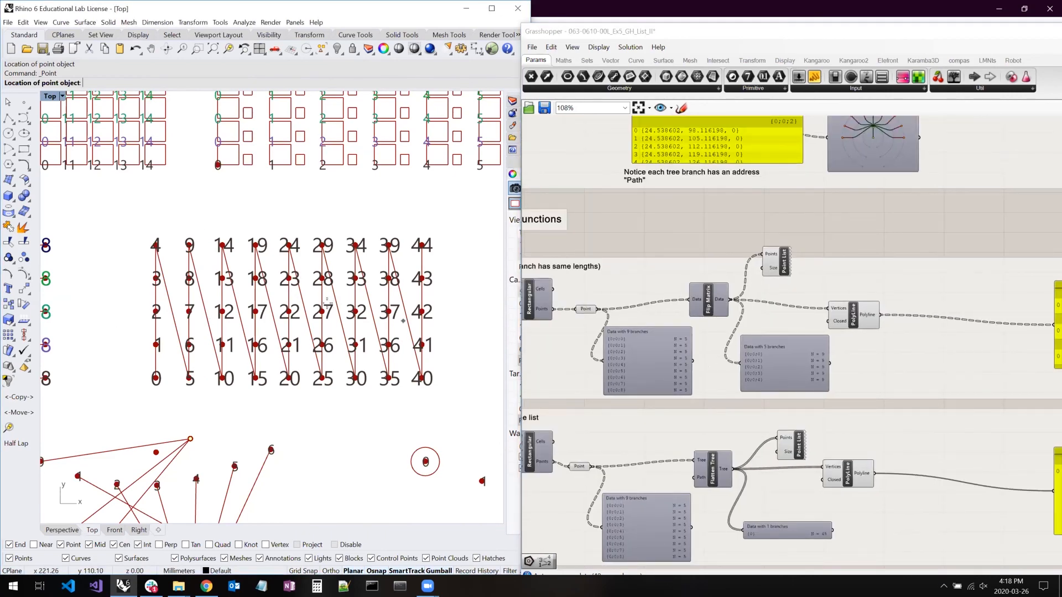
{"action": "scroll", "coordinate": [327, 303], "scroll_direction": "up", "scroll_amount": 2}
{"action": "scroll", "coordinate": [342, 325], "scroll_direction": "down", "scroll_amount": 1}
{"action": "right_click_drag", "start_coordinate": [665, 357], "coordinate": [850, 290]}
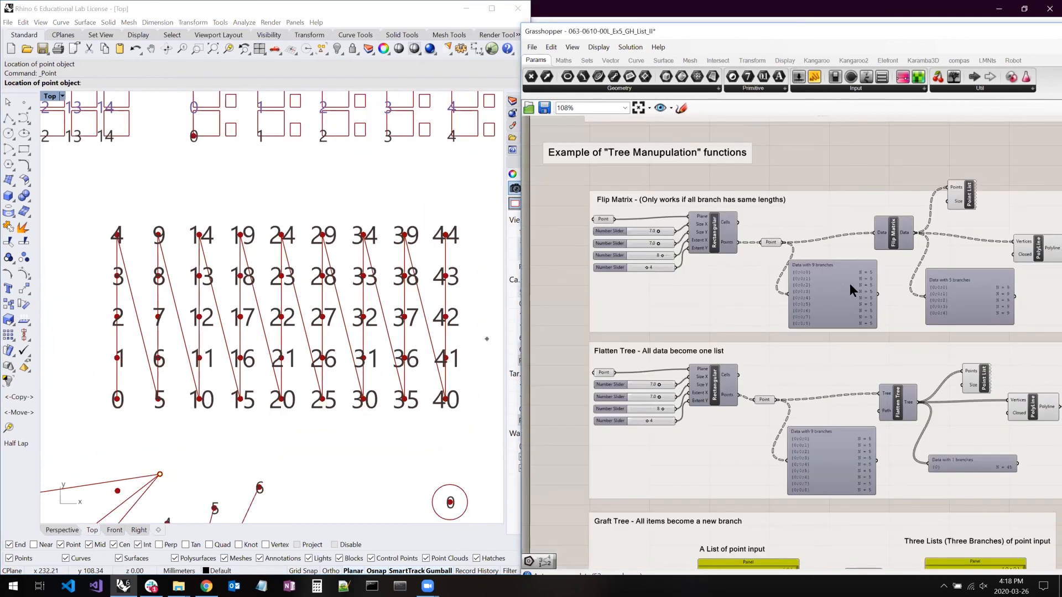
- Select the Point parameter and the Flatten Tree component in turn, and compare the branches listed before and after flattening
{"action": "scroll", "coordinate": [811, 403], "scroll_direction": "up", "scroll_amount": 4}
{"action": "left_click", "coordinate": [814, 388]}
{"action": "right_click_drag", "start_coordinate": [776, 340], "coordinate": [682, 413]}
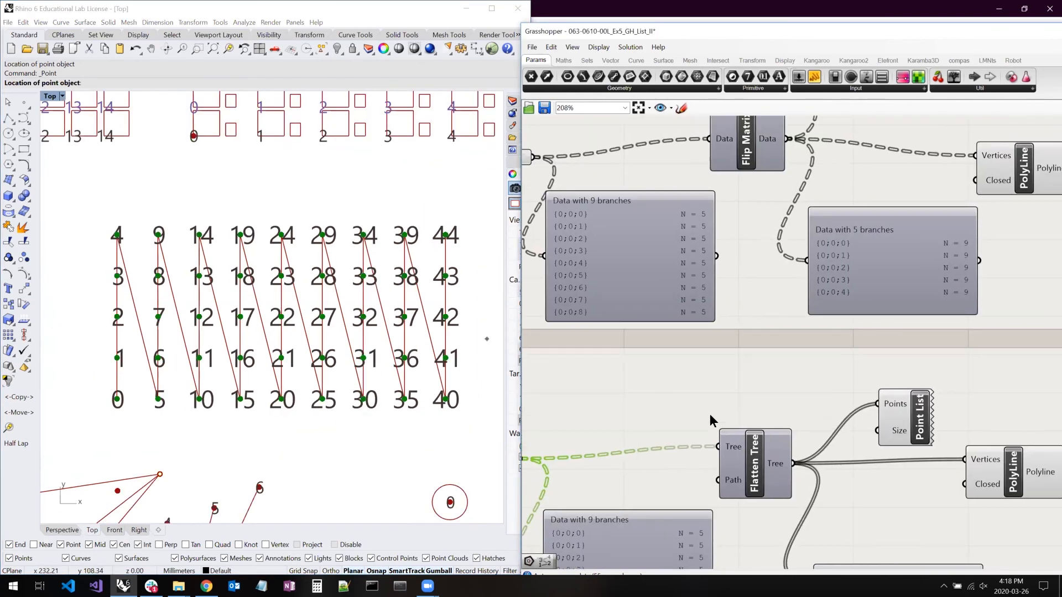
{"action": "left_click", "coordinate": [757, 477]}
{"action": "right_click_drag", "start_coordinate": [815, 386], "coordinate": [834, 326]}
{"action": "right_click", "coordinate": [834, 326]}
{"action": "right_click_drag", "start_coordinate": [669, 252], "coordinate": [656, 295]}
{"action": "scroll", "coordinate": [655, 295], "scroll_direction": "down", "scroll_amount": 1}
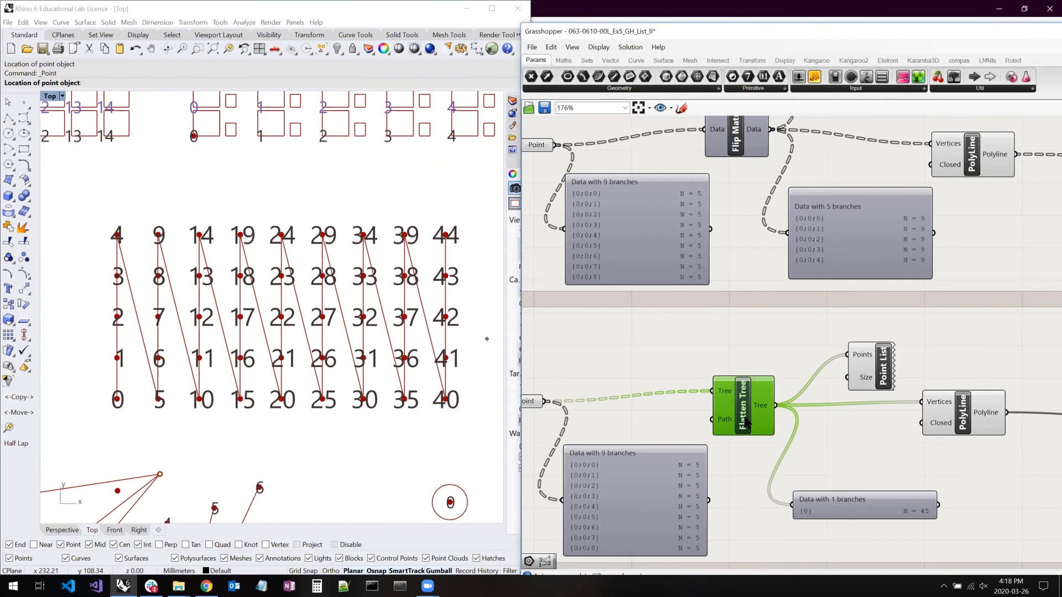
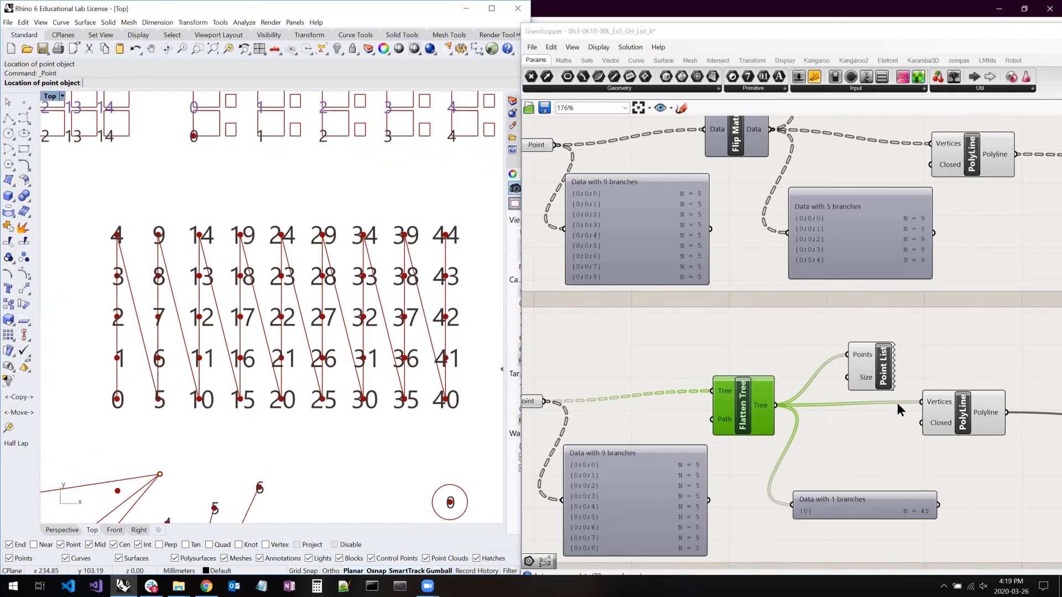
- Select the PolyLine component in the Flatten Tree section to highlight its curve in Rhino, and follow its output
{"action": "left_click", "coordinate": [962, 419]}
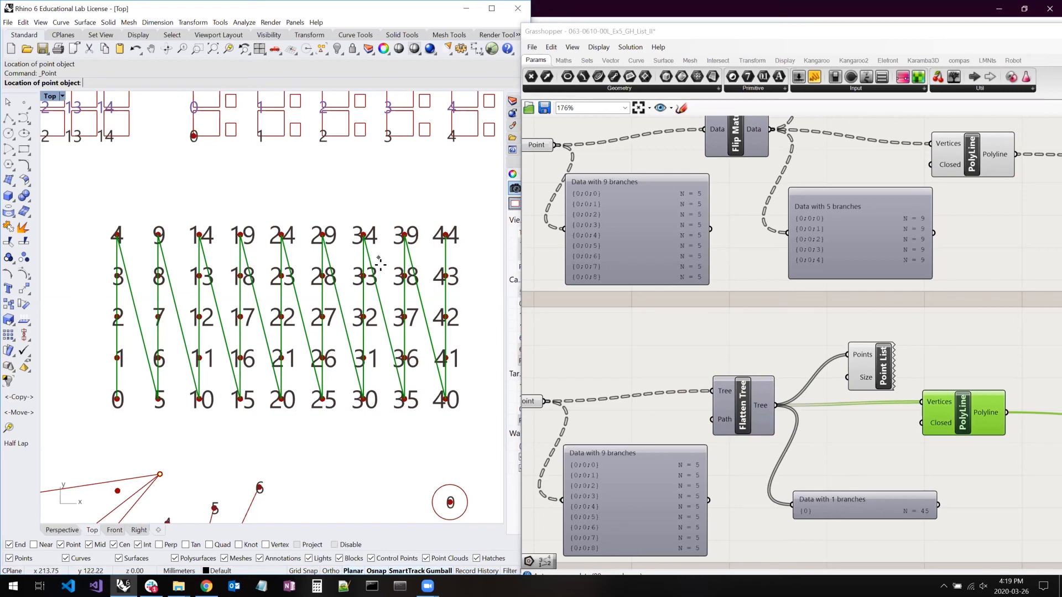
{"action": "right_click_drag", "start_coordinate": [970, 378], "coordinate": [973, 350]}
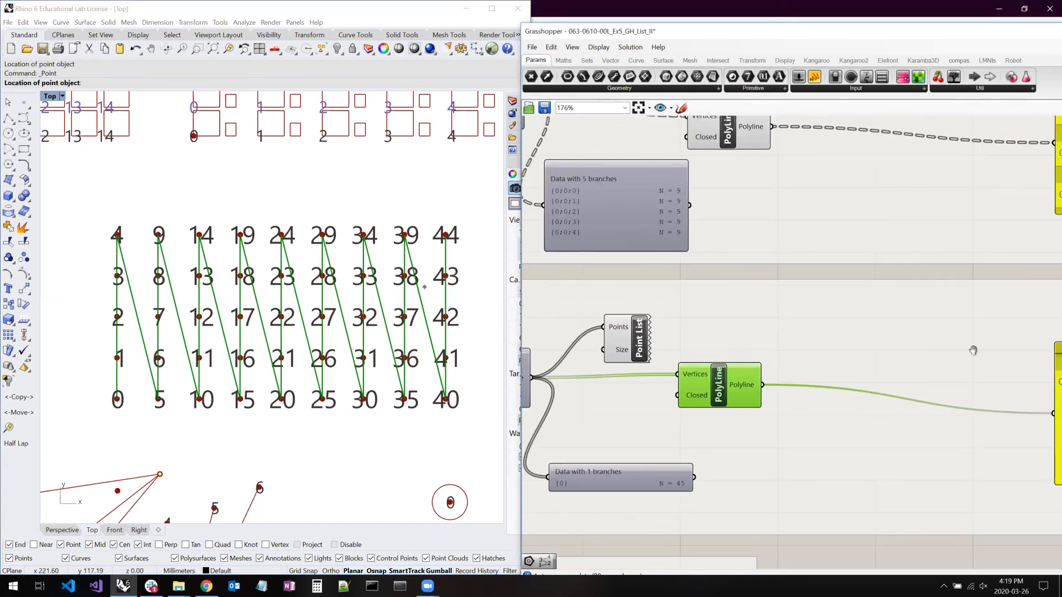
{"action": "scroll", "coordinate": [973, 350], "scroll_direction": "down", "scroll_amount": 6}
{"action": "scroll", "coordinate": [944, 344], "scroll_direction": "up", "scroll_amount": 3}
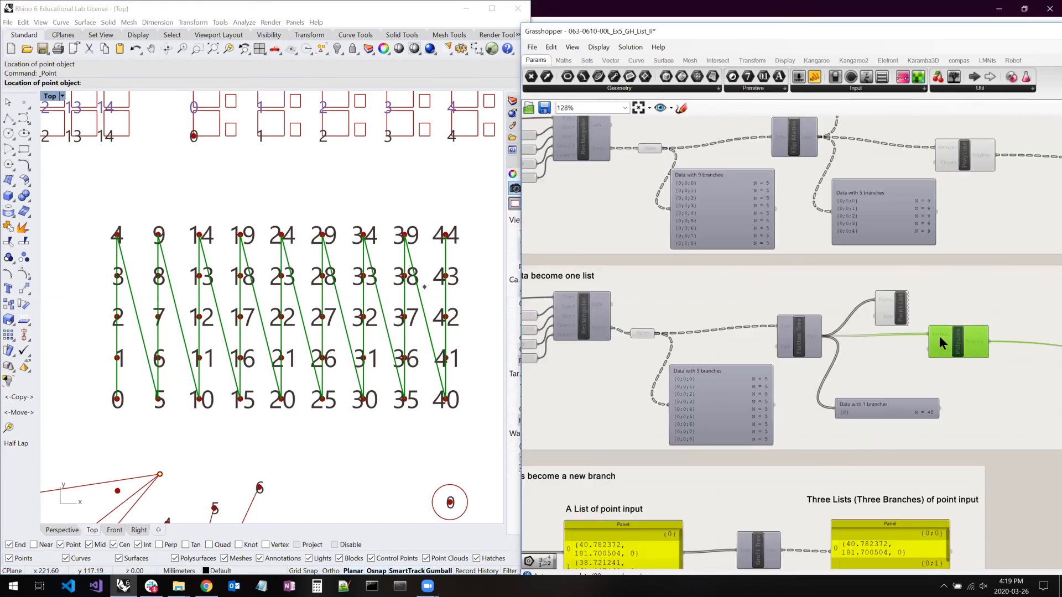
- Locate the Graft Tree section below Flatten Tree and select its whole group to point it out
{"action": "right_click_drag", "start_coordinate": [895, 381], "coordinate": [947, 342]}
{"action": "scroll", "coordinate": [810, 374], "scroll_direction": "down", "scroll_amount": 1}
{"action": "left_click_drag", "start_coordinate": [549, 409], "coordinate": [1039, 542]}
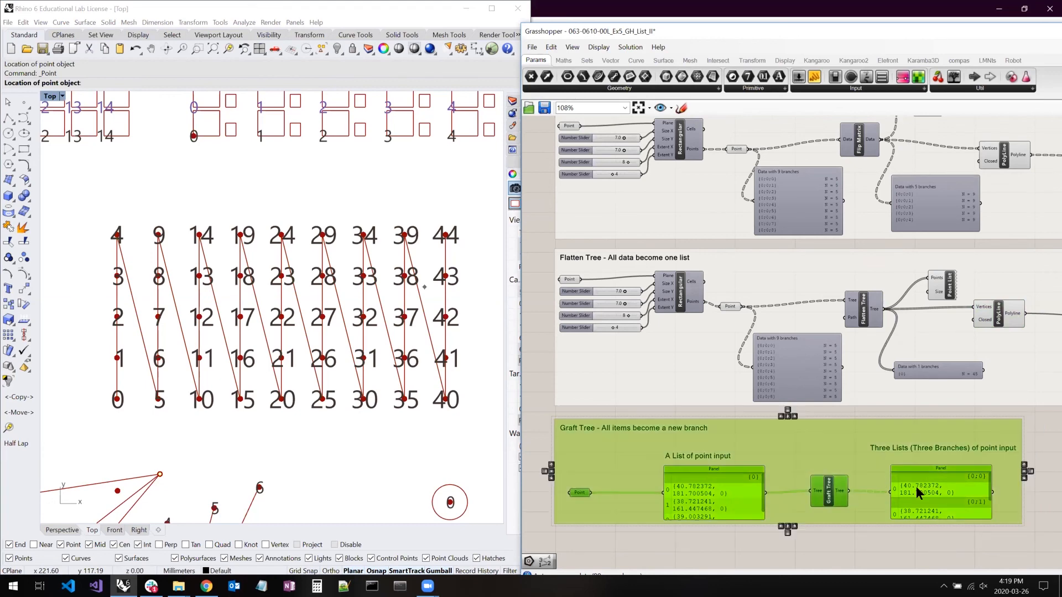
{"action": "left_click", "coordinate": [931, 385]}
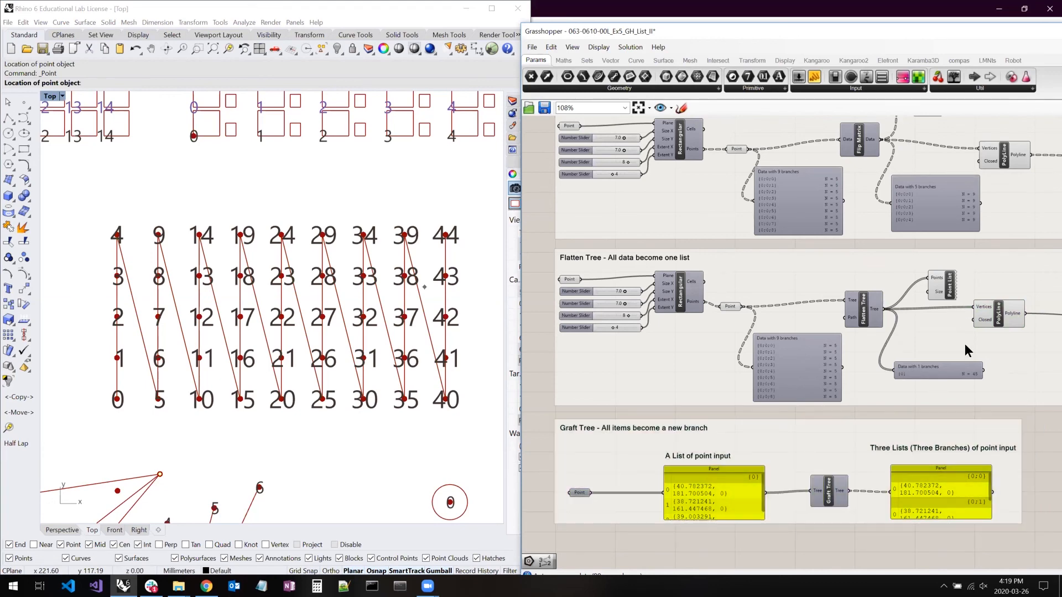
- Try Reverse on the Flatten Tree component's Tree output, switch it off again, and view the output's other data options
{"action": "scroll", "coordinate": [914, 297], "scroll_direction": "up", "scroll_amount": 2}
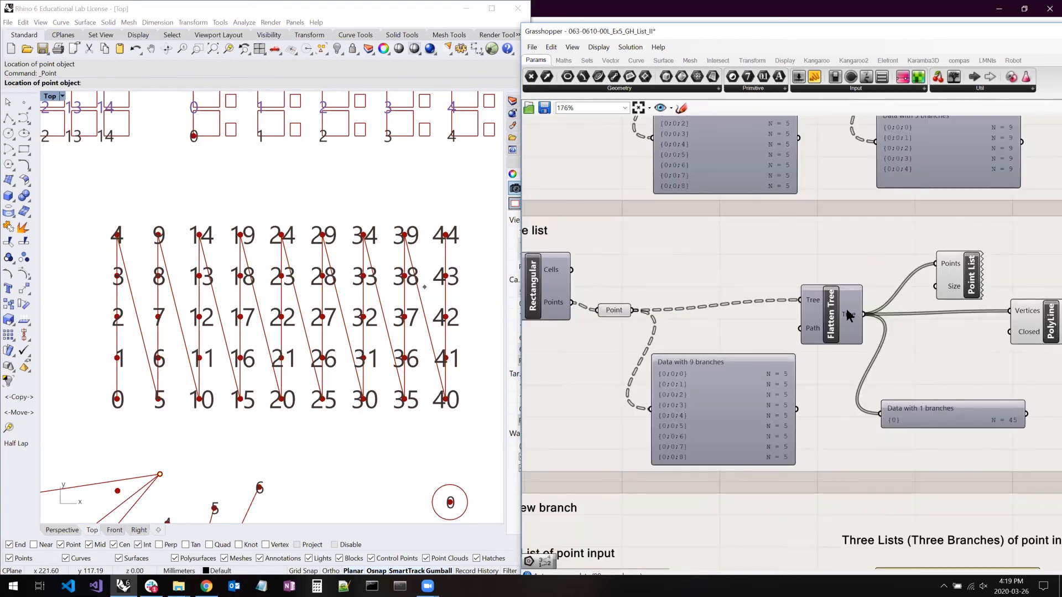
{"action": "right_click", "coordinate": [848, 315]}
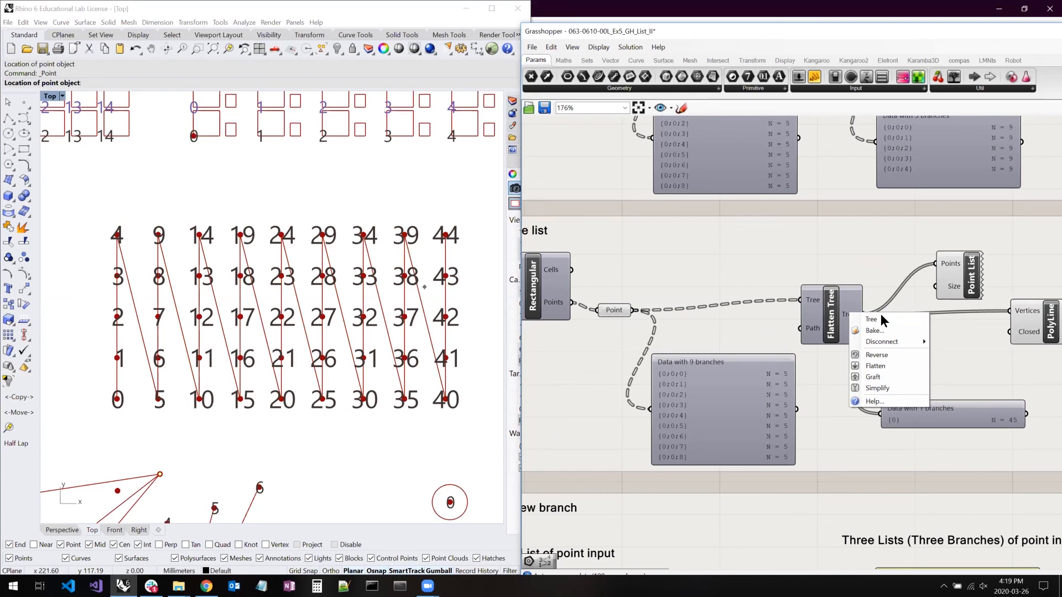
{"action": "left_click", "coordinate": [884, 354]}
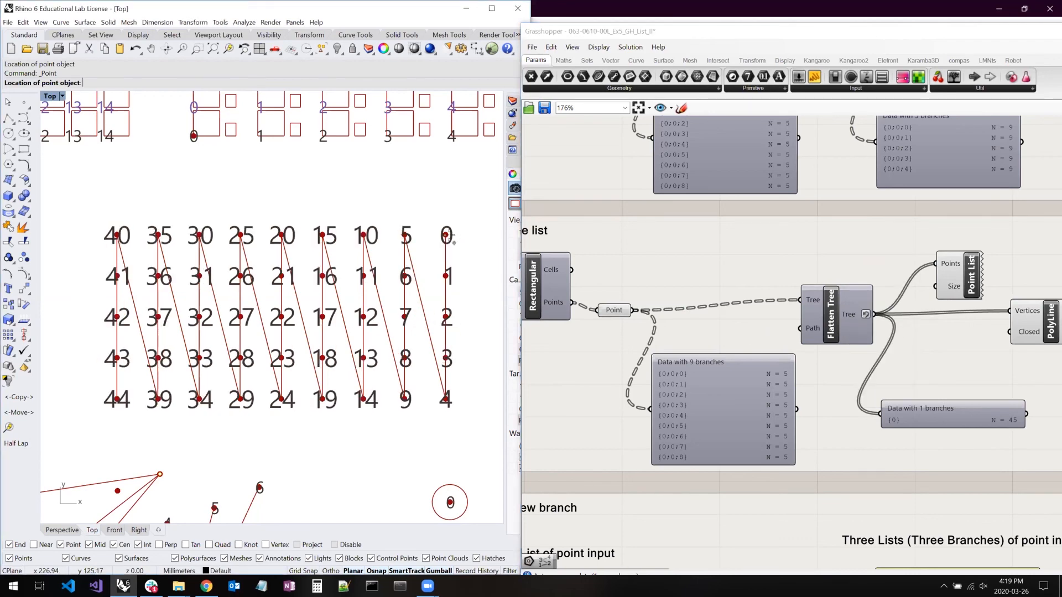
{"action": "right_click", "coordinate": [851, 313]}
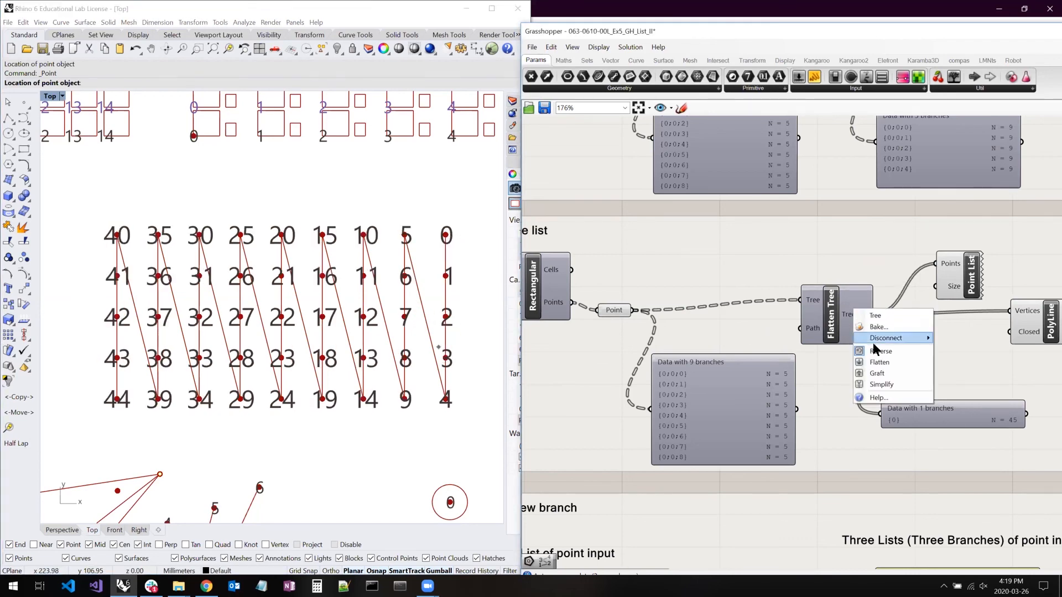
{"action": "left_click", "coordinate": [874, 347]}
{"action": "right_click", "coordinate": [841, 314]}
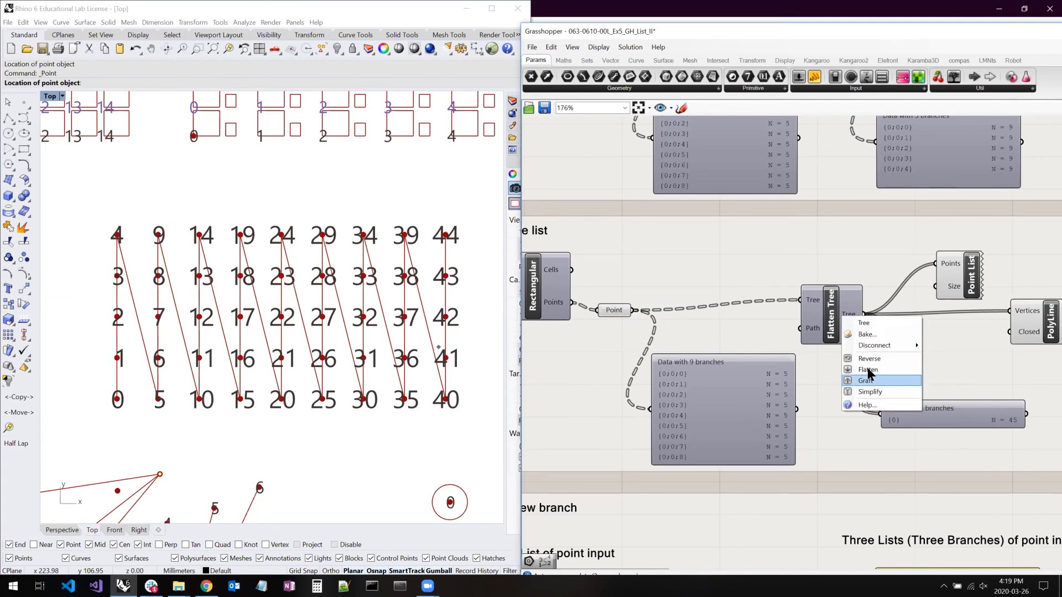
{"action": "left_click", "coordinate": [849, 469]}
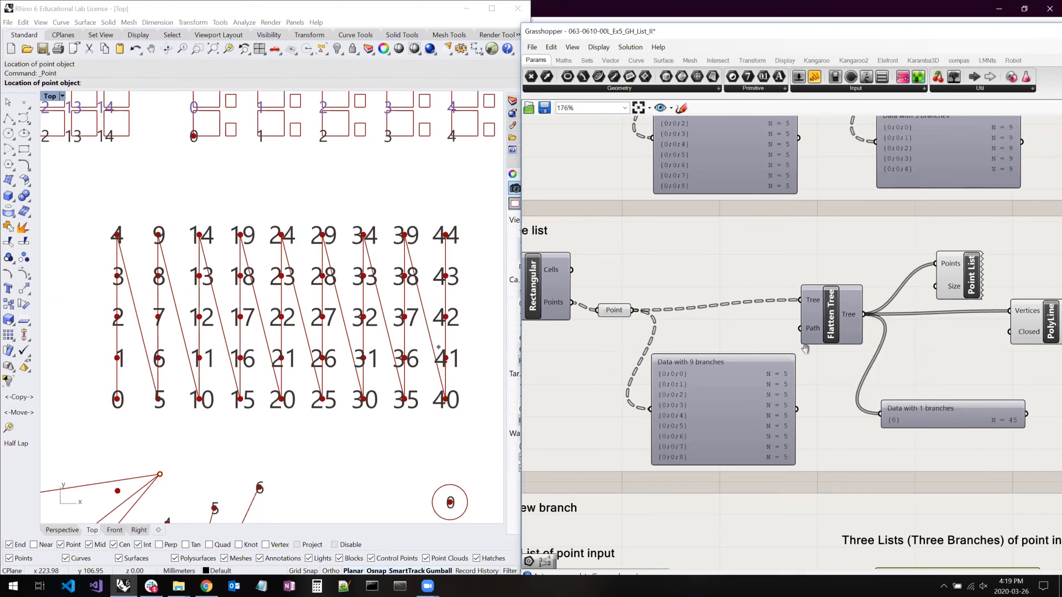
- Locate example #05, the brick pattern with Dispatch and Flip Matrix, below the Graft Tree section
{"action": "scroll", "coordinate": [805, 346], "scroll_direction": "down", "scroll_amount": 2}
{"action": "scroll", "coordinate": [842, 373], "scroll_direction": "down", "scroll_amount": 6}
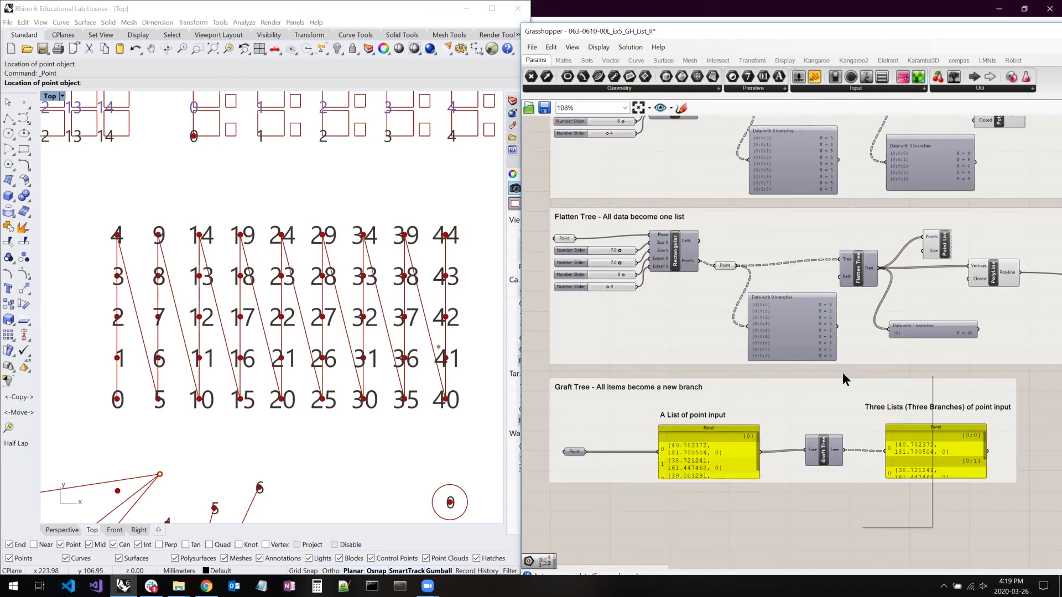
{"action": "scroll", "coordinate": [799, 374], "scroll_direction": "down", "scroll_amount": 1}
{"action": "right_click_drag", "start_coordinate": [824, 392], "coordinate": [751, 281]}
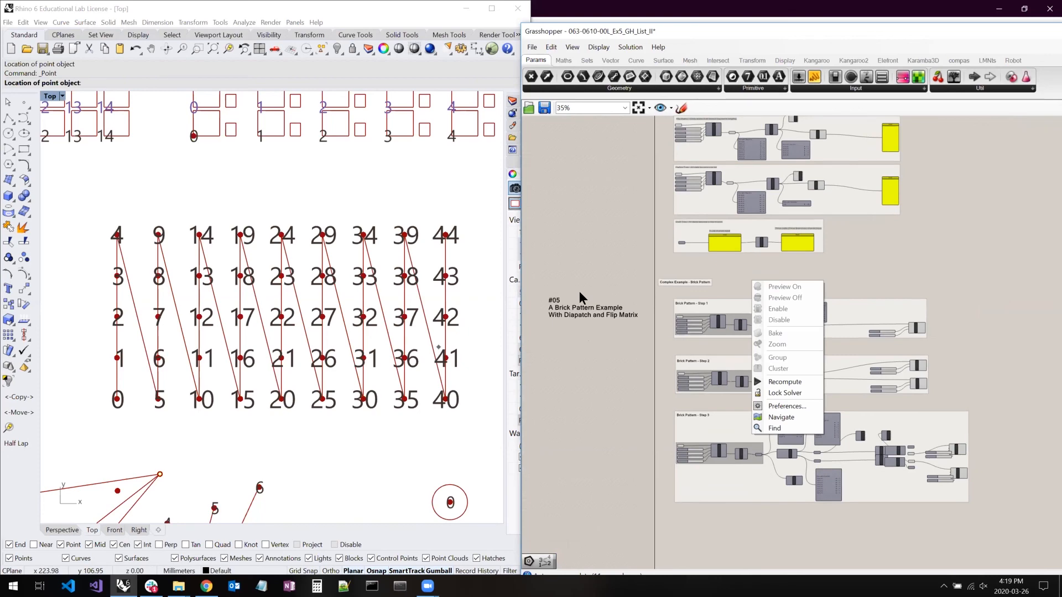
{"action": "left_click", "coordinate": [543, 271]}
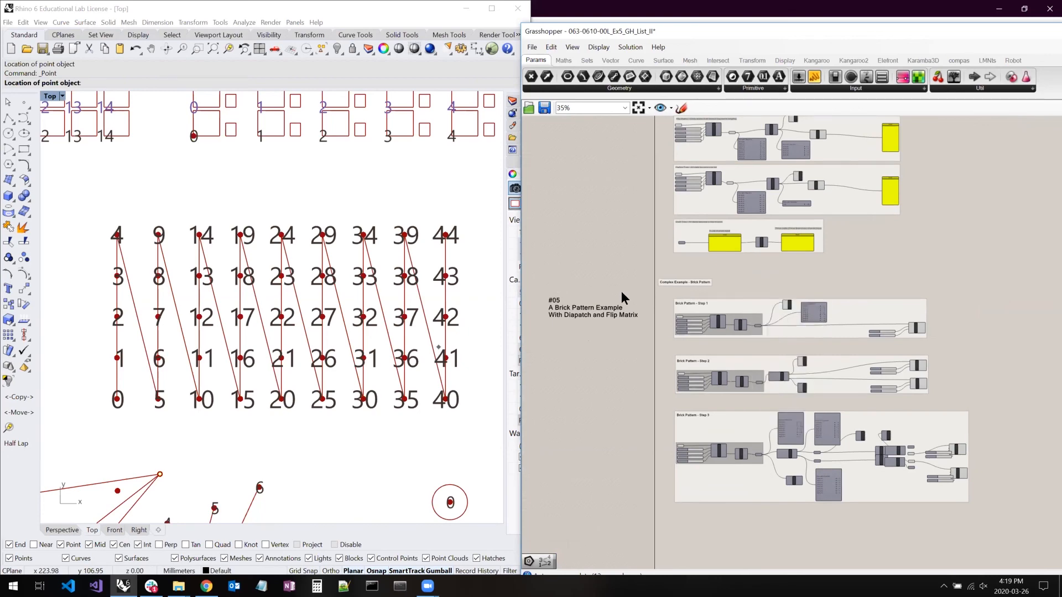
- Select the grid input group of Brick Pattern - Step 1 and find its numbered rectangle grid in the Rhino Top view
{"action": "scroll", "coordinate": [754, 325], "scroll_direction": "up", "scroll_amount": 4}
{"action": "scroll", "coordinate": [578, 312], "scroll_direction": "up", "scroll_amount": 3}
{"action": "left_click_drag", "start_coordinate": [558, 293], "coordinate": [853, 403]}
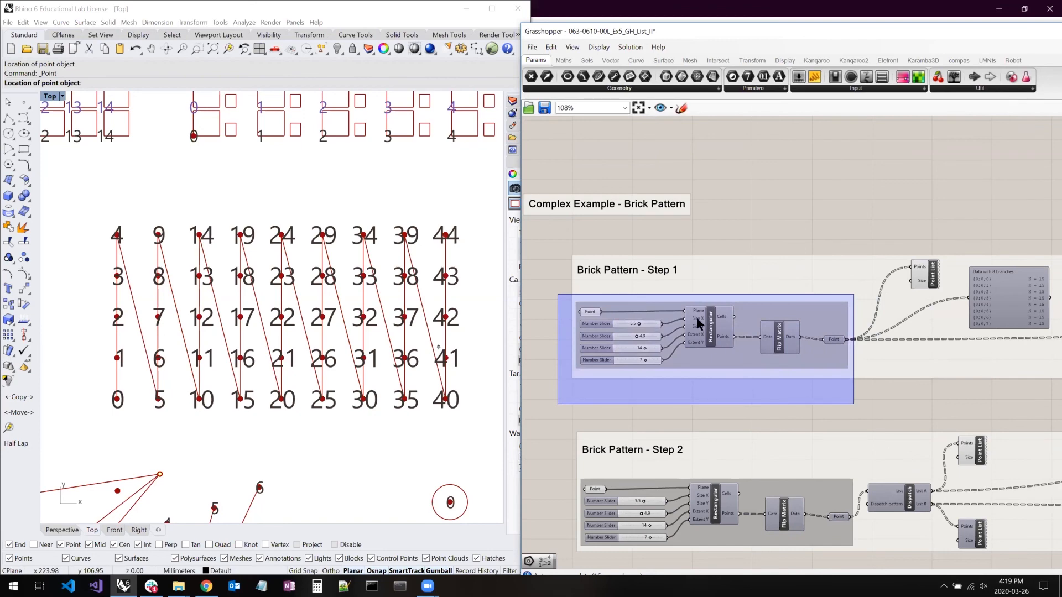
{"action": "left_click_drag", "start_coordinate": [812, 345], "coordinate": [777, 344]}
{"action": "right_click_drag", "start_coordinate": [916, 383], "coordinate": [880, 381]}
{"action": "right_click_drag", "start_coordinate": [168, 214], "coordinate": [407, 386]}
{"action": "scroll", "coordinate": [407, 386], "scroll_direction": "down", "scroll_amount": 2}
{"action": "scroll", "coordinate": [197, 322], "scroll_direction": "down", "scroll_amount": 4}
{"action": "right_click_drag", "start_coordinate": [177, 318], "coordinate": [229, 331]}
{"action": "scroll", "coordinate": [272, 320], "scroll_direction": "up", "scroll_amount": 6}
{"action": "right_click", "coordinate": [230, 319]}
{"action": "scroll", "coordinate": [233, 315], "scroll_direction": "down", "scroll_amount": 4}
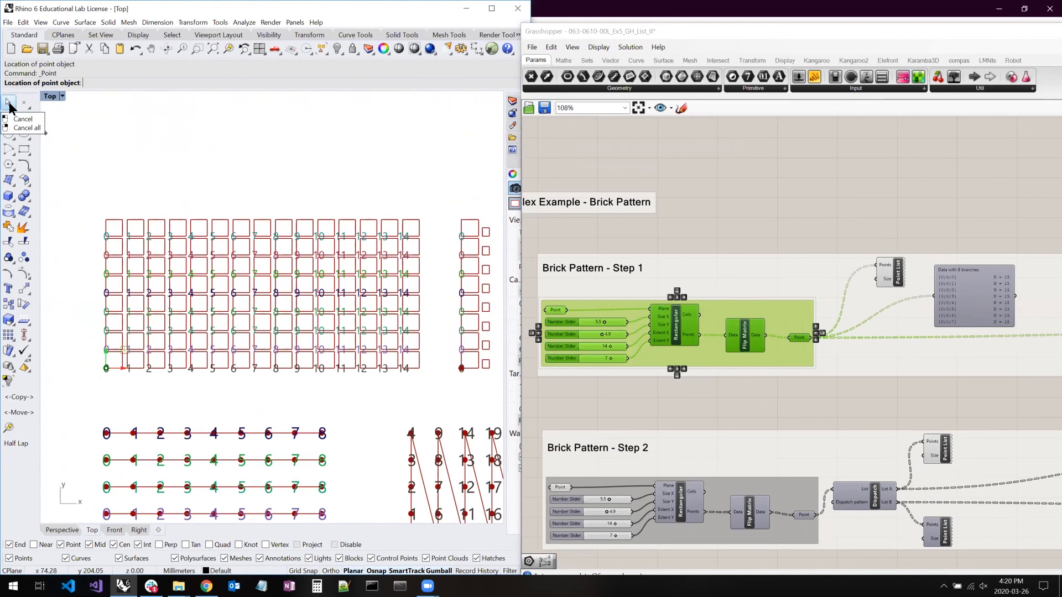
- View the Step 2 rectangle pattern in Rhino and select the Dispatch component of Brick Pattern - Step 2
{"action": "right_click_drag", "start_coordinate": [438, 336], "coordinate": [120, 346]}
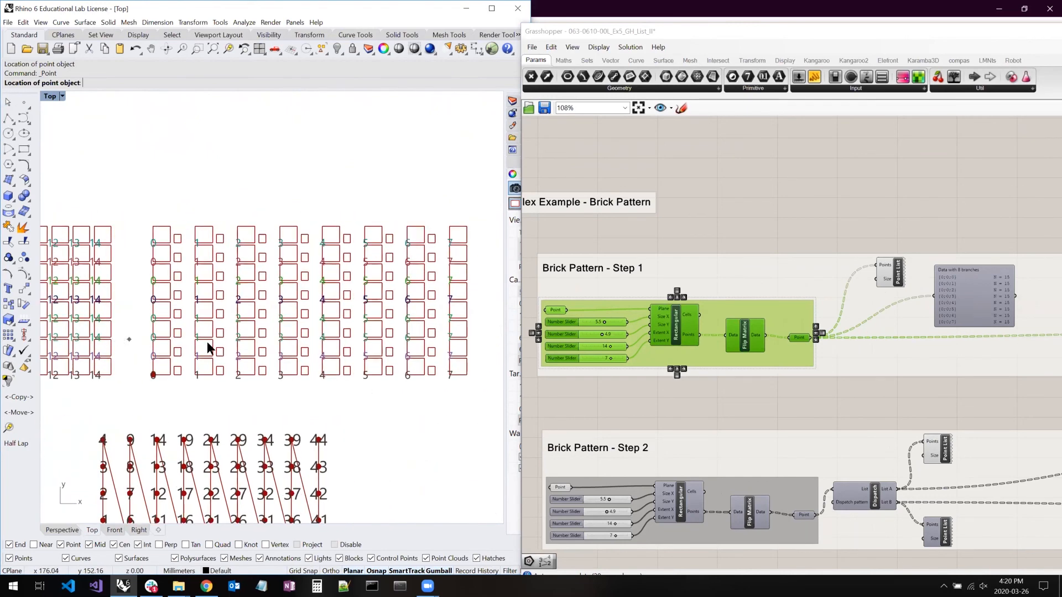
{"action": "right_click_drag", "start_coordinate": [834, 409], "coordinate": [806, 324]}
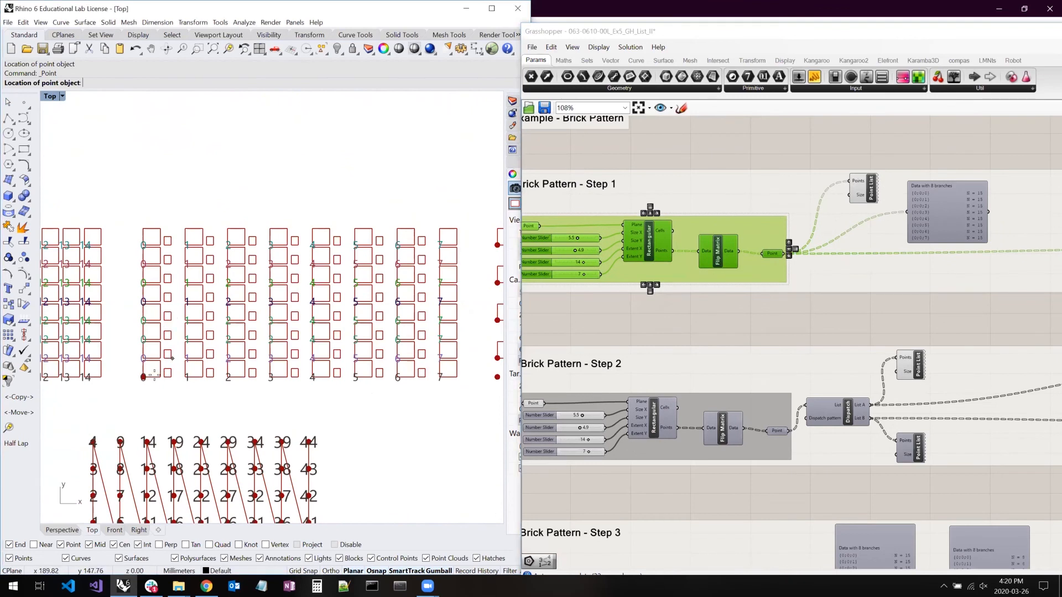
{"action": "left_click", "coordinate": [847, 414]}
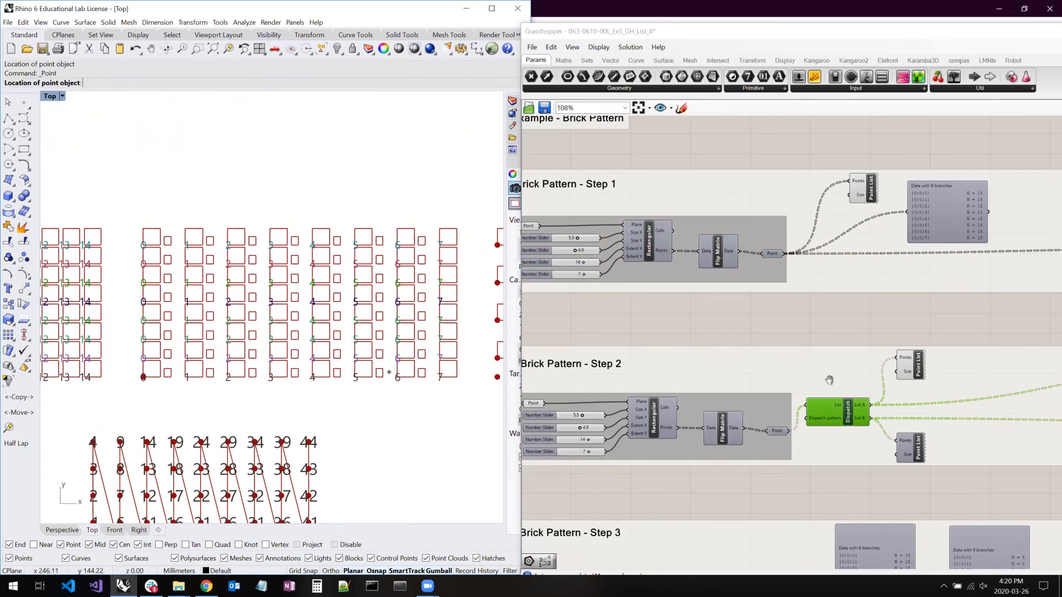
- In Brick Pattern - Step 2, set the lower Rectangle's Y Size to 1.1 and the upper Rectangle's X Size to 9.9
{"action": "right_click_drag", "start_coordinate": [950, 386], "coordinate": [719, 374]}
{"action": "right_click", "coordinate": [834, 379]}
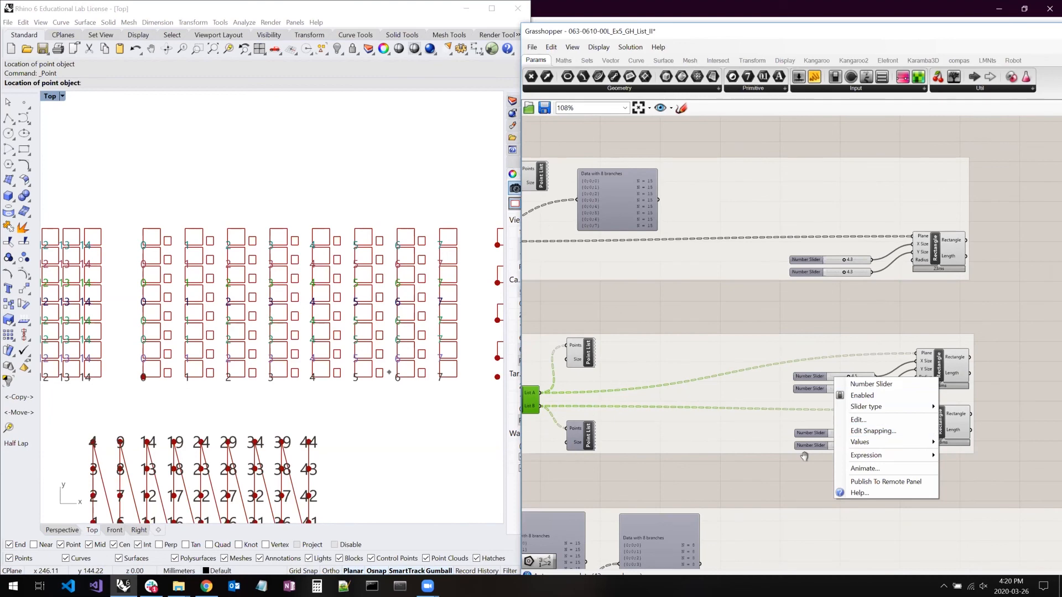
{"action": "right_click_drag", "start_coordinate": [804, 457], "coordinate": [791, 444]}
{"action": "right_click", "coordinate": [778, 444]}
{"action": "right_click_drag", "start_coordinate": [852, 430], "coordinate": [834, 399]}
{"action": "scroll", "coordinate": [808, 403], "scroll_direction": "up", "scroll_amount": 3}
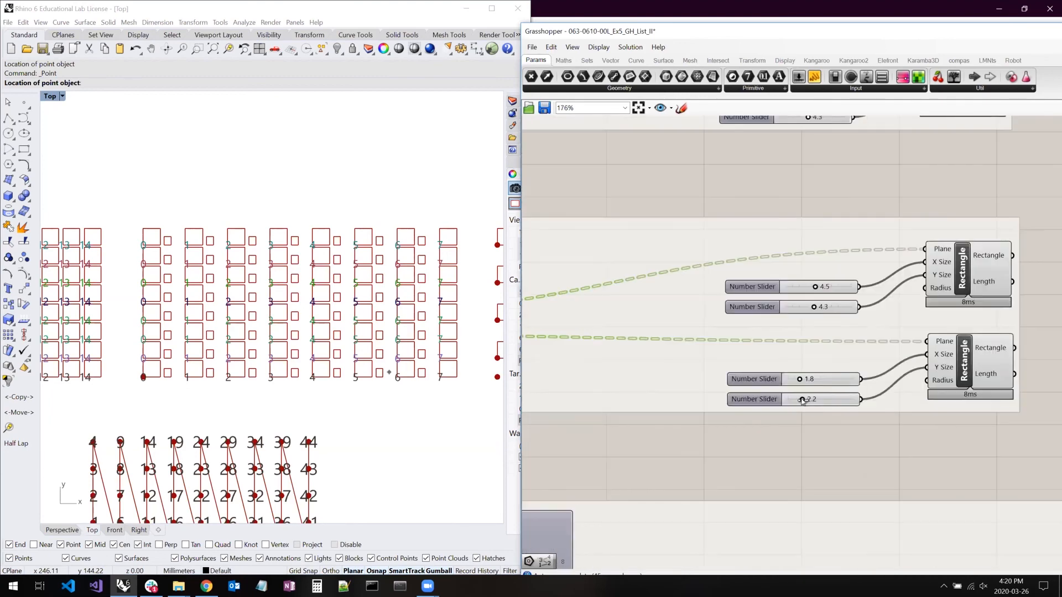
{"action": "left_click_drag", "start_coordinate": [797, 400], "coordinate": [796, 402]}
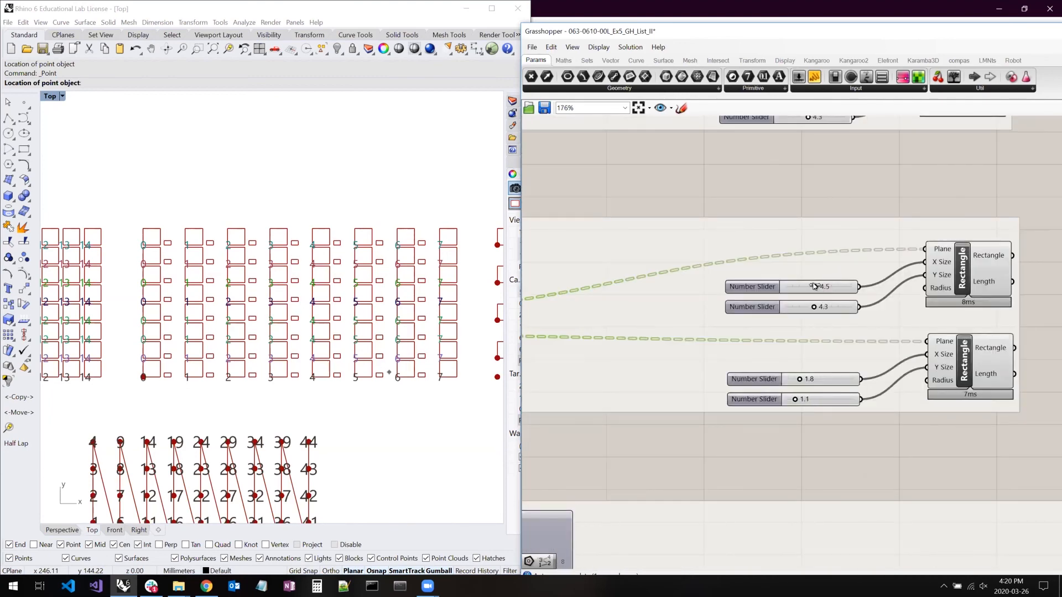
{"action": "left_click_drag", "start_coordinate": [812, 285], "coordinate": [849, 287]}
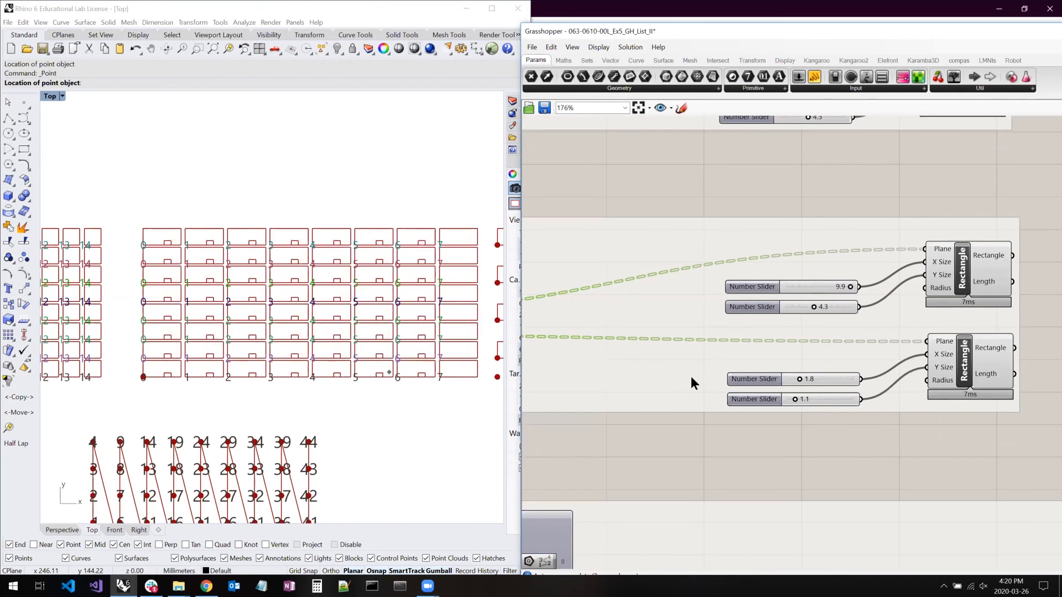
- View the staggered brick pattern in Rhino and select the whole Brick Pattern - Step 3 section of the definition
{"action": "right_click_drag", "start_coordinate": [420, 415], "coordinate": [138, 397]}
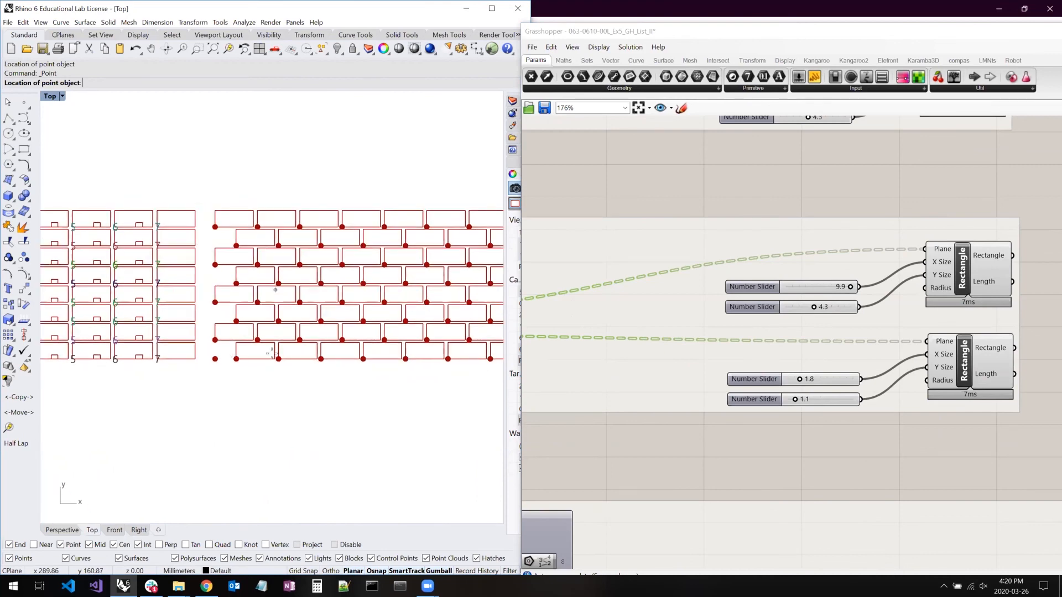
{"action": "right_click_drag", "start_coordinate": [664, 441], "coordinate": [965, 304]}
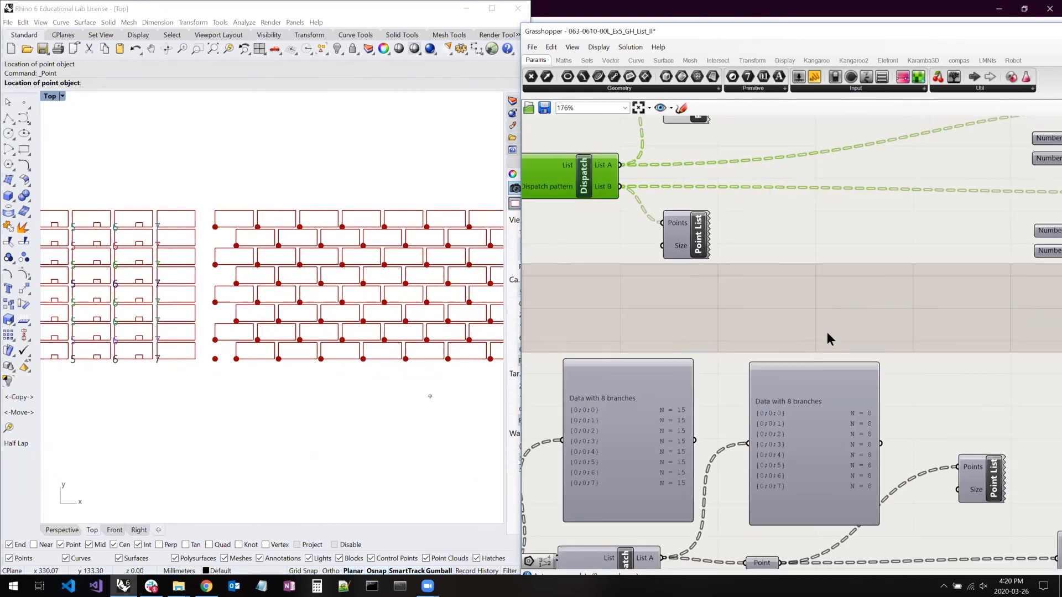
{"action": "scroll", "coordinate": [828, 332], "scroll_direction": "down", "scroll_amount": 1}
{"action": "scroll", "coordinate": [812, 268], "scroll_direction": "down", "scroll_amount": 3}
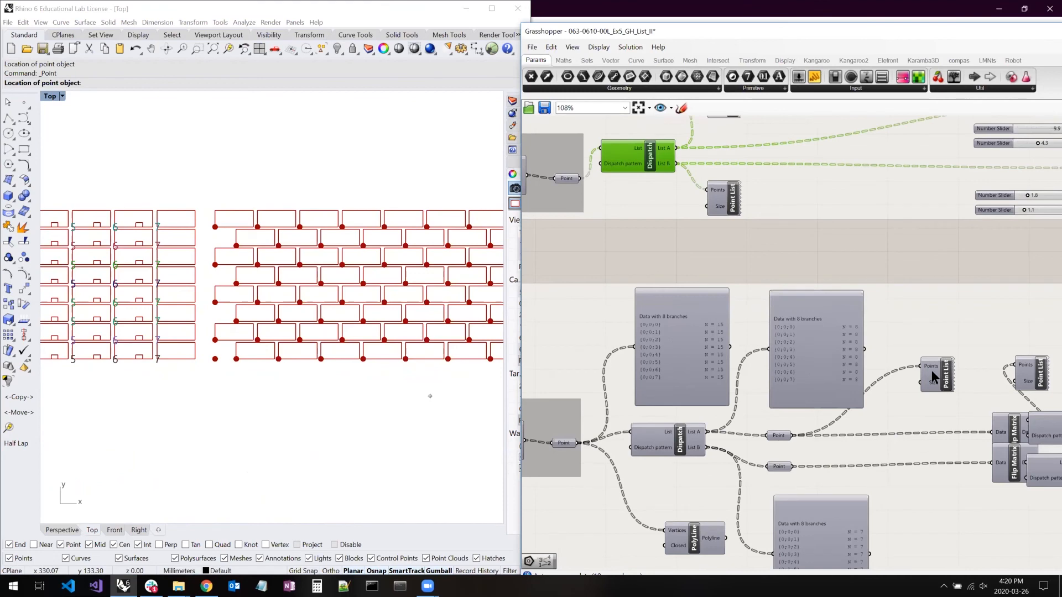
{"action": "scroll", "coordinate": [908, 366], "scroll_direction": "down", "scroll_amount": 5}
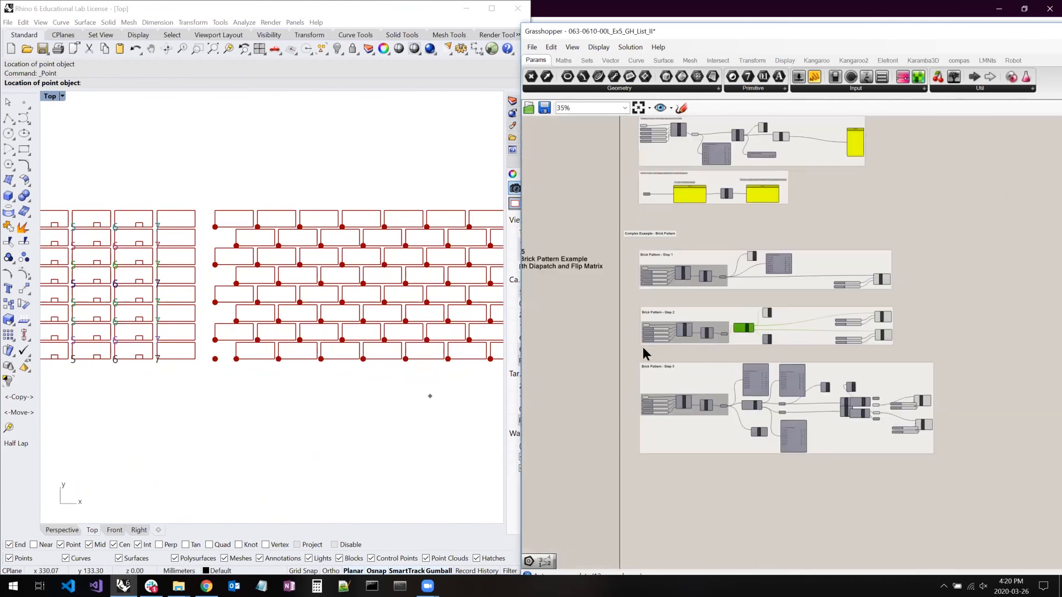
{"action": "left_click_drag", "start_coordinate": [897, 459], "coordinate": [973, 495]}
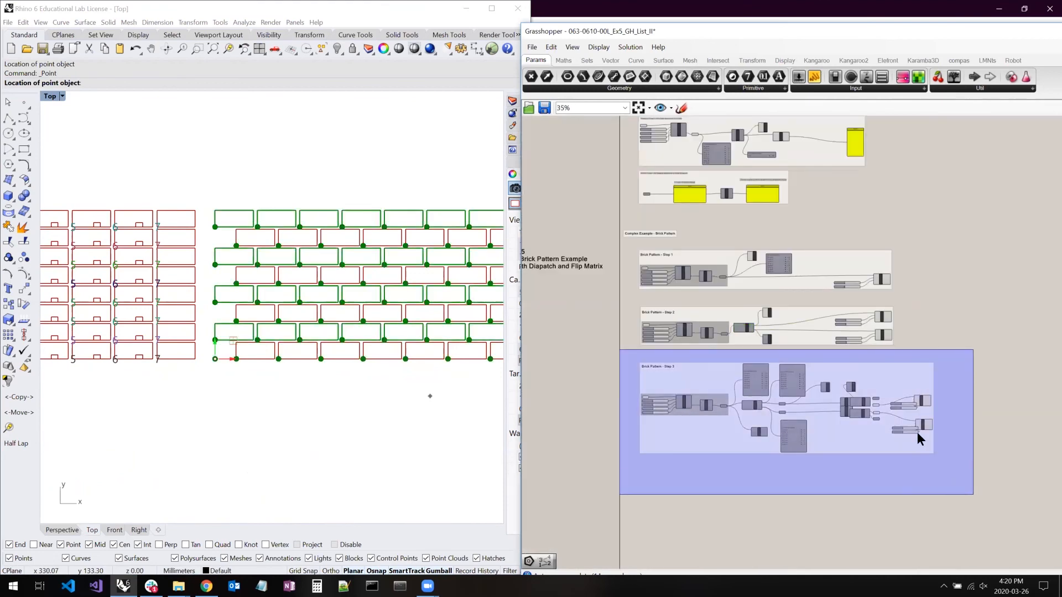
- Select the two Rectangle components of Step 3 in turn to see which brick rows each one produces
{"action": "left_click", "coordinate": [911, 407]}
{"action": "scroll", "coordinate": [911, 407], "scroll_direction": "up", "scroll_amount": 7}
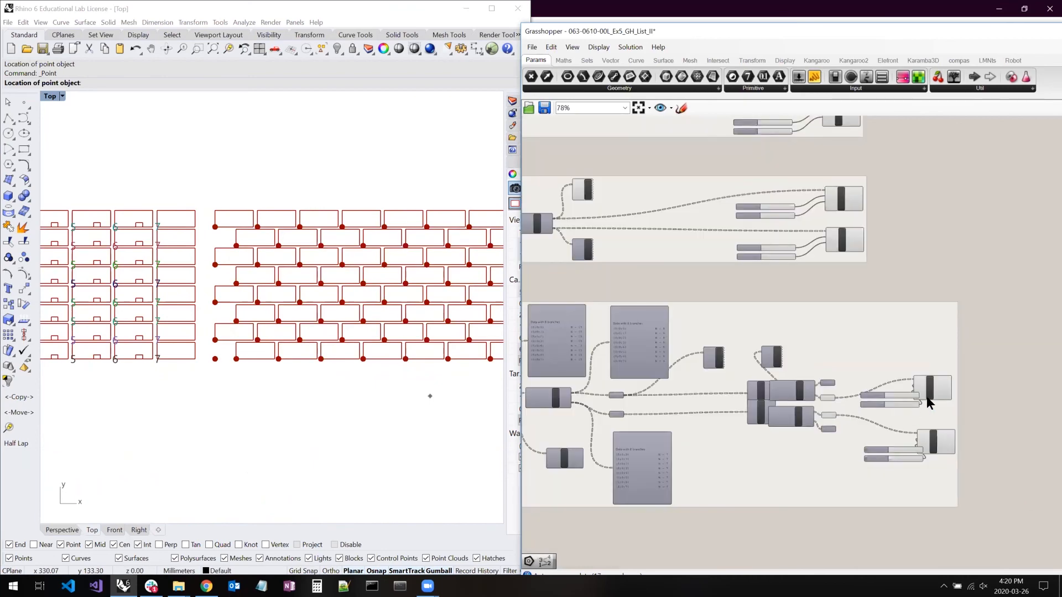
{"action": "left_click_drag", "start_coordinate": [936, 384], "coordinate": [999, 379]}
{"action": "left_click_drag", "start_coordinate": [962, 476], "coordinate": [1018, 486]}
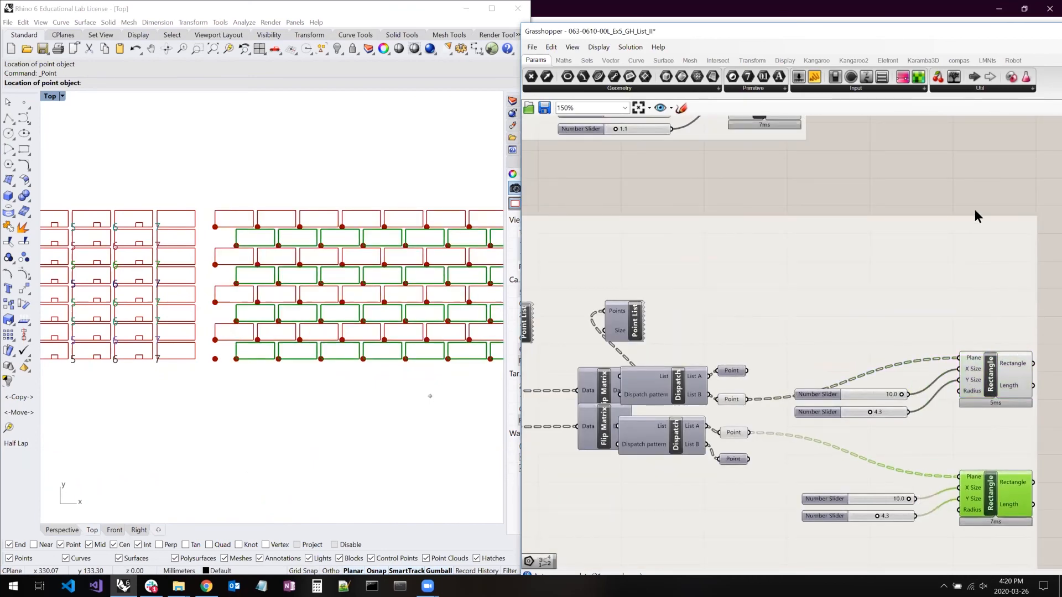